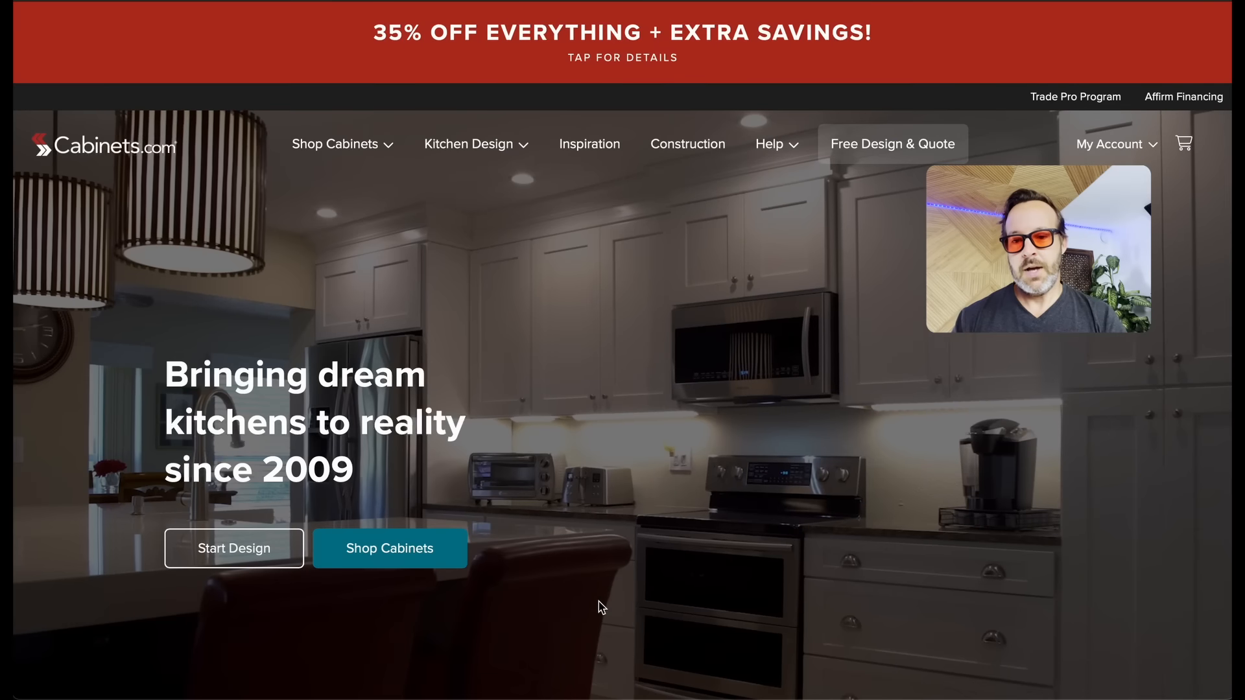
Step: Open the Create-A-Kitchen Tool and start a Blank Slate design
click(514, 149)
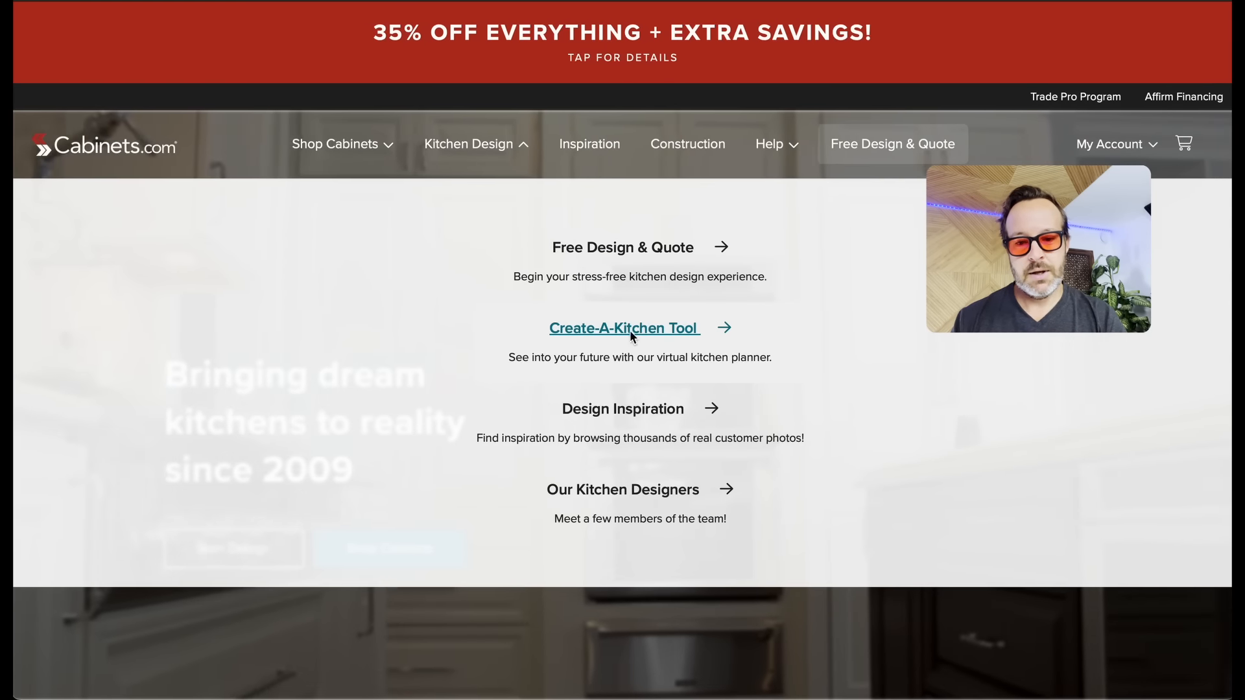
click(632, 332)
scroll(822, 312, down, 2)
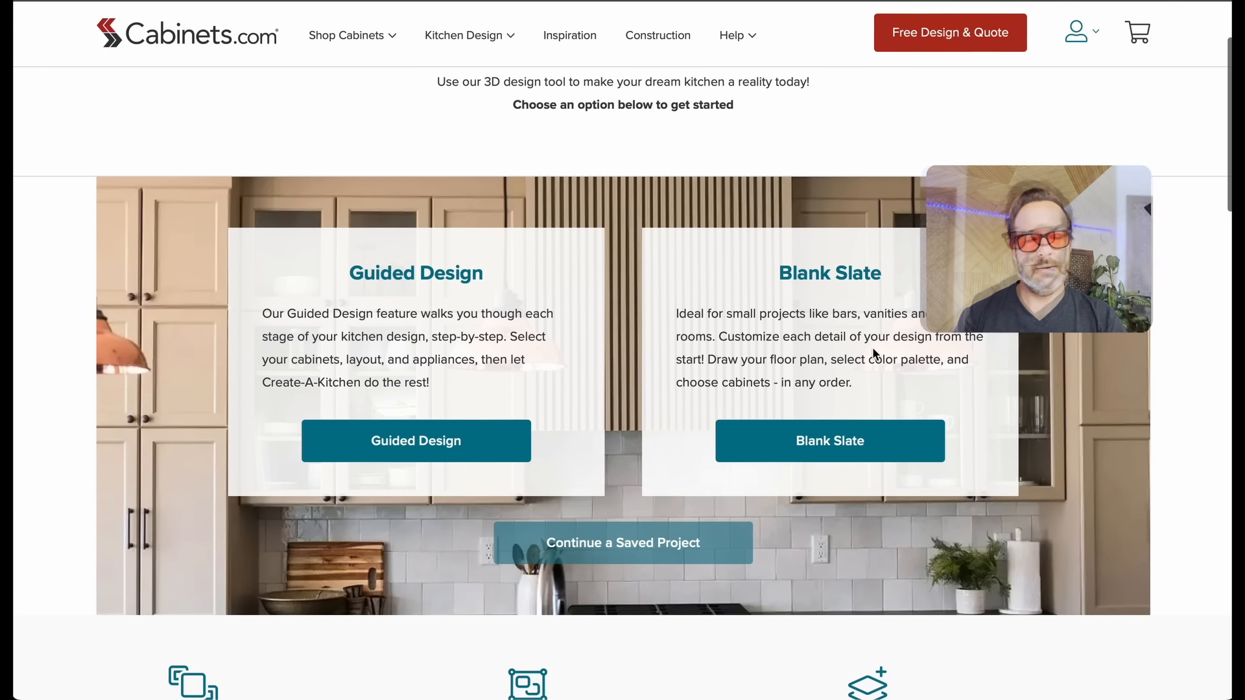
click(826, 443)
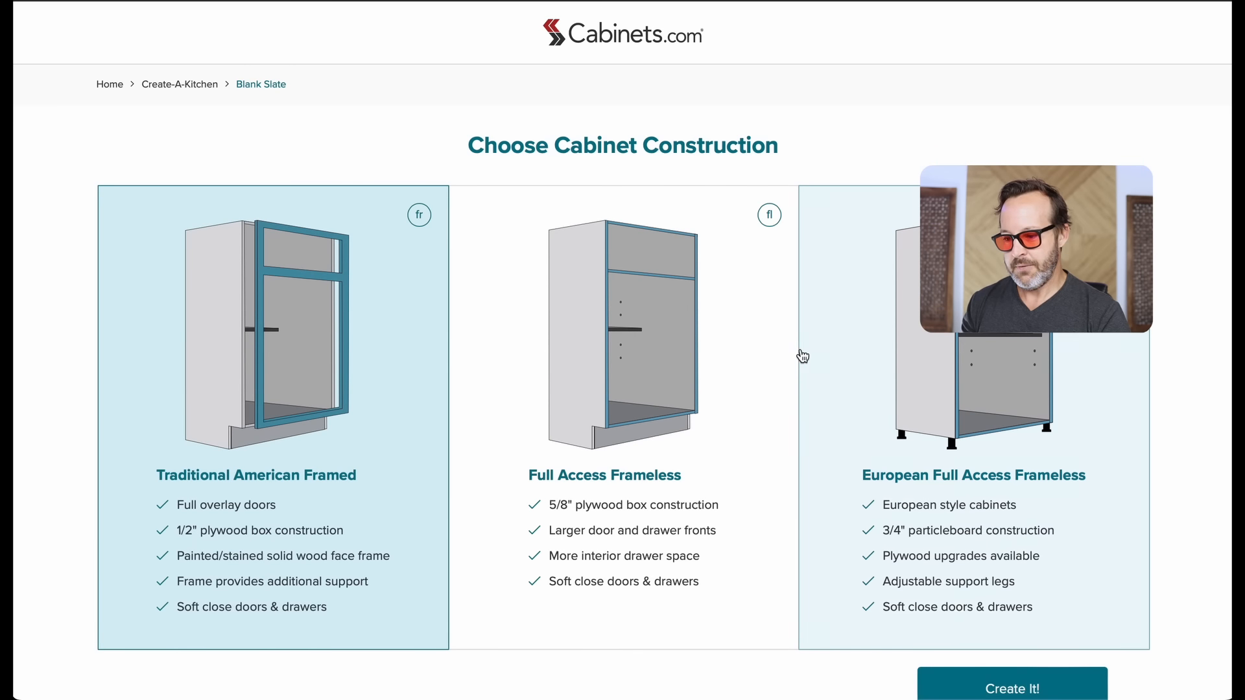
Step: Create the project with Traditional American Framed cabinet construction and choose the plain square closed-kitchen room shape
scroll(800, 353, down, 1)
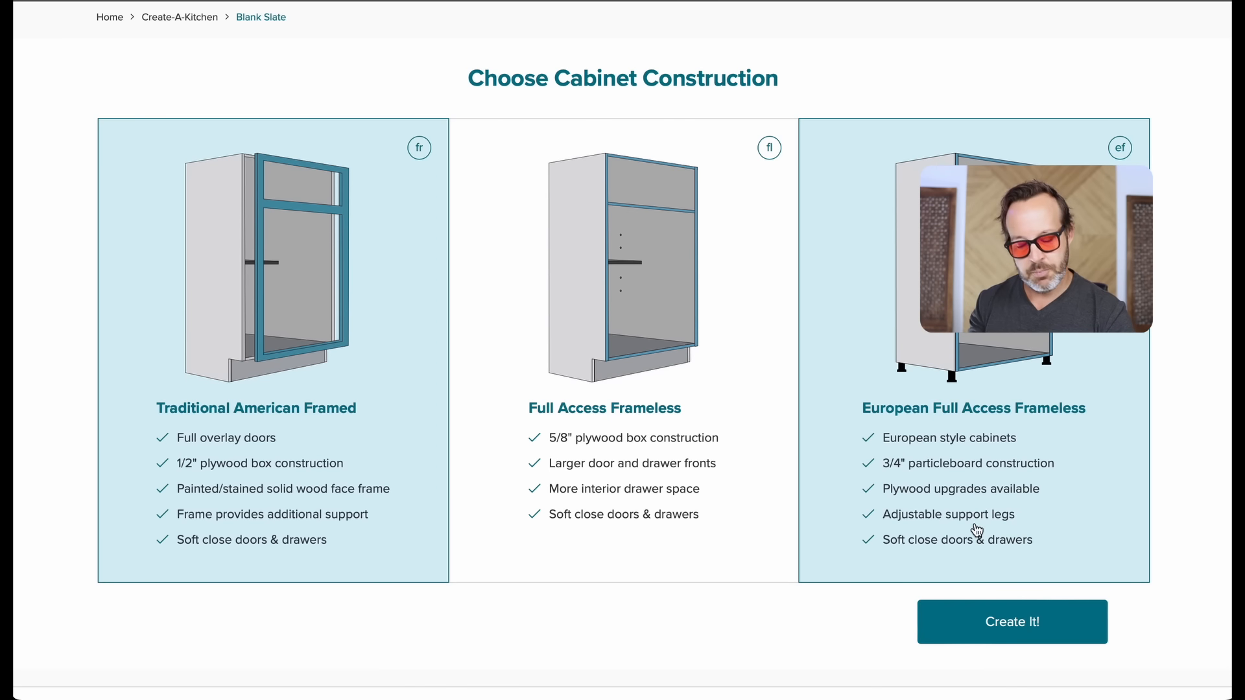
click(992, 626)
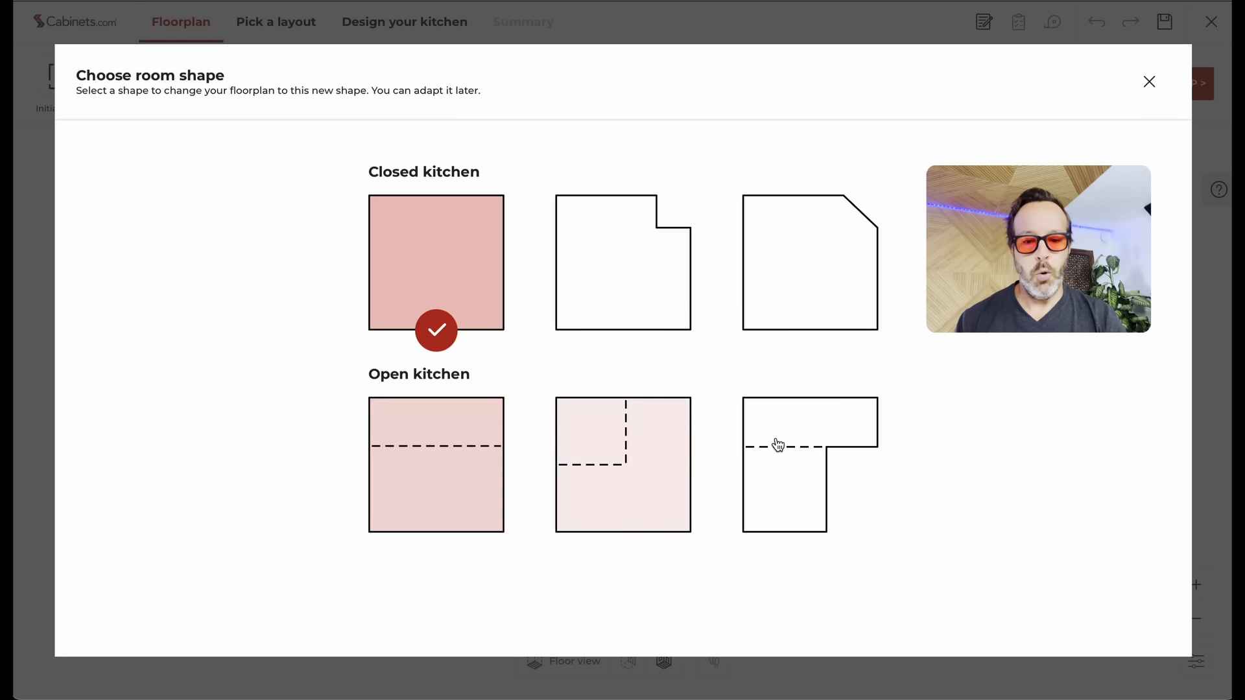
click(468, 262)
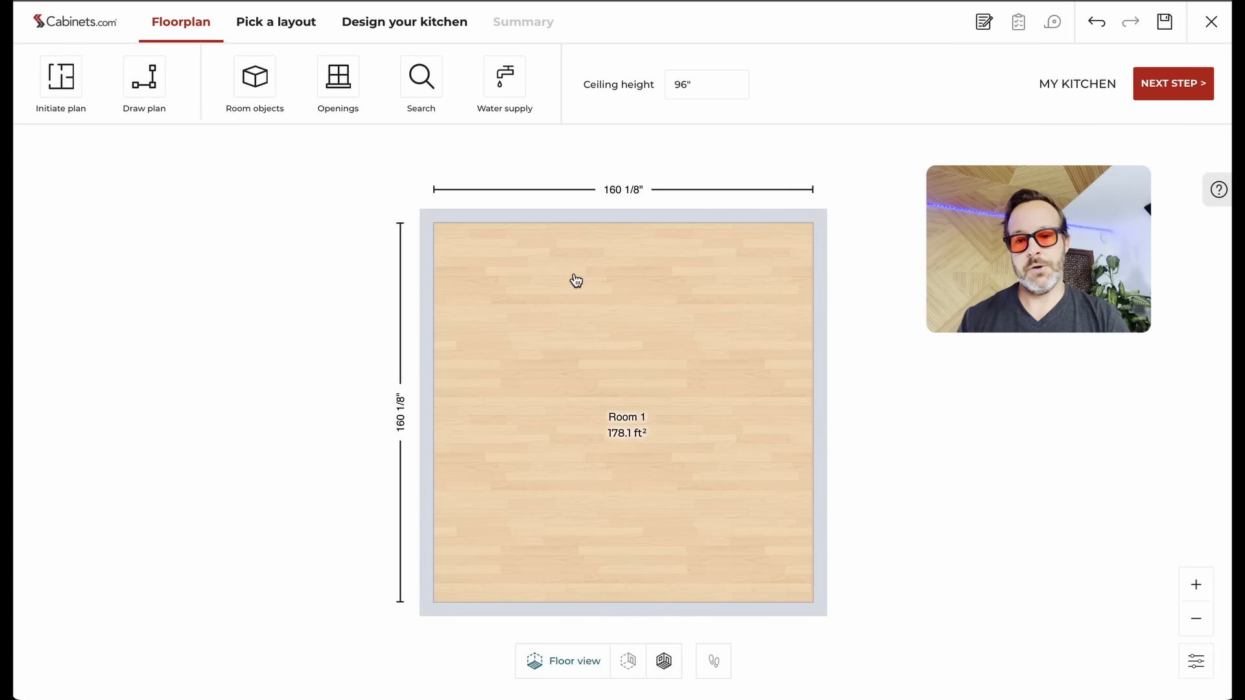
Step: Set the inside length of the room's top wall to 180 inches, applying the change to the right
click(628, 220)
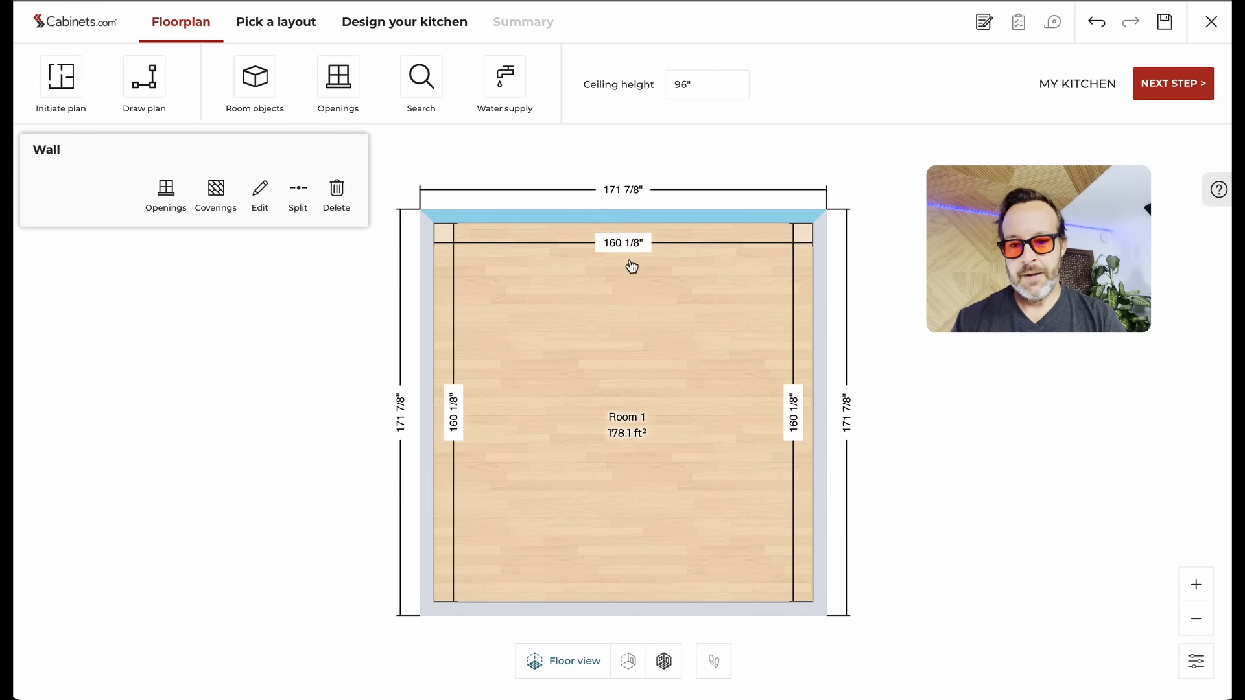
click(620, 244)
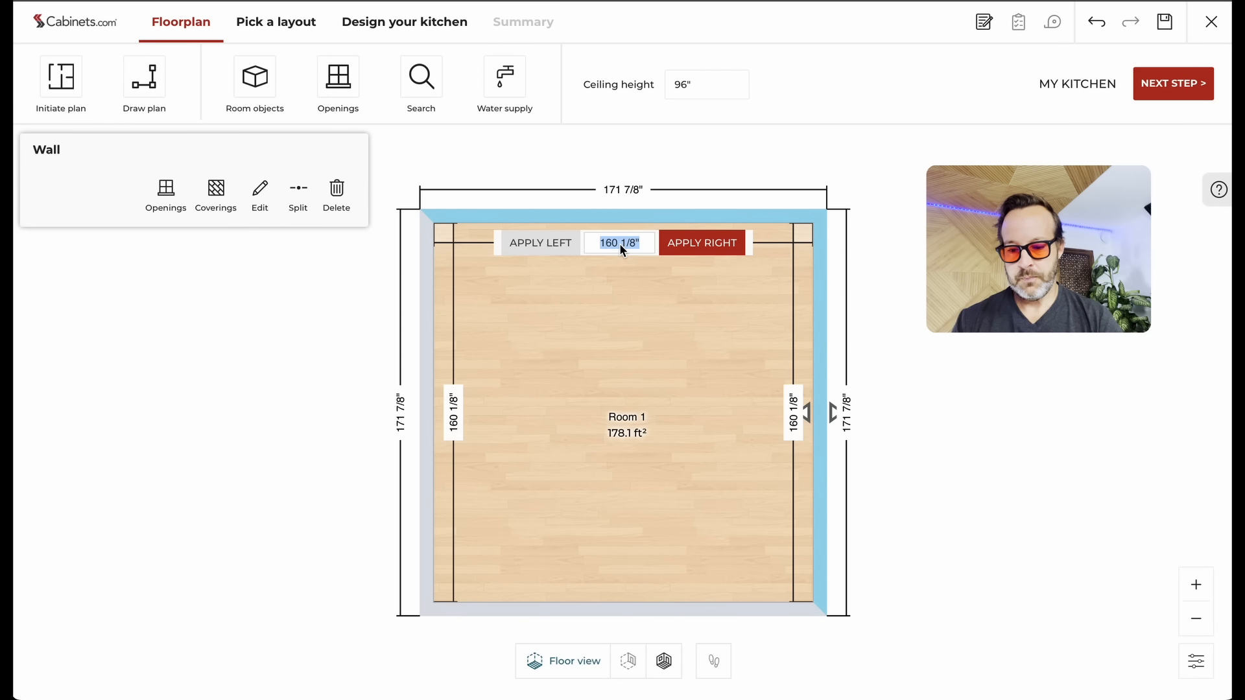
text(180)
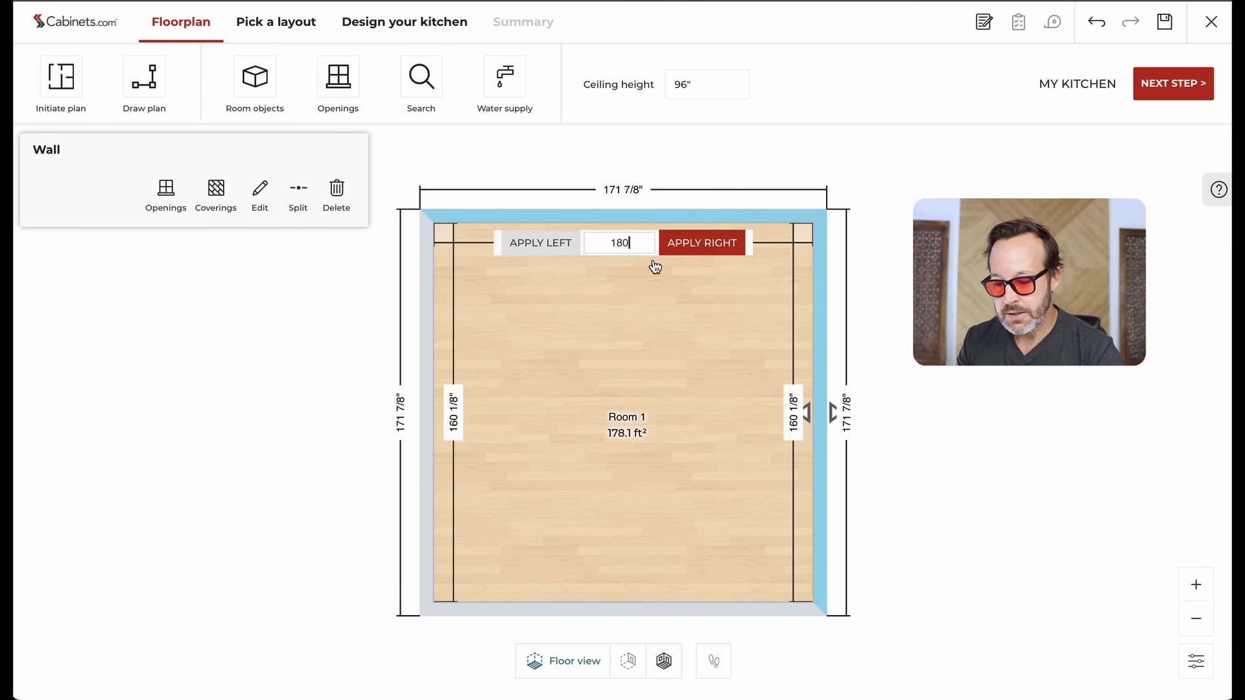
click(684, 250)
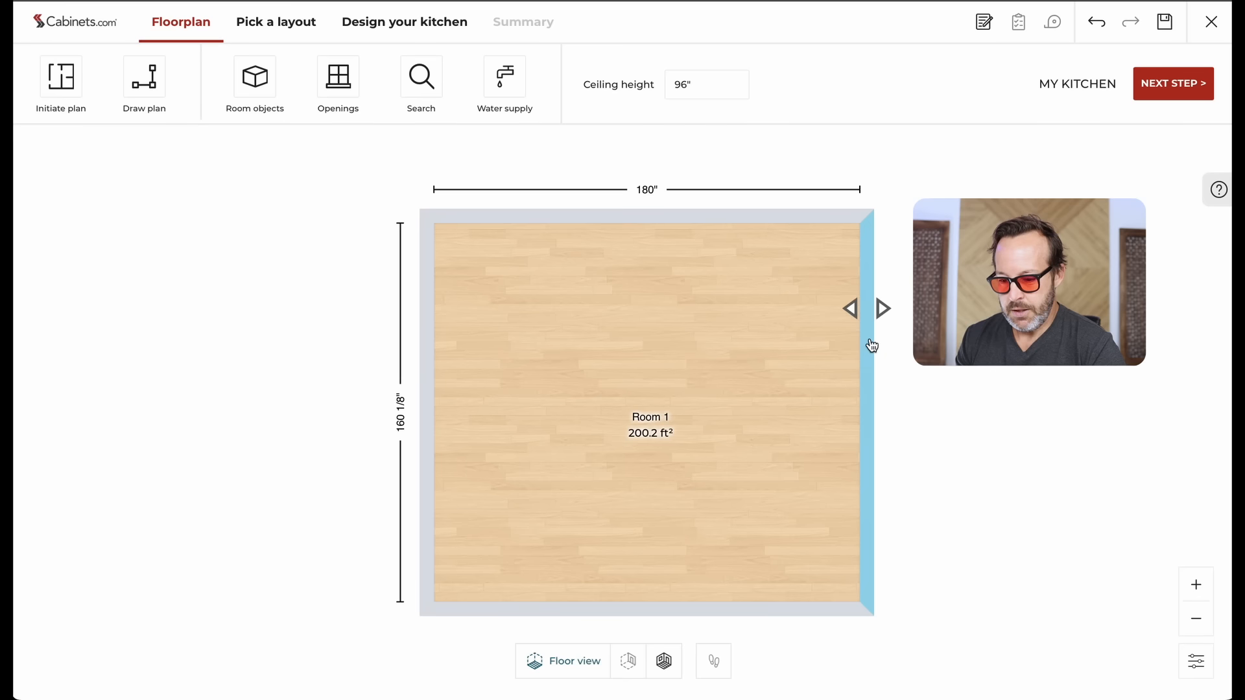
Step: Split the room's right wall and pull its lower half outward about 59 inches
click(876, 417)
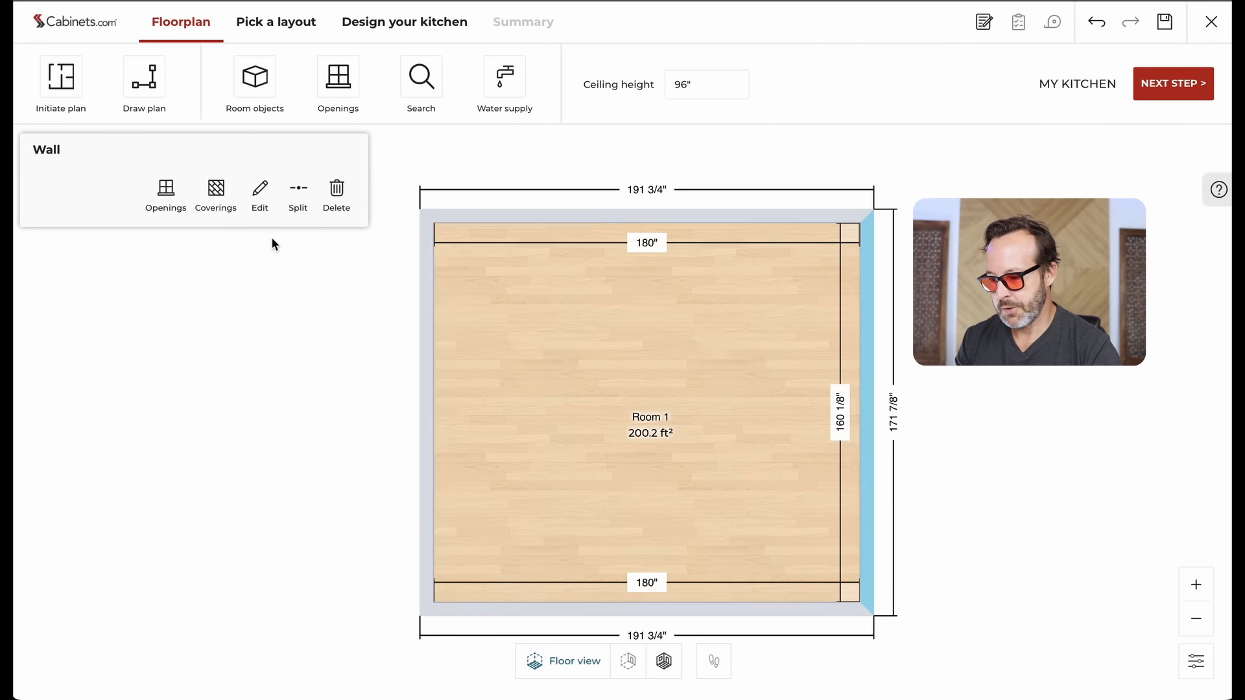
click(298, 199)
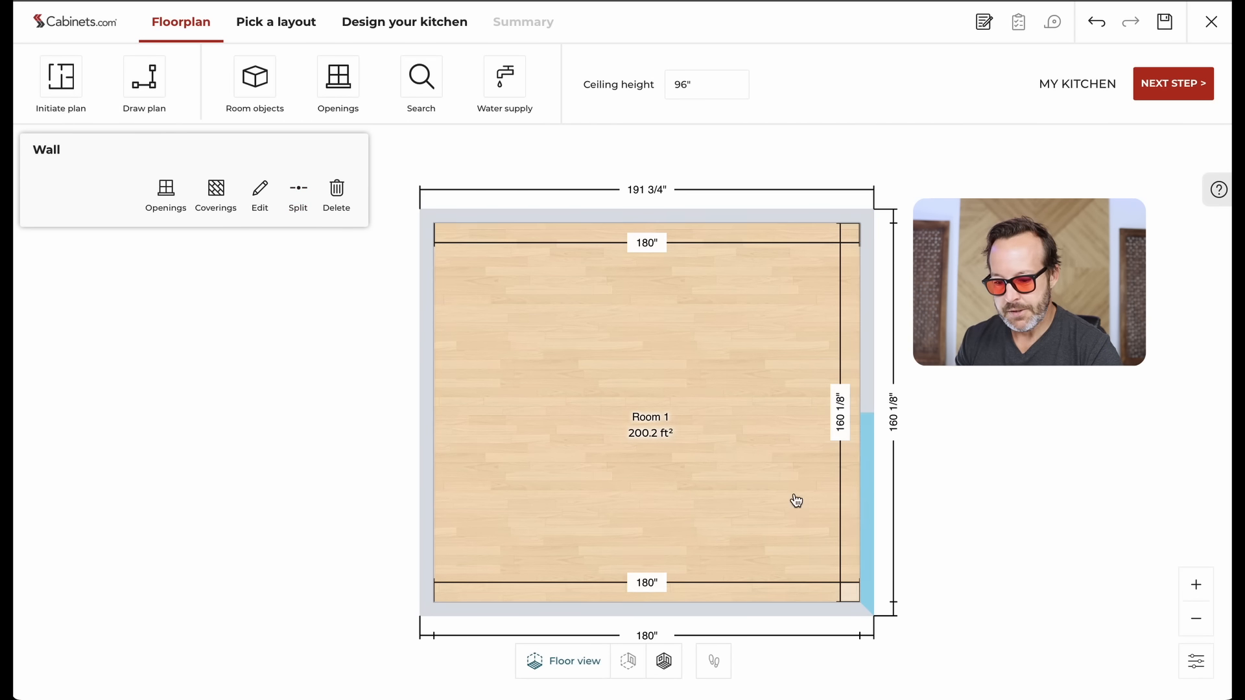
drag(873, 497, 1011, 509)
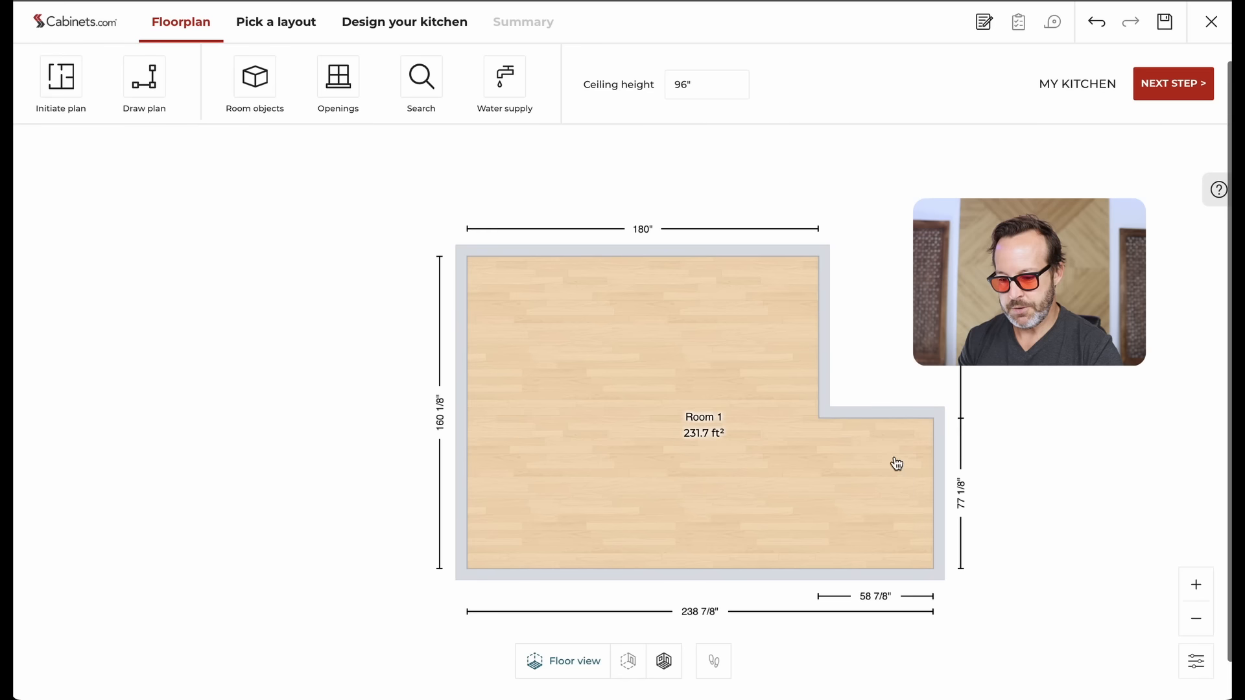
Step: Move the step's horizontal wall down and the bottom and left walls outward, to about 201 1/2" deep and 209 1/4" across the top
drag(878, 414, 878, 454)
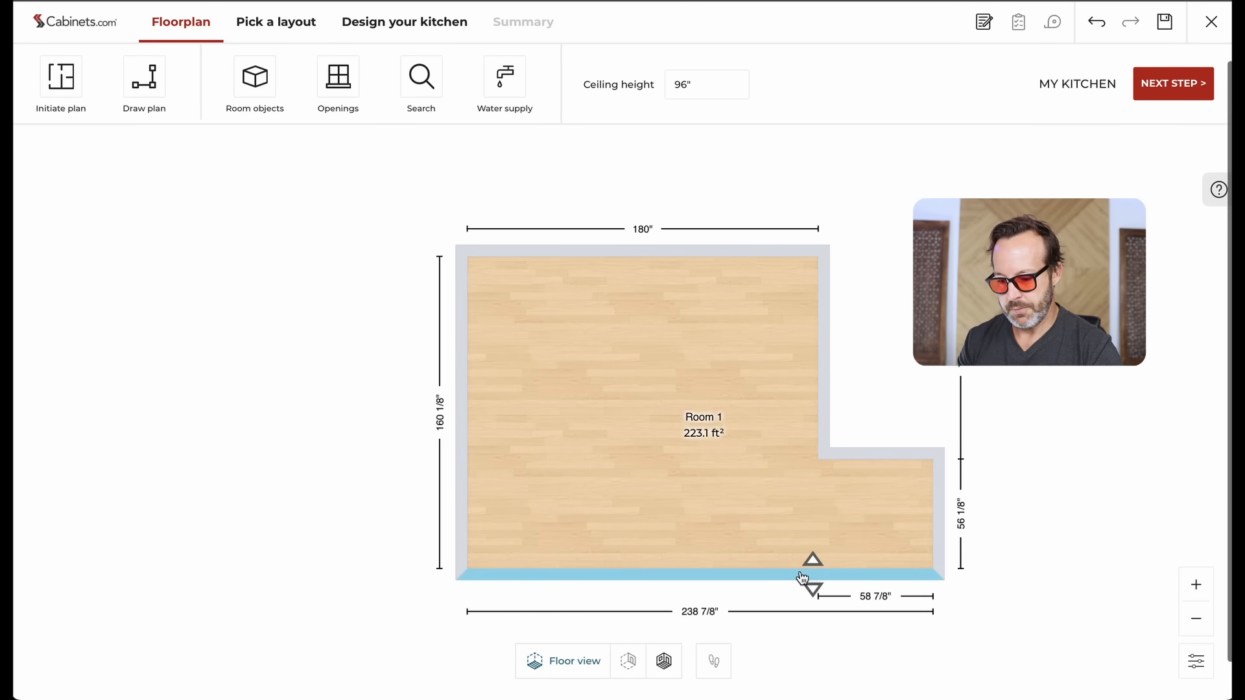
drag(797, 573, 798, 658)
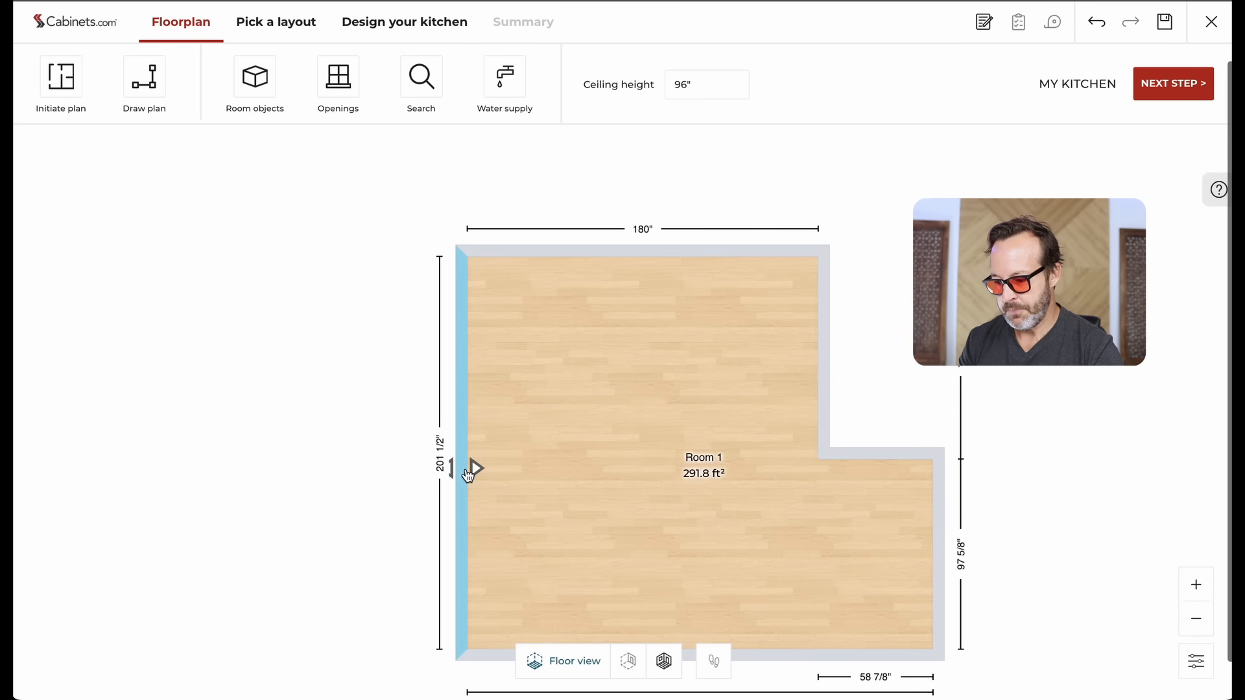
drag(467, 475, 408, 470)
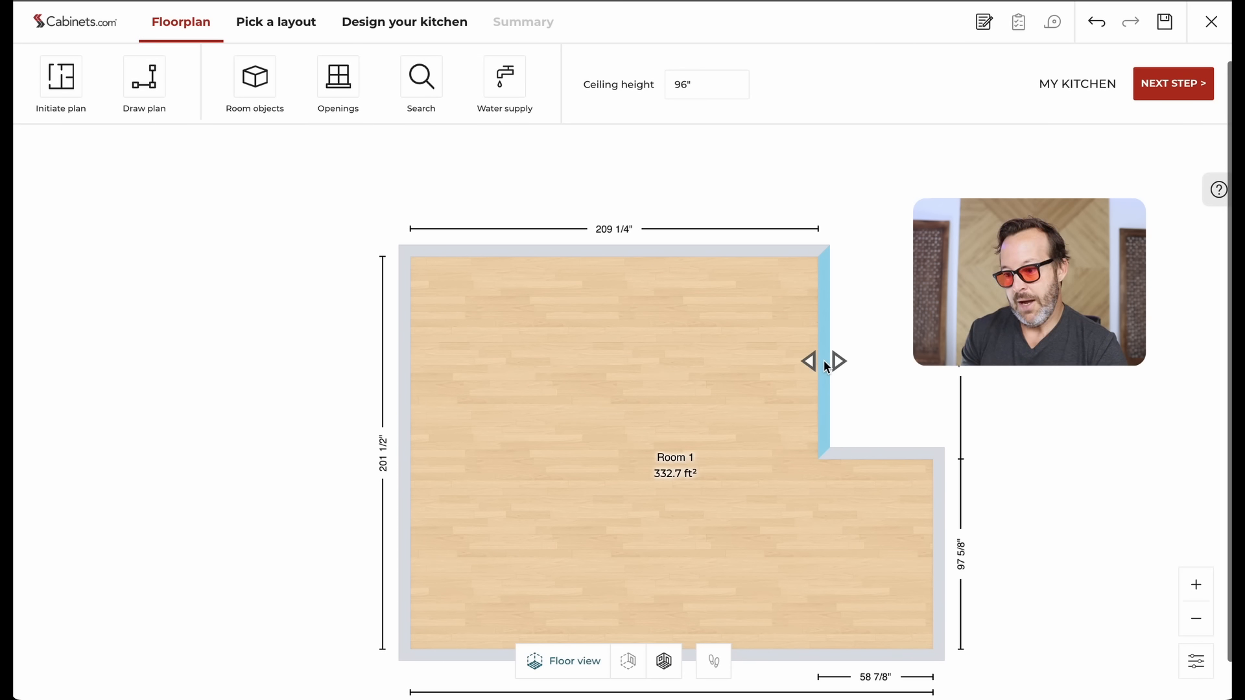
Step: Set the stretched top wall's inside length to 180 inches, applying the change to the left
click(605, 251)
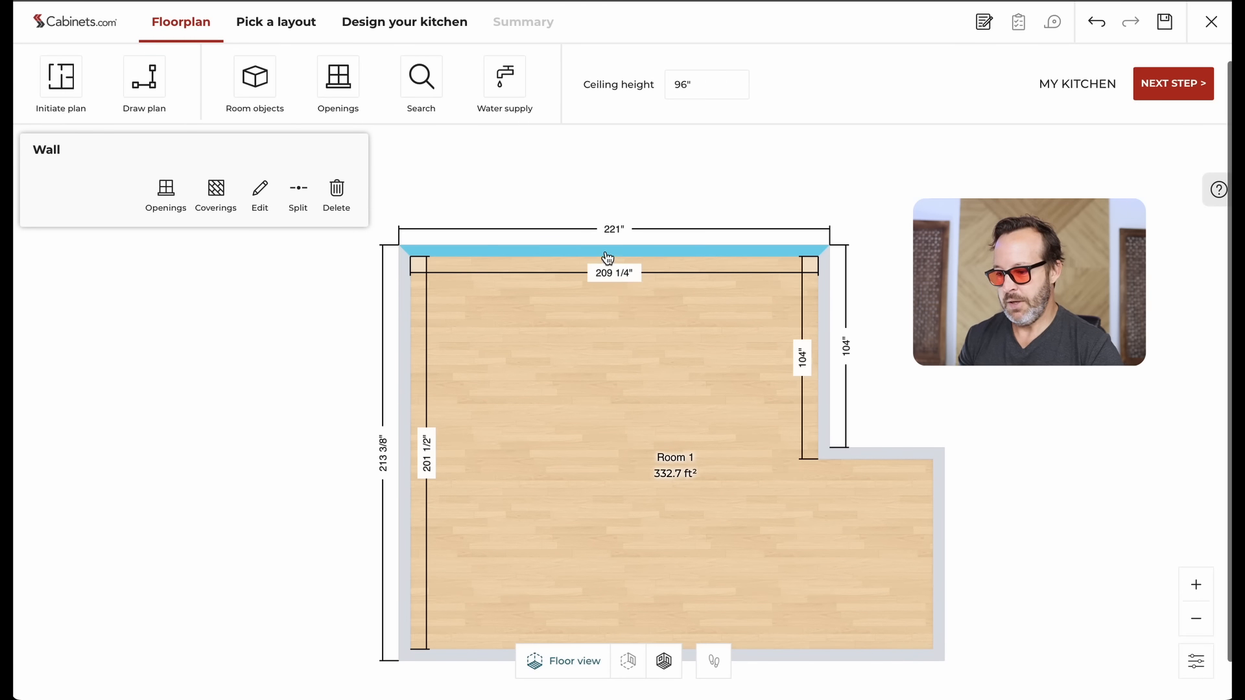
click(614, 272)
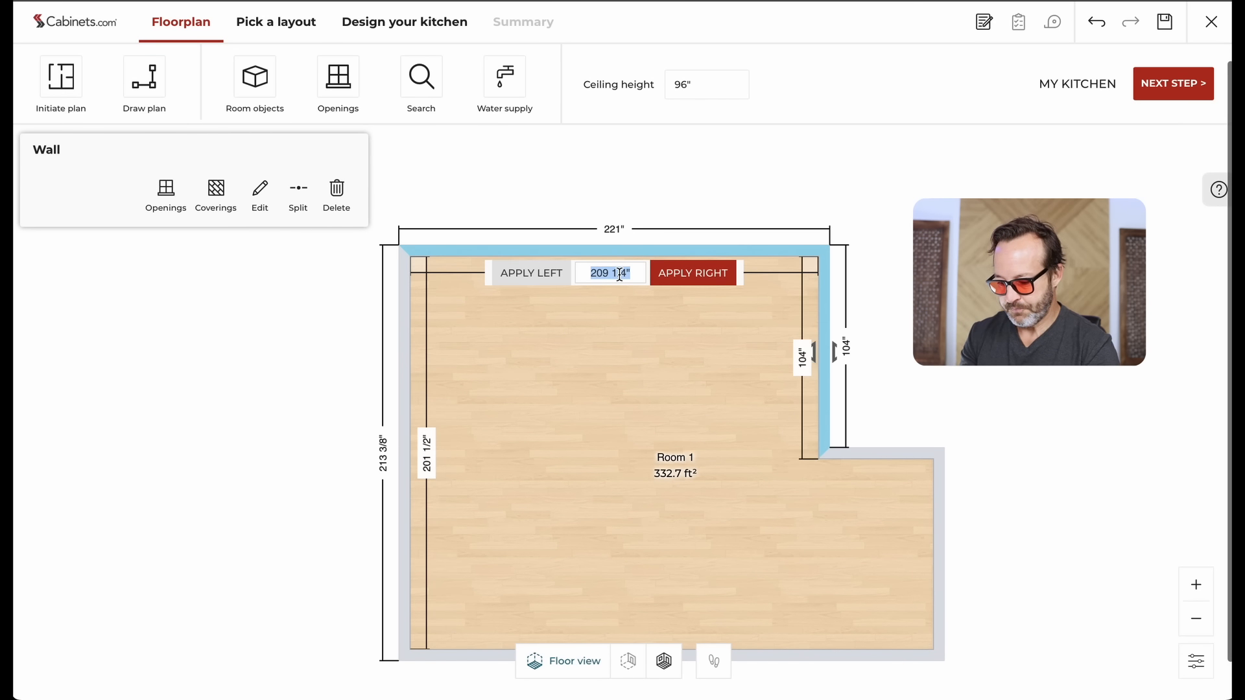
text(180)
click(531, 273)
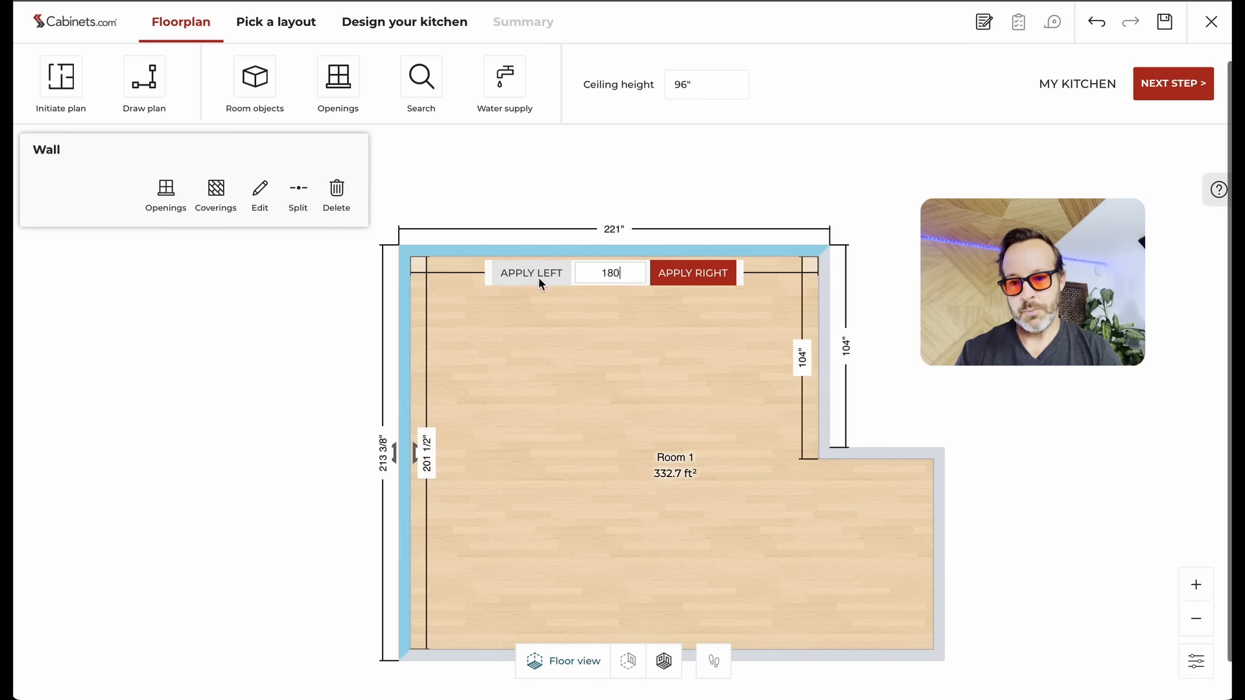
Step: Set the right wall segment above the step to 120 inches, applying the change below
click(827, 379)
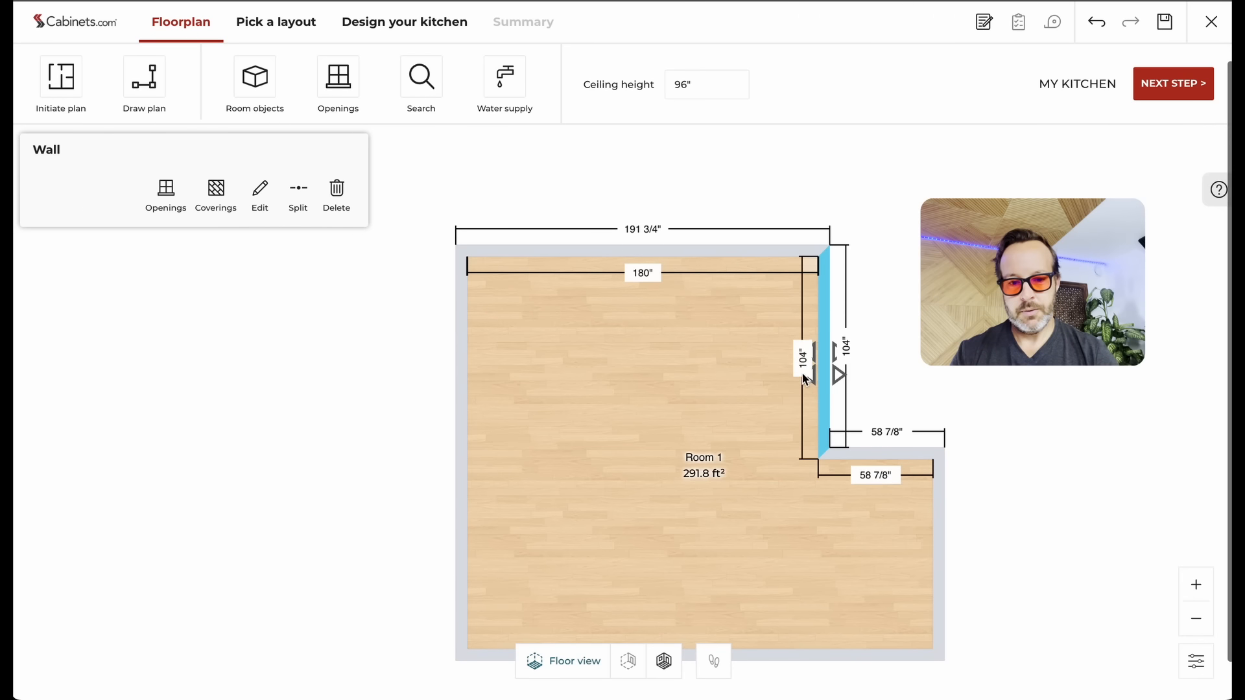
click(803, 371)
text(120)
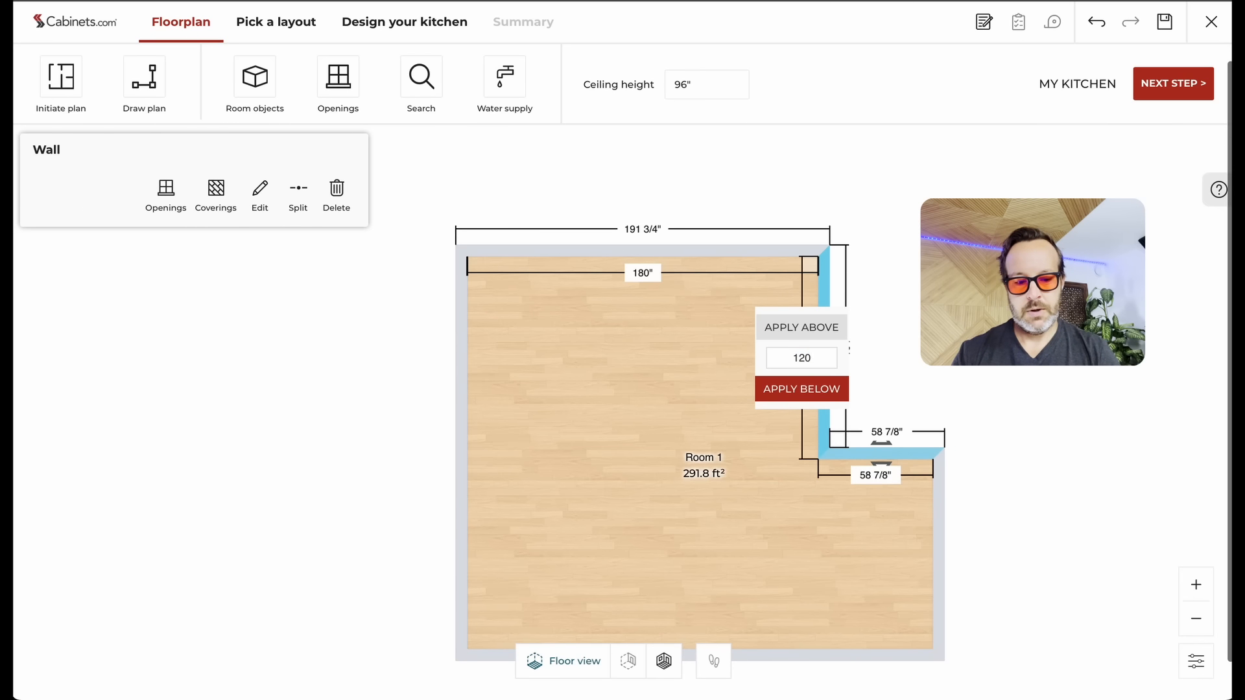
click(836, 392)
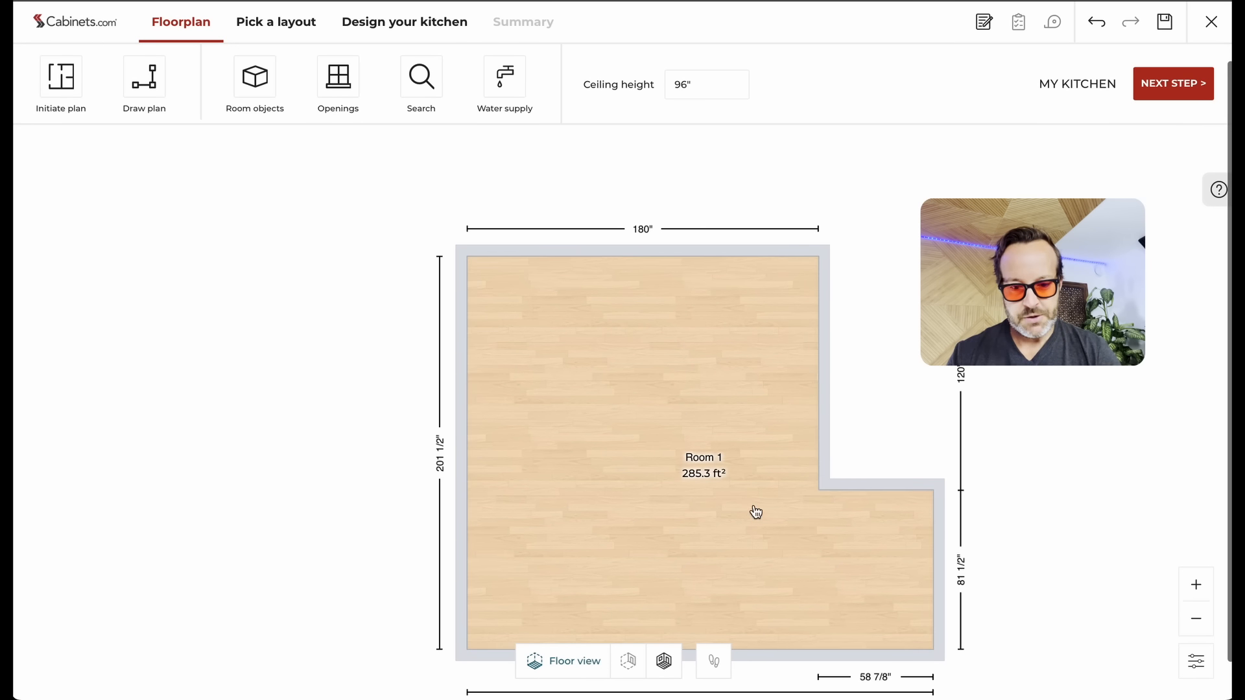
Step: Deepen the room to about 231 inches and split the left wall, pulling its lower half outward about 130 inches
scroll(734, 497, down, 3)
drag(697, 580, 698, 618)
click(513, 415)
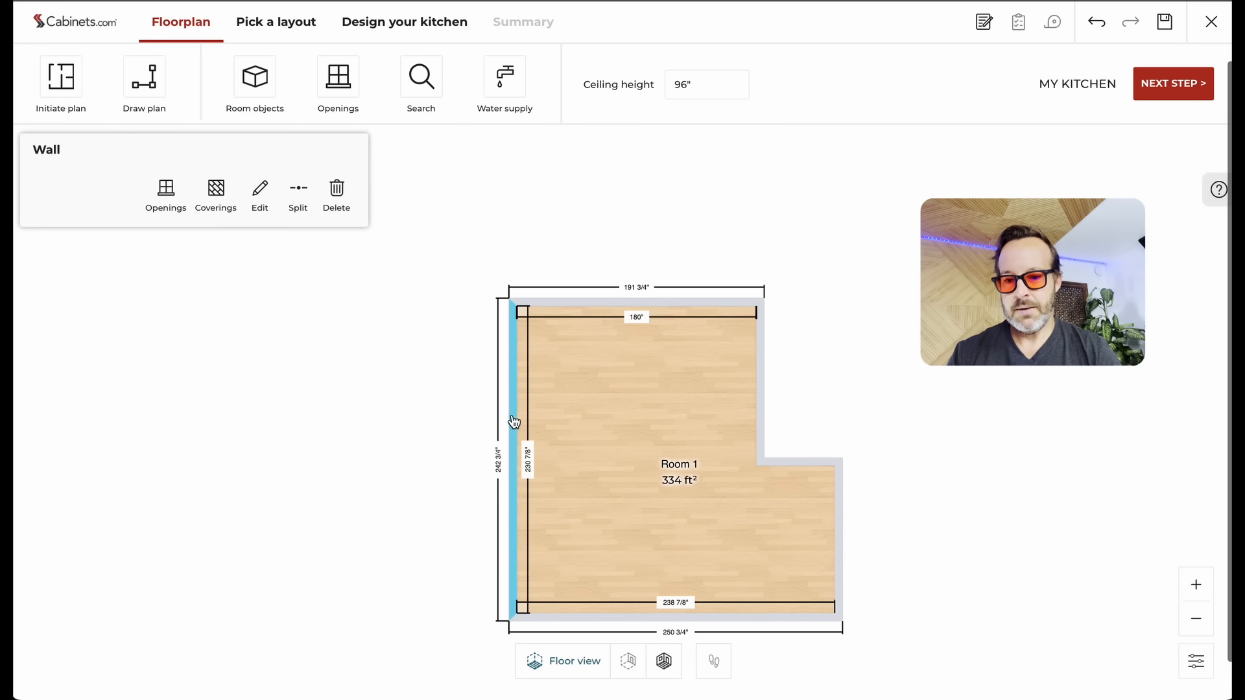
click(297, 192)
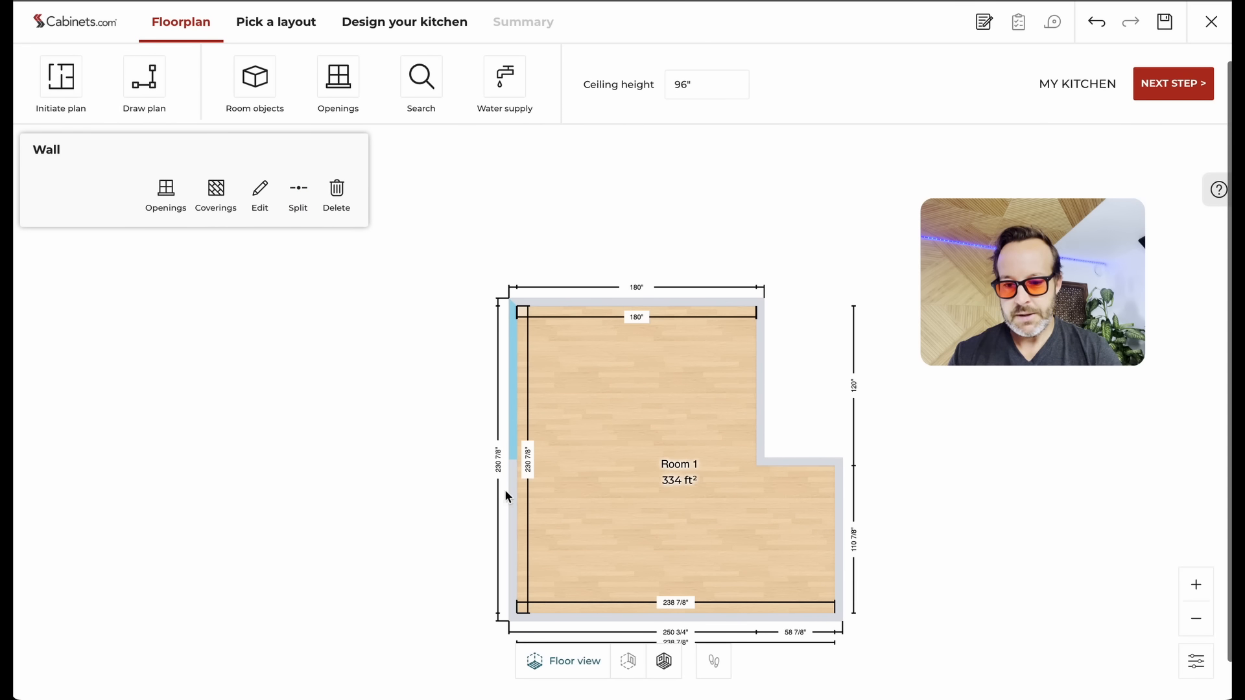
drag(513, 509, 338, 505)
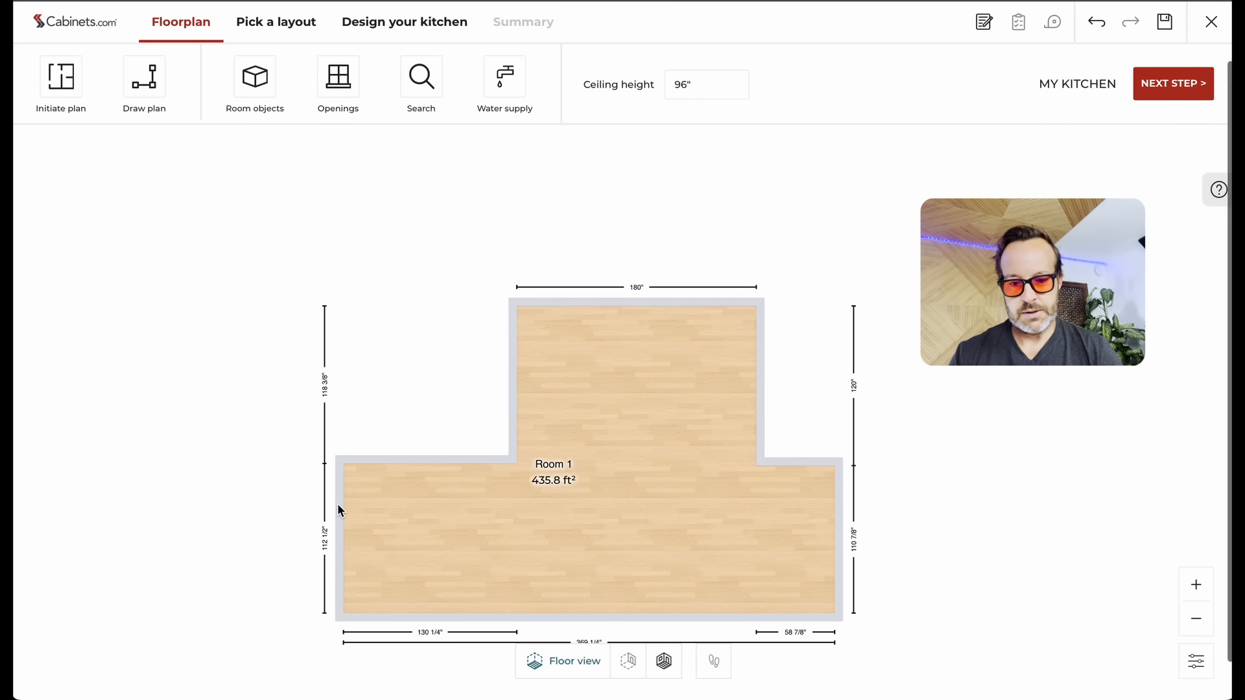
Step: Set the upper left wall segment's inside length to 96 inches, applying the change above
click(512, 387)
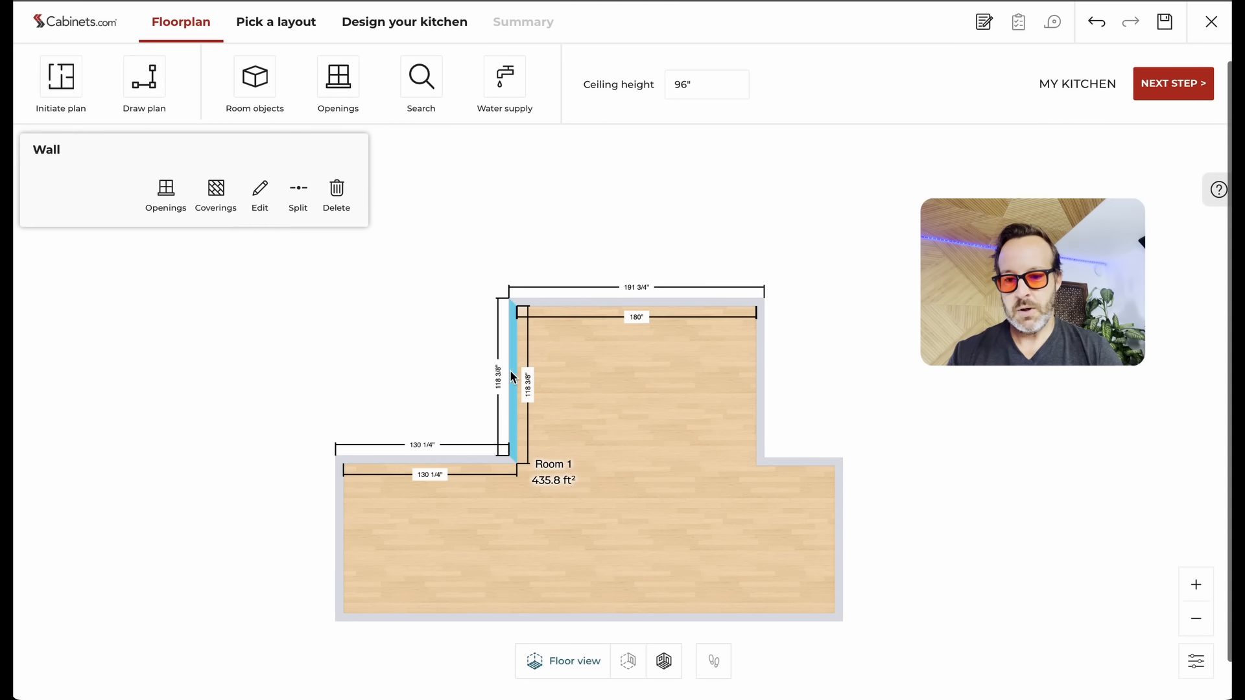
click(529, 390)
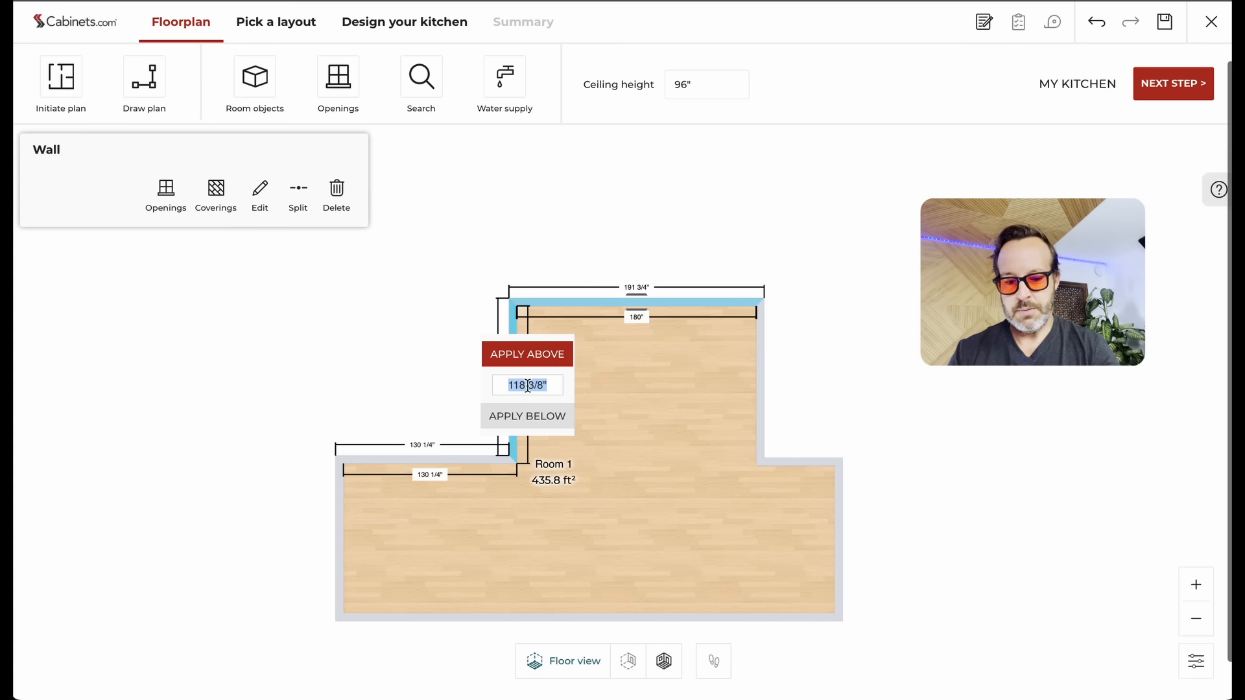
text(96)
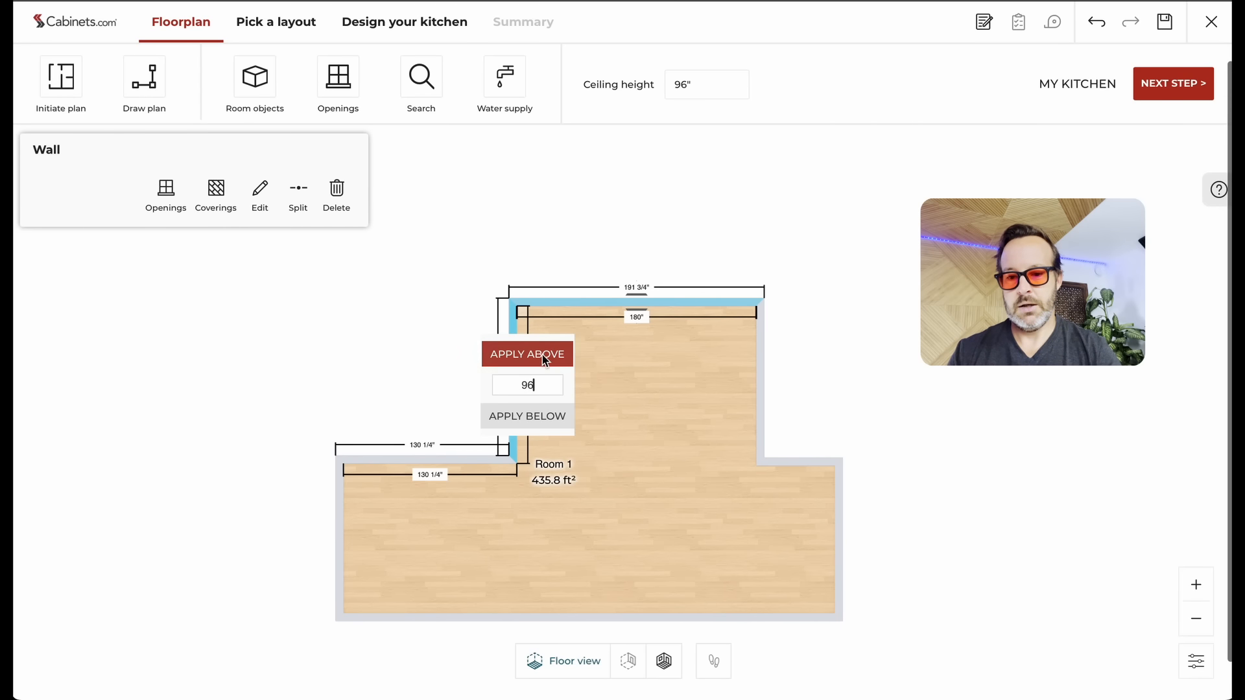
click(544, 358)
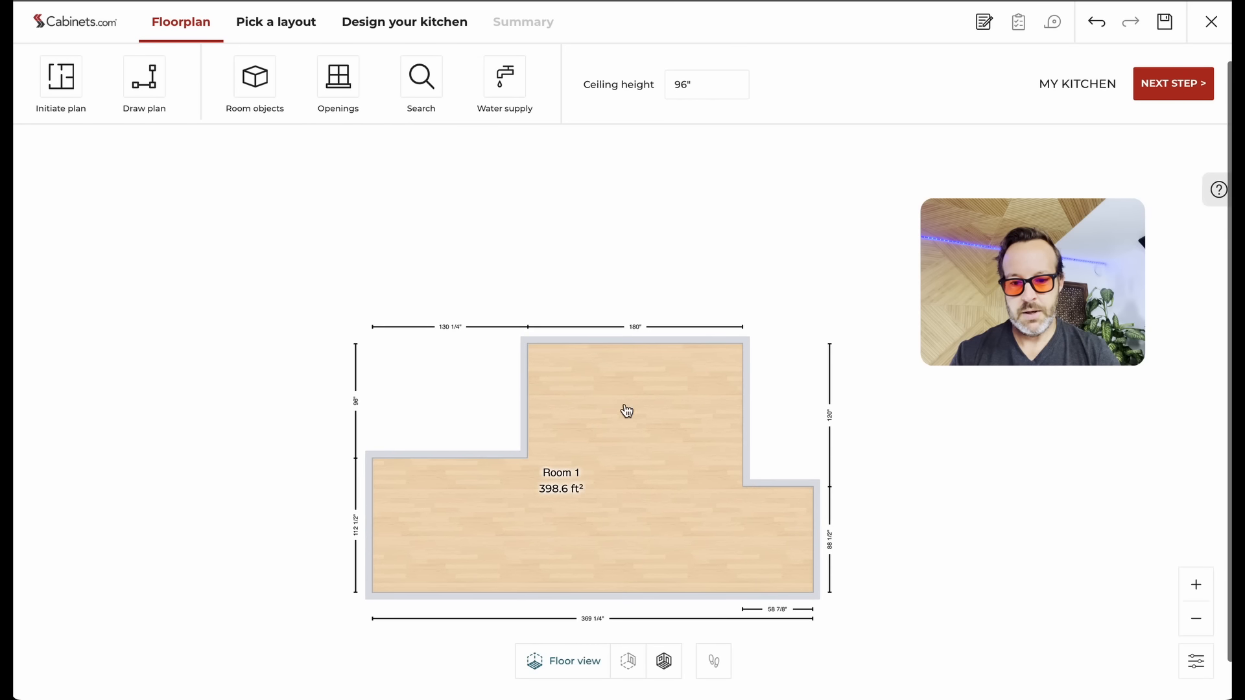
Step: Place a Pass-throughs doors - 1 door opening in the upper right wall, about 83 3/4 inches from the top wall
scroll(661, 454, up, 3)
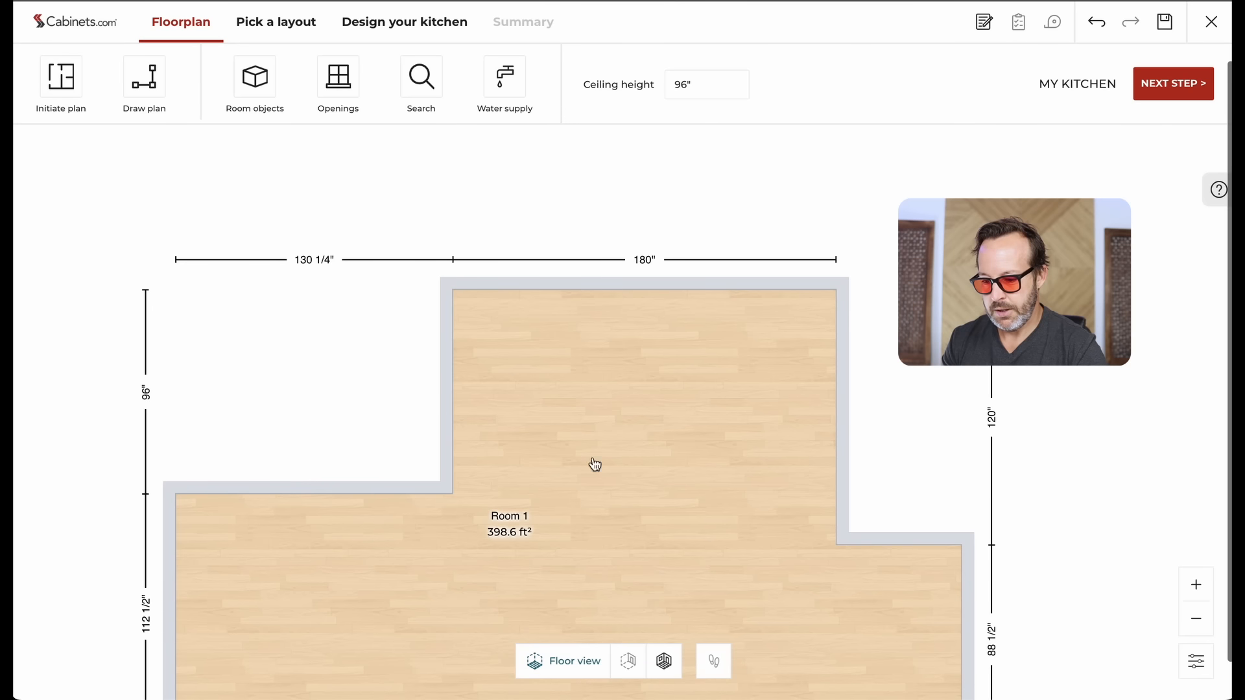
scroll(764, 356, down, 1)
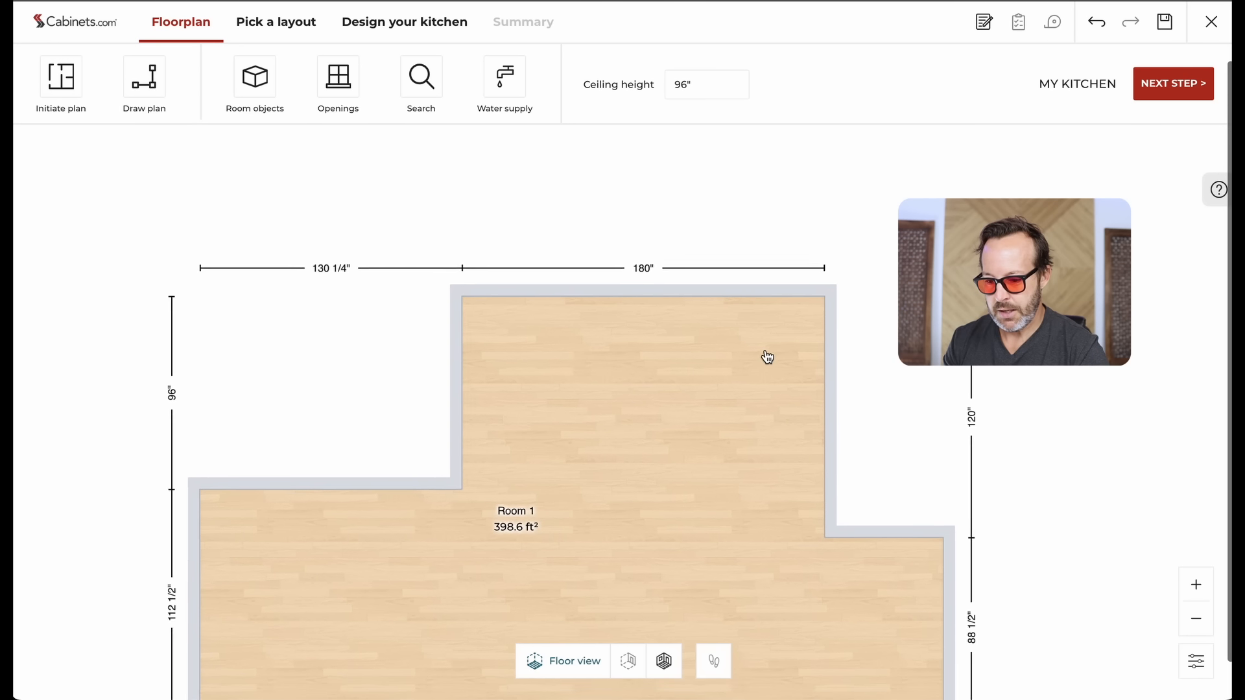
mouse_move(831, 448)
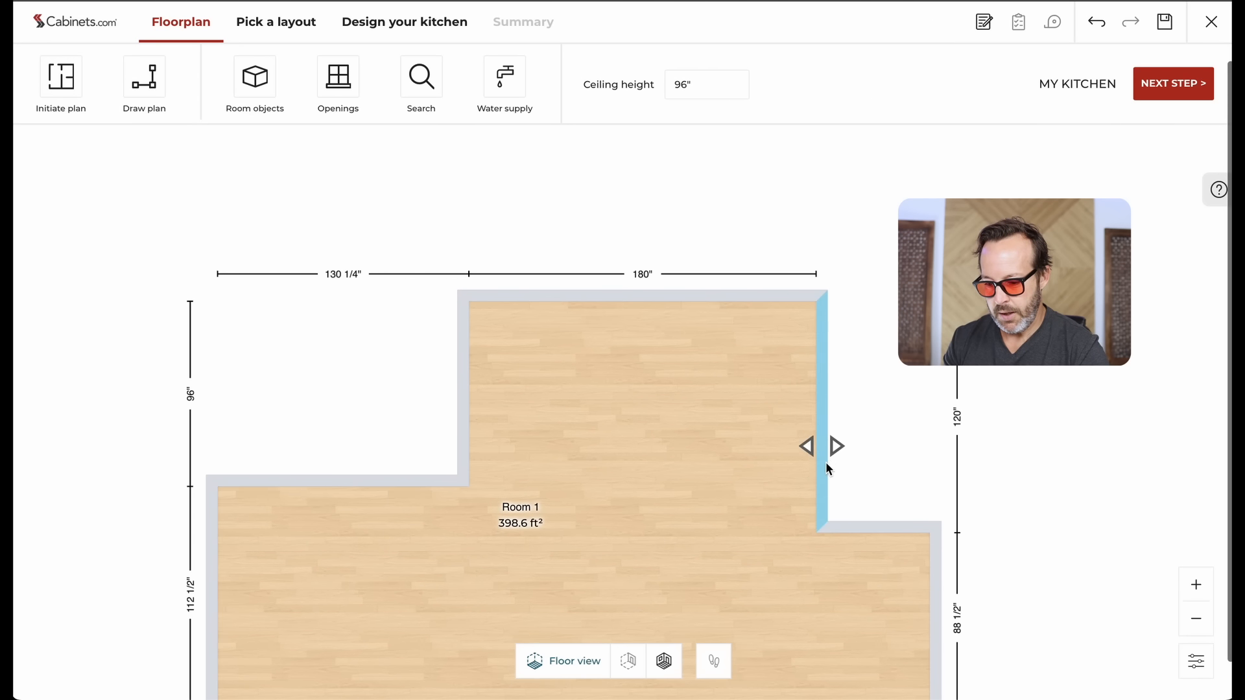
click(338, 77)
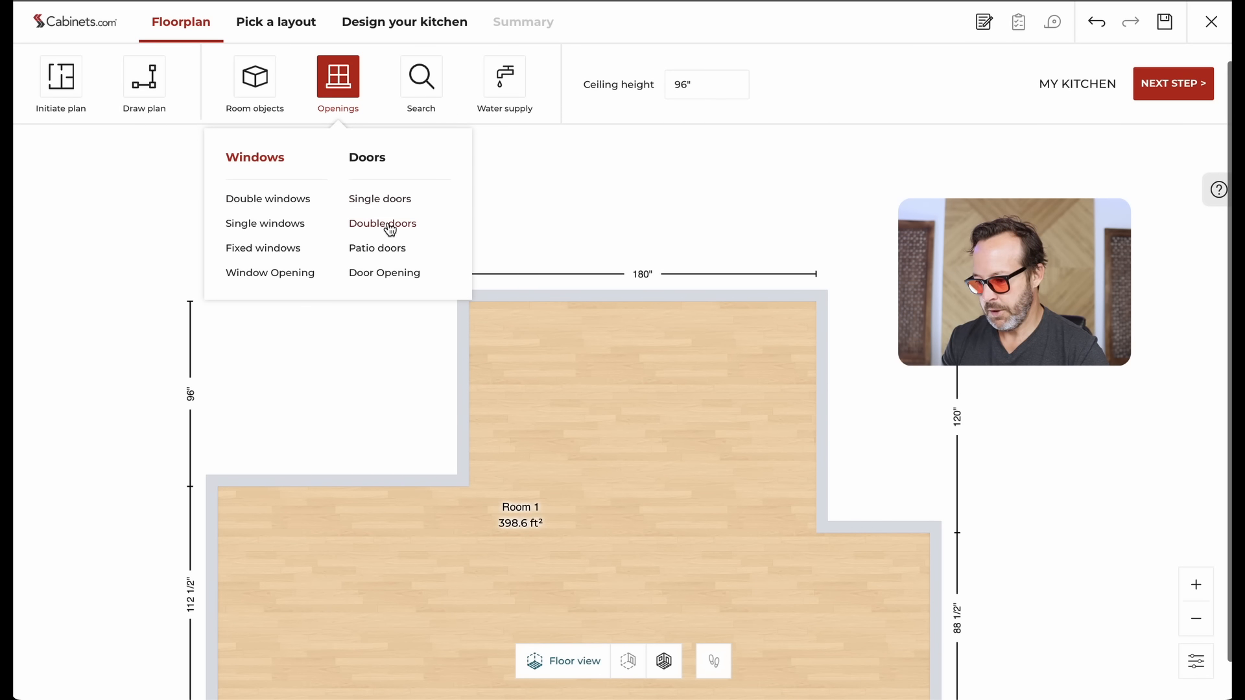
click(384, 273)
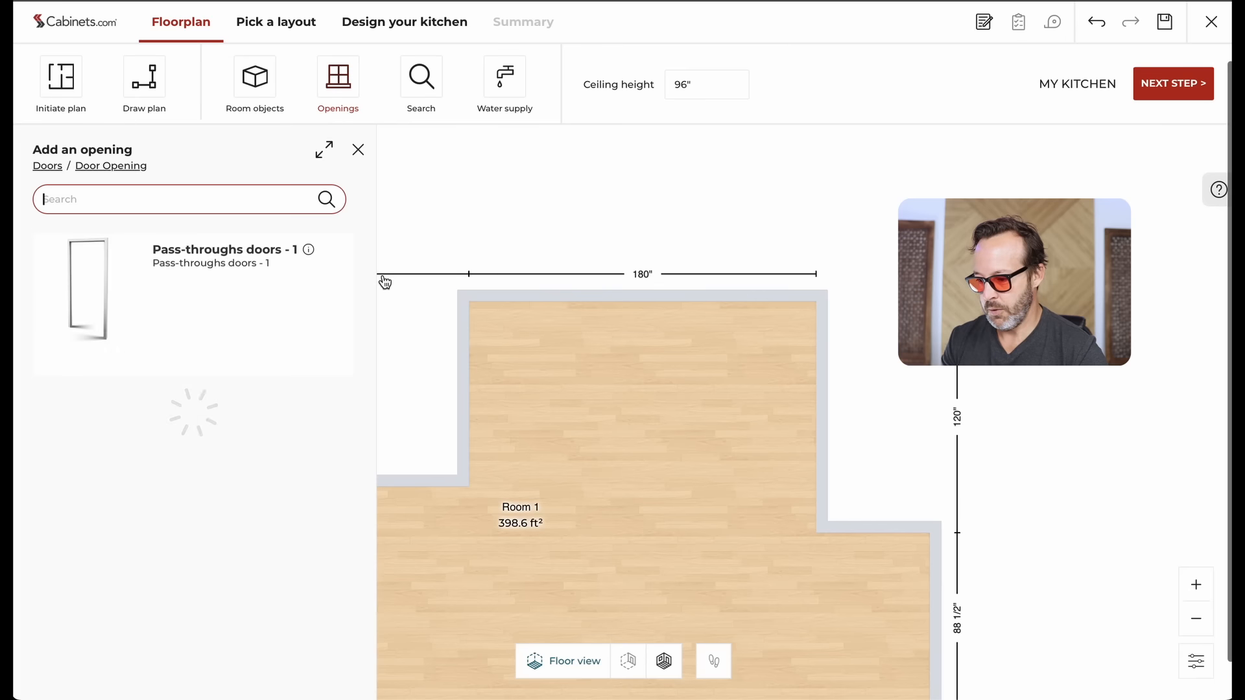
drag(142, 328, 823, 506)
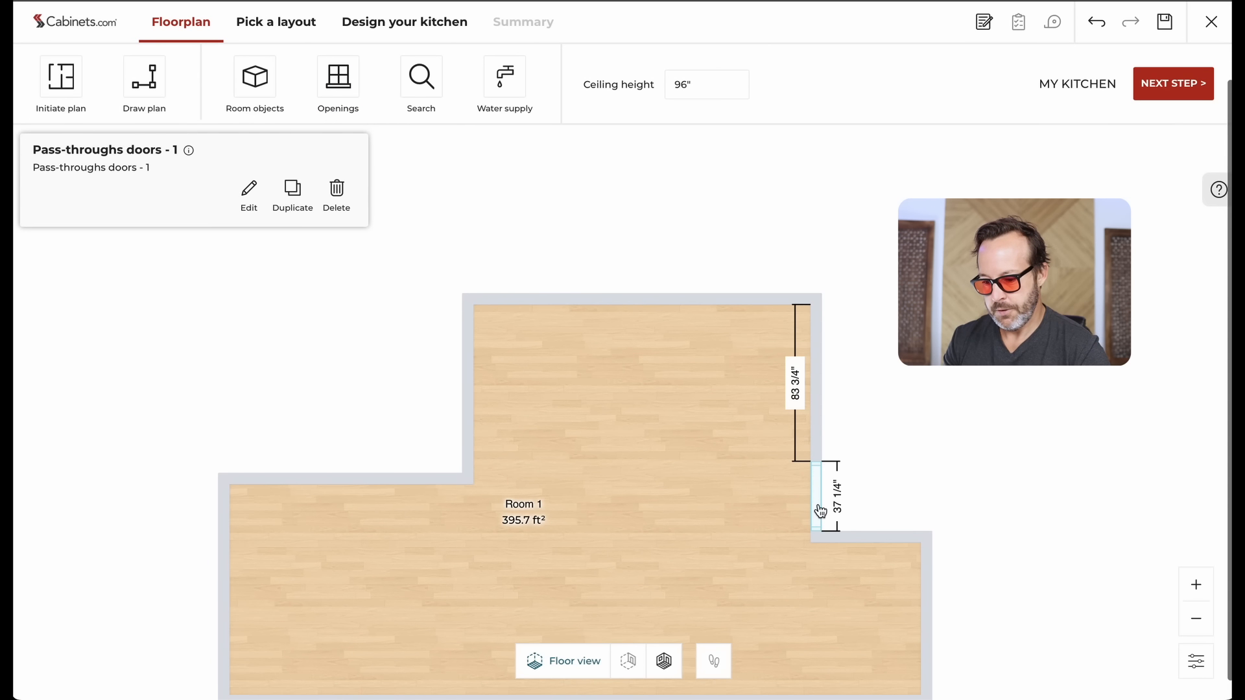
Step: Set the width of the door opening in the upper right wall to 32 inches
click(838, 506)
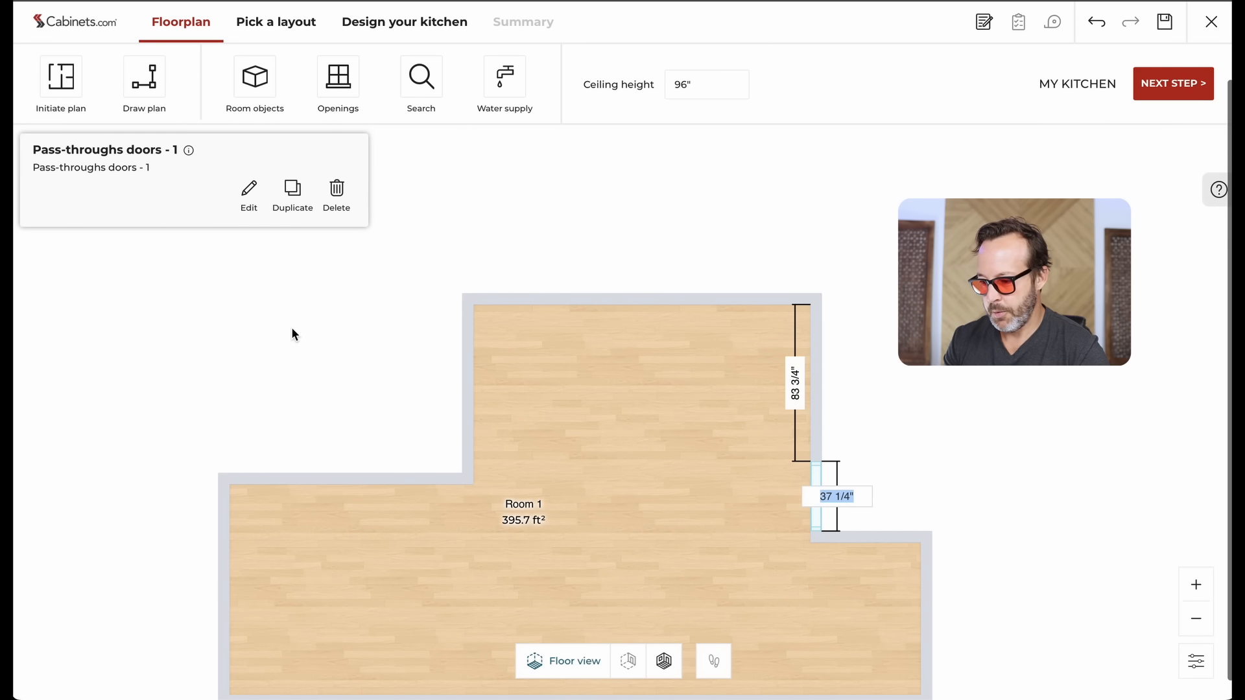
text(32)
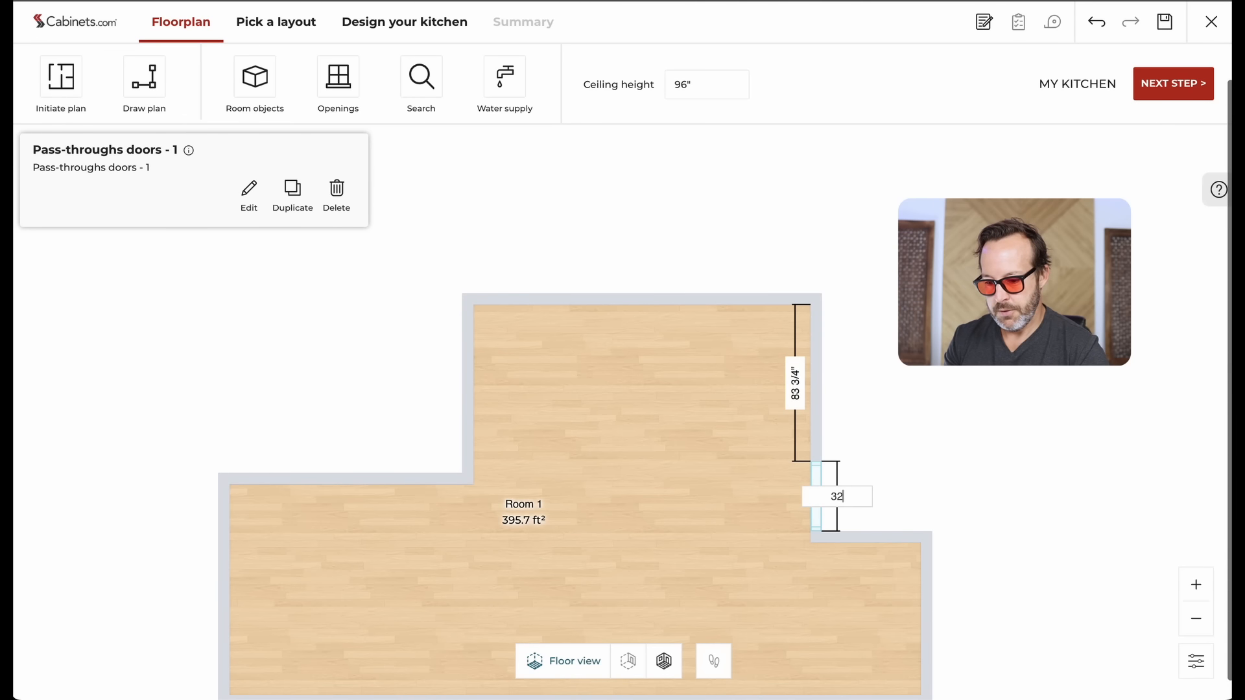
key(Return)
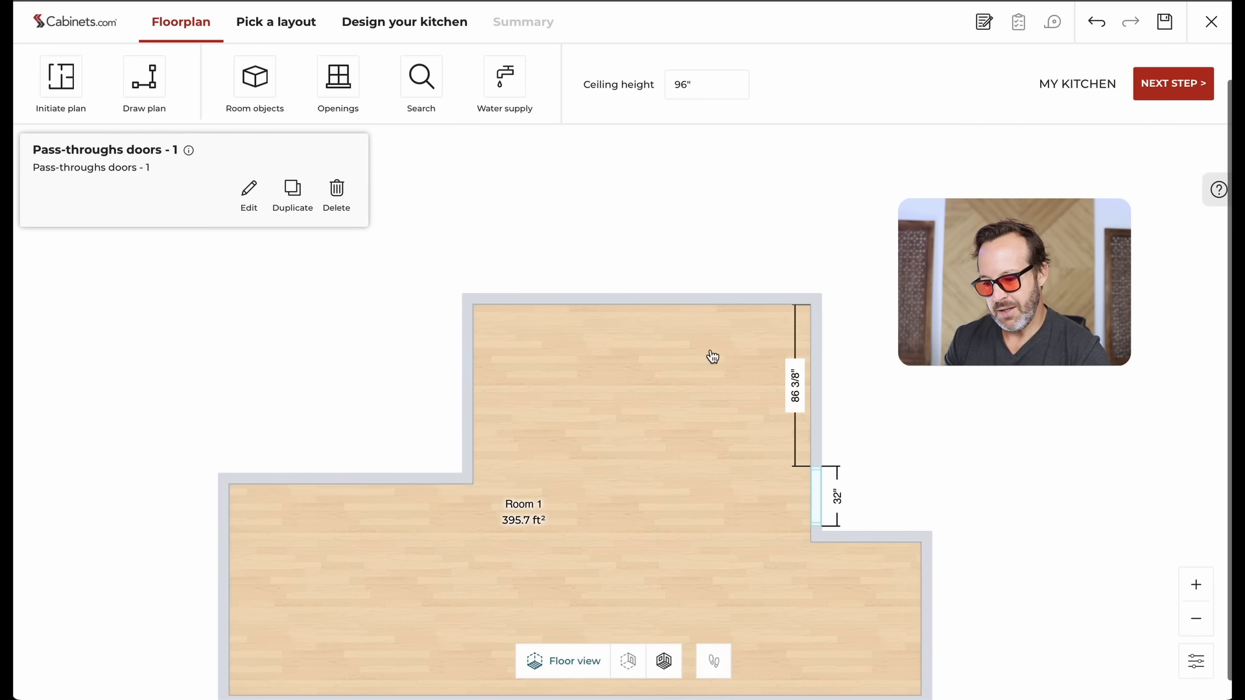
Step: Move the short horizontal step wall below the door opening down, extending the upper right wall to about 148 3/8 inches
scroll(986, 455, down, 3)
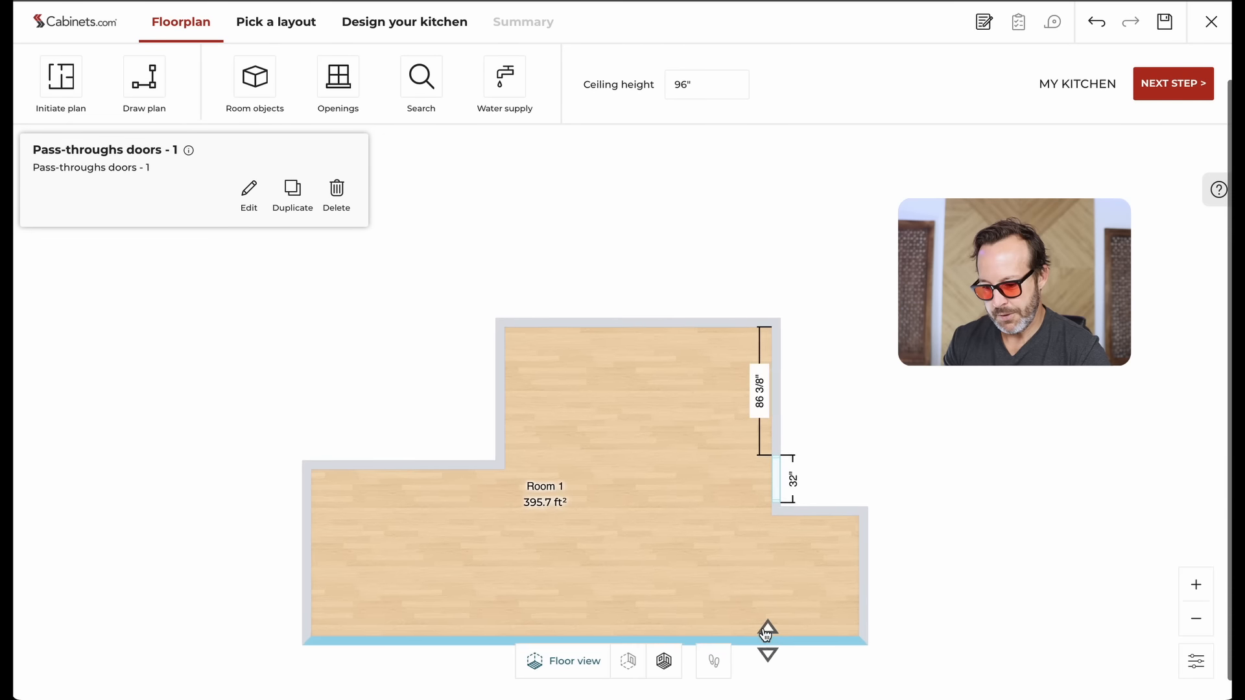
scroll(767, 633, up, 3)
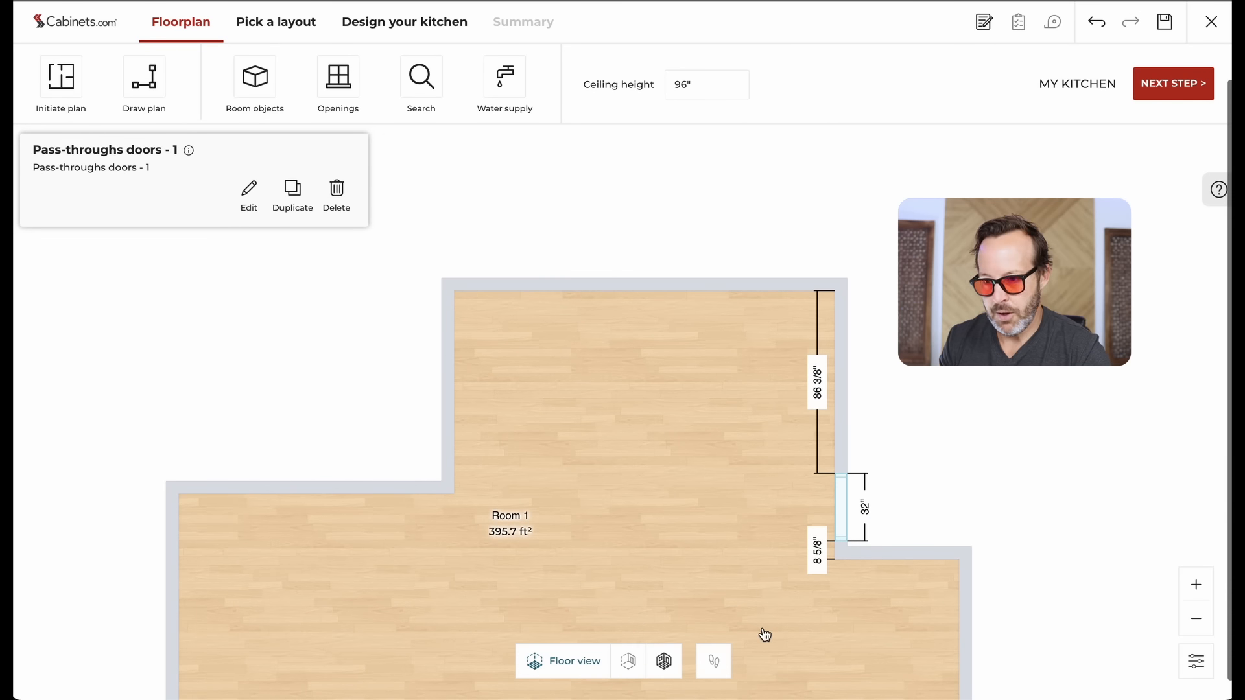
click(896, 557)
drag(904, 570, 903, 605)
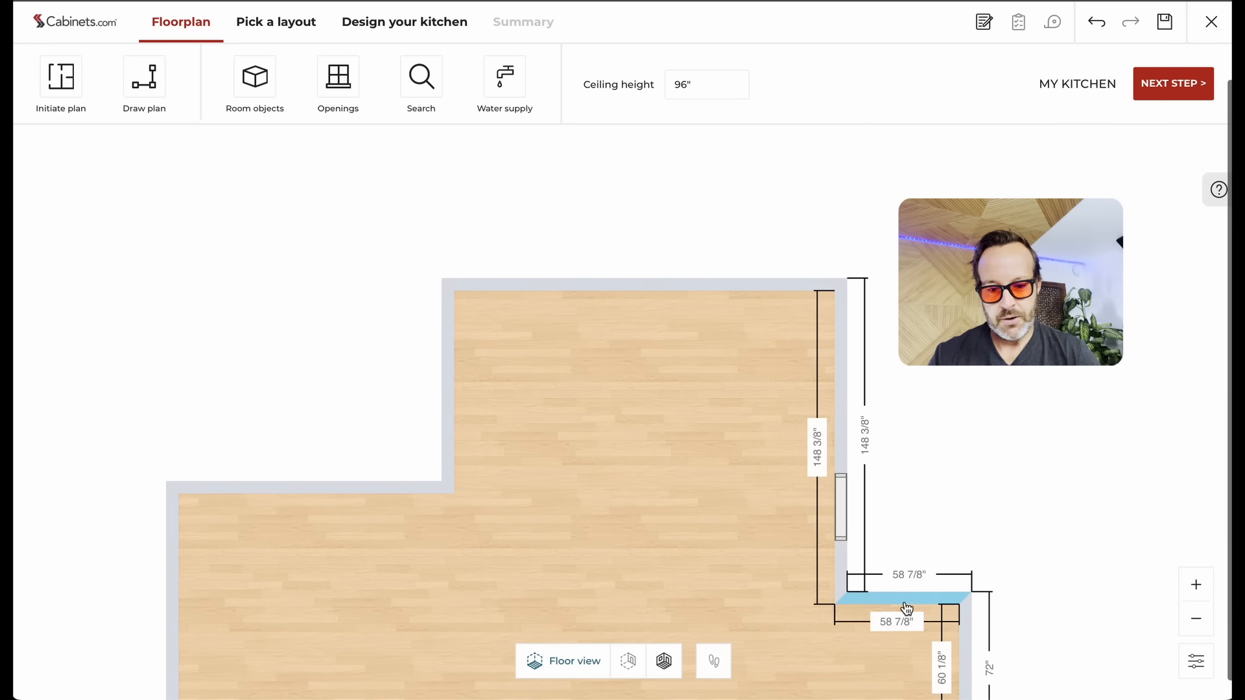
Step: Shift the door opening down the right wall, trying 96 inches before placing it about 105 5/8 inches from the top wall
drag(843, 510, 841, 534)
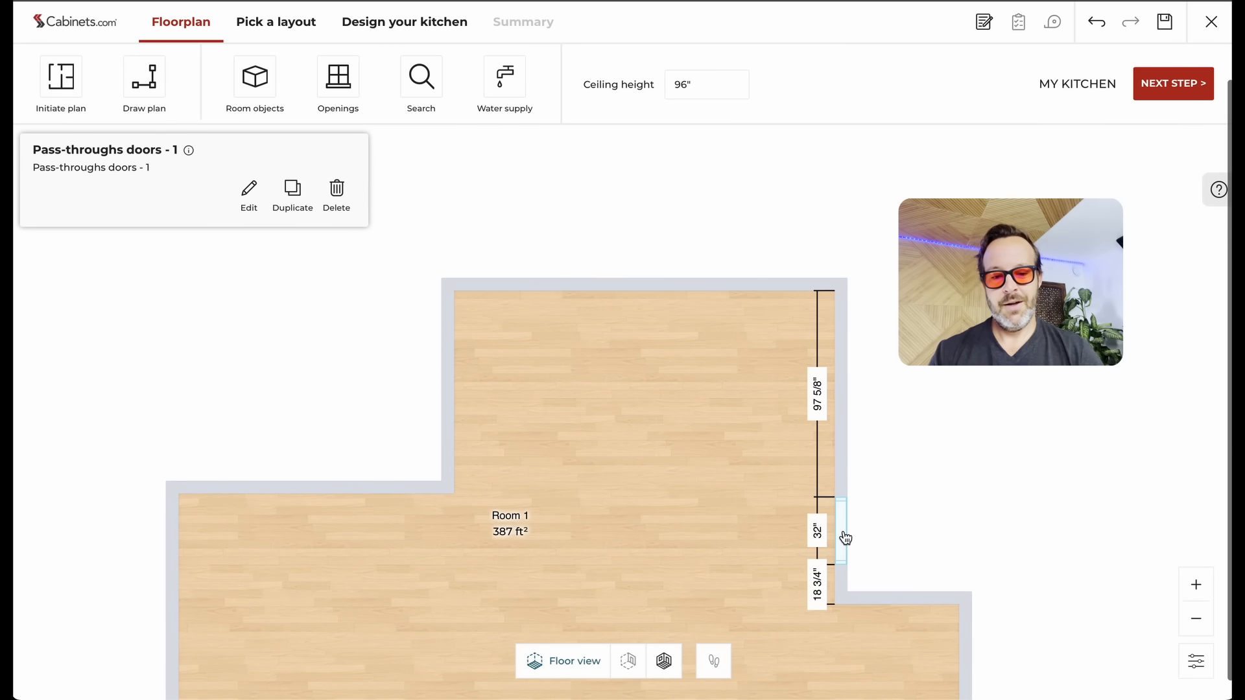
click(820, 406)
text(96)
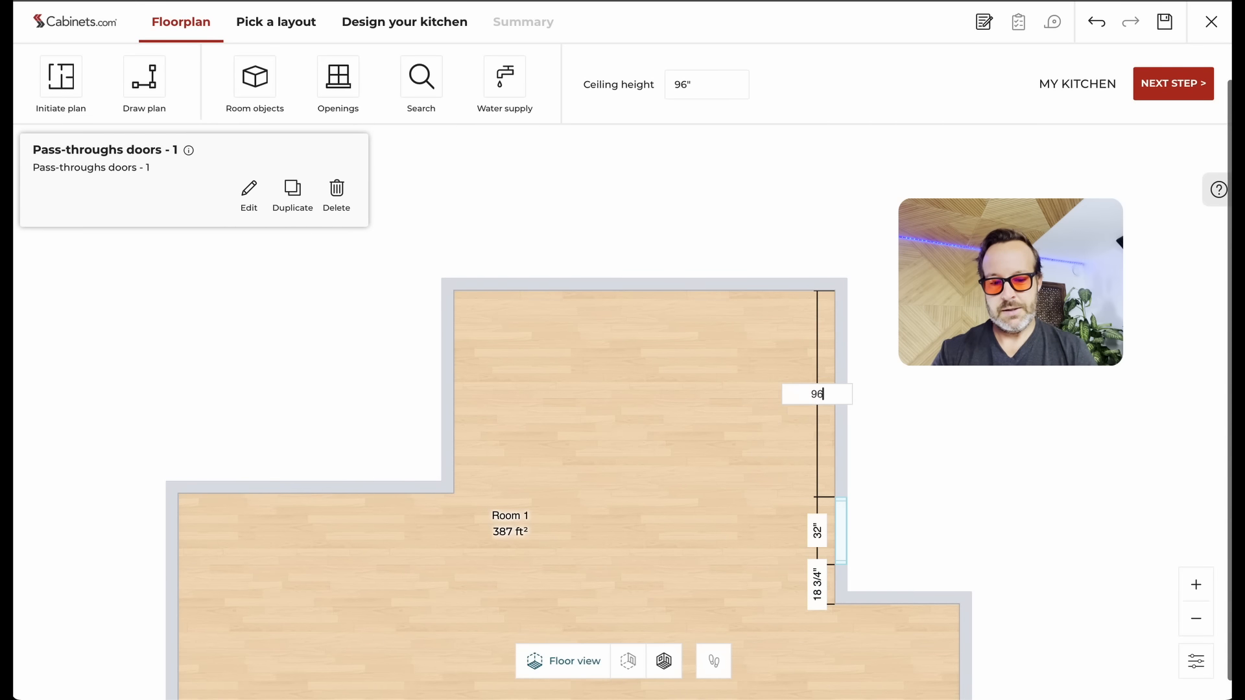
key(Return)
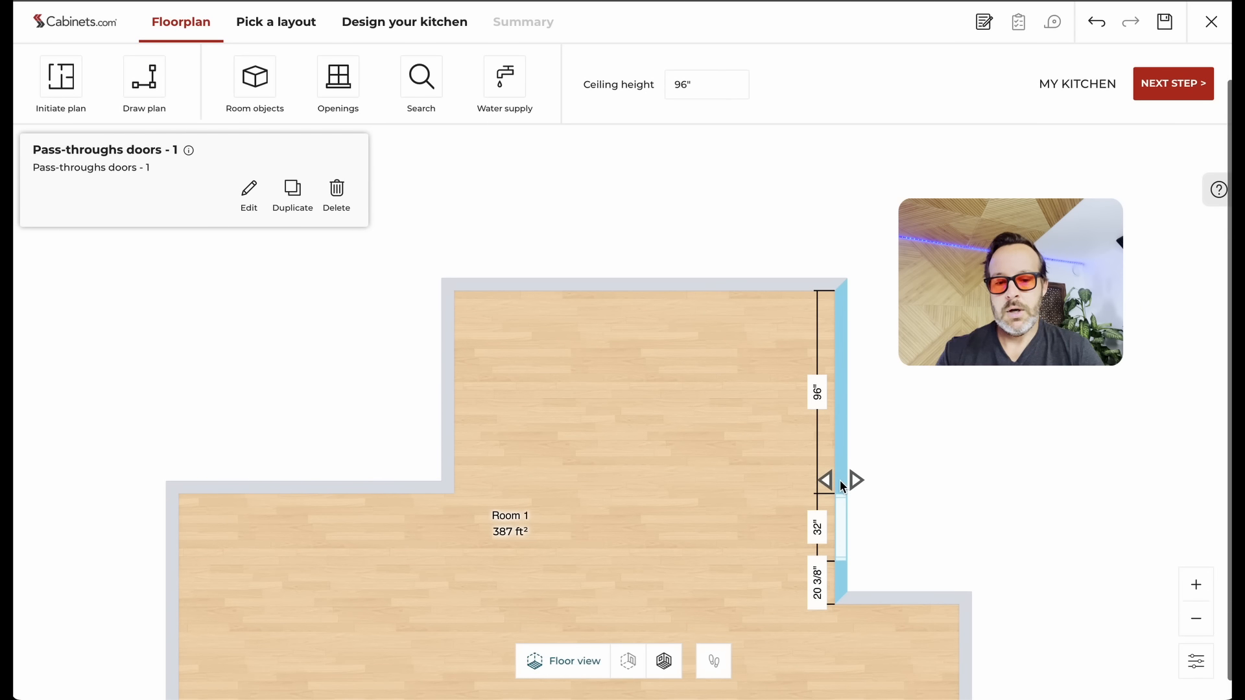
drag(836, 522, 839, 543)
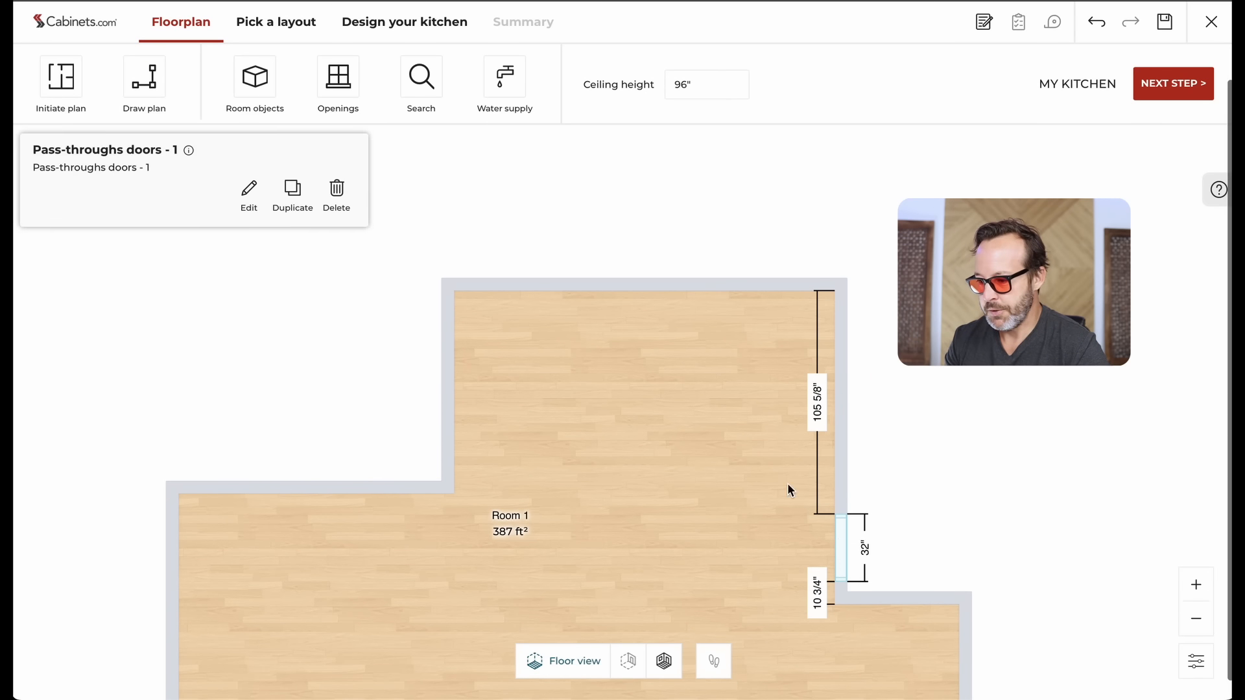
Step: Draw a short stub wall about 25 3/4 inches inward from the right wall, just above the door opening, and validate it
click(144, 78)
click(101, 156)
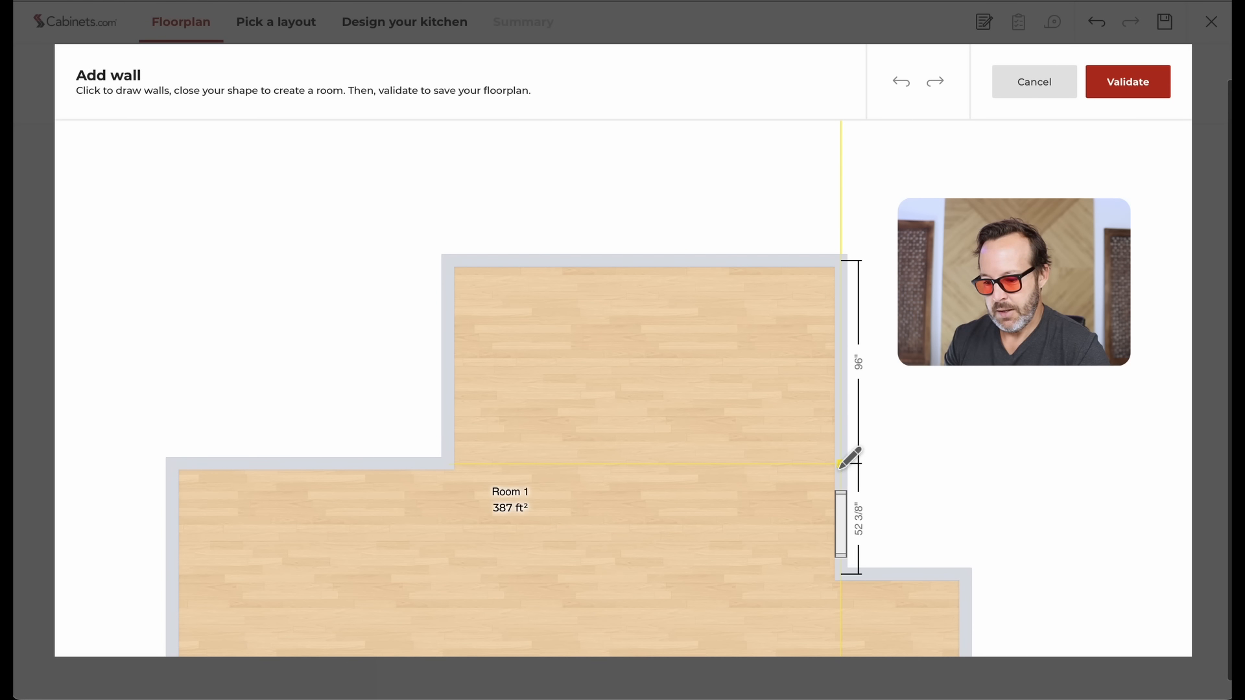
click(787, 463)
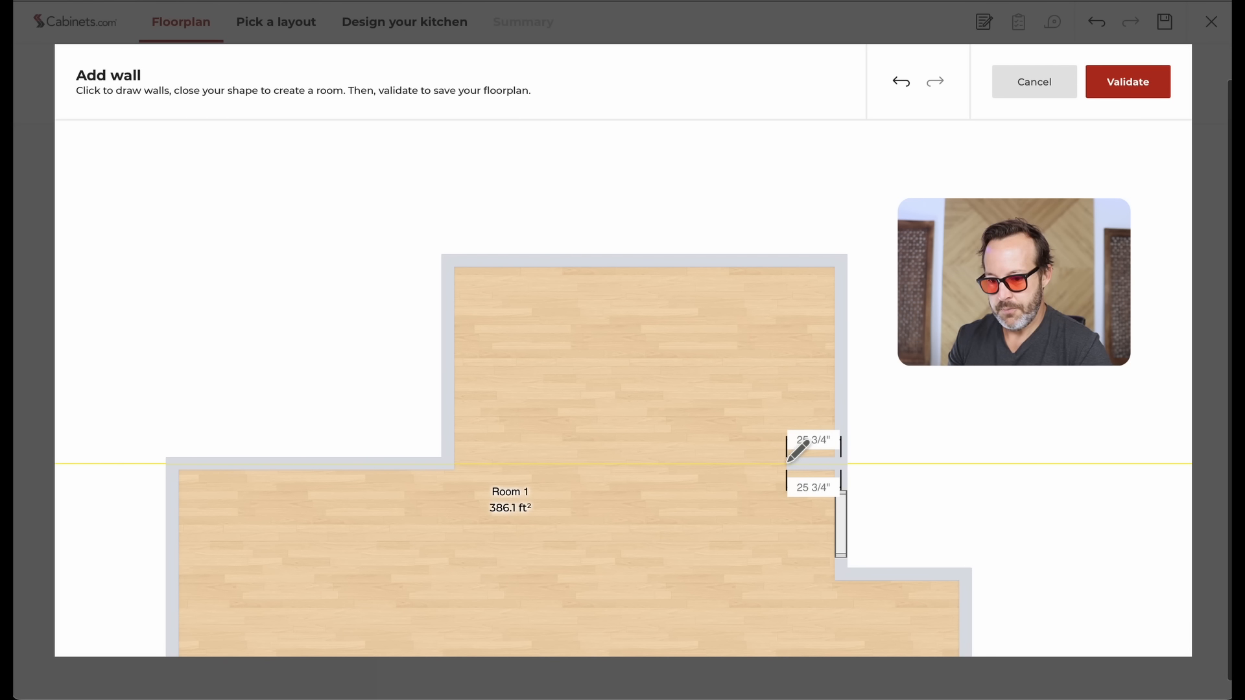
click(1133, 84)
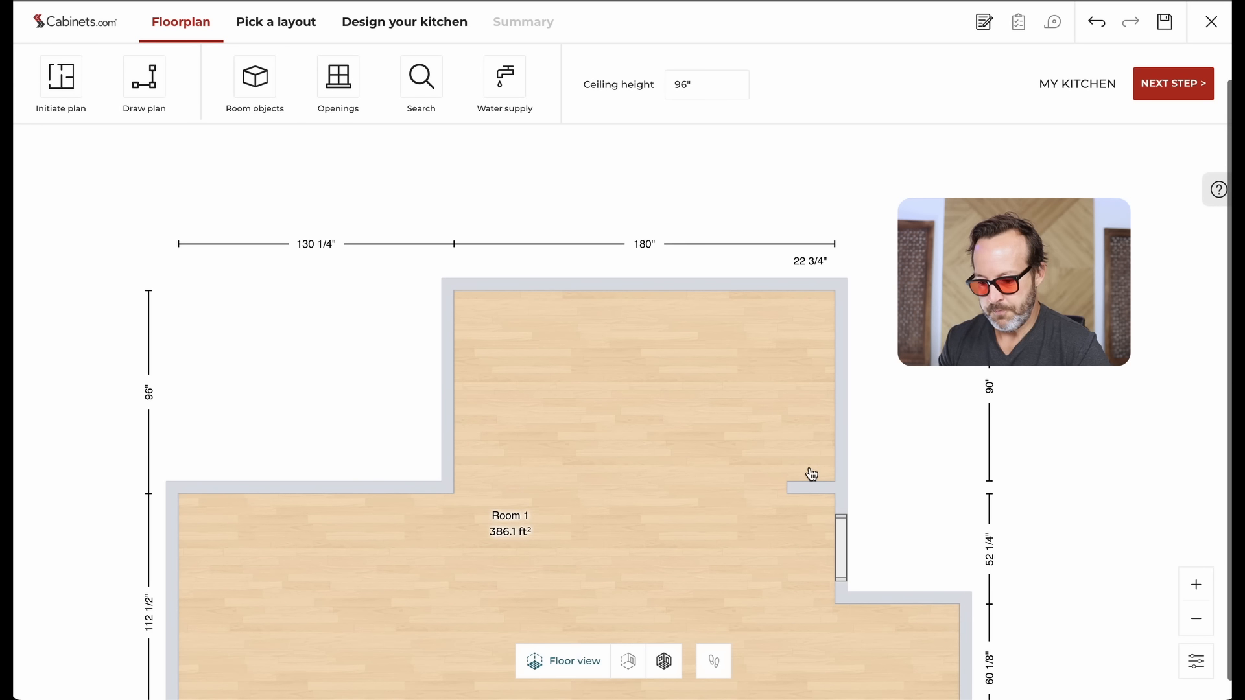
Step: Set the stub wall's length to 24 inches, applying the change to the left
click(813, 489)
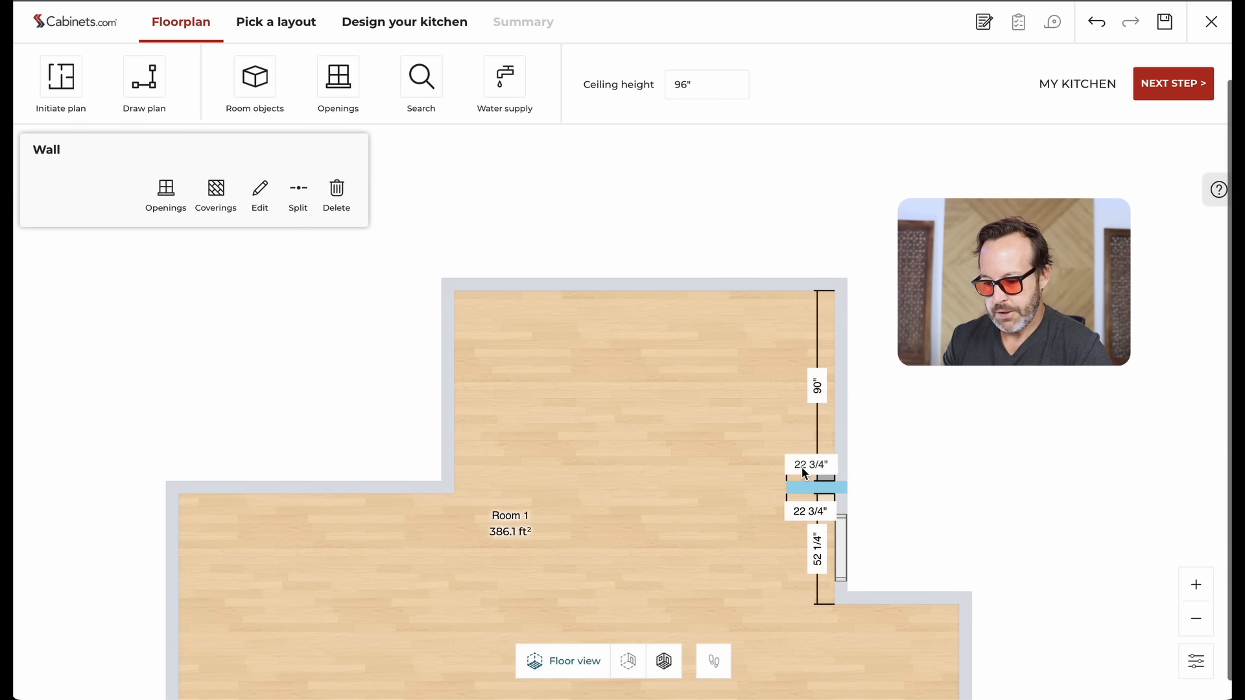
click(800, 464)
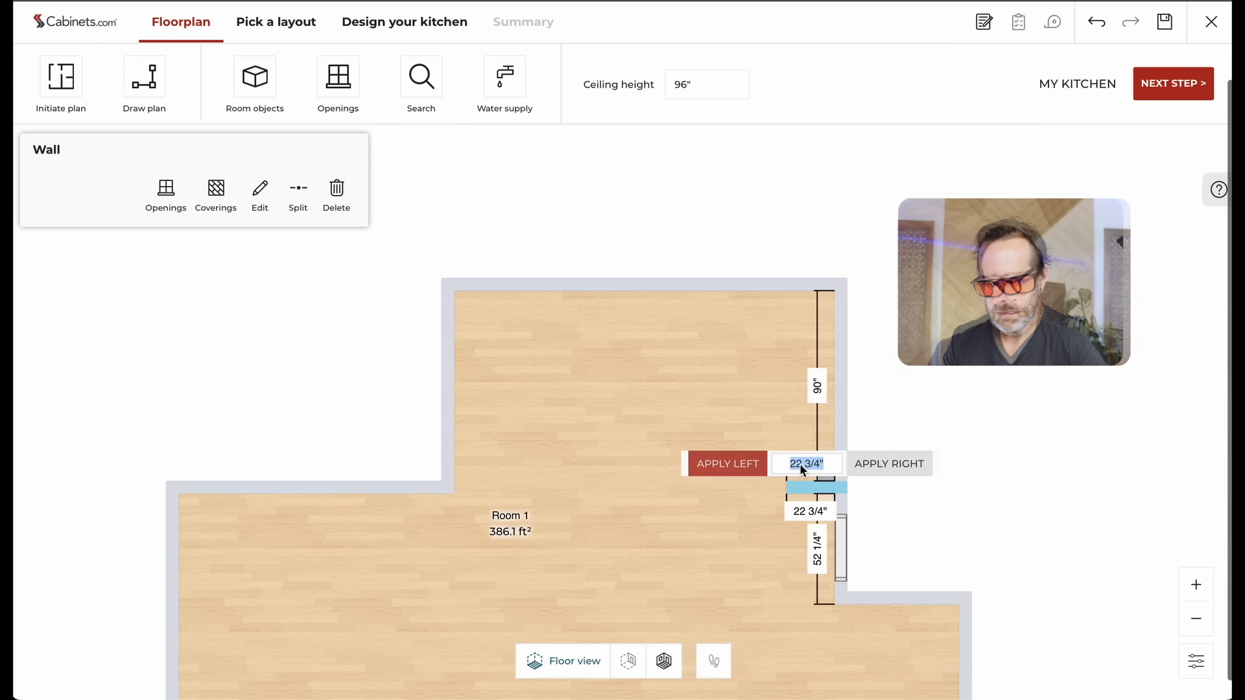
text(24)
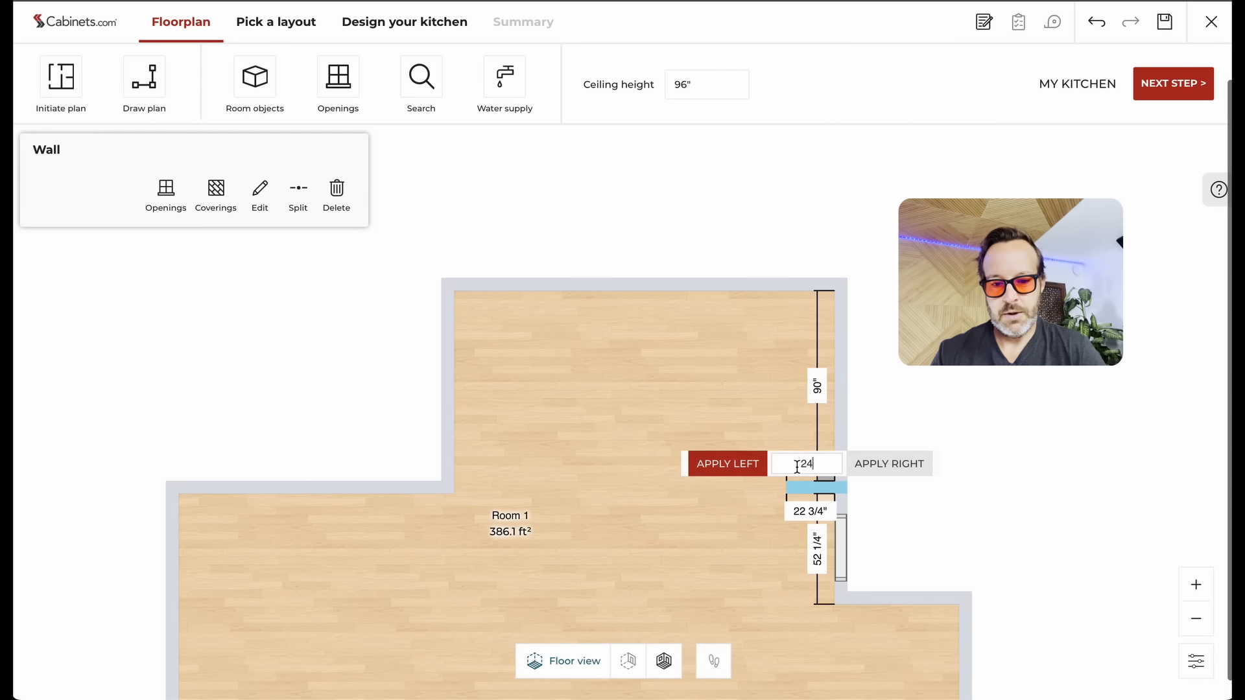
click(733, 472)
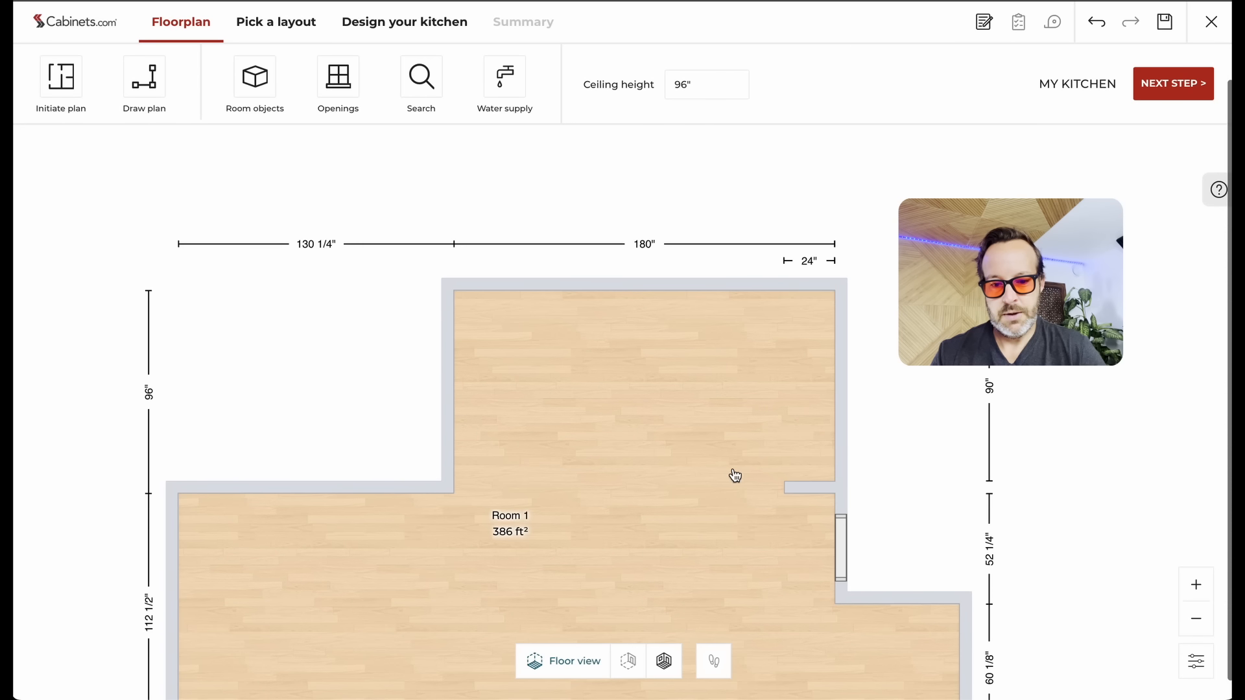
Step: Set the right wall segment between the top wall and the stub wall to 96 inches, applying the change below
click(818, 490)
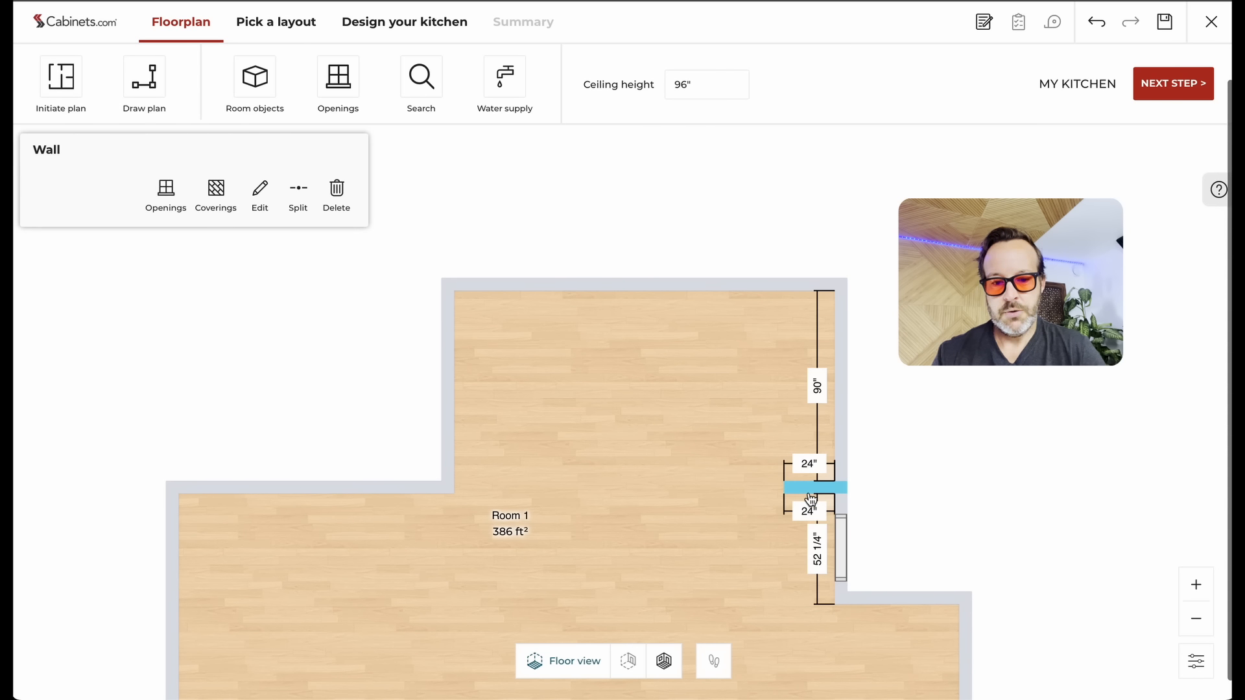
click(911, 479)
click(841, 415)
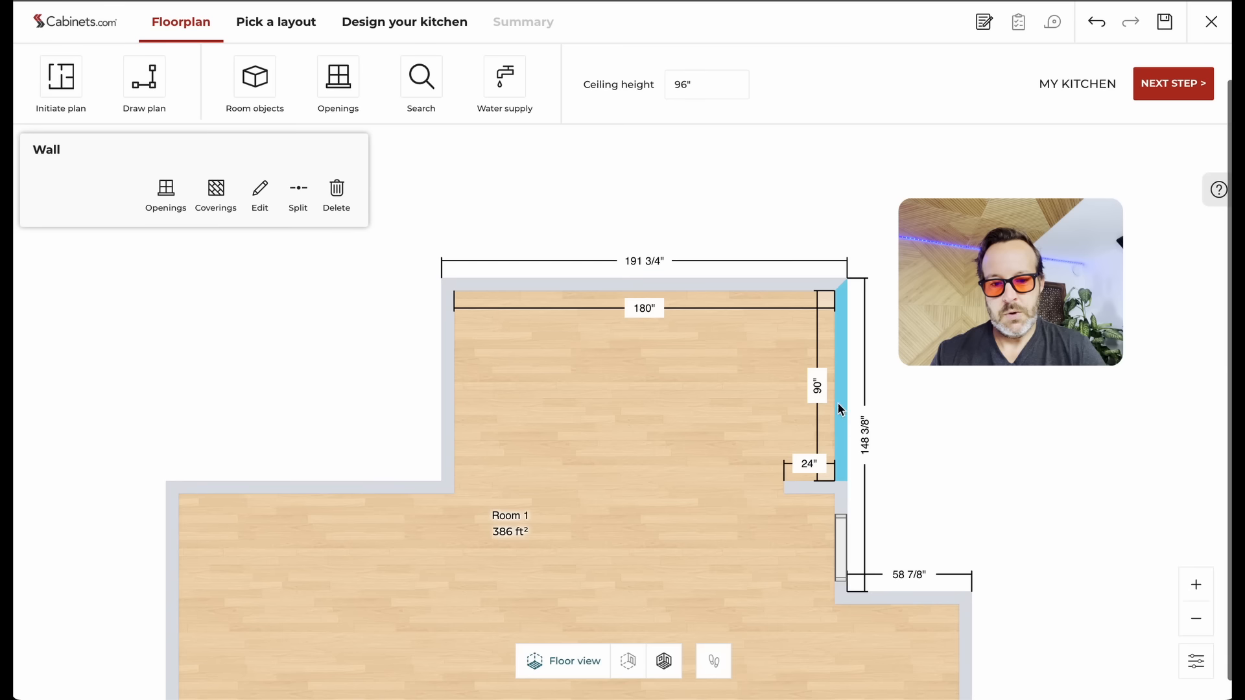
click(817, 387)
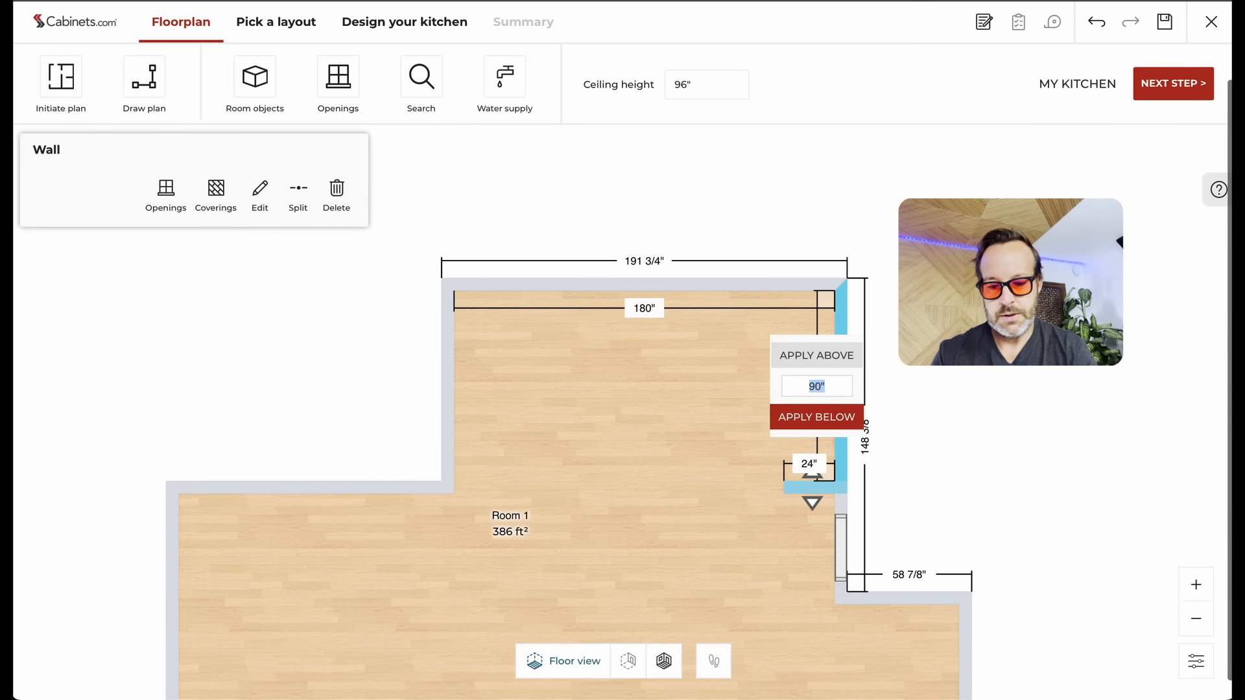
text(96)
click(844, 418)
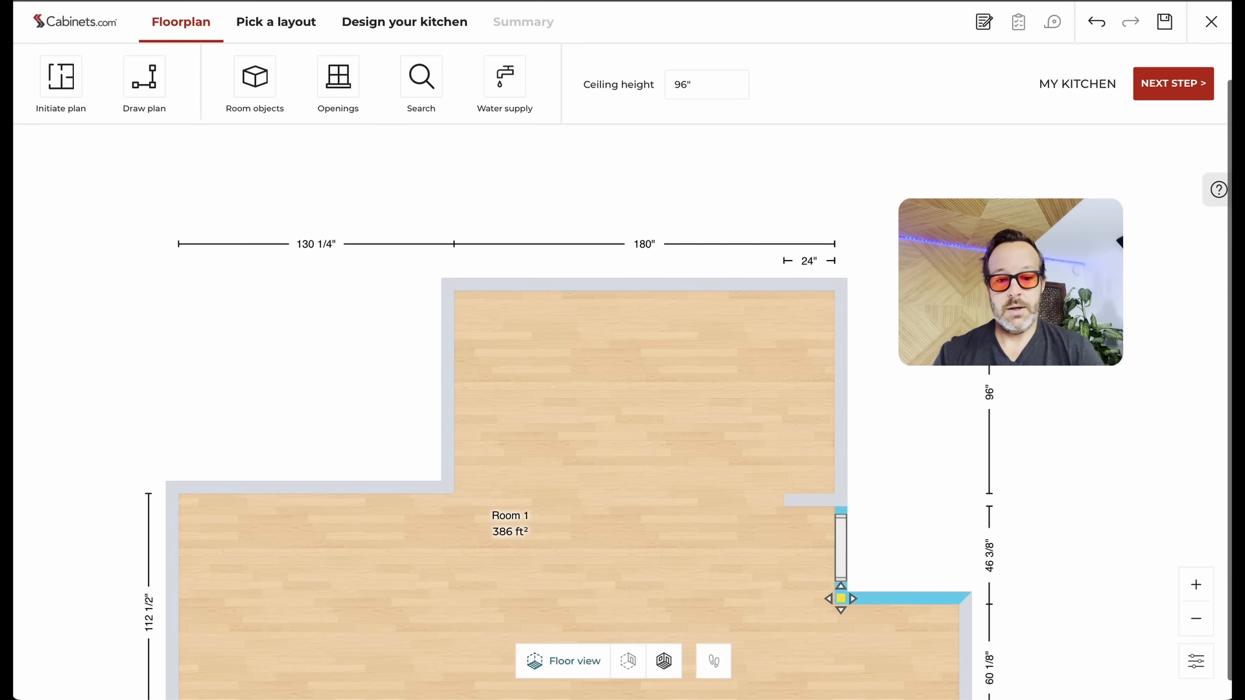
Step: Place a Simple sliding windows - 1 window in the top wall, about 33 3/8 inches from the right wall
drag(873, 318, 850, 212)
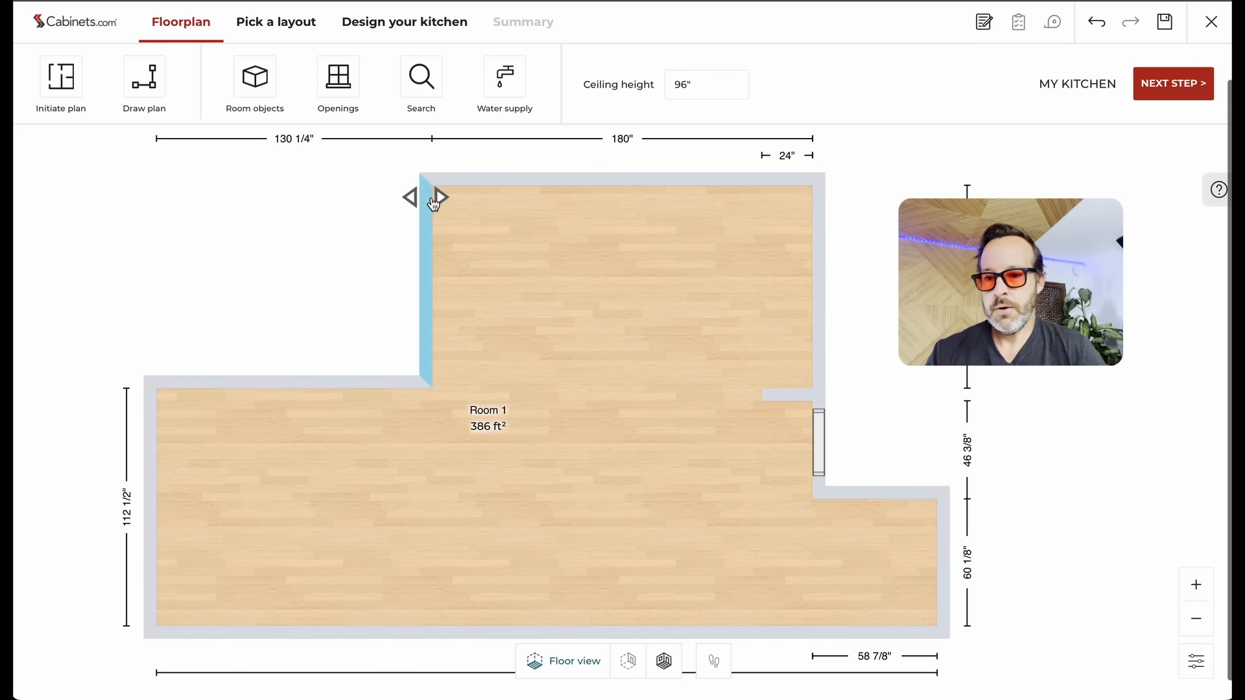
click(338, 77)
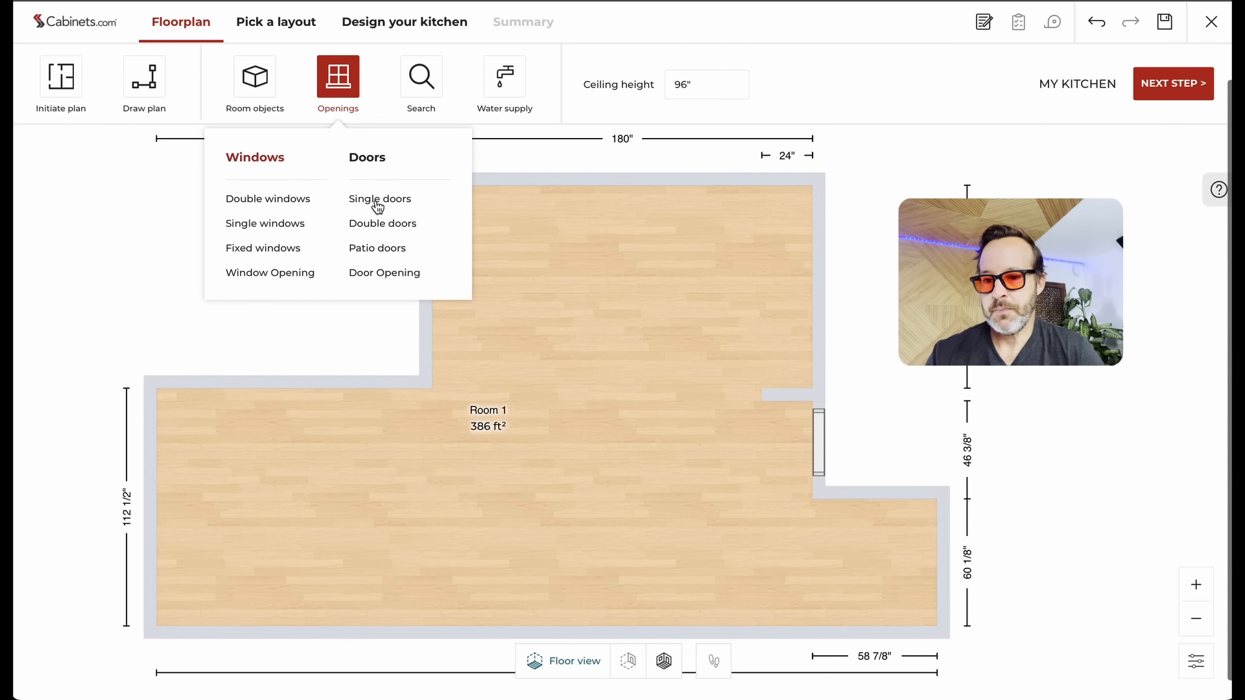
click(265, 227)
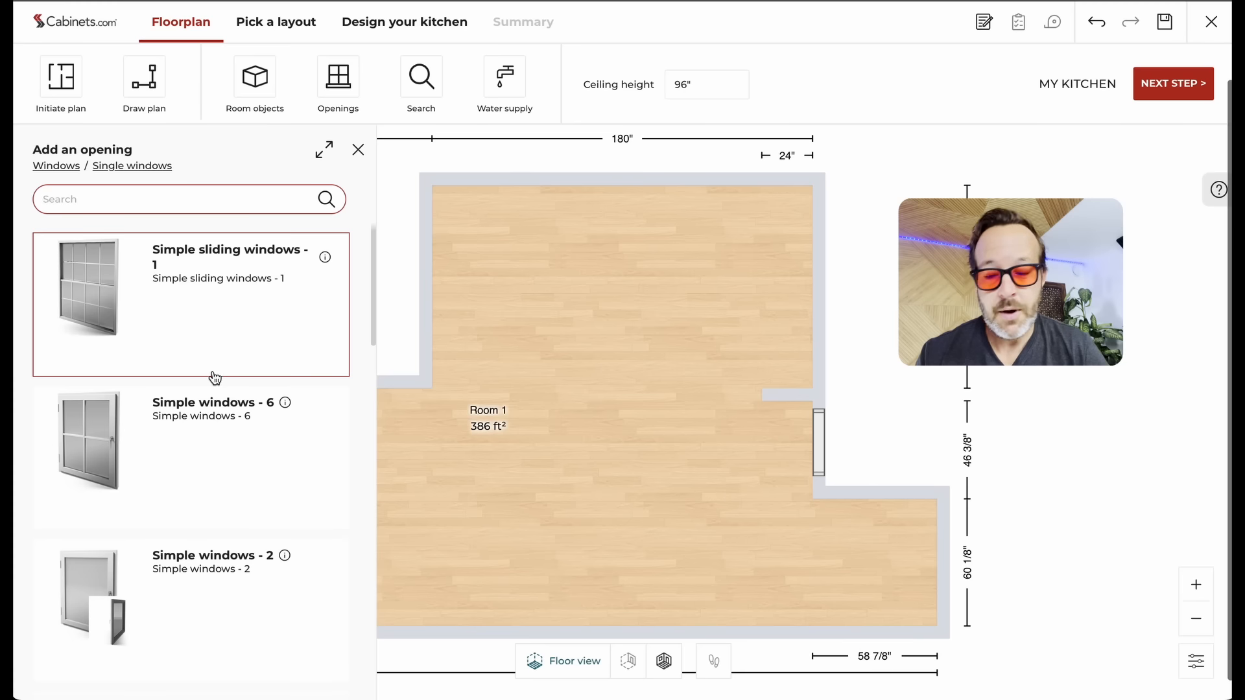
drag(114, 311, 697, 184)
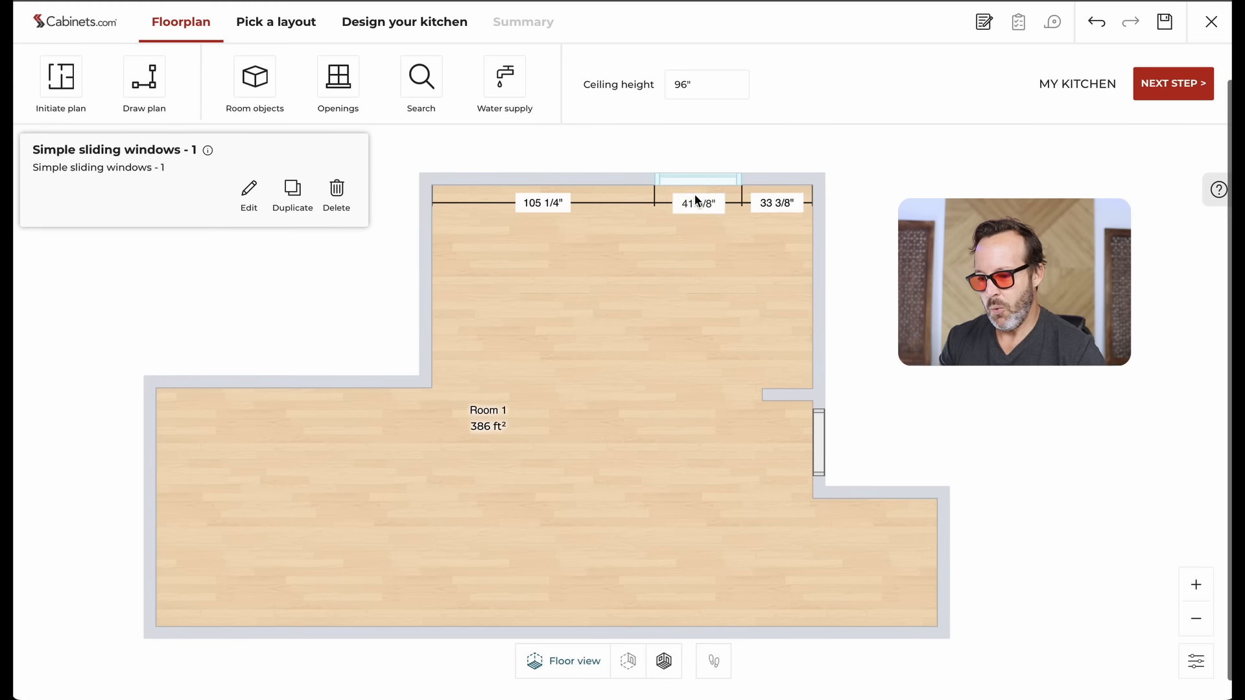
Step: Set the sliding window's width to 42 inches
click(694, 203)
text(42)
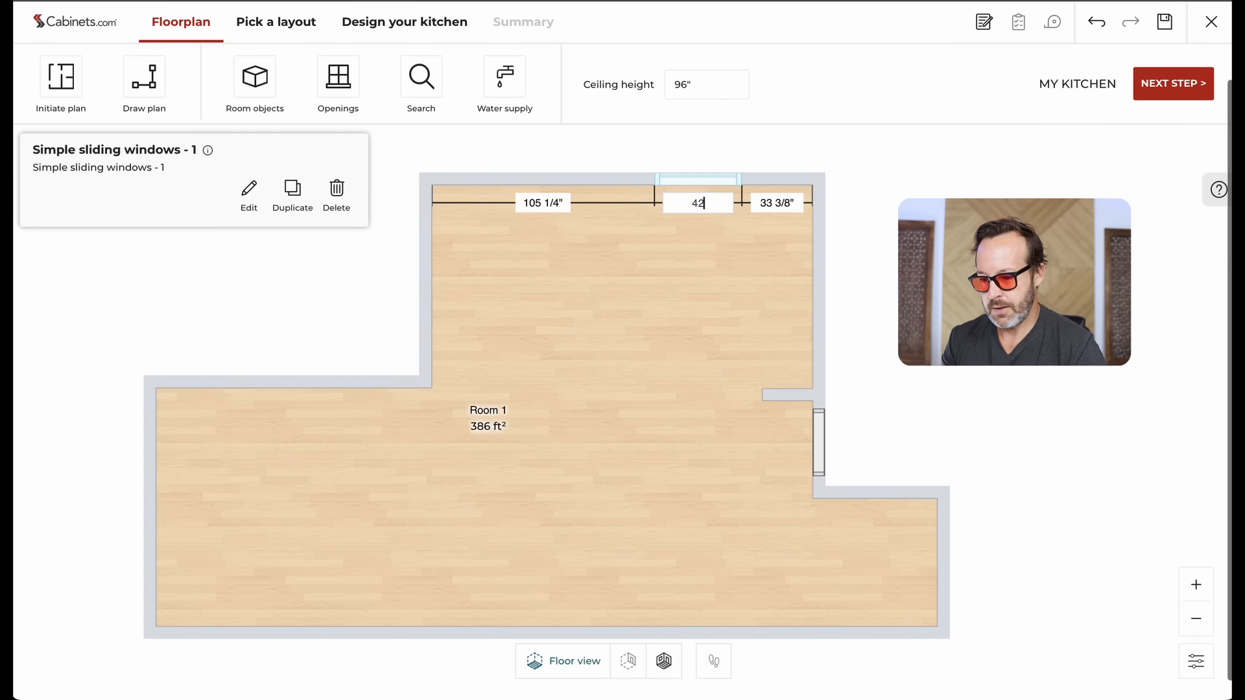
key(Return)
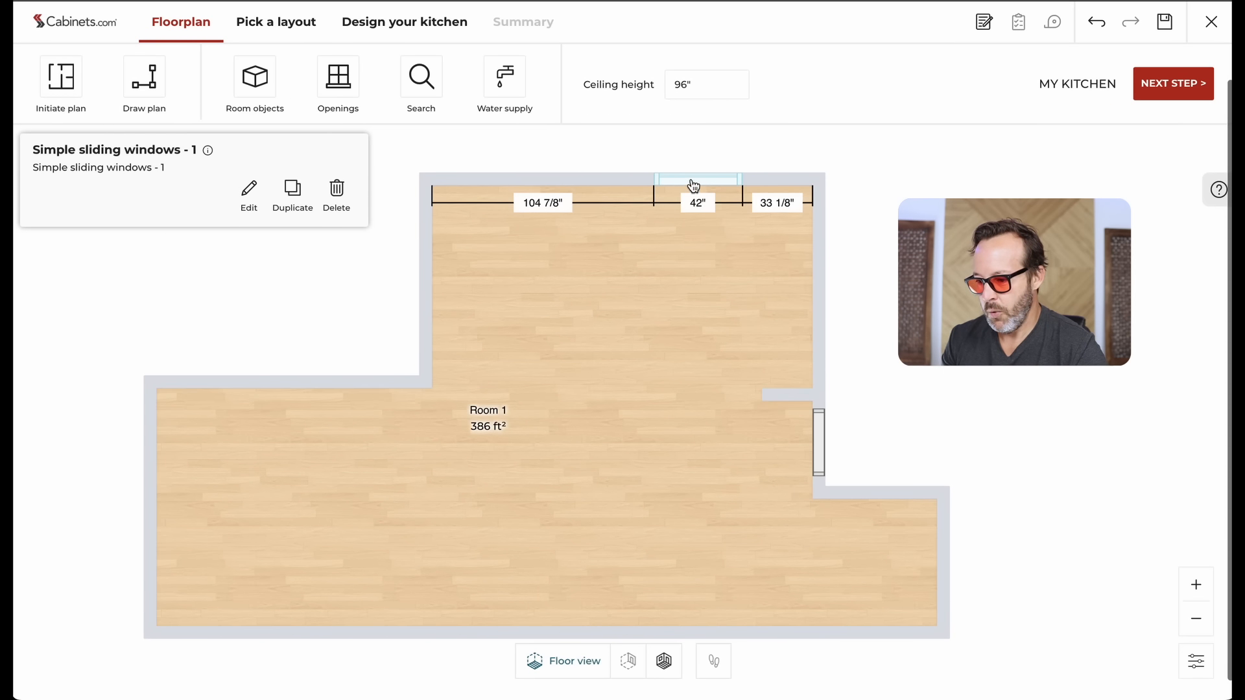
Step: Set the sliding window's height from the floor to 42 inches and close its settings
click(249, 192)
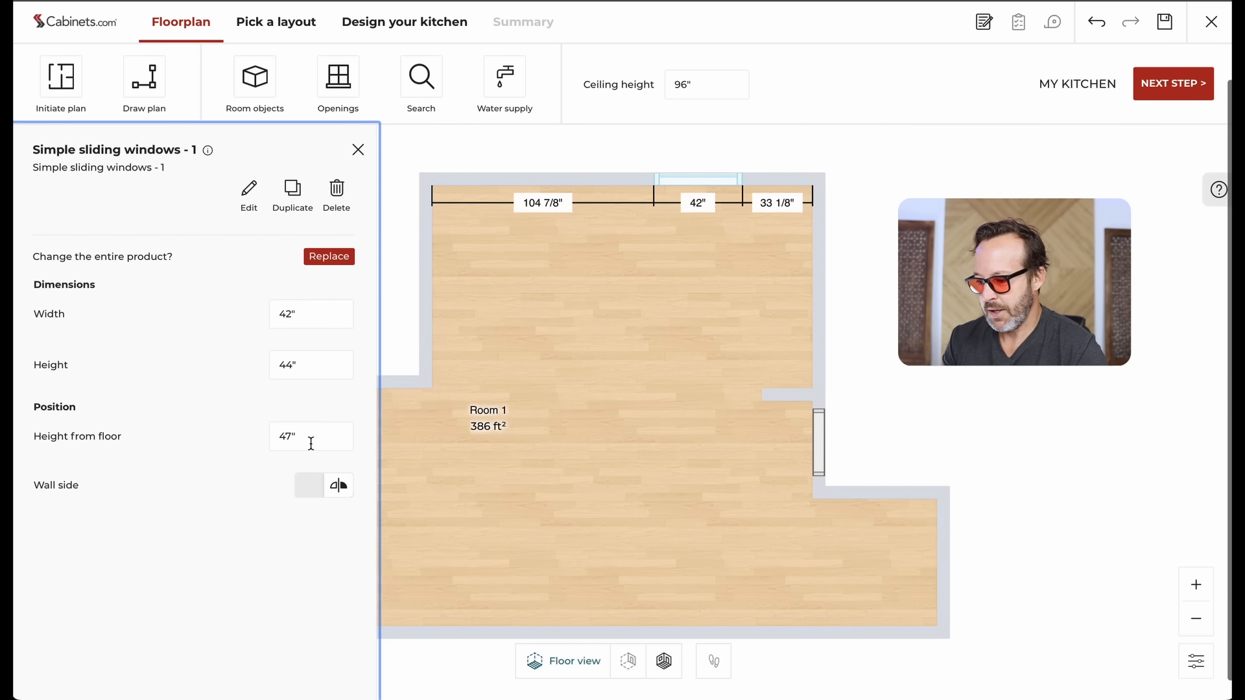
drag(311, 437, 273, 436)
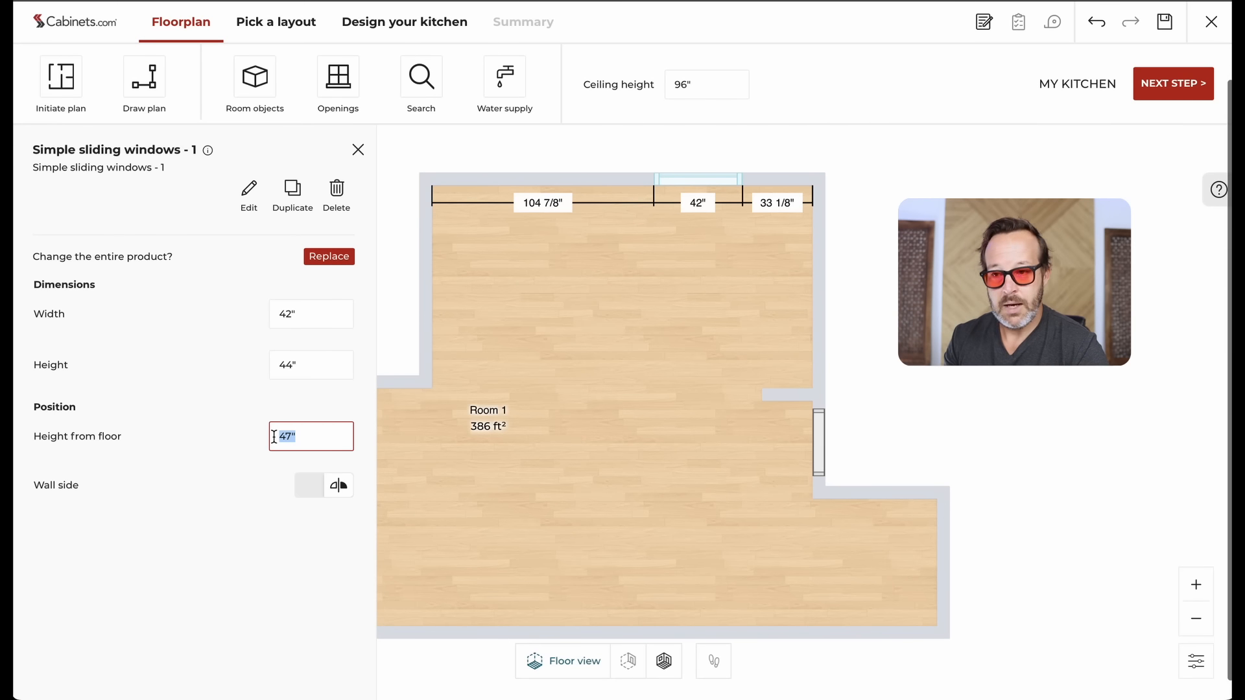
text(42)
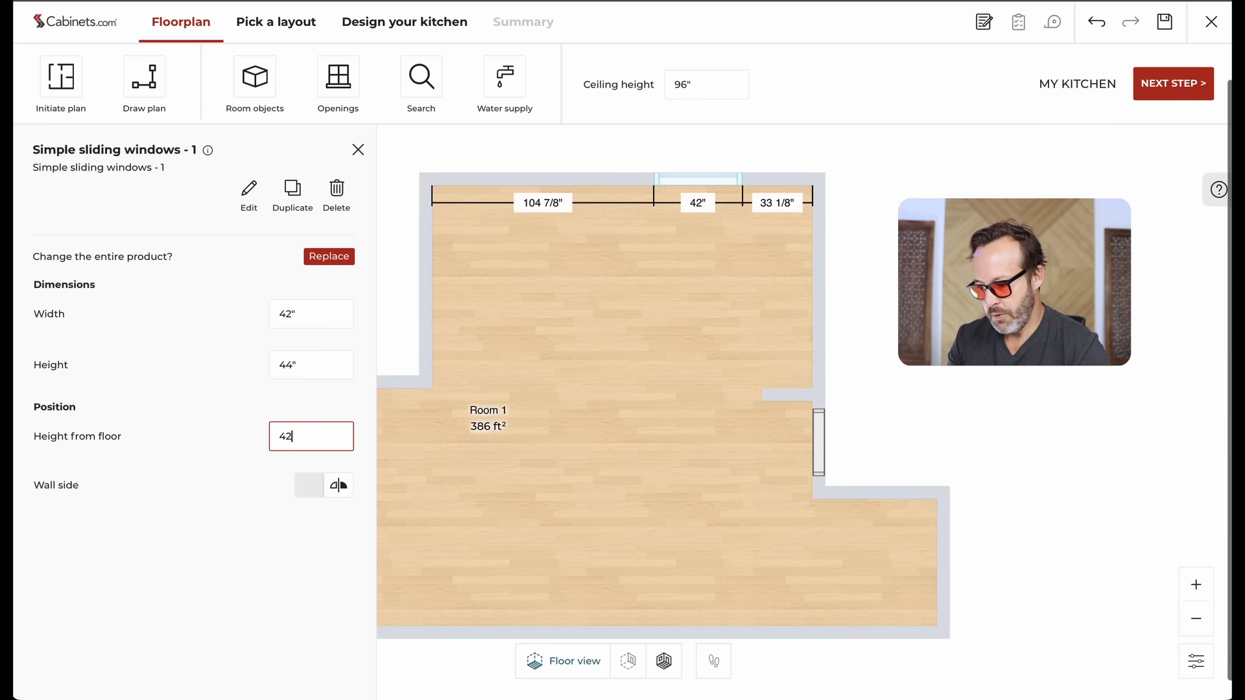
key(Return)
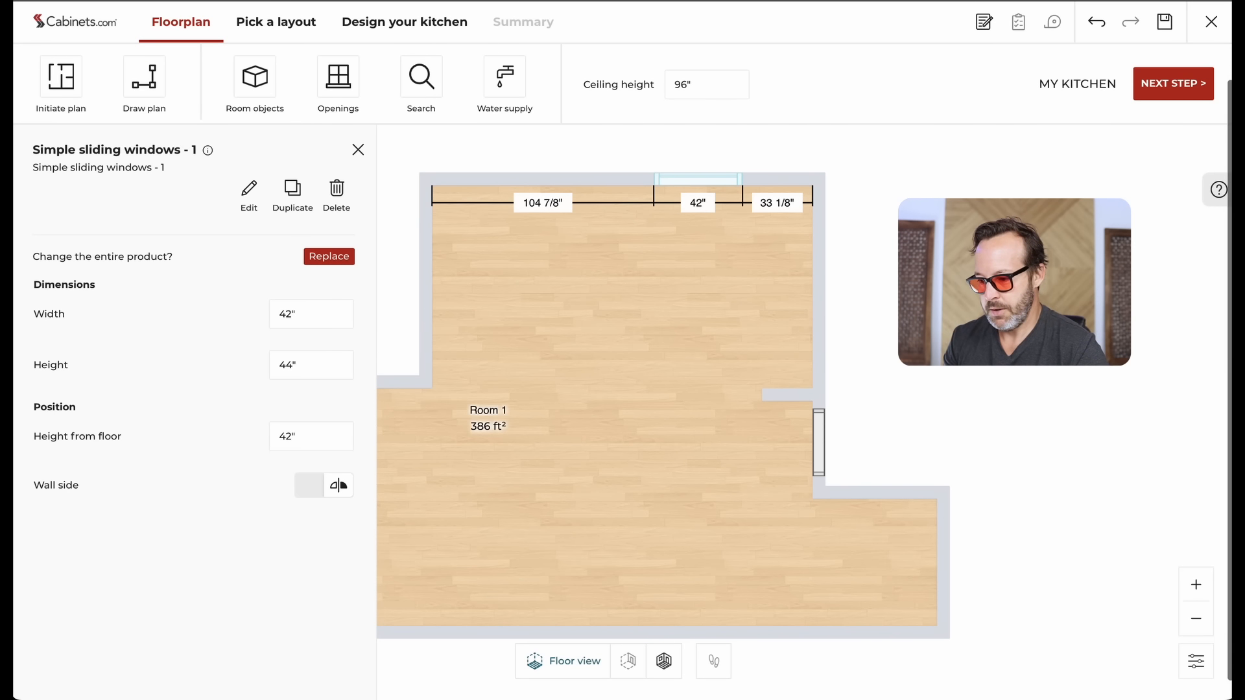
click(357, 150)
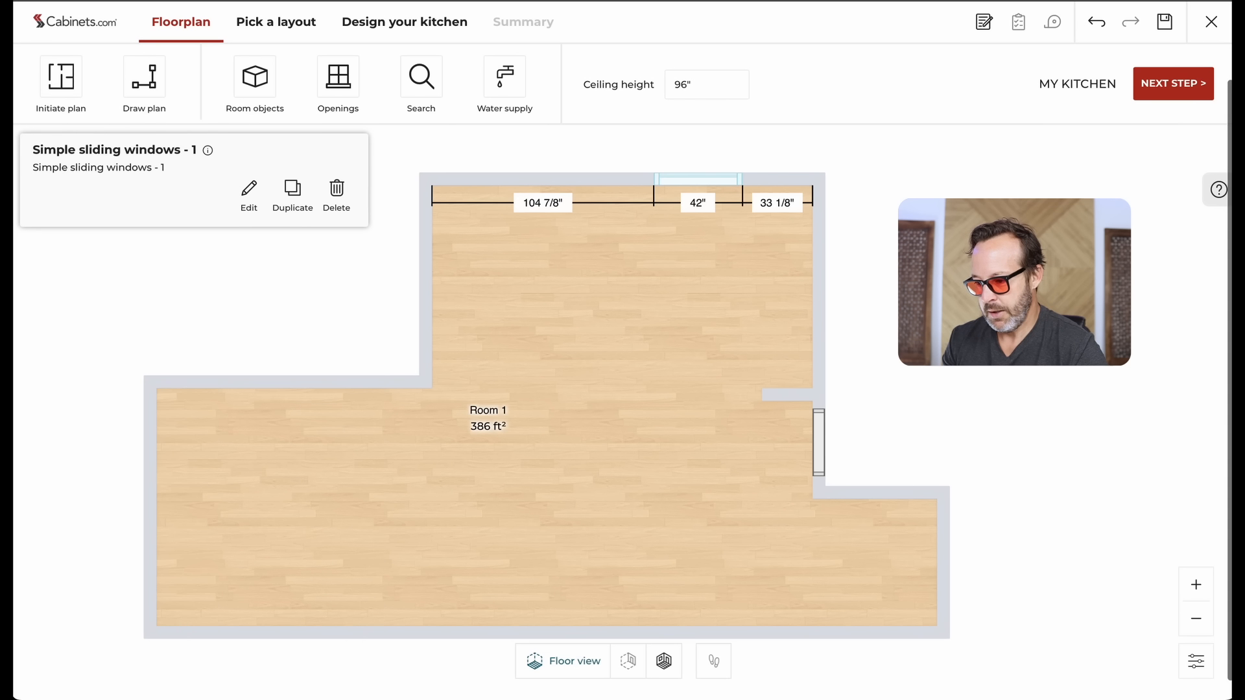
Step: Set the distance between the sliding window and the right wall to 48 inches
click(771, 203)
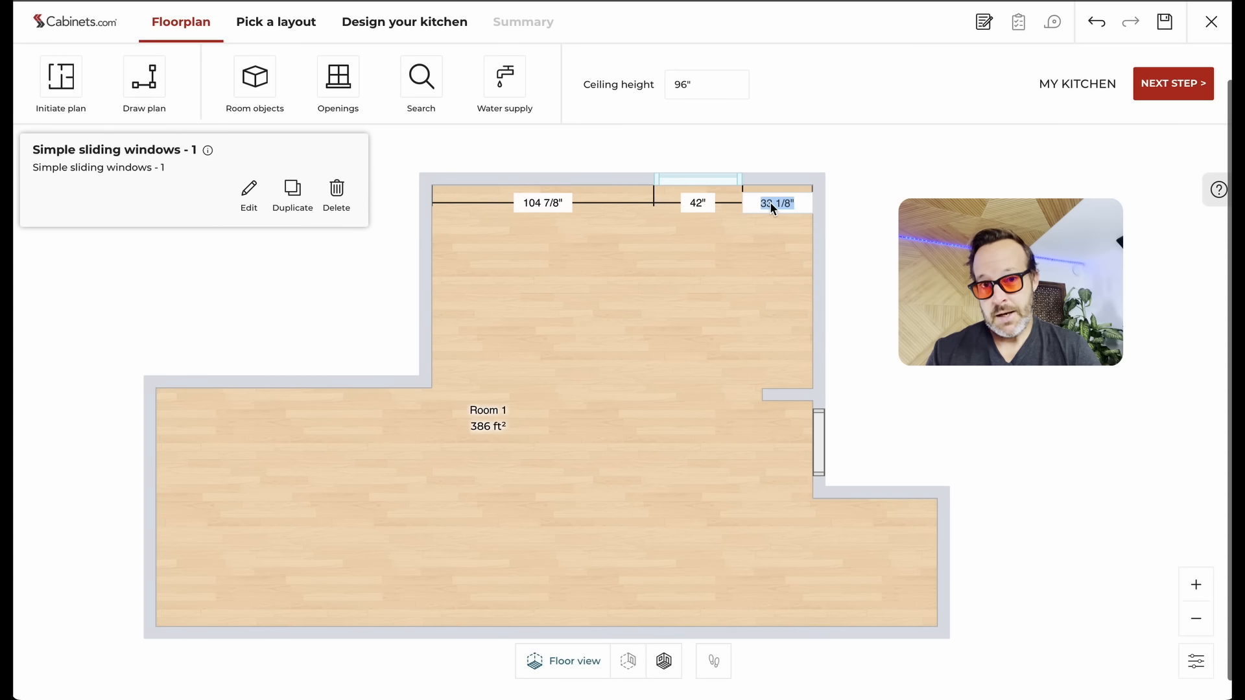
drag(717, 184, 649, 180)
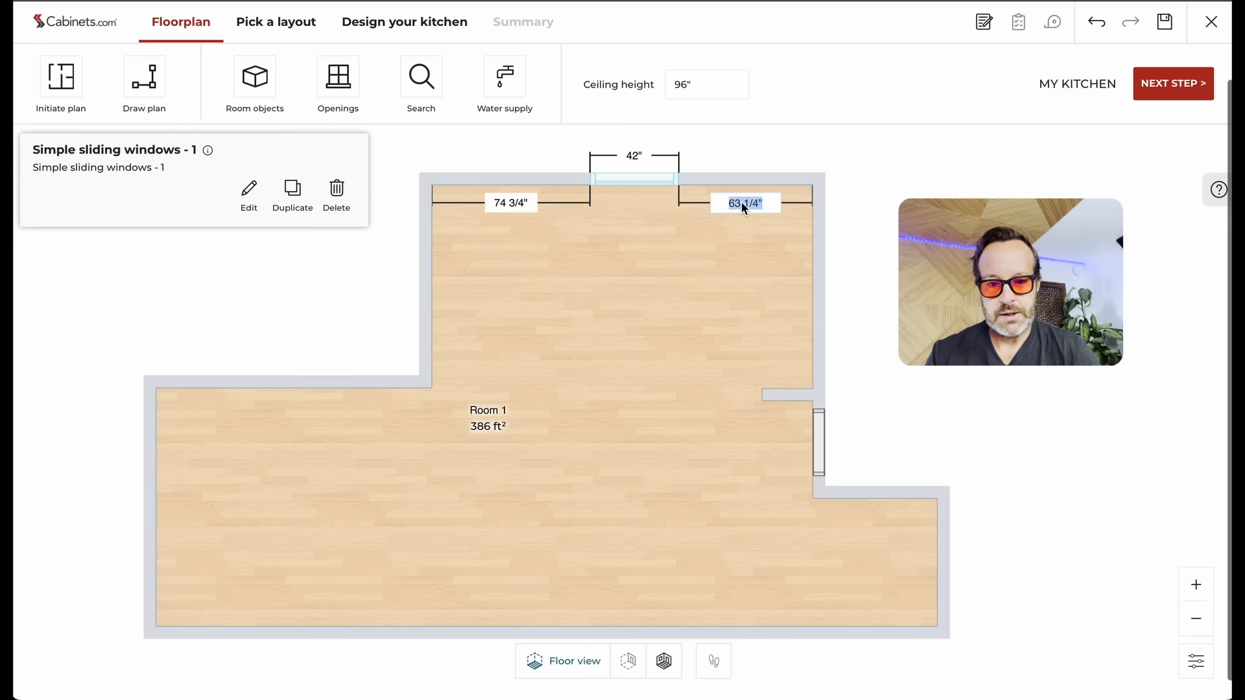
text(48)
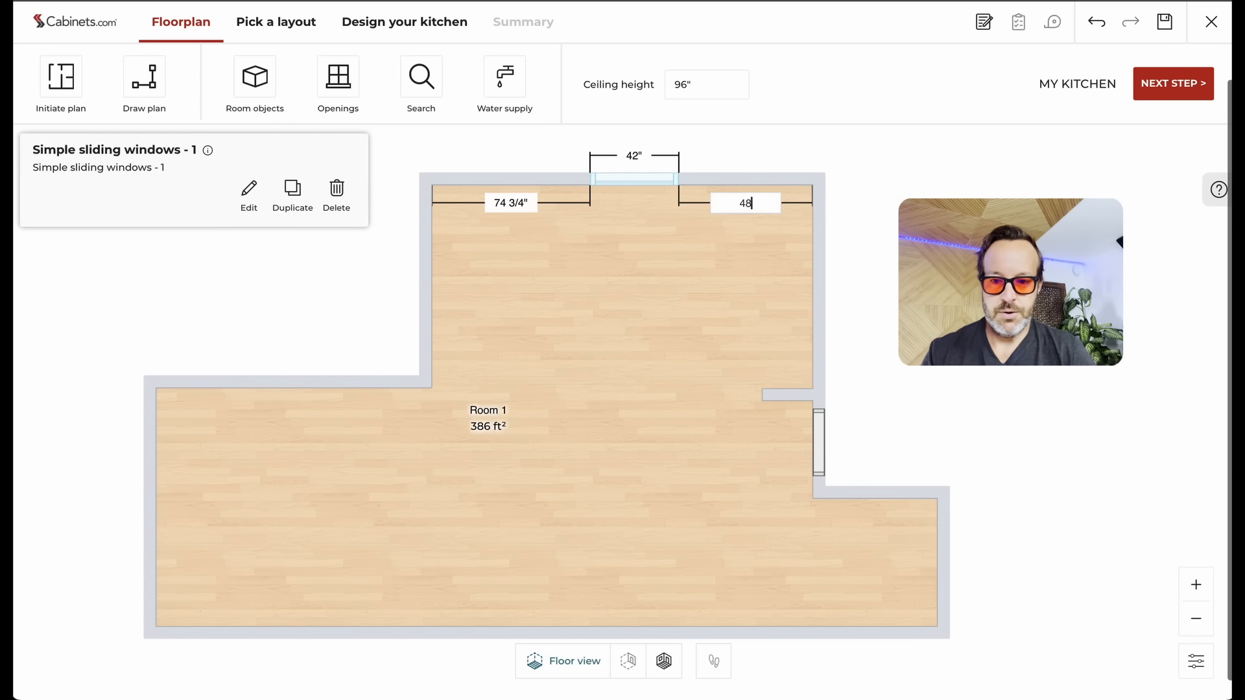
key(Return)
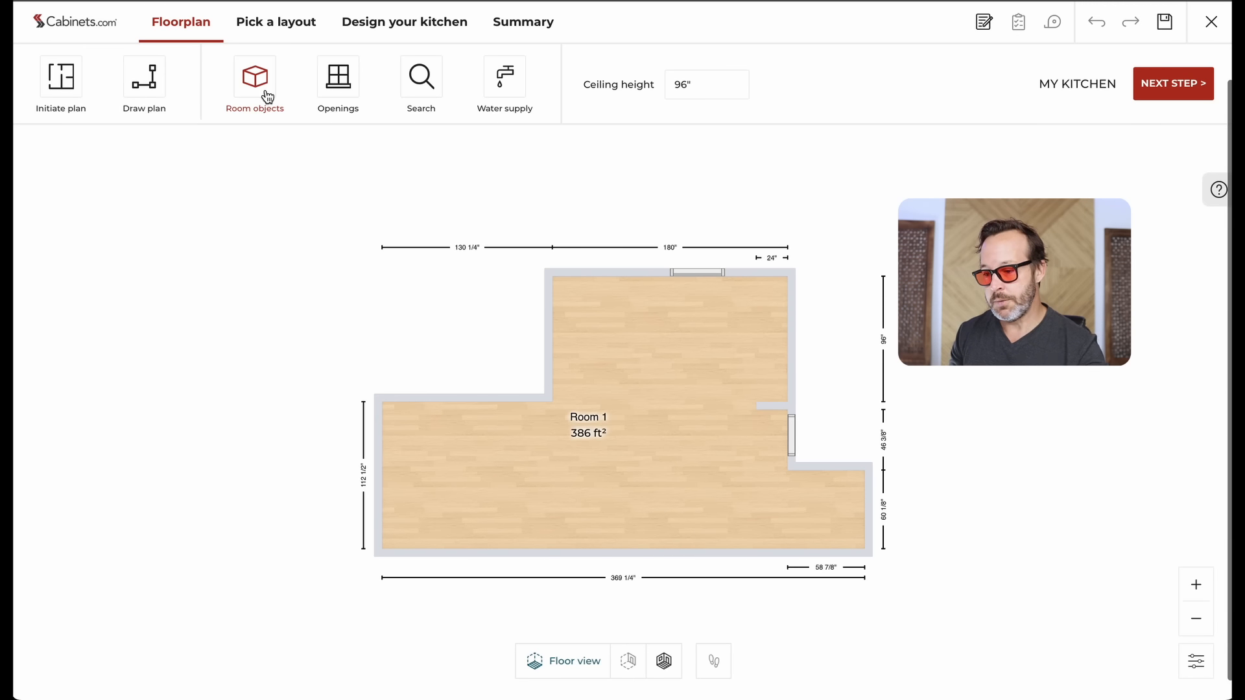
Step: Draw a freestanding horizontal wall about 71 5/8 inches long in the middle of the room and validate it
click(144, 79)
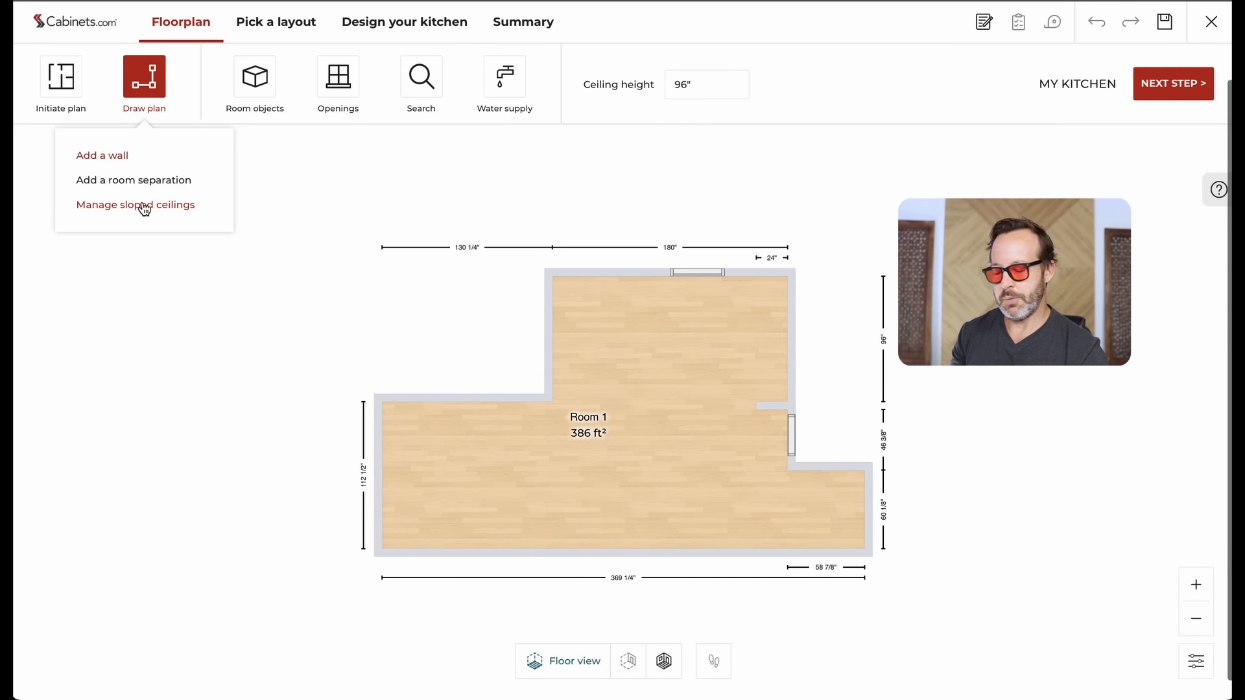
click(106, 157)
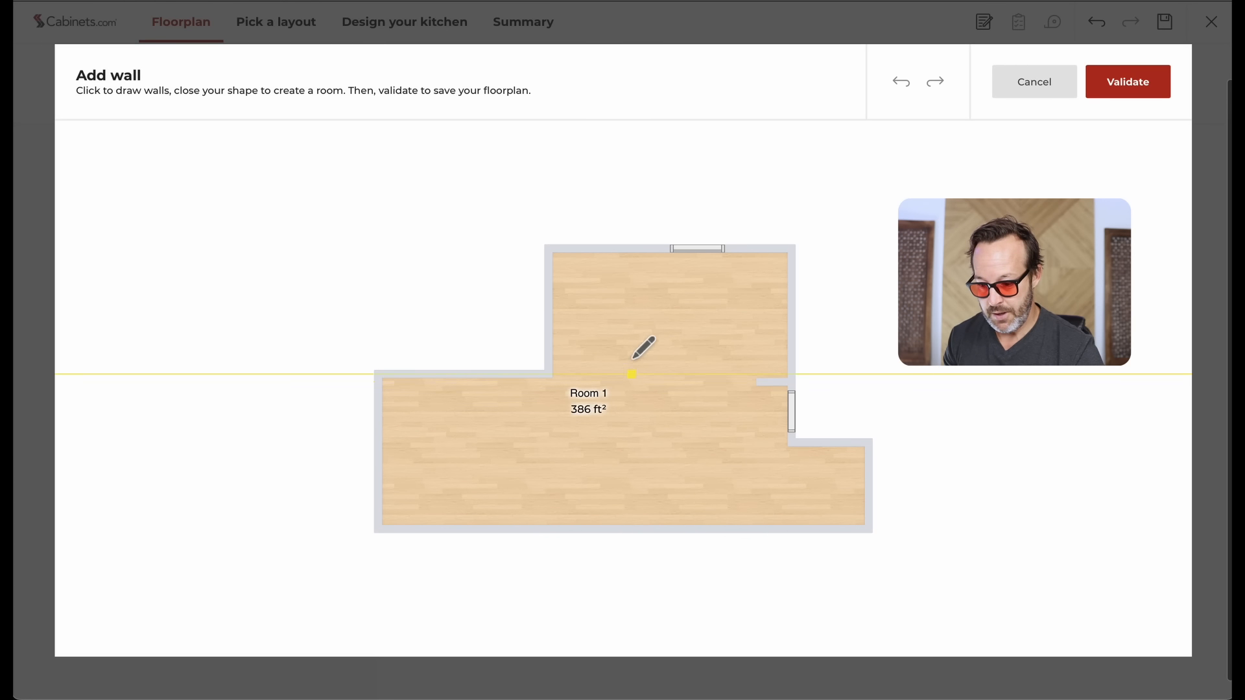
drag(555, 445, 523, 453)
click(517, 450)
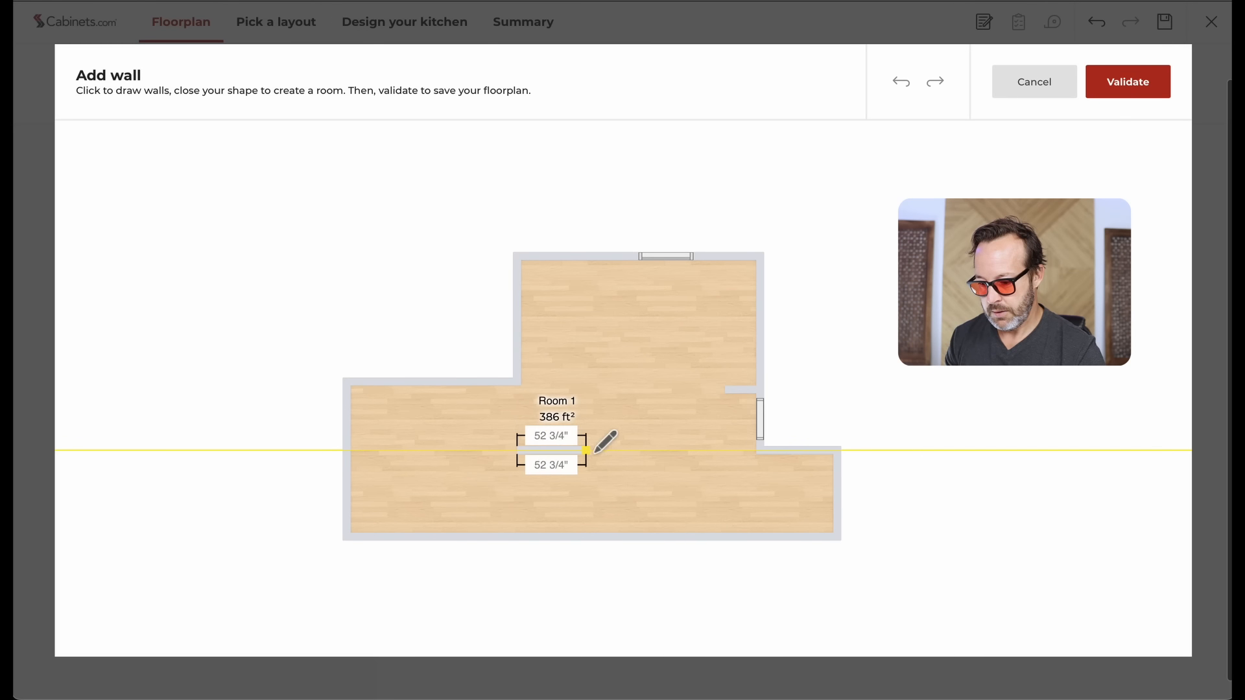
click(616, 449)
click(1118, 90)
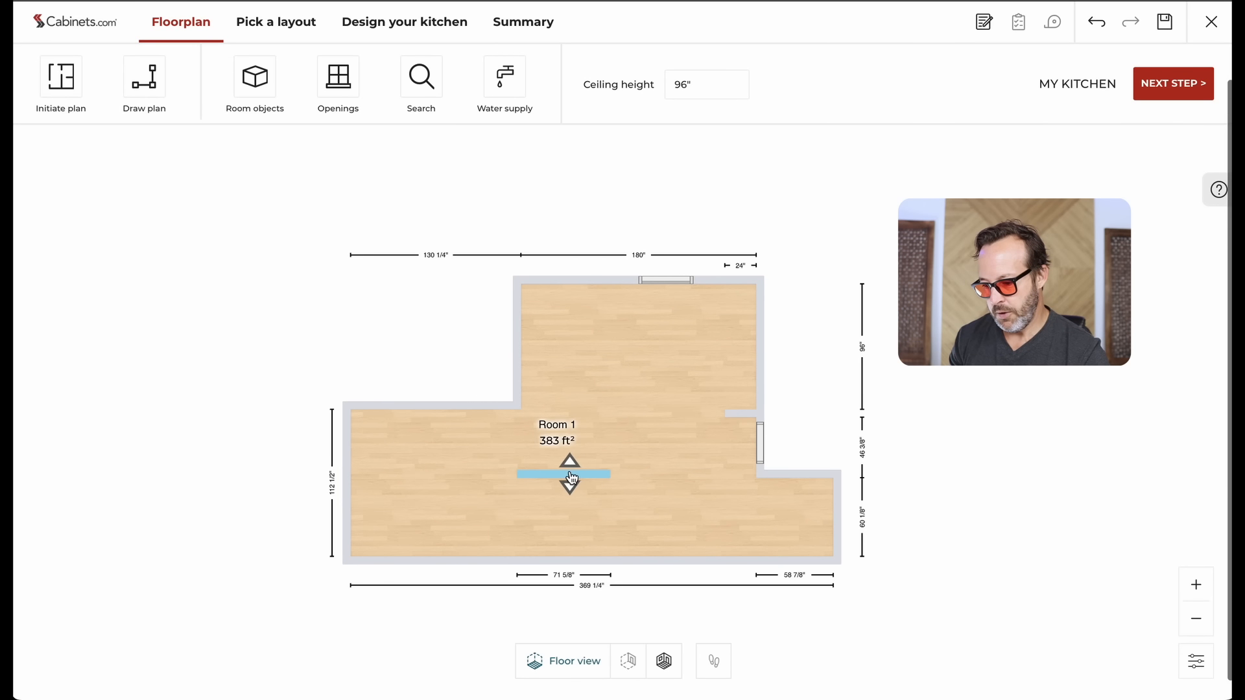
Step: Delete the freestanding wall in the middle of the room
mouse_move(570, 481)
mouse_down()
mouse_move(586, 492)
mouse_move(591, 465)
mouse_move(586, 489)
mouse_move(579, 482)
mouse_up()
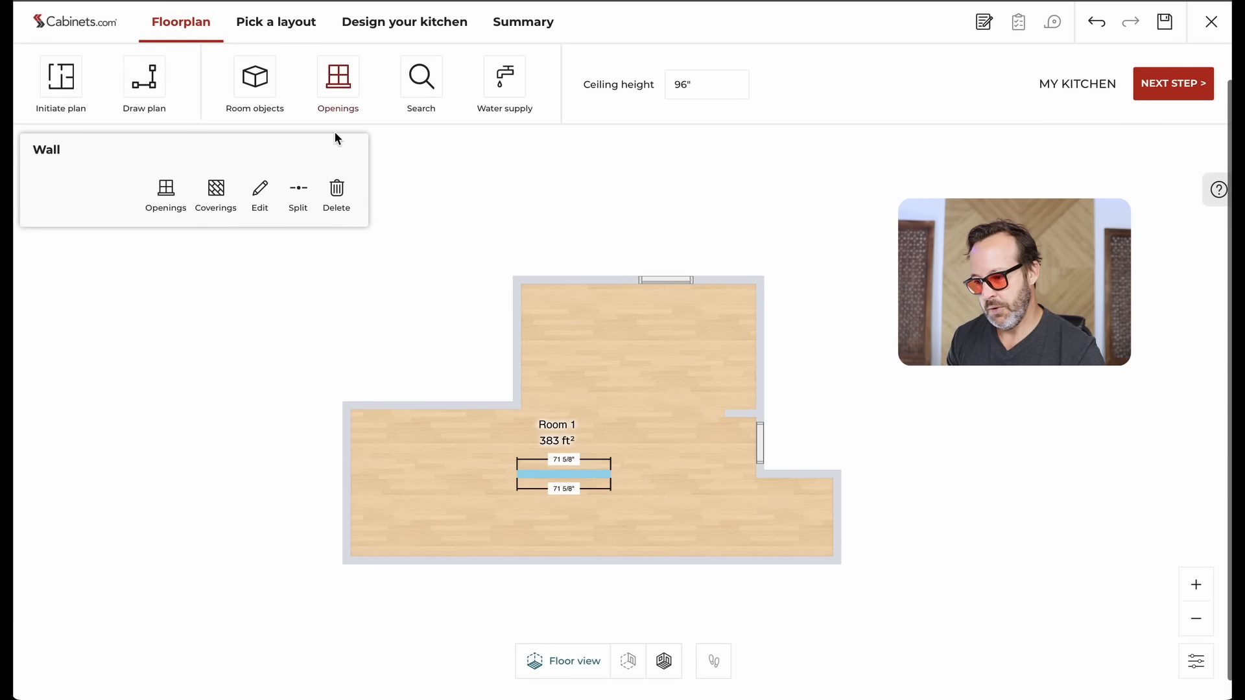
click(337, 193)
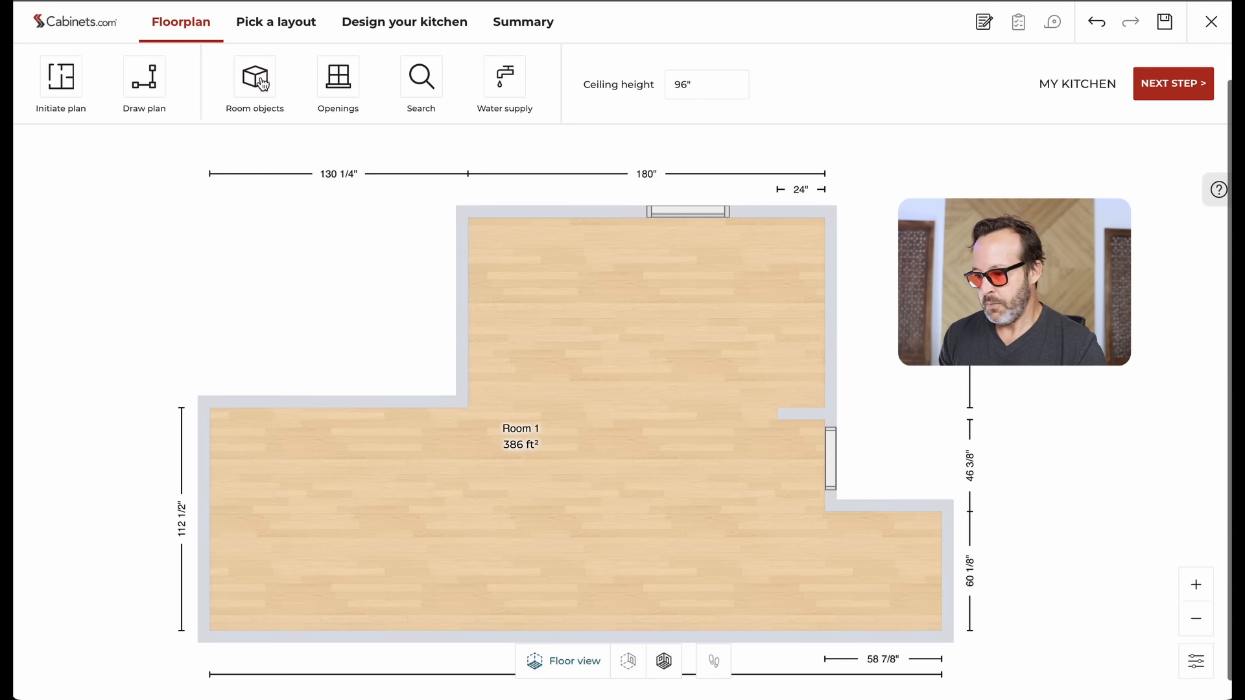
Step: Place a FreeShape - 1 block from the free shapes in the open floor, left of the door opening
click(262, 83)
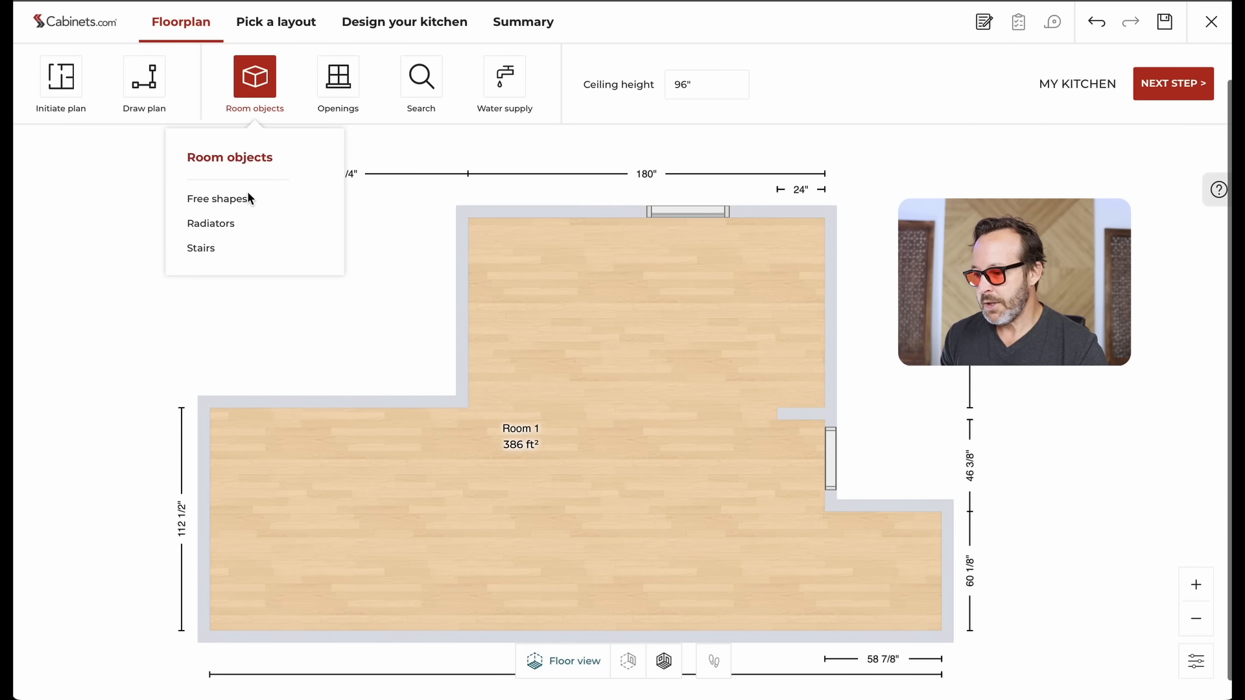
click(224, 199)
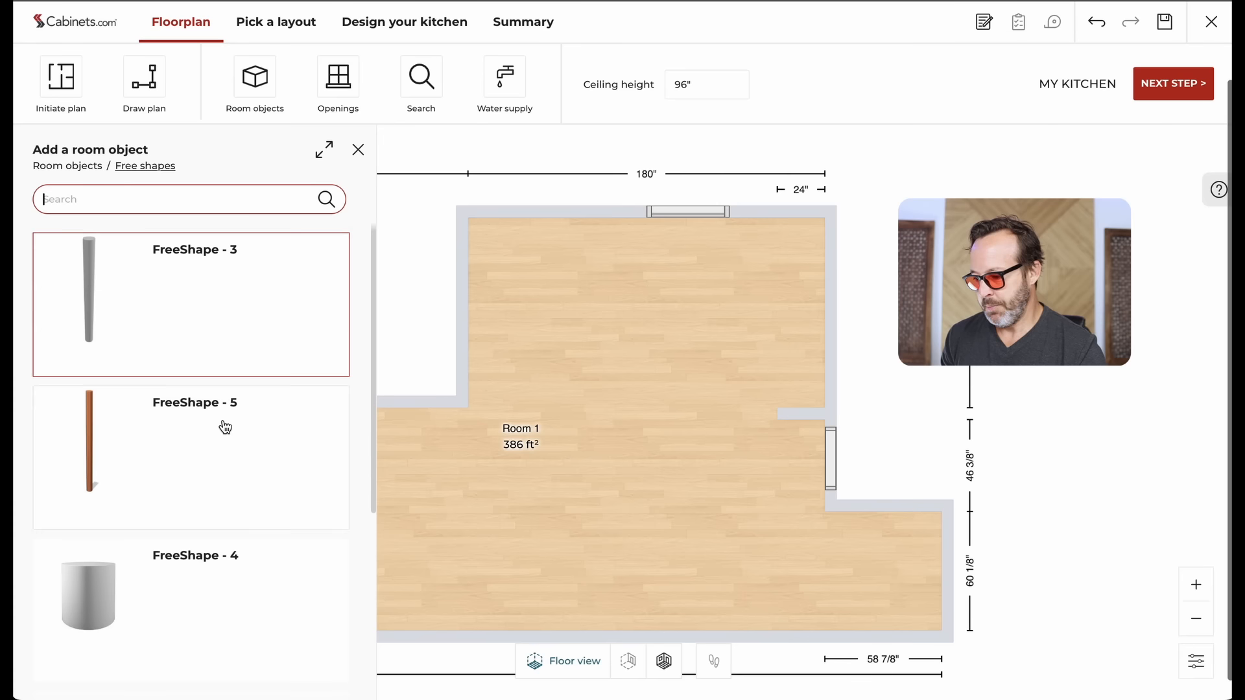
scroll(223, 425, down, 3)
scroll(211, 411, down, 2)
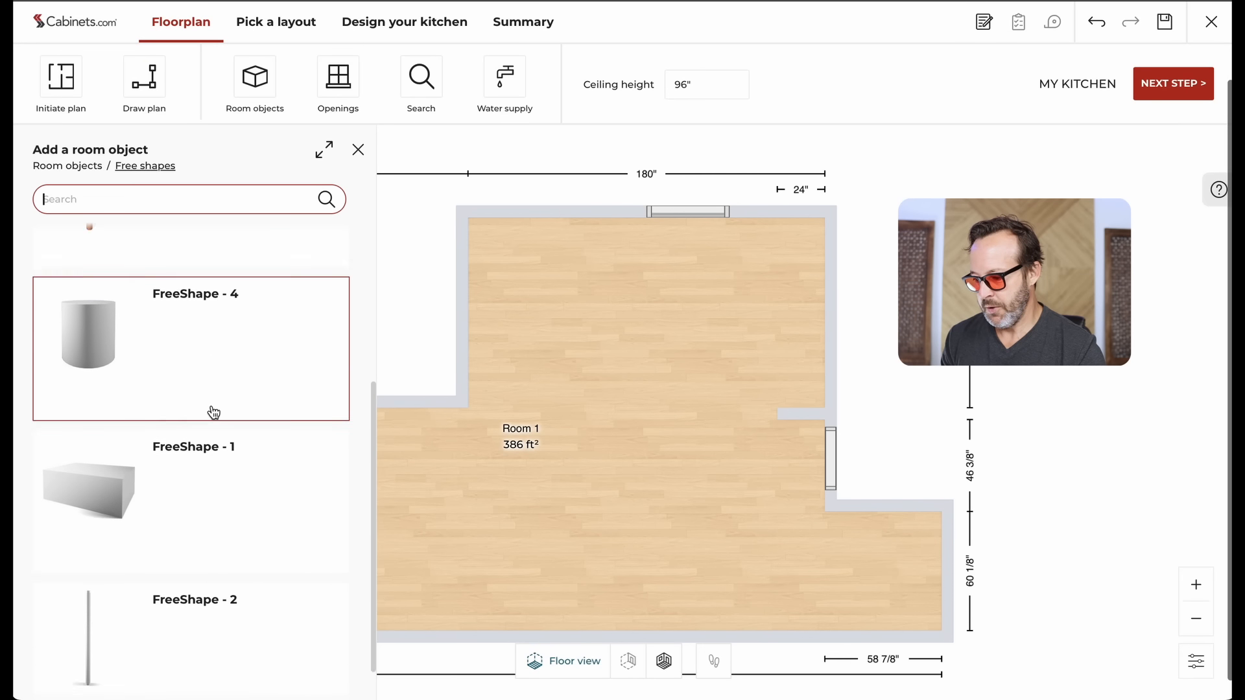
drag(158, 453, 618, 464)
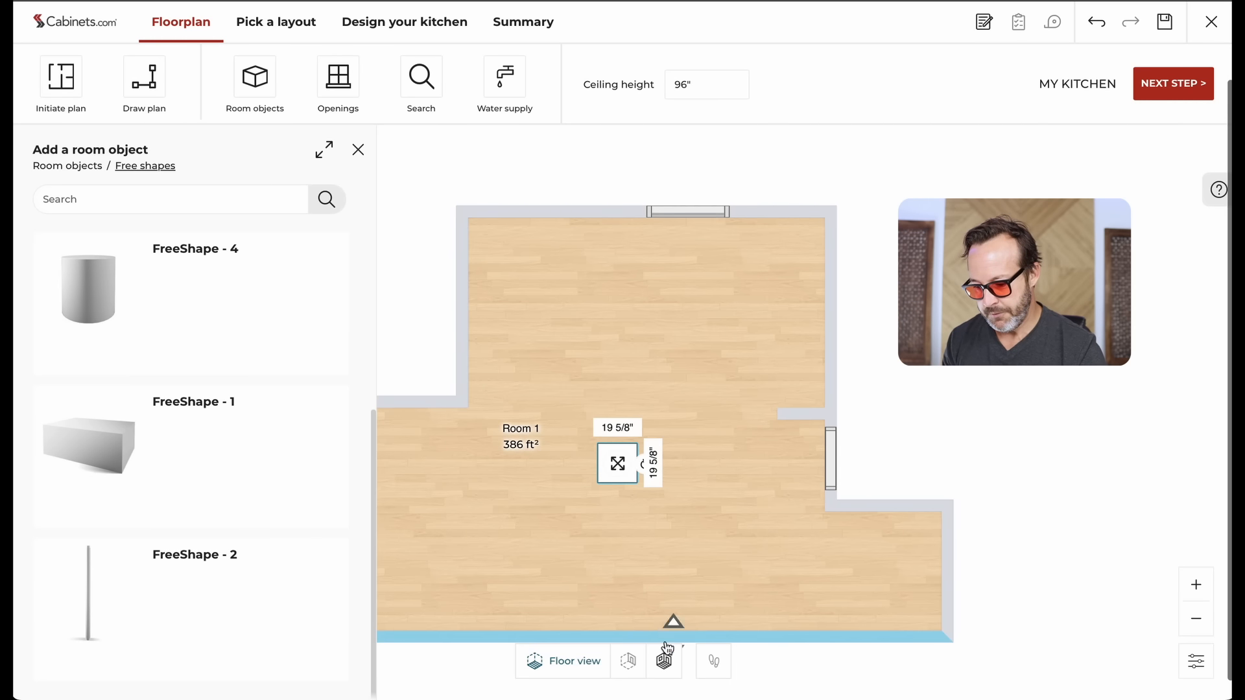
Step: Switch the floor plan to the 3D view and orbit to a lower angle on the block
click(664, 675)
click(704, 577)
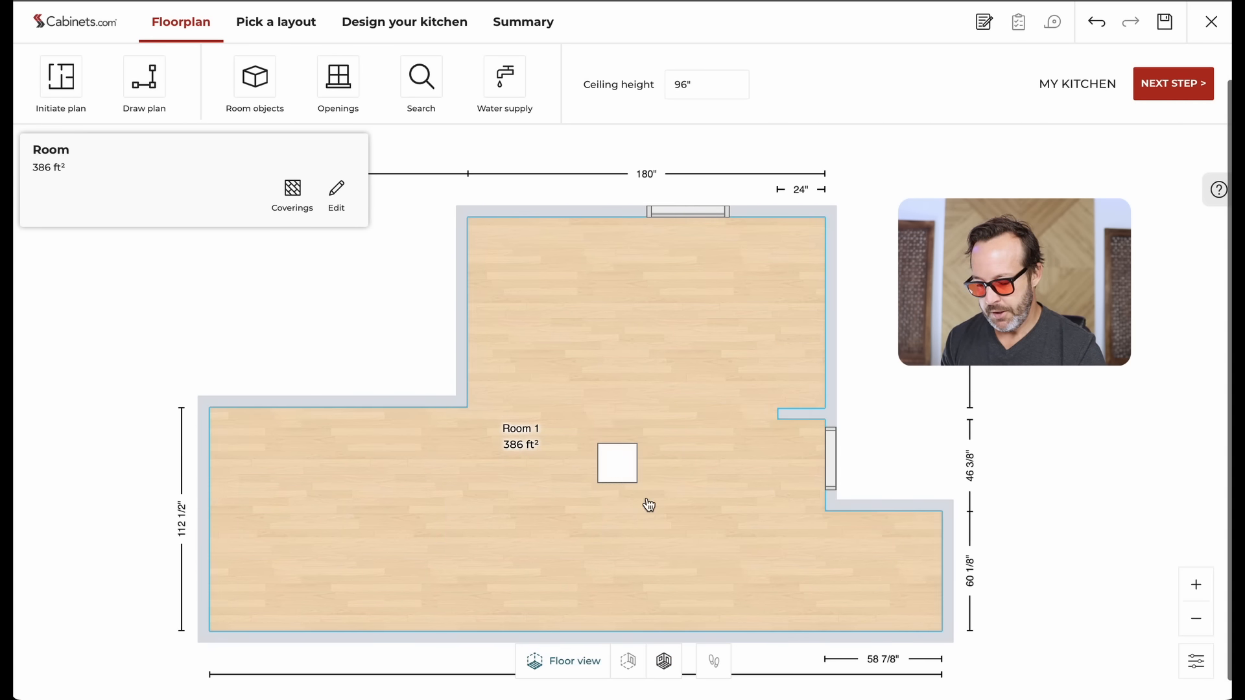
click(664, 662)
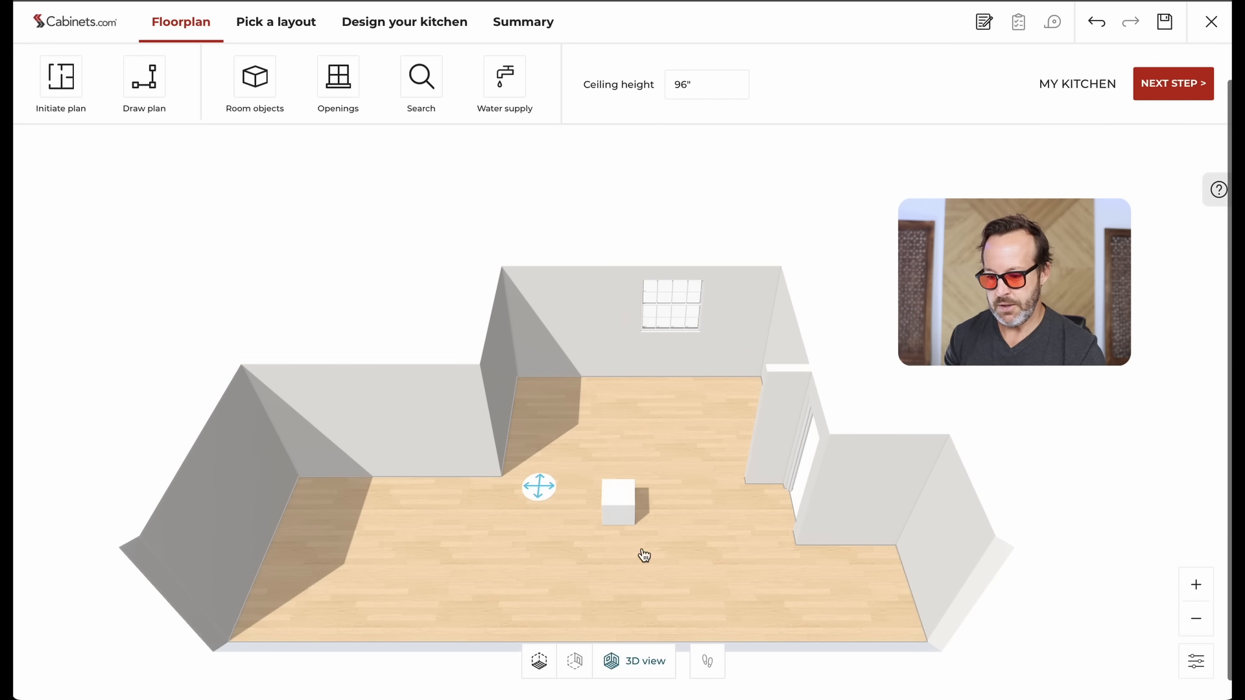
drag(576, 557, 633, 503)
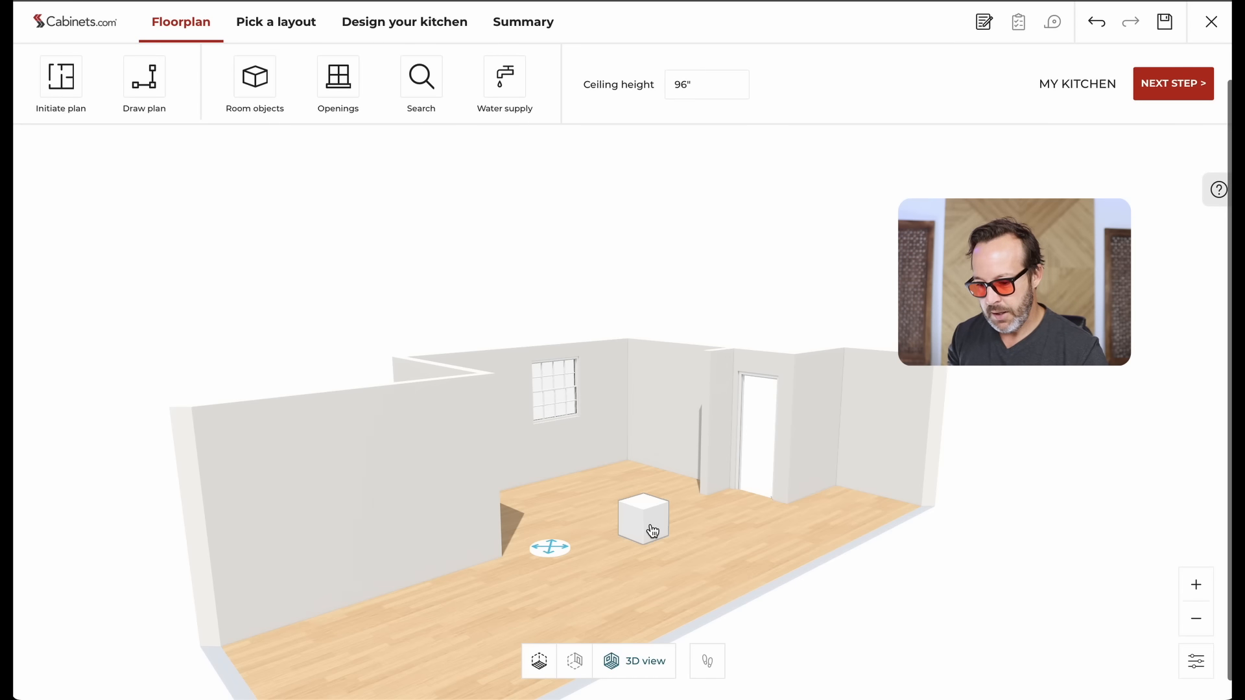
Step: Delete the FreeShape - 1 block from the room
click(652, 532)
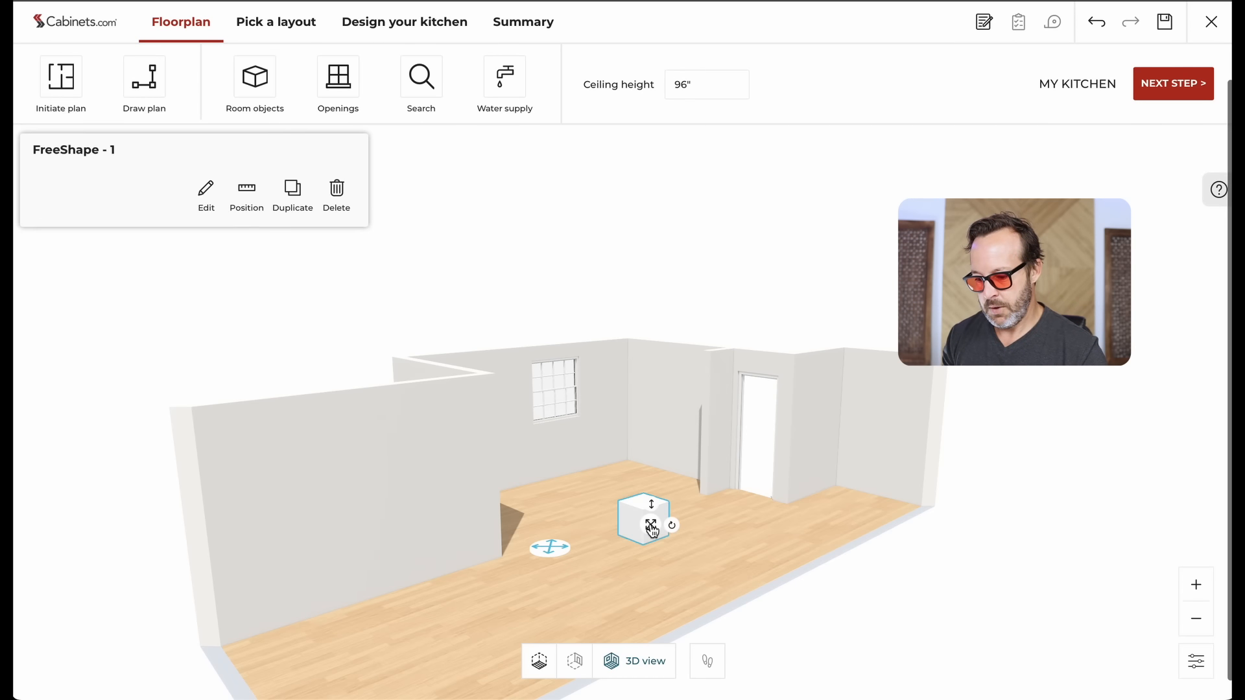
click(340, 201)
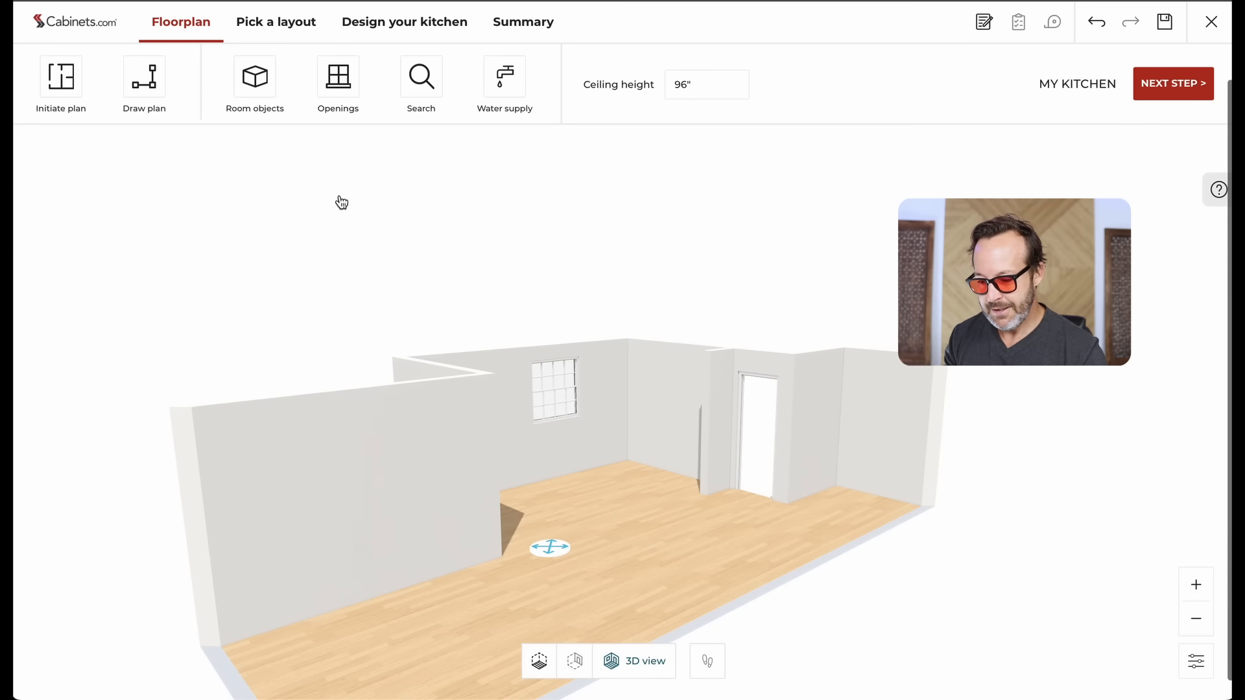
Step: Examine the room's window wall, stub wall and door opening from several angles and distances in 3D
drag(745, 516, 706, 591)
scroll(706, 594, up, 3)
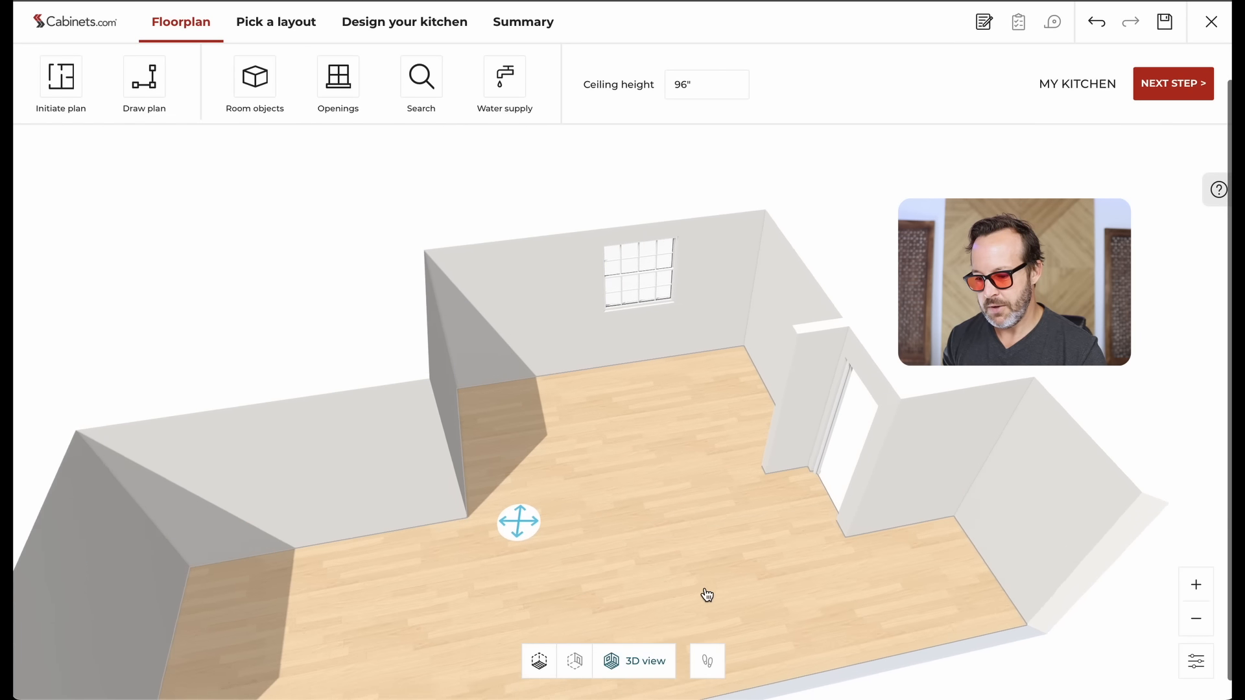
scroll(706, 595, up, 2)
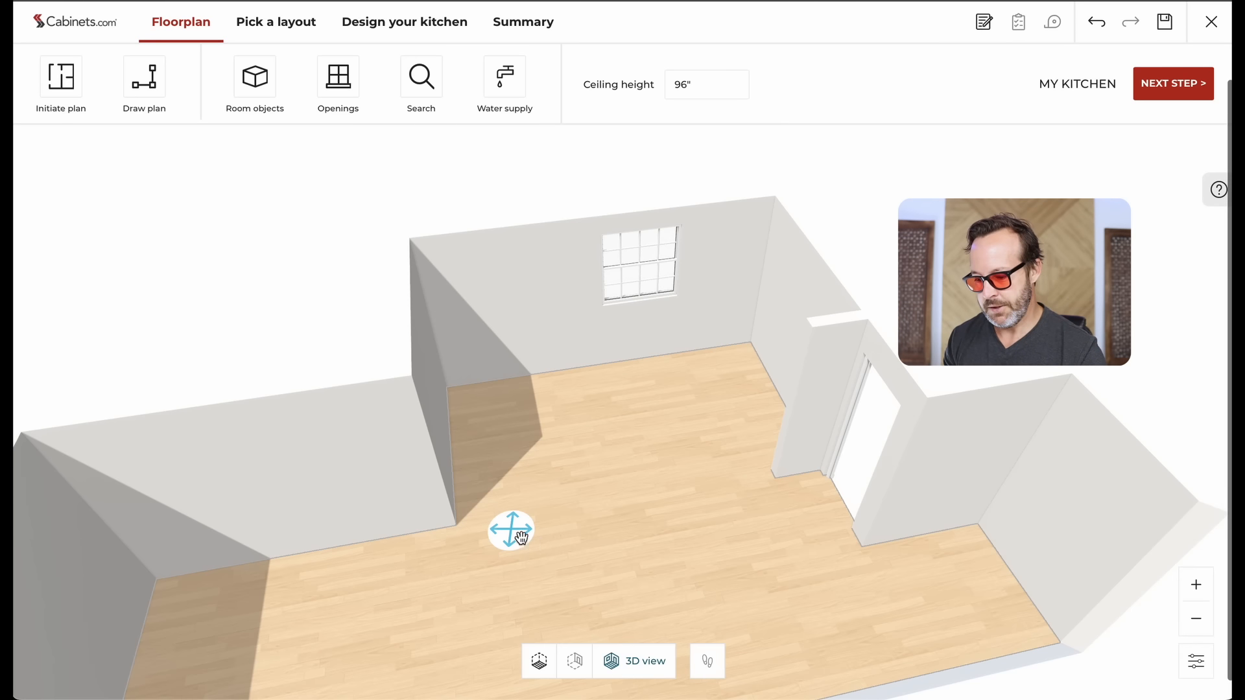
drag(511, 530, 646, 440)
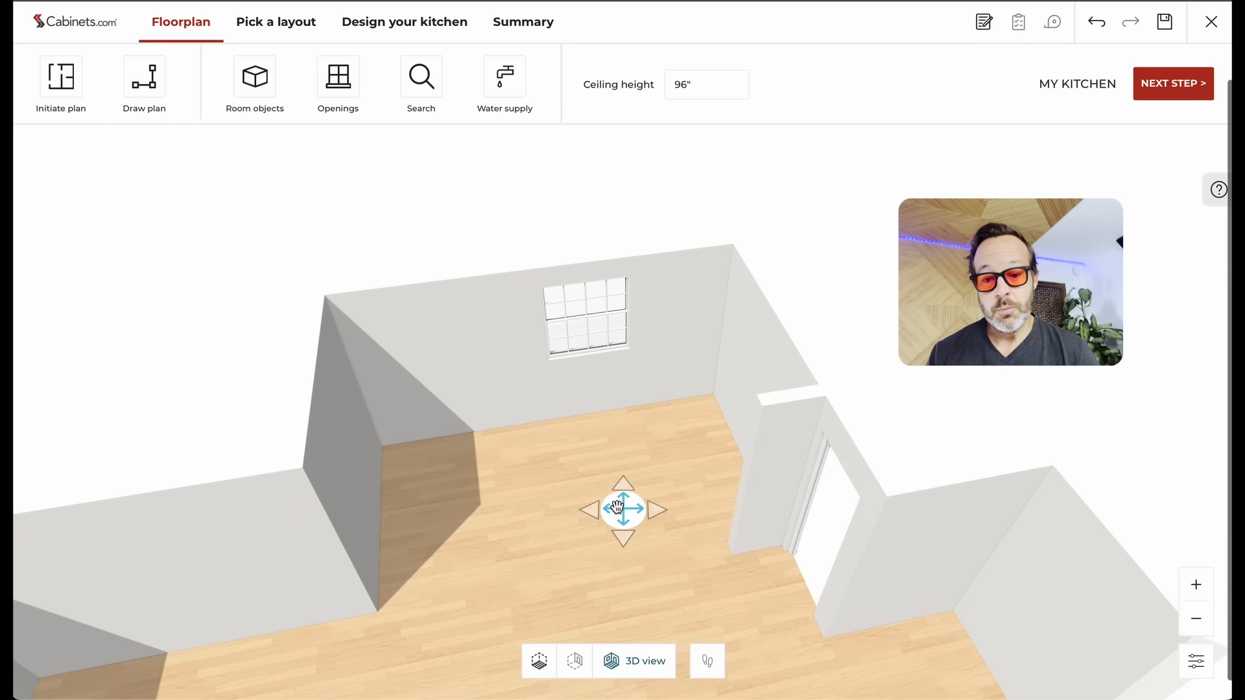
drag(617, 511, 558, 585)
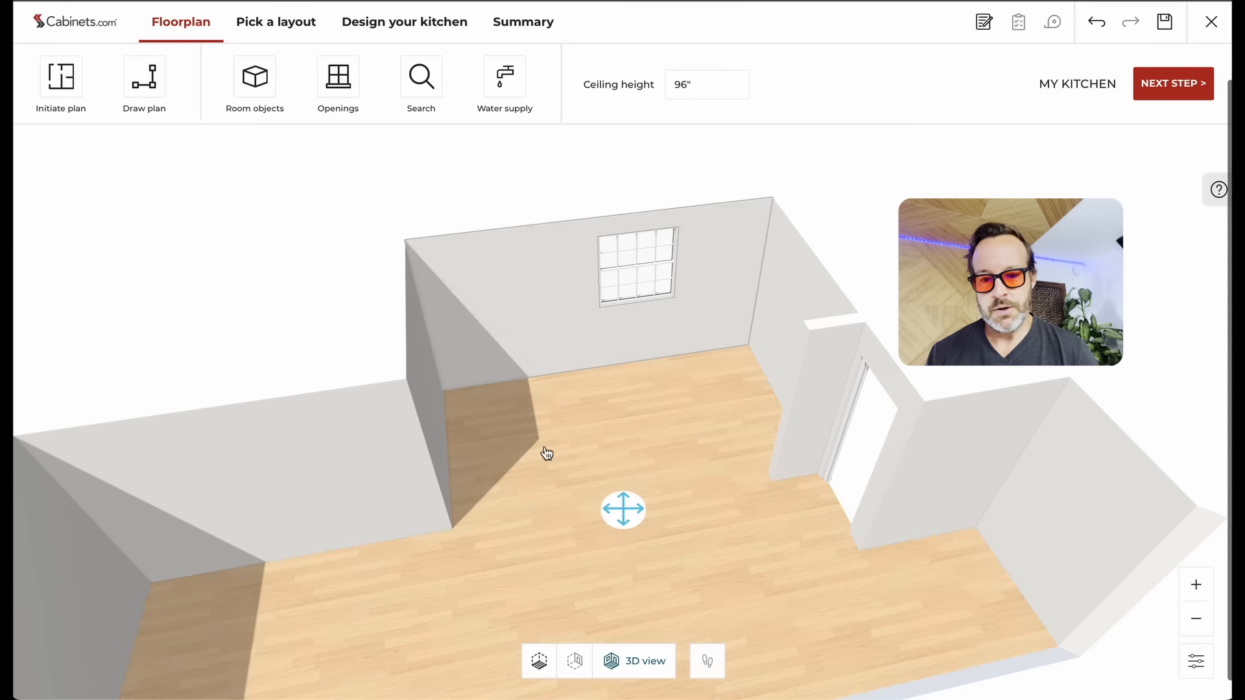
drag(569, 448, 628, 396)
drag(628, 564, 624, 683)
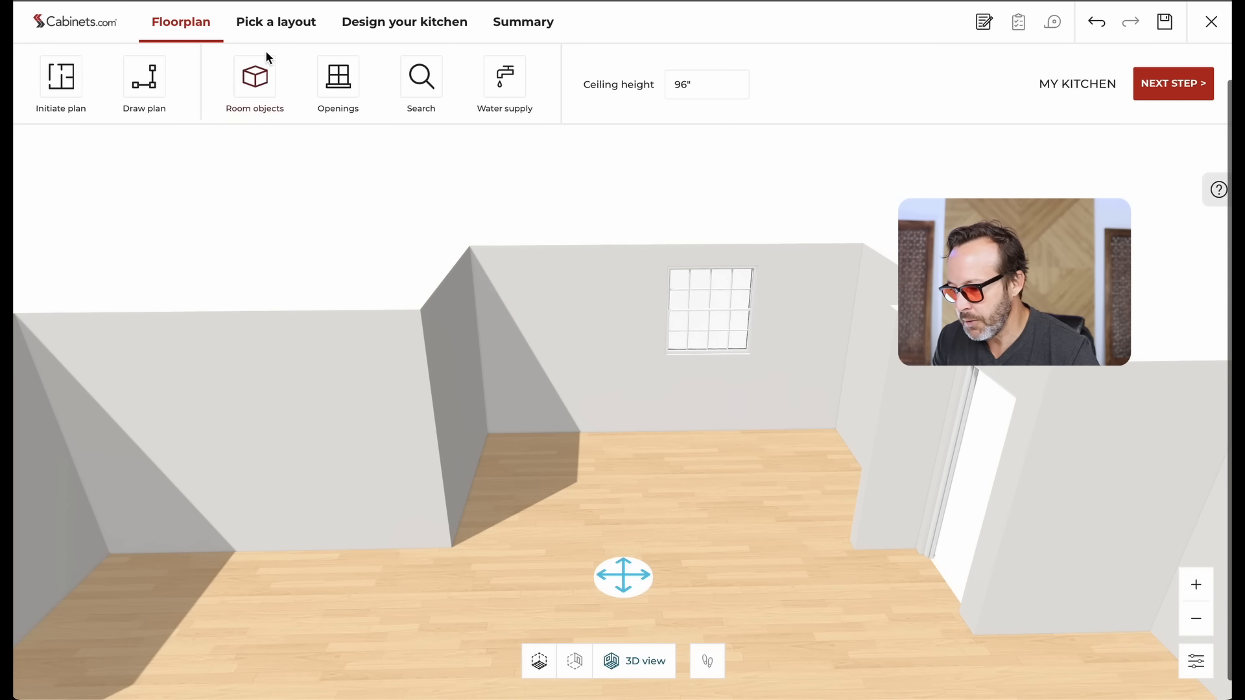
Step: Go to the kitchen design stage and browse the Sink Bases among the base cabinets
click(378, 26)
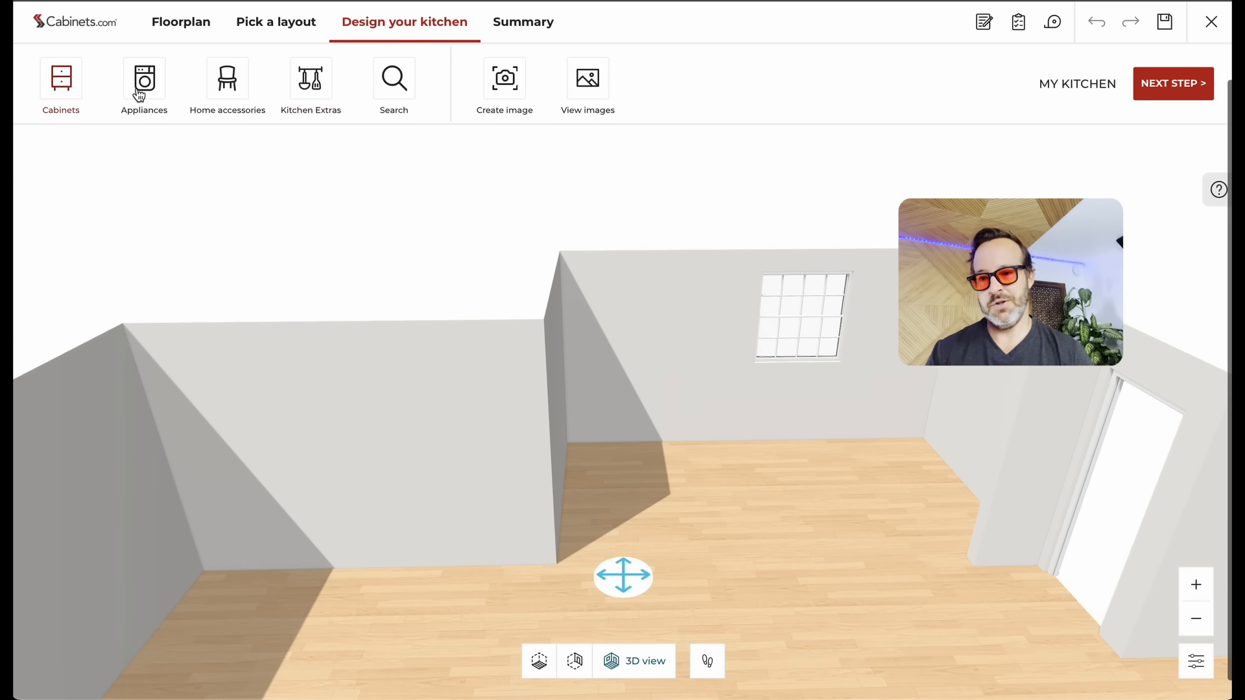
click(59, 95)
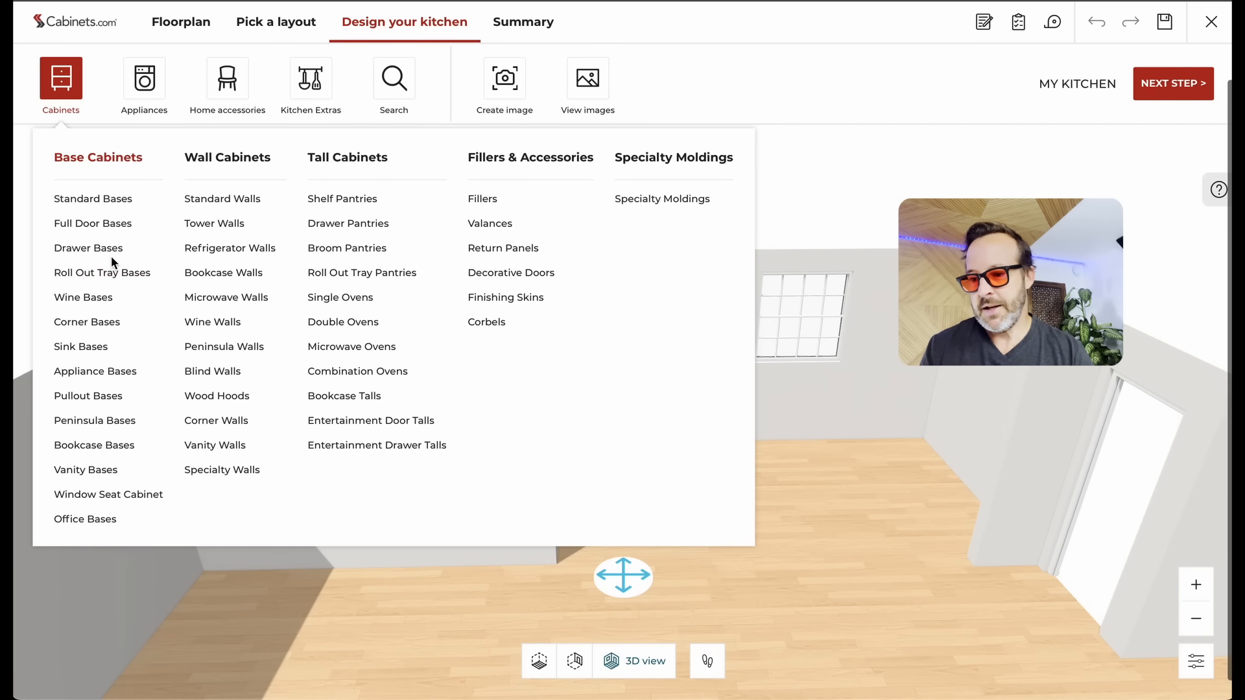
click(80, 347)
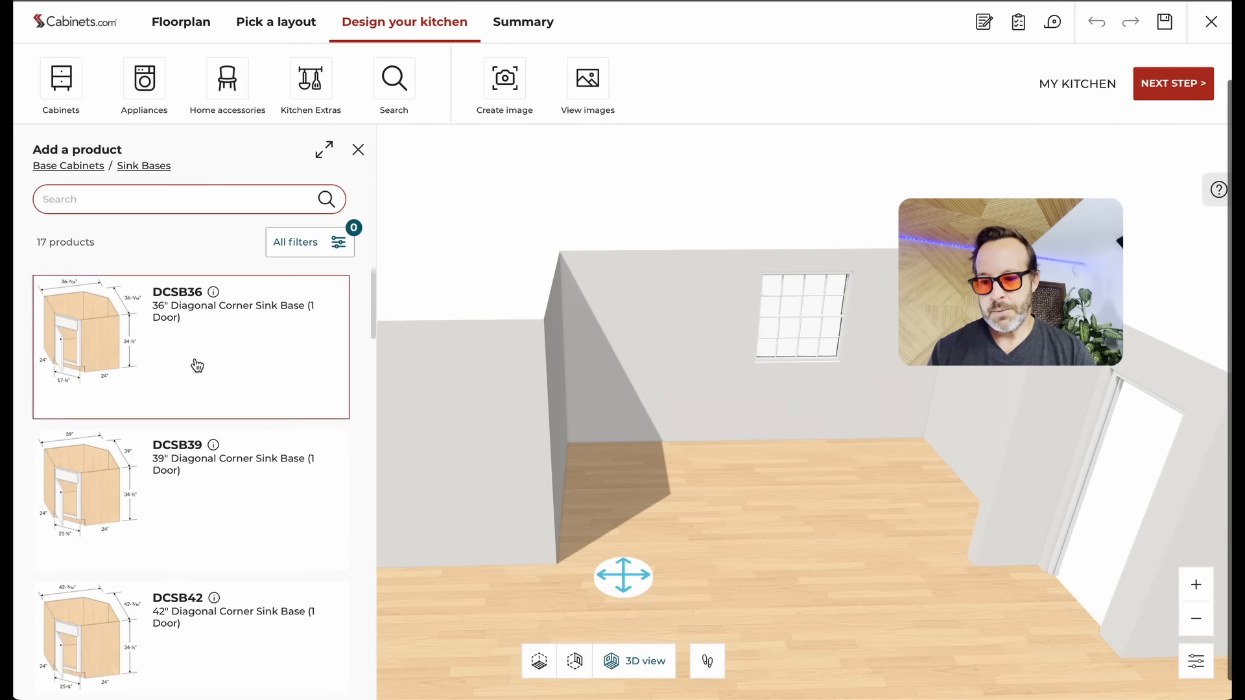
scroll(192, 361, down, 15)
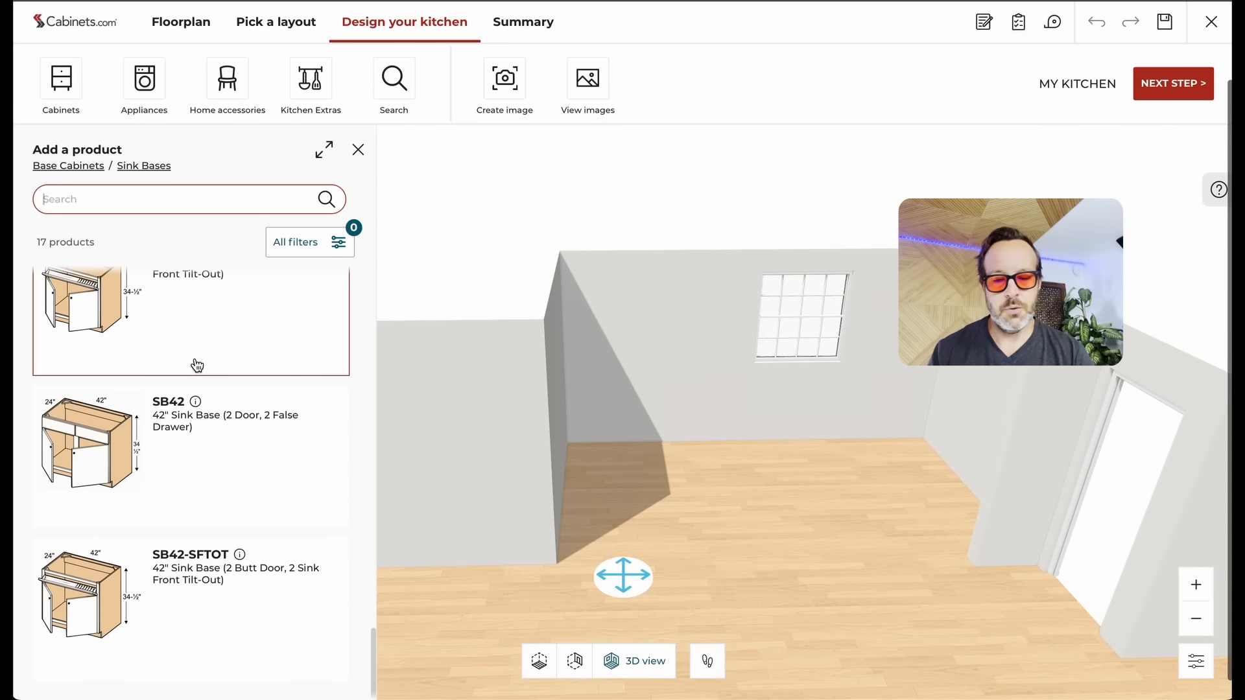
scroll(195, 361, up, 10)
Step: Filter the sink bases to a width of 36
click(302, 249)
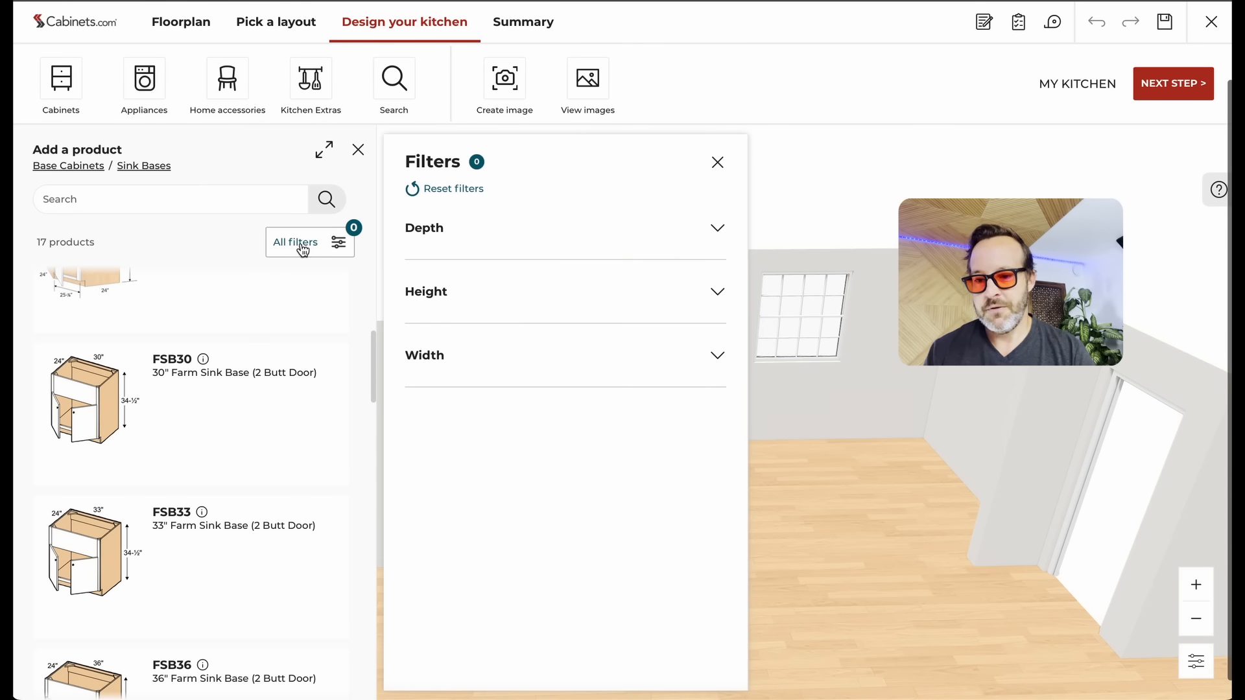
click(437, 367)
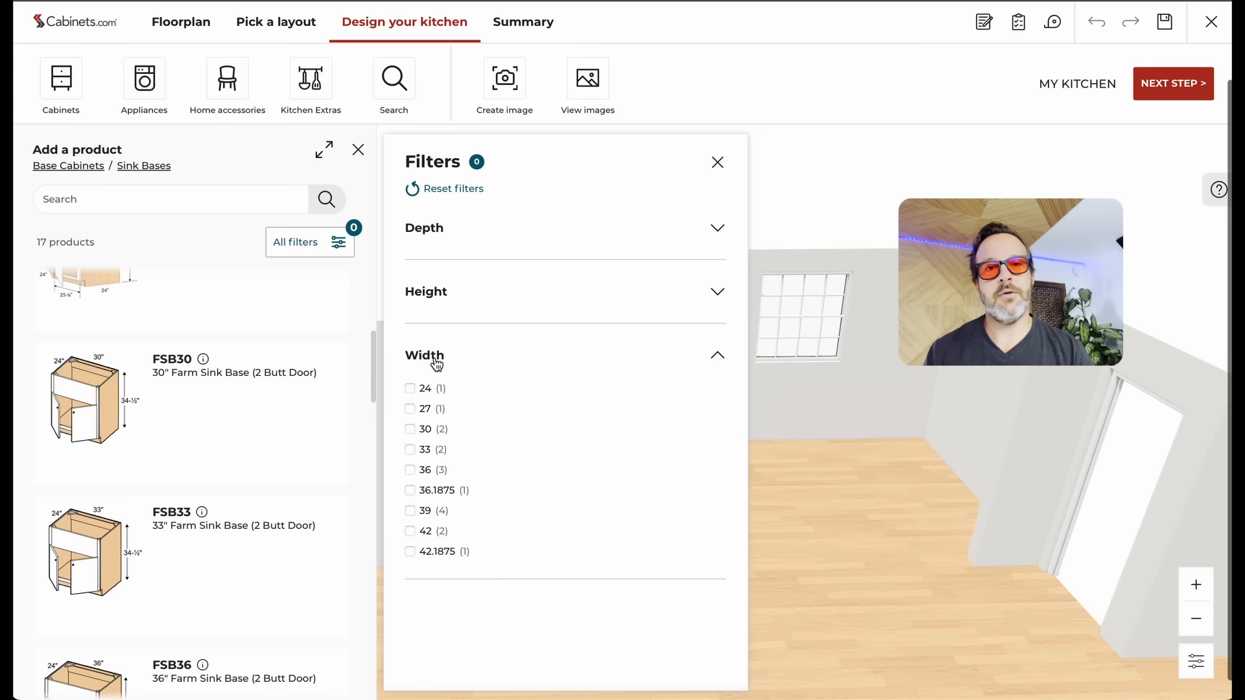
click(412, 474)
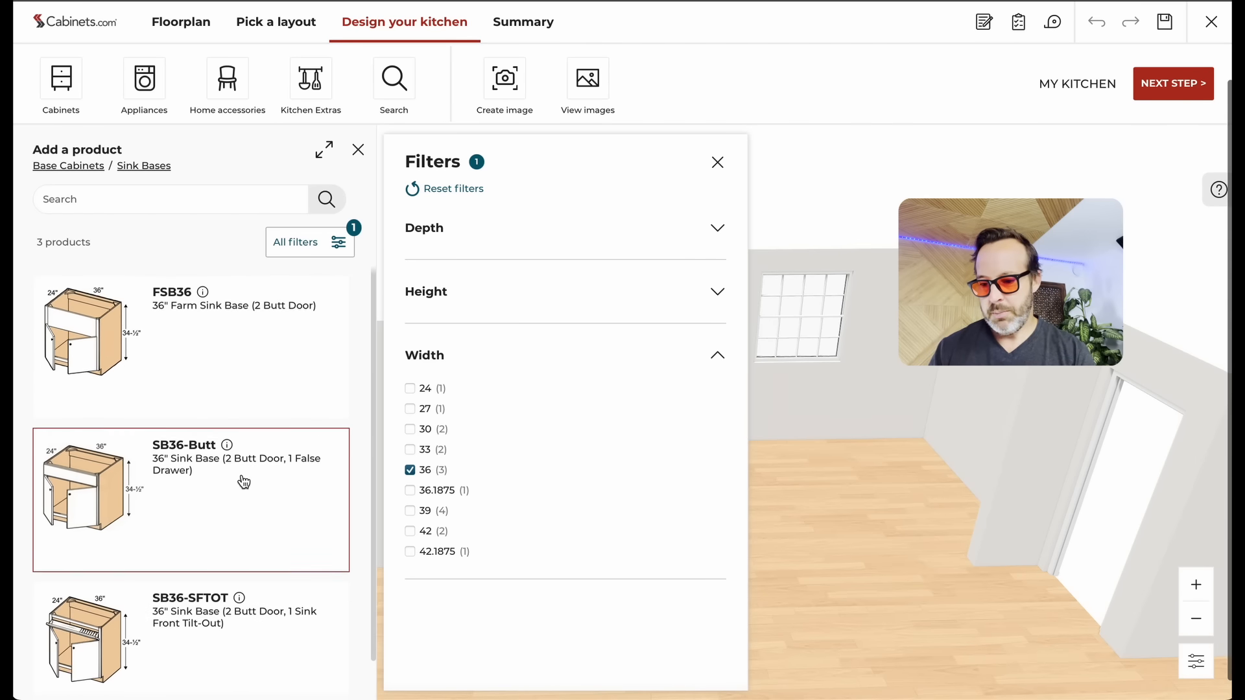
Step: Add SB36-Butt sink bases to the room, placing one against the back wall under the window
scroll(244, 482, down, 1)
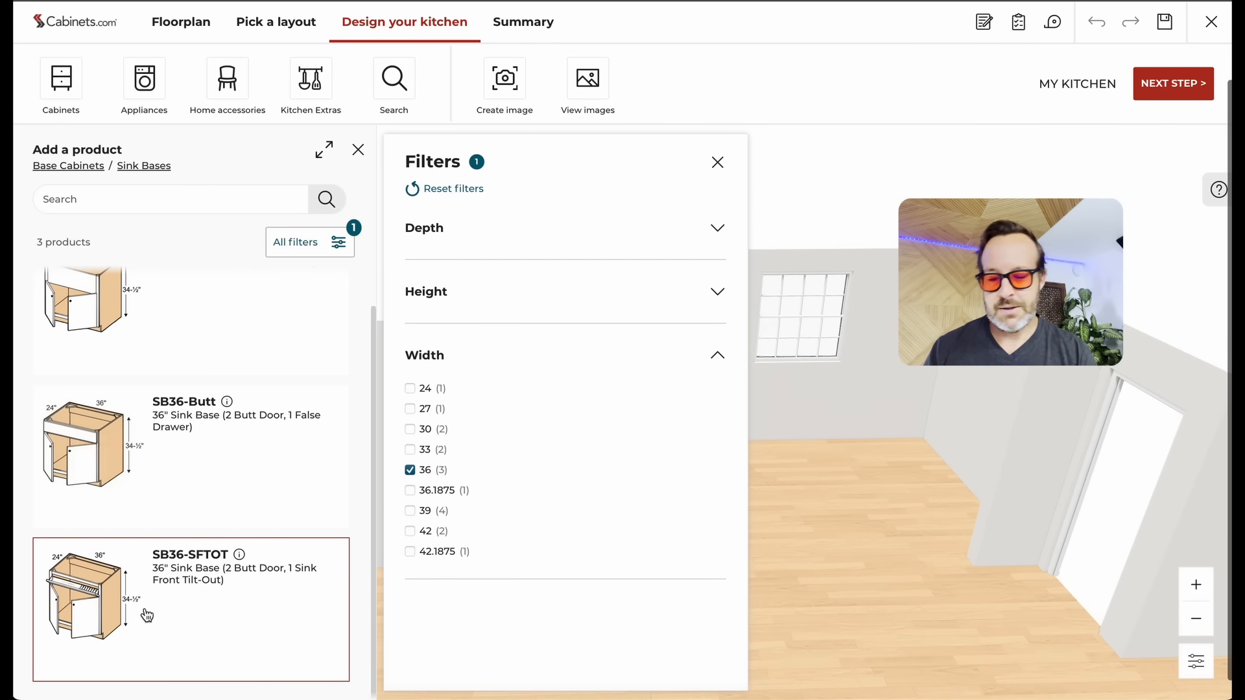
scroll(147, 615, up, 1)
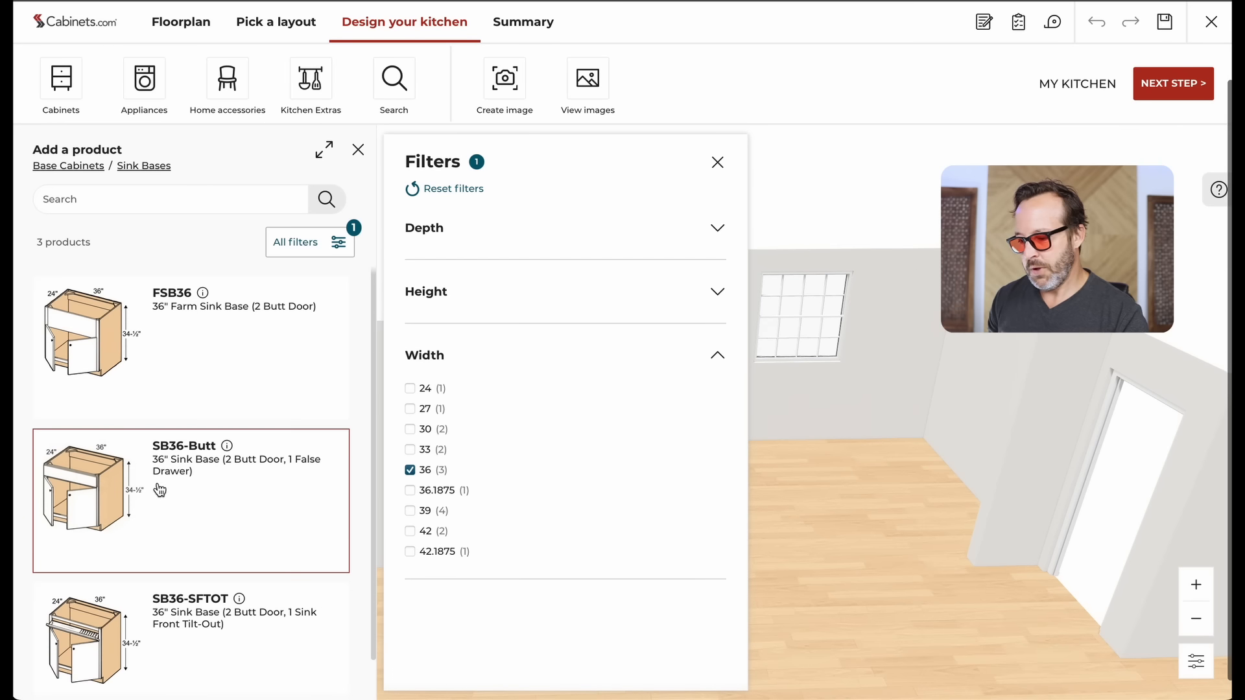
click(102, 499)
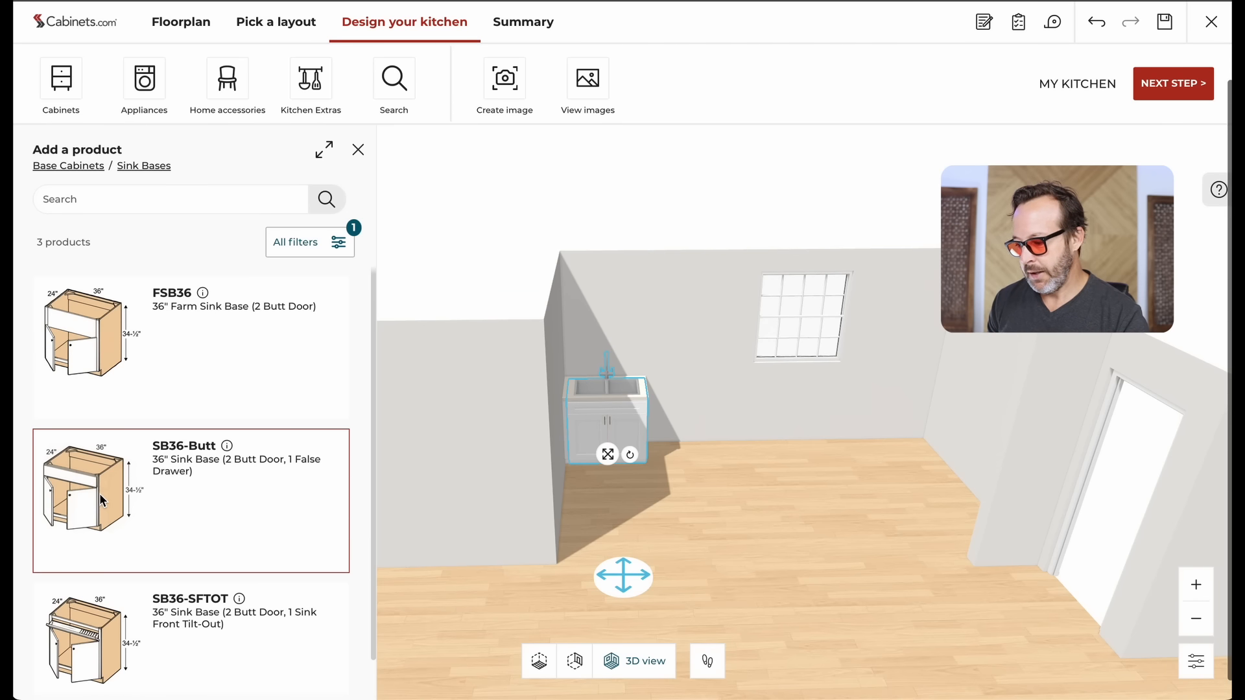
drag(102, 500, 803, 436)
Step: Delete the extra SB36-Butt sink base standing beside the return wall, keeping the one under the window
click(619, 439)
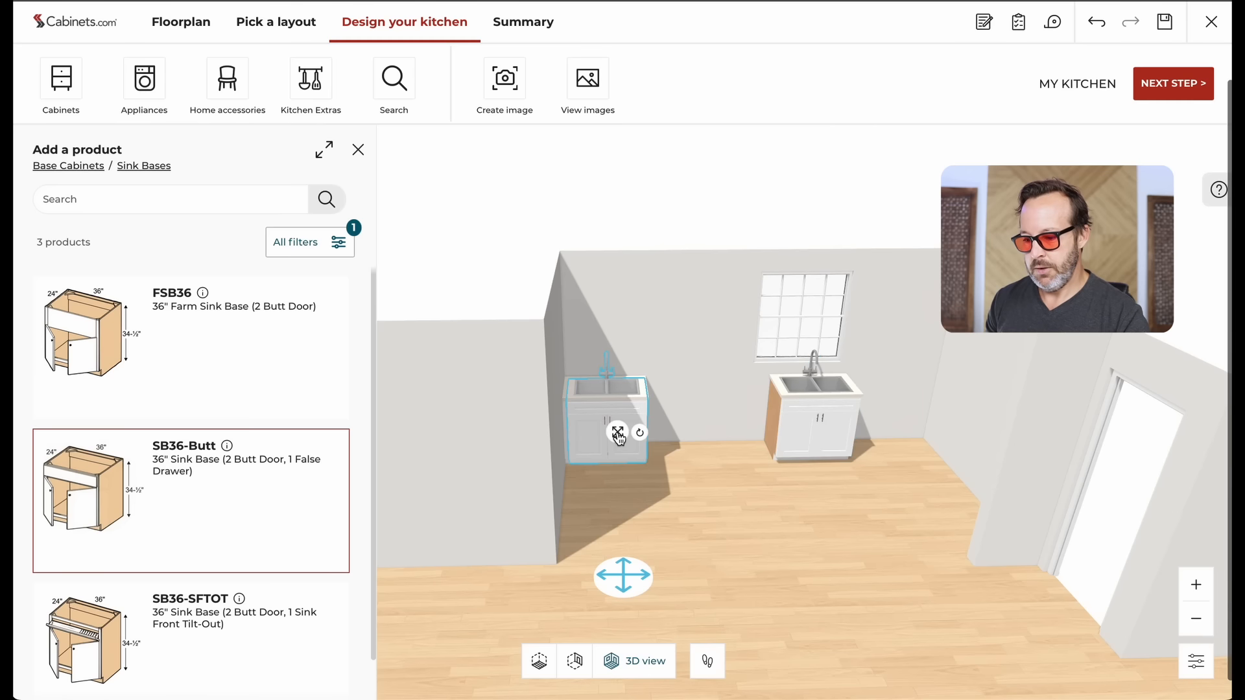
drag(619, 439, 651, 391)
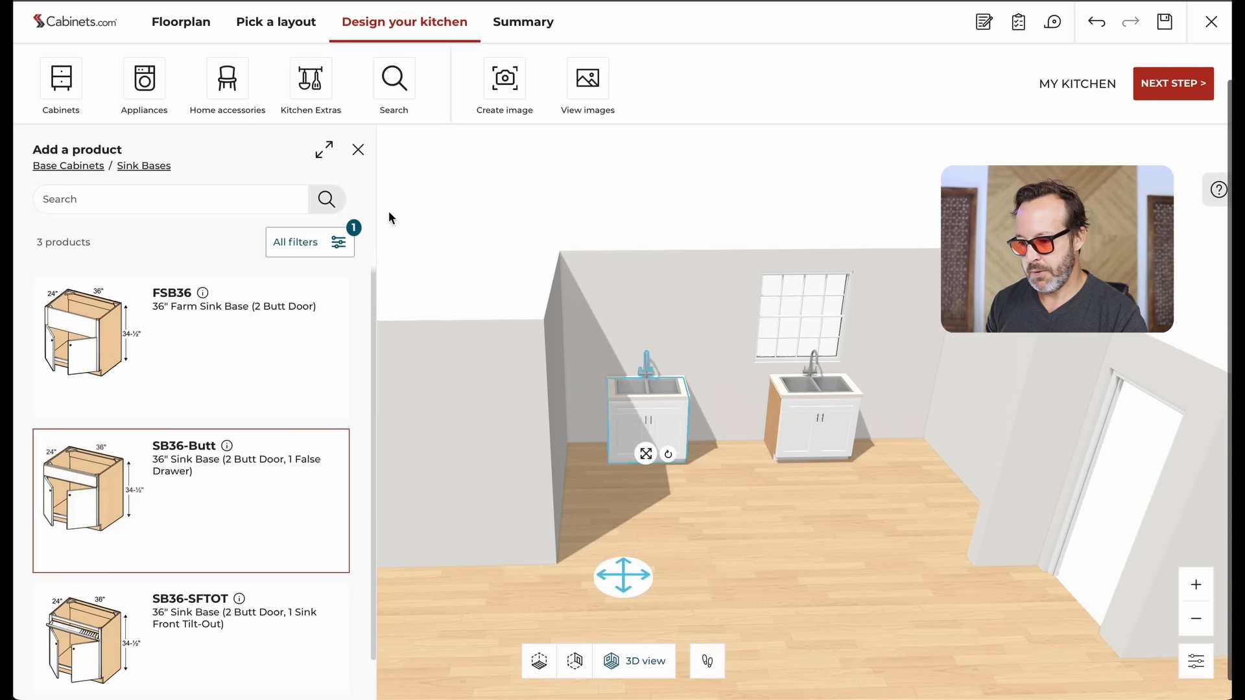
click(358, 149)
click(337, 206)
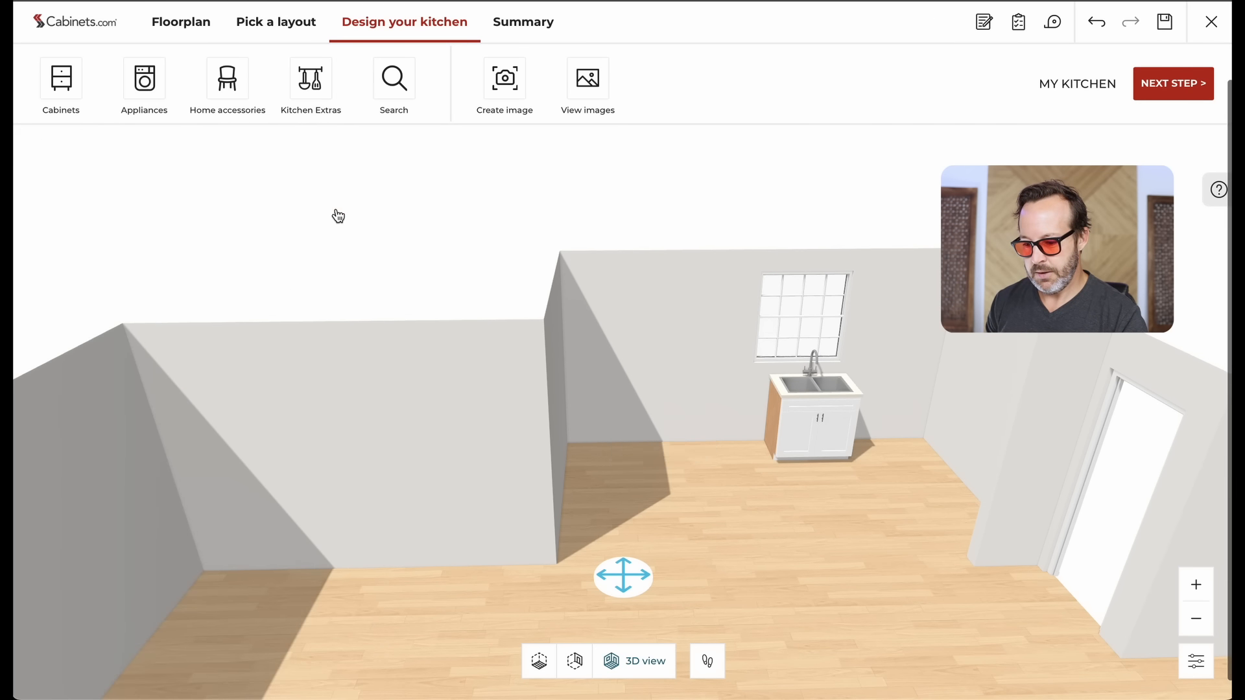
Step: Shift the remaining sink base along the back wall to line up with the window, checking its alignment in plan and 3D
drag(806, 423, 797, 411)
drag(850, 500, 795, 571)
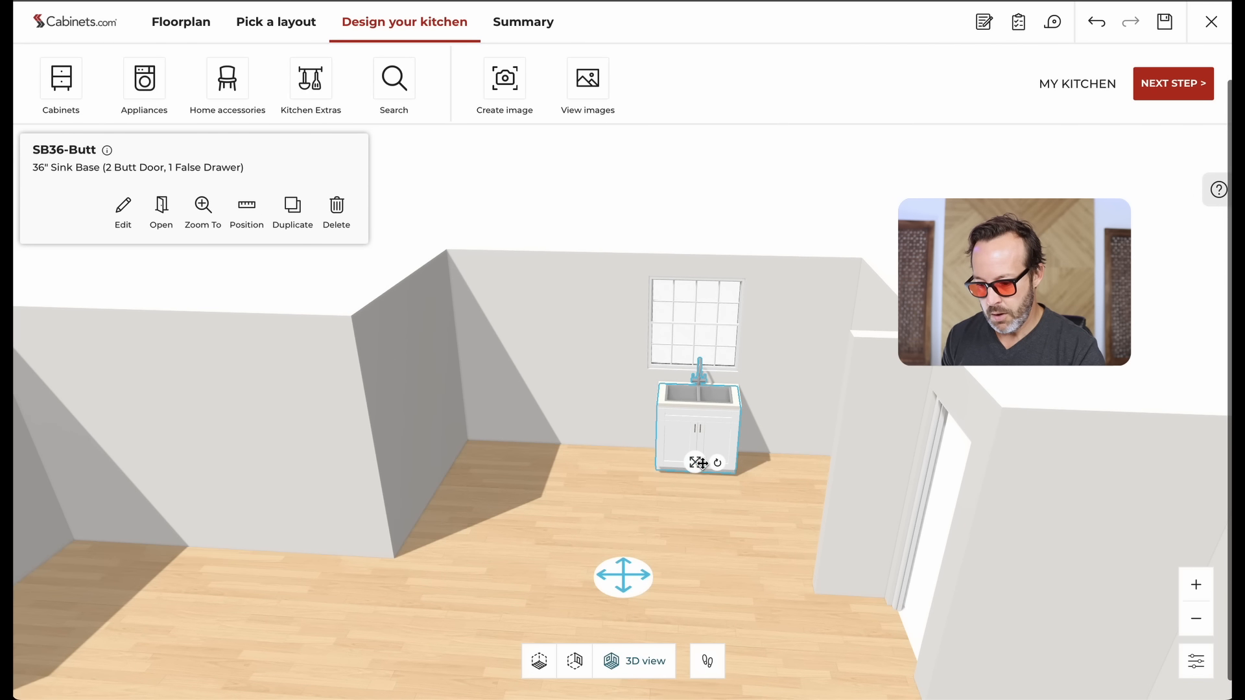
mouse_move(697, 461)
mouse_down()
mouse_move(695, 487)
mouse_move(695, 433)
mouse_move(691, 452)
mouse_up()
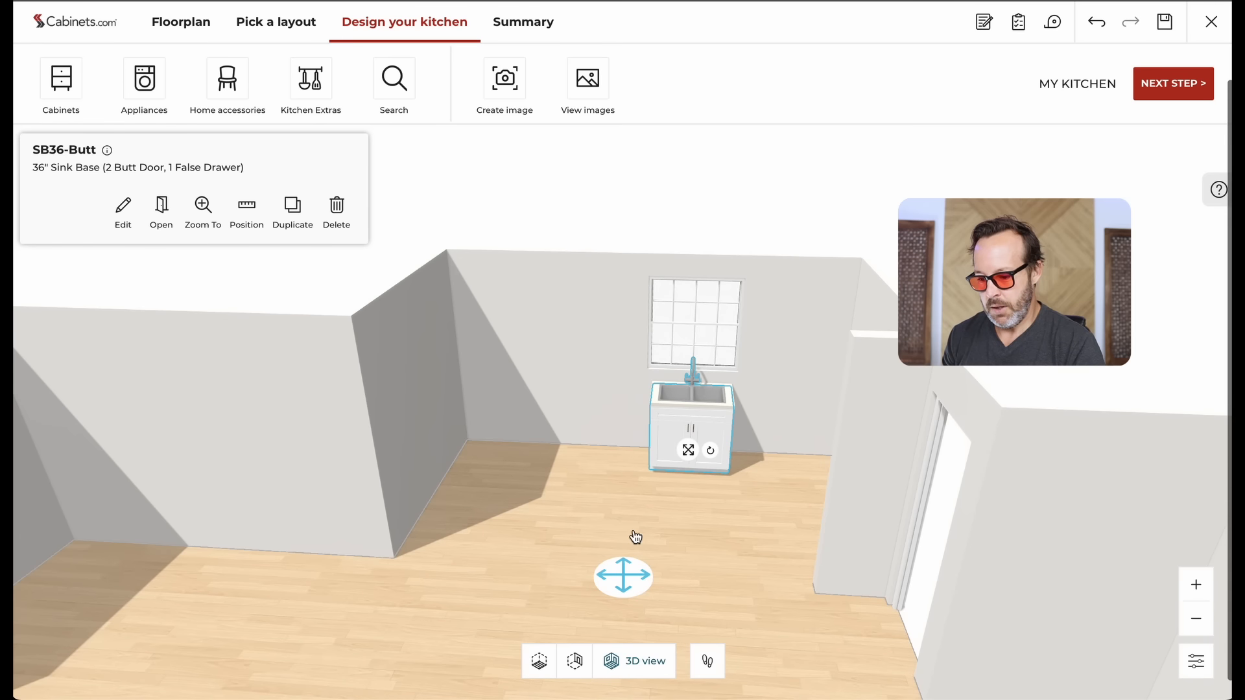
click(539, 660)
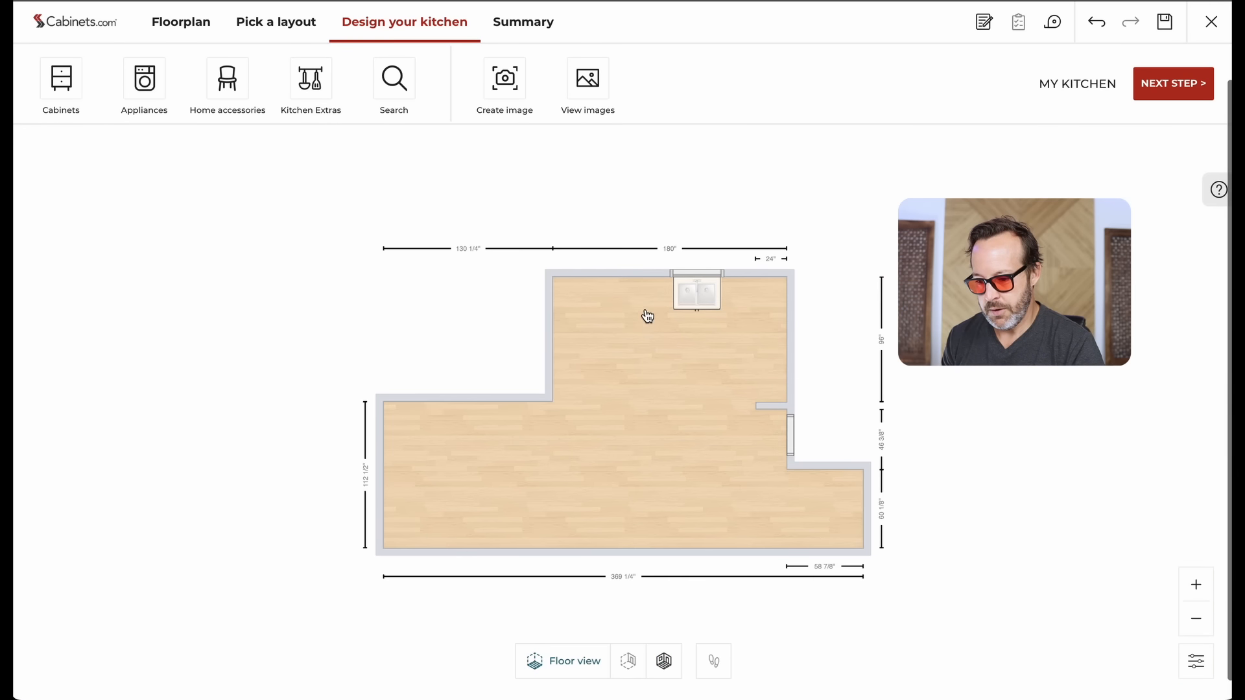
scroll(647, 315, up, 5)
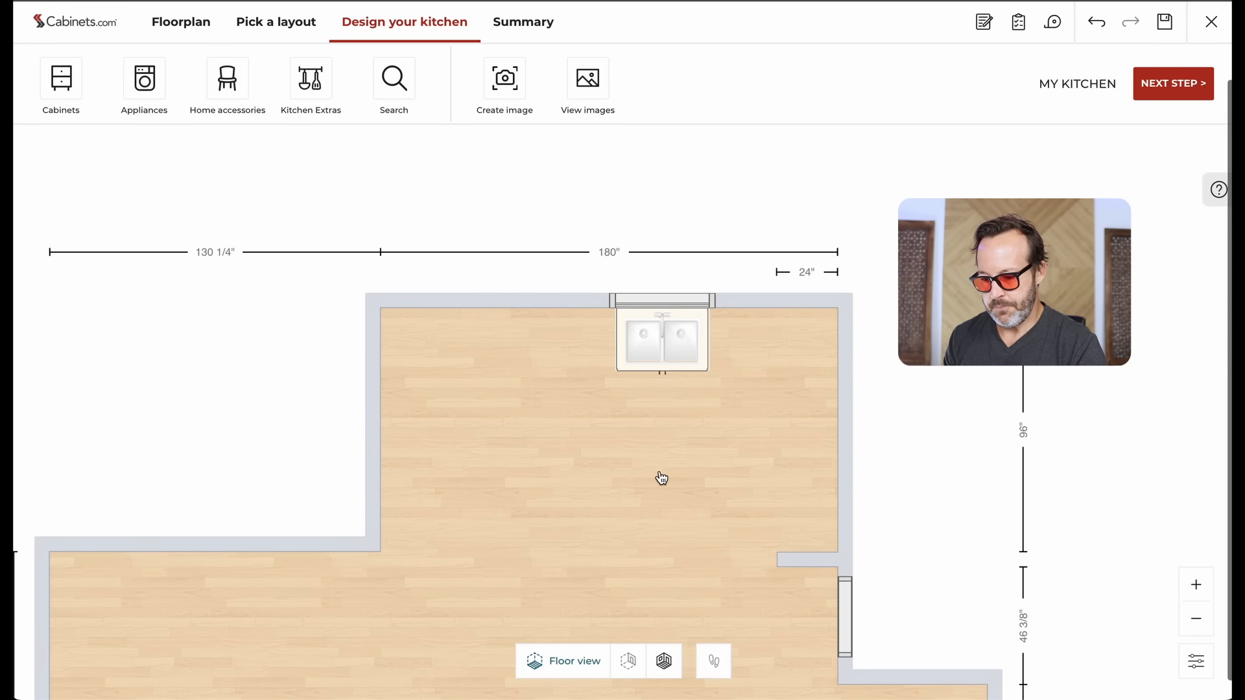
click(664, 662)
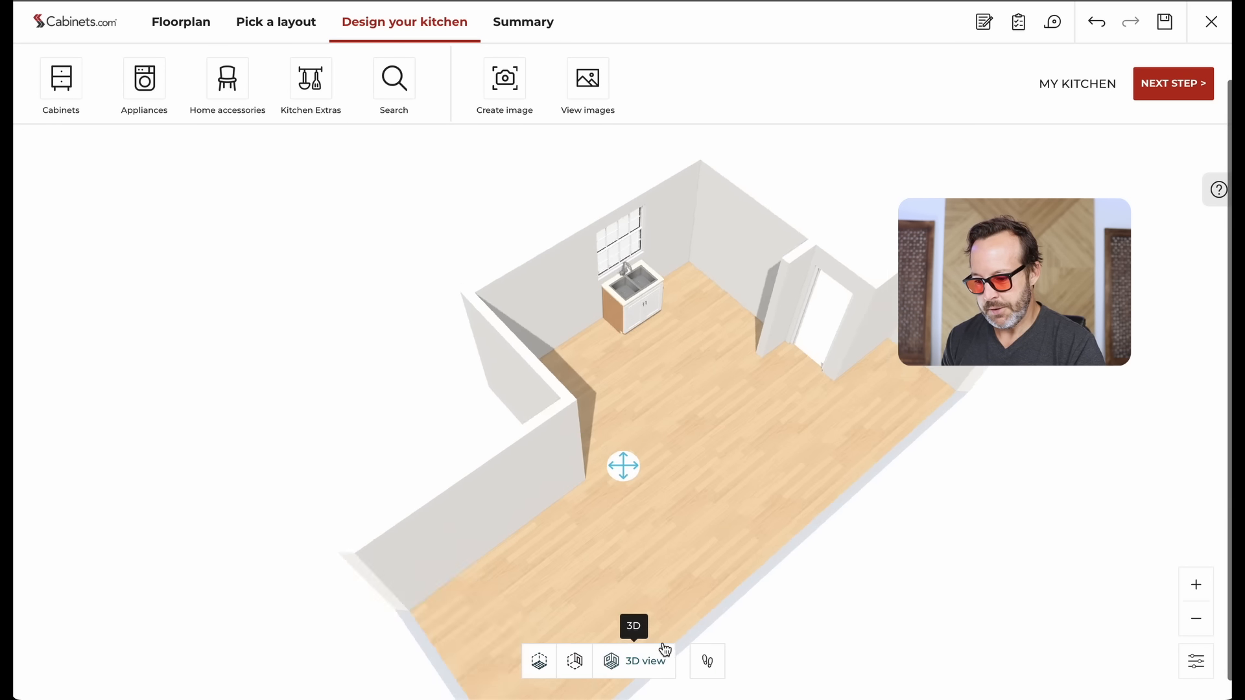
scroll(662, 457, up, 5)
scroll(662, 458, up, 2)
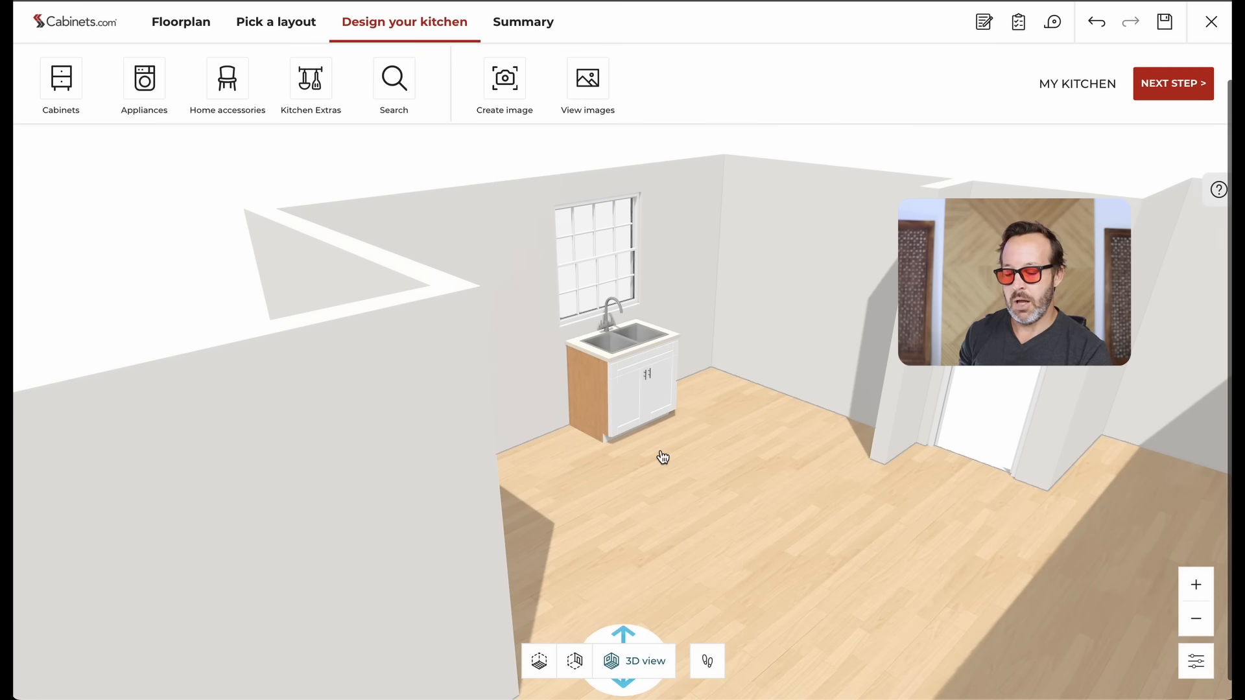
Step: Browse the cabinet fillers and filter them to the Corner Base type
click(72, 99)
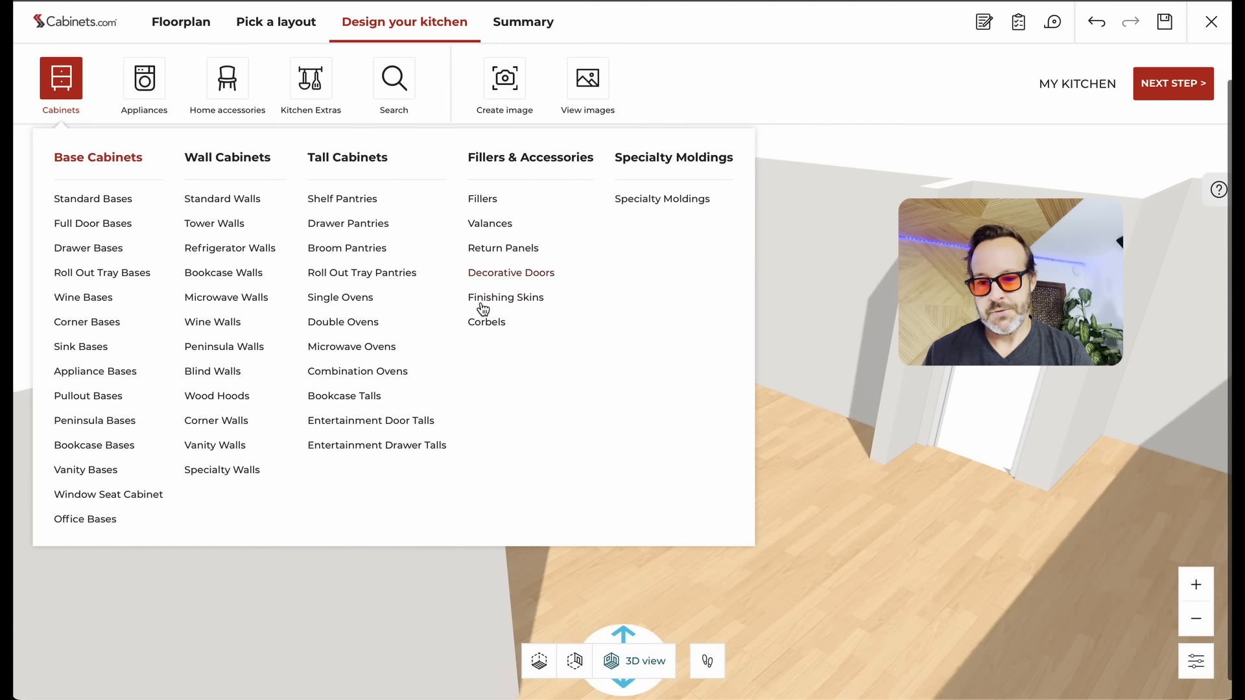
click(482, 199)
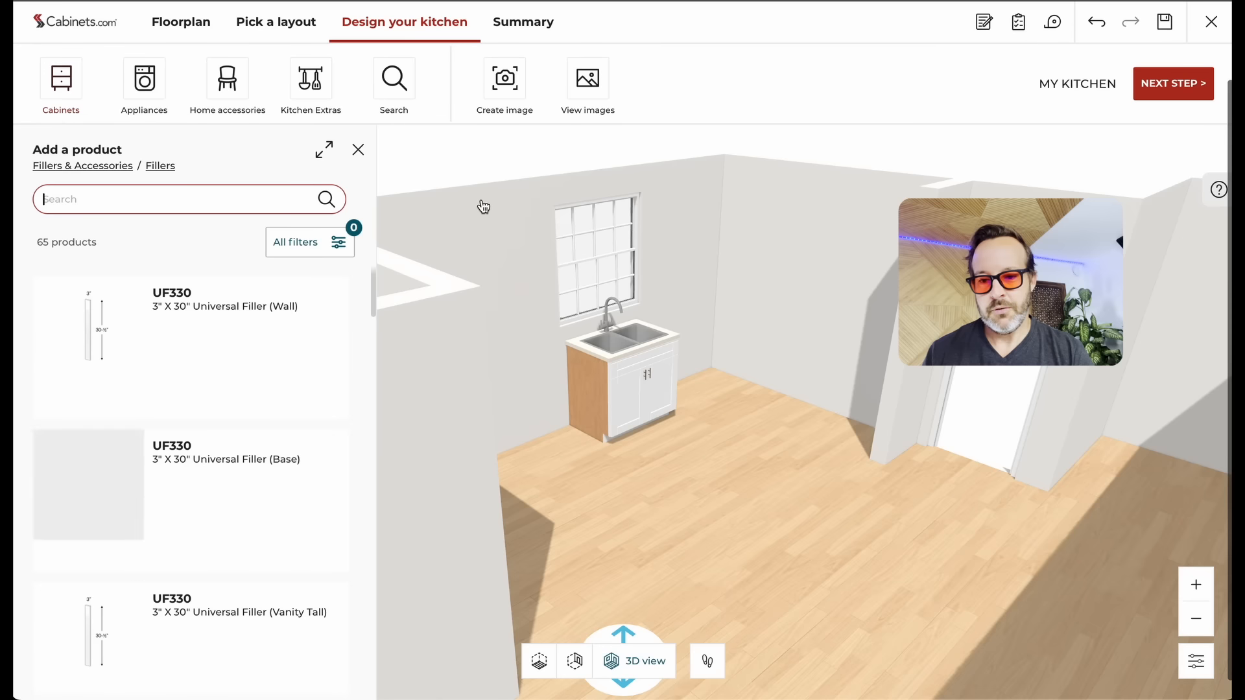
click(301, 249)
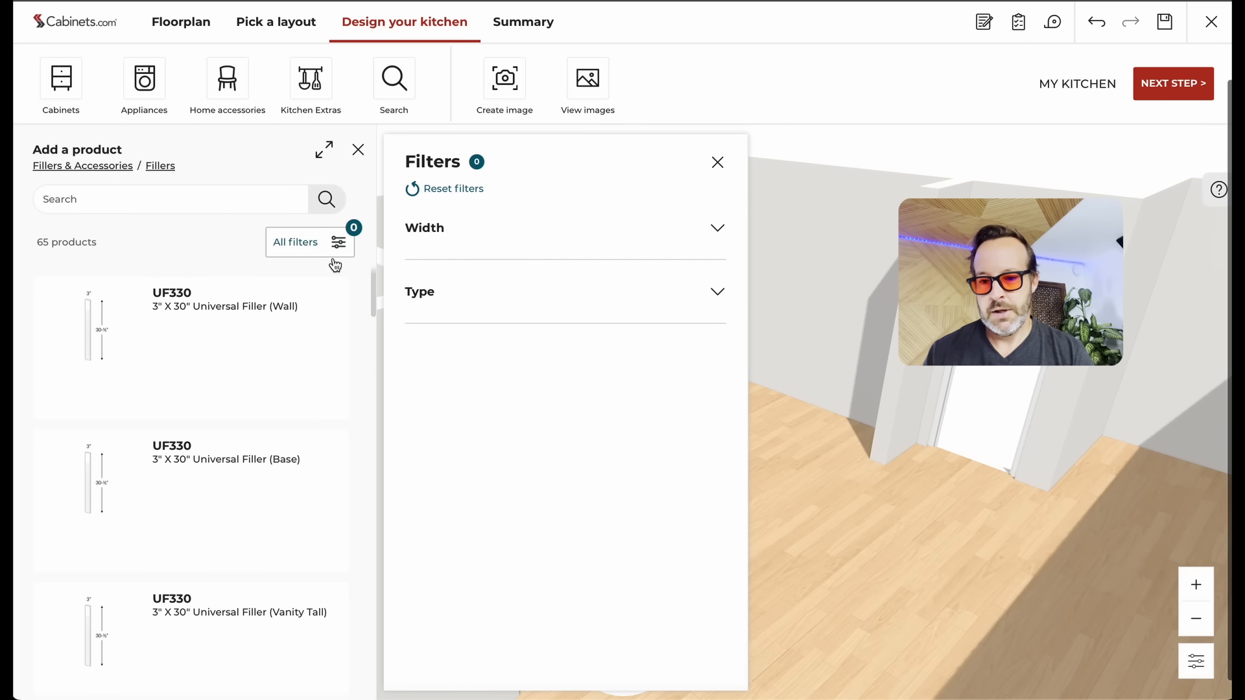
click(423, 299)
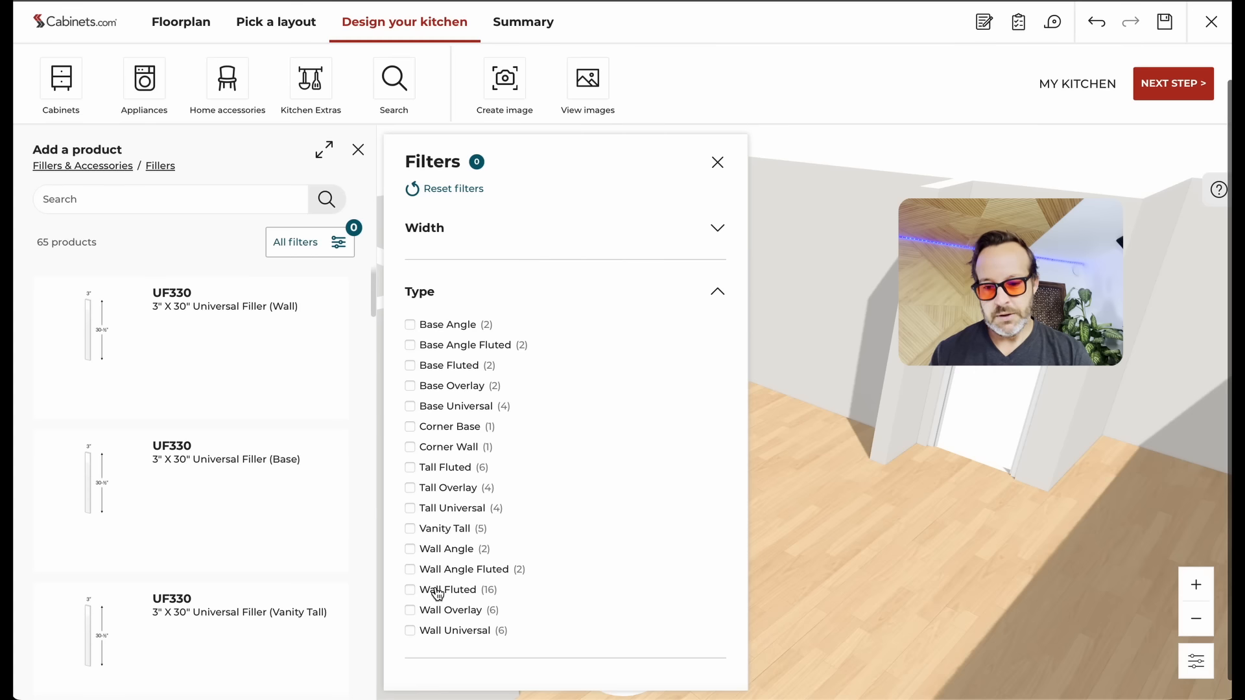
click(411, 431)
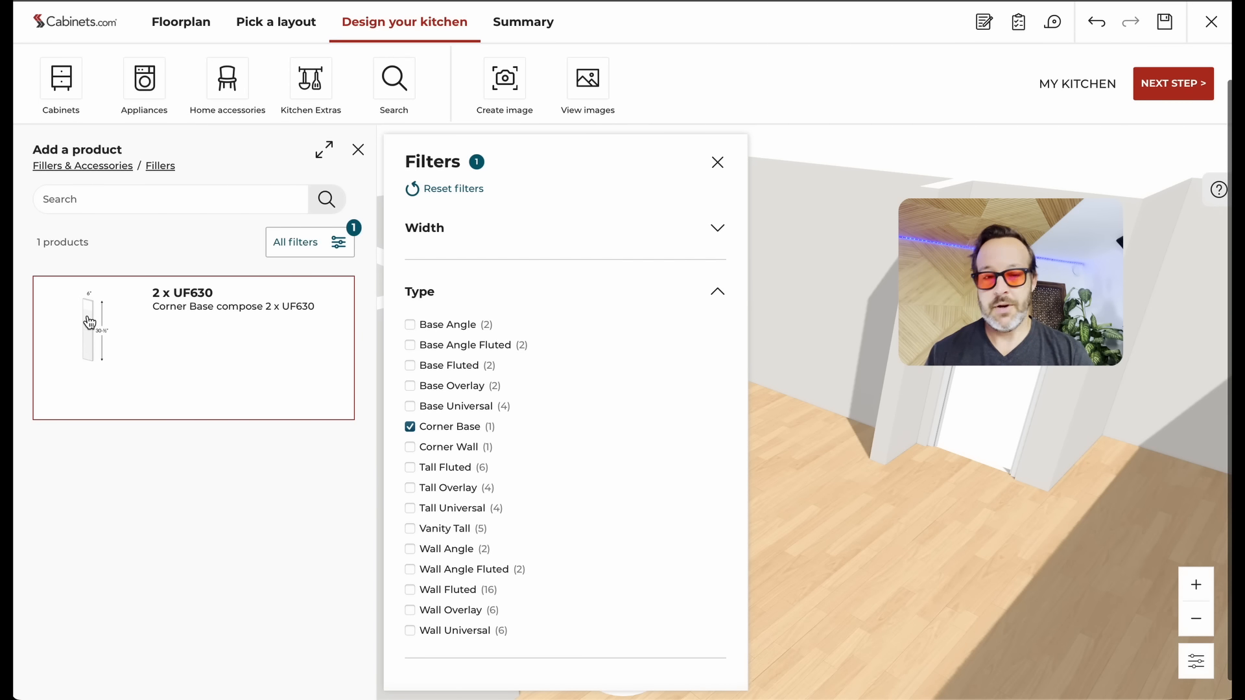
Step: Add the 2 x UF630 corner base filler in the room corner beside the sink base and rotate it to fit both walls
drag(89, 322, 783, 357)
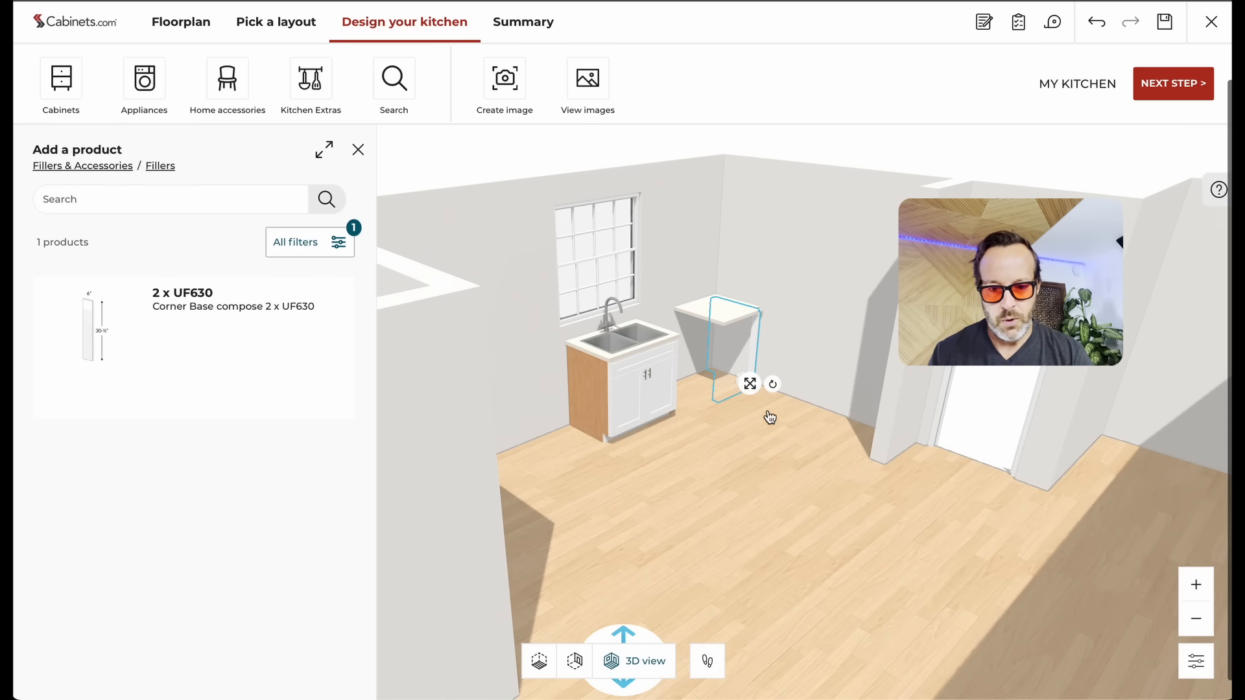
drag(775, 385, 746, 404)
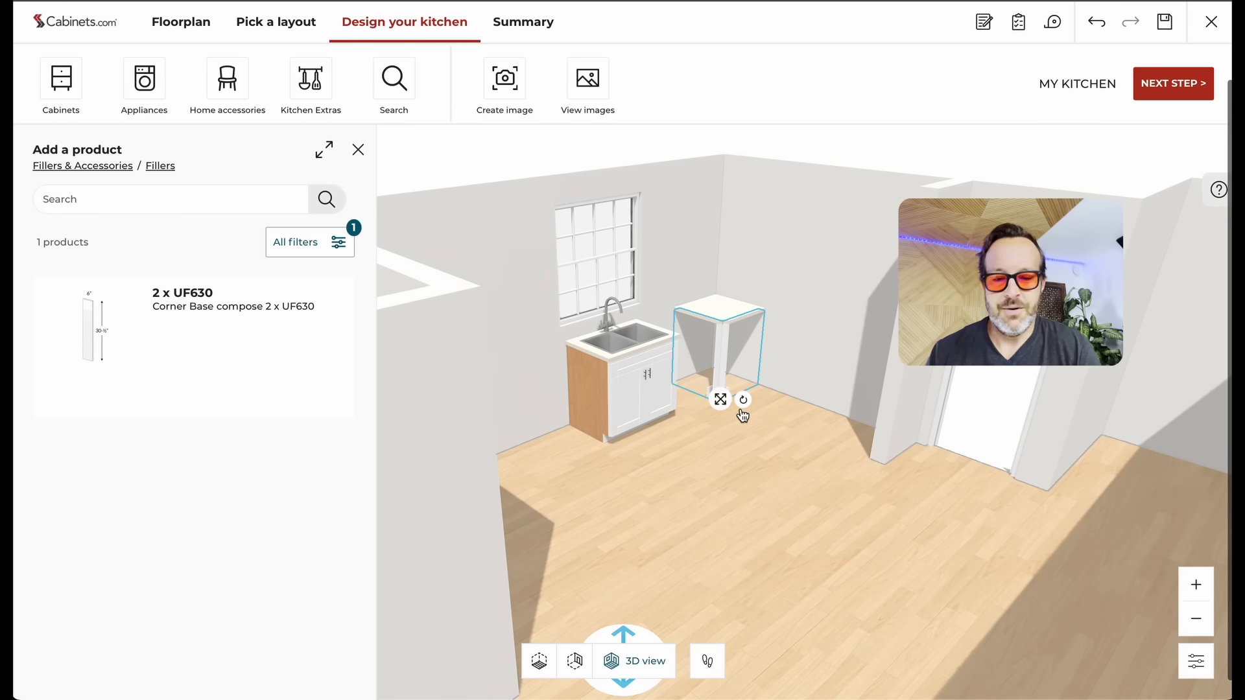
click(723, 445)
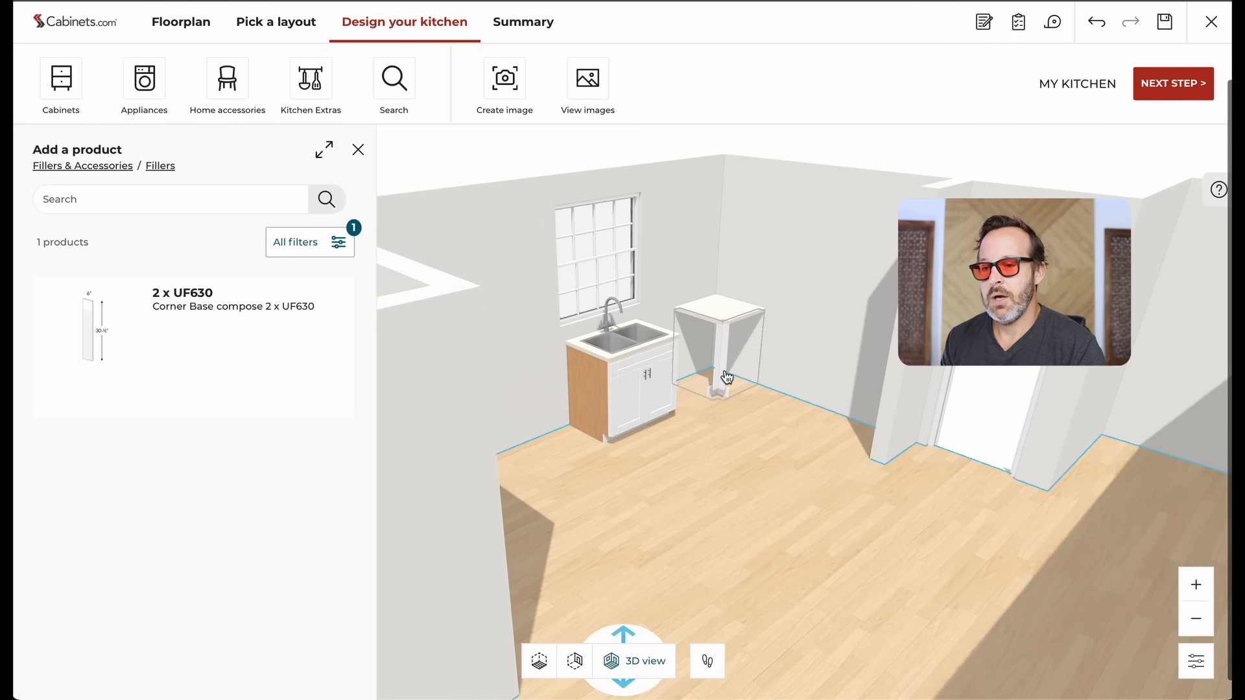
Step: Review the corner filler's angle, left and right depths and widths, toekick, worktop and style settings
scroll(715, 413, up, 3)
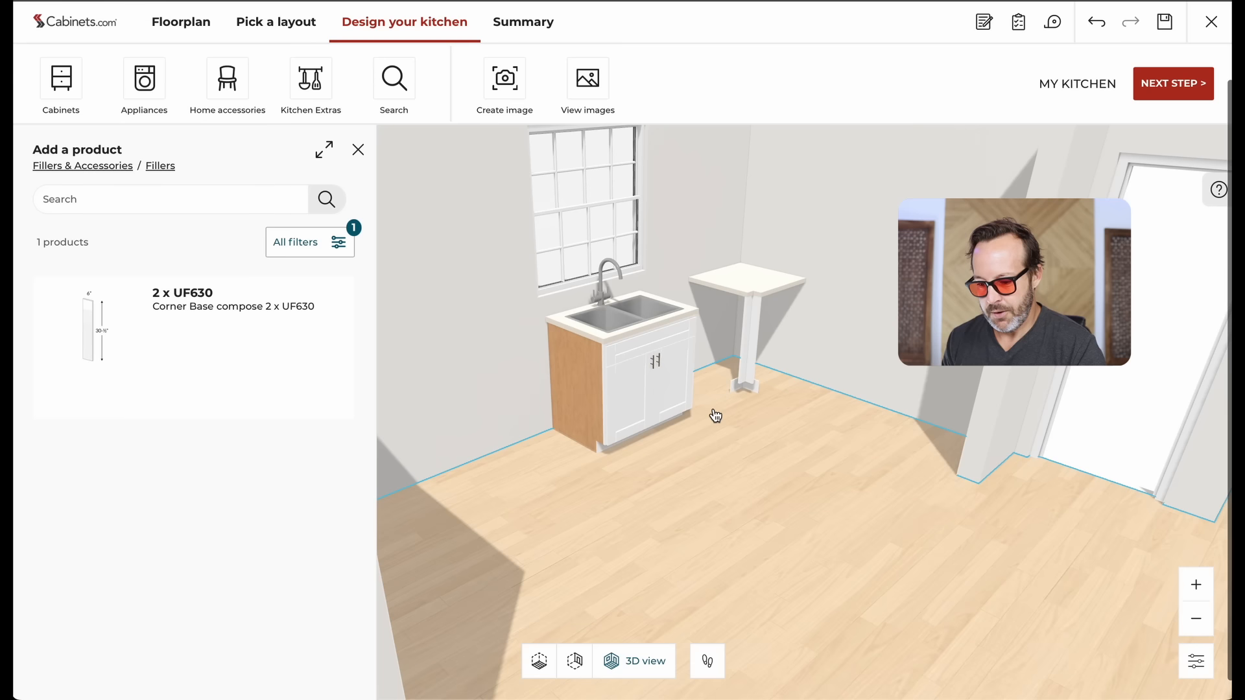
click(754, 346)
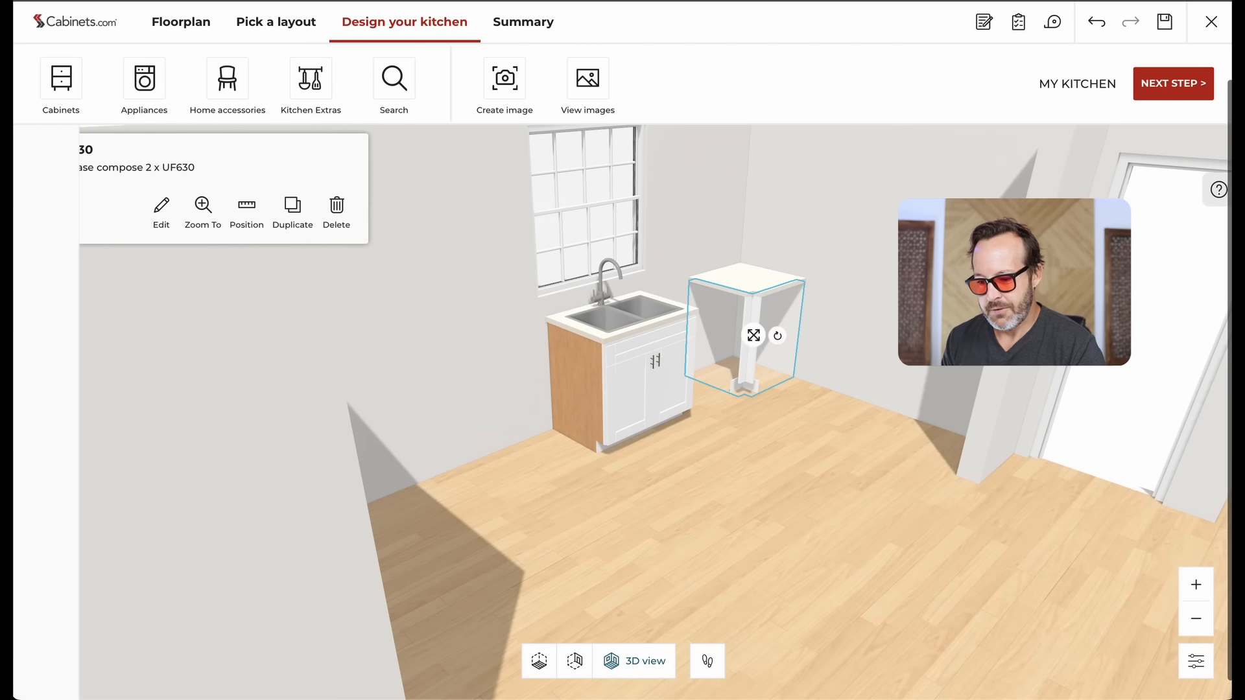
click(160, 207)
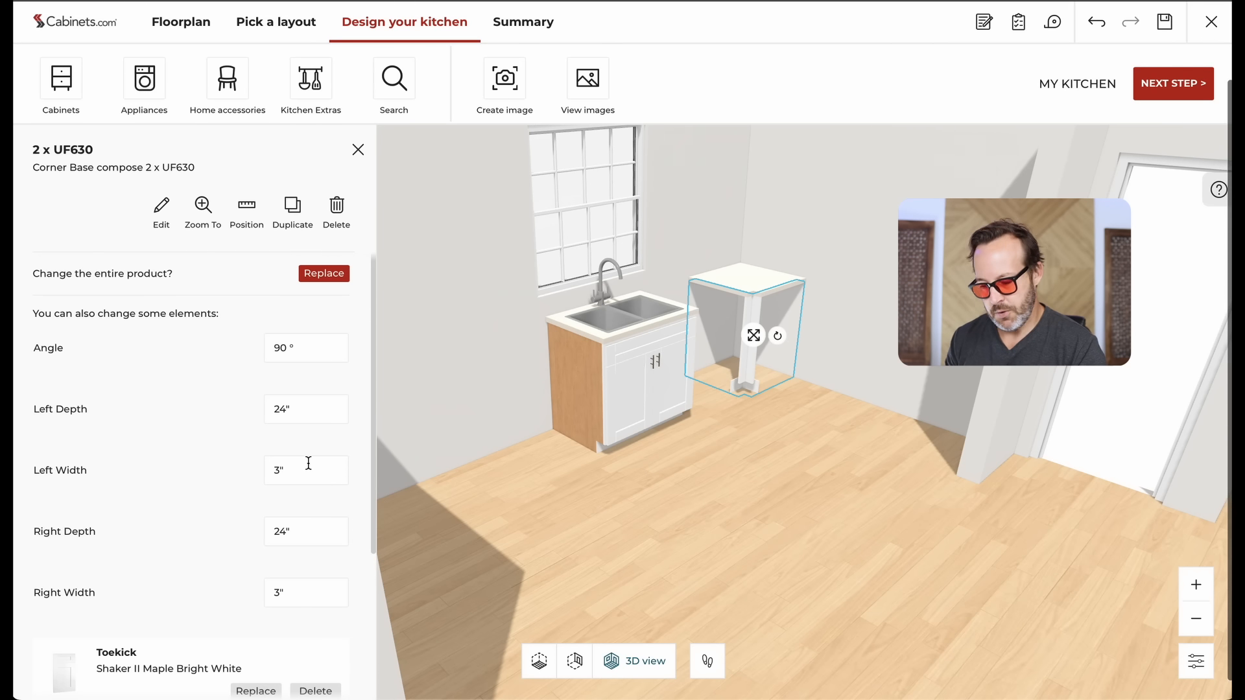
scroll(309, 463, down, 1)
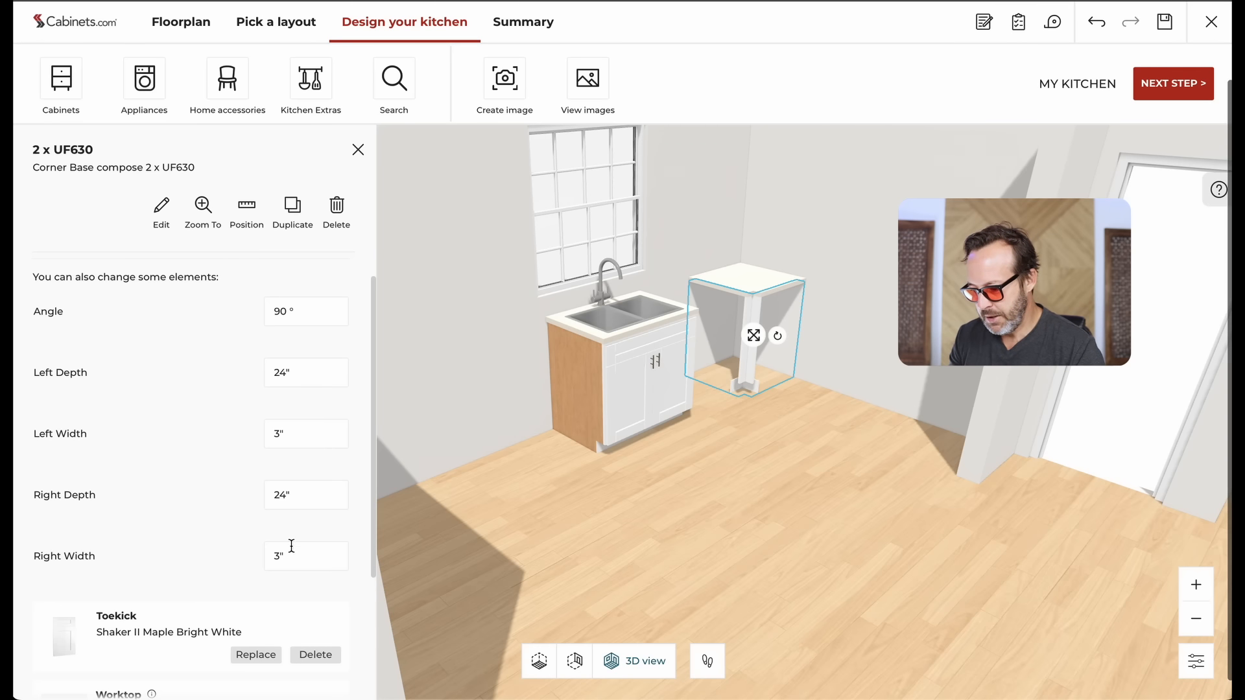
scroll(285, 442, down, 5)
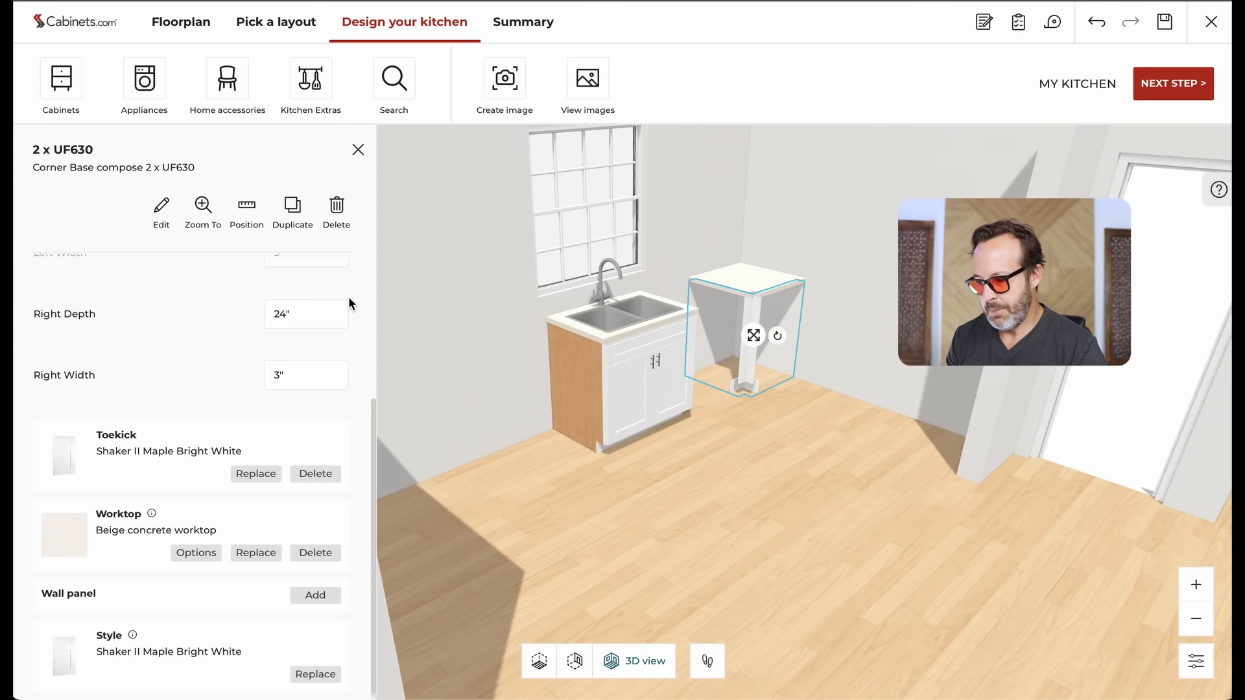
scroll(348, 295, up, 5)
click(762, 480)
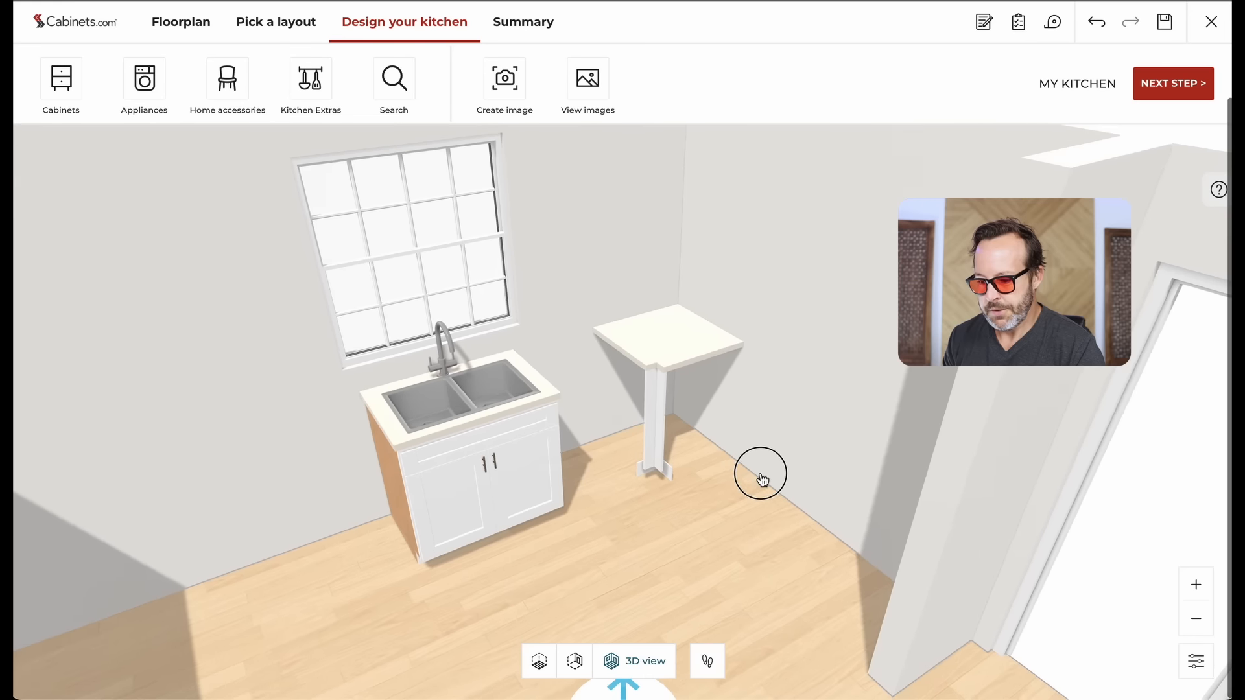
Step: Browse the Full Door Bases among the base cabinets and filter them to a width of 12
mouse_move(761, 475)
mouse_down()
mouse_move(775, 469)
mouse_move(737, 474)
mouse_up()
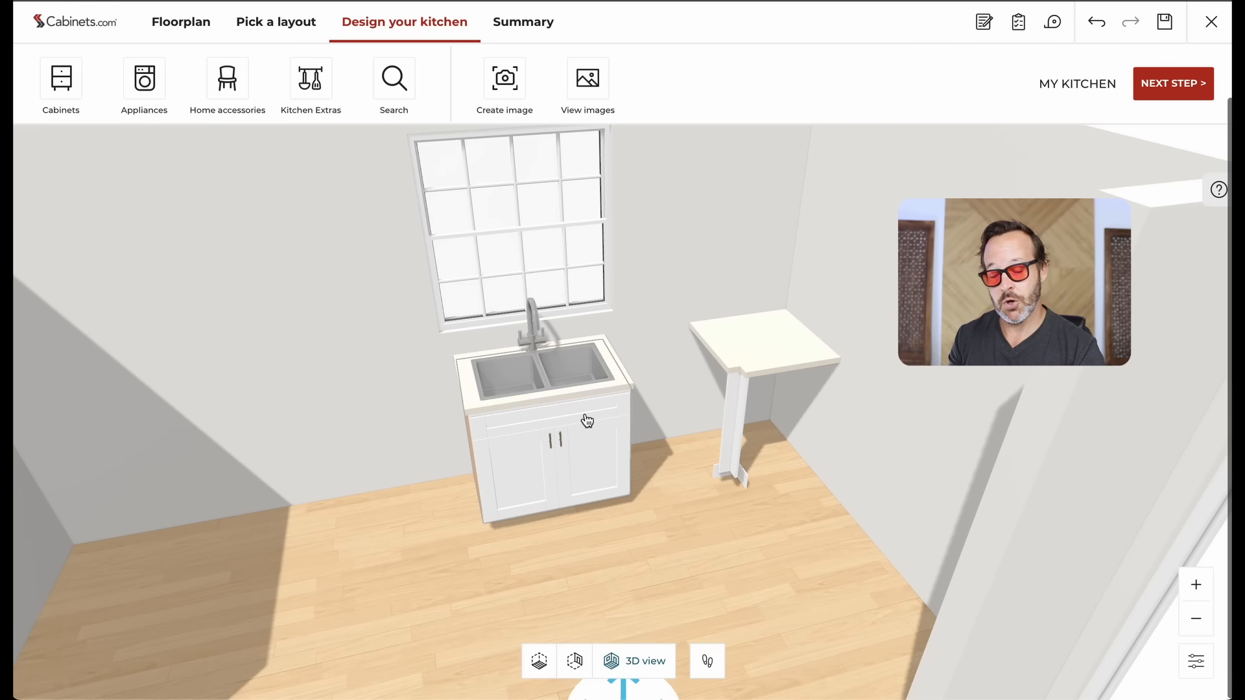
click(61, 78)
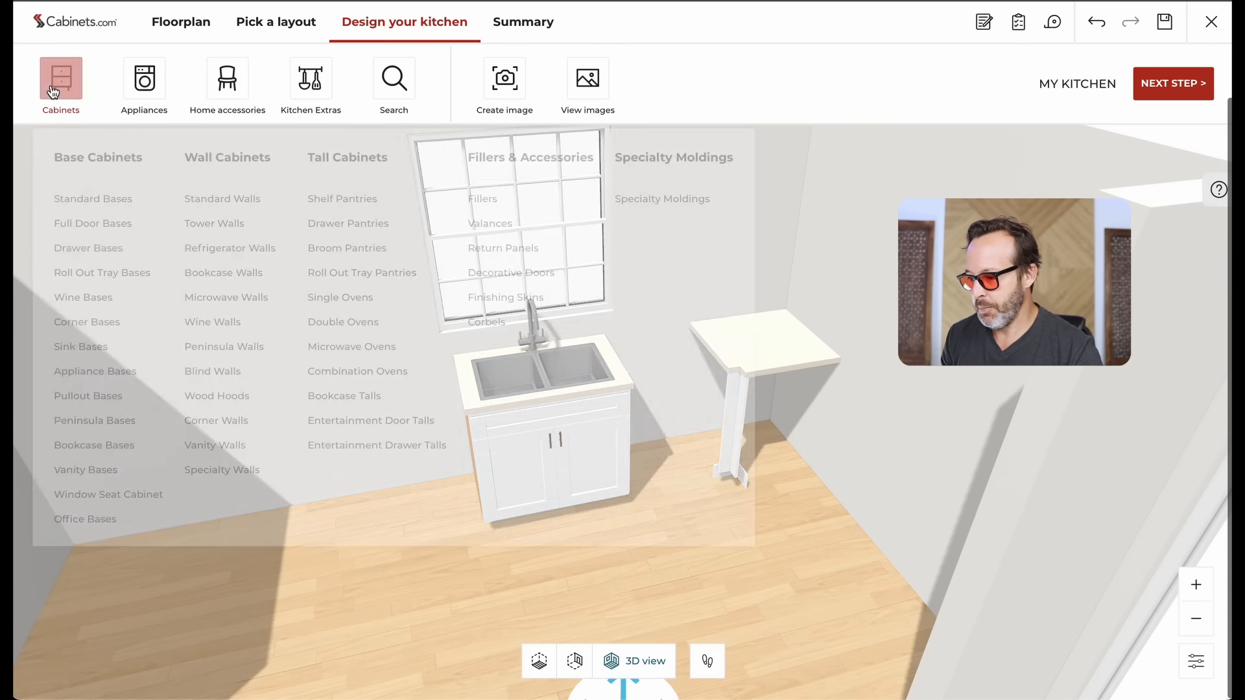
click(98, 224)
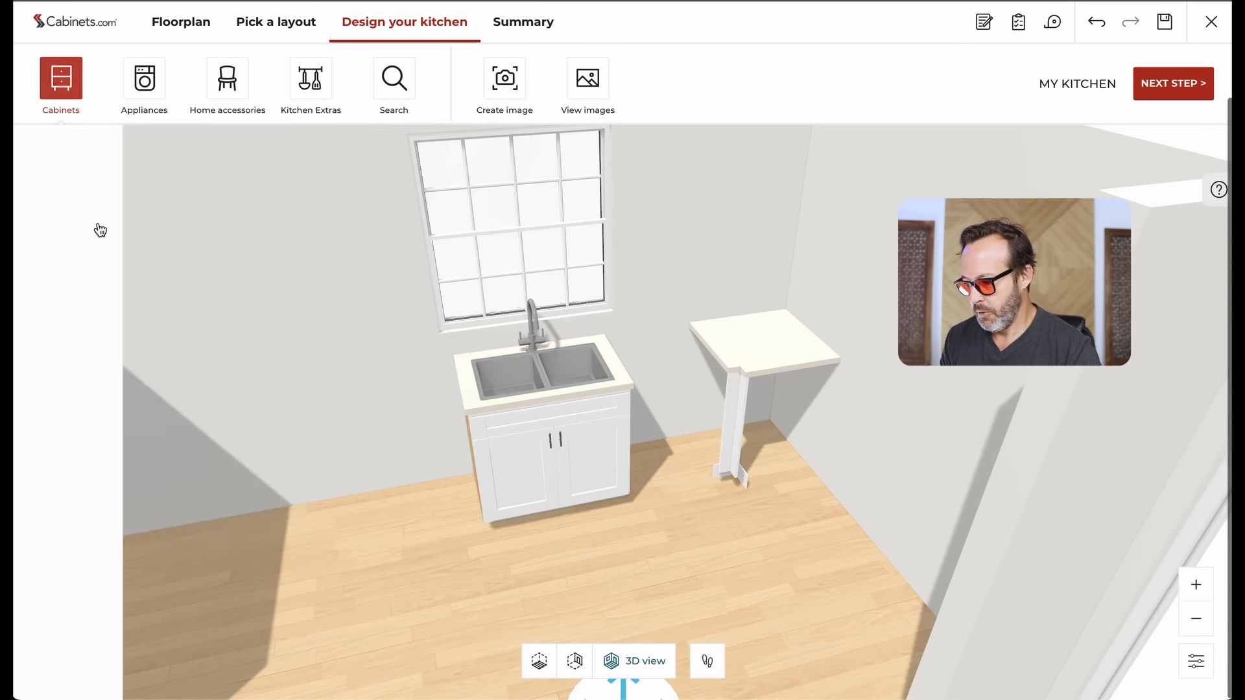
click(308, 244)
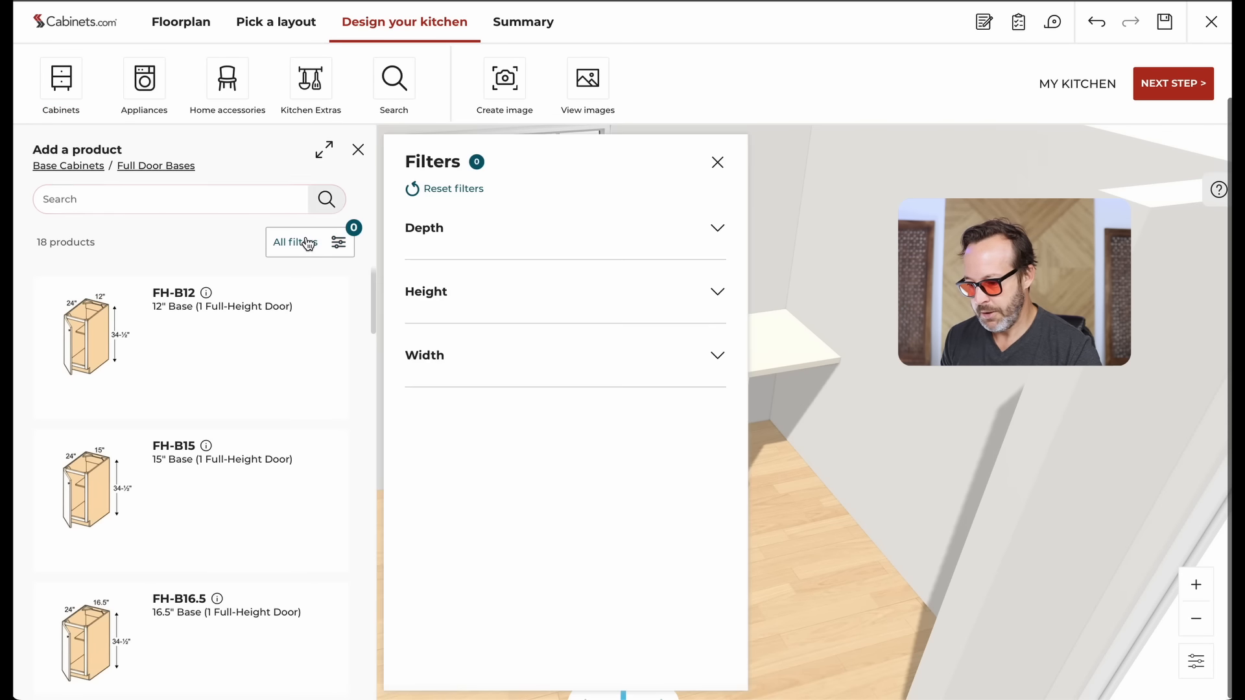
click(430, 356)
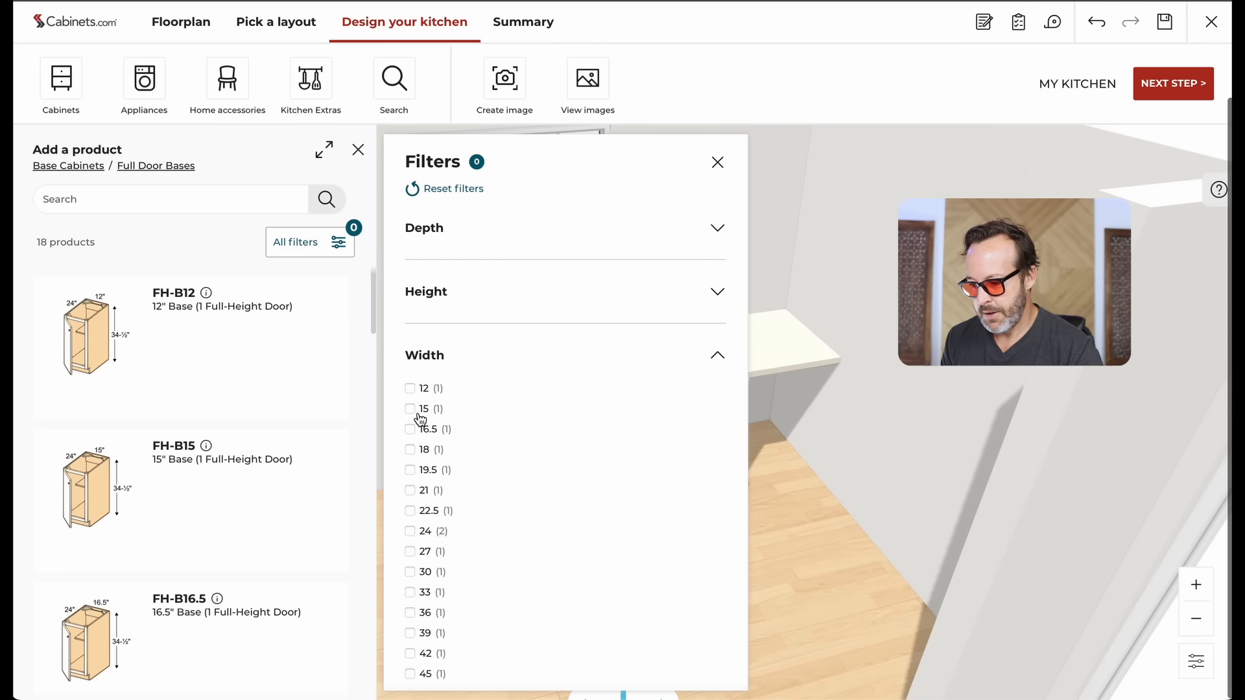
click(409, 389)
Step: Place an FH-B12 base against the corner filler on the window wall and slide the sink base up against it
drag(338, 396, 684, 449)
click(694, 450)
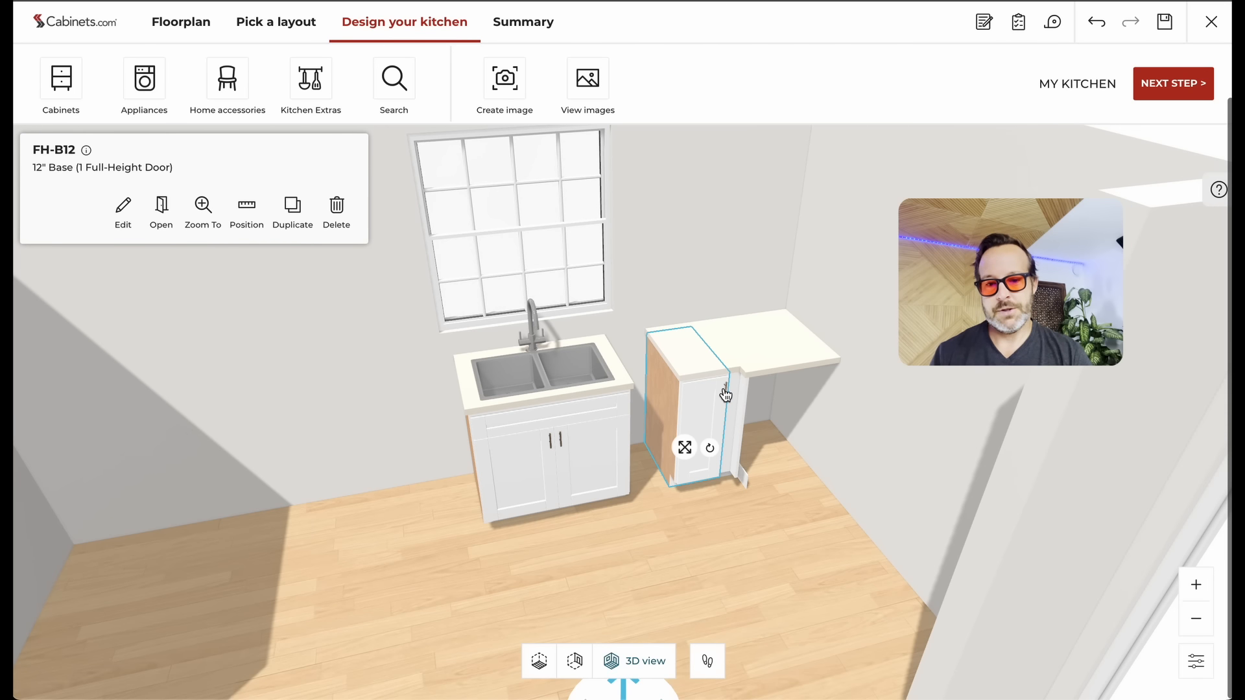
click(723, 528)
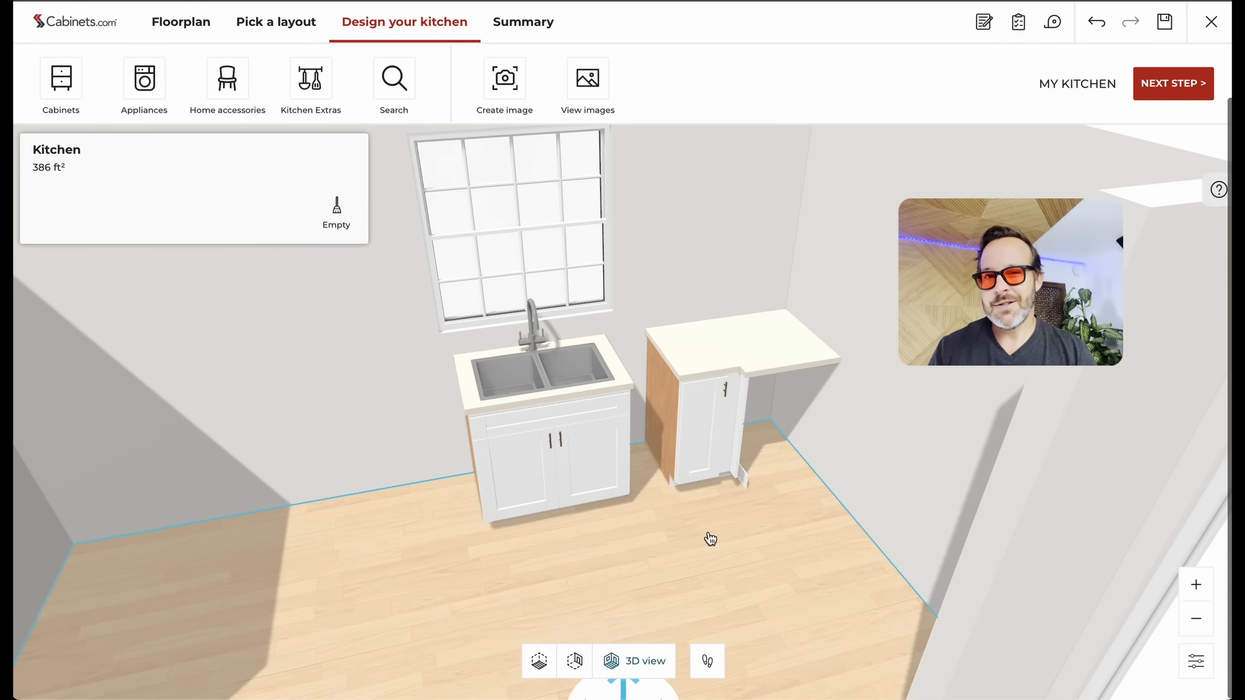
click(602, 493)
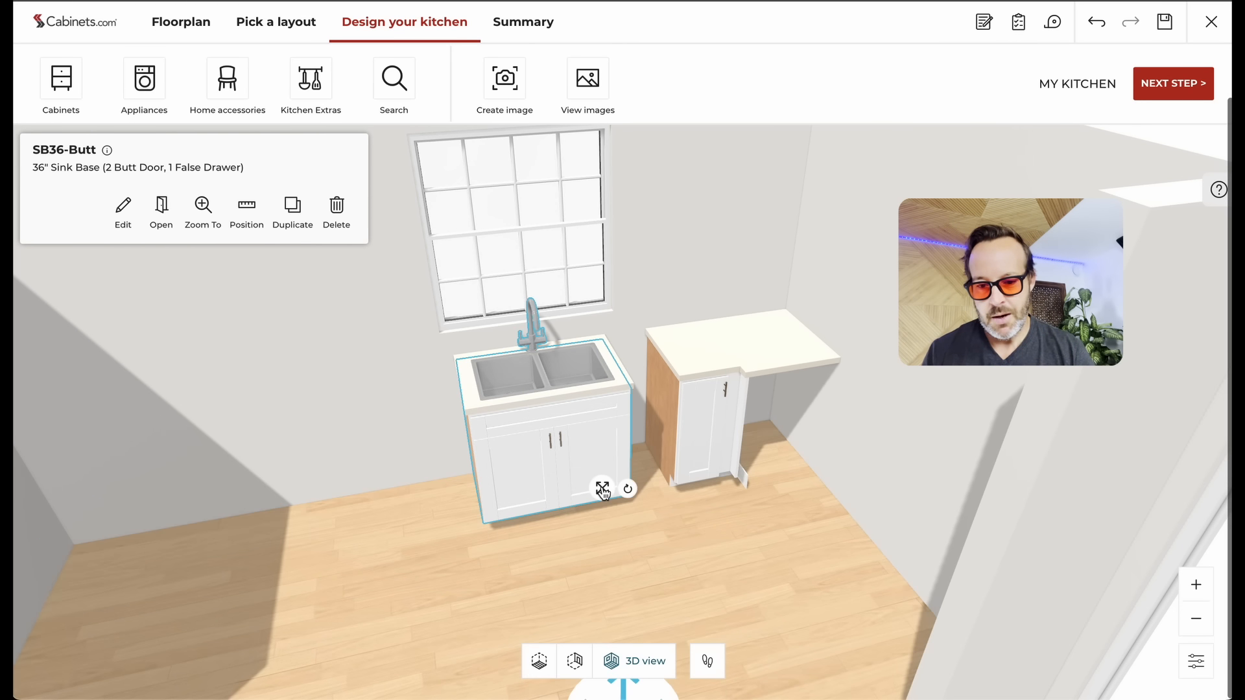
drag(603, 492, 651, 477)
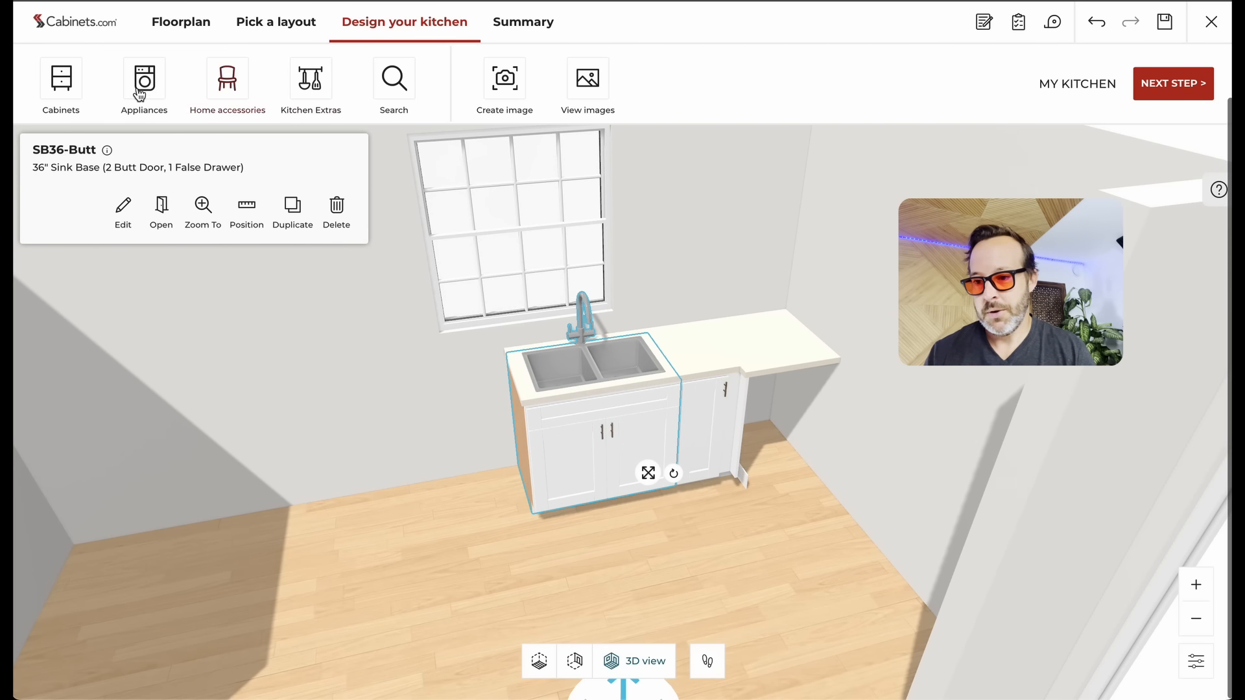
Step: In the floor plan, slide the window along its wall to centre it over the sink, 36 1/2" from the corner, and return to the kitchen design
click(185, 31)
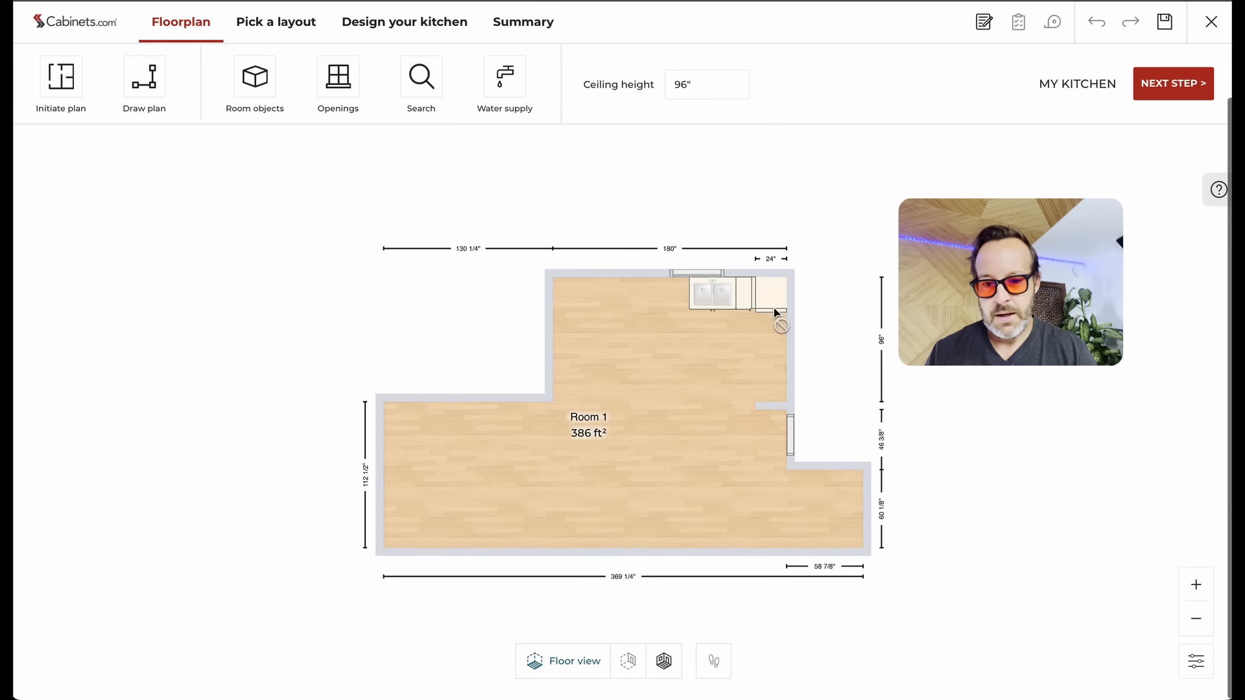
scroll(714, 286, up, 5)
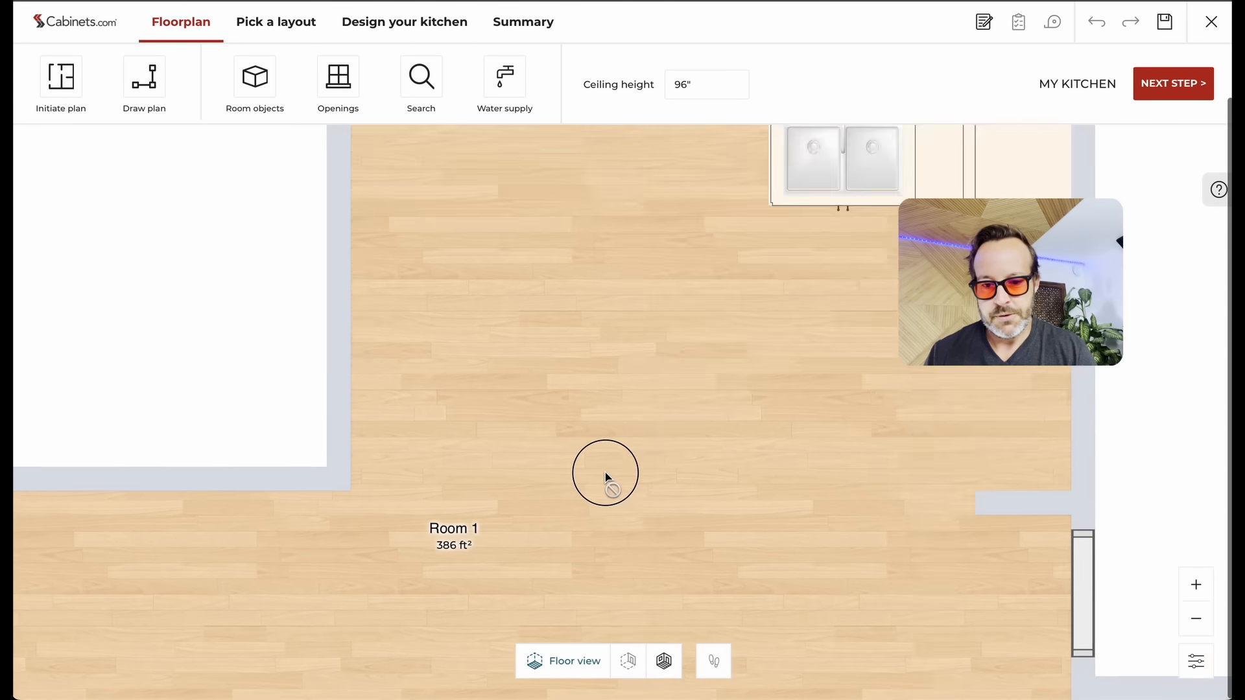
scroll(605, 477, down, 5)
click(644, 324)
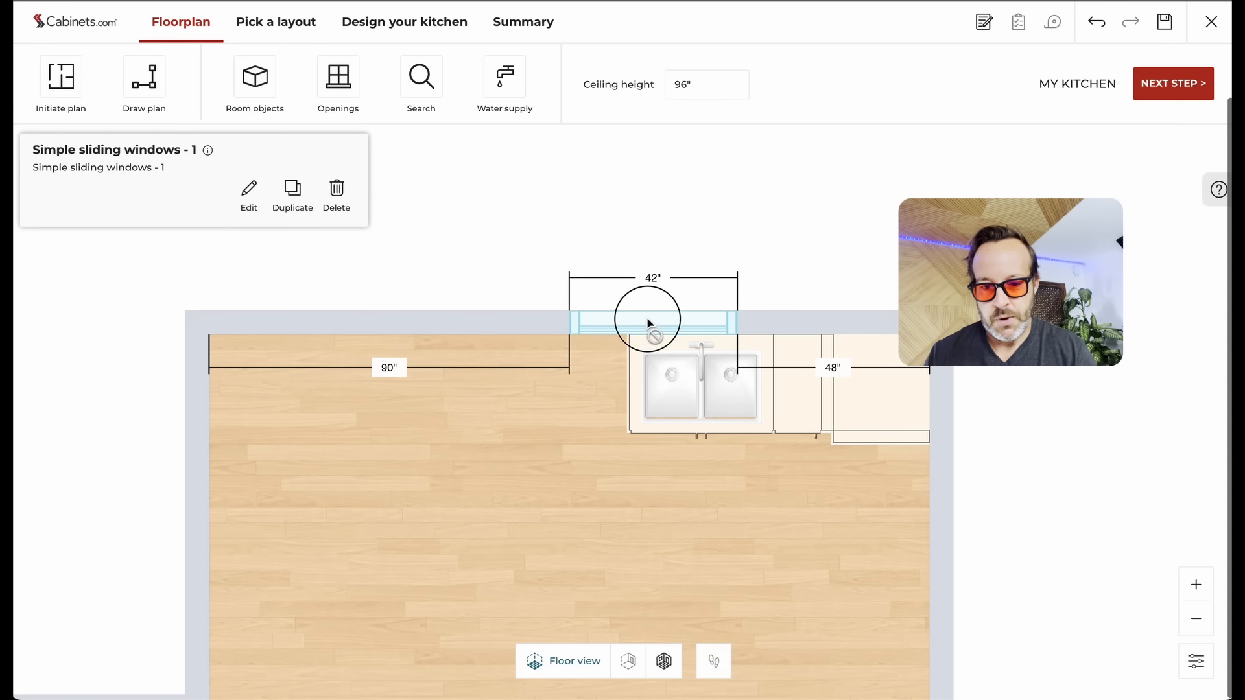
drag(647, 323, 686, 322)
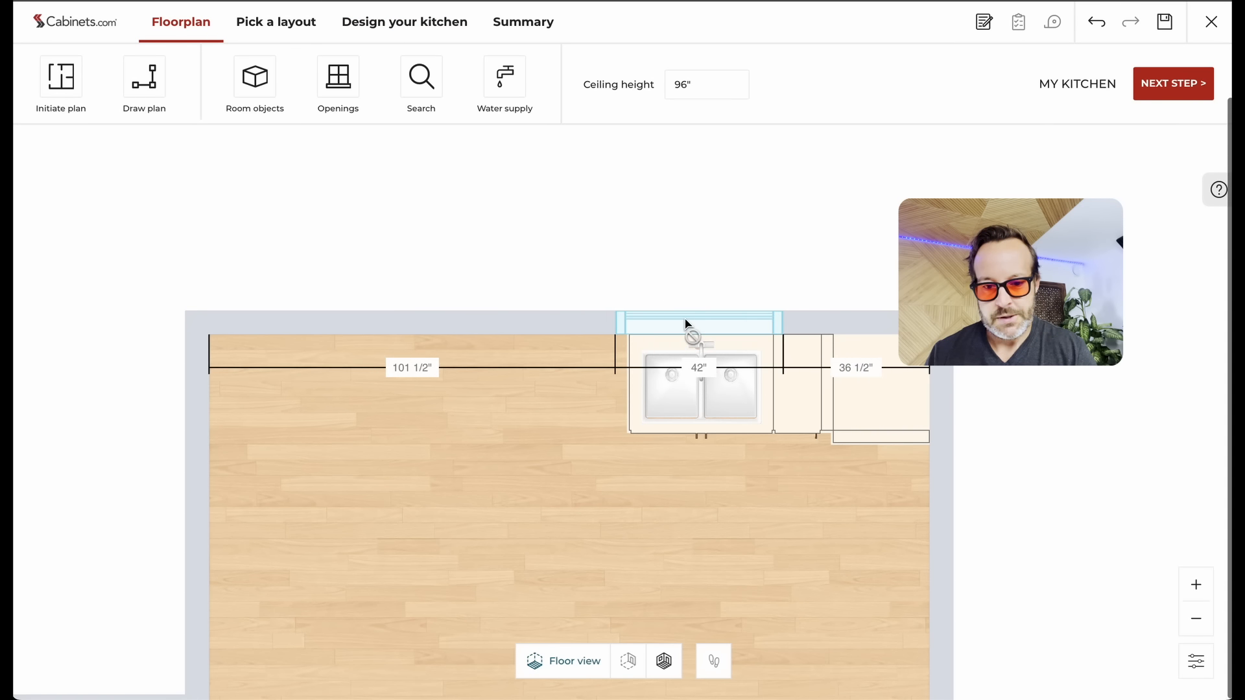
click(391, 23)
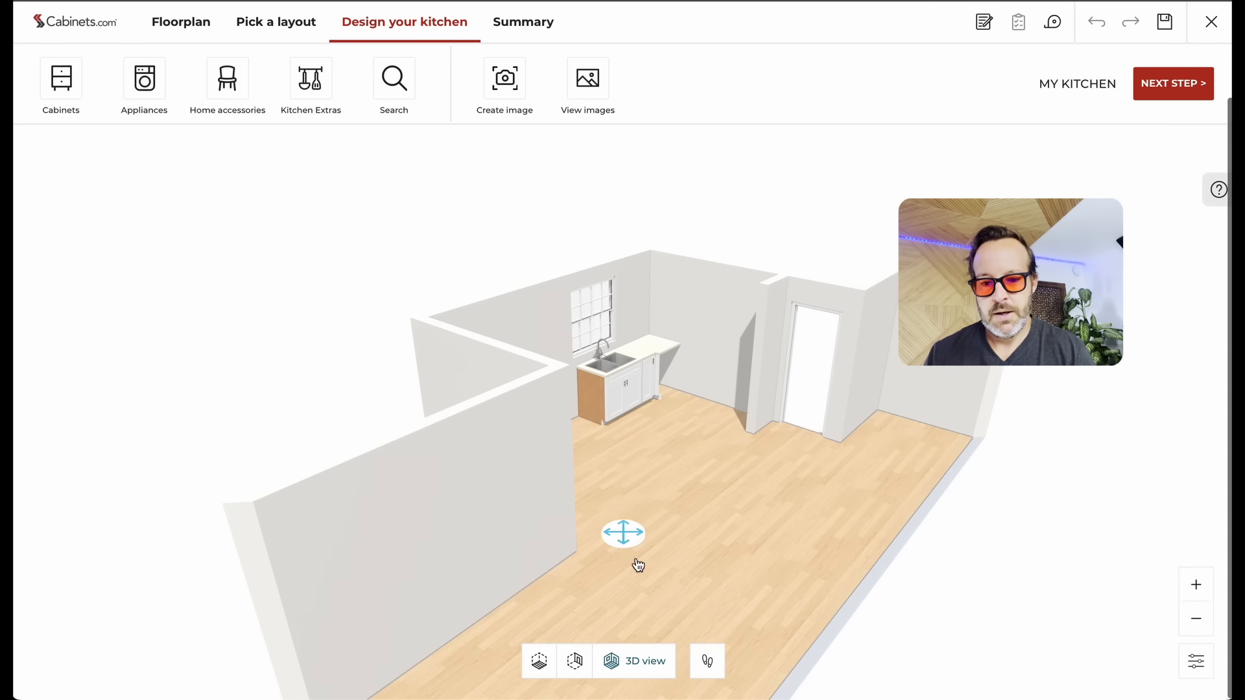
Step: Add the Dishwasher 24" from the dishwasher appliances against the free side of the sink base
drag(624, 532, 662, 461)
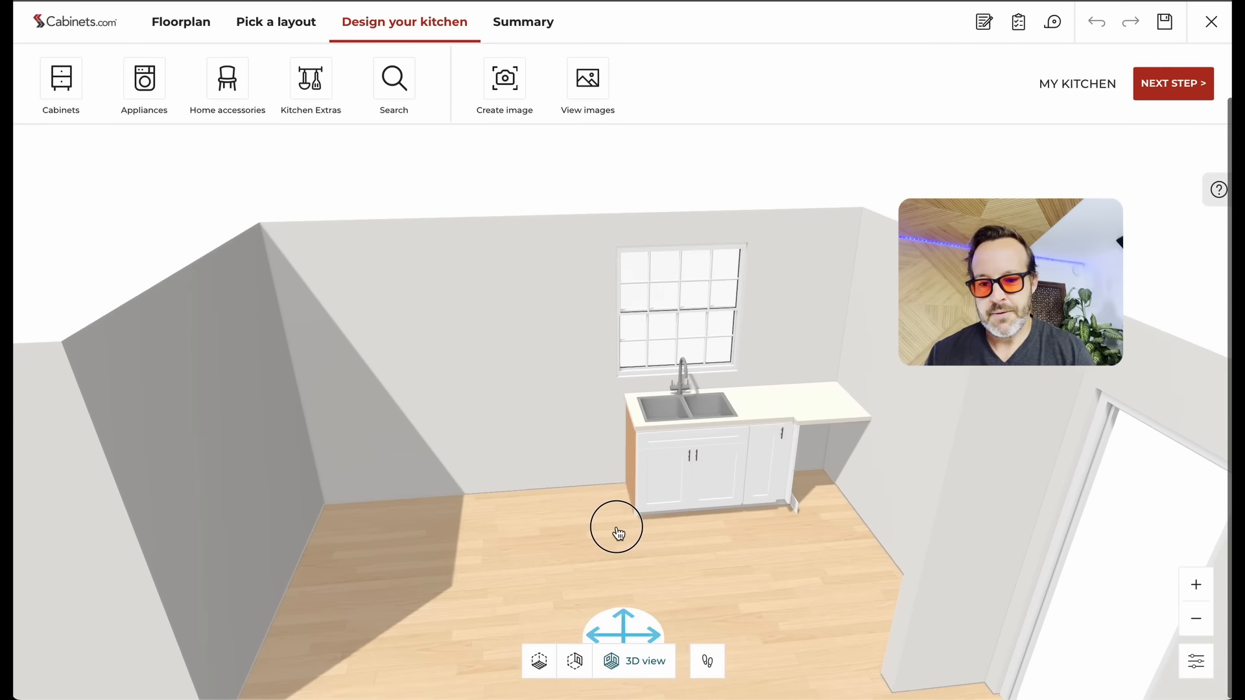
click(136, 94)
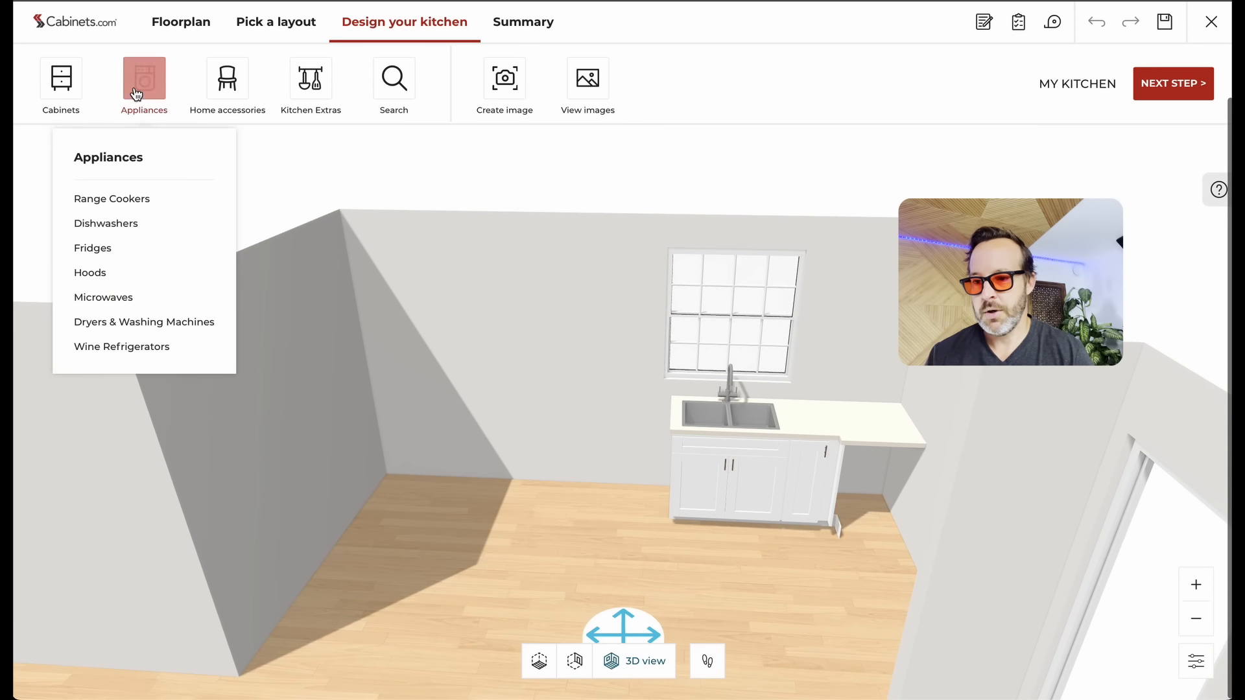
click(121, 224)
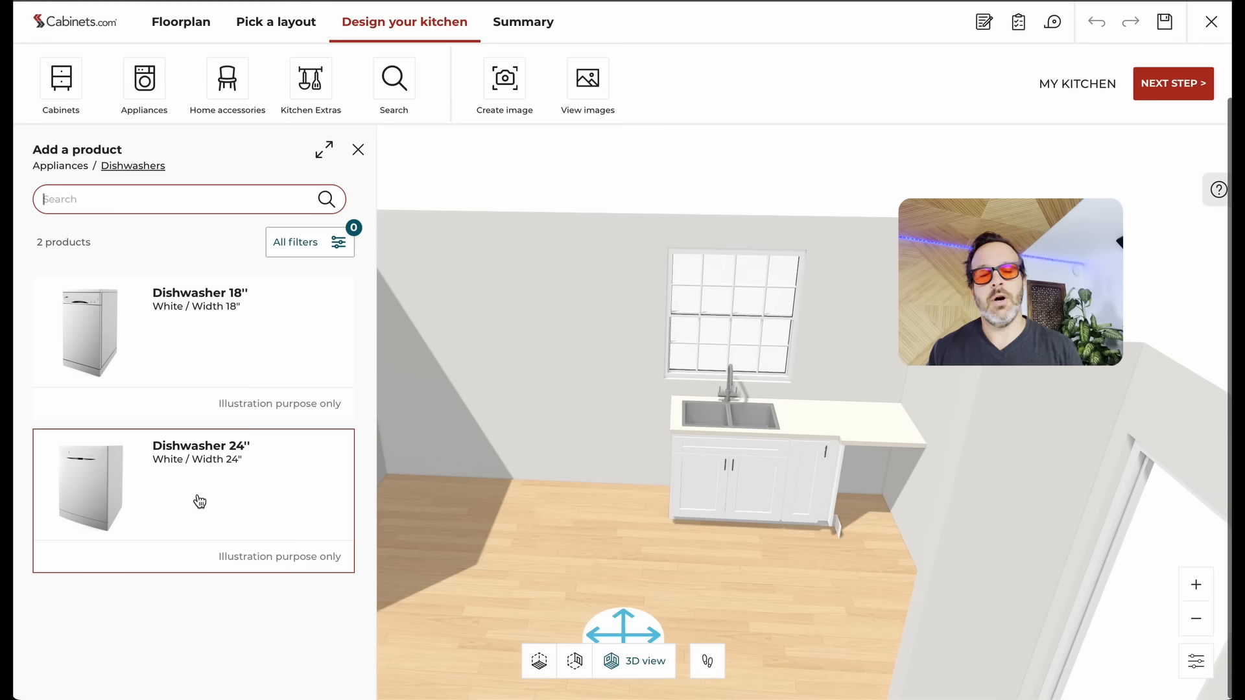
drag(155, 496, 641, 492)
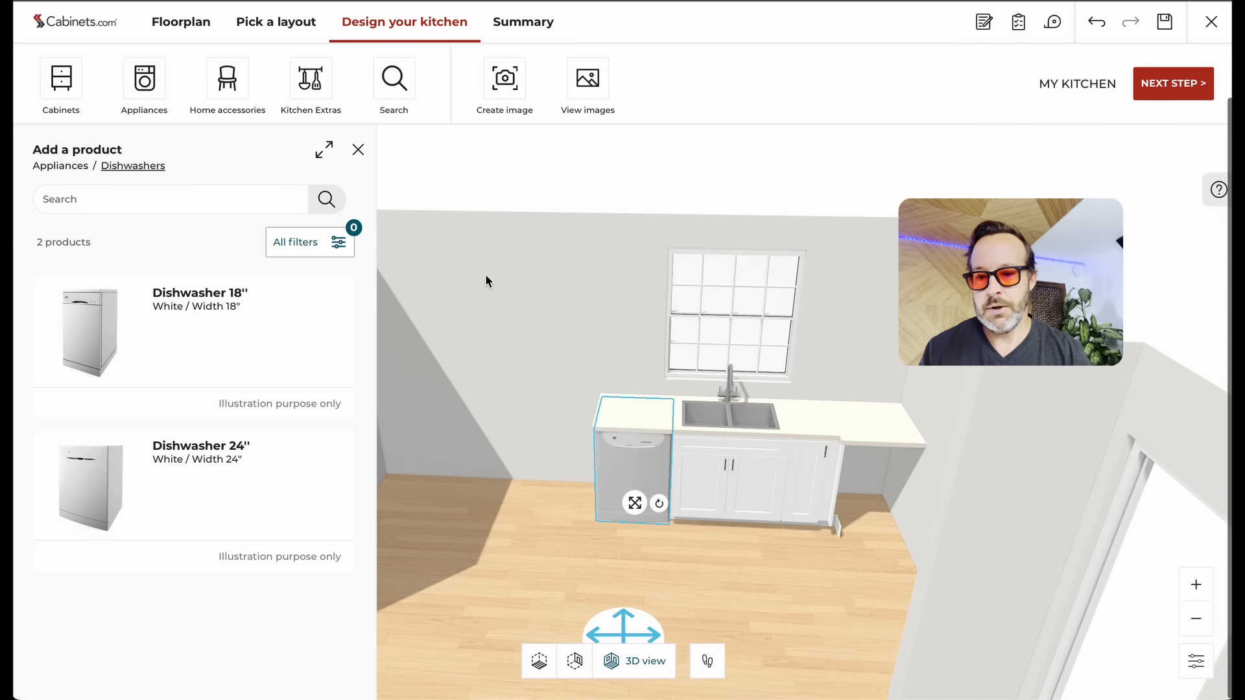
click(358, 150)
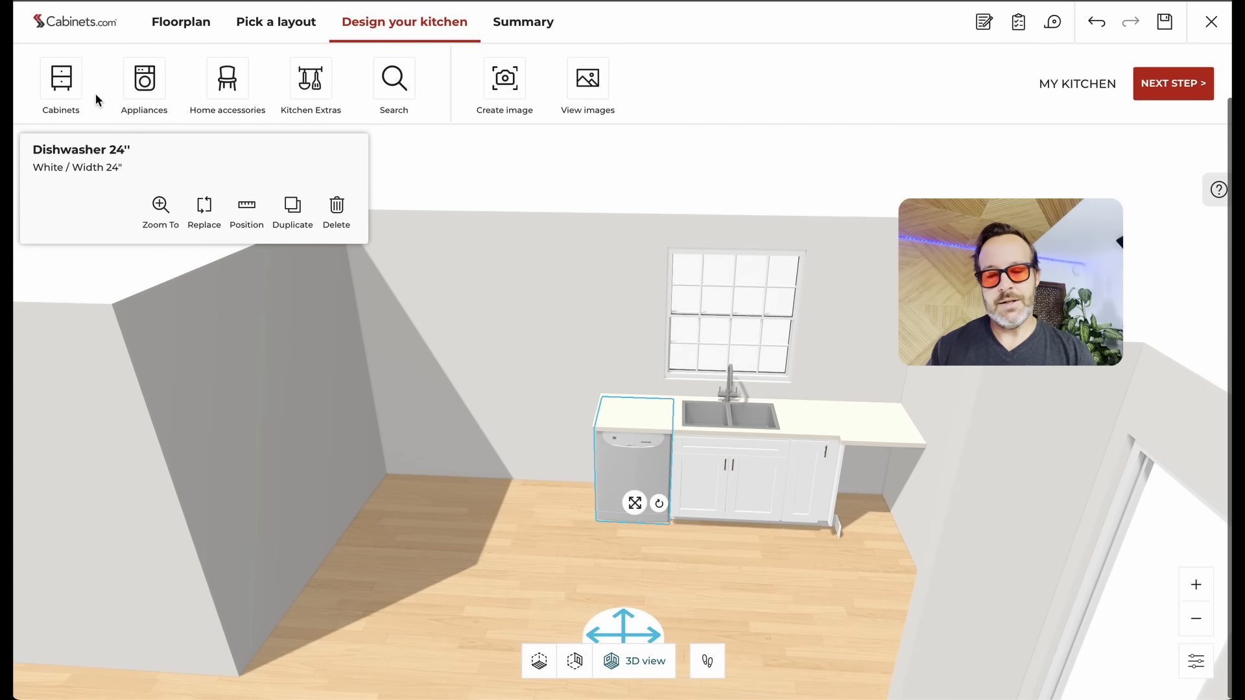
Step: Browse the Drawer Bases among the base cabinets and filter them to a width of 18
click(61, 81)
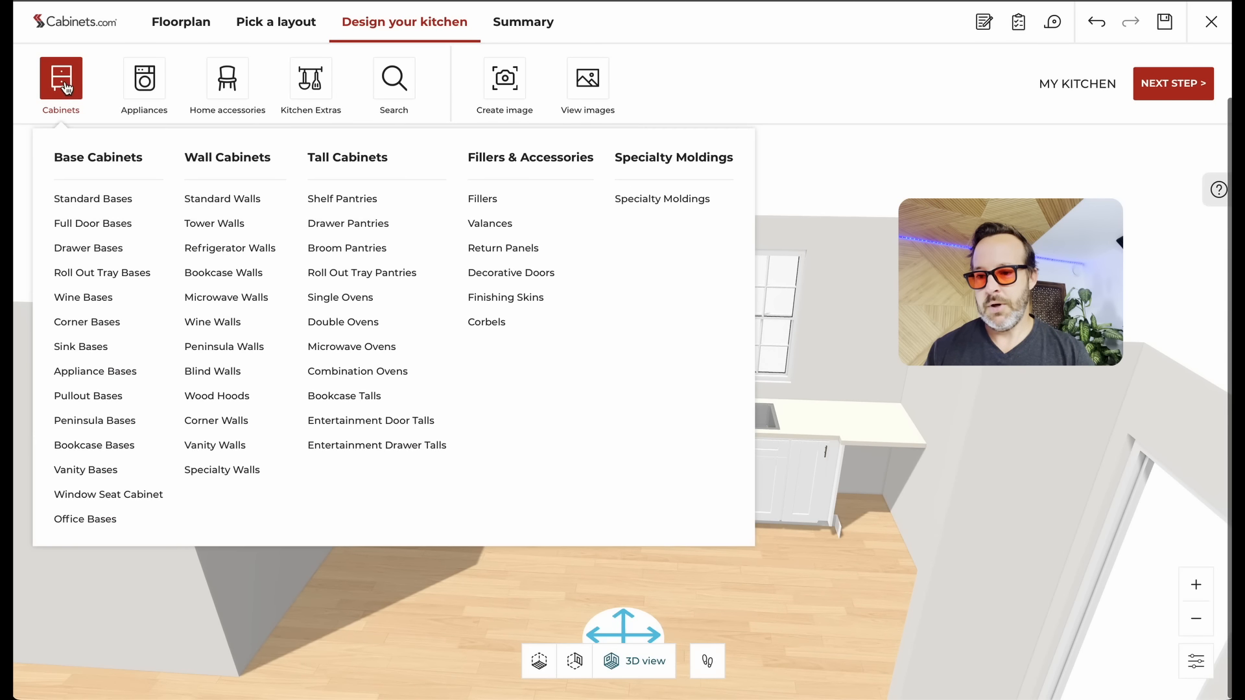
click(83, 252)
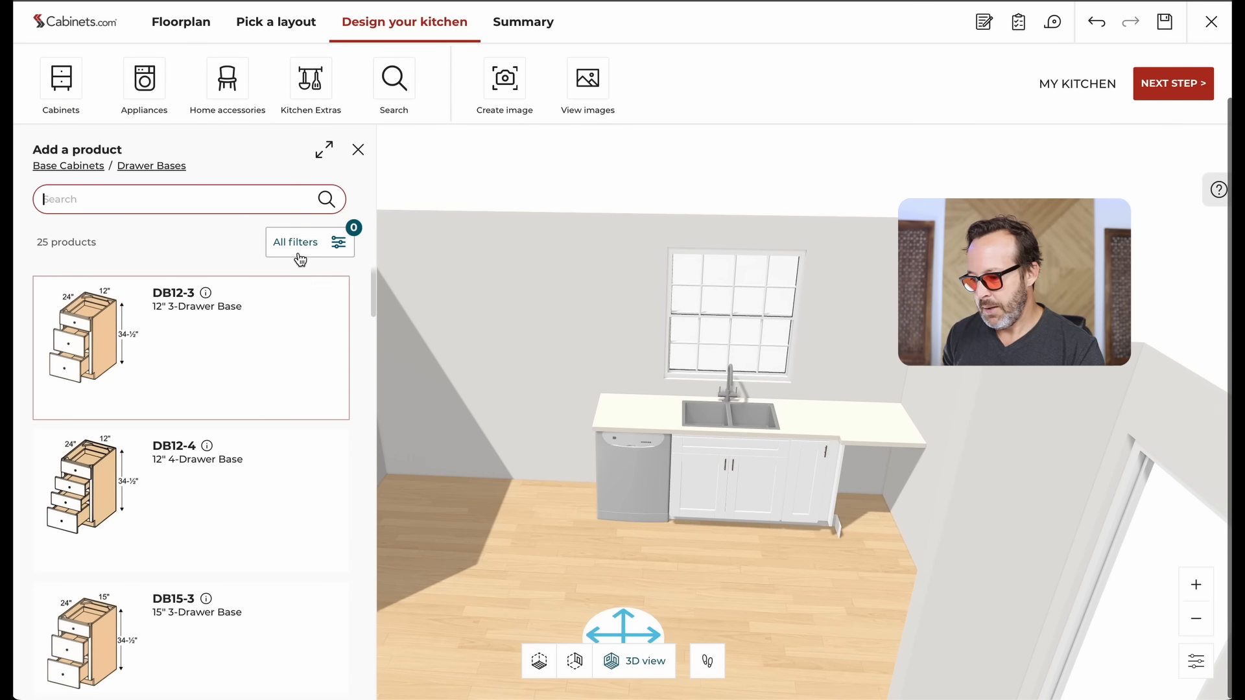
click(300, 256)
click(431, 361)
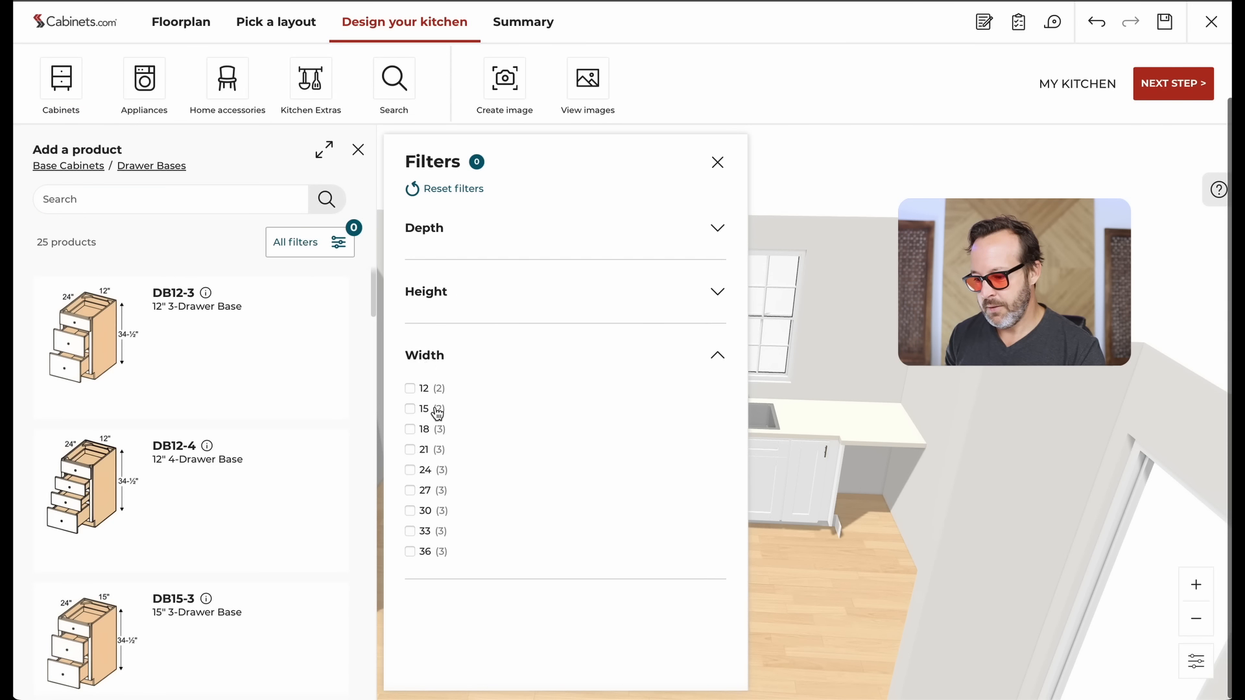
click(411, 429)
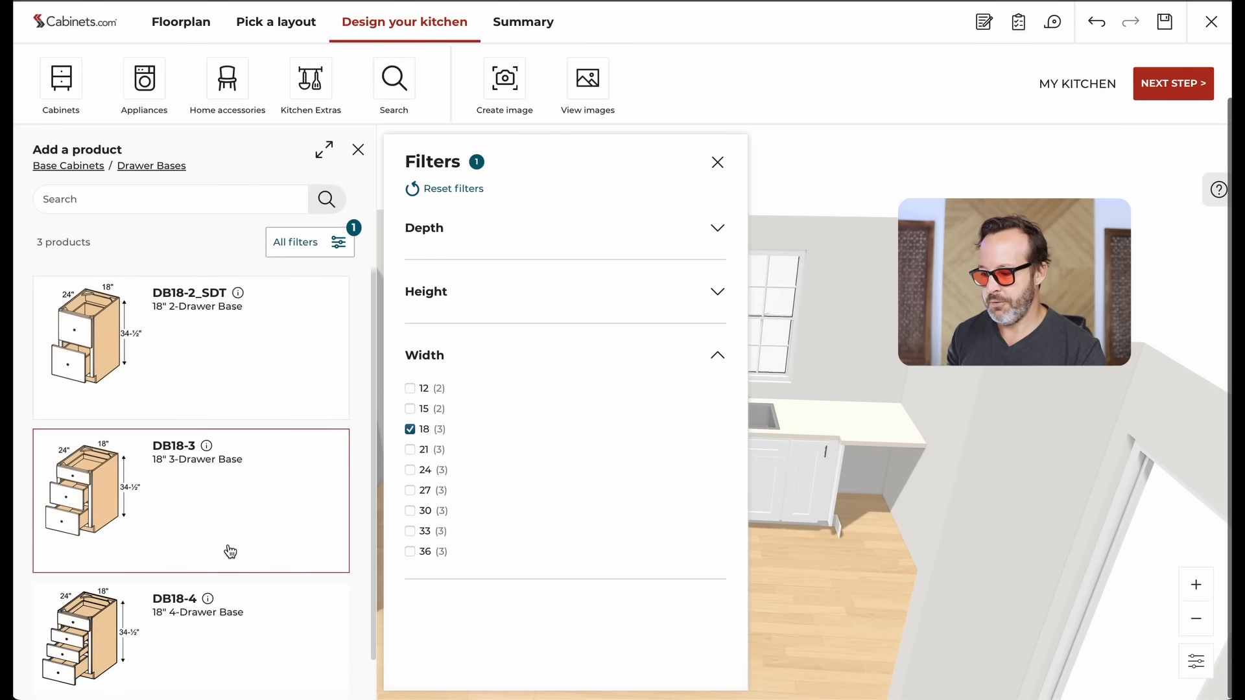
Step: Place a DB18-4 four-drawer base on the window wall against the free side of the dishwasher
scroll(230, 551, down, 1)
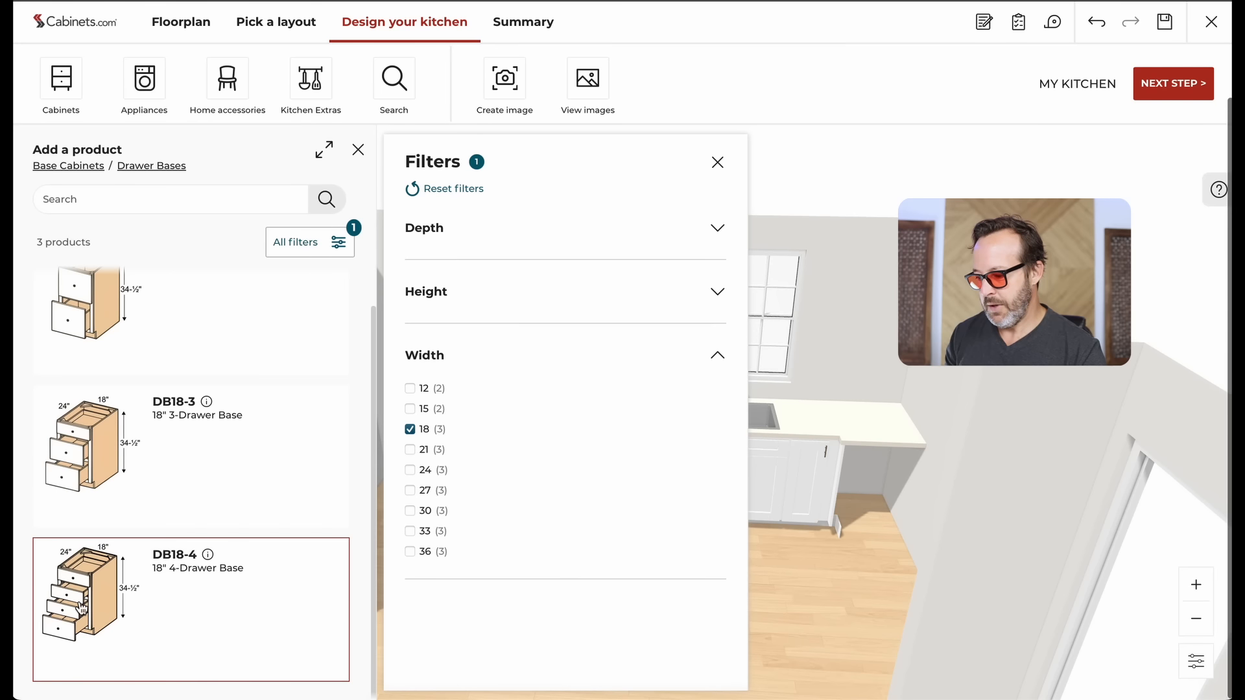
drag(81, 608, 580, 485)
click(569, 542)
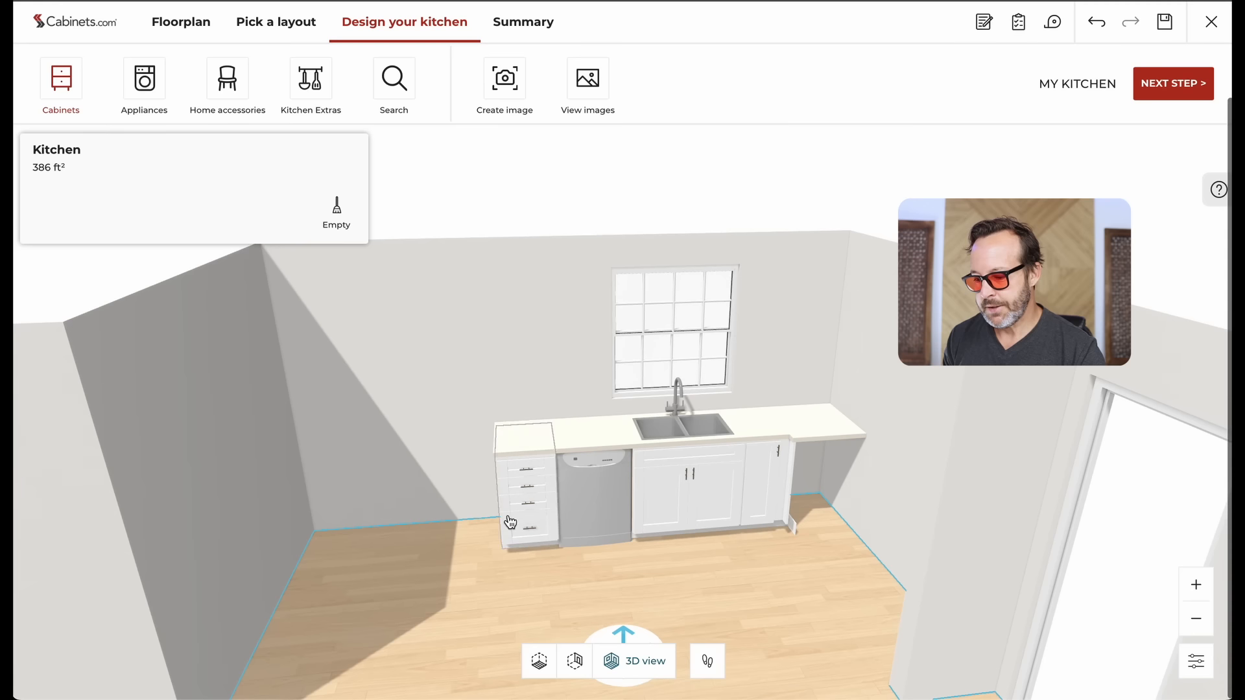
Step: Browse the fridges by width and place a French-door refrigerator beside the four-drawer base
click(152, 96)
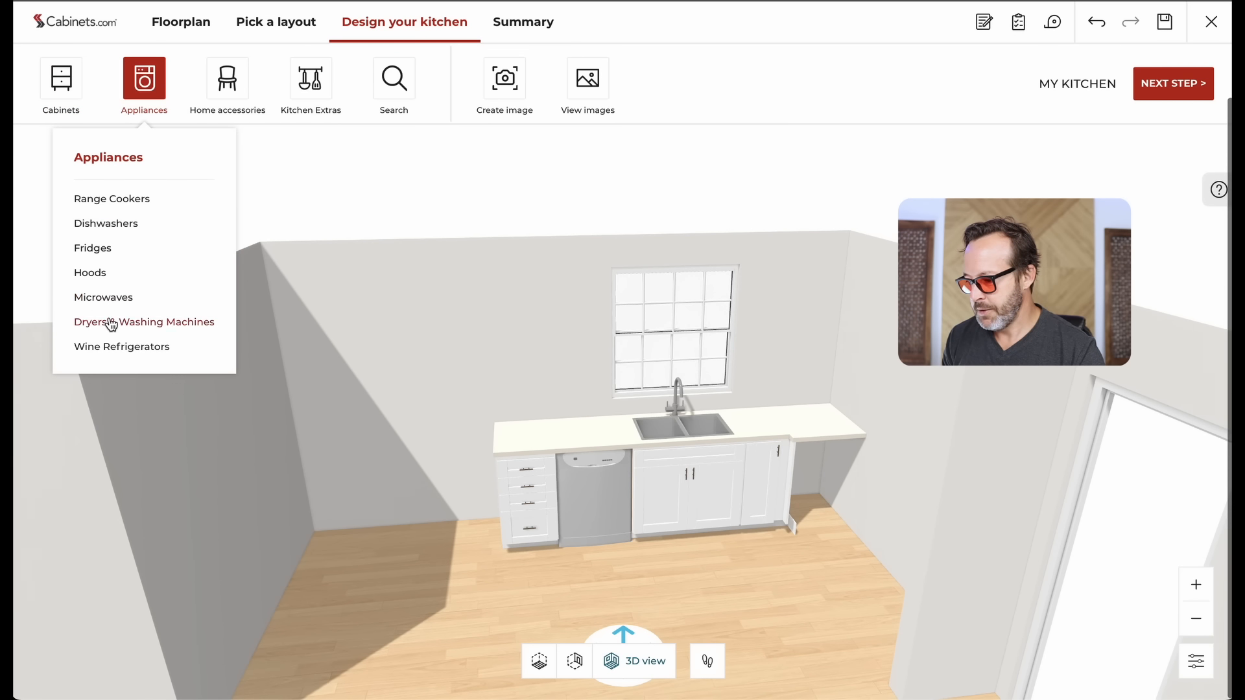
click(95, 250)
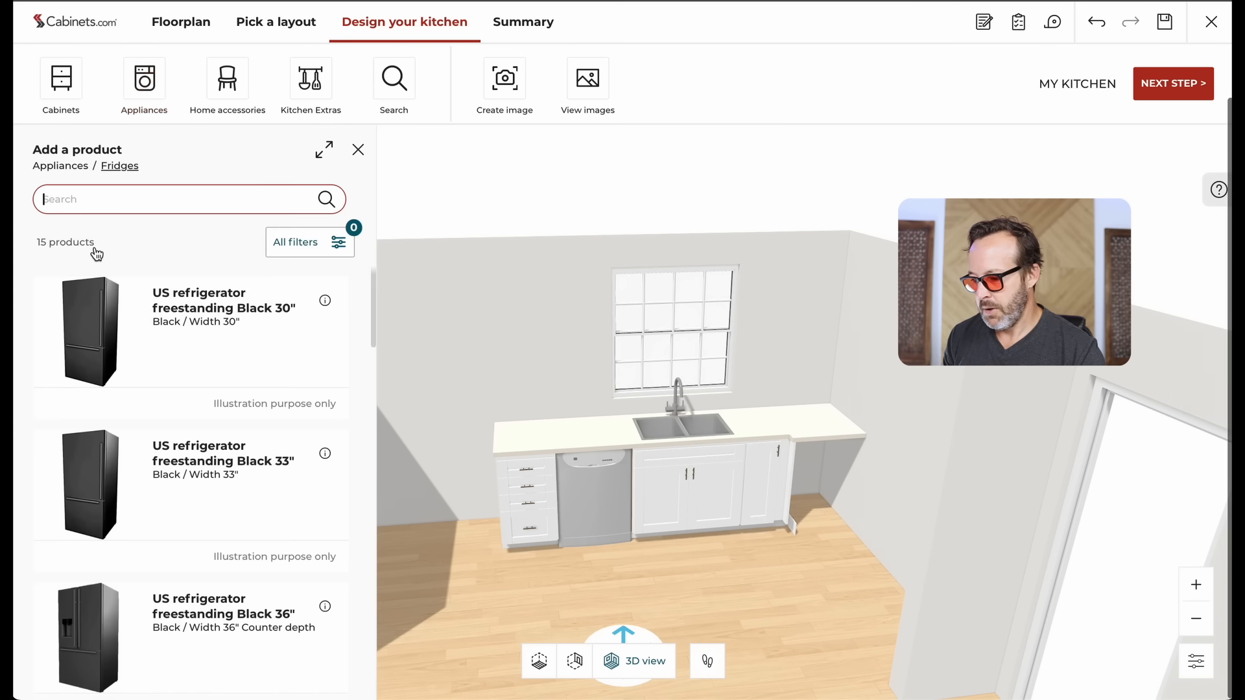
click(317, 248)
click(432, 363)
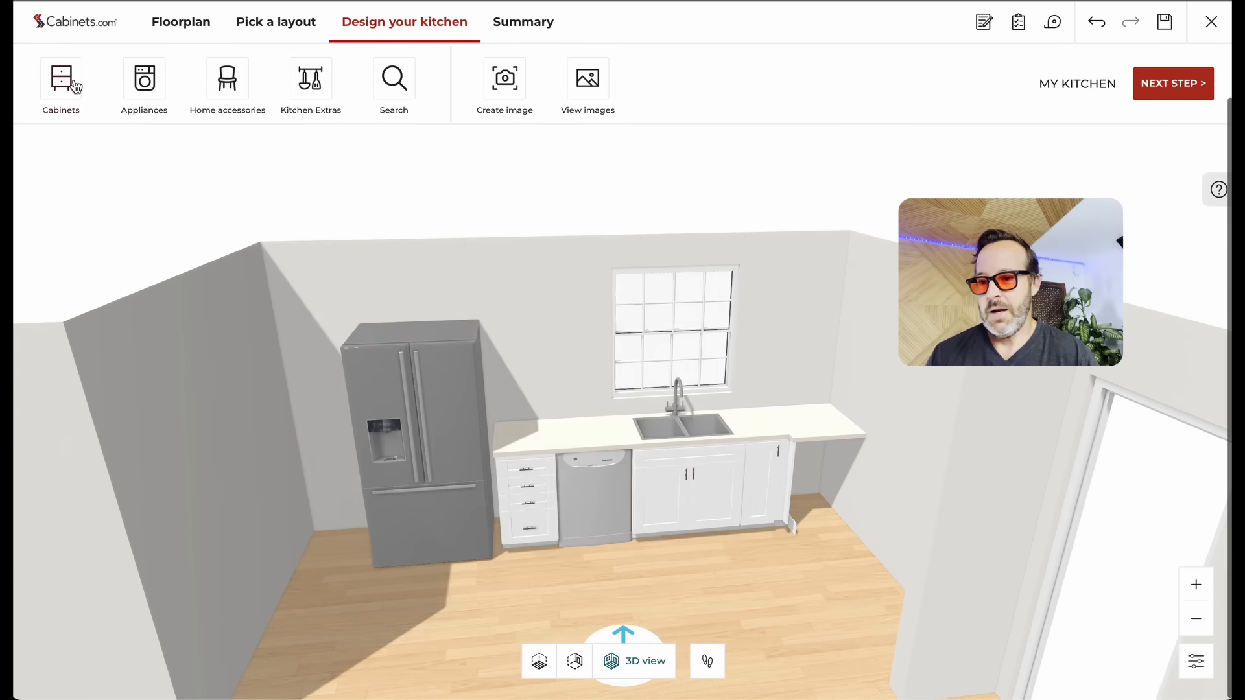
Step: Browse the Return Panels among the fillers and accessories and filter them to a height of 90
click(61, 77)
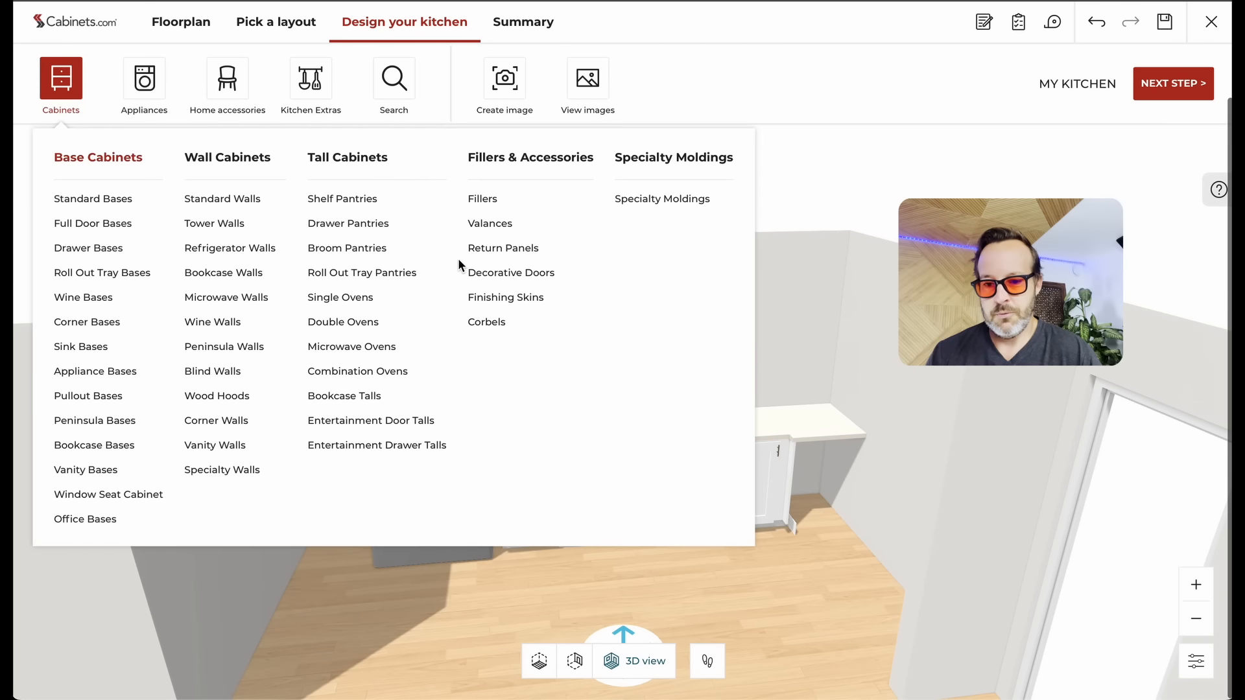
click(503, 249)
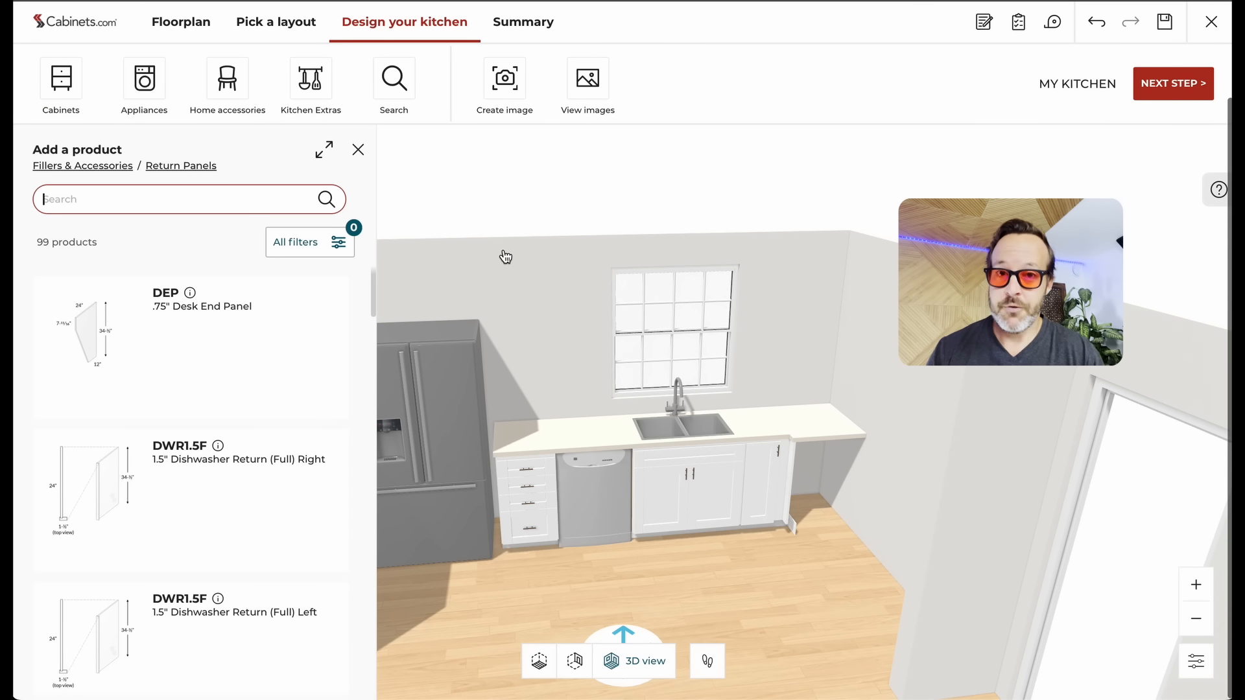
click(300, 243)
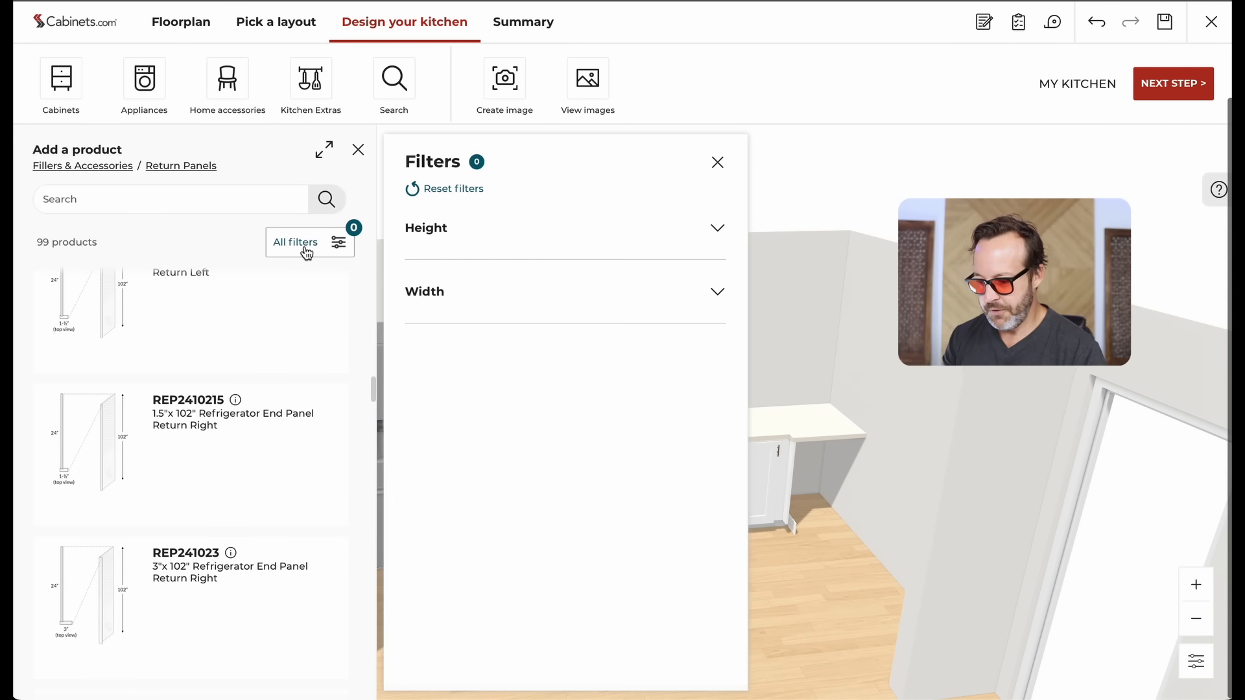
click(434, 230)
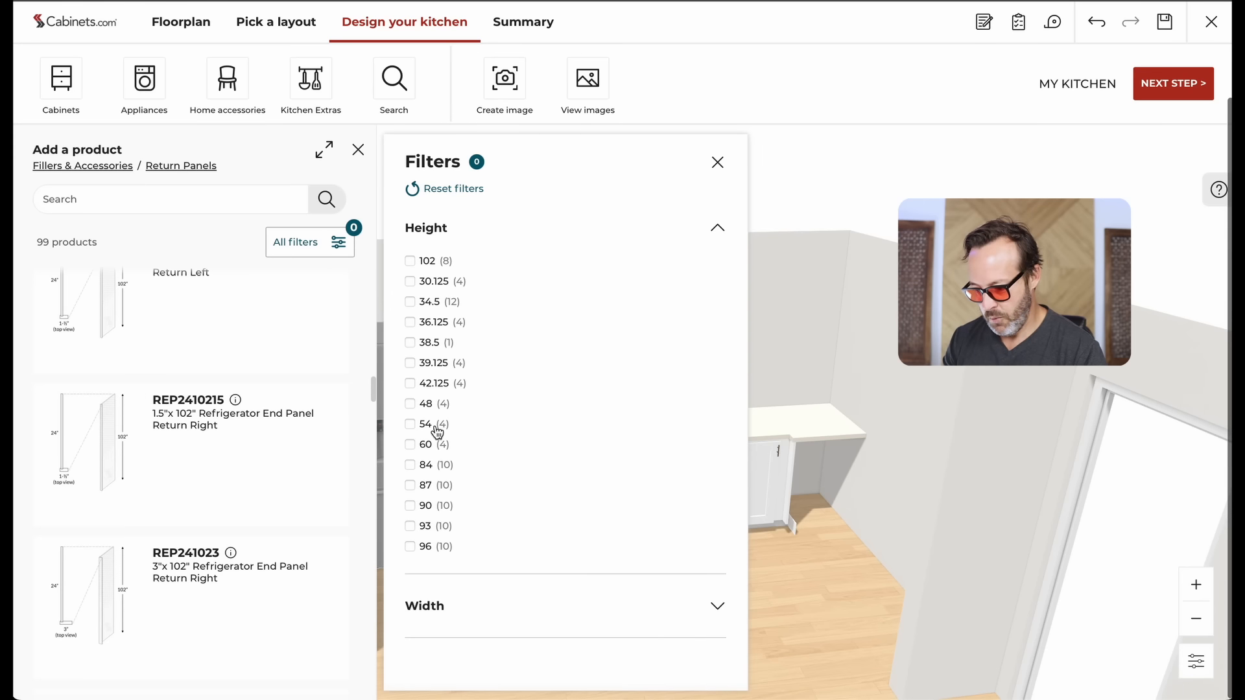
click(410, 505)
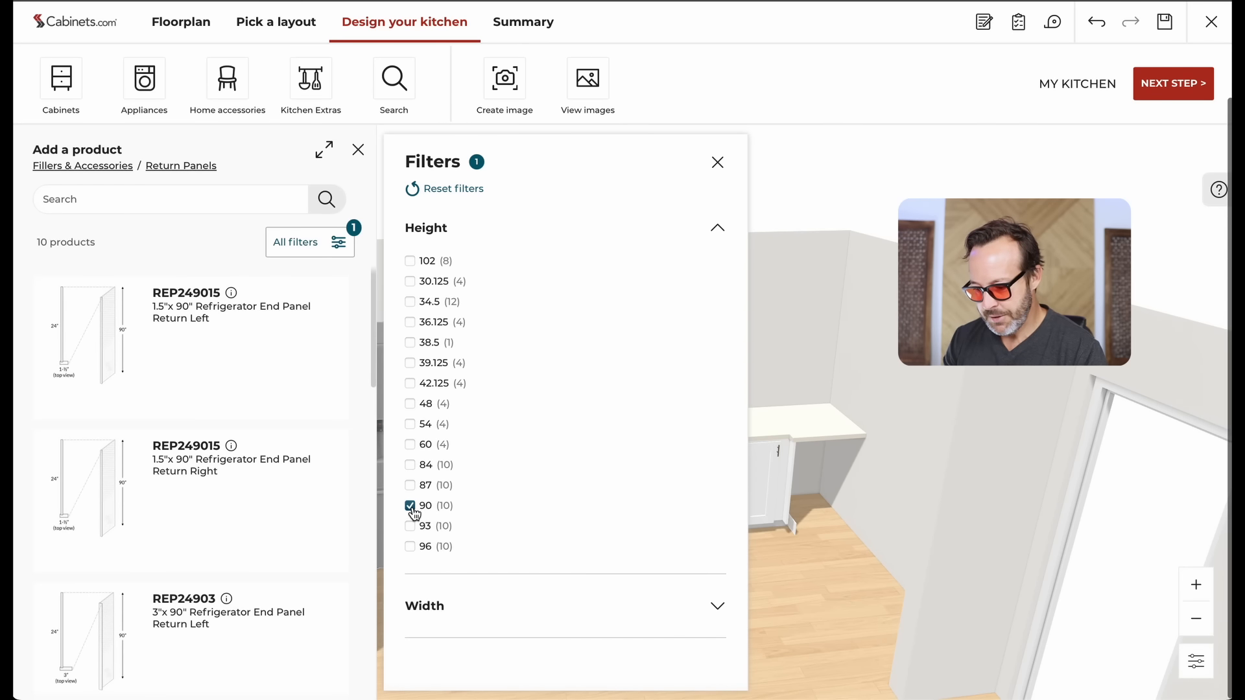
Step: Place the REP249015 1.5" x 90" Refrigerator End Panel Return Right between the refrigerator and the four-drawer base
drag(189, 472, 503, 521)
click(487, 570)
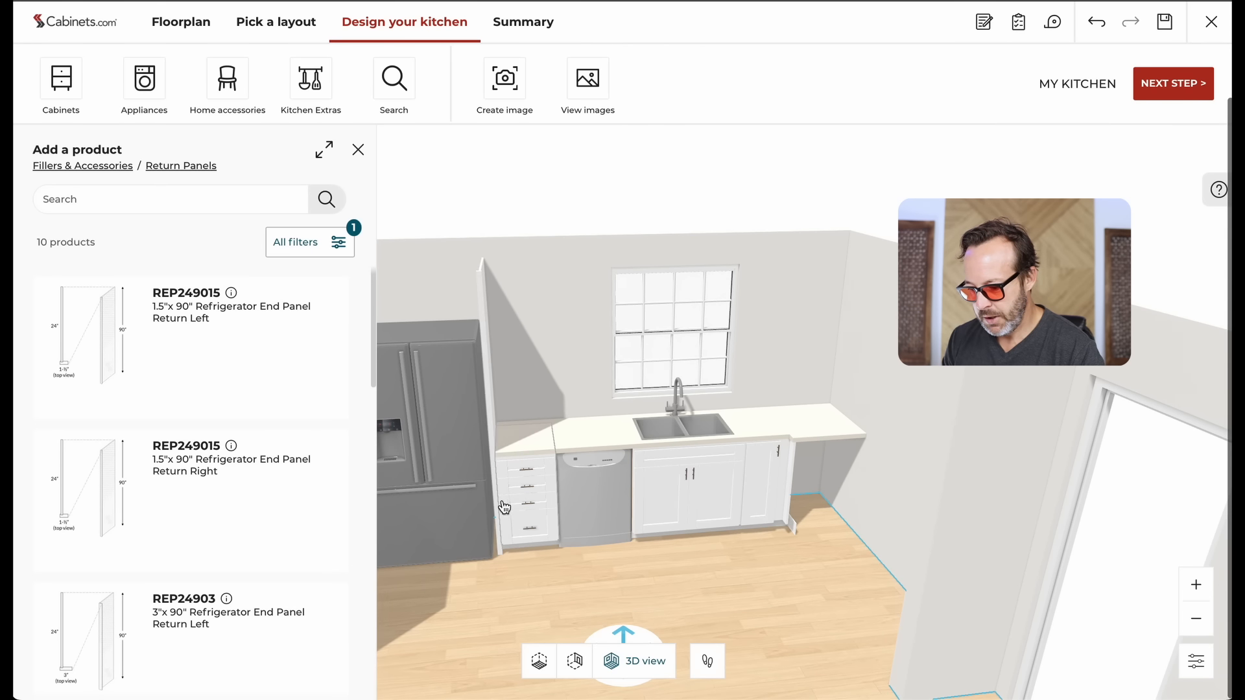
click(493, 433)
drag(492, 427, 490, 426)
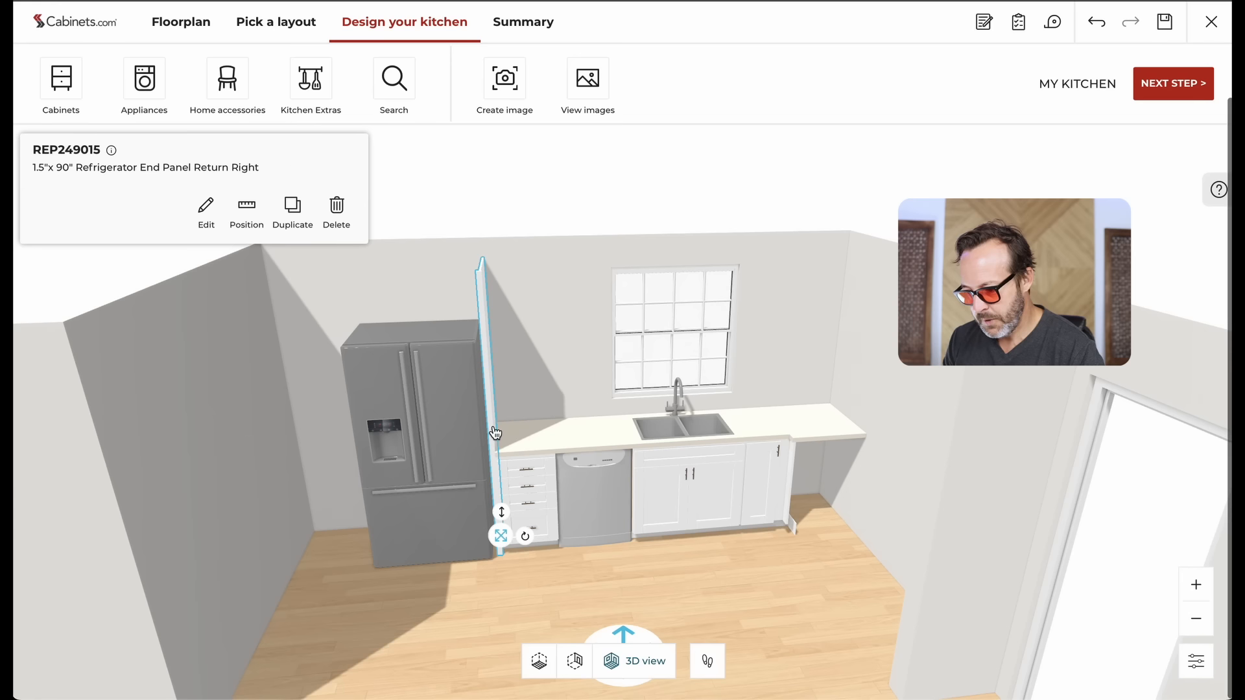
Step: Browse the Refrigerator Walls among the wall cabinets and filter them to a width of 36
click(64, 83)
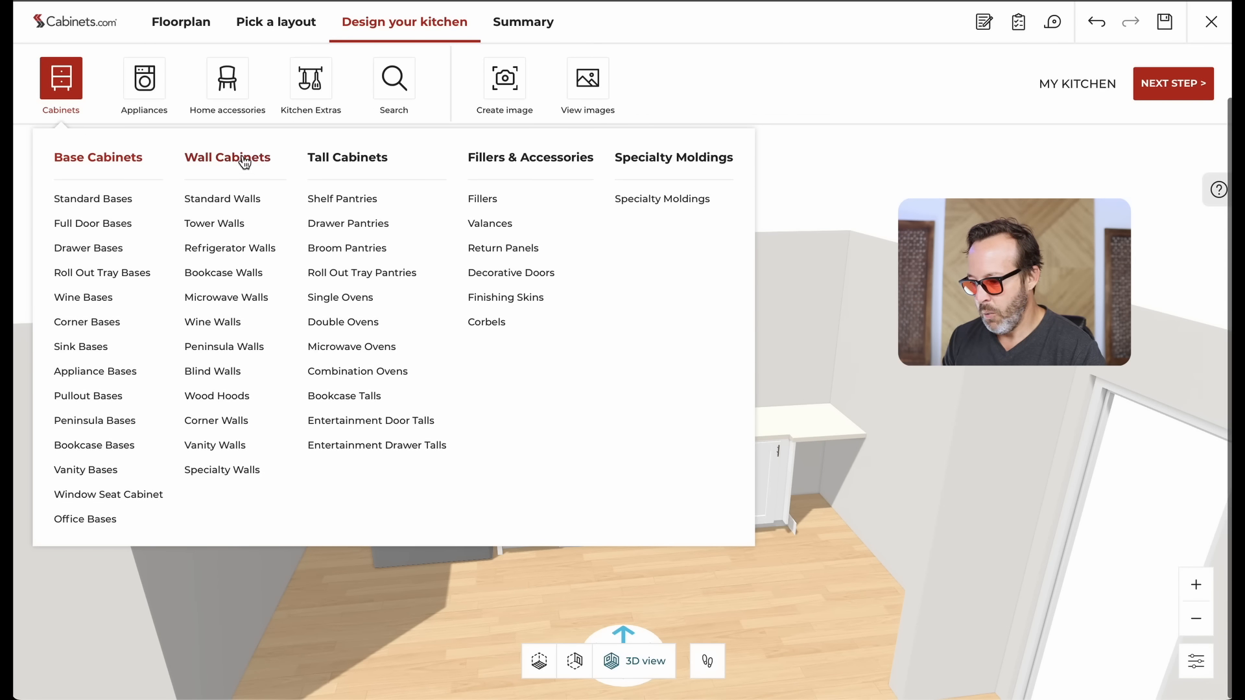
click(224, 248)
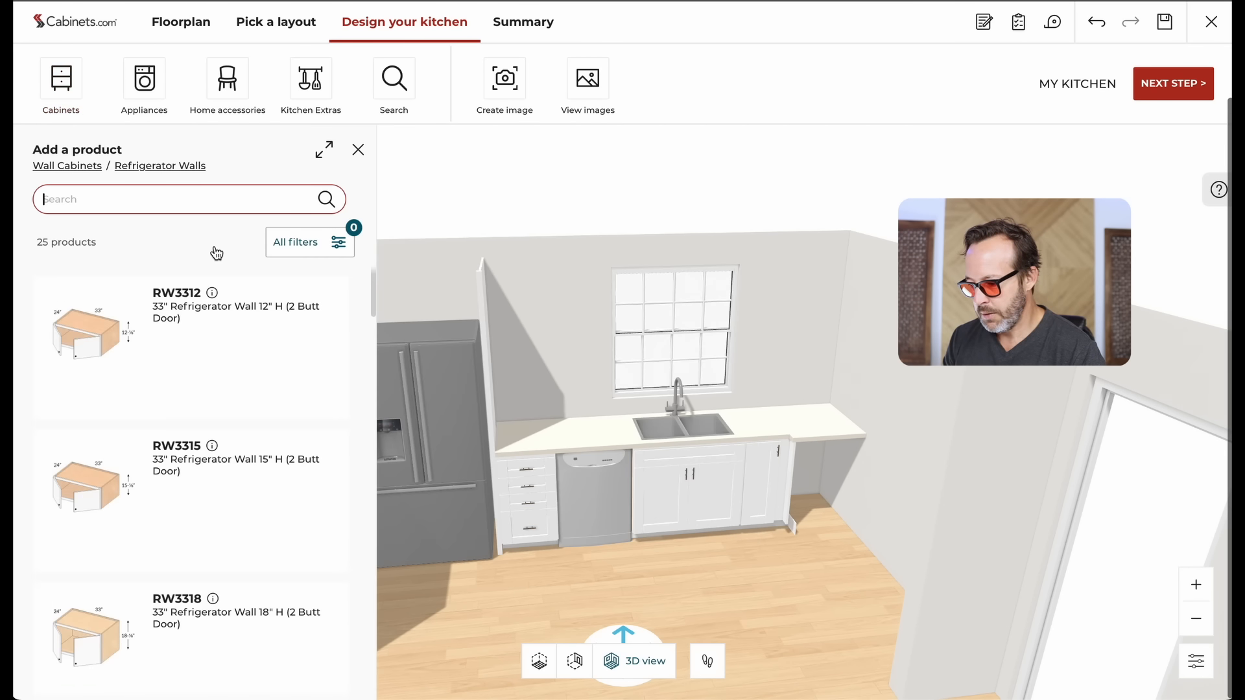
click(302, 252)
click(446, 369)
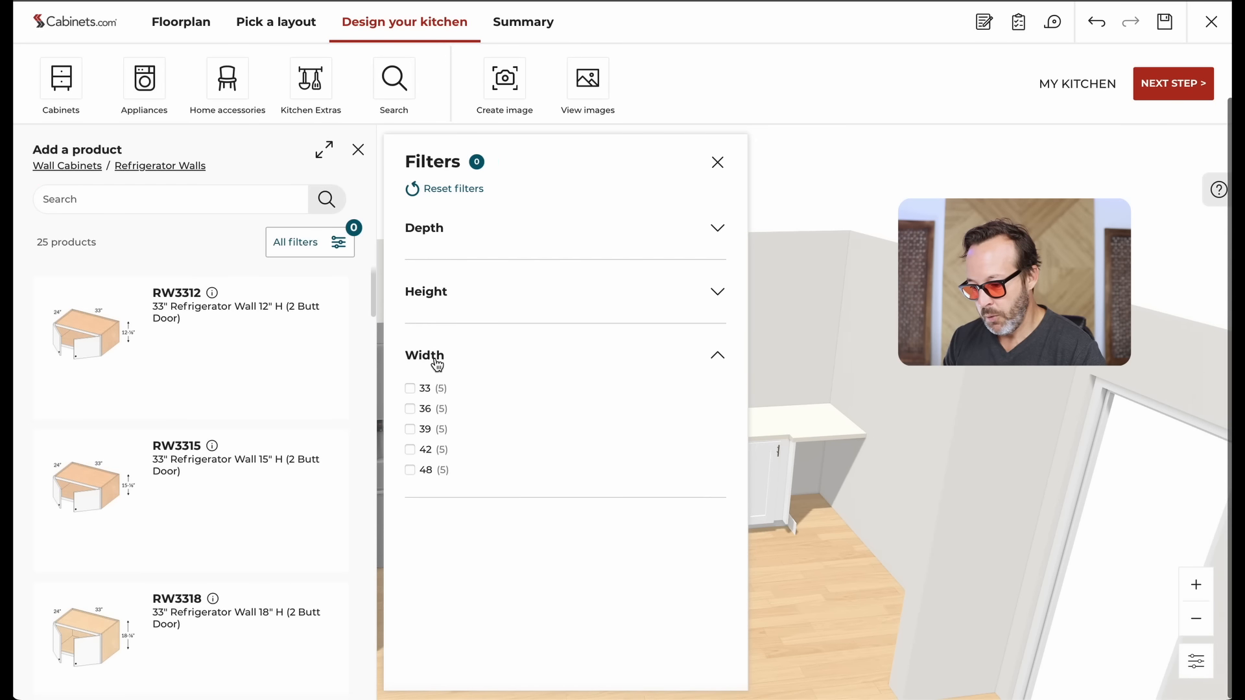
click(410, 410)
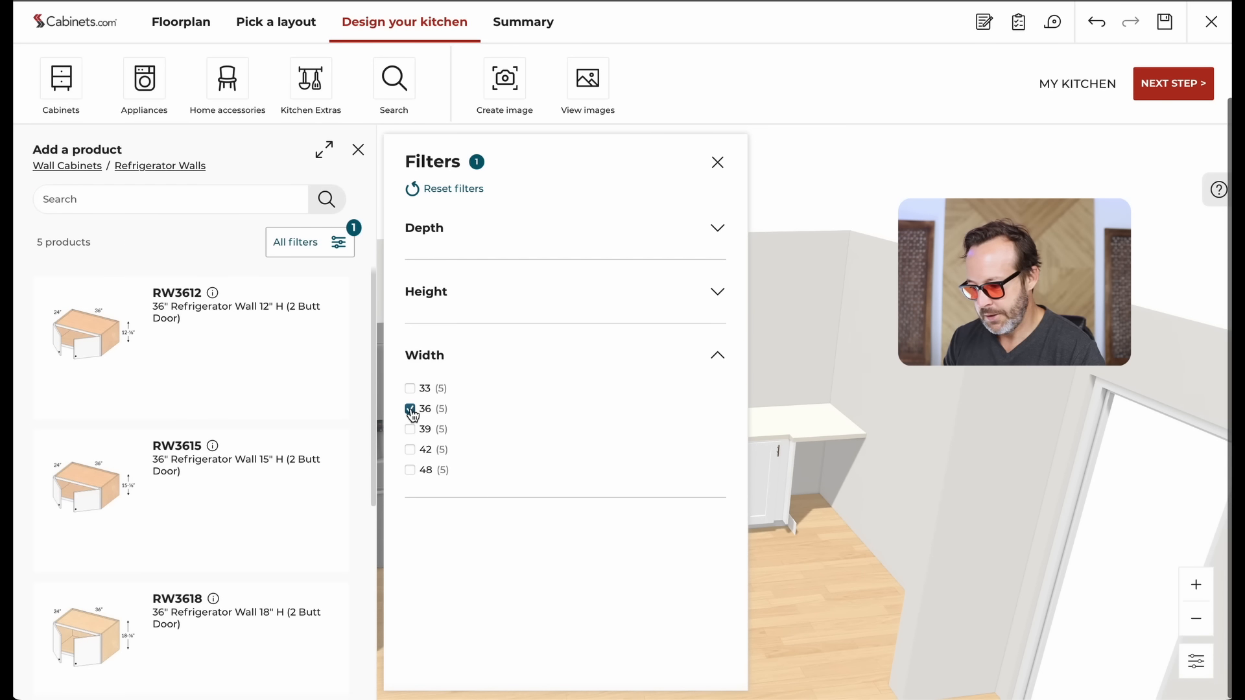
Step: Place an RW3618 refrigerator wall cabinet, 18" high, directly above the refrigerator against the end panel
scroll(216, 378, down, 1)
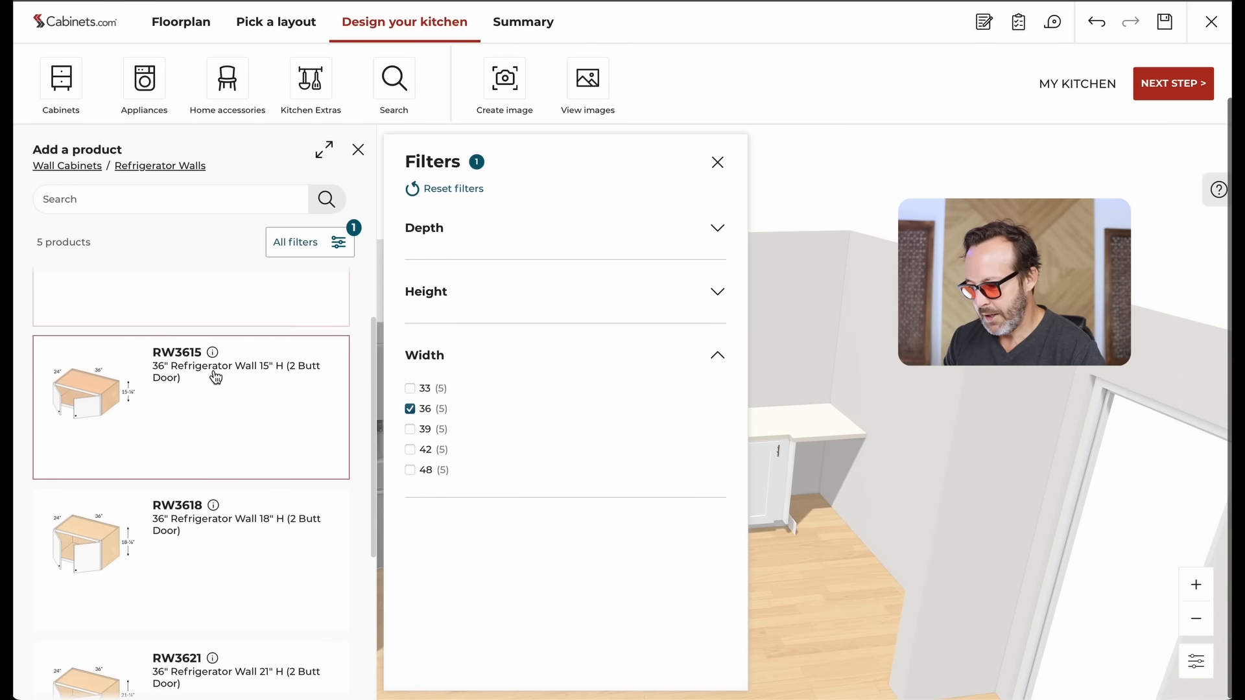
scroll(276, 378, down, 1)
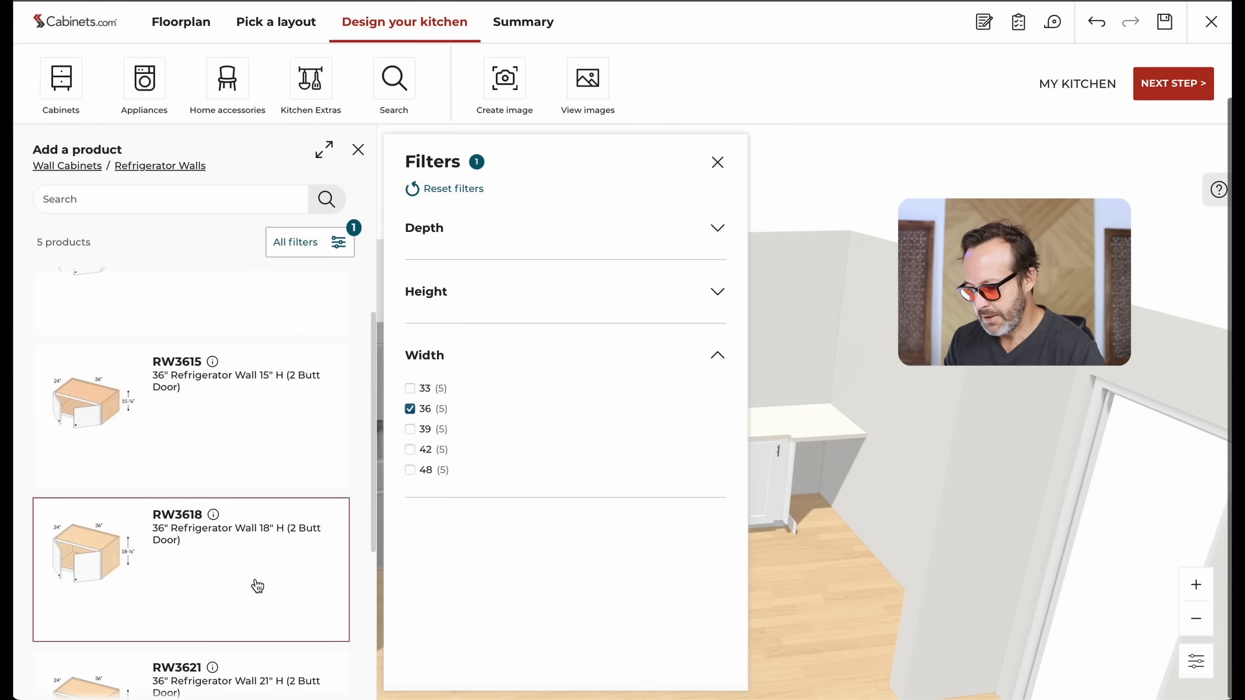
scroll(256, 583, down, 3)
scroll(261, 322, up, 1)
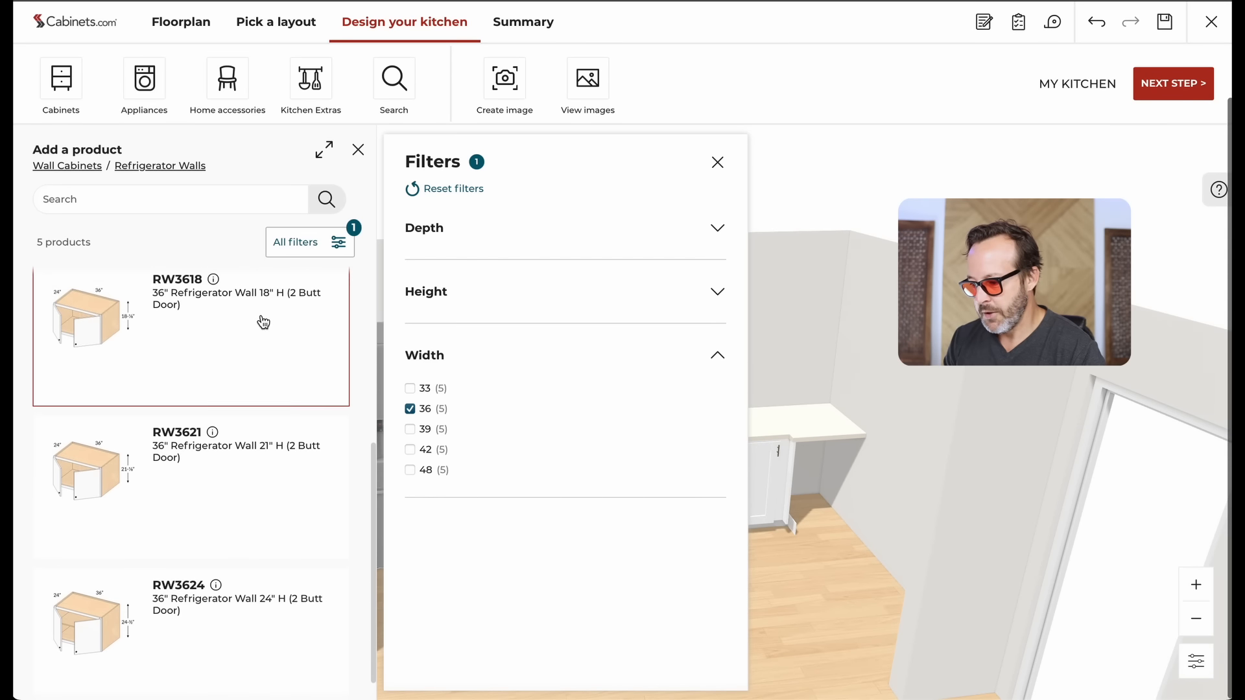
drag(115, 326, 430, 314)
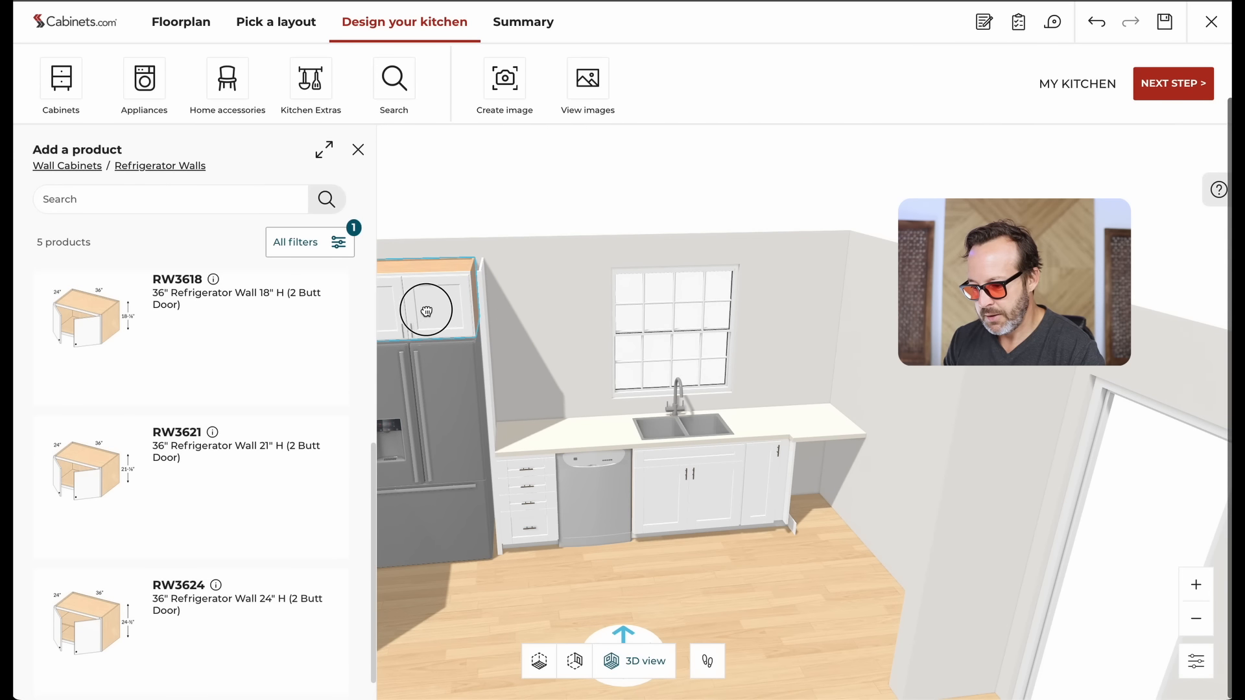
click(357, 150)
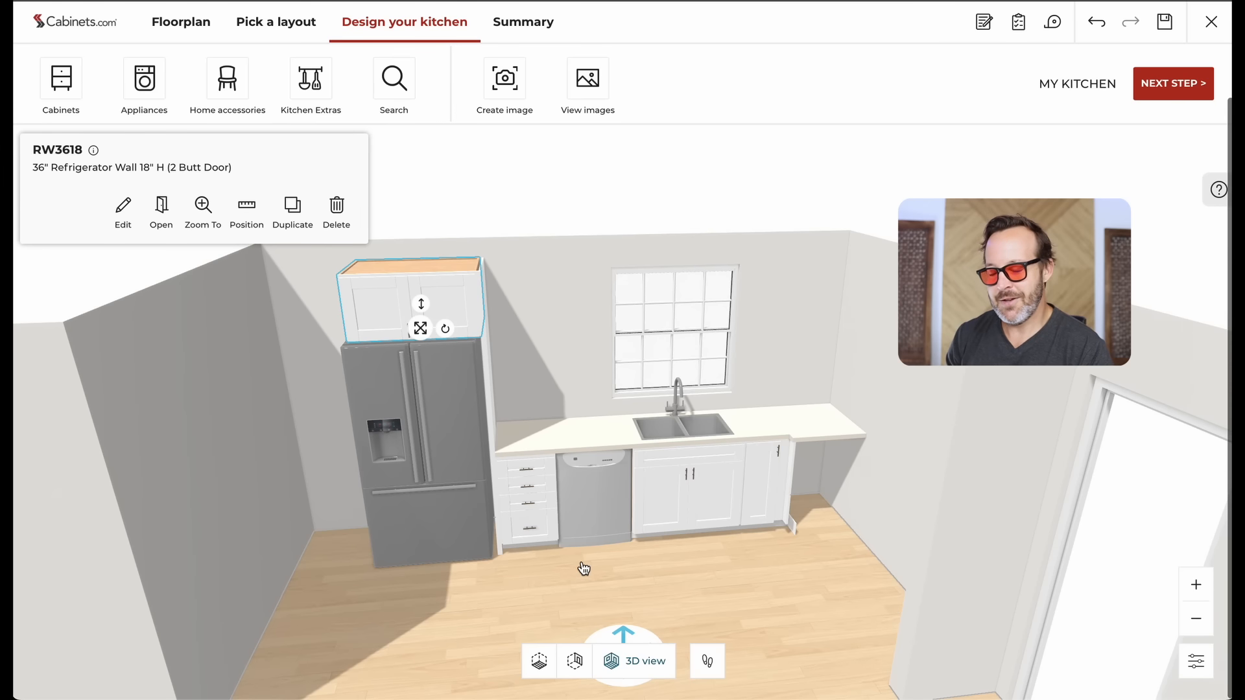
Step: Shift the refrigerator sideways against the end panel so it lines up beneath the RW3618 wall cabinet
drag(624, 634, 414, 637)
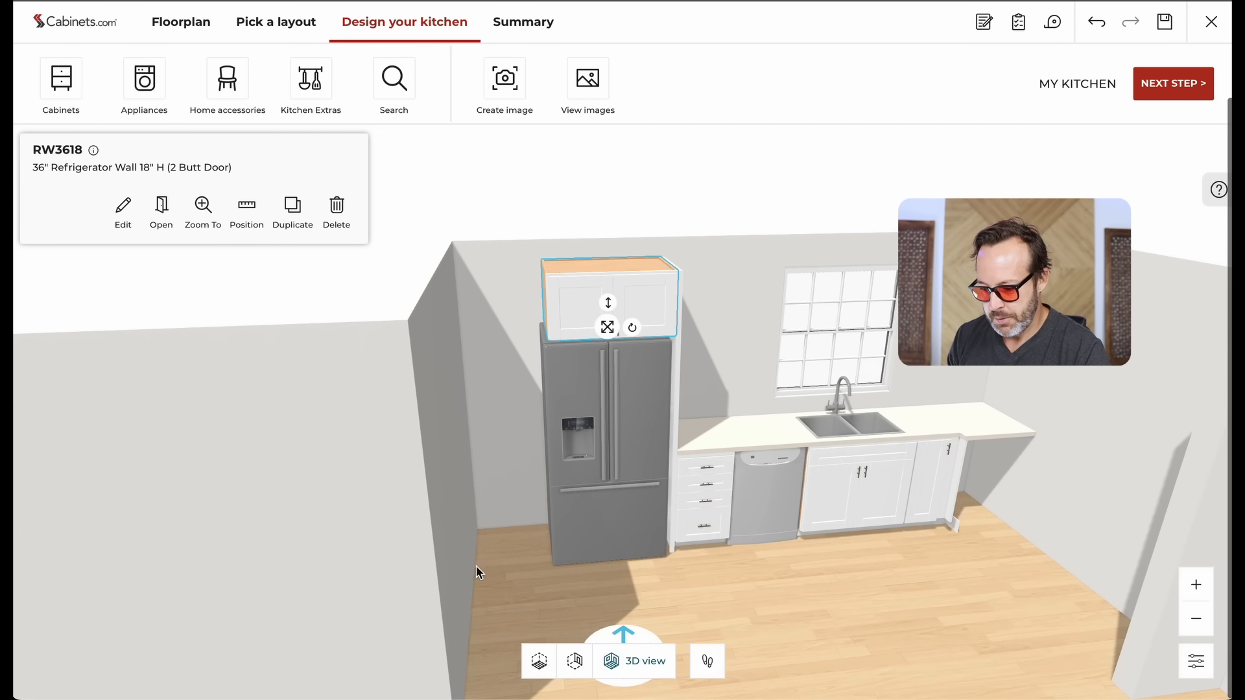
click(611, 472)
drag(611, 471, 617, 467)
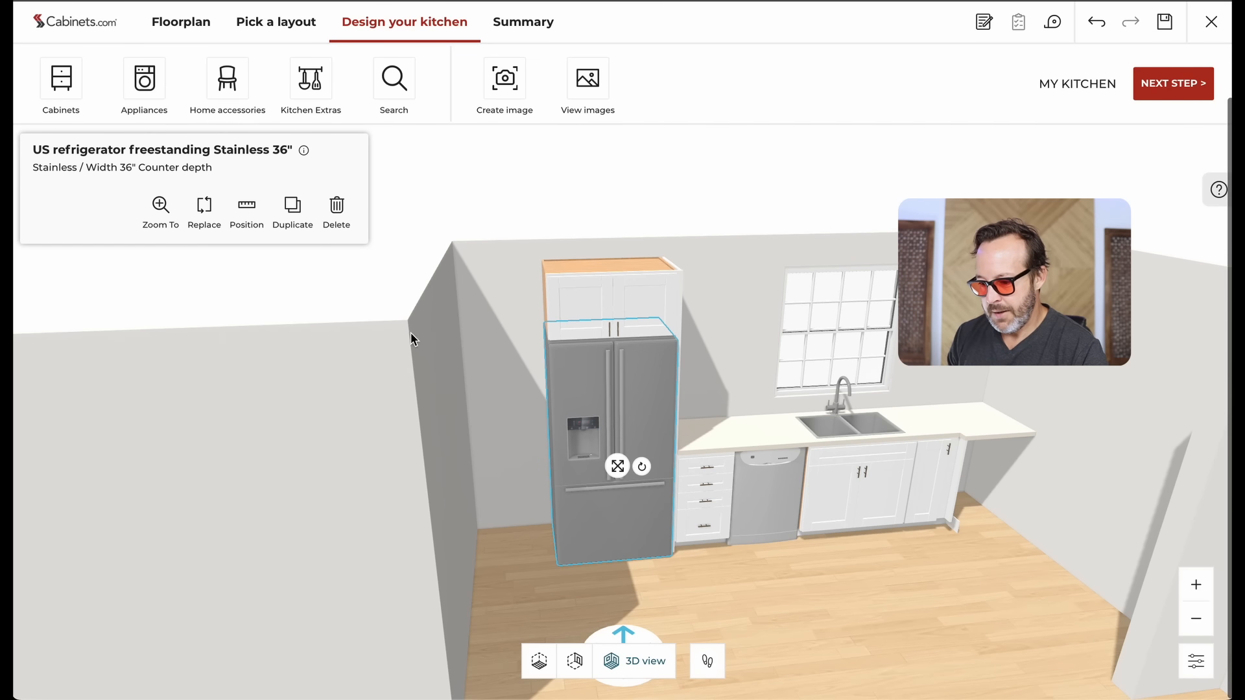
Step: Check the RW3618 refrigerator wall cabinet's distances to the side wall and other surrounding items
click(584, 316)
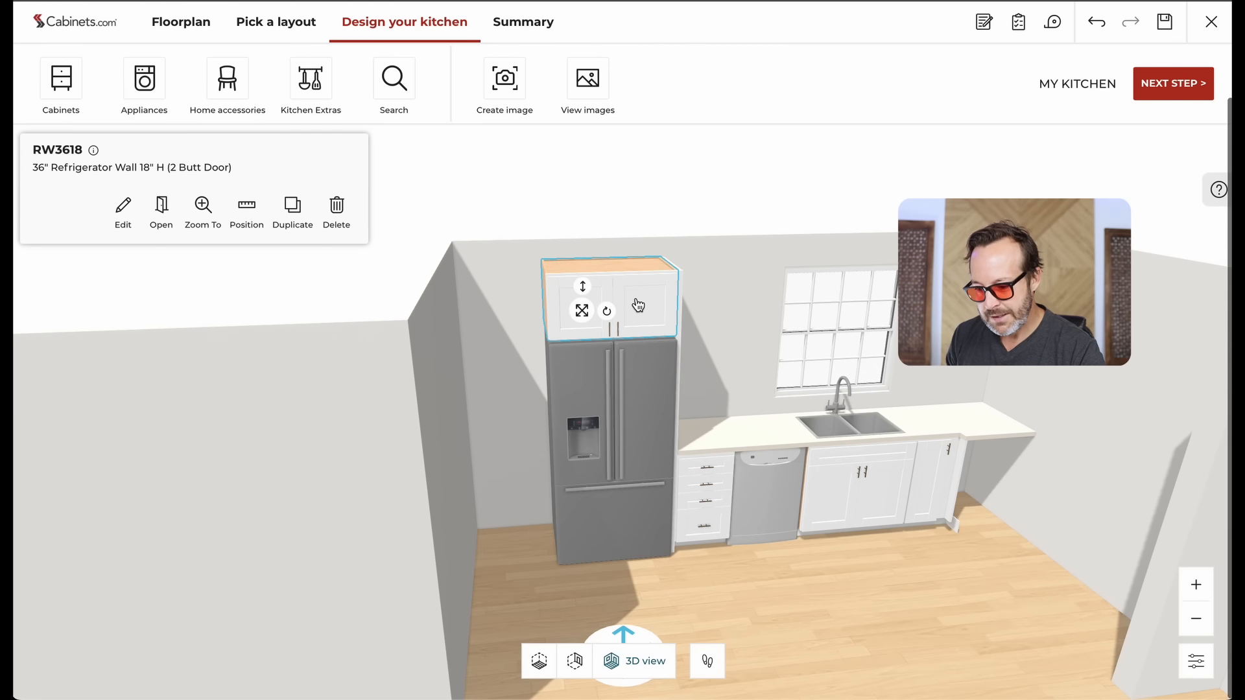
click(248, 214)
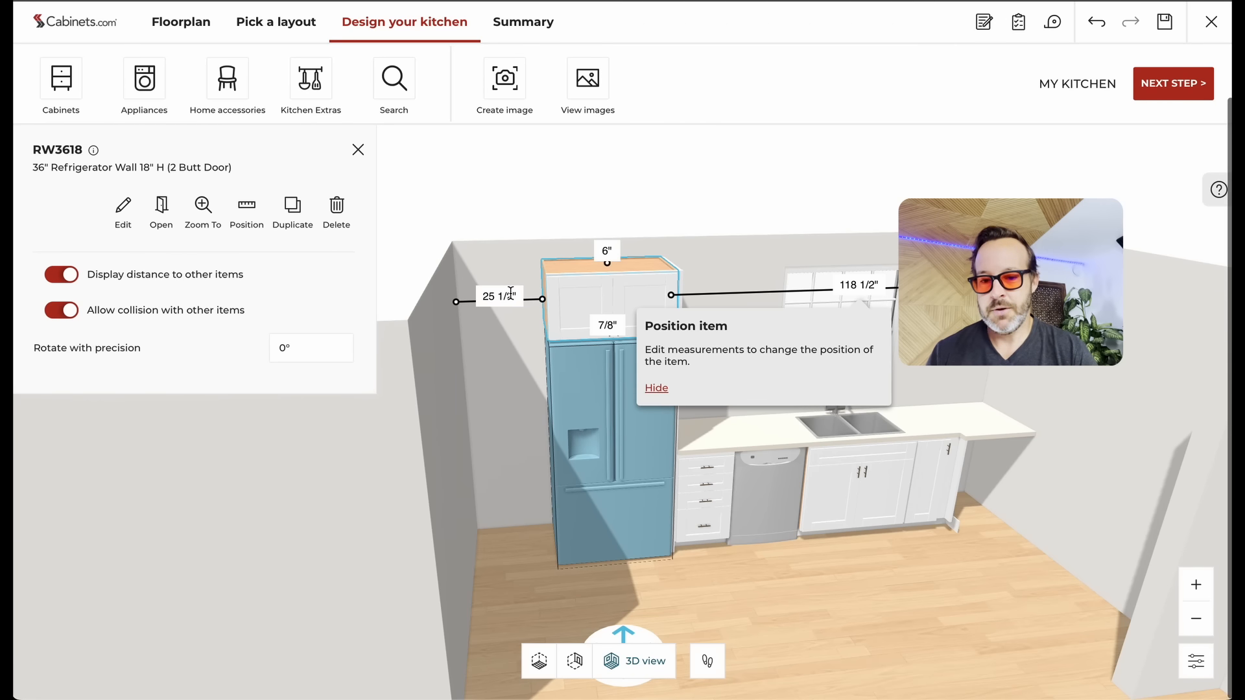
click(499, 366)
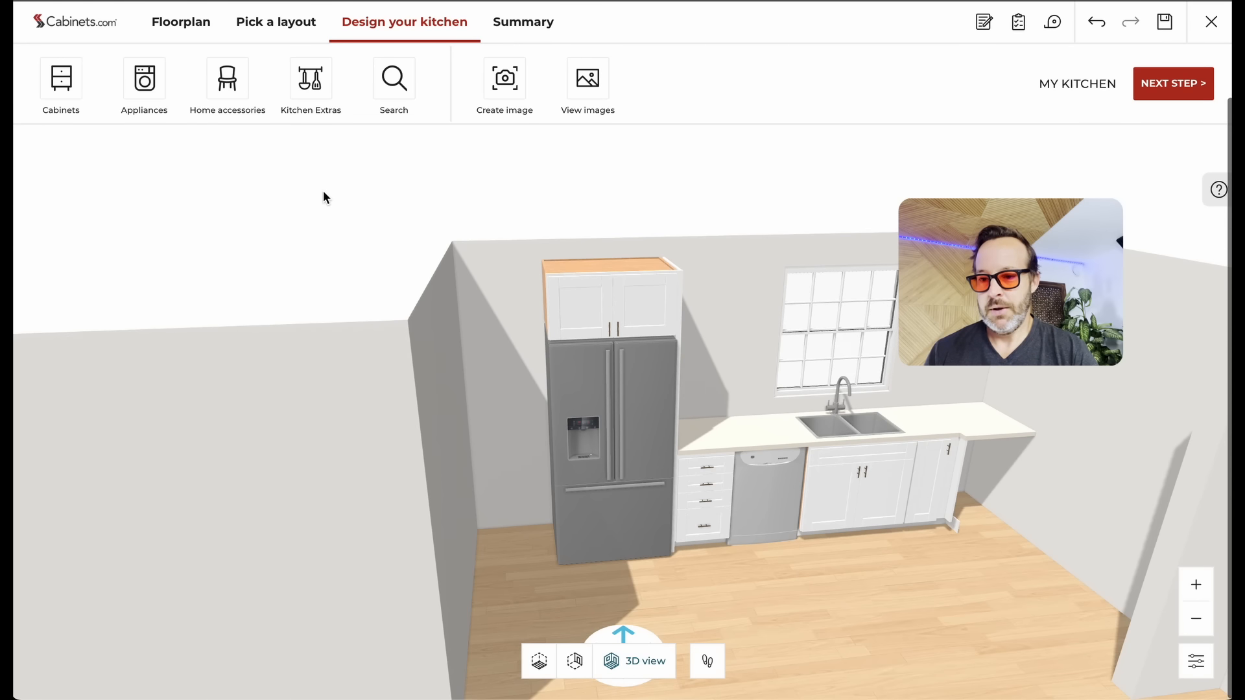
Step: Filter the Drawer Pantries to height 90 and width 24, and place the UTDB242490-Butt between the side wall and the refrigerator
click(62, 81)
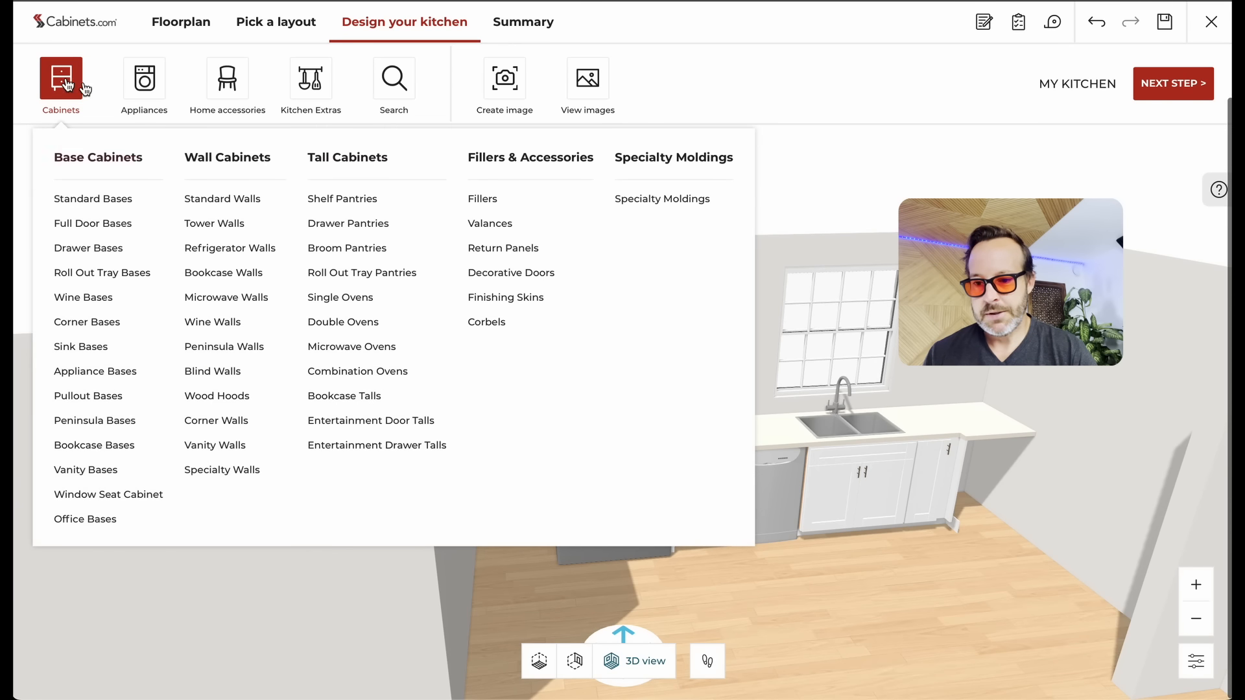
click(347, 224)
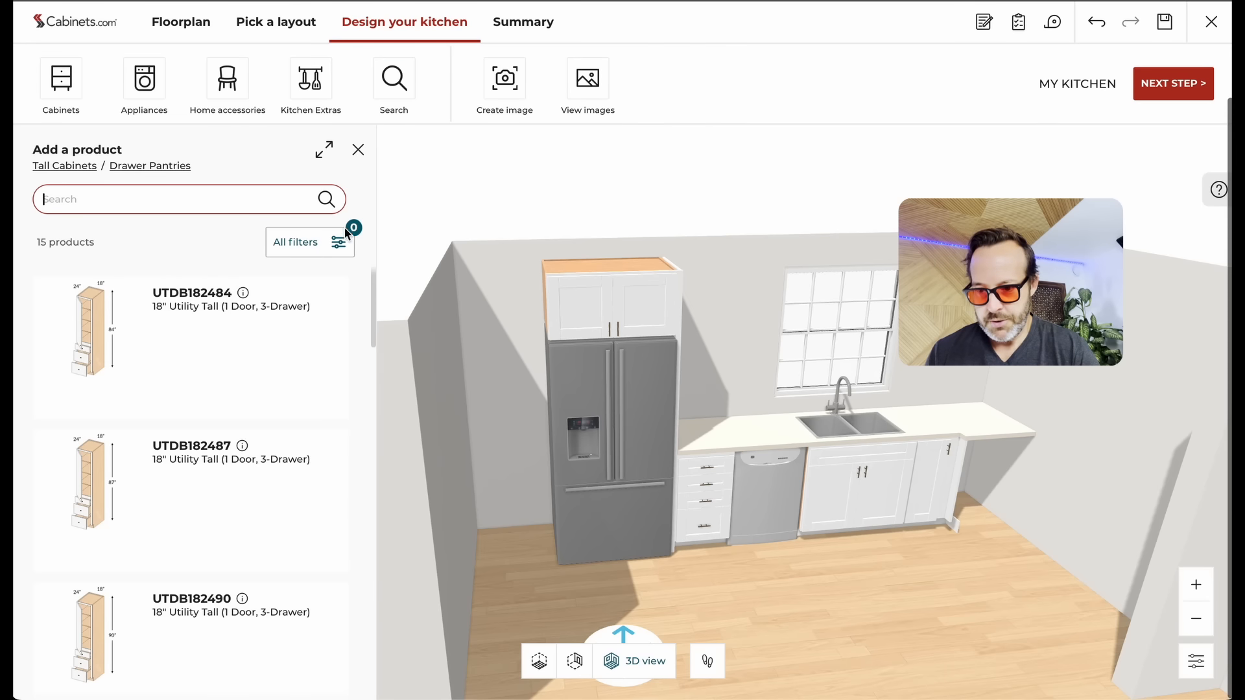
click(311, 249)
click(432, 299)
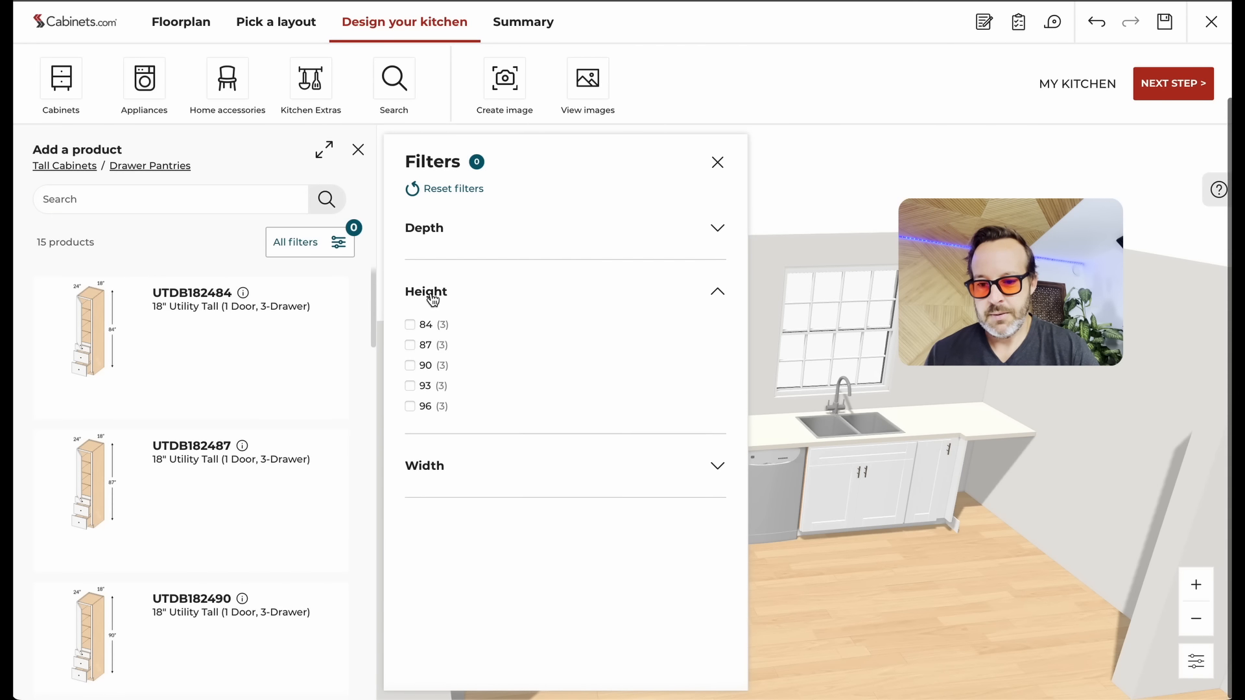
click(411, 366)
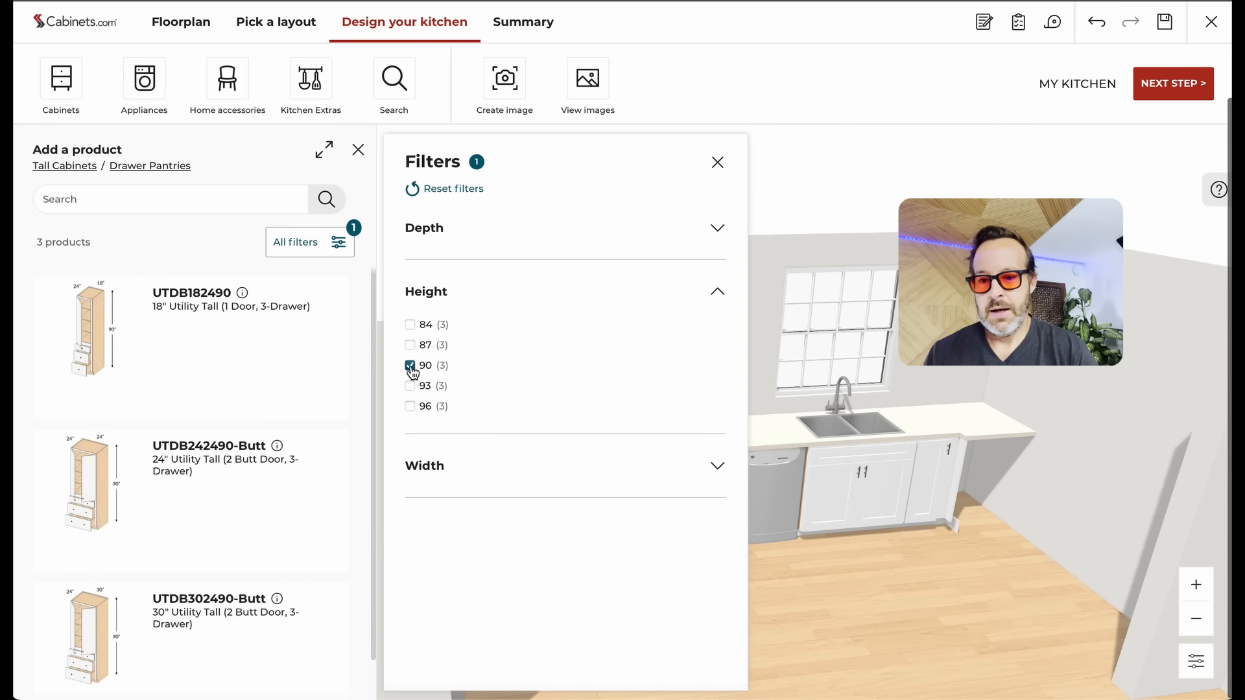
click(426, 468)
click(409, 519)
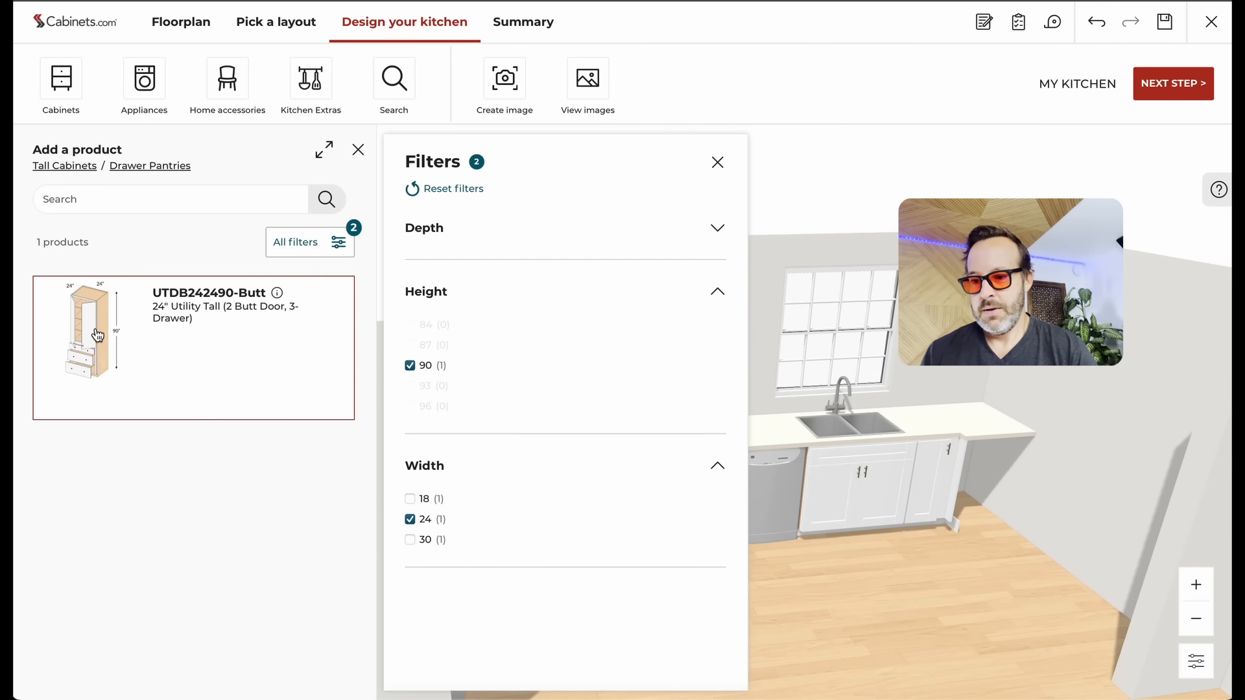
drag(98, 335, 526, 523)
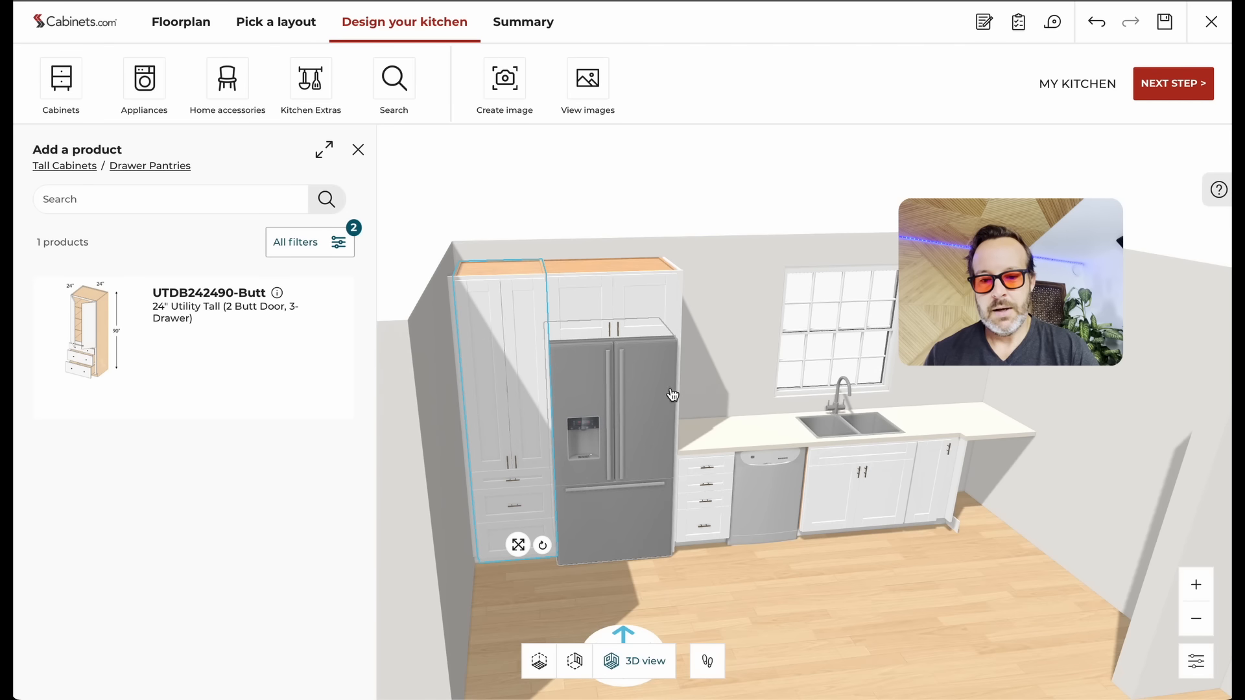
Step: Browse the Standard Walls among the wall cabinets and filter them to a height of 36.125 and a width of 36
scroll(757, 555, down, 4)
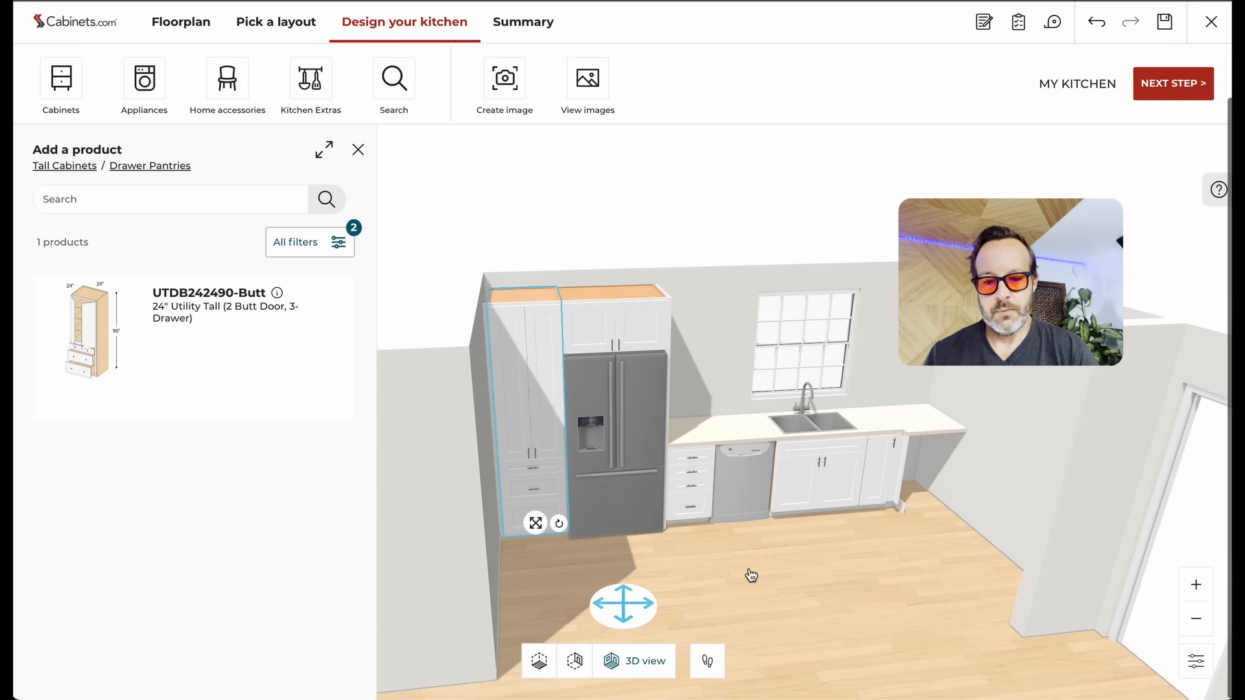
mouse_move(749, 569)
mouse_down()
mouse_move(764, 547)
mouse_move(734, 556)
mouse_up()
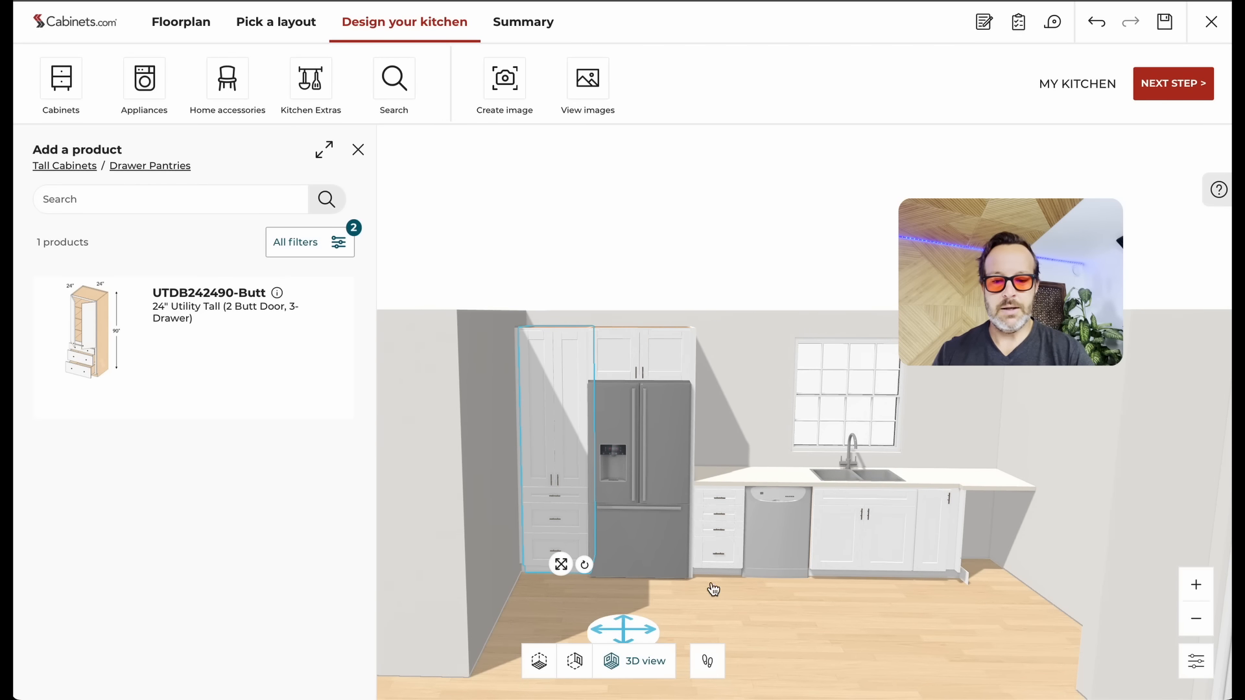
drag(630, 623, 788, 634)
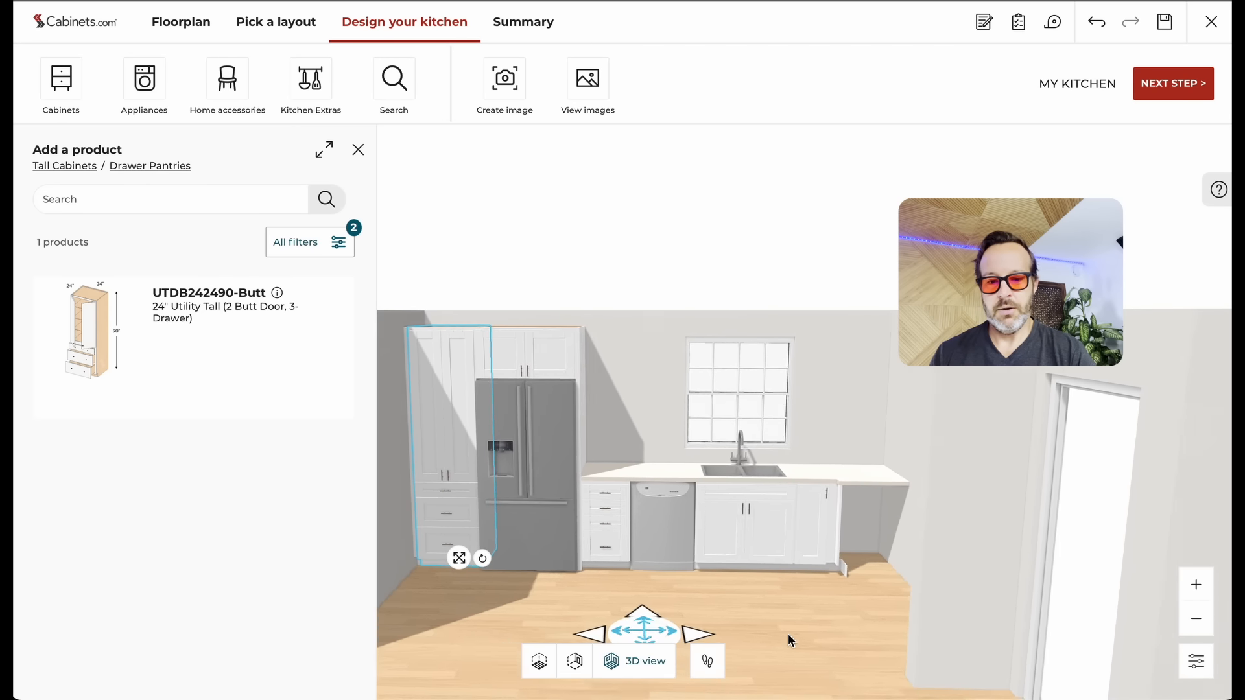
scroll(645, 579, up, 3)
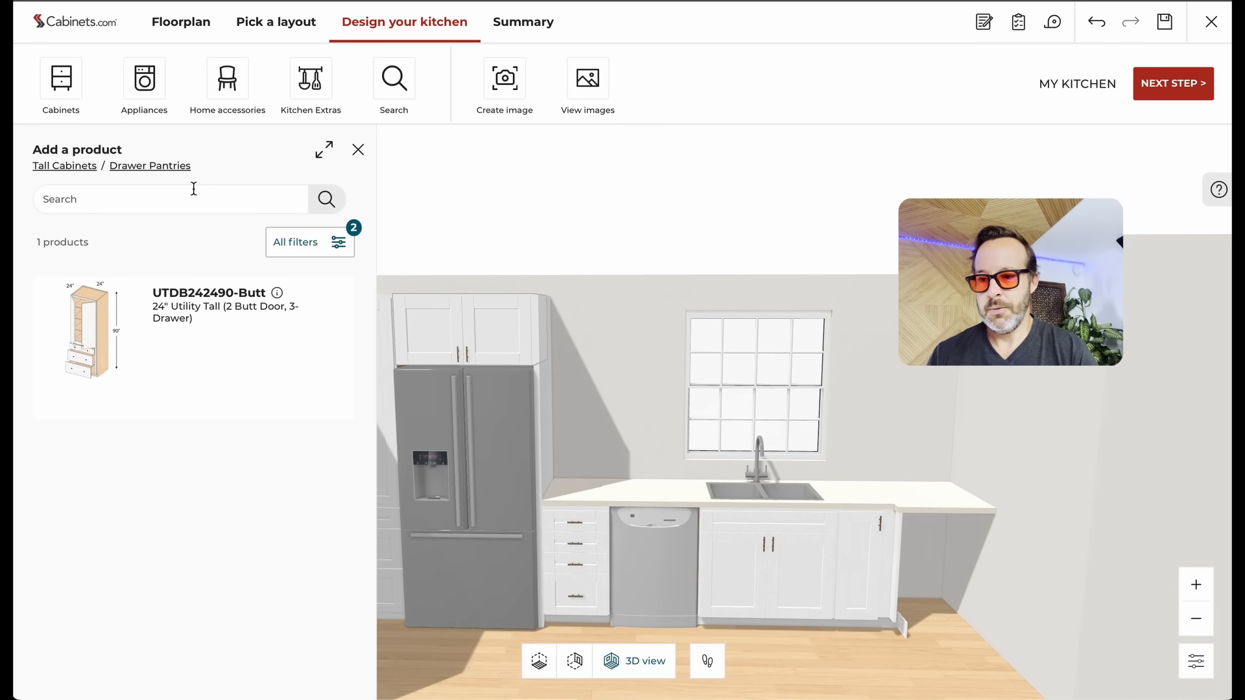
click(63, 87)
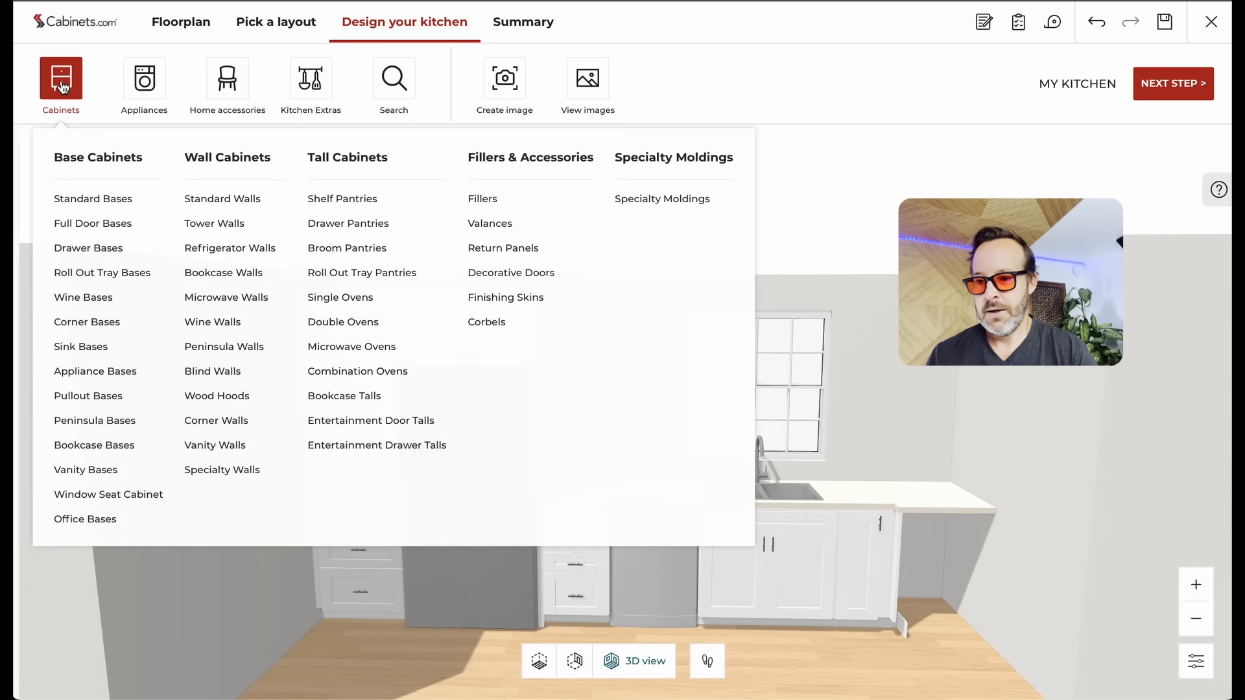
click(214, 200)
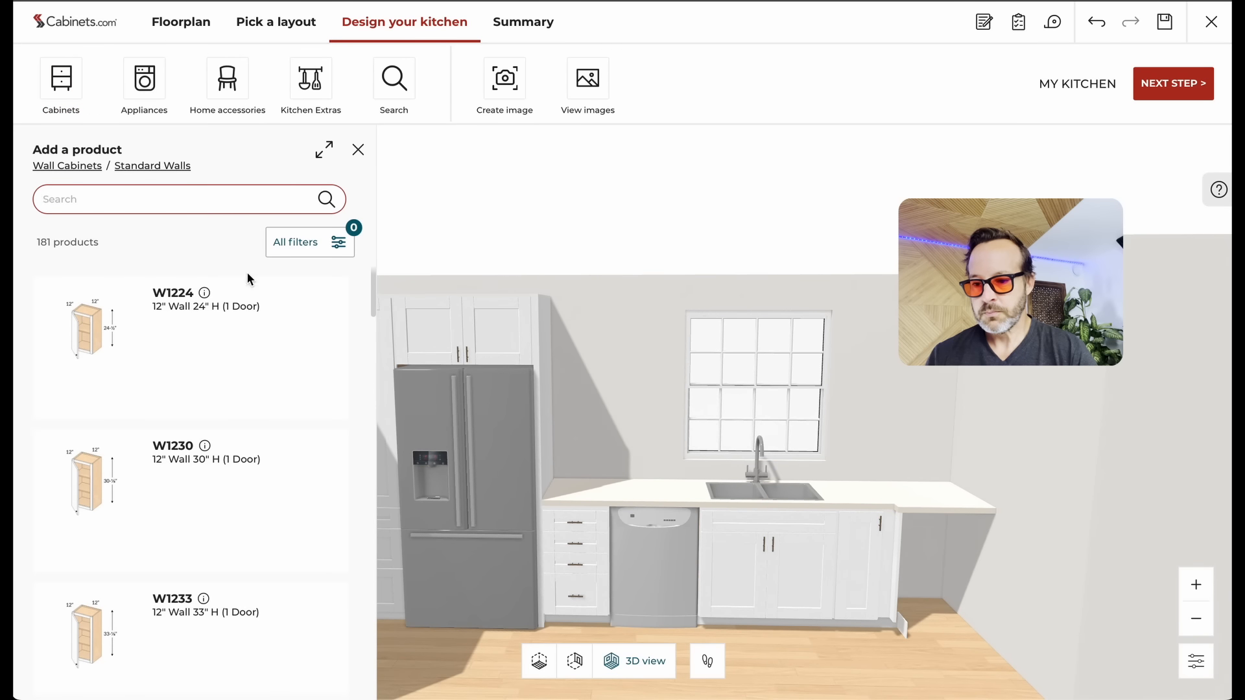
click(303, 253)
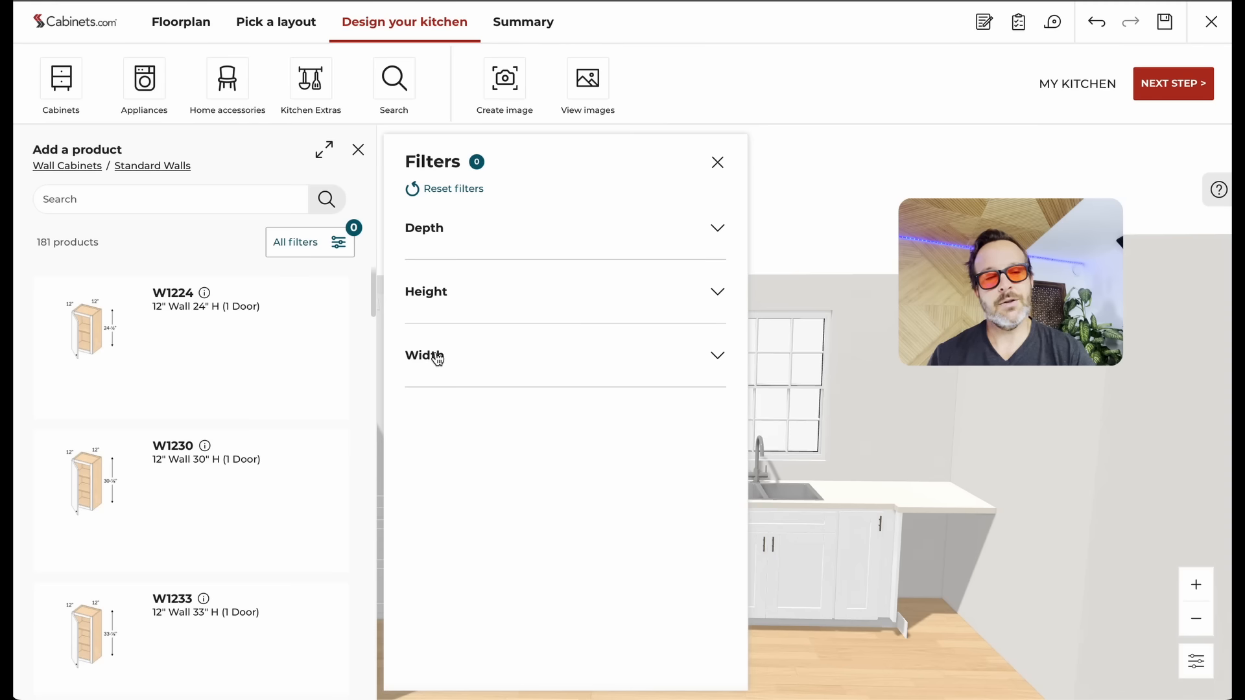
click(428, 297)
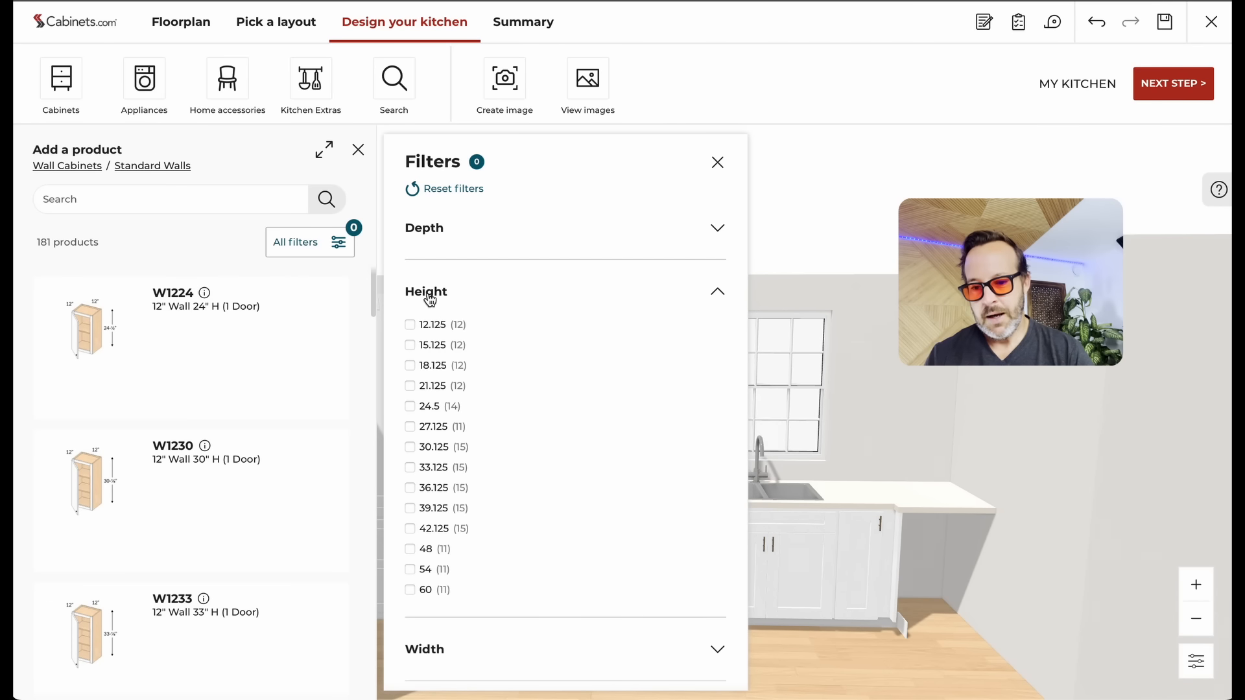
click(410, 490)
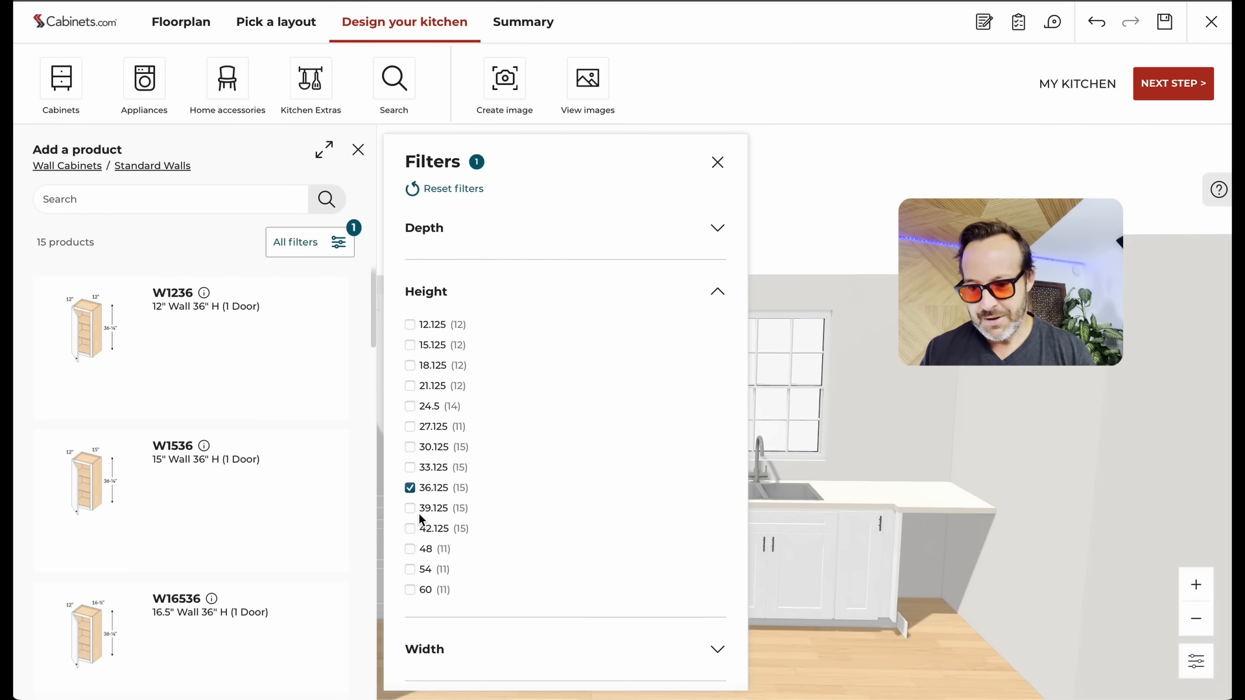
click(435, 648)
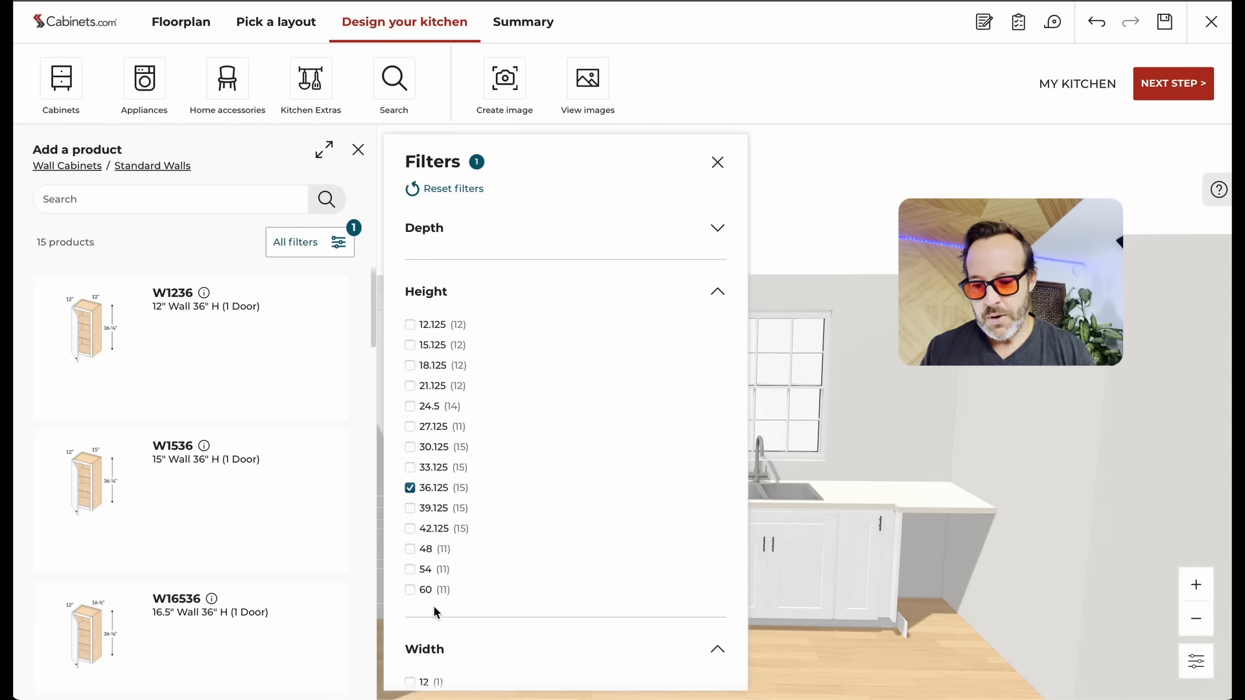
scroll(454, 608, down, 5)
click(410, 580)
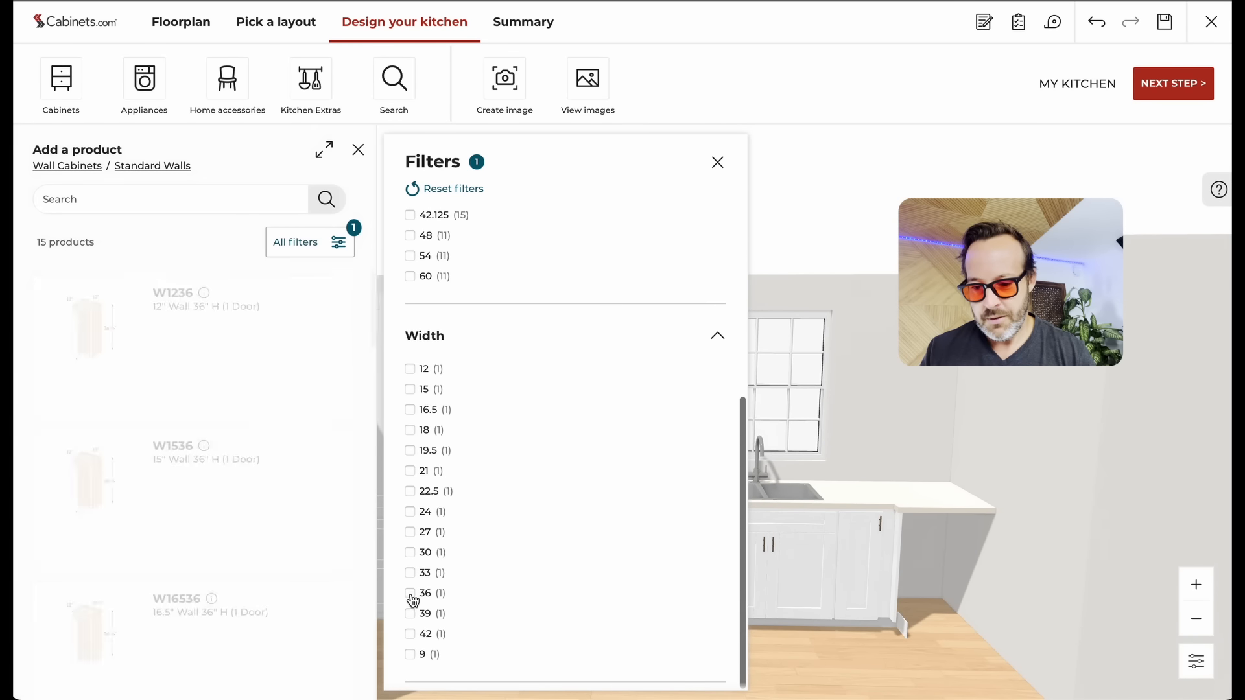
Step: Place the W3636 wall cabinet between the refrigerator end panel and the window, then open and close its doors
drag(88, 344, 596, 407)
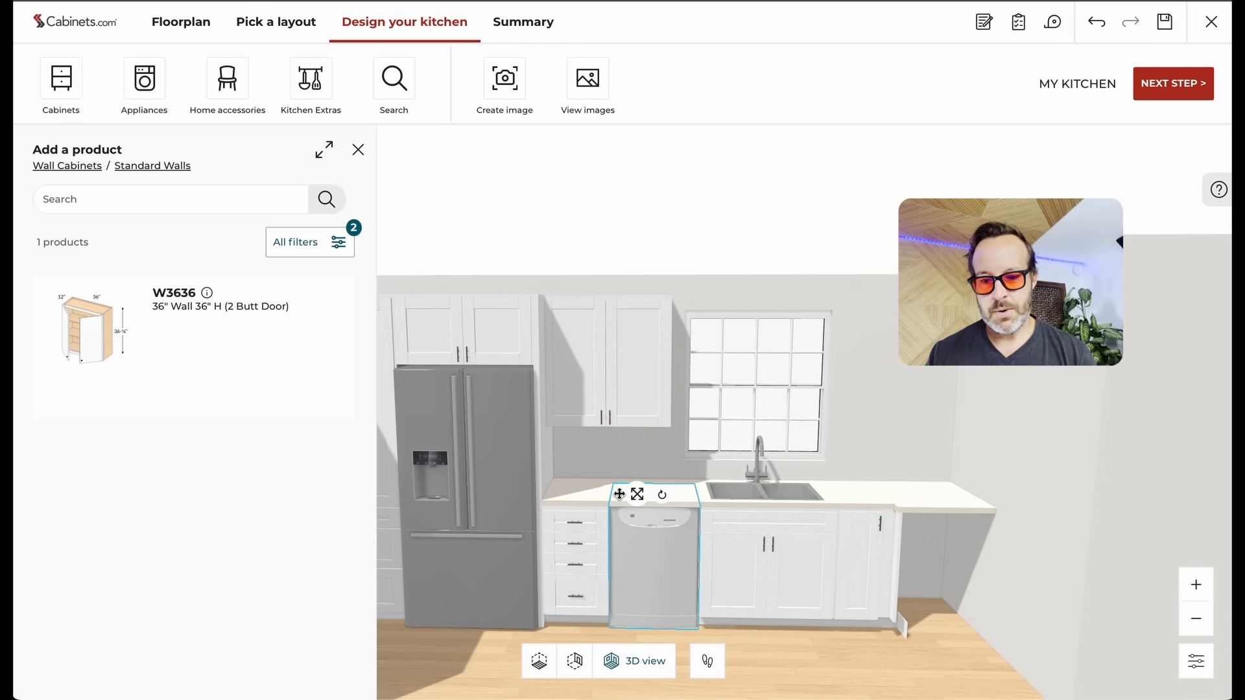
click(603, 406)
click(164, 220)
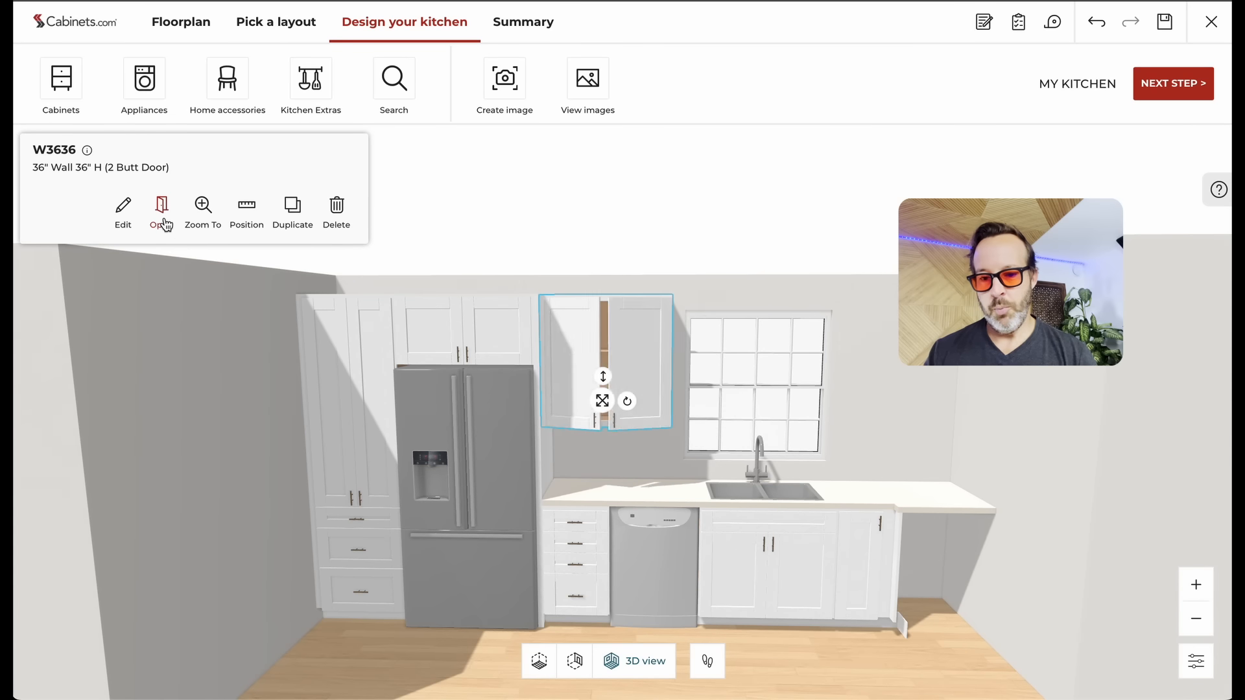
click(163, 223)
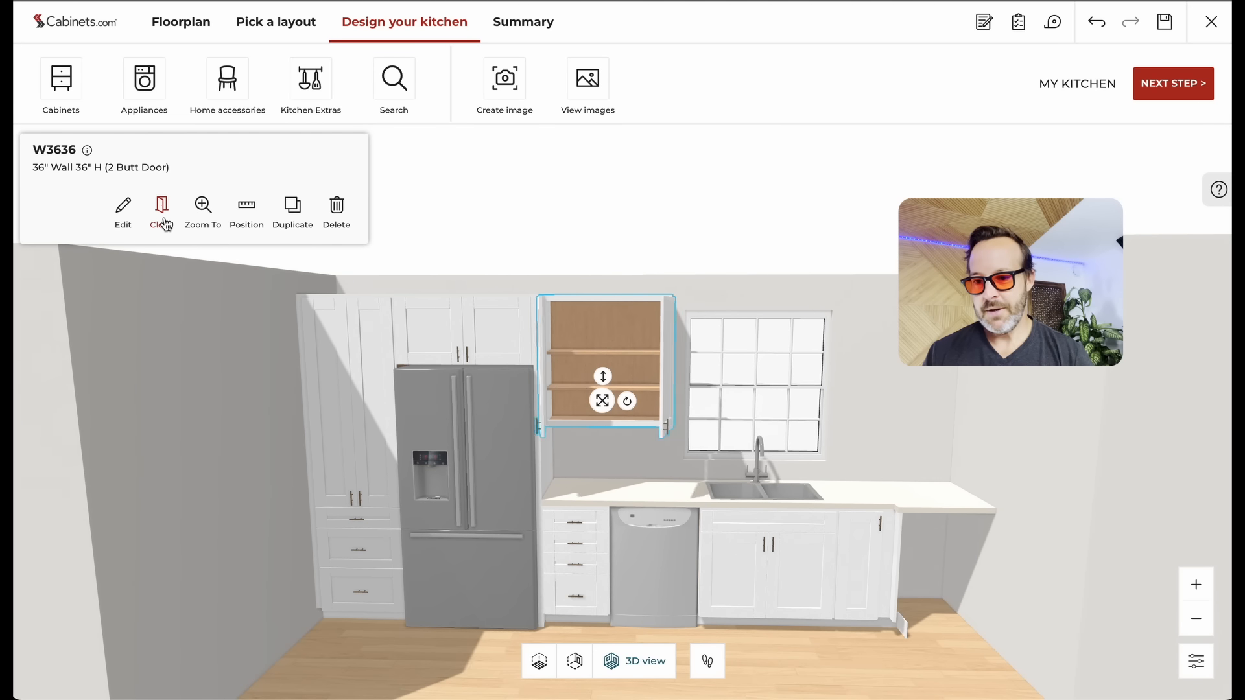
click(163, 222)
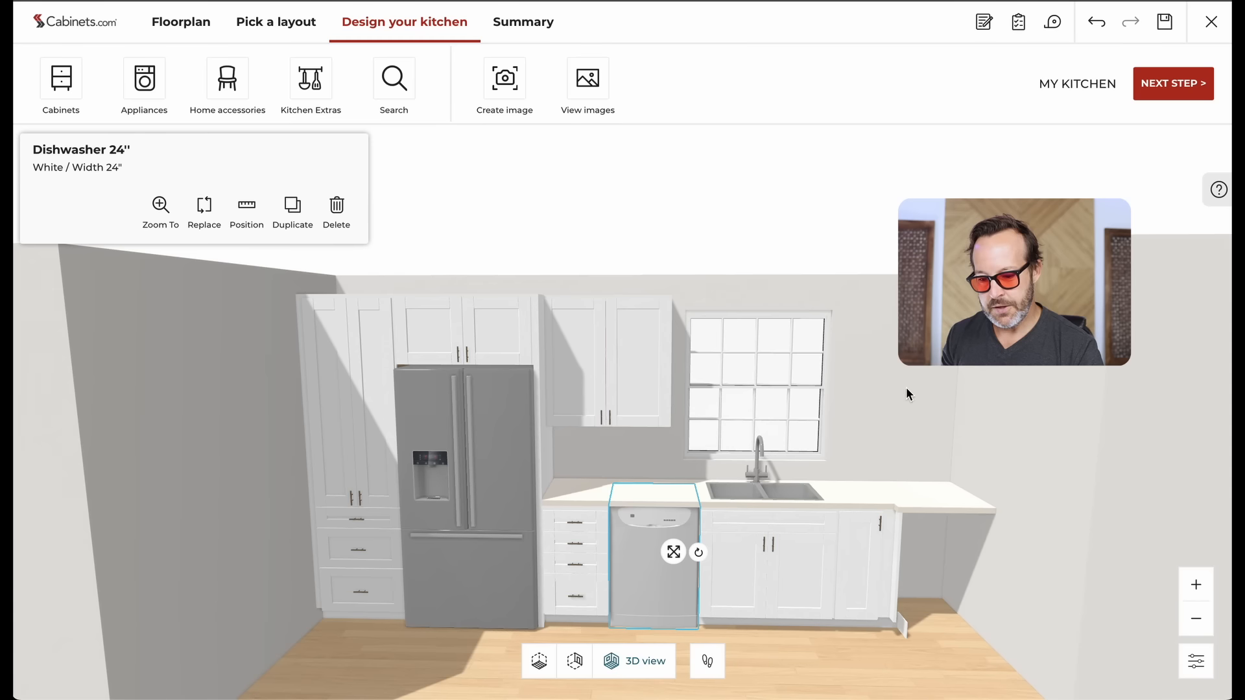
Step: Browse the Fillers among the fillers and accessories and filter them to the Corner Wall type
drag(746, 529, 804, 527)
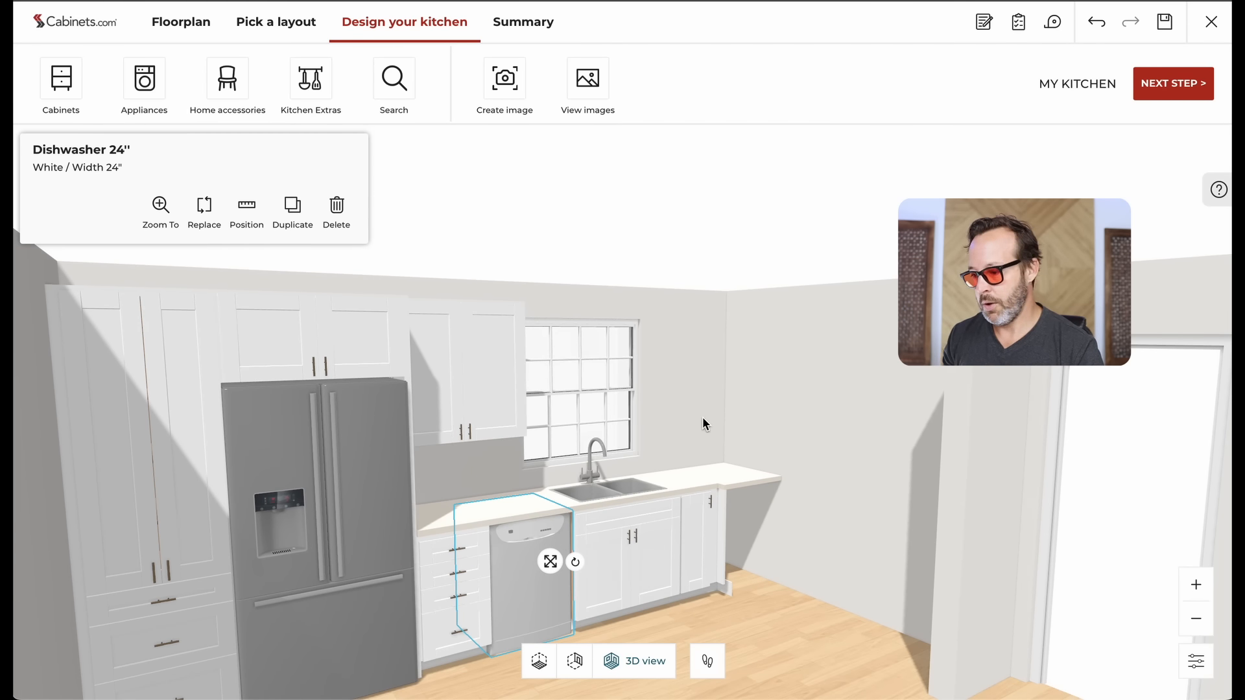
click(72, 93)
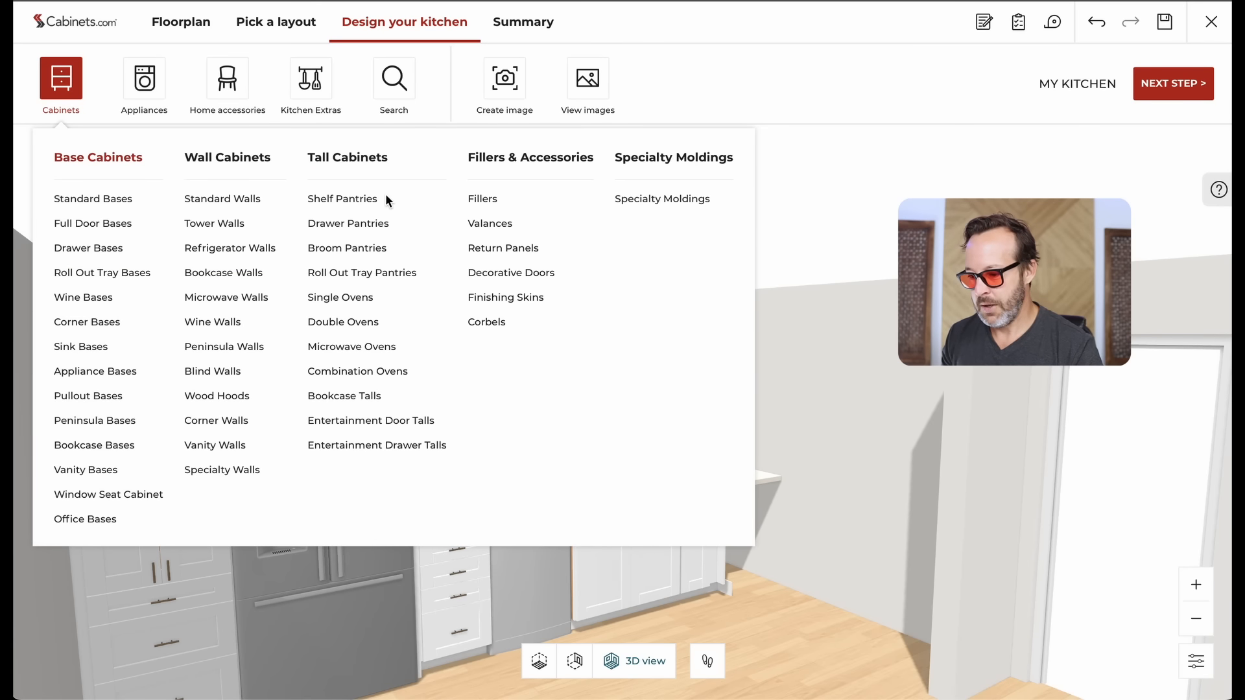
click(485, 202)
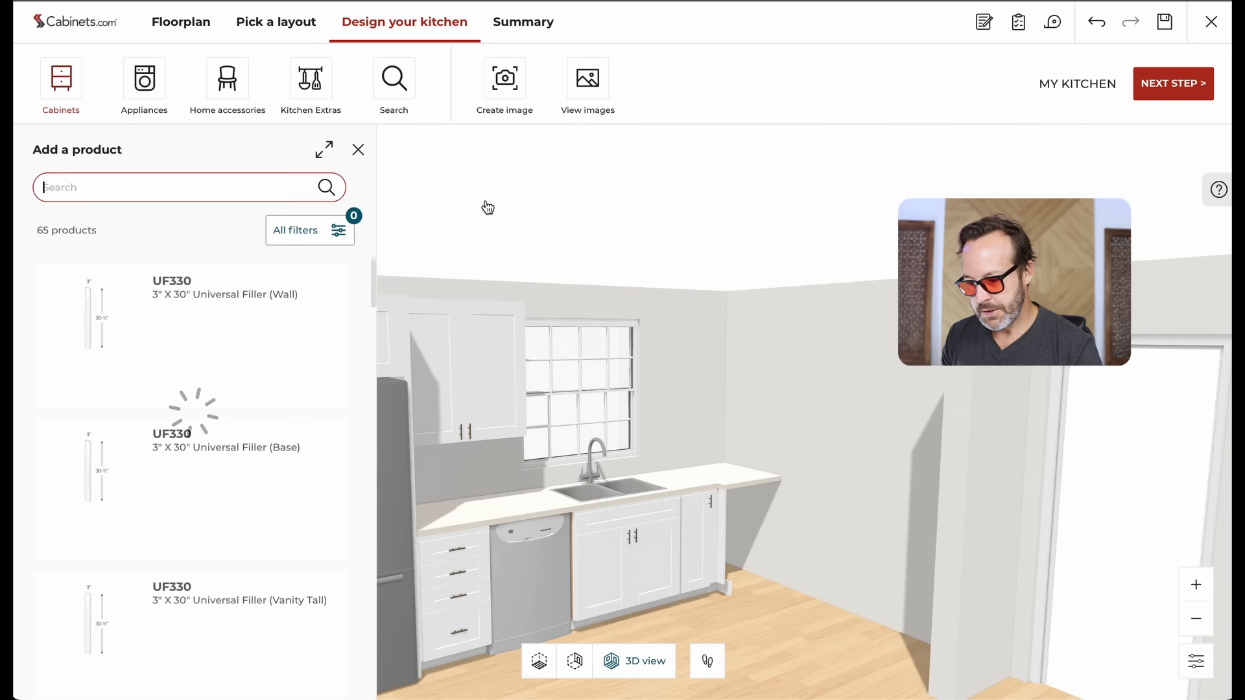
click(303, 242)
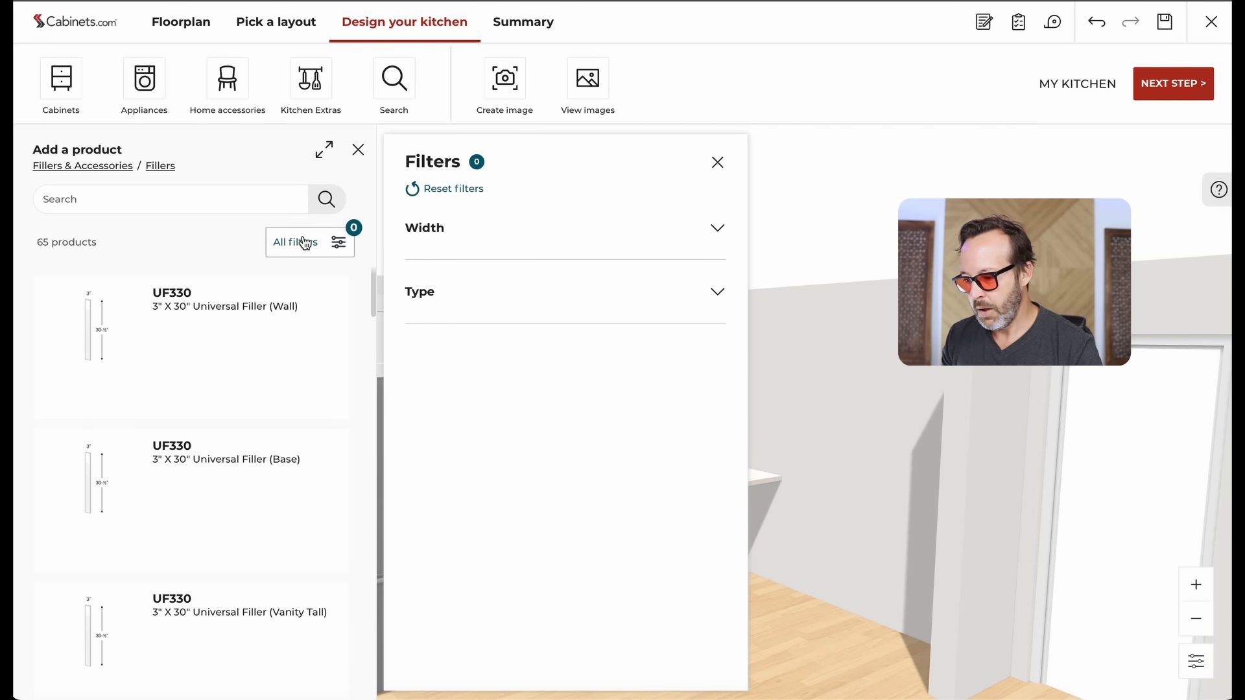
click(425, 297)
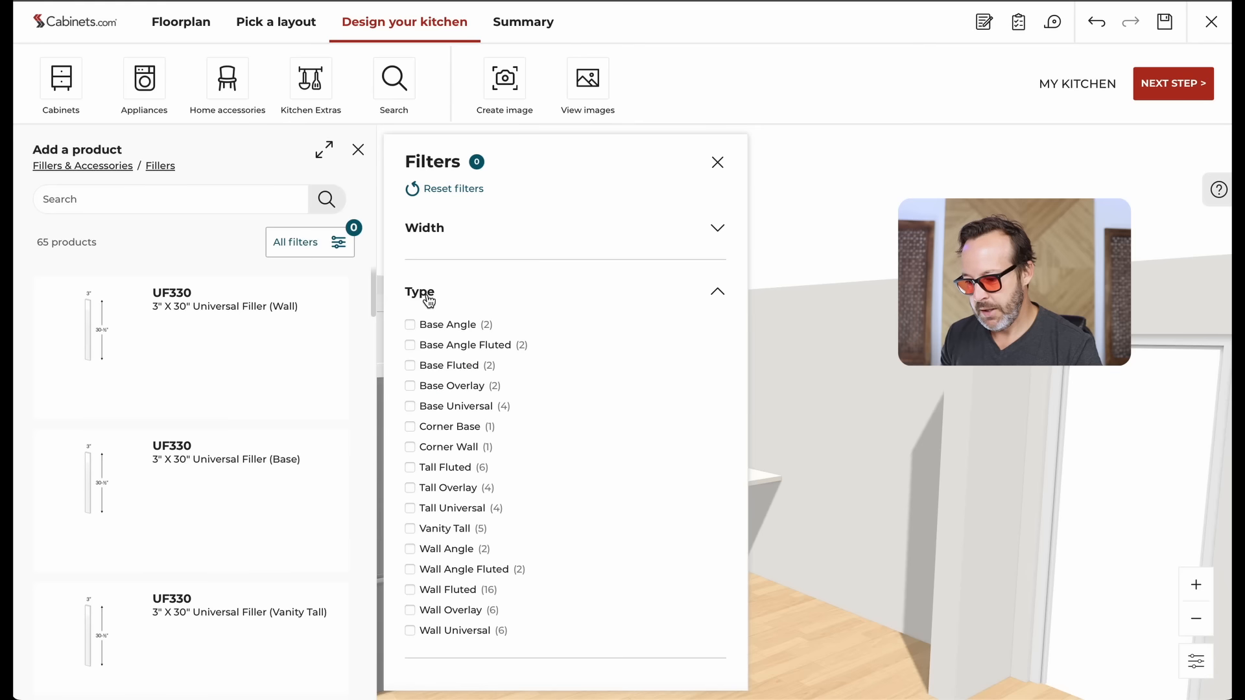
click(410, 446)
Step: Place the 2 x UF642 corner wall filler in the room corner beside the window and raise it above the countertop
drag(94, 347, 761, 397)
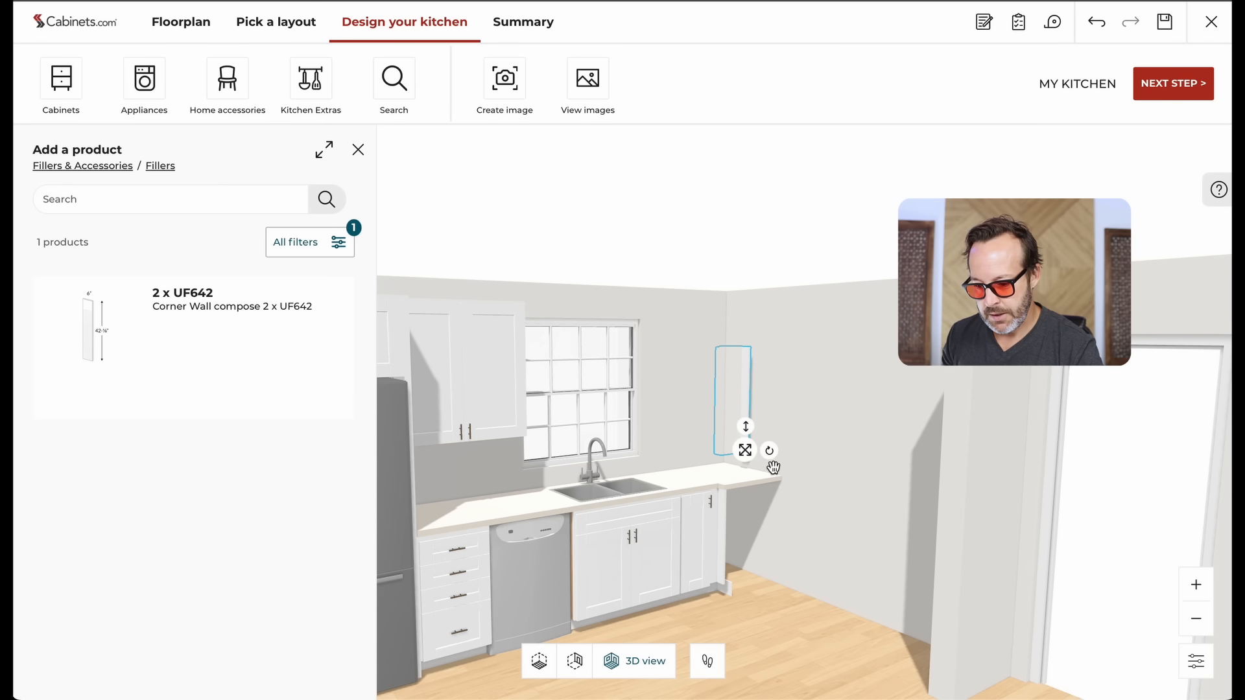
drag(772, 453, 737, 465)
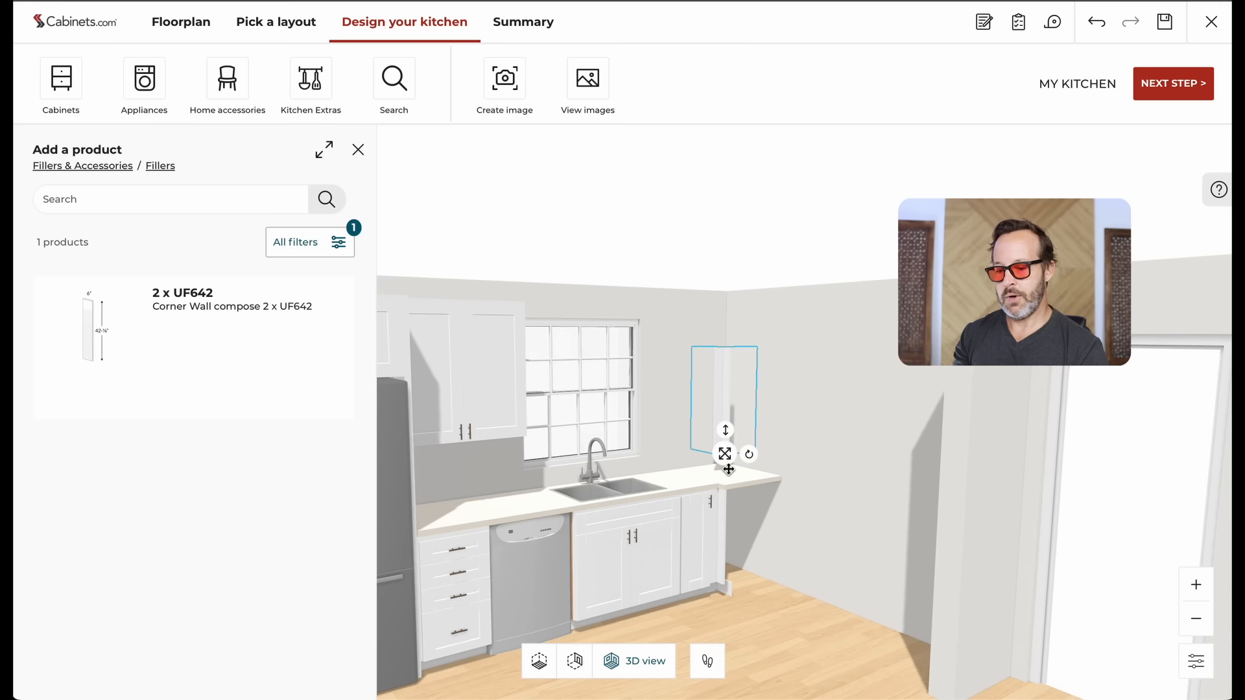
drag(726, 465, 726, 400)
click(358, 149)
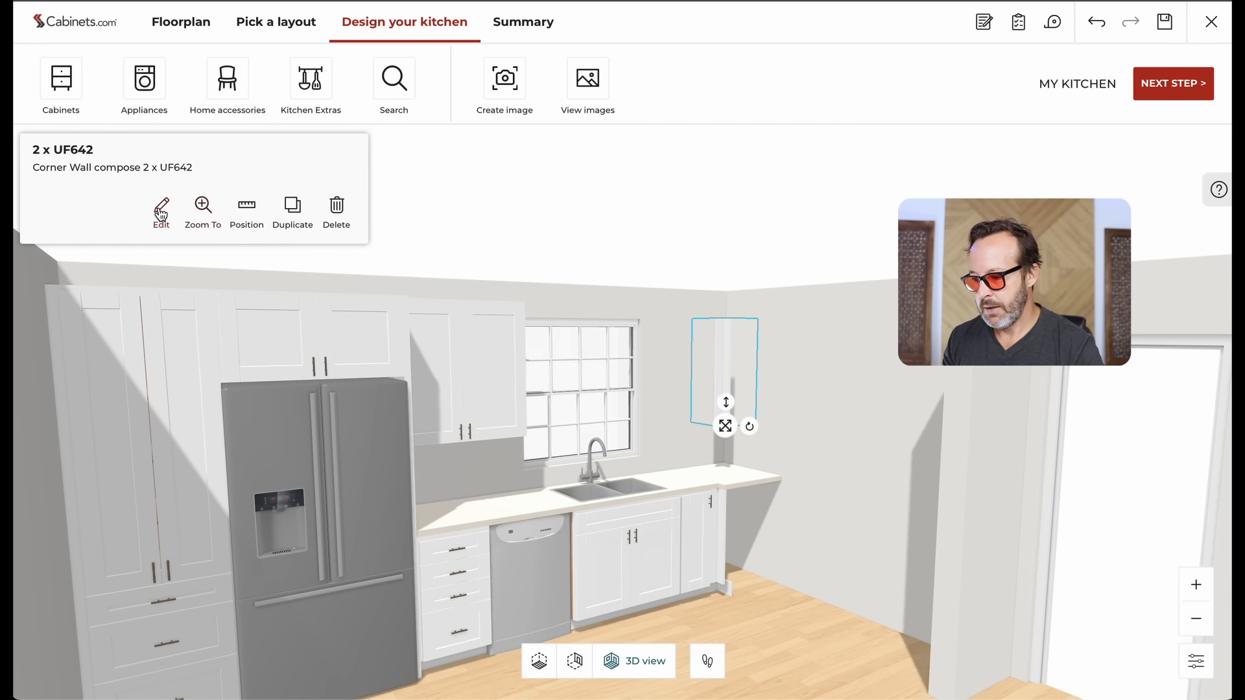
Step: Set the height of the 2 x UF642 corner wall filler to 36 inches and fine-tune its vertical position
click(161, 209)
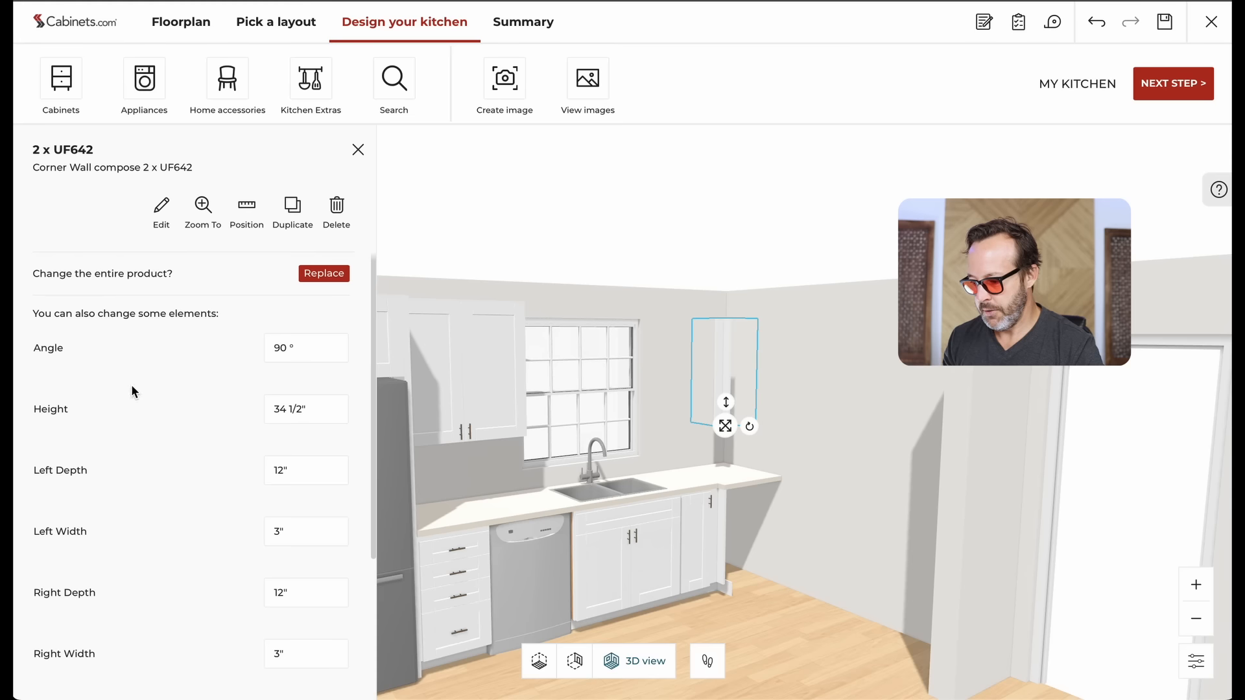
drag(314, 411, 266, 411)
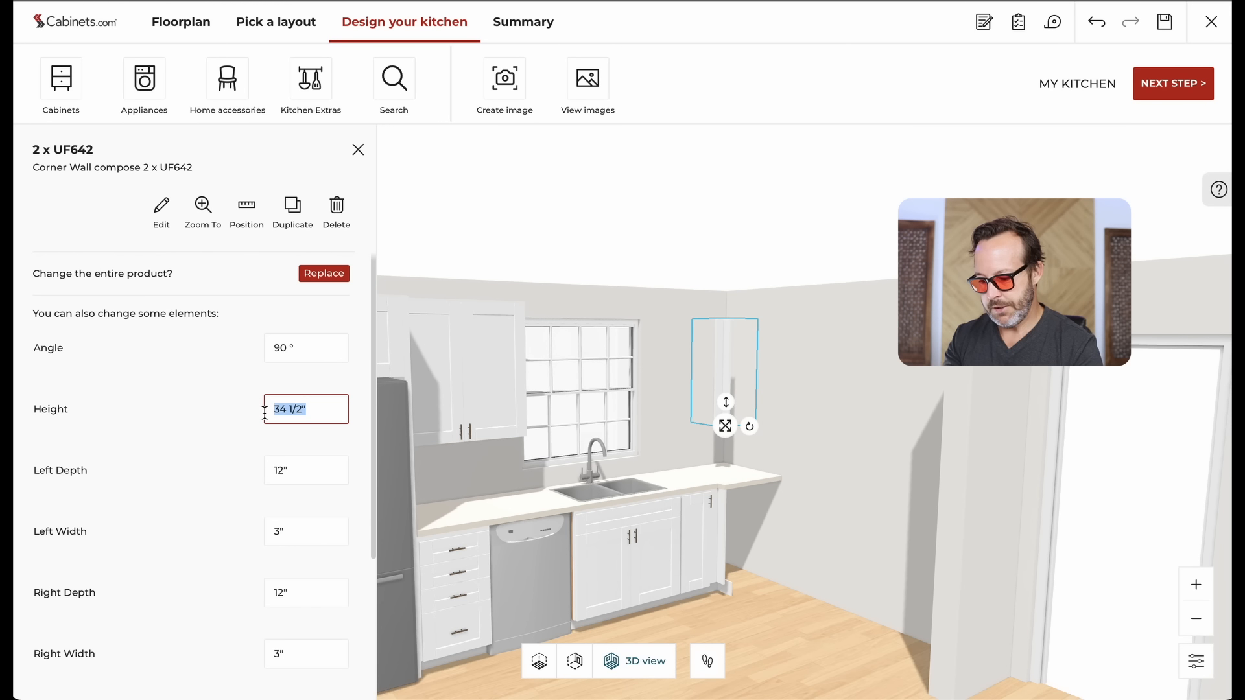
text(36)
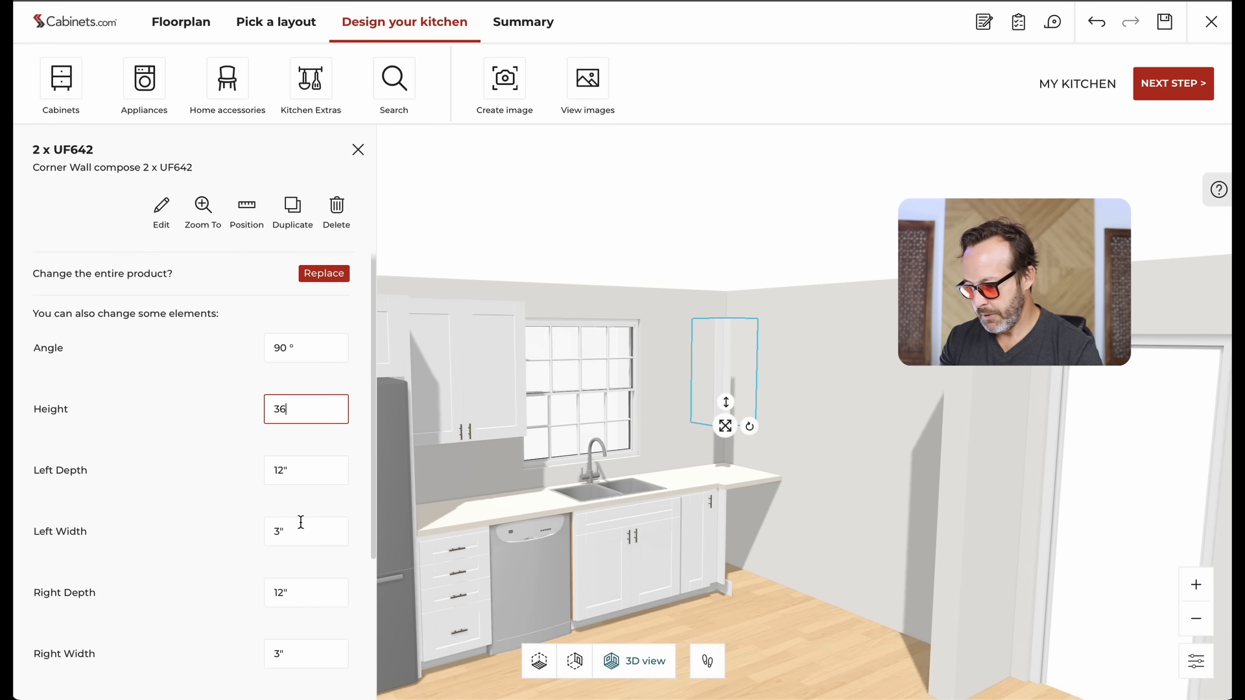
scroll(300, 521, down, 3)
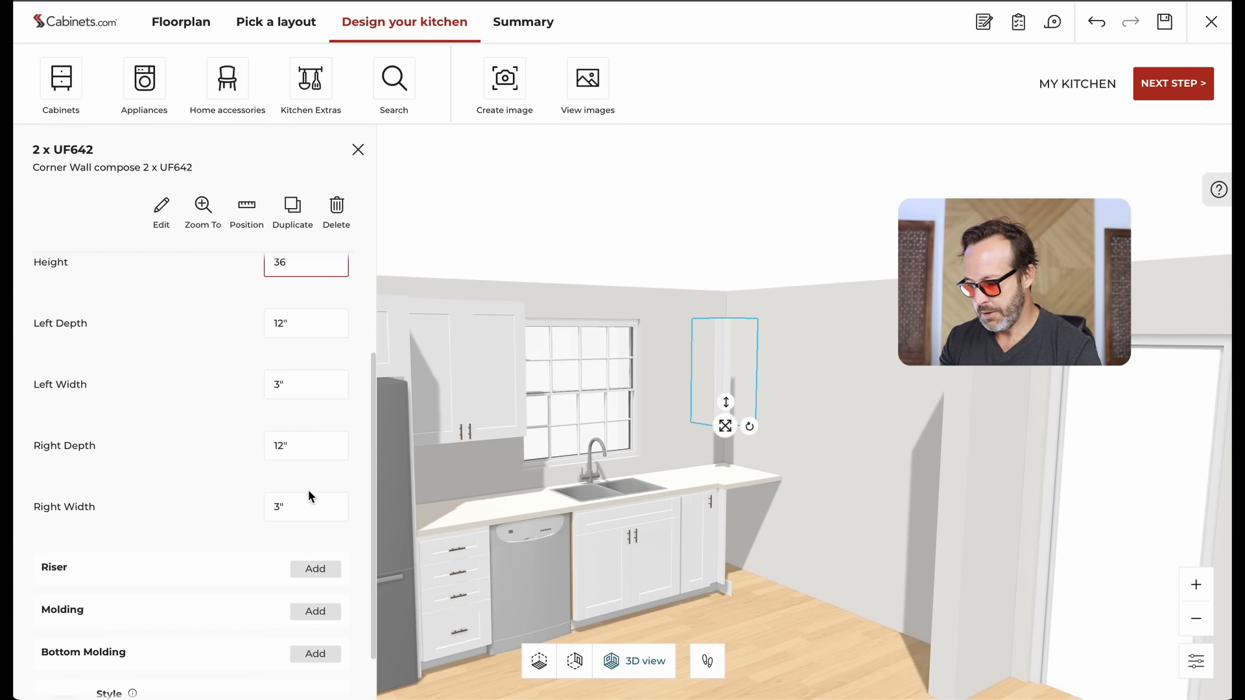
scroll(300, 540, down, 1)
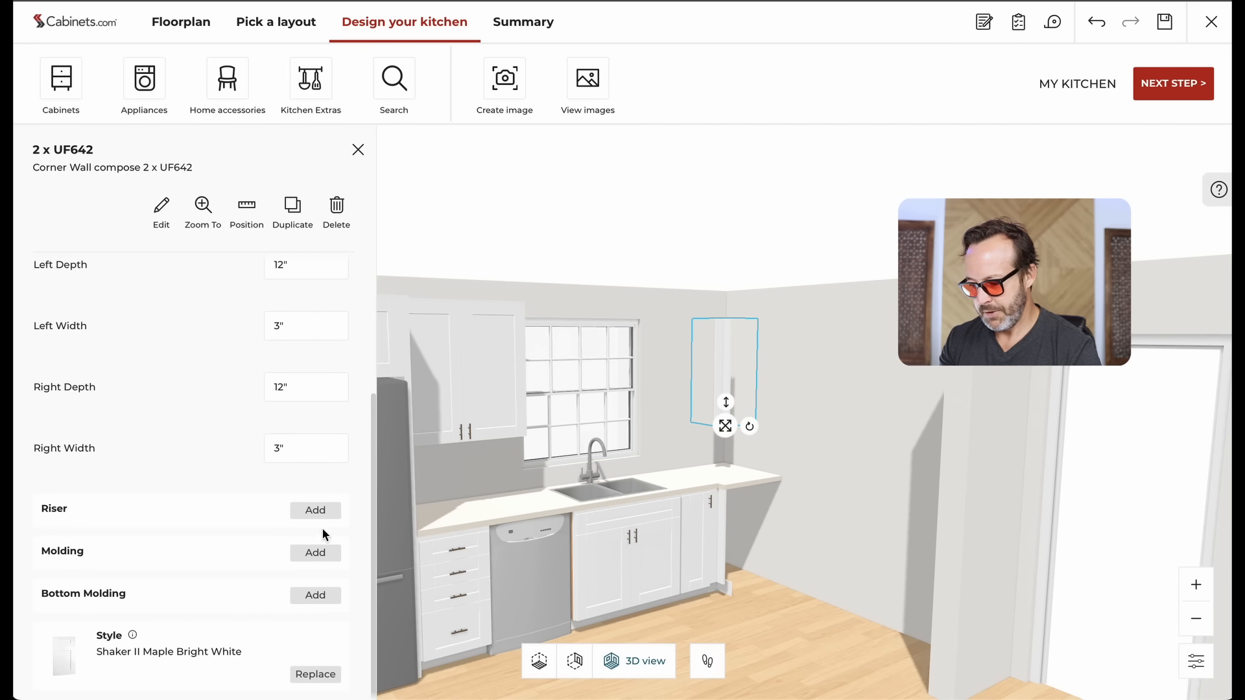
click(358, 150)
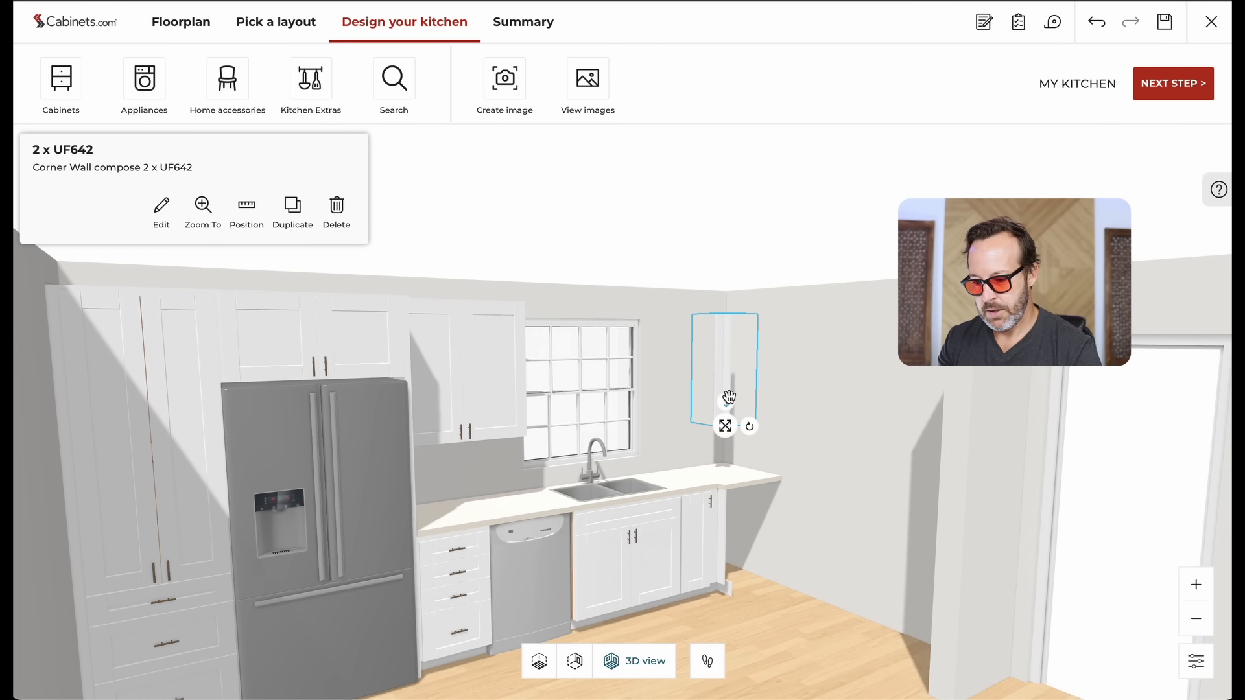
mouse_move(726, 402)
mouse_down()
mouse_move(730, 382)
mouse_move(736, 398)
mouse_up()
click(744, 587)
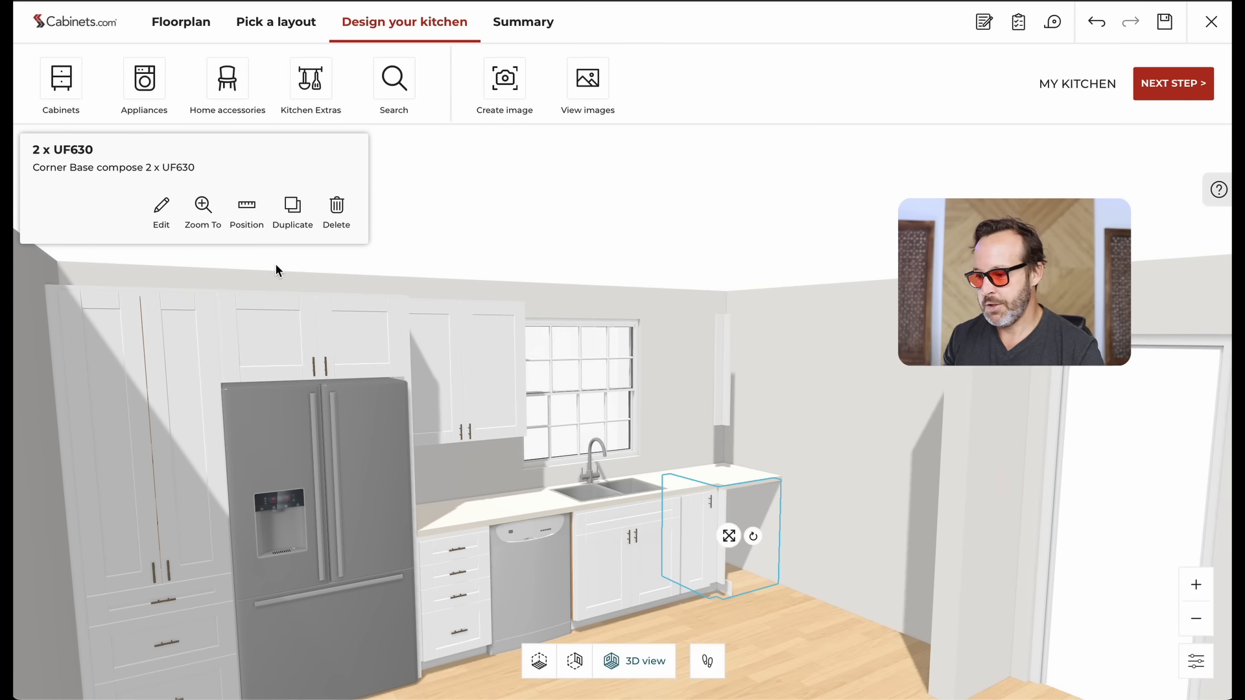
Step: Browse the Range Cookers among the appliances and filter them to a width of 30
click(145, 104)
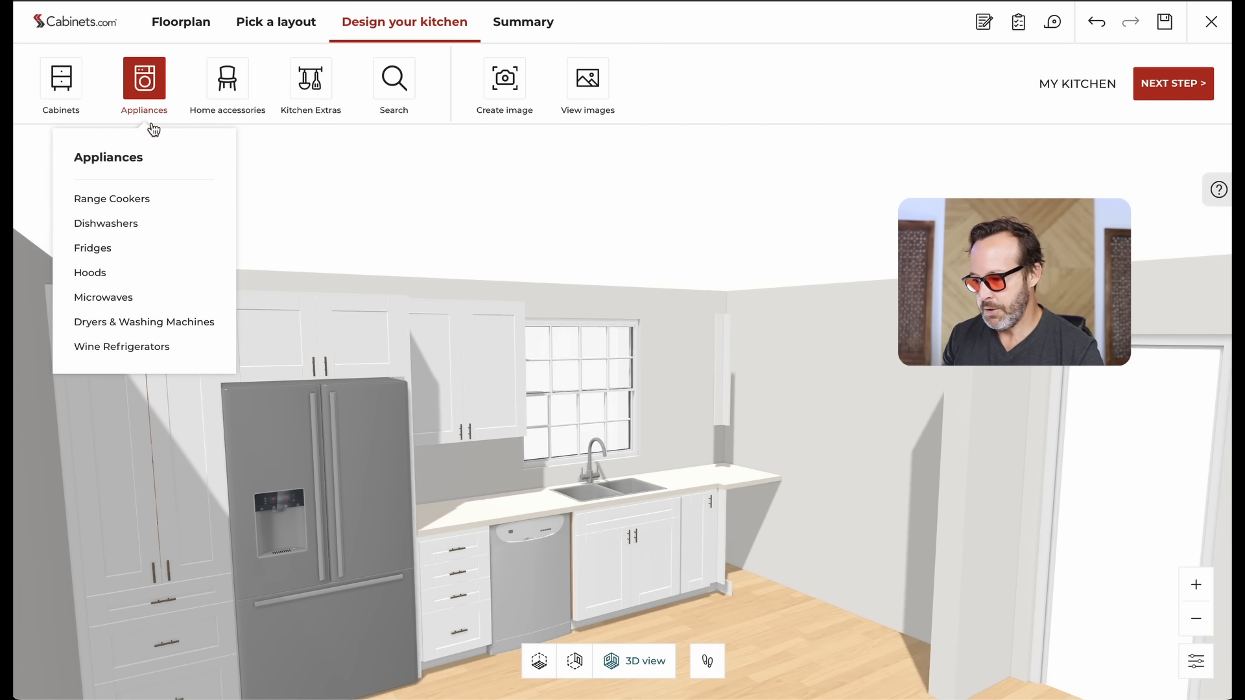
click(104, 203)
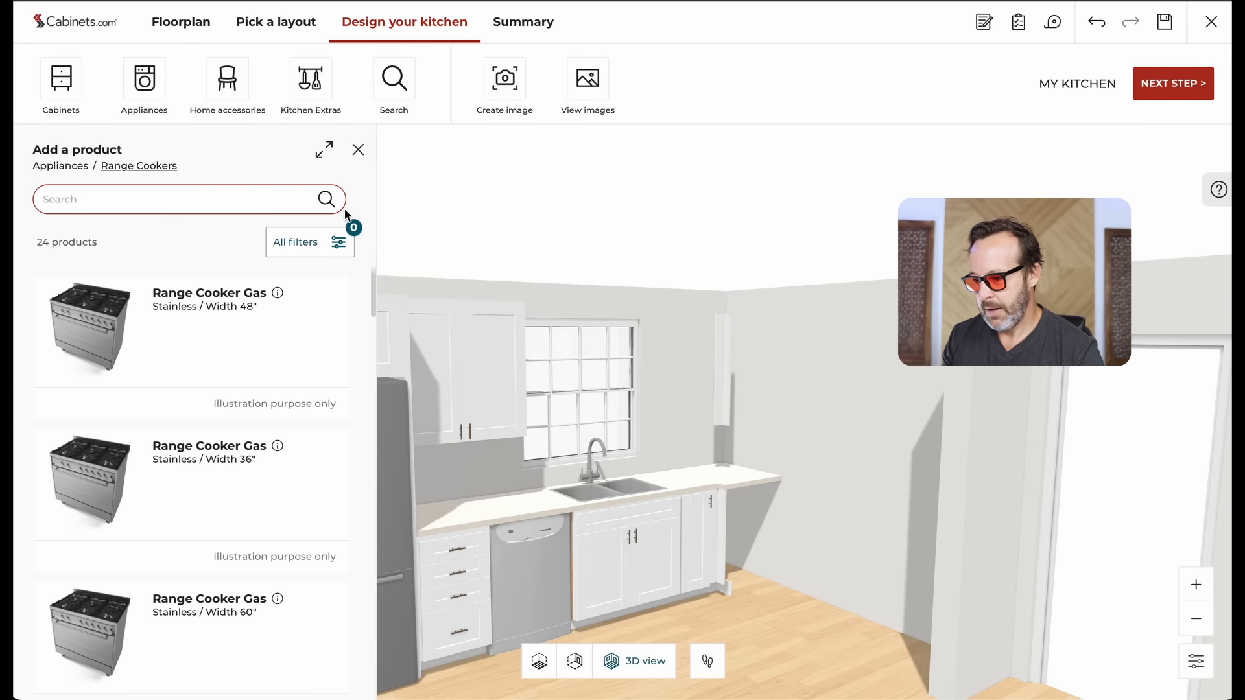
click(314, 241)
click(432, 361)
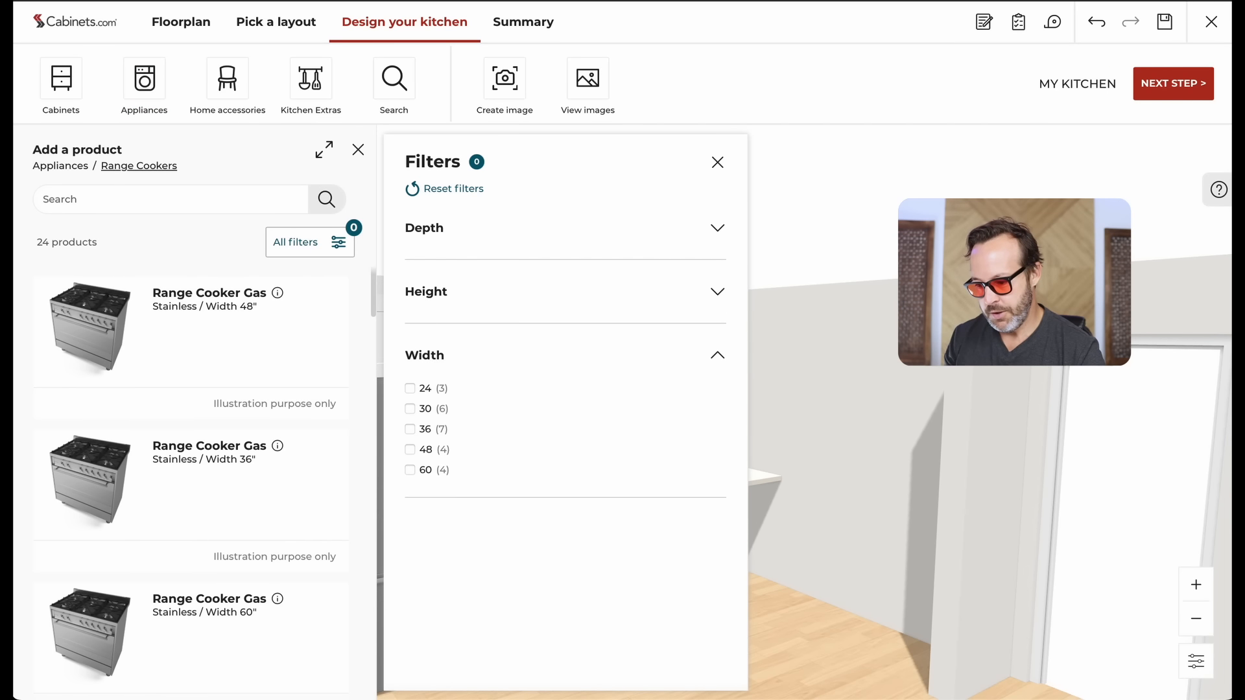
click(411, 409)
Step: Place the stainless 30-inch Range Cooker Induction along the wall between the corner base filler and the doorway
scroll(208, 412, down, 5)
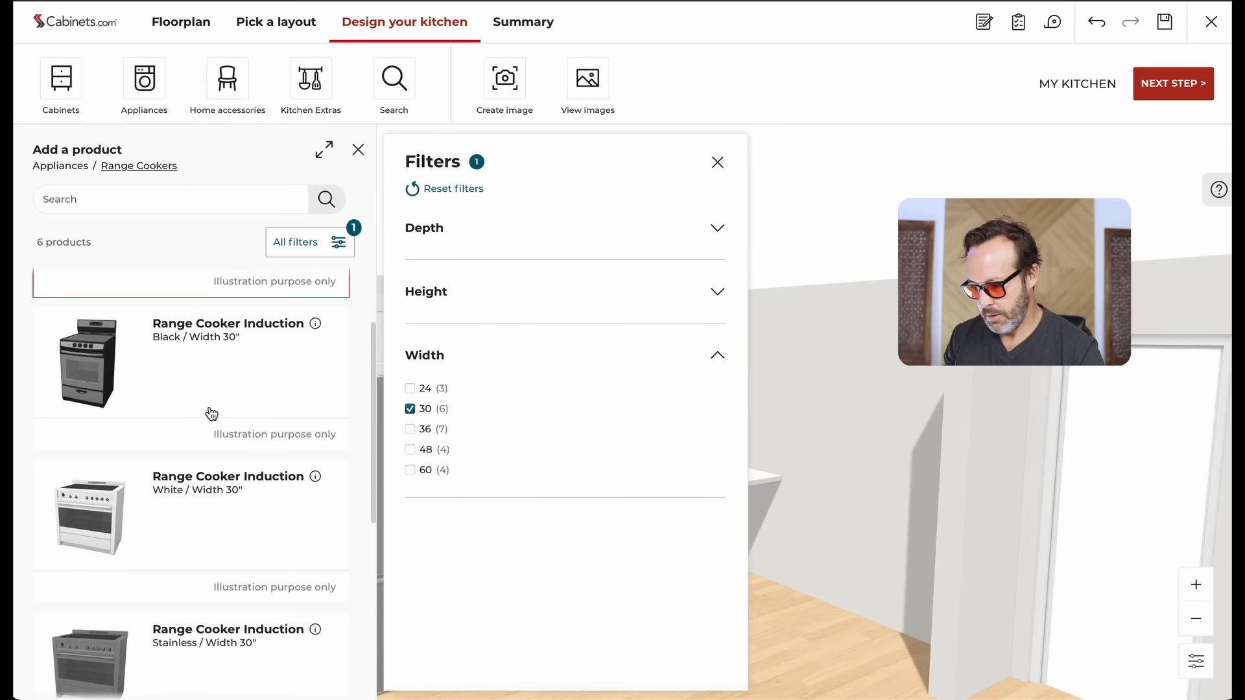
scroll(200, 471, down, 1)
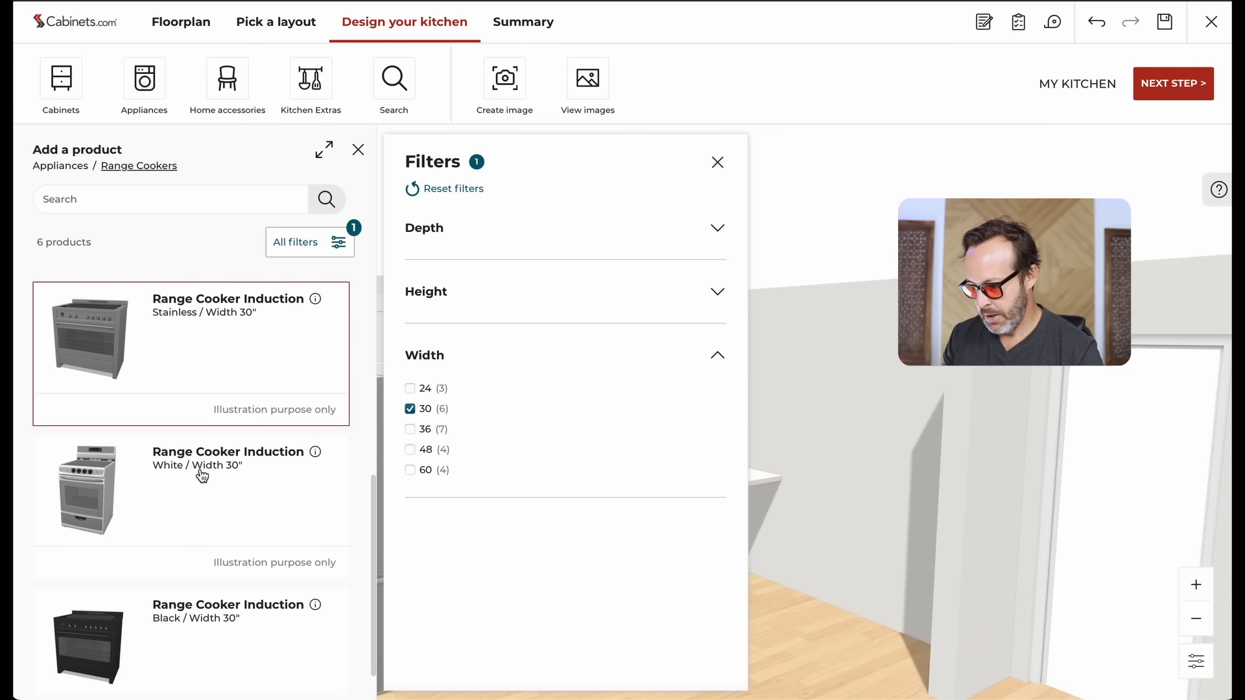
drag(107, 348, 876, 627)
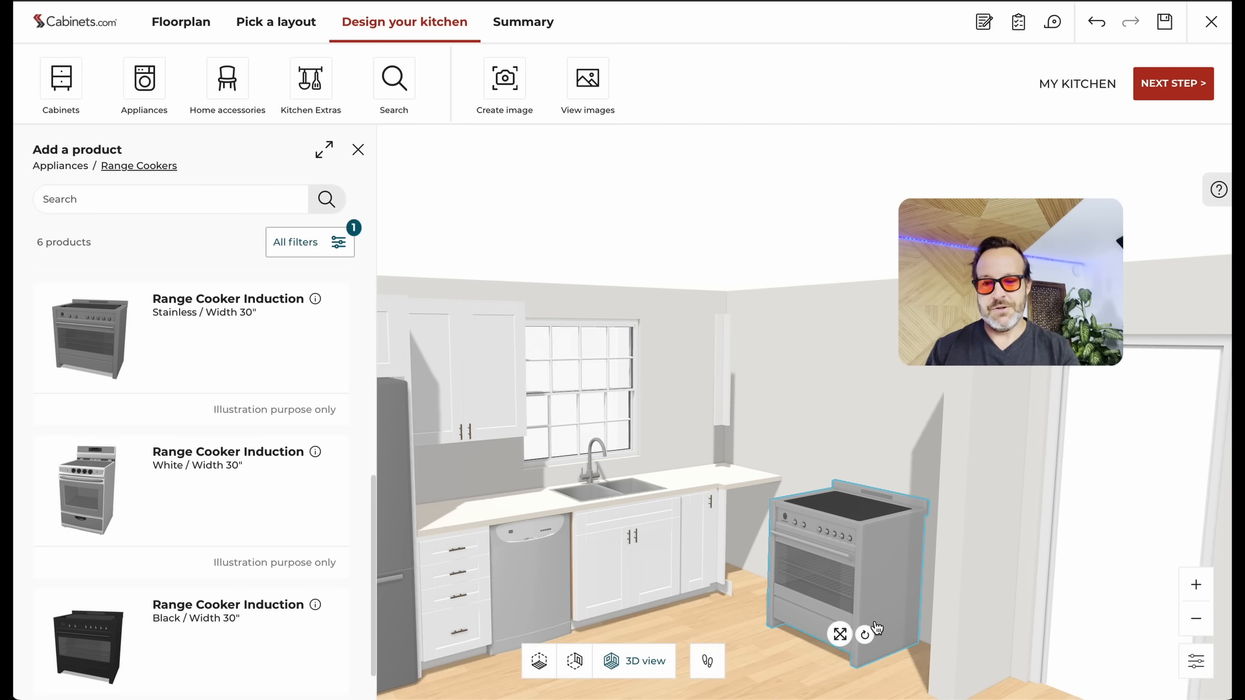
click(741, 588)
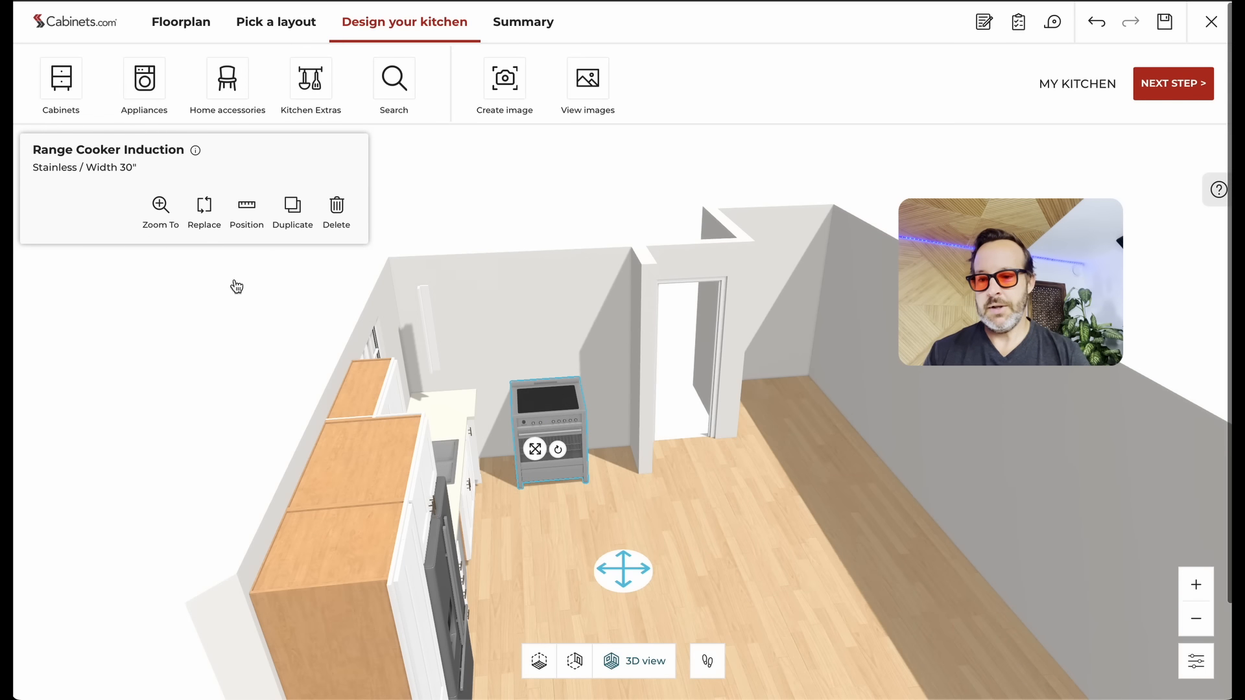
Step: Duplicate the FH-B12 base cabinet onto the range wall beside the corner and move the range cooker flush against it
drag(648, 495, 569, 519)
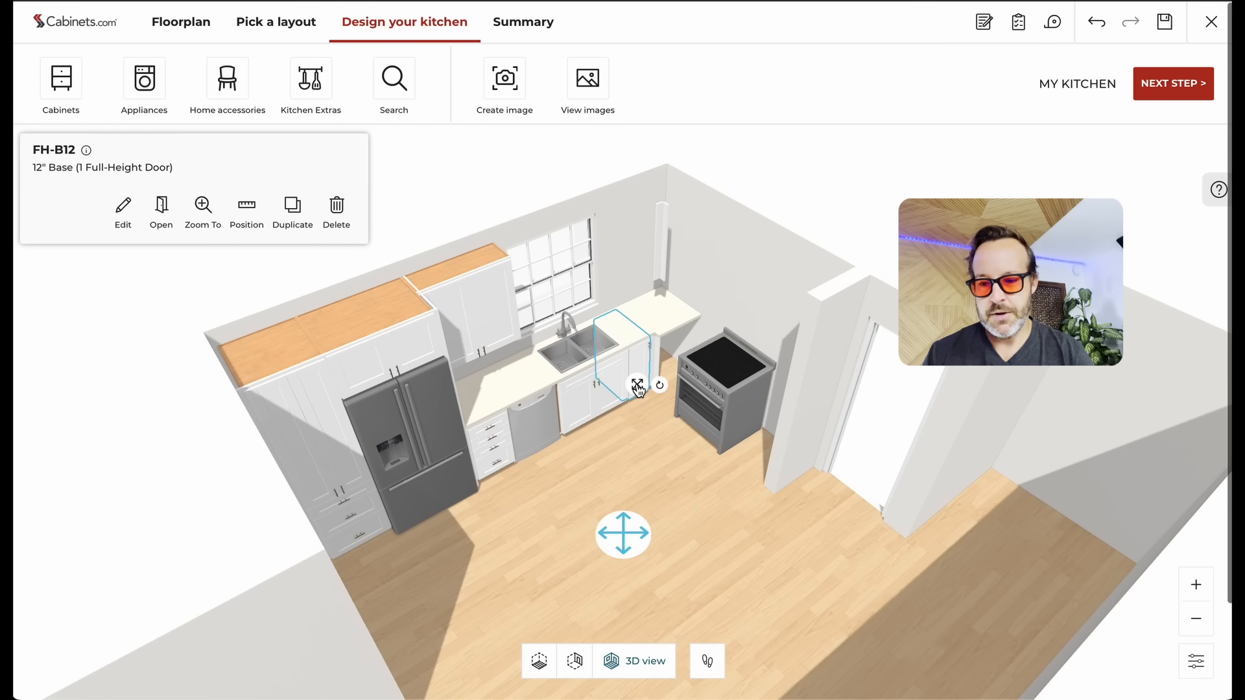
click(298, 213)
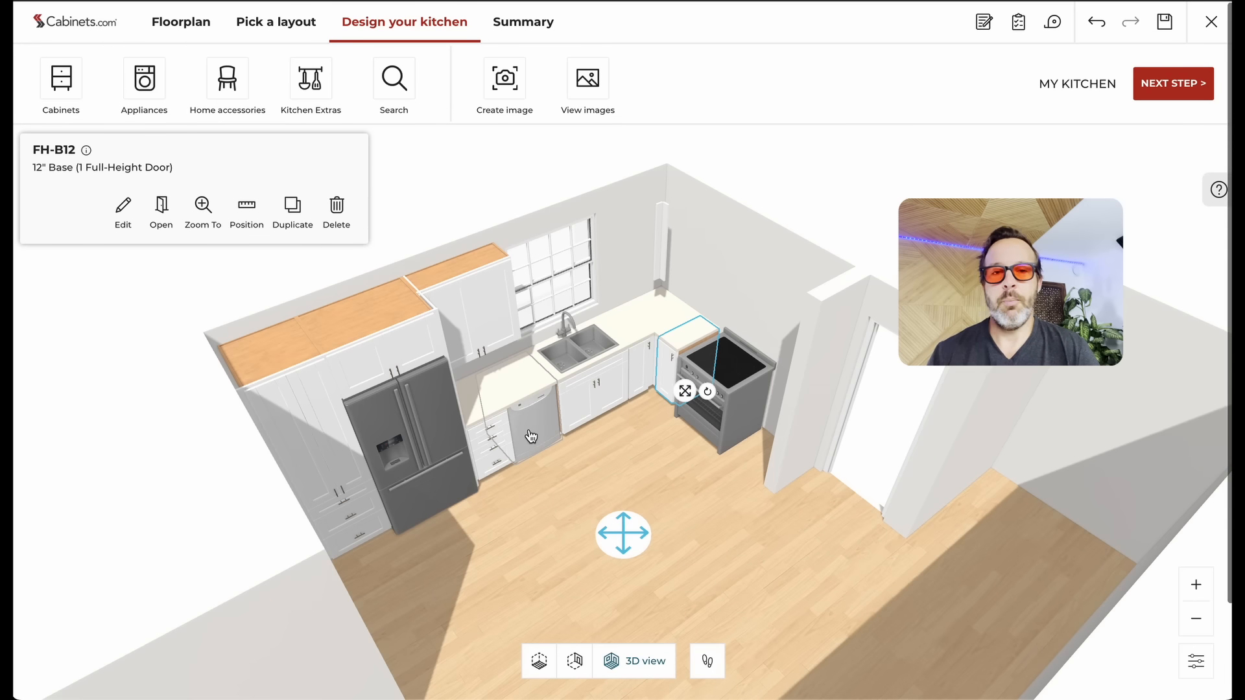
click(624, 418)
click(709, 403)
drag(708, 403, 707, 397)
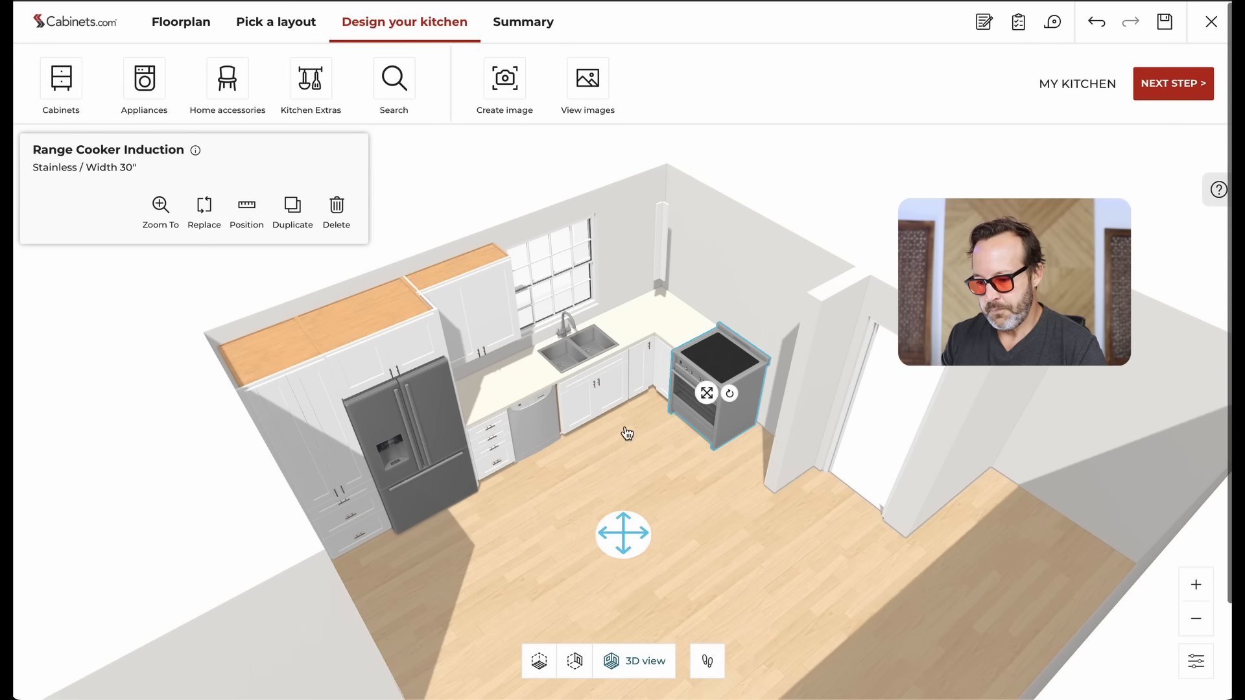
drag(633, 425, 703, 410)
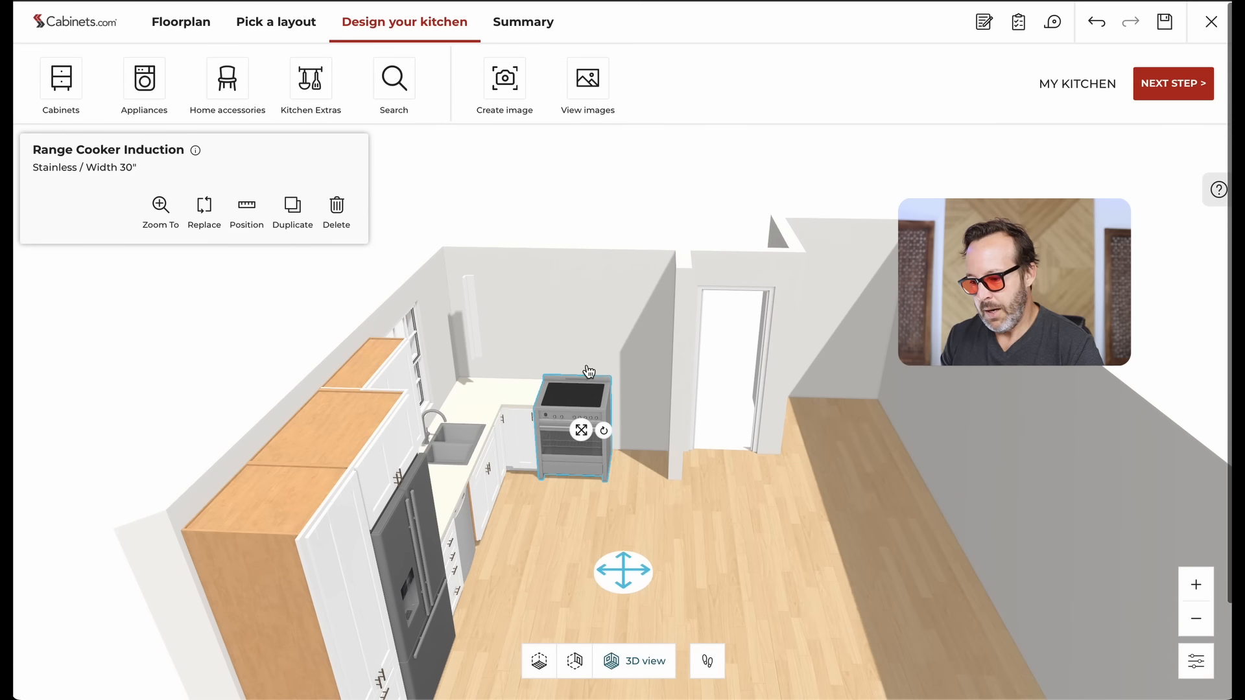
Step: Browse the Hoods among the appliances and filter them to a width of 29
click(137, 88)
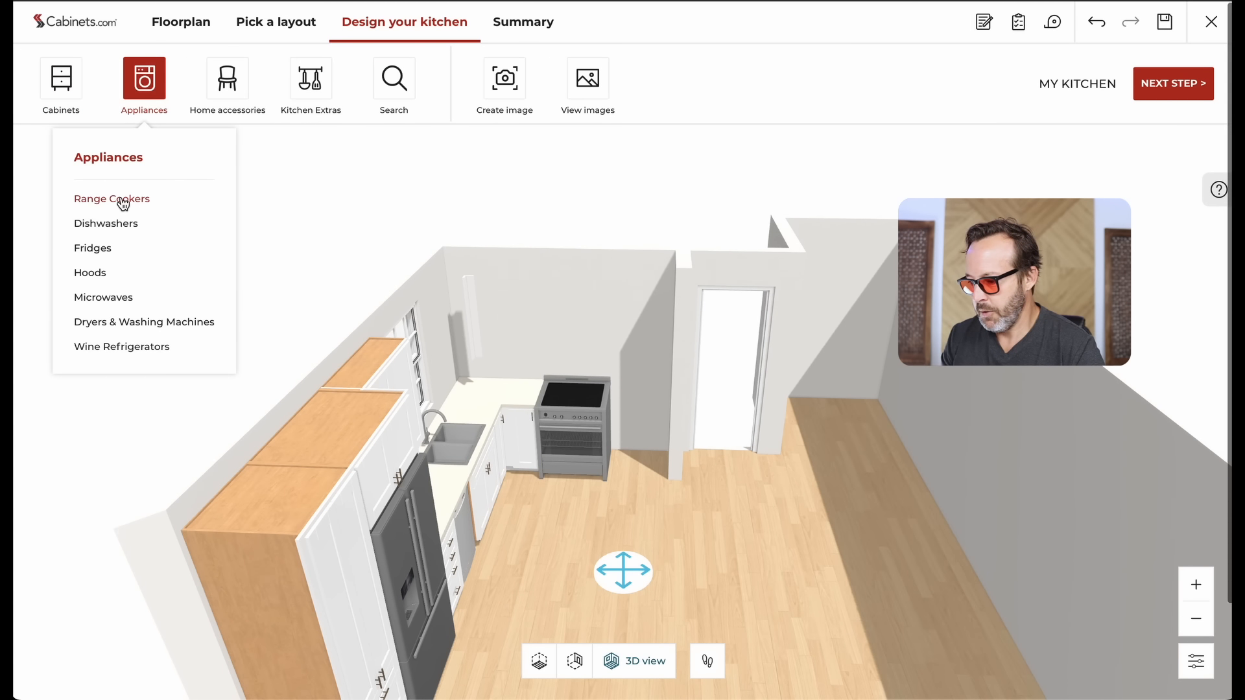
click(92, 275)
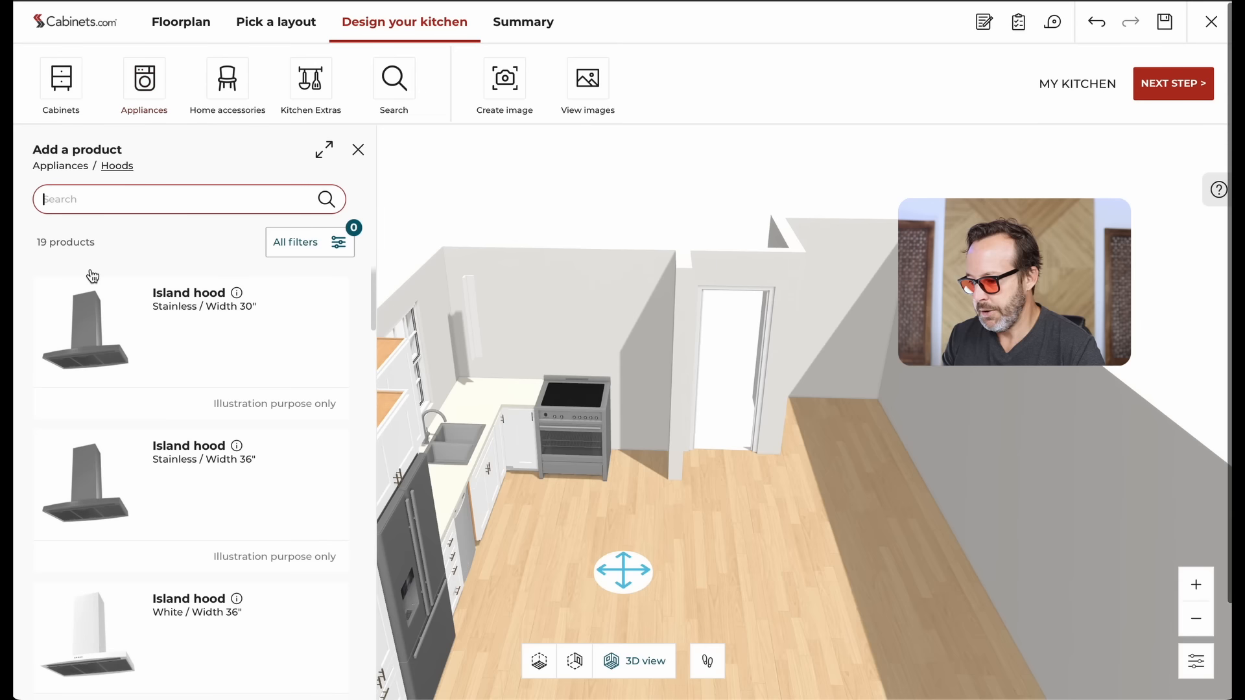
click(285, 247)
click(434, 363)
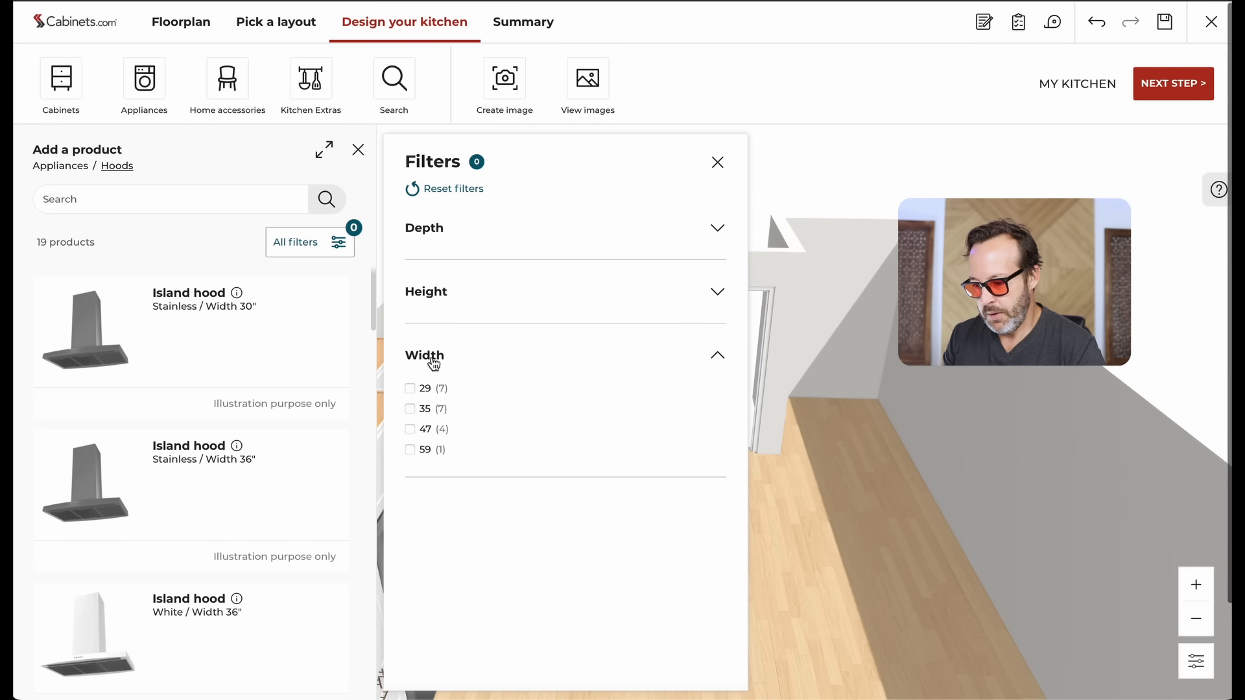
click(410, 389)
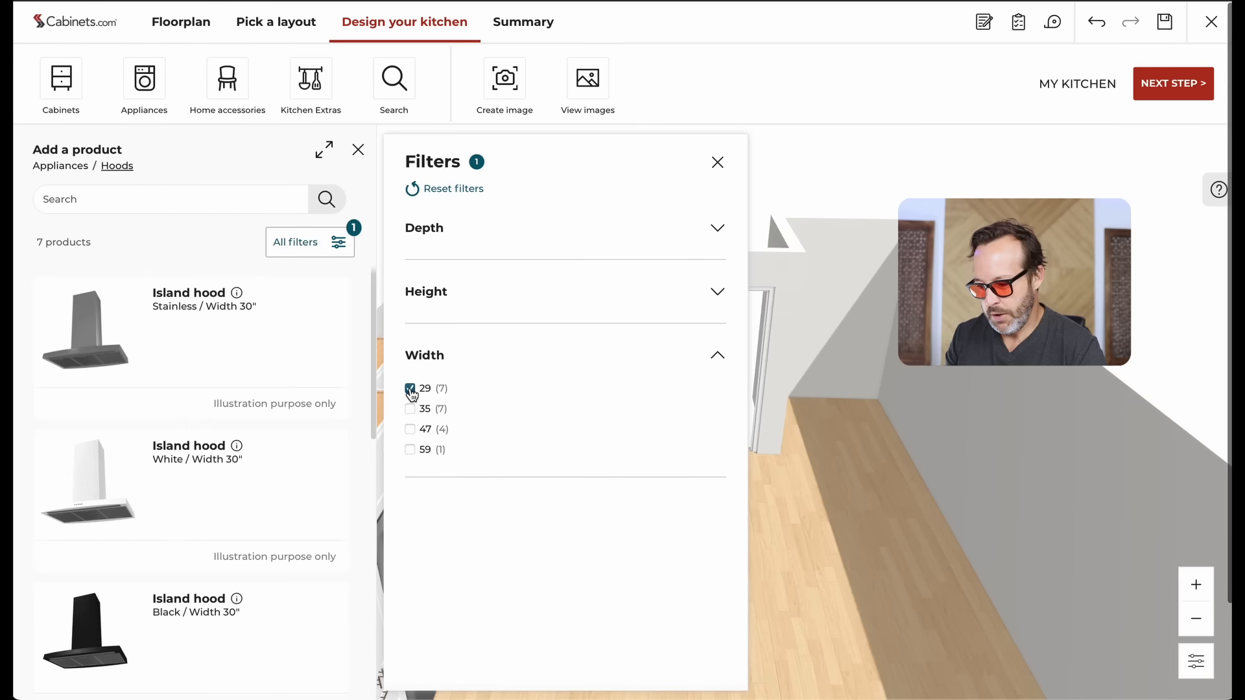
Step: Place the chimney-style stainless 30-inch Wall hood on the wall directly above the range cooker
scroll(195, 447, down, 6)
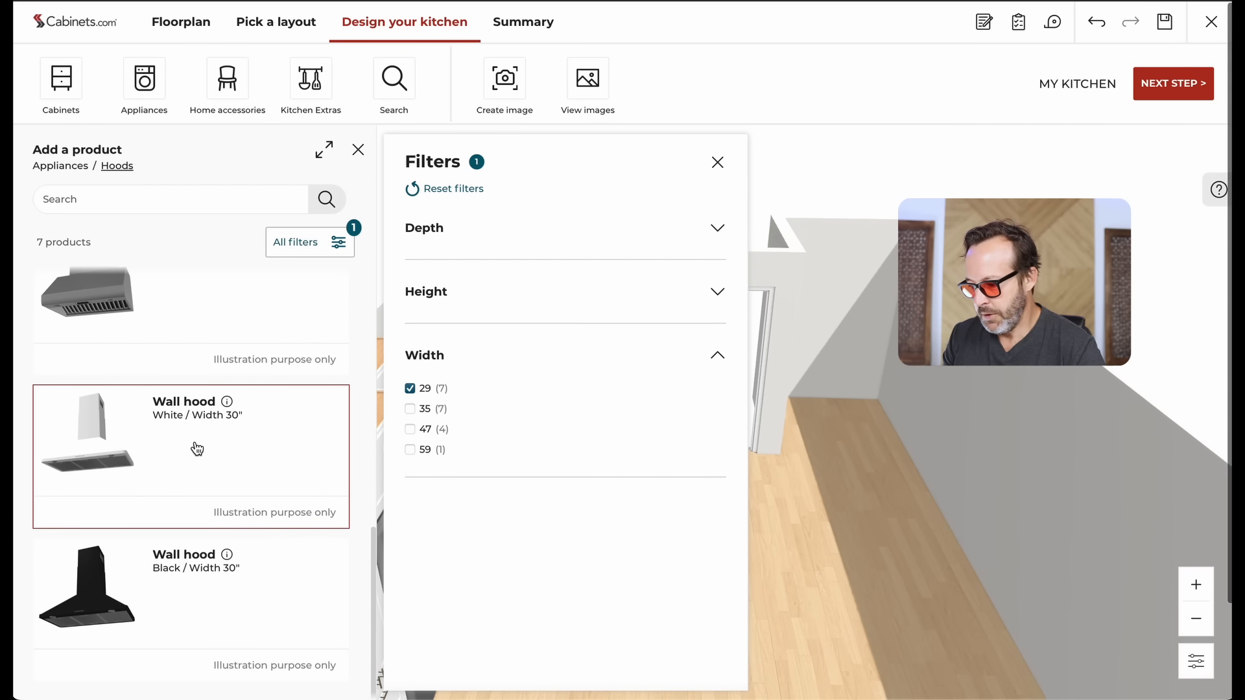
scroll(195, 448, up, 5)
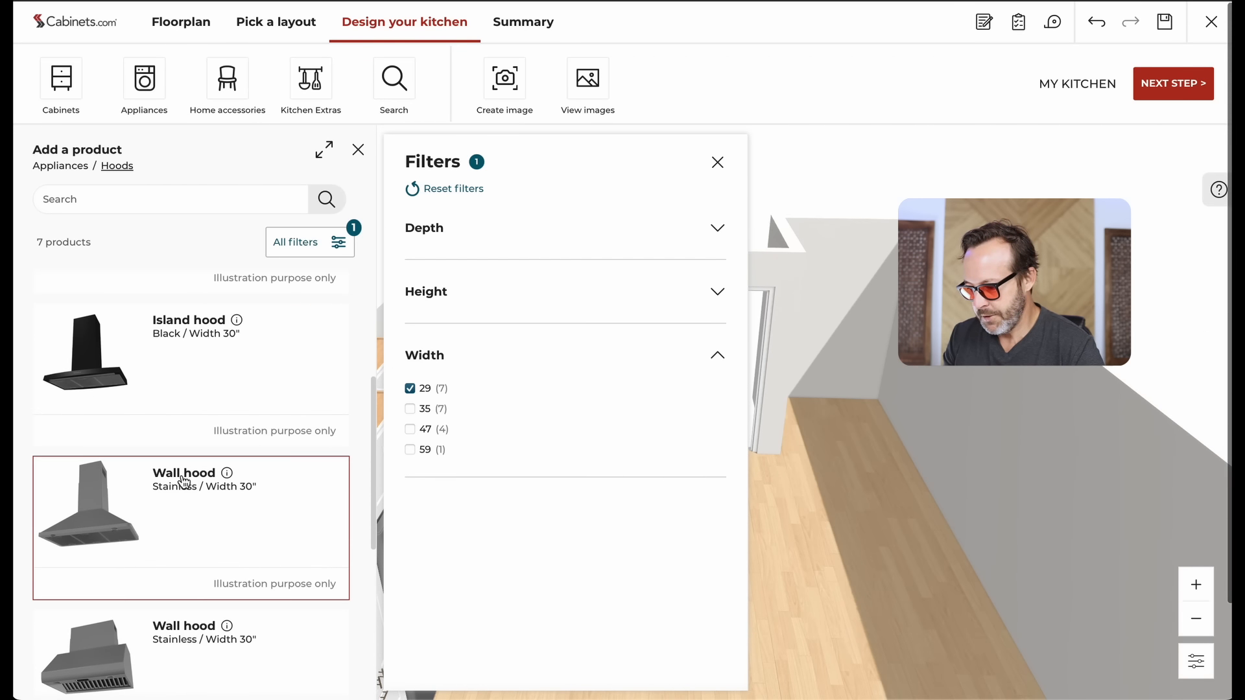
drag(100, 504, 577, 327)
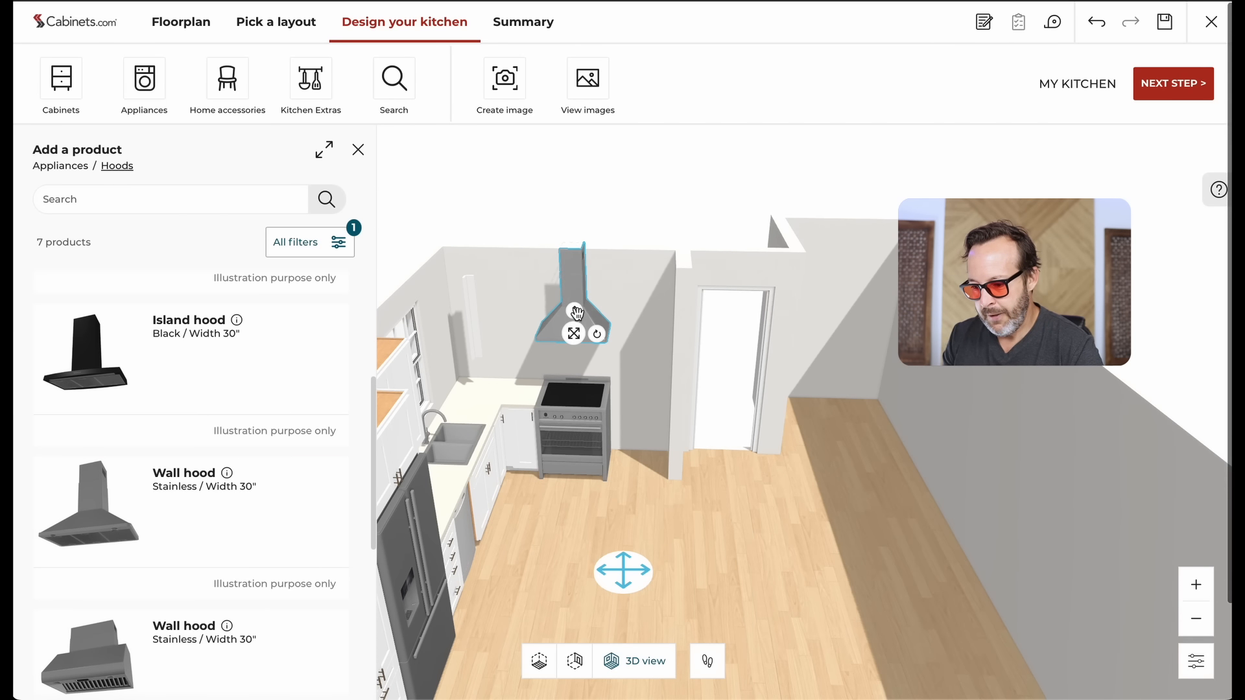
click(358, 150)
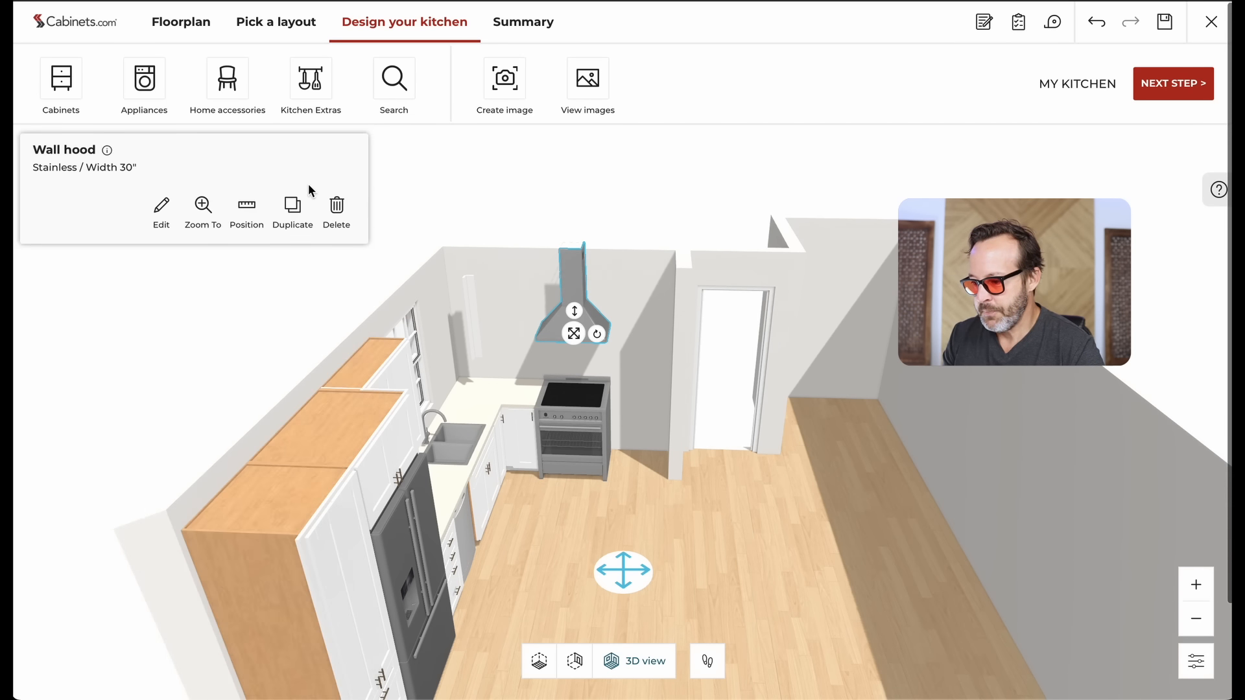
Step: Set the wall hood's height to 30 inches
click(297, 347)
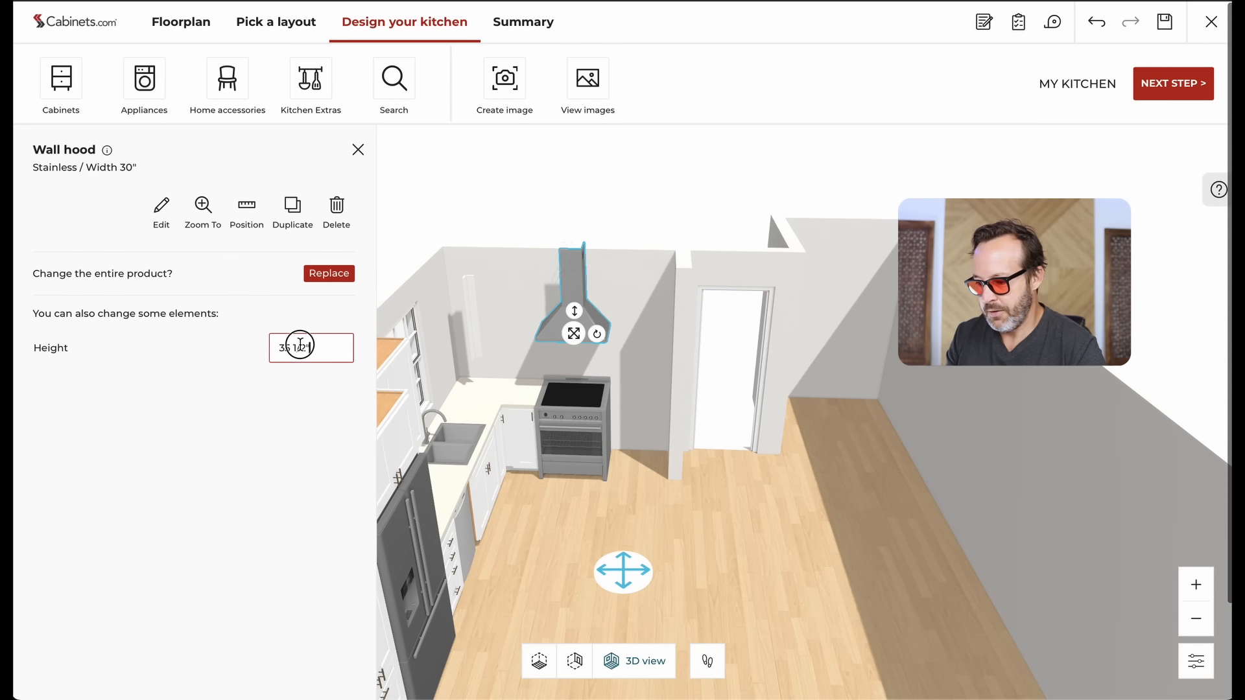
key(ctrl+a)
text(30)
key(Return)
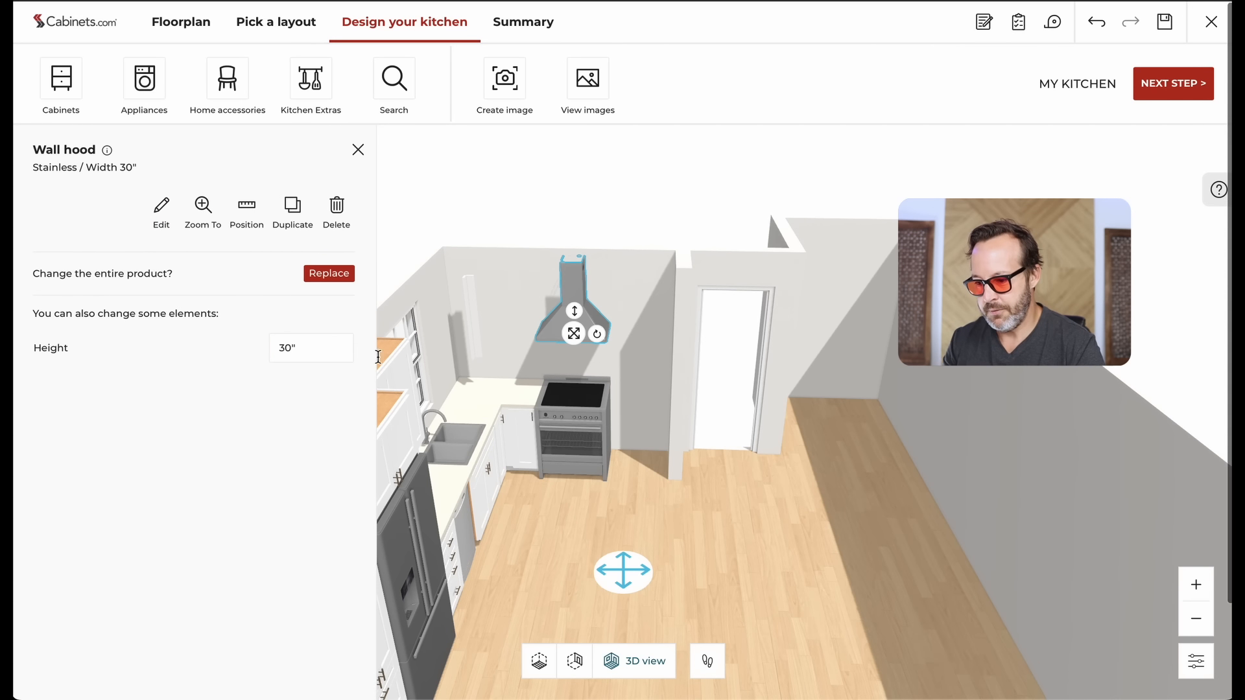
Step: Raise the wall hood toward the top of the wall and nudge it into line with the range cooker
click(574, 306)
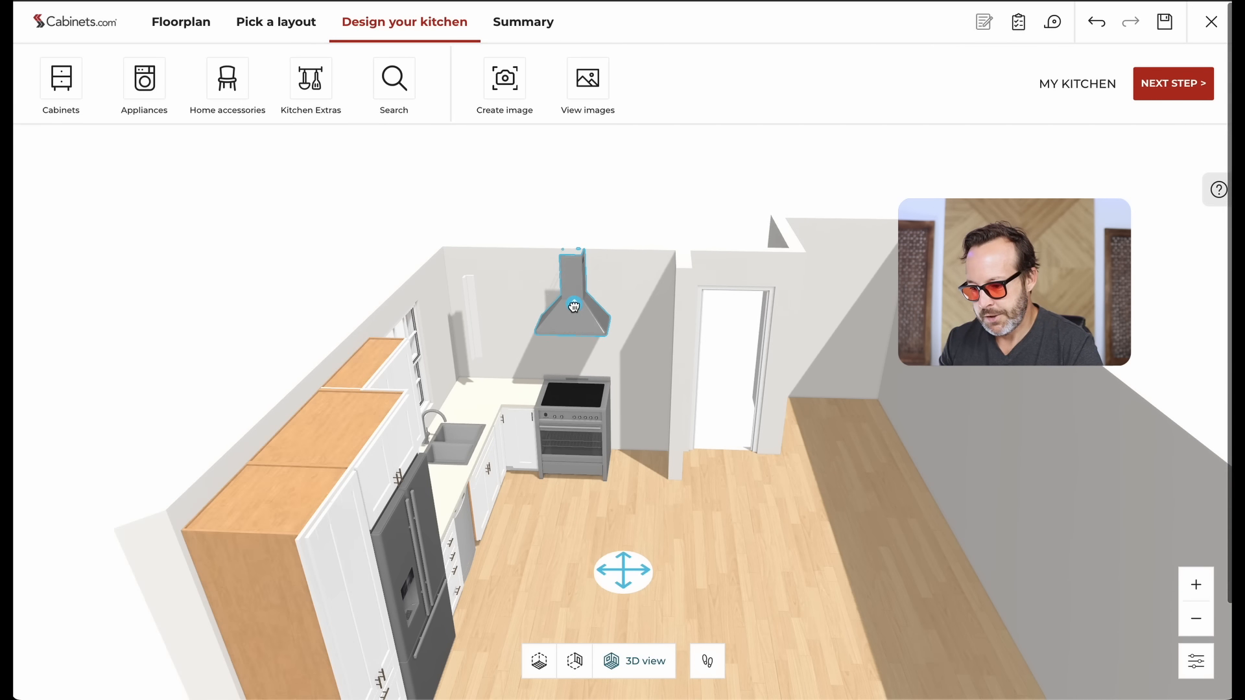
drag(547, 496, 560, 470)
click(561, 471)
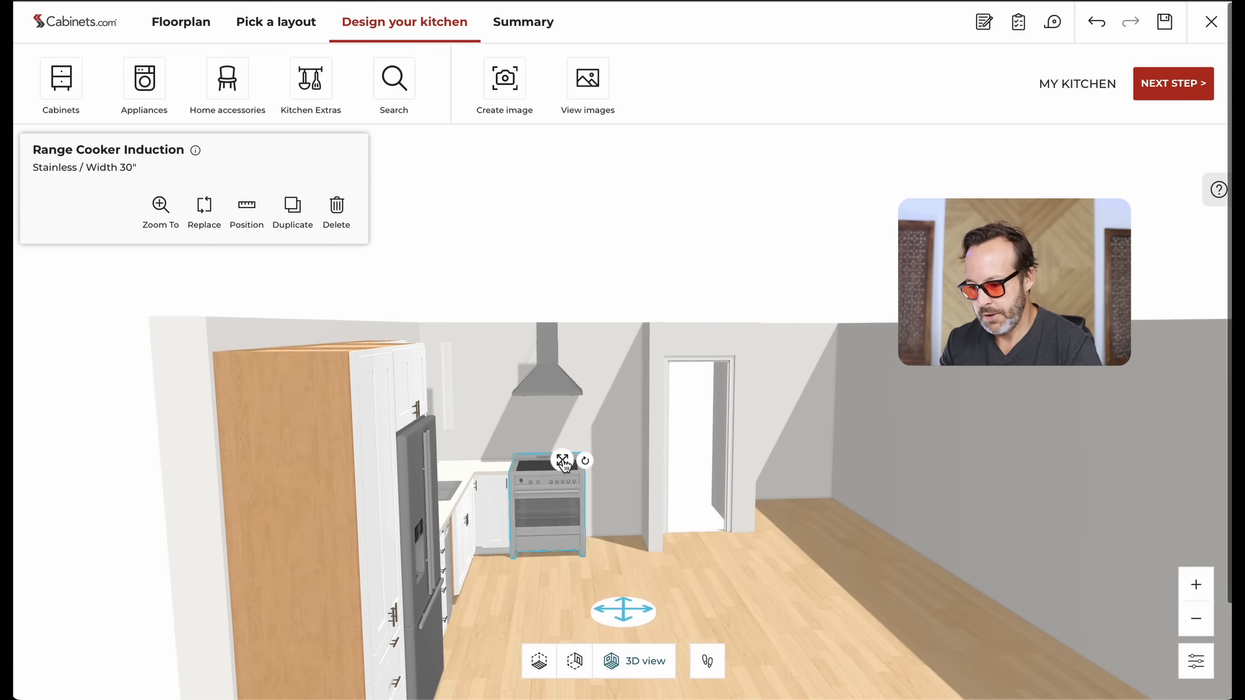
click(546, 389)
click(546, 397)
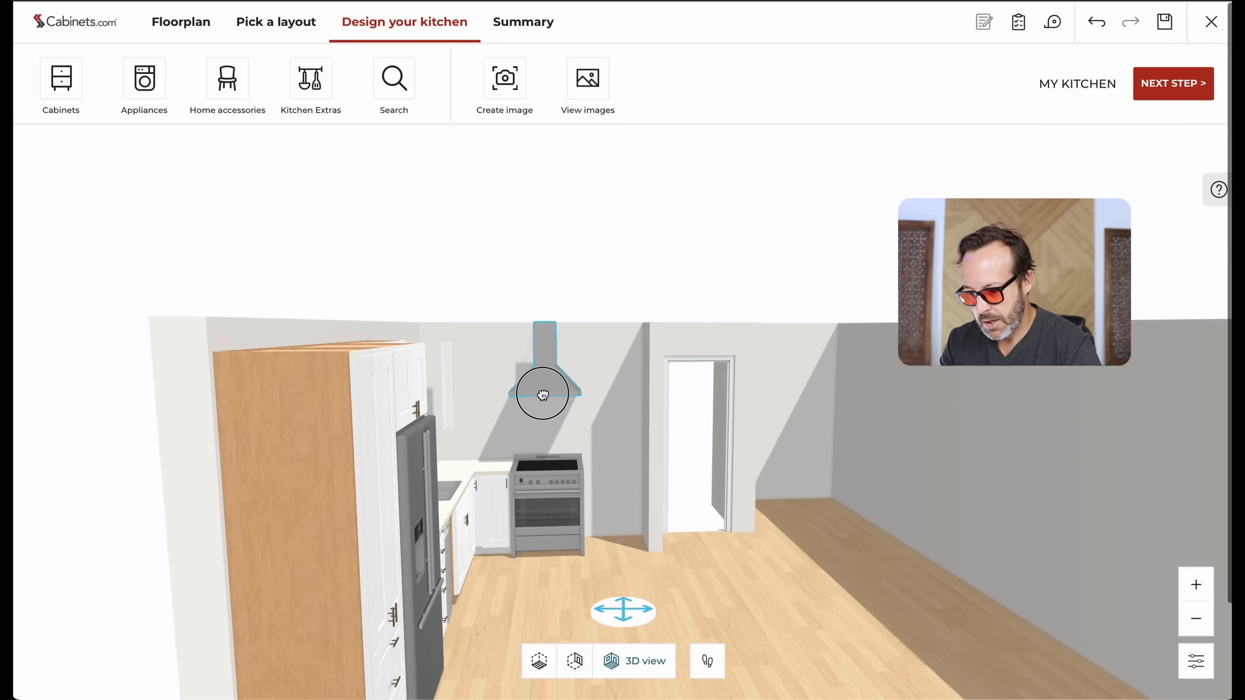
click(650, 625)
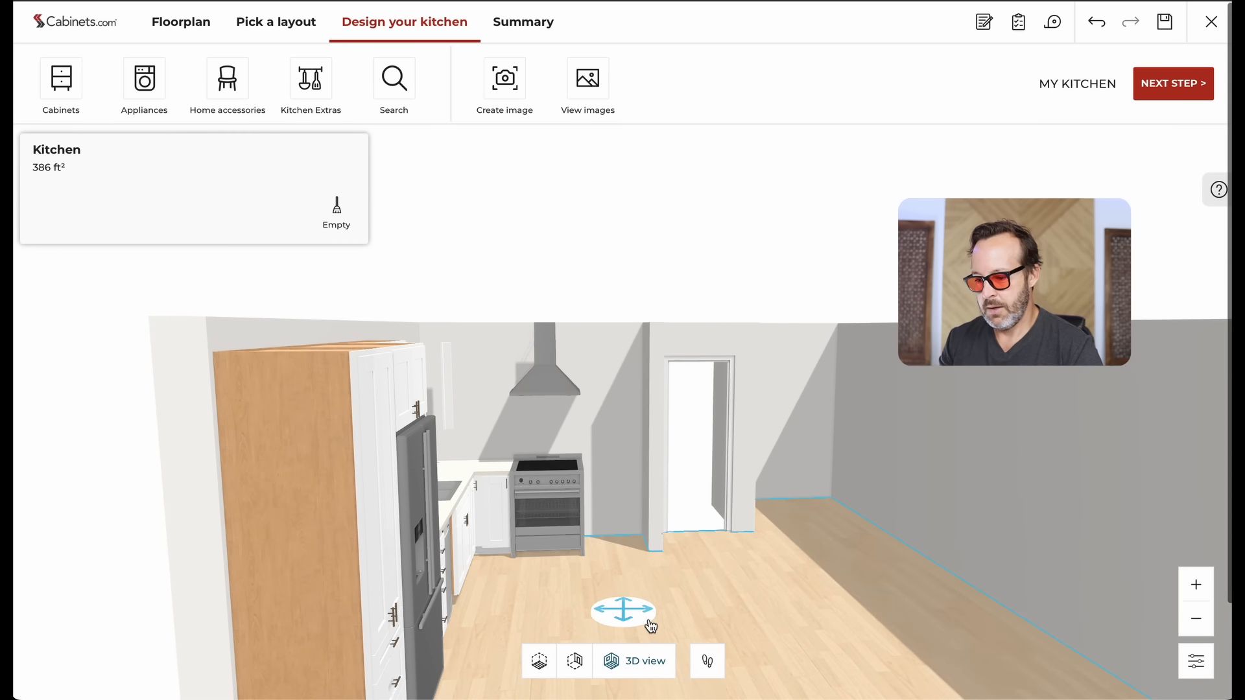
Step: Display the range cooker's distances to neighbouring items, and filter the Drawer Bases to a width of 24
click(561, 513)
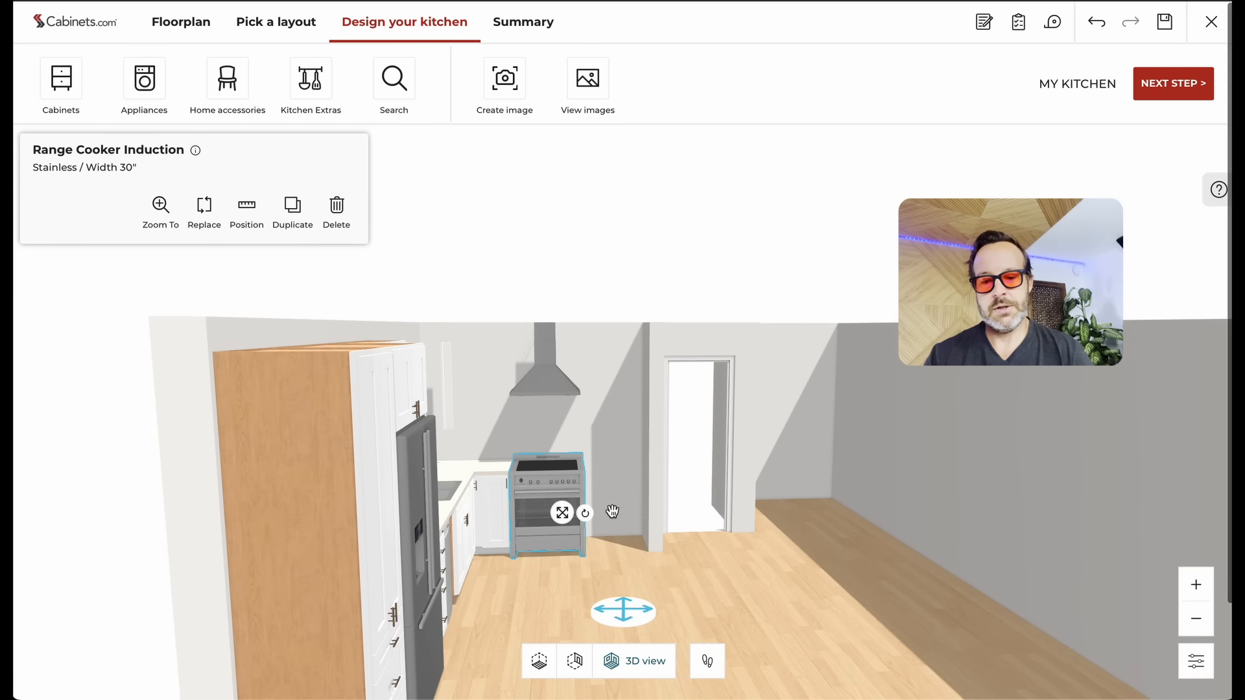
click(246, 214)
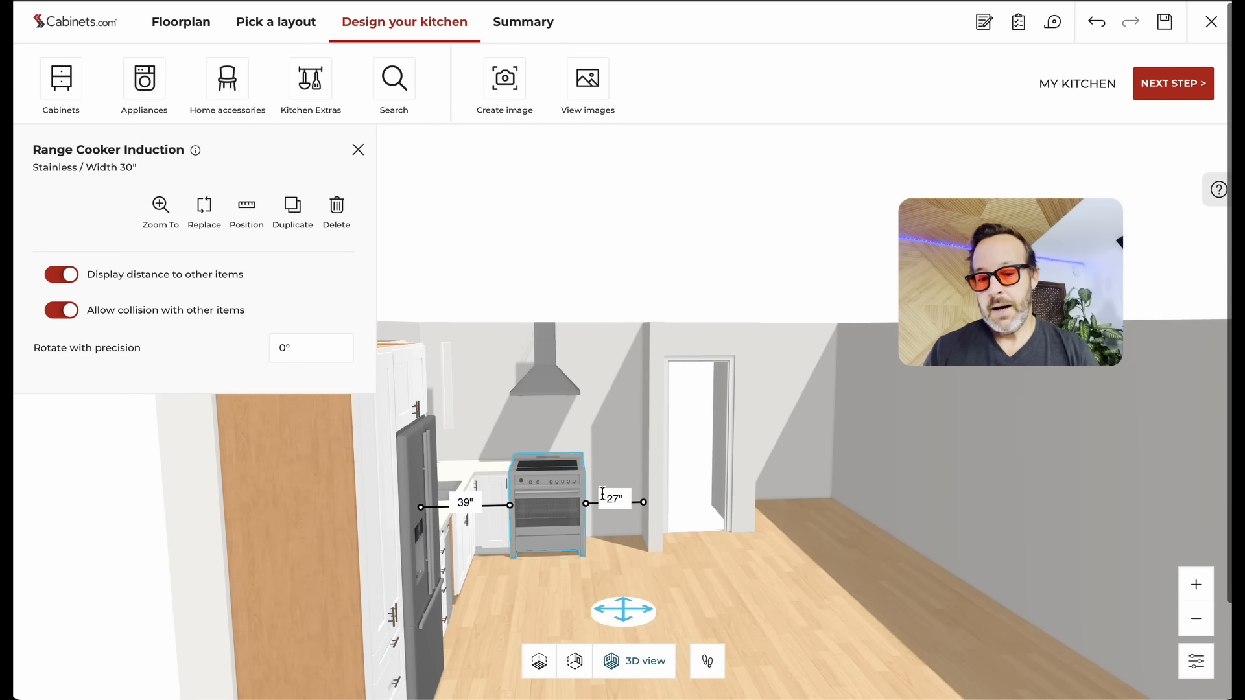
click(65, 94)
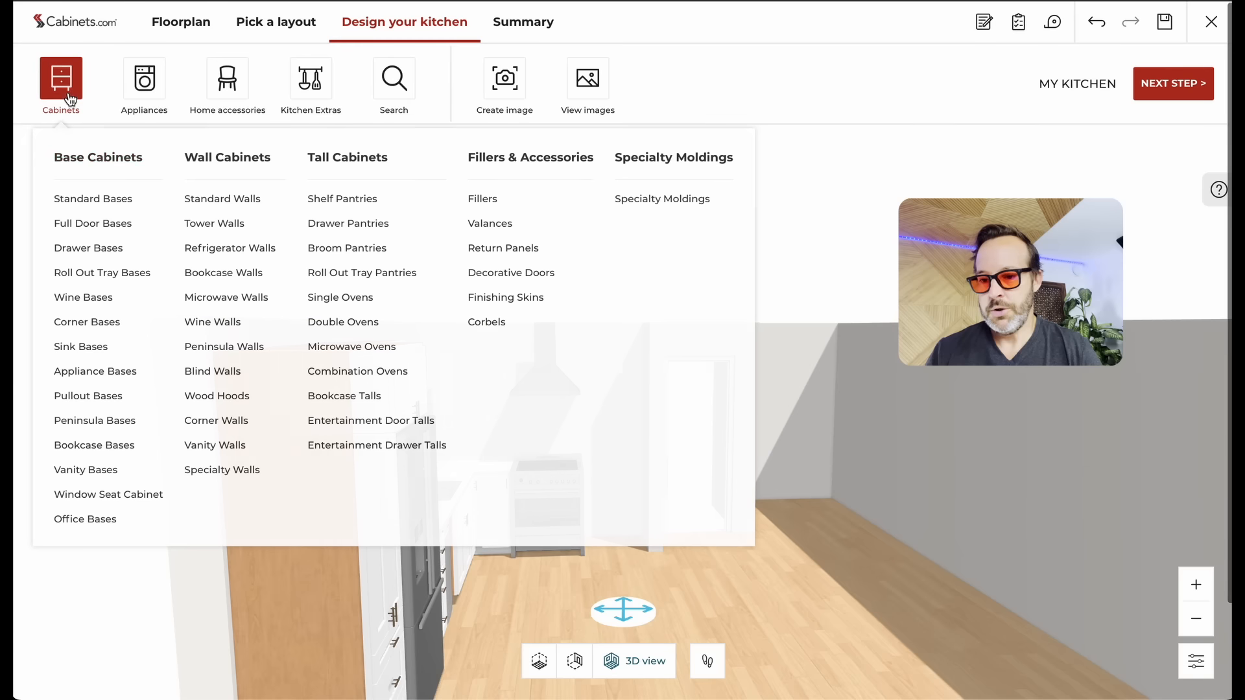
click(97, 254)
click(317, 249)
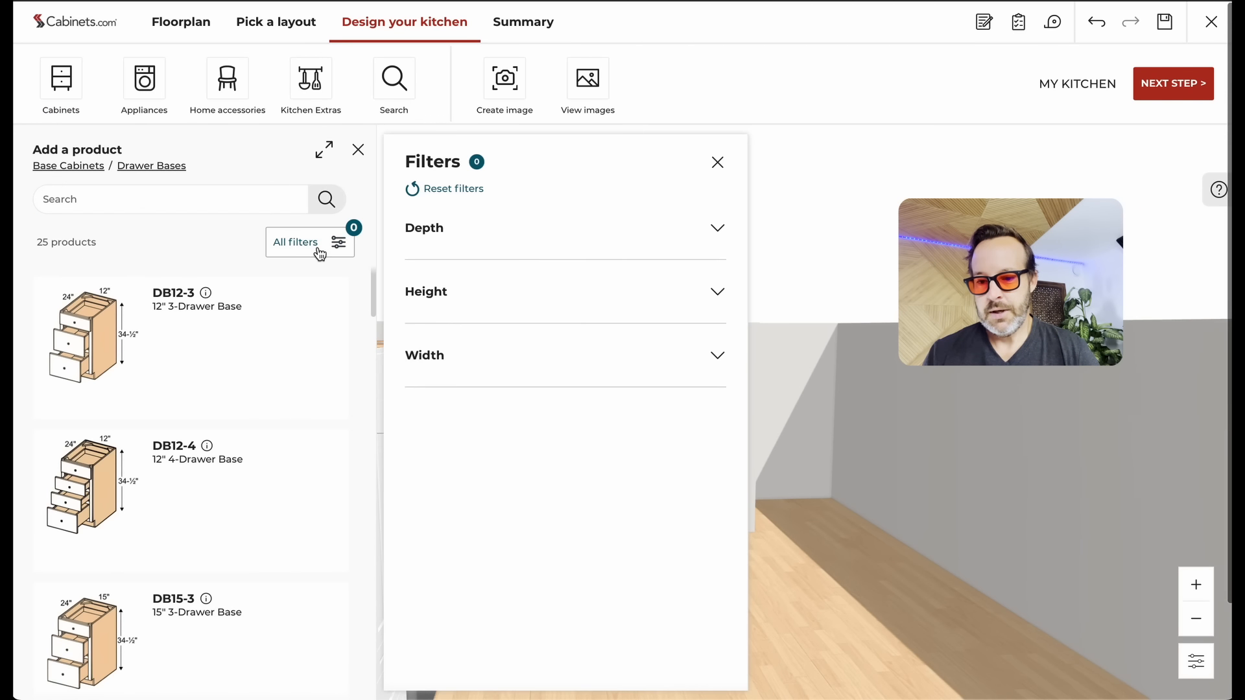
click(427, 363)
click(411, 472)
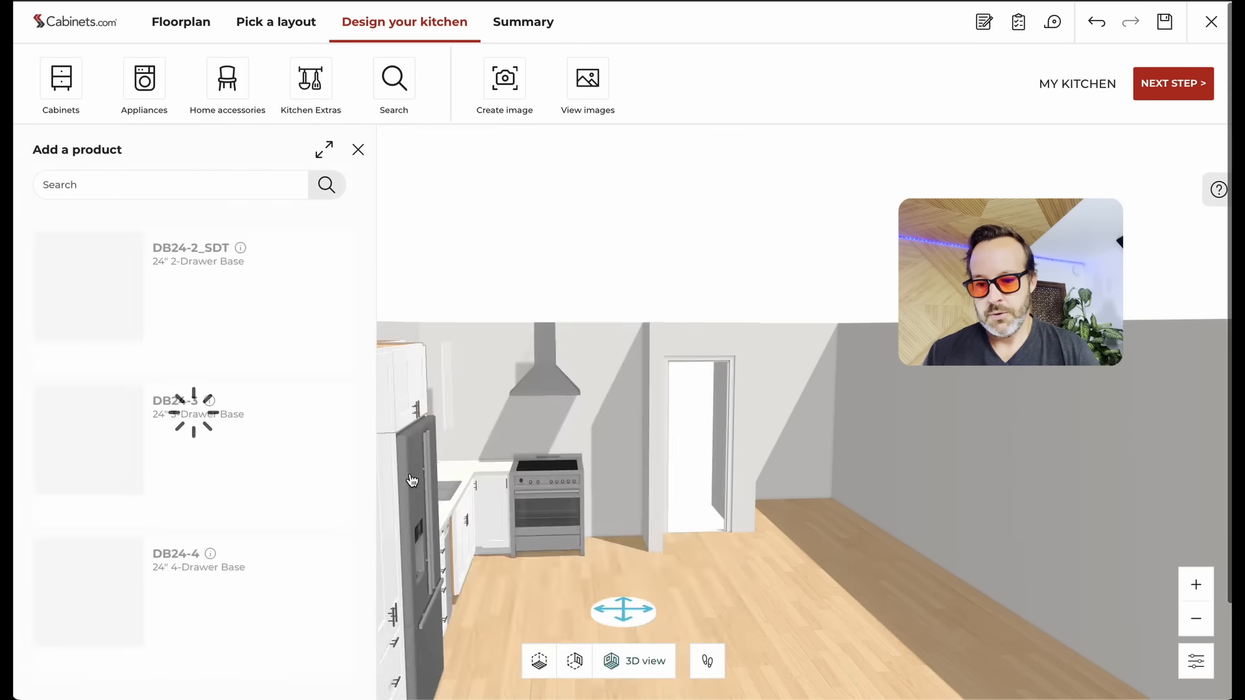
Step: Place the DB24-3 24-inch 3-drawer base between the range cooker and the wall stub beside the doorway
drag(70, 522, 607, 531)
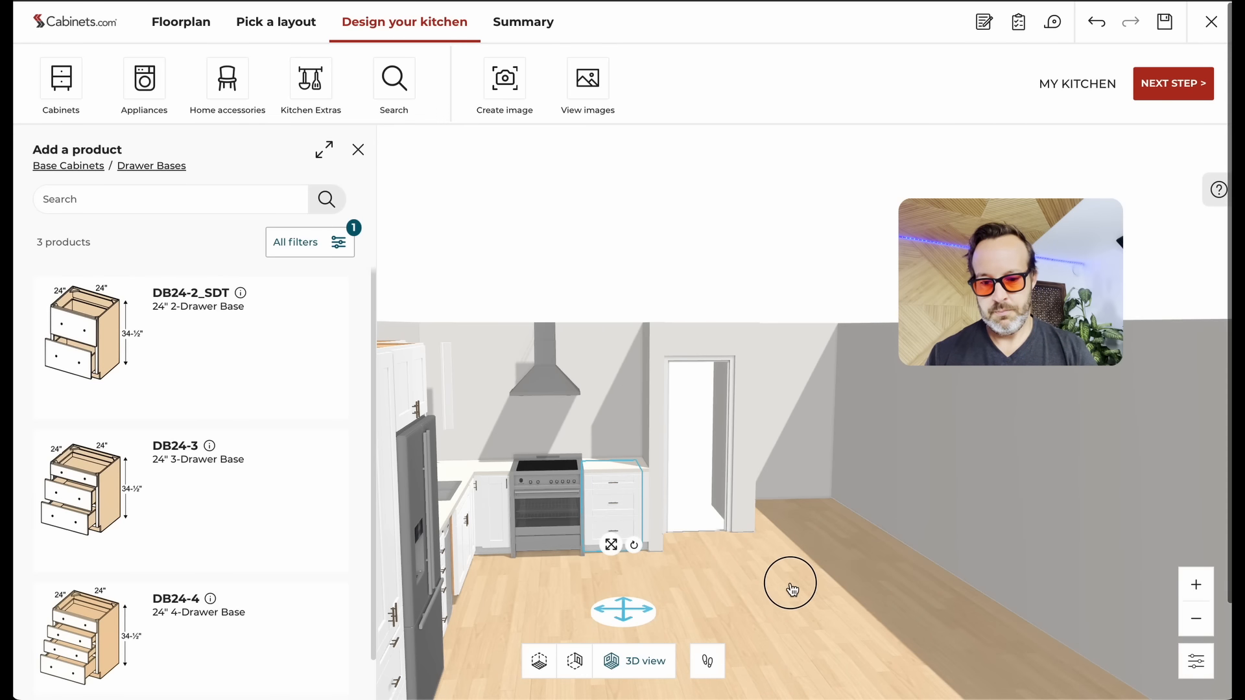
drag(792, 583, 692, 575)
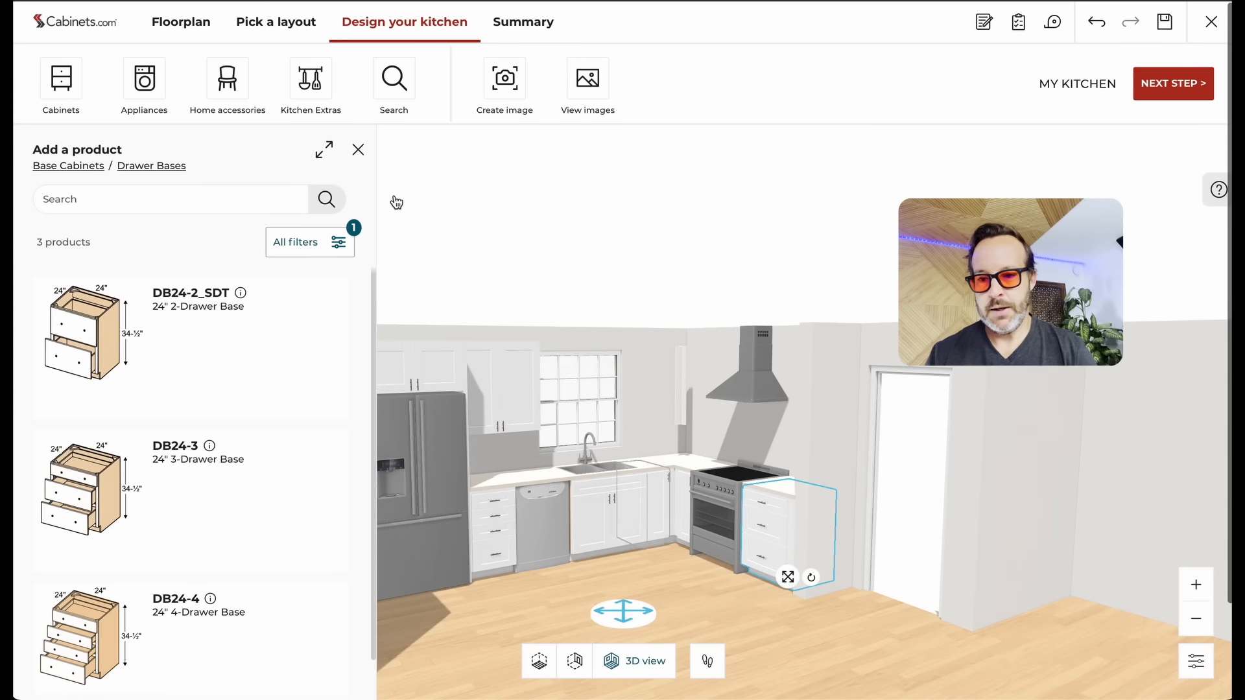
click(357, 150)
Step: Switch to the floor view and display the distances from the UF642 corner wall filler to its neighbours
click(65, 81)
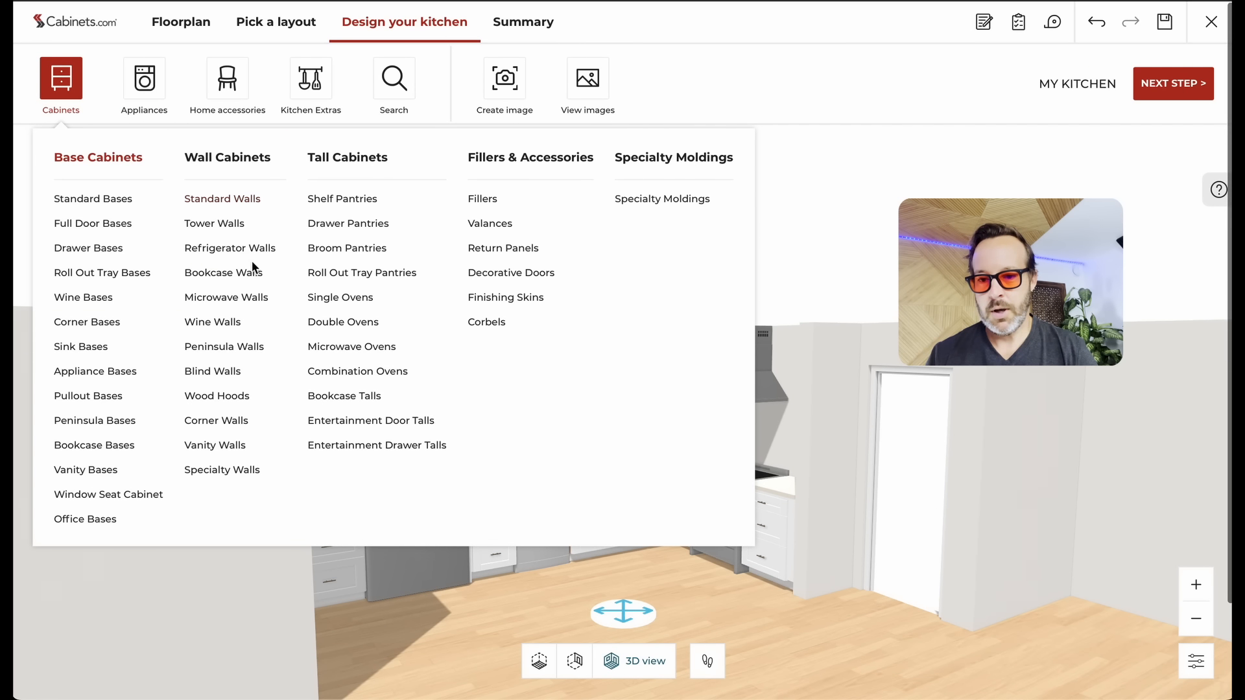
click(522, 607)
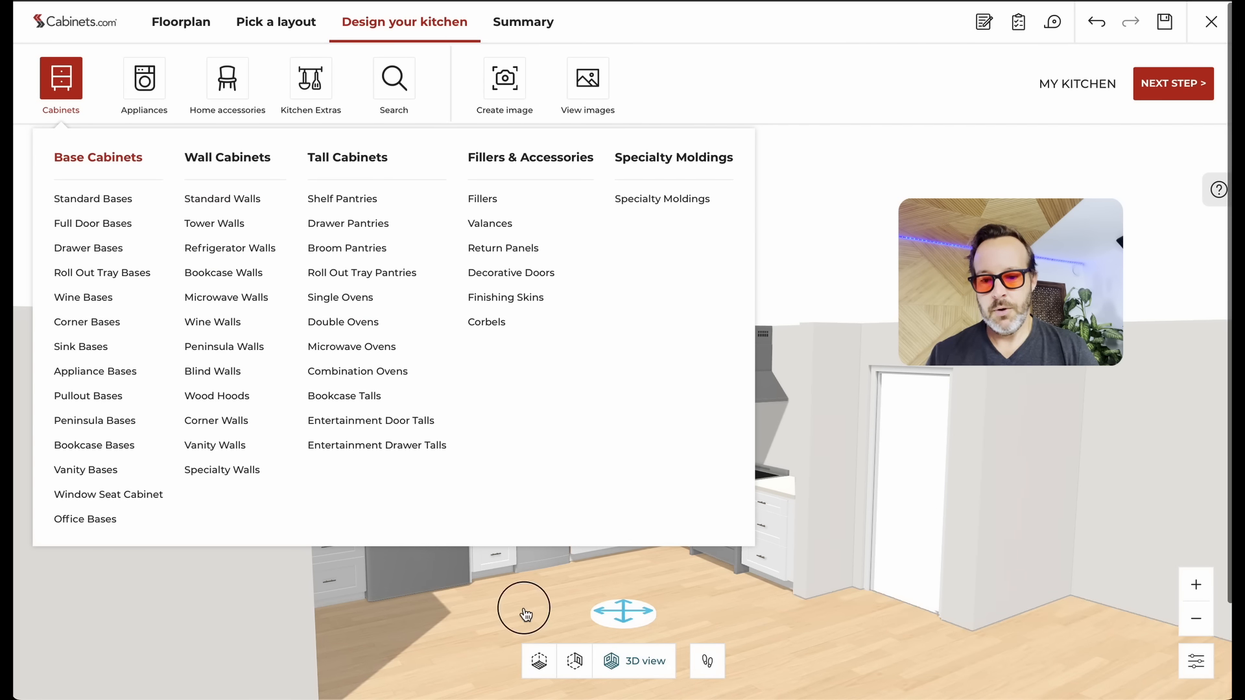
click(538, 660)
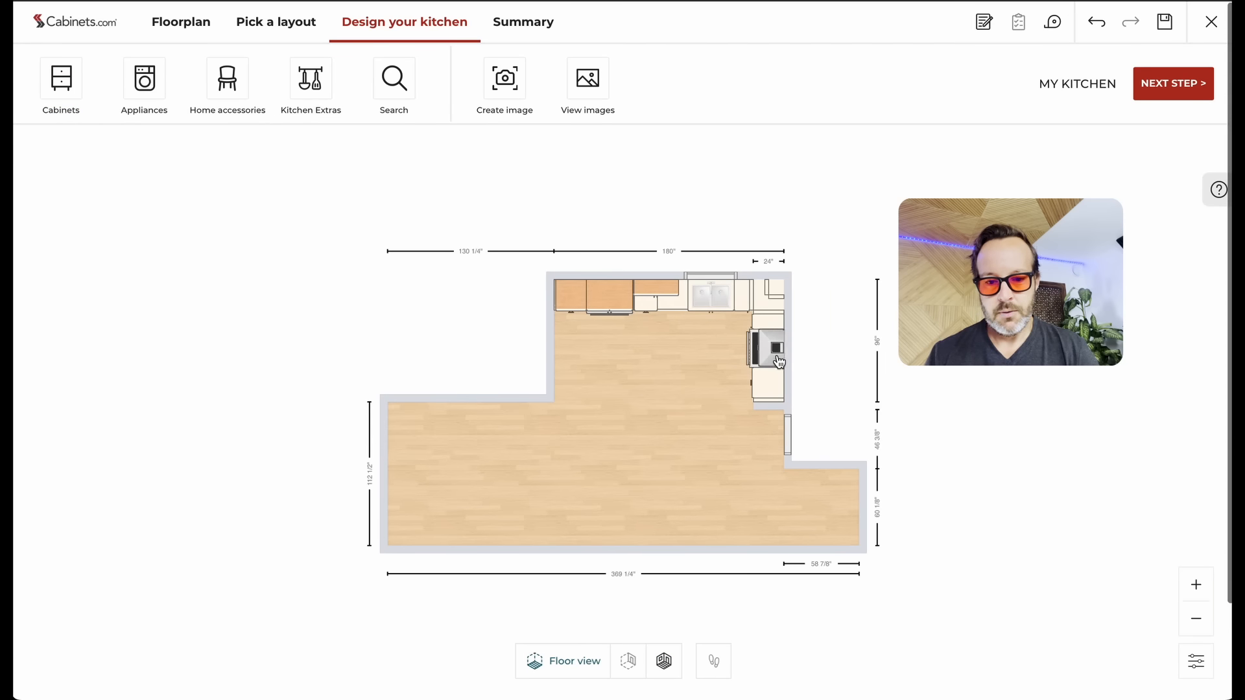
scroll(779, 361, up, 5)
scroll(616, 415, up, 5)
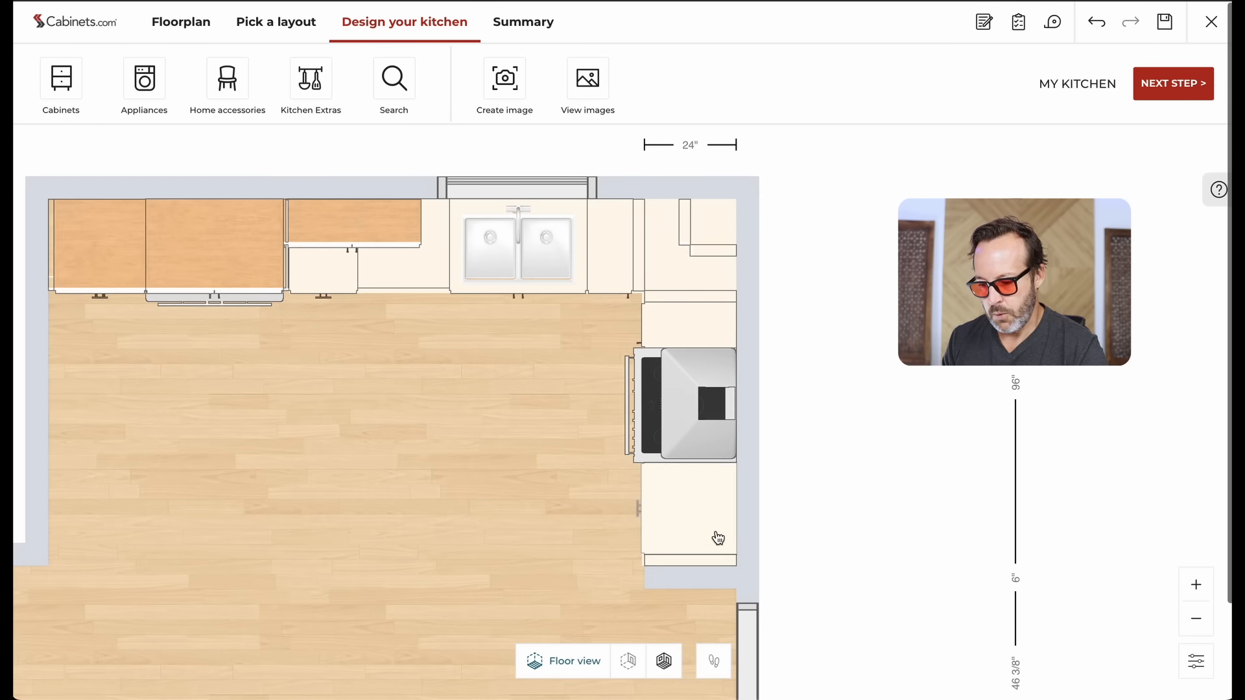
click(708, 224)
click(254, 212)
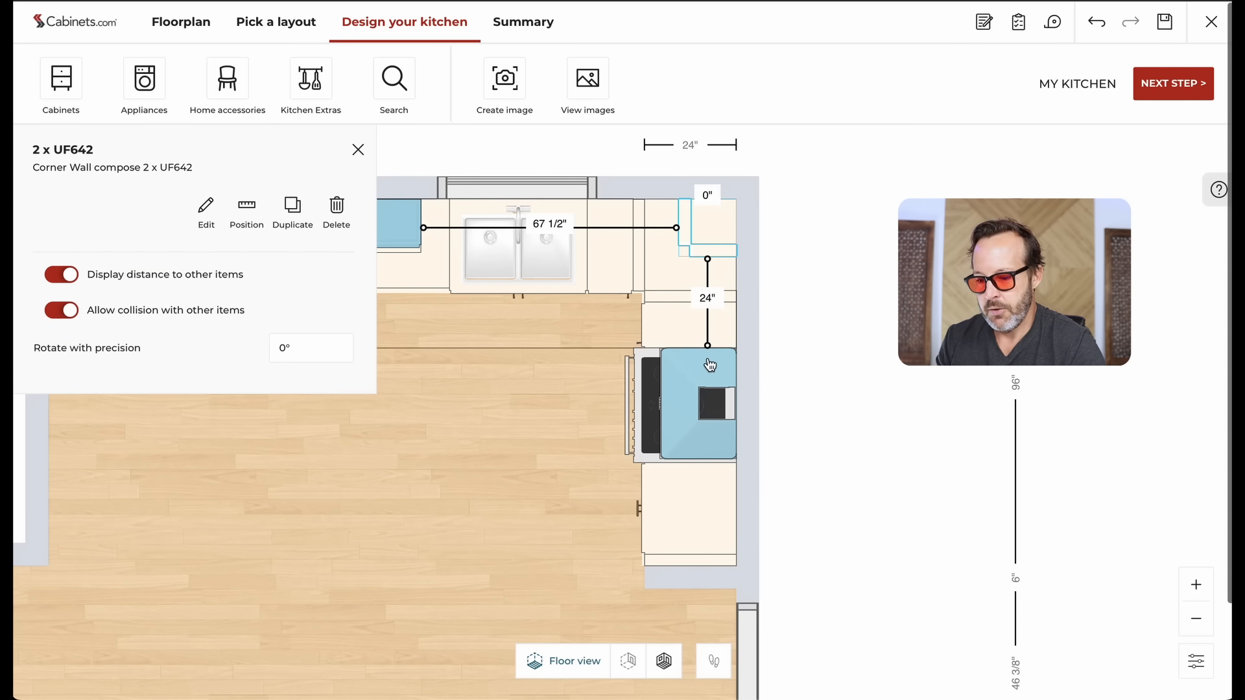
Step: Browse the Standard Walls cabinets and filter them to a width of 24 and a height of 36.125
click(67, 94)
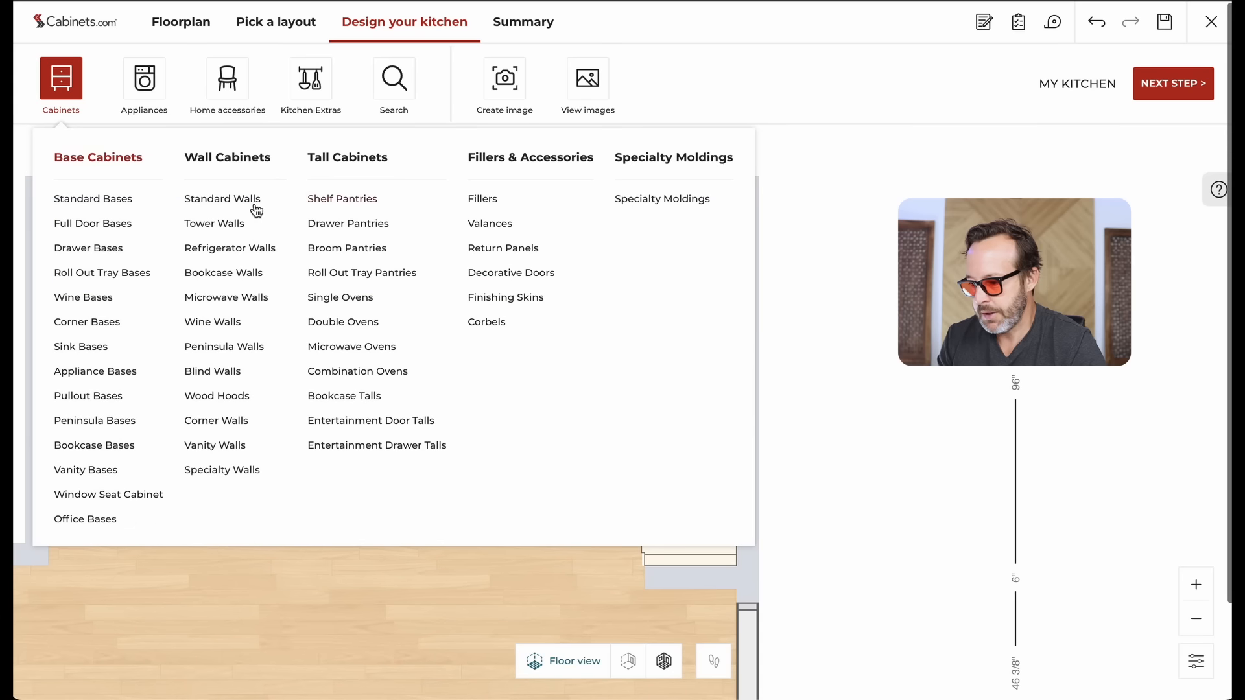
click(230, 200)
click(295, 243)
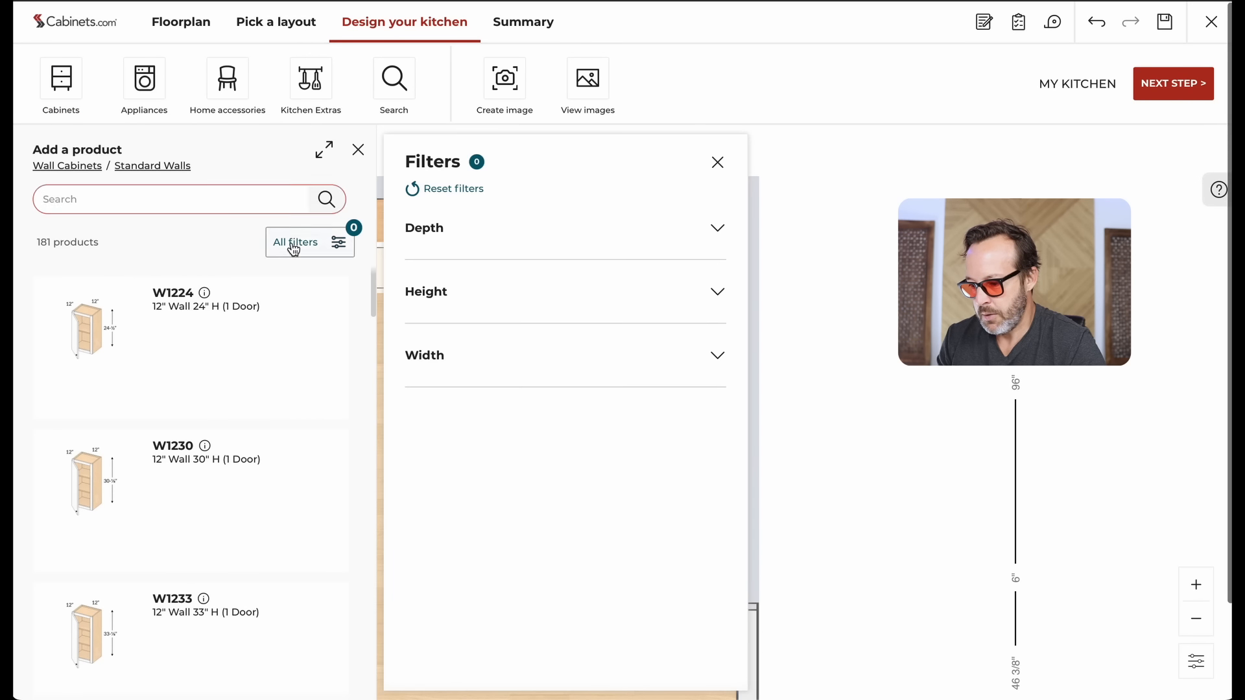
click(415, 359)
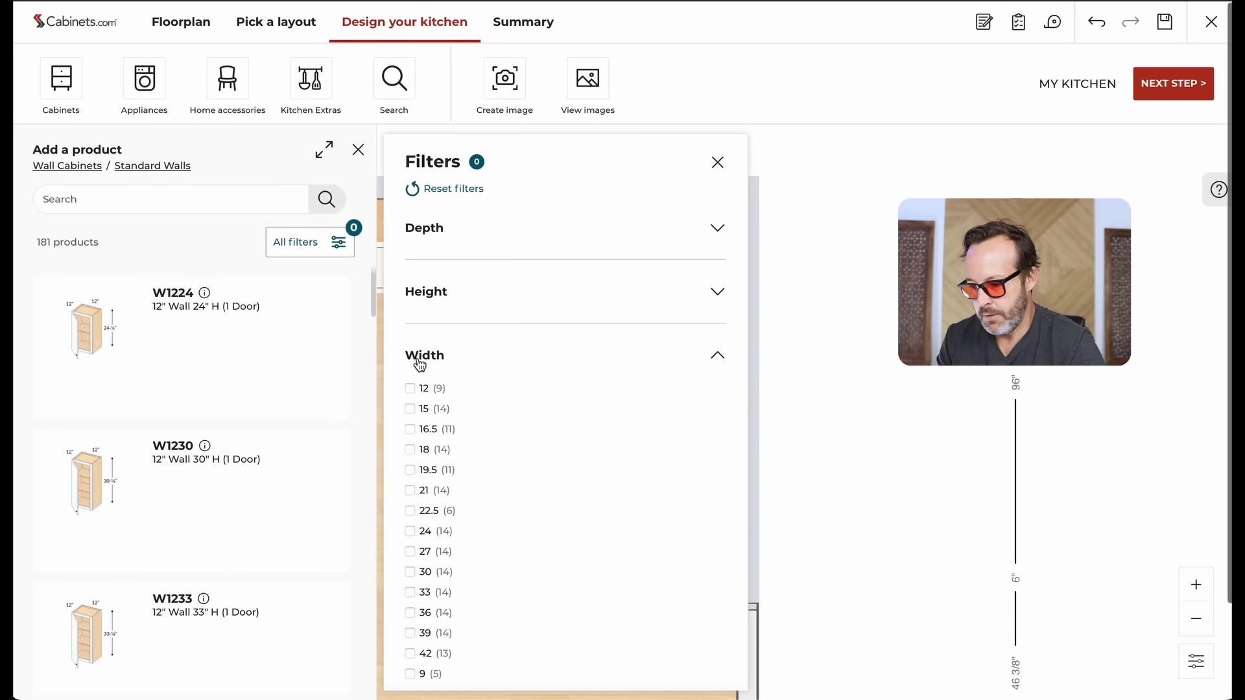
click(411, 532)
click(422, 296)
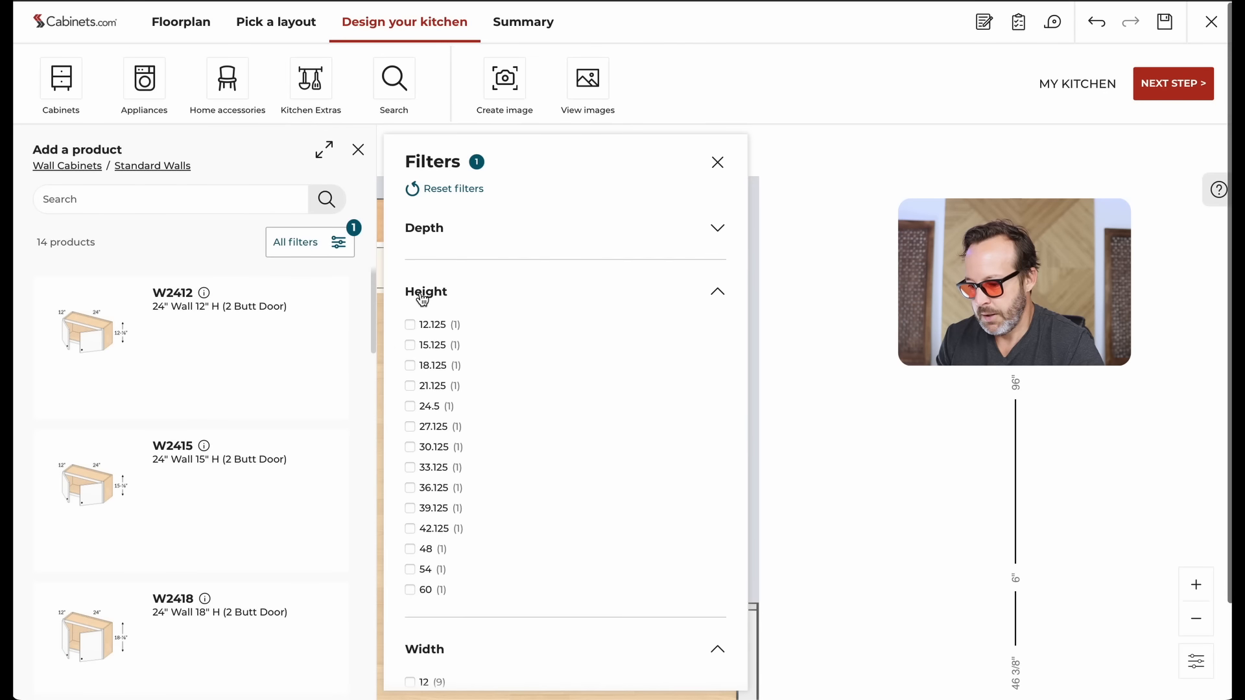
click(411, 494)
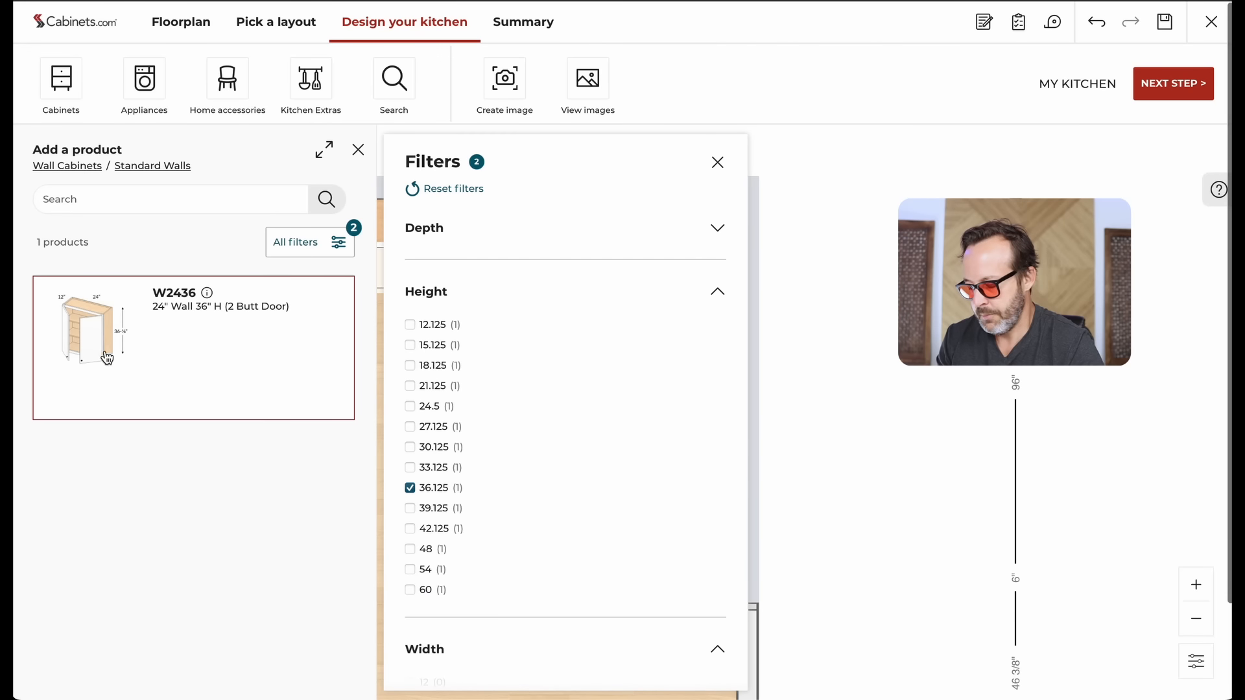
Step: Place two W2436 wall cabinets on the range wall, one between the corner filler and the hood and one on the hood's other side
drag(103, 353, 742, 332)
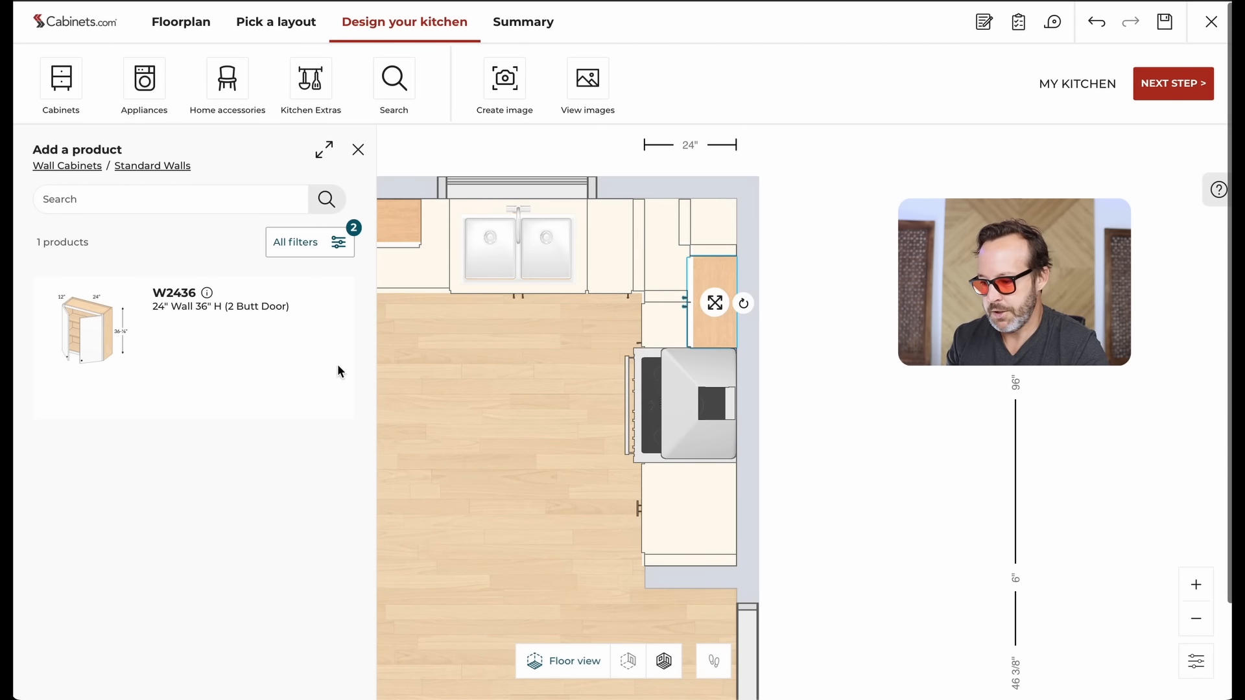
drag(111, 325, 466, 445)
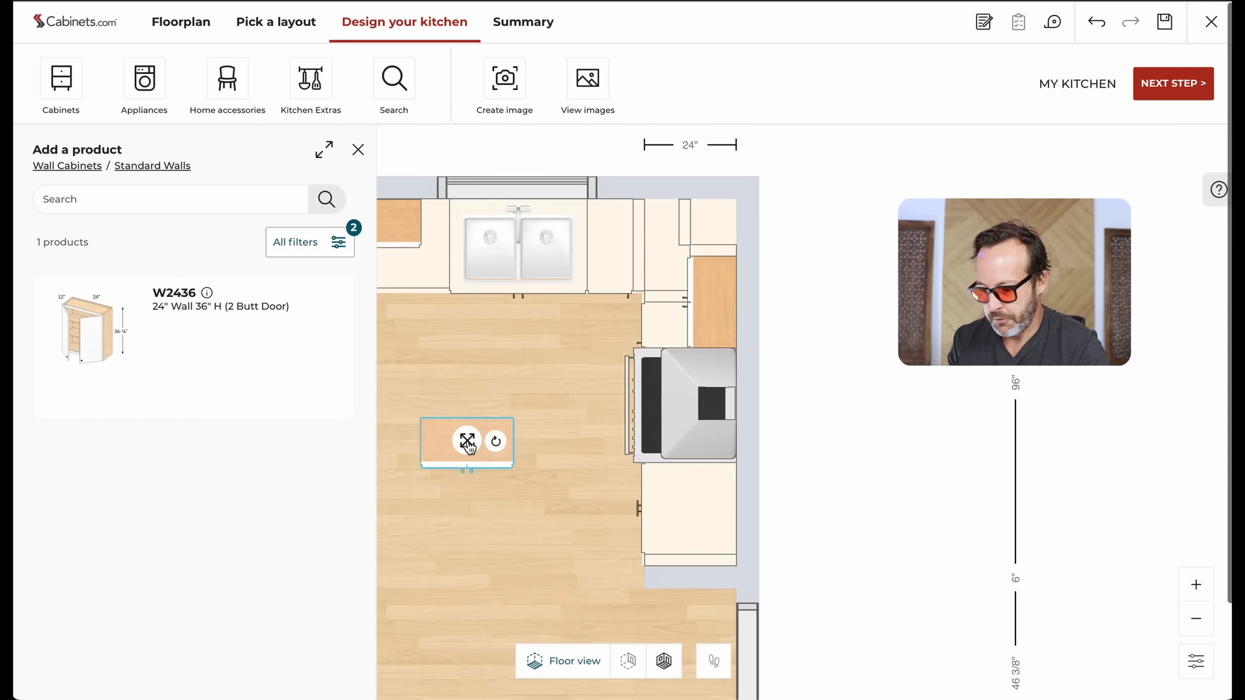
click(358, 150)
drag(467, 441, 756, 519)
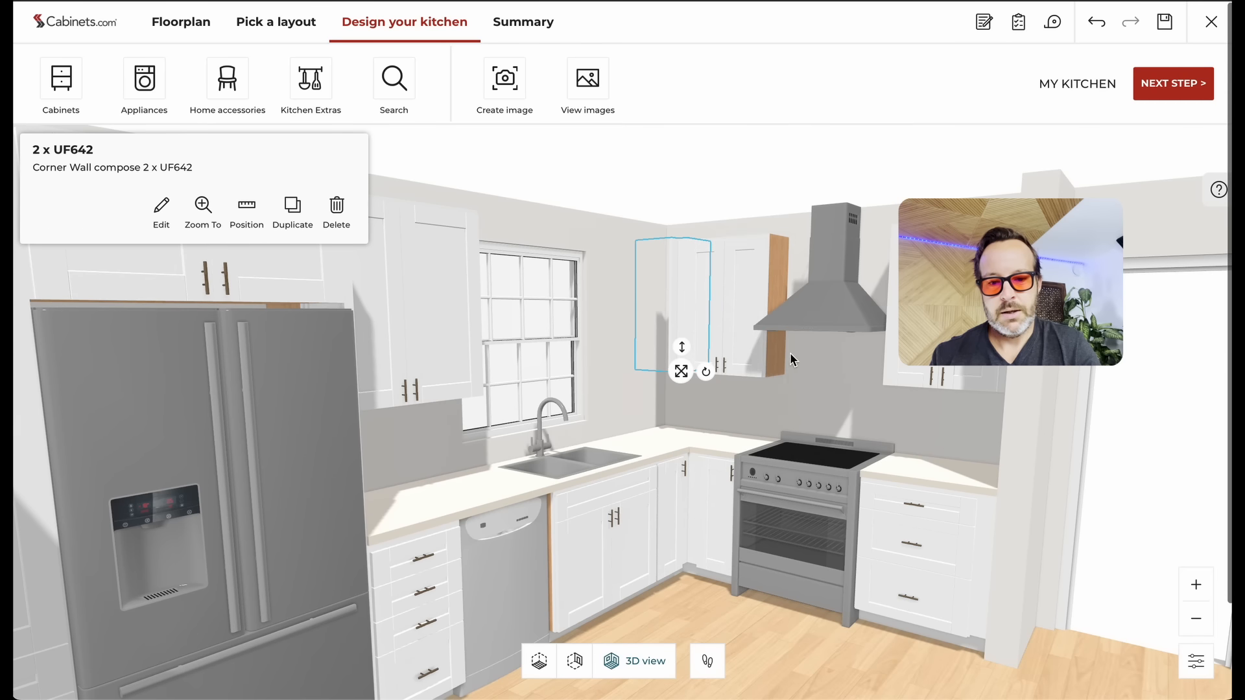
Step: Add a Finish end-panel as the right end panel of the W2436 beside the corner filler, applying it to all
click(760, 368)
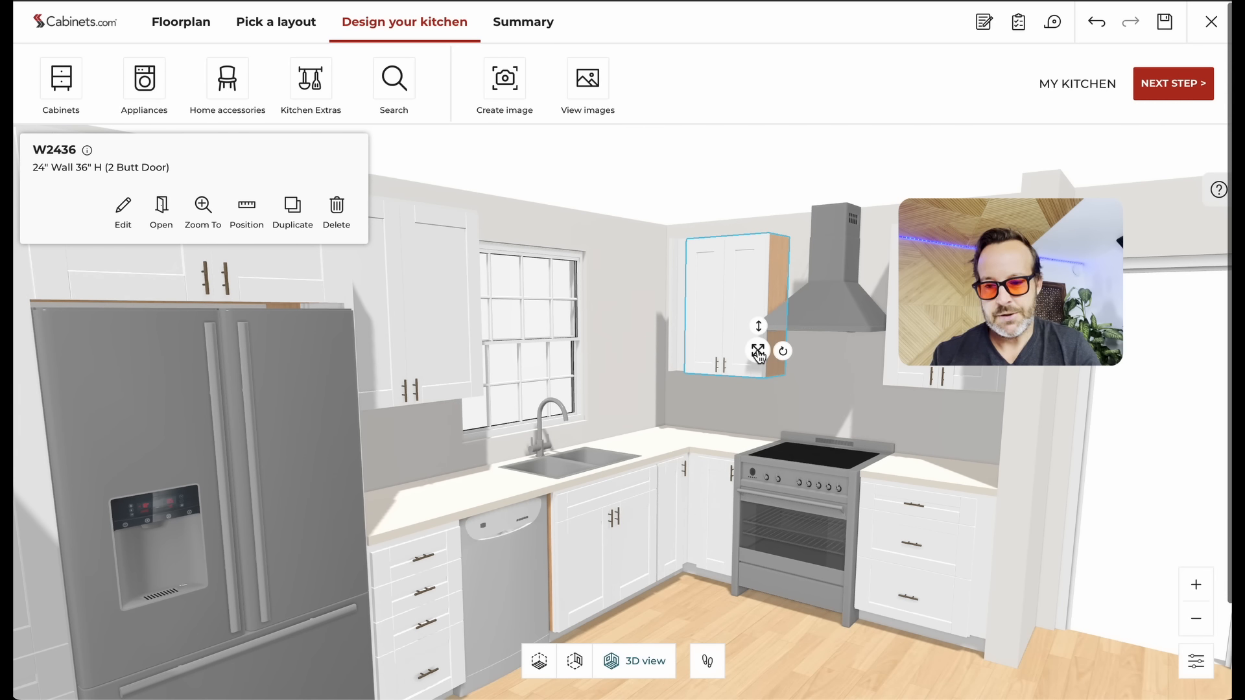
click(129, 224)
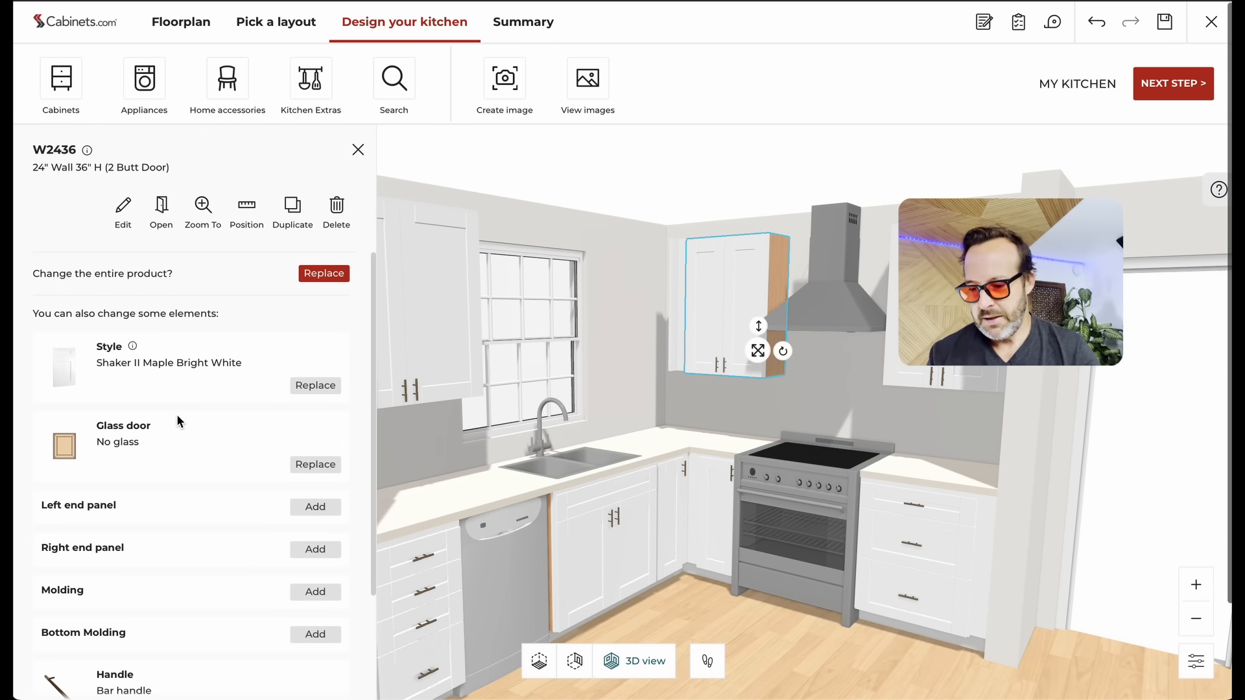
click(316, 549)
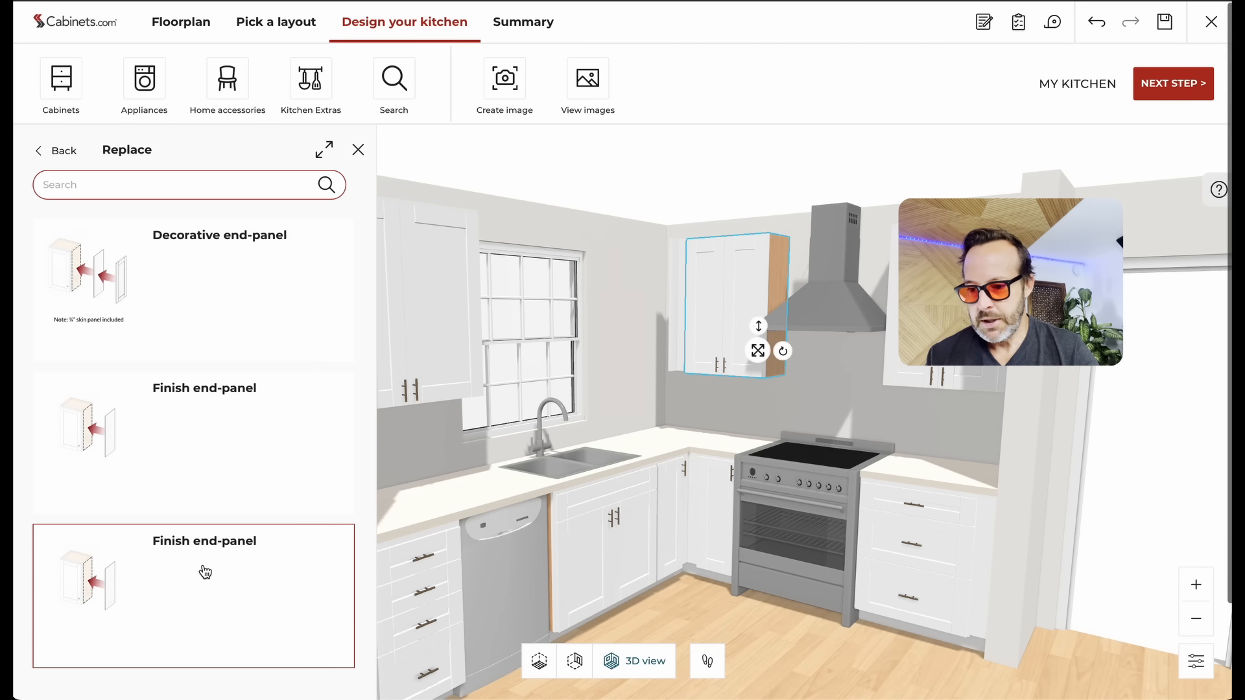
click(178, 408)
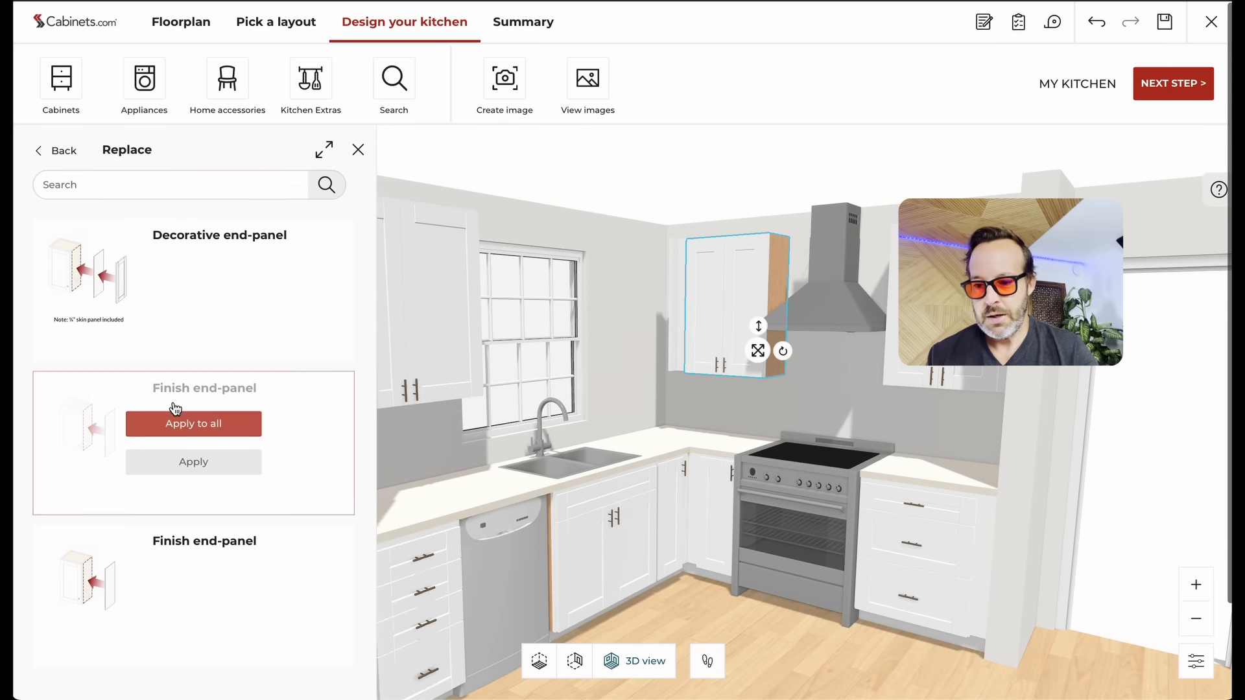
click(201, 426)
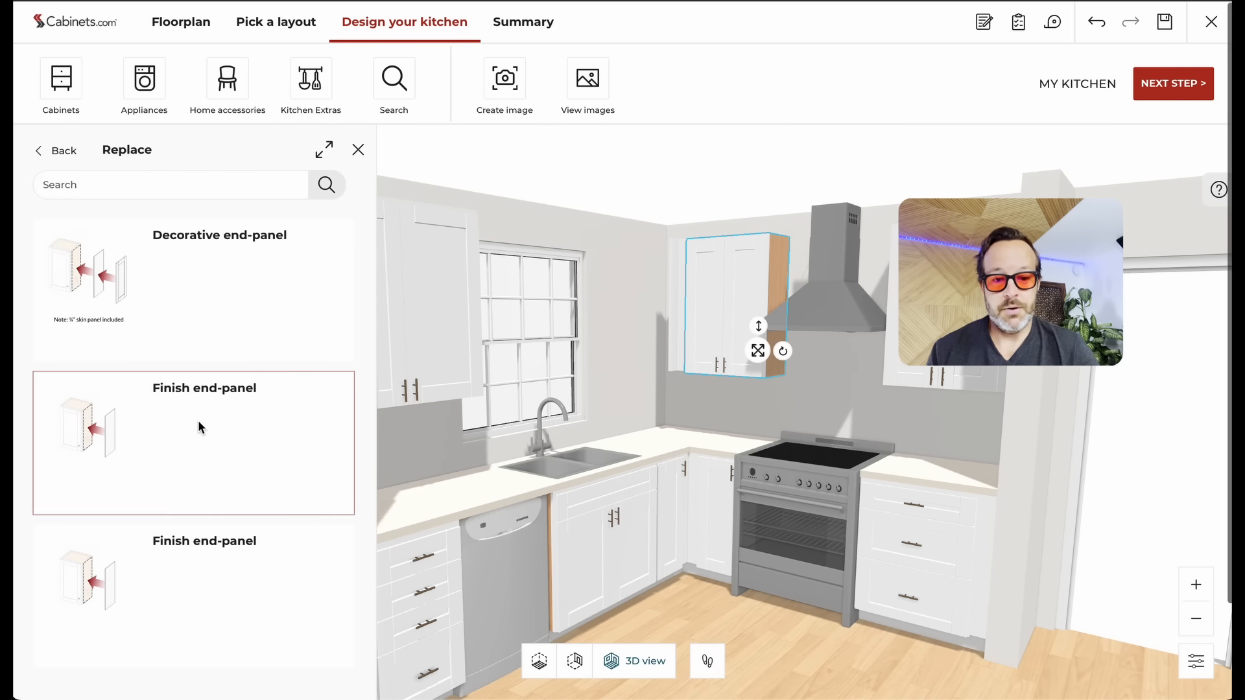
Step: Add a Finish end-panel as the left end panel of the W2436 between the hood and the doorway, applying it to all
click(915, 372)
drag(705, 425, 764, 425)
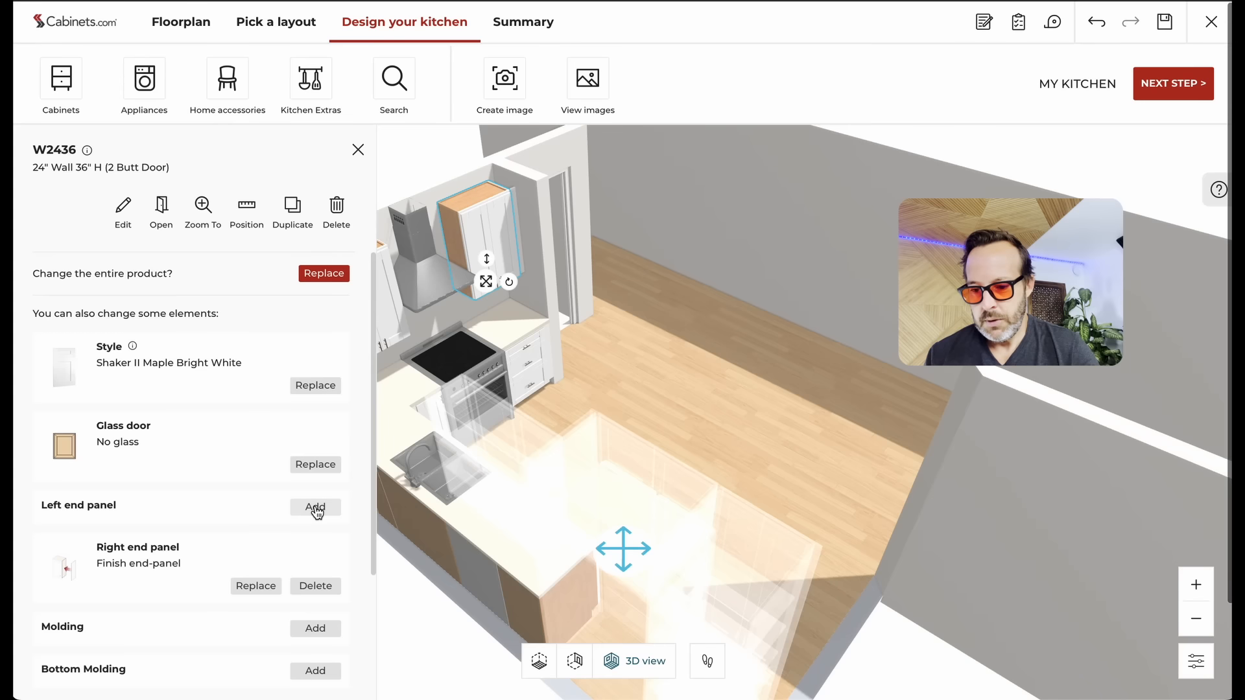
click(317, 512)
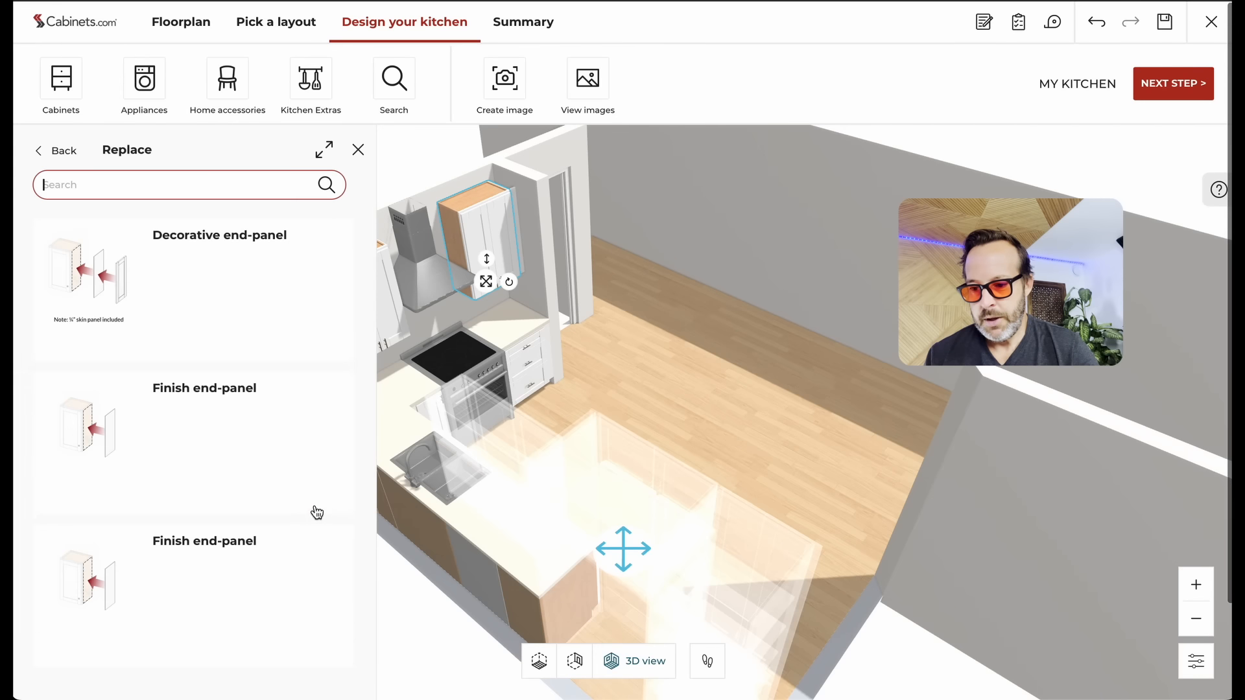
click(170, 445)
click(182, 426)
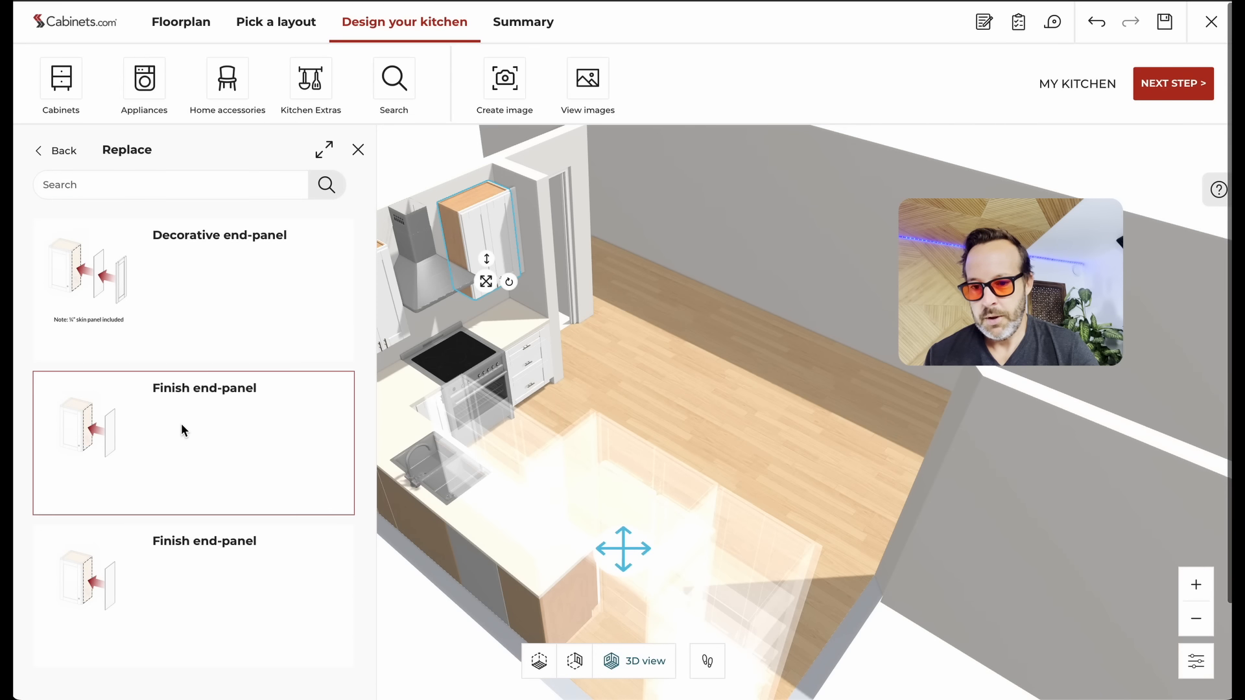
drag(733, 392, 542, 339)
click(358, 149)
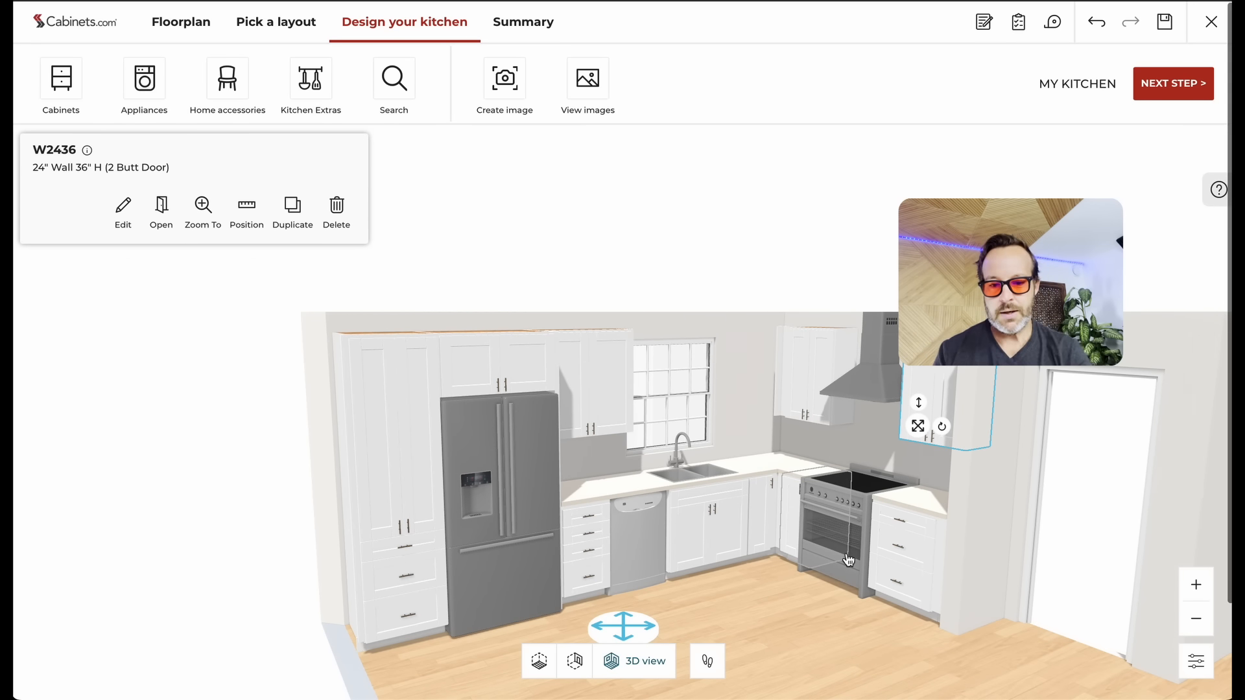
Step: Replace the sink base's style with Baldwin Maple Billiard Green, applying it to all cabinets
click(706, 528)
click(125, 220)
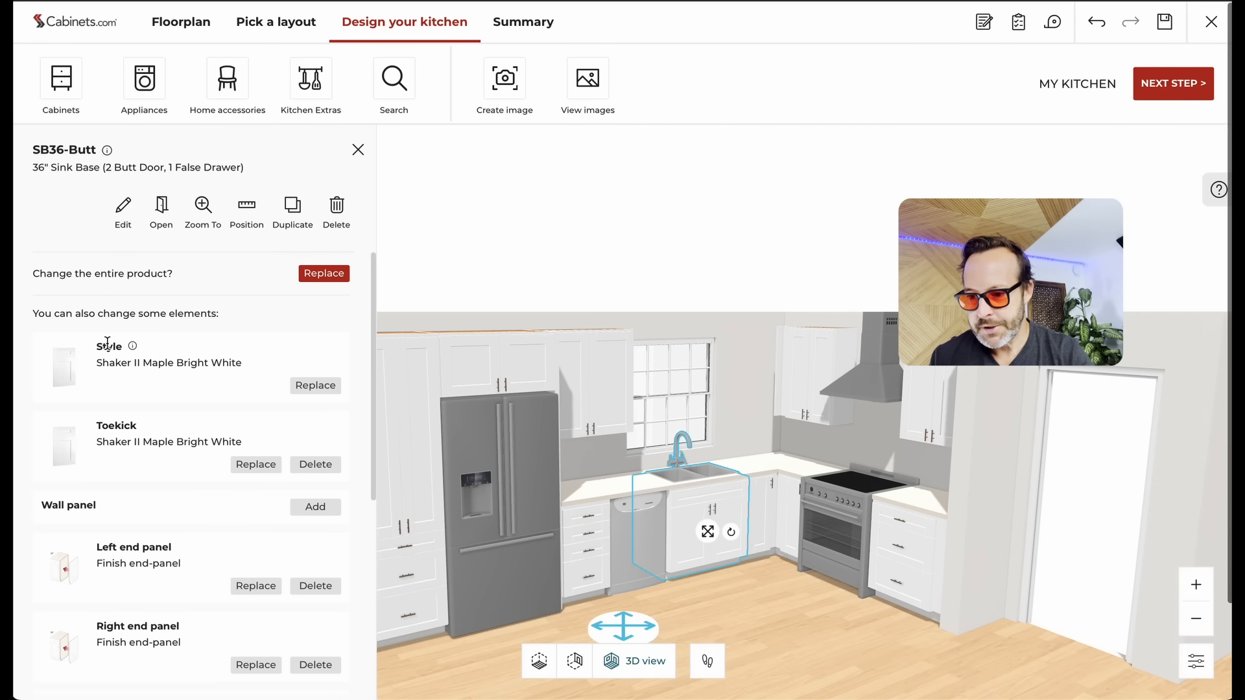
click(316, 386)
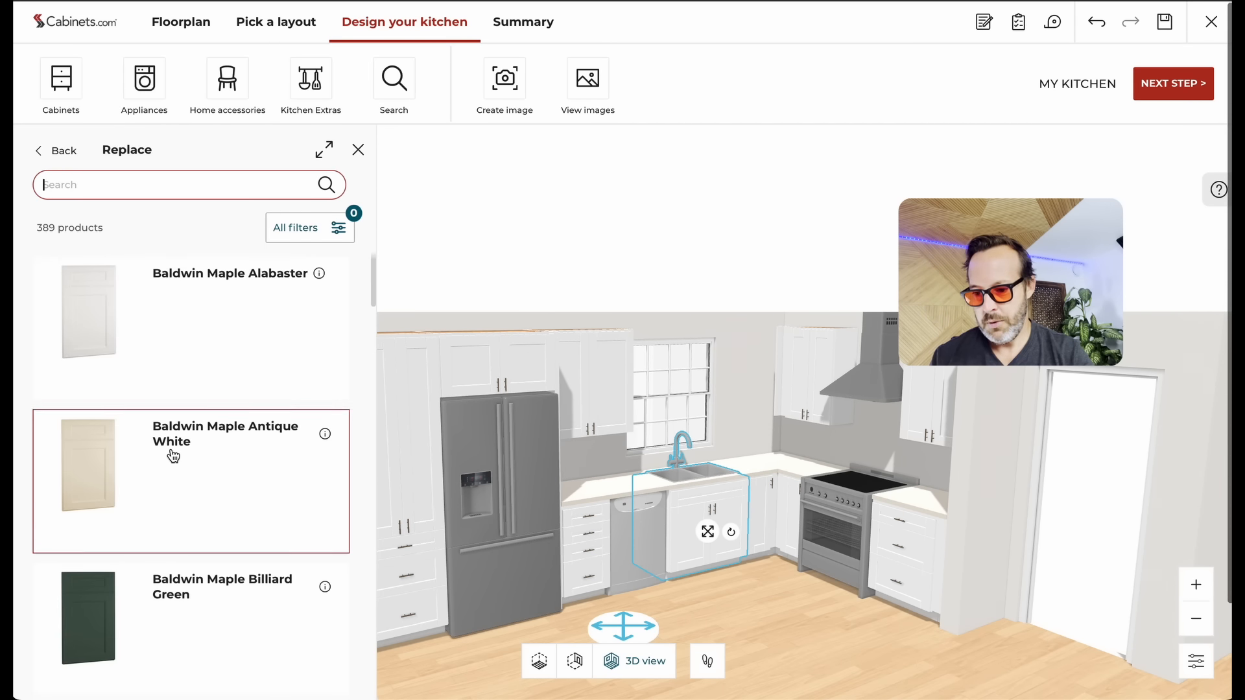
scroll(135, 564, down, 1)
mouse_move(100, 584)
click(192, 542)
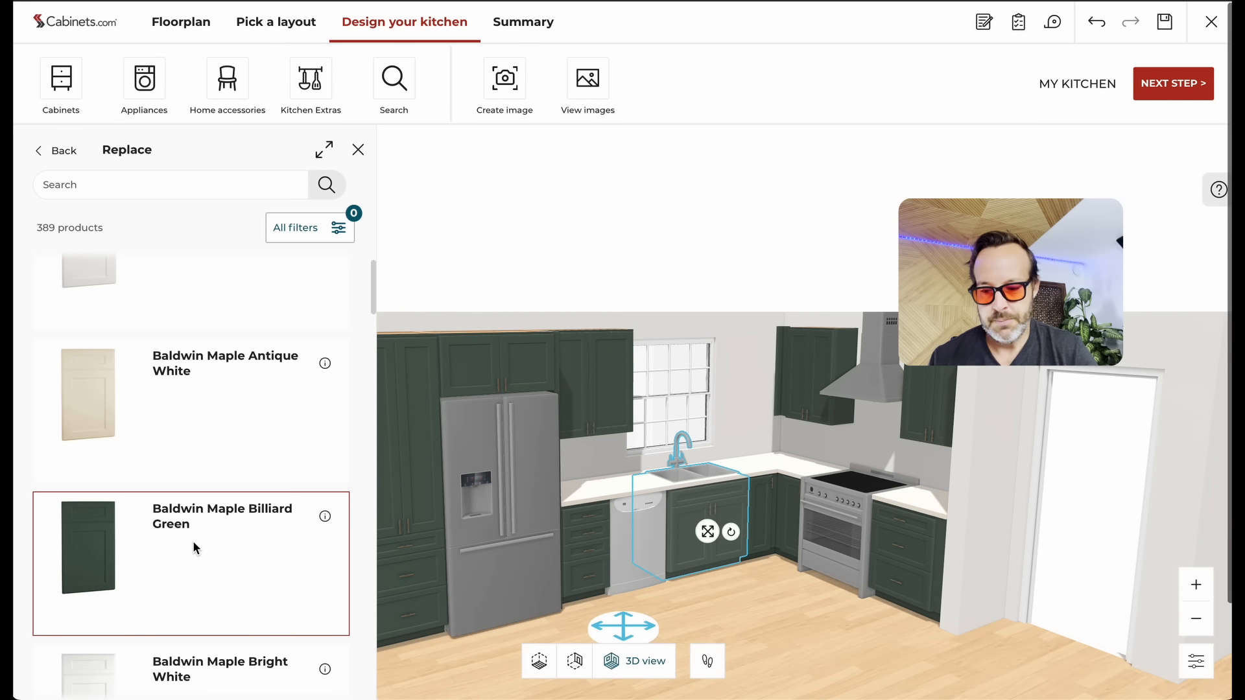
Step: Apply the Baldwin Maple Charcoal door style to all cabinets in the kitchen
scroll(211, 517, down, 6)
mouse_move(120, 545)
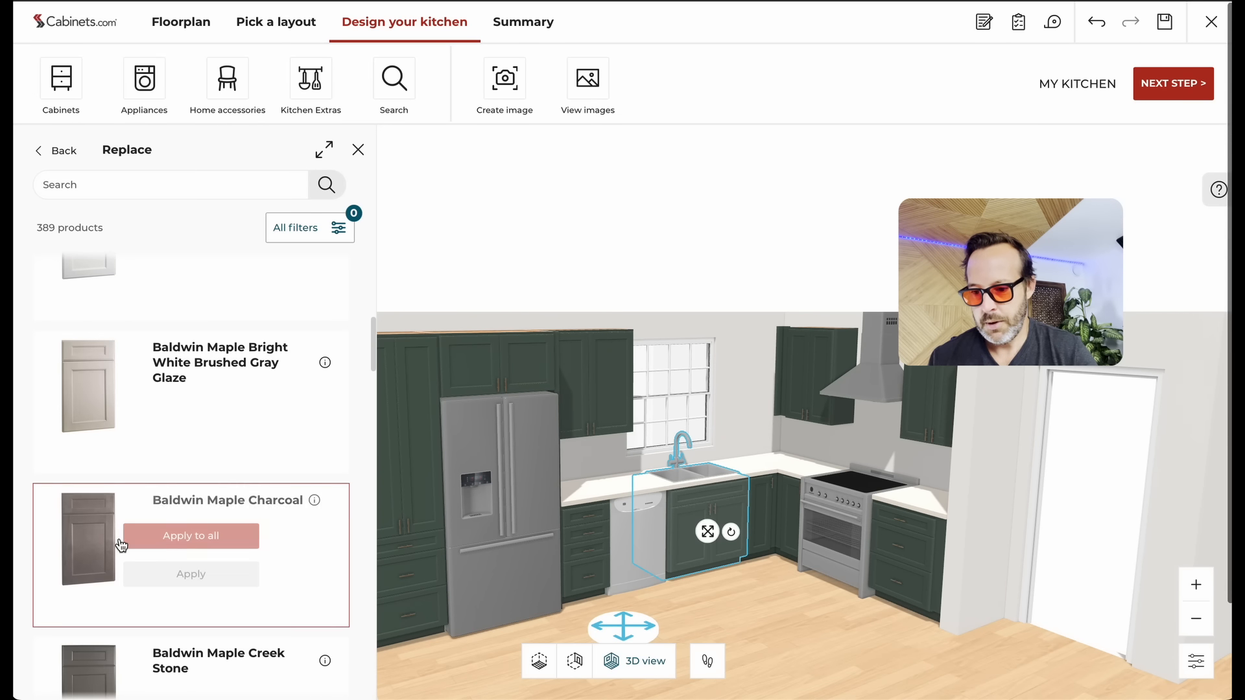
click(191, 537)
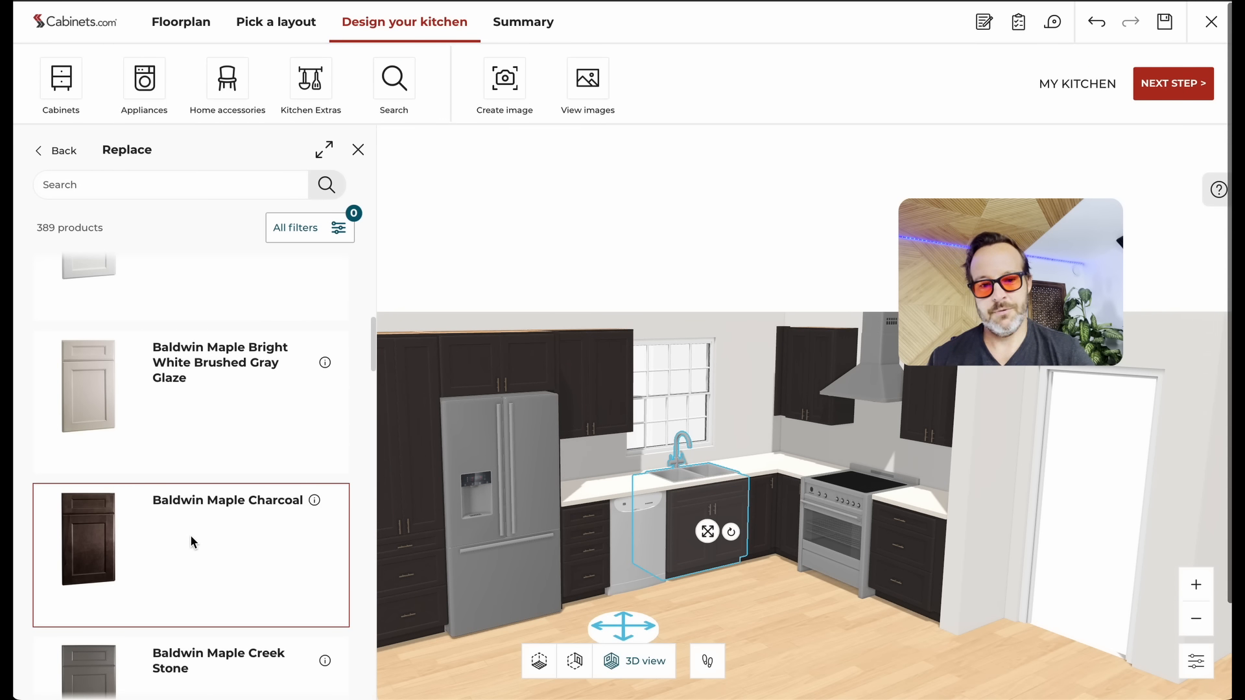
Step: Change only the 36" W3636 wall cabinet between the refrigerator and the window to the Baldwin Maple Alabaster style
click(617, 418)
click(123, 207)
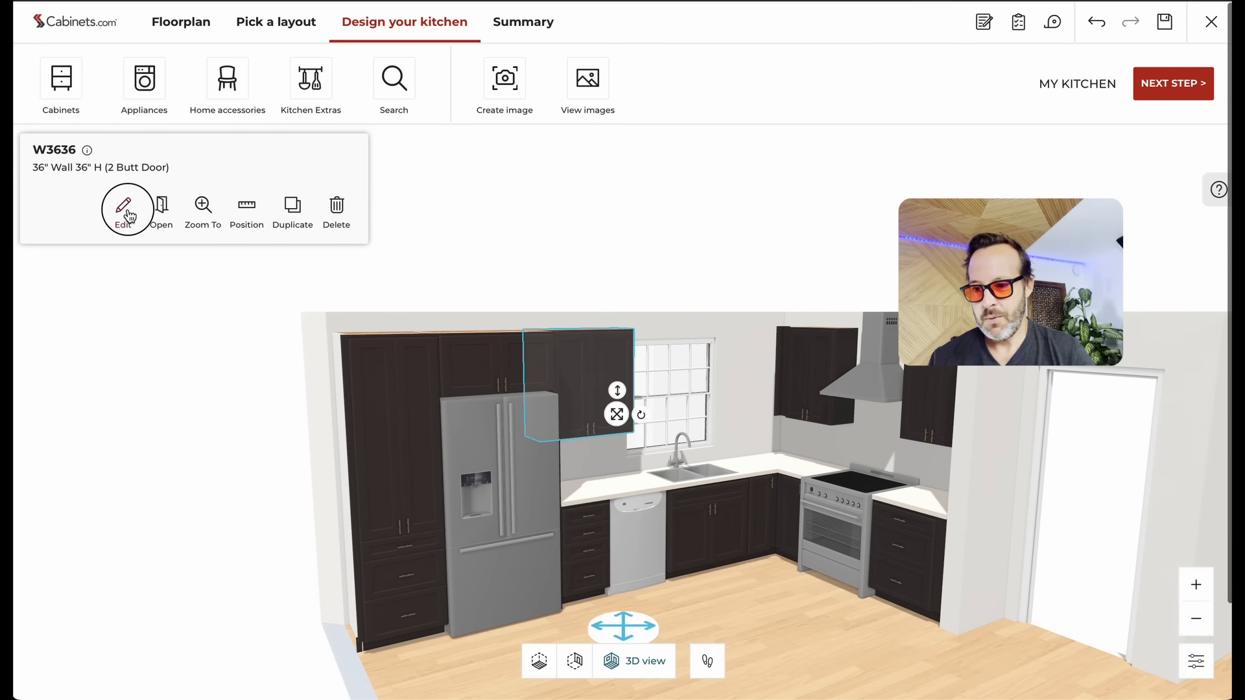
click(331, 389)
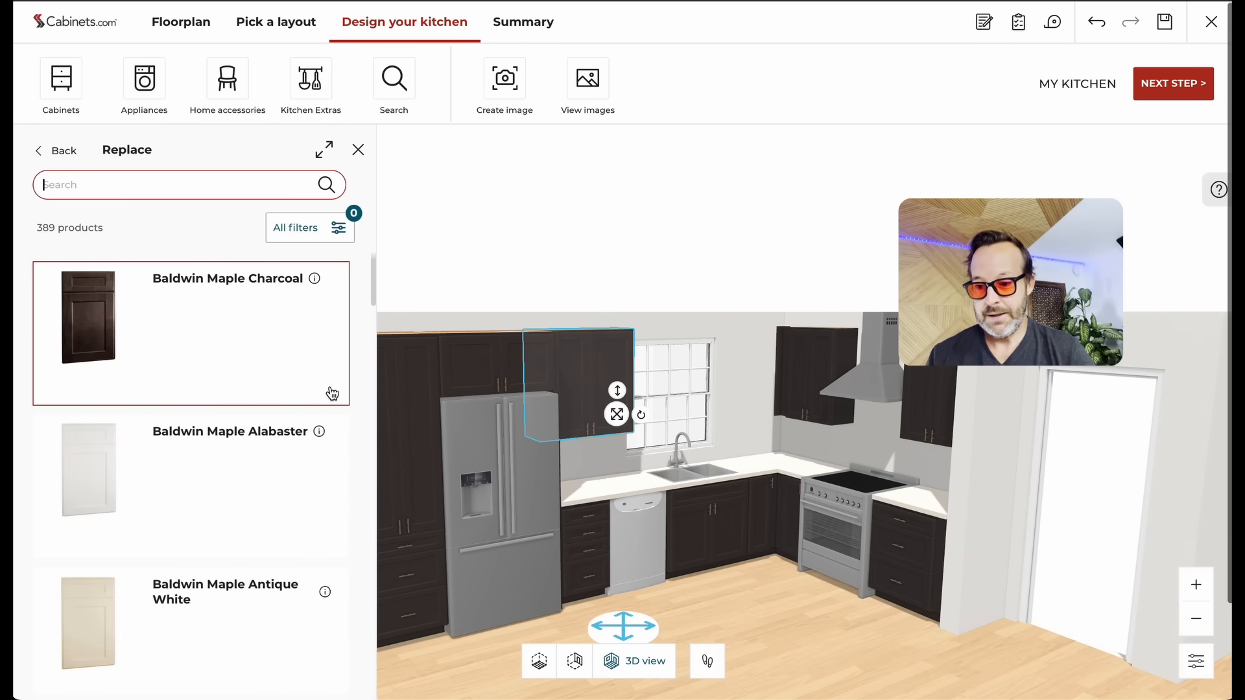
mouse_move(117, 477)
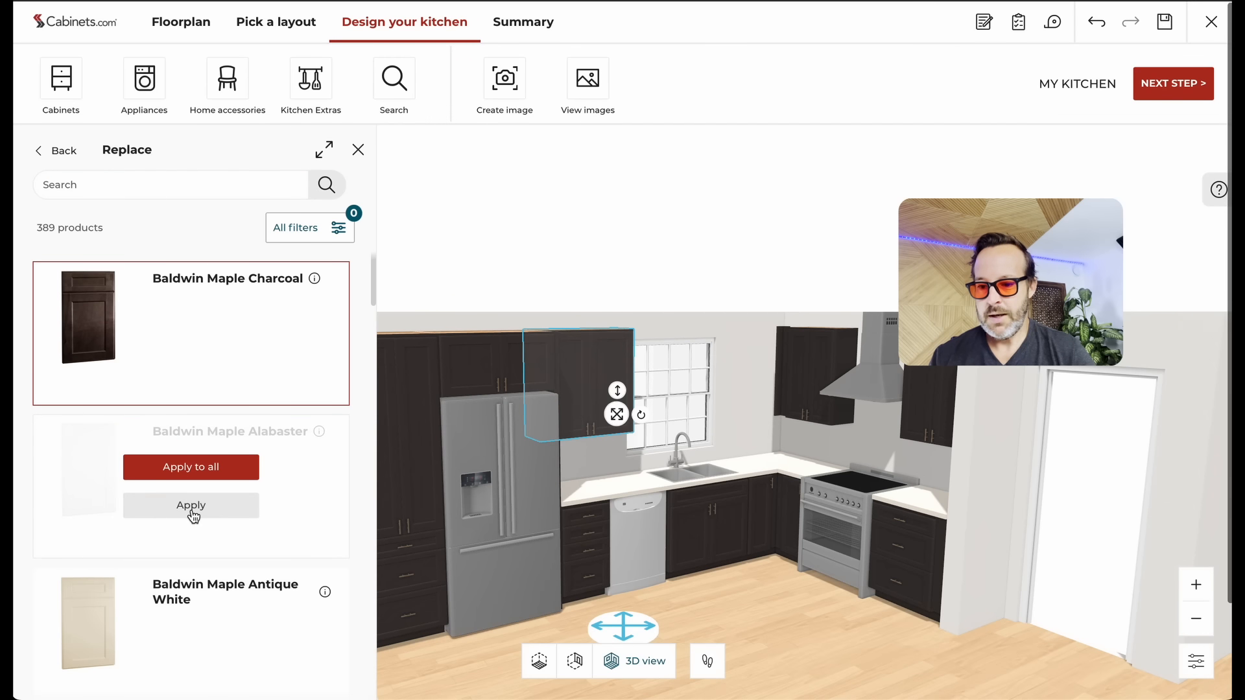
click(192, 510)
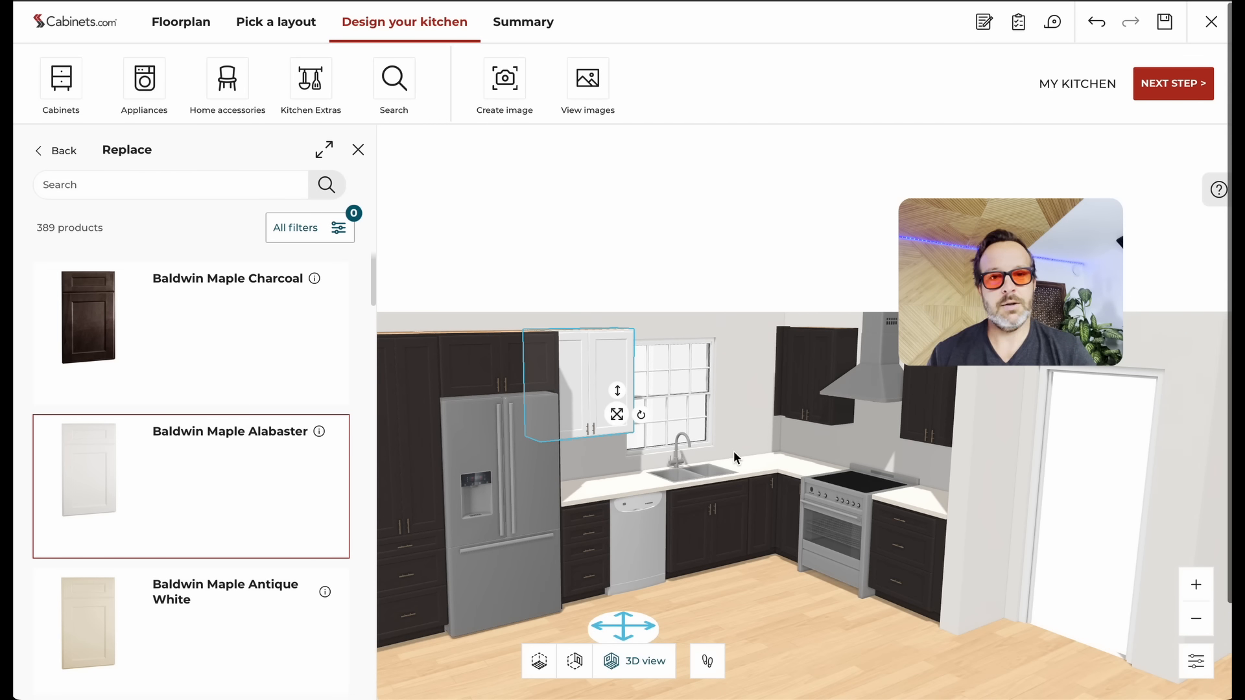
Step: Change only the W2436 wall cabinet between the corner and the range hood to the Baldwin Maple Alabaster style
click(820, 376)
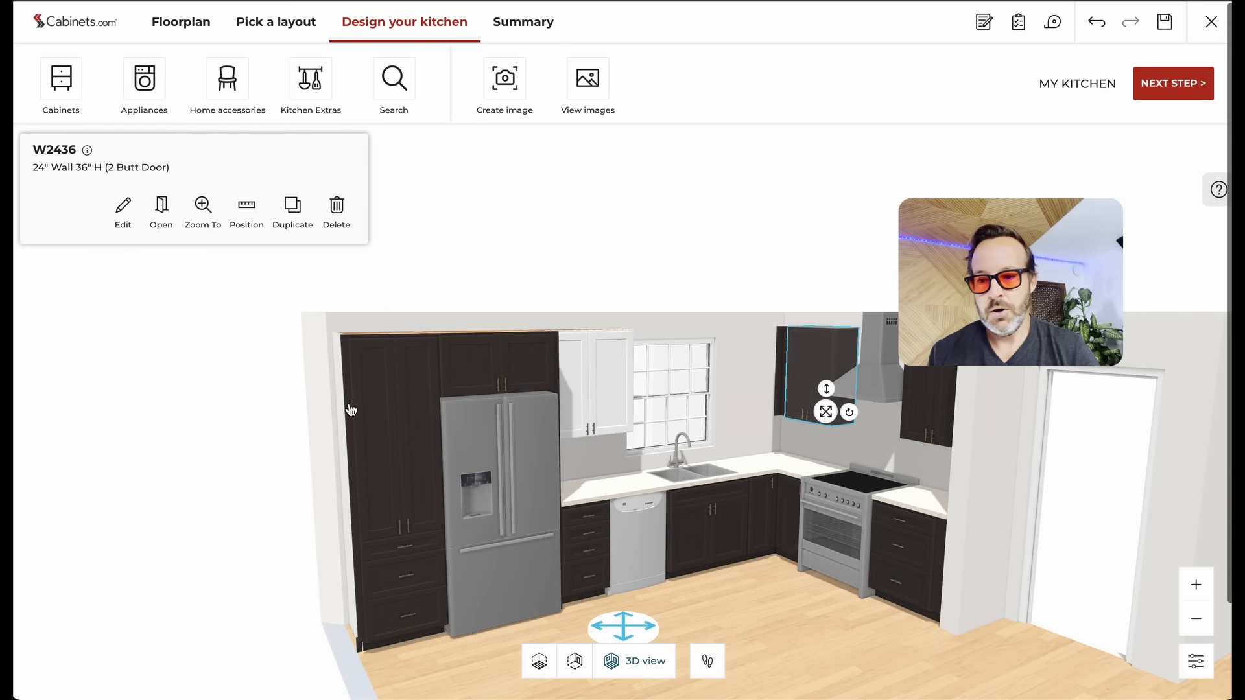
click(123, 214)
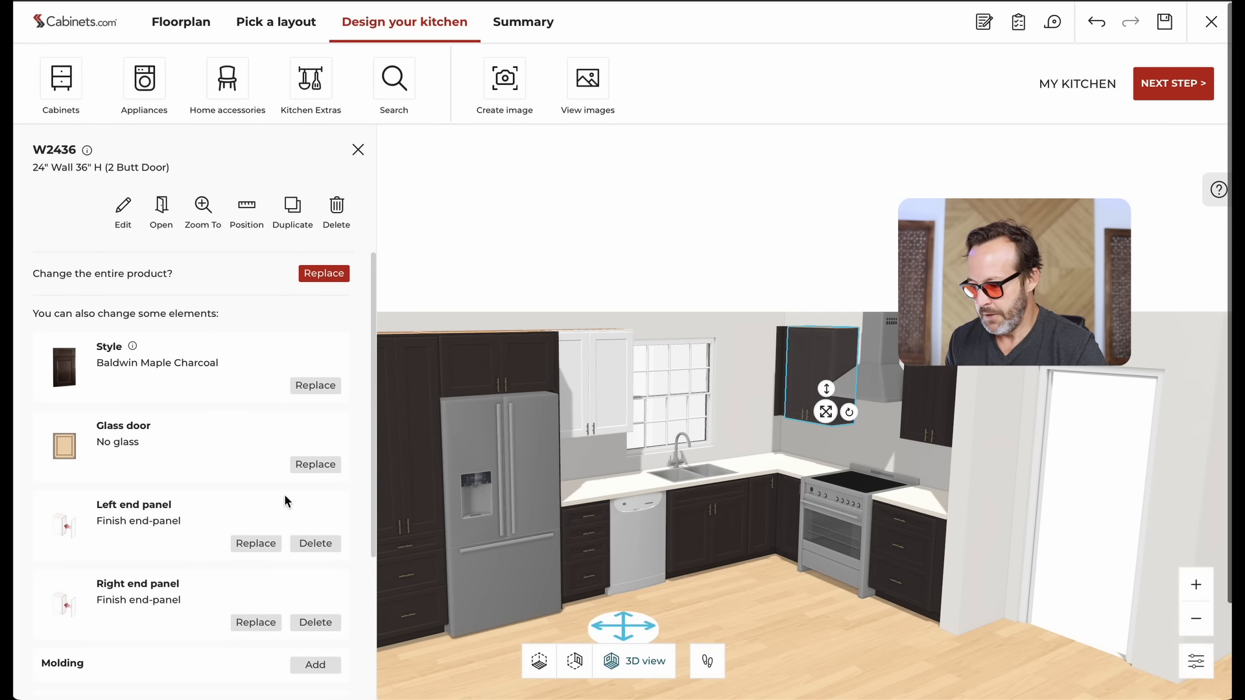
click(314, 385)
click(197, 516)
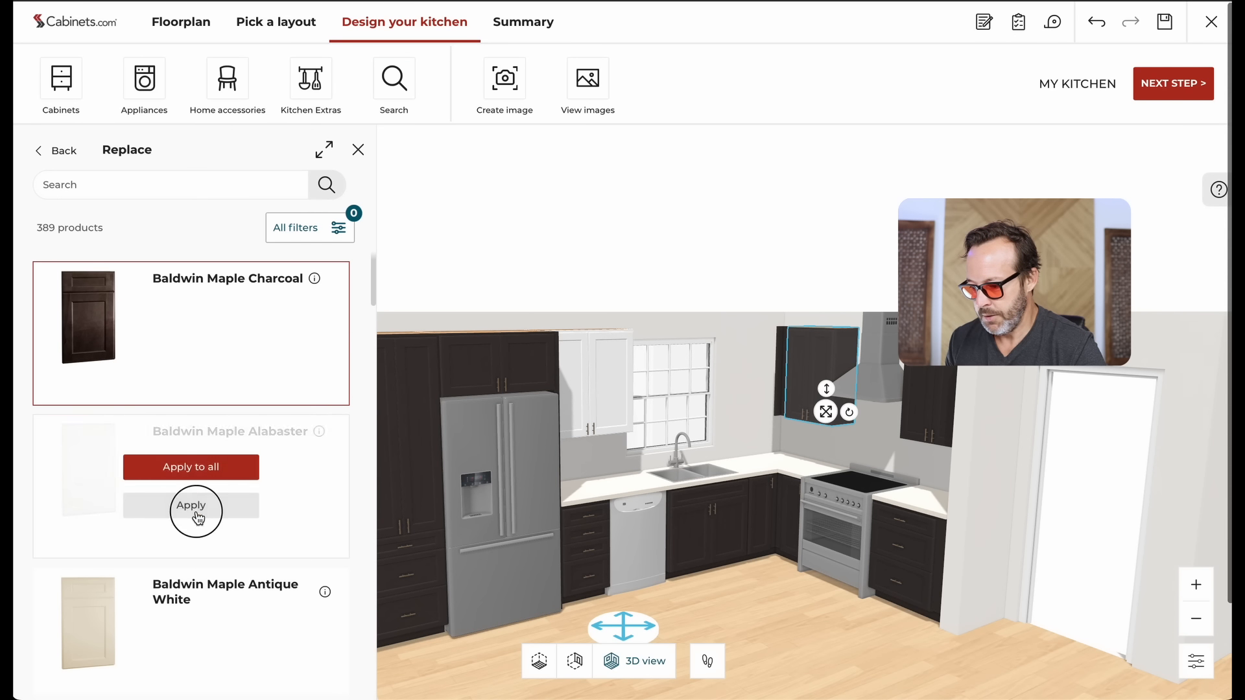
Step: Change only the W2436 wall cabinet on the doorway side of the range hood to Baldwin Maple Alabaster
click(926, 415)
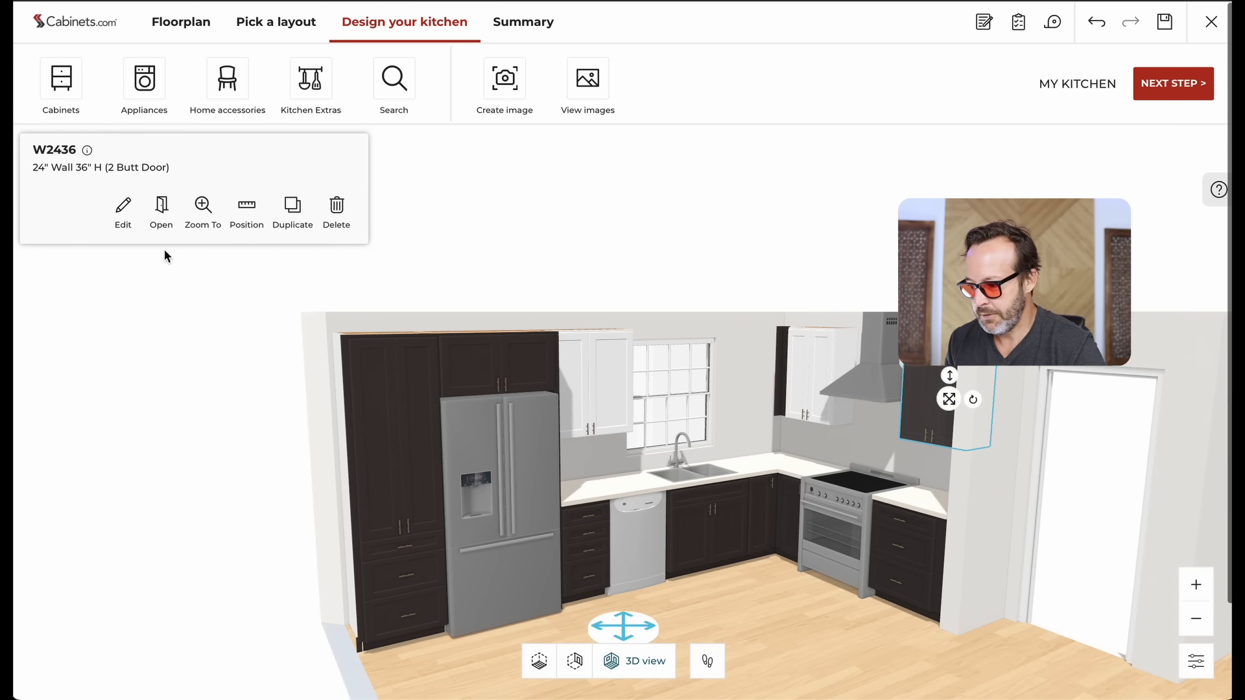
click(123, 211)
click(322, 391)
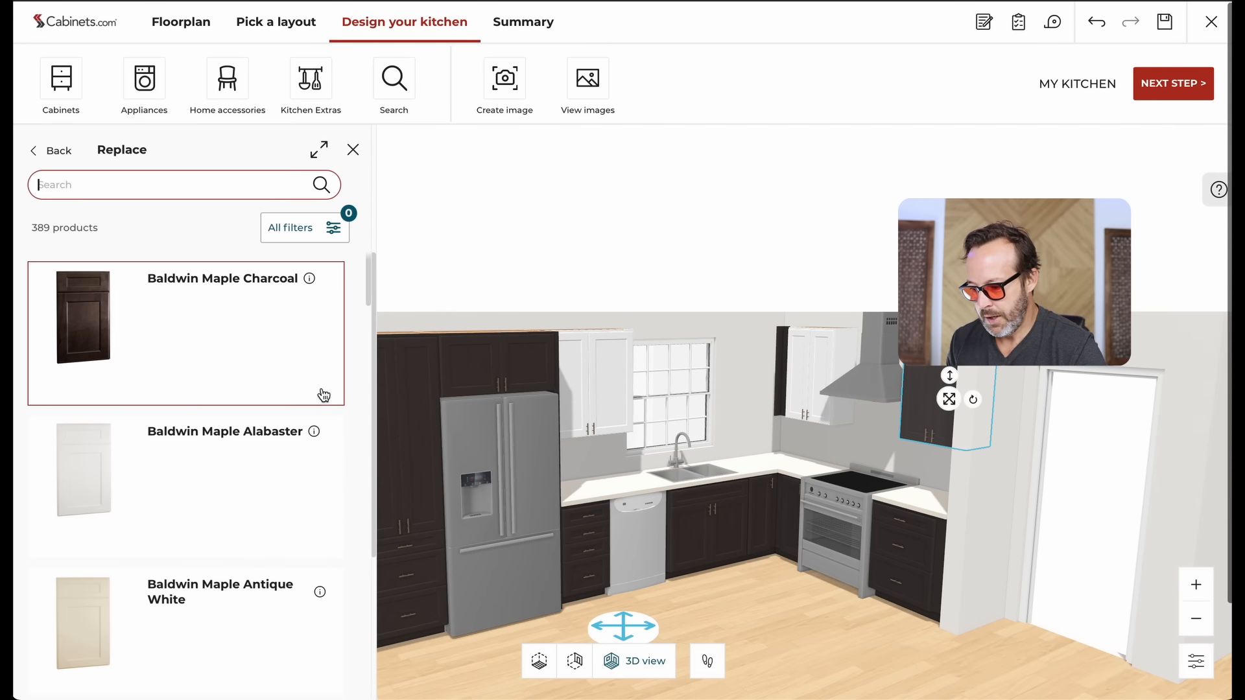
click(199, 512)
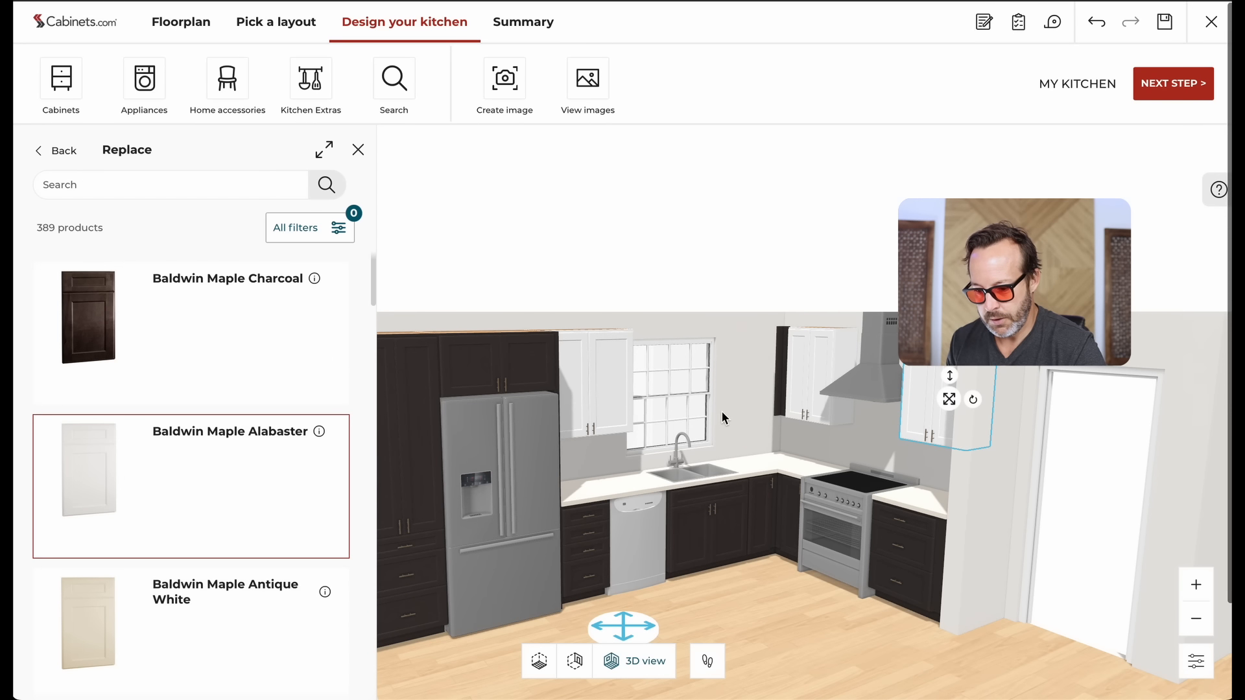
Step: Change only the 2 x UF642 corner wall filler's style to Baldwin Maple Alabaster
click(783, 363)
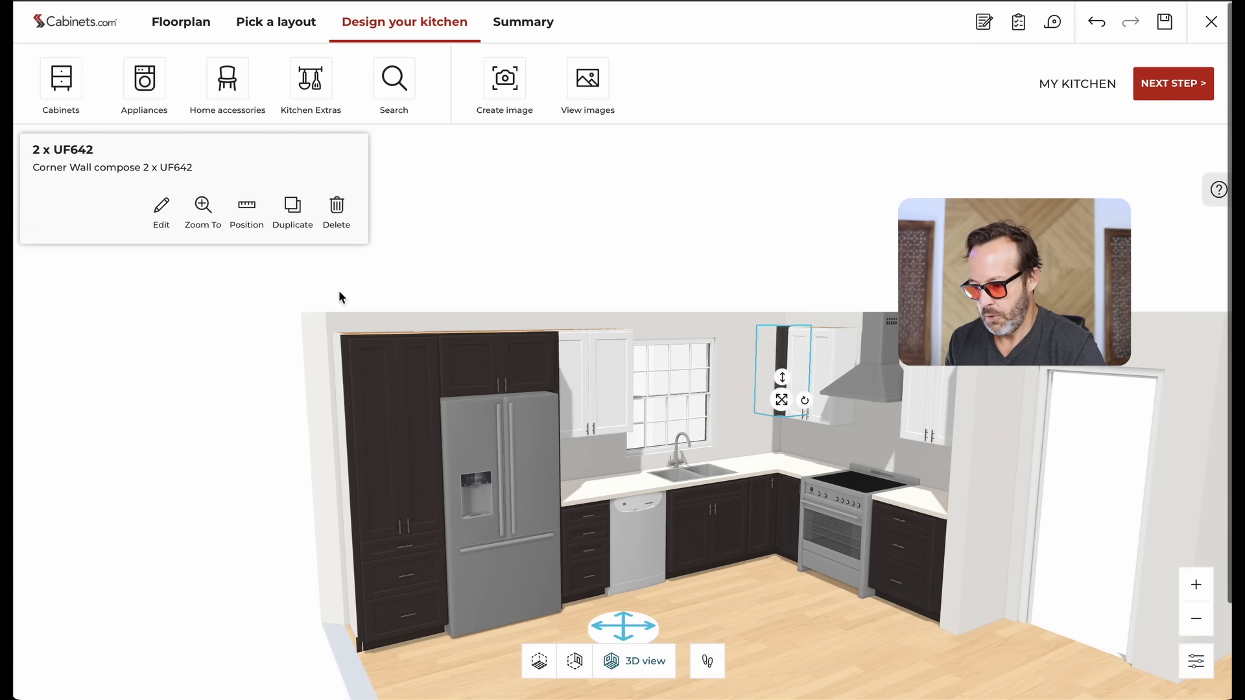
click(172, 213)
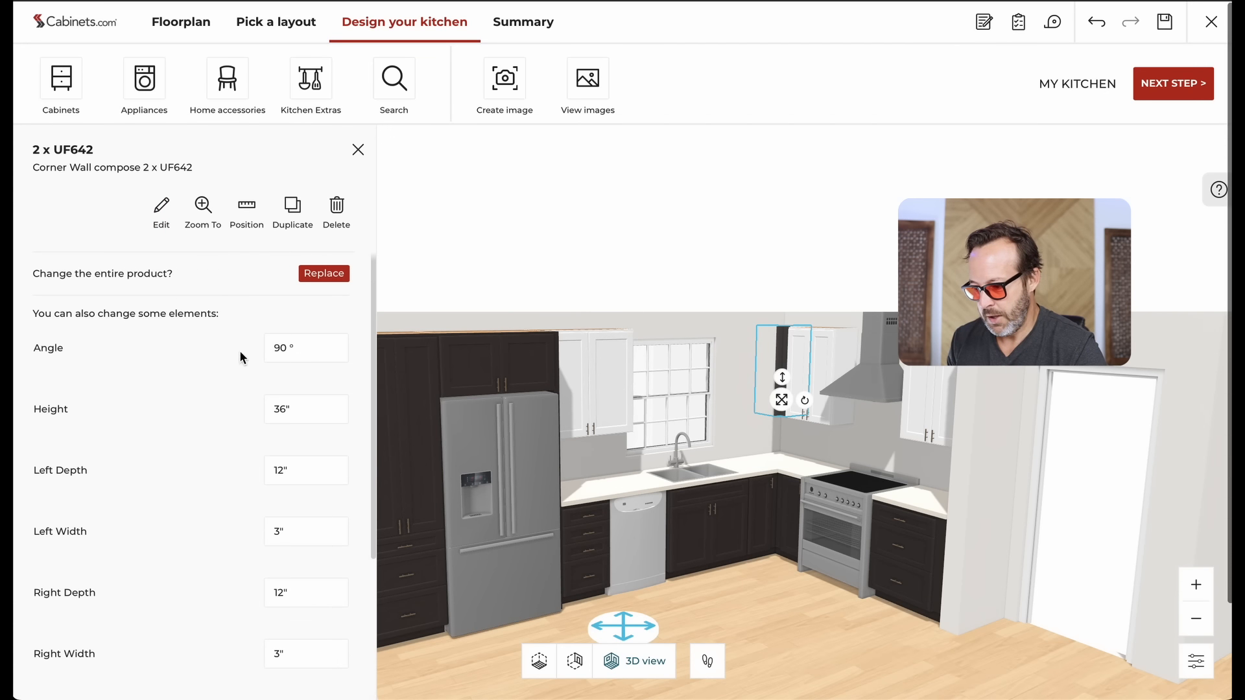
click(159, 210)
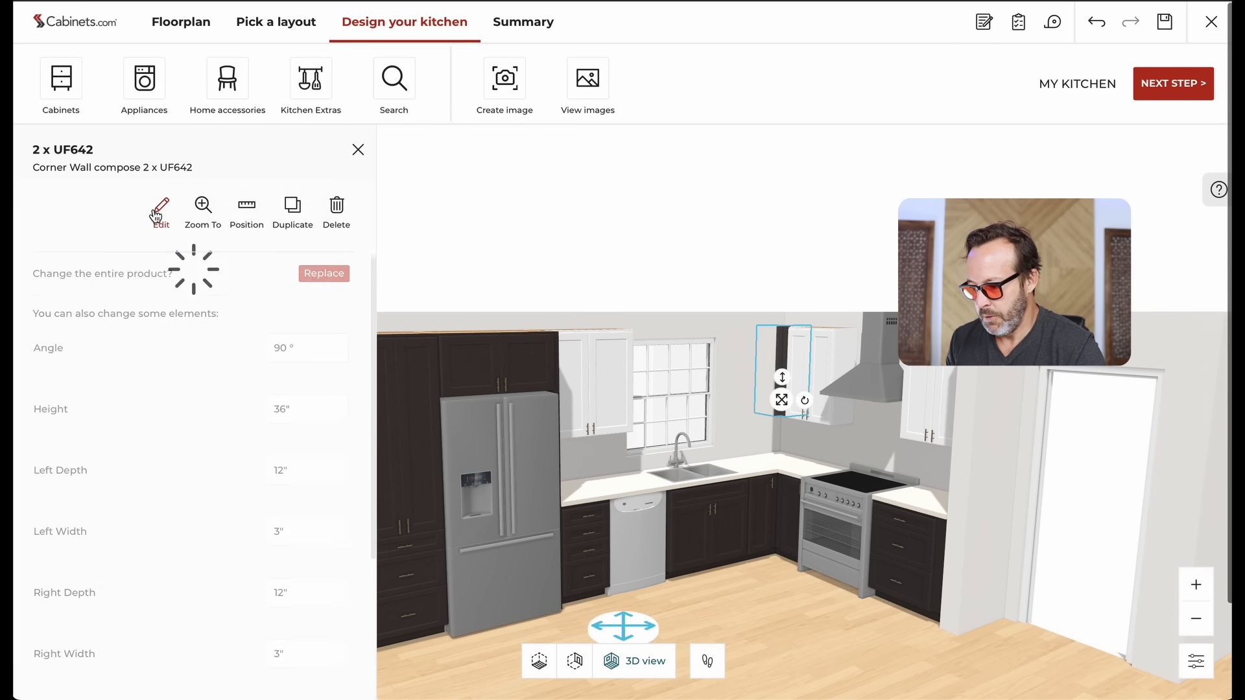
scroll(195, 497, down, 3)
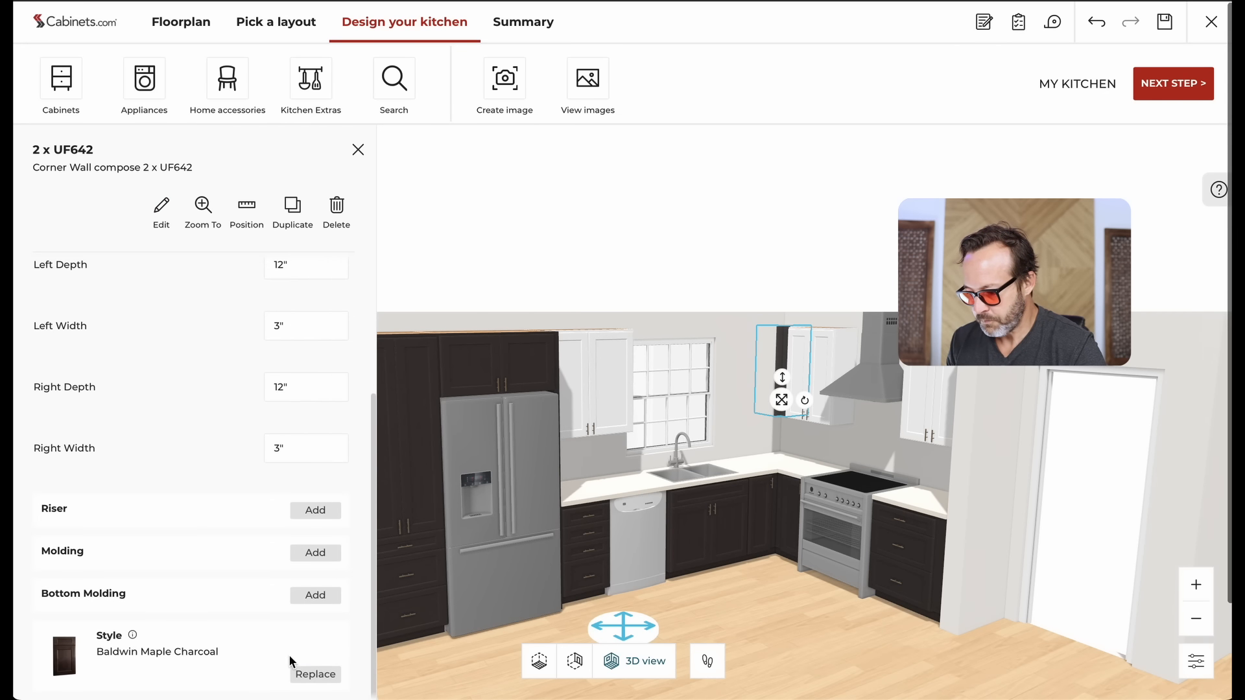
click(311, 672)
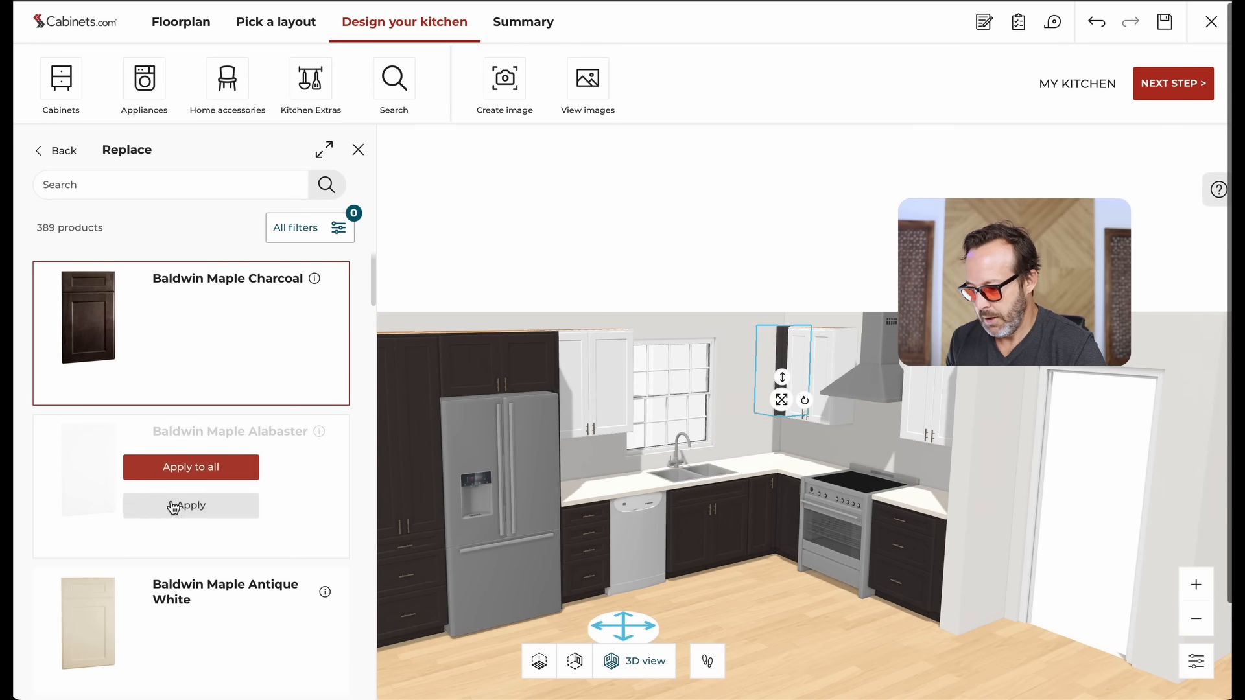
click(174, 506)
Step: Change only the RW3618 wall cabinet above the refrigerator to the Baldwin Maple Alabaster style
click(530, 376)
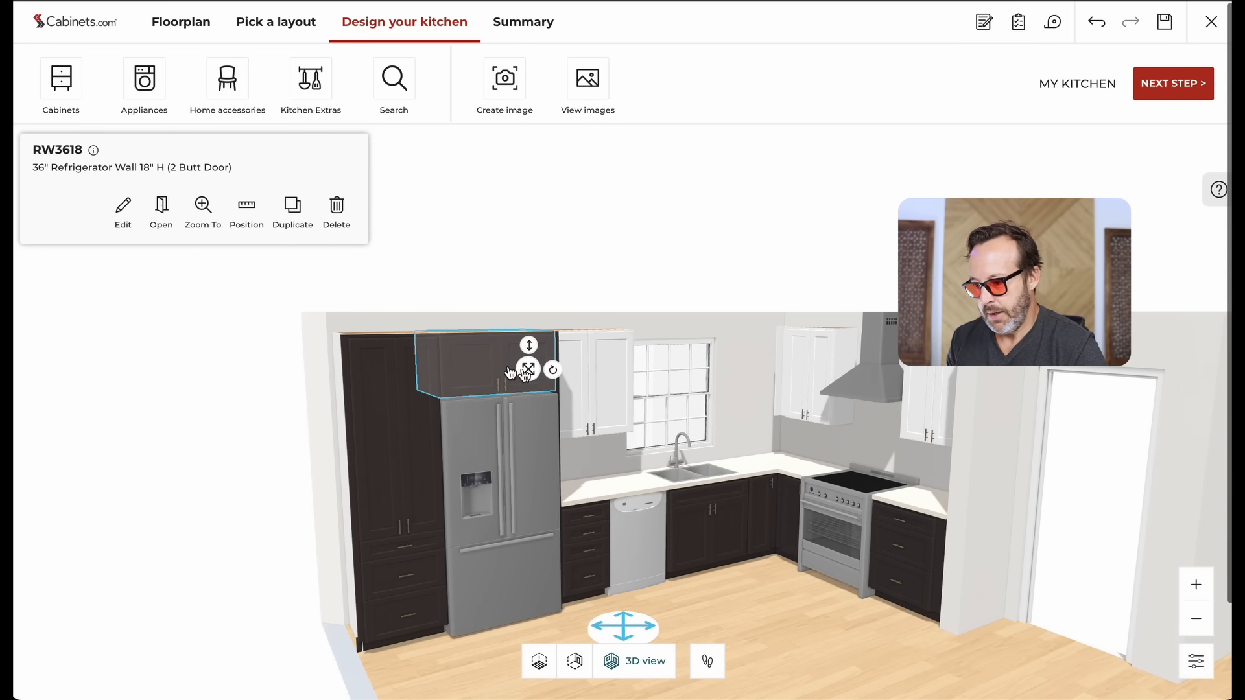
click(123, 205)
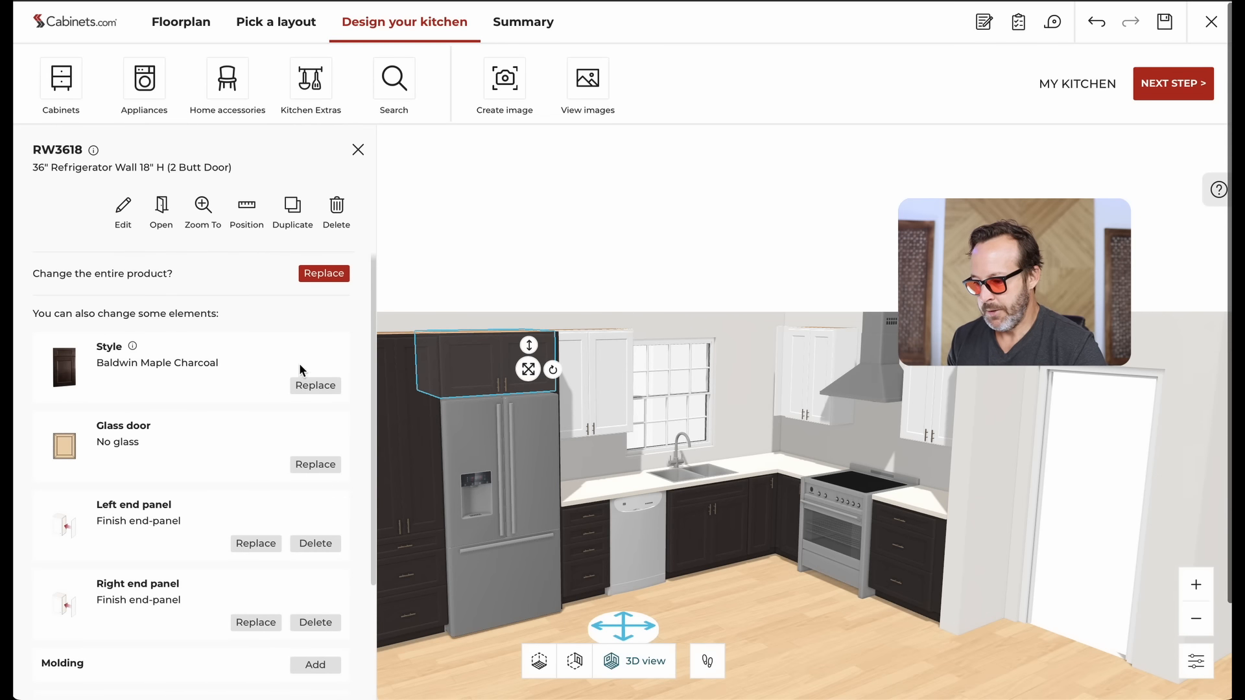
click(309, 386)
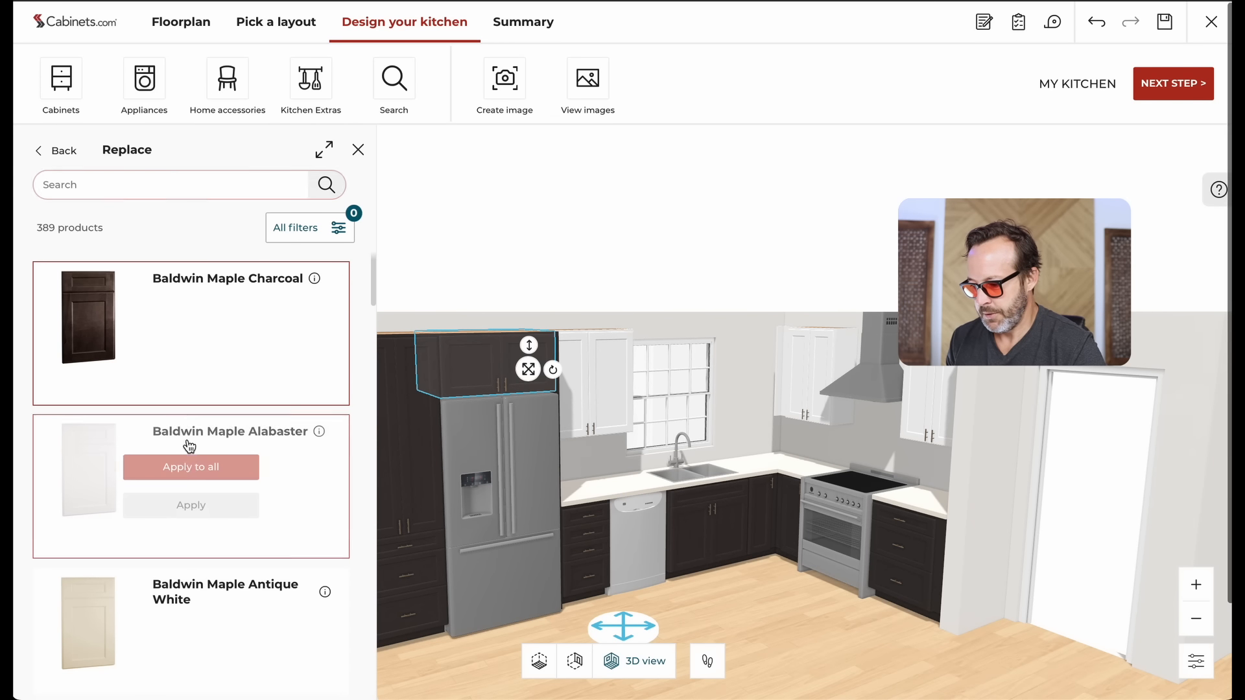
click(189, 513)
Step: Change only the tall utility cabinet beside the refrigerator to the Baldwin Maple Alabaster style
click(390, 477)
click(122, 209)
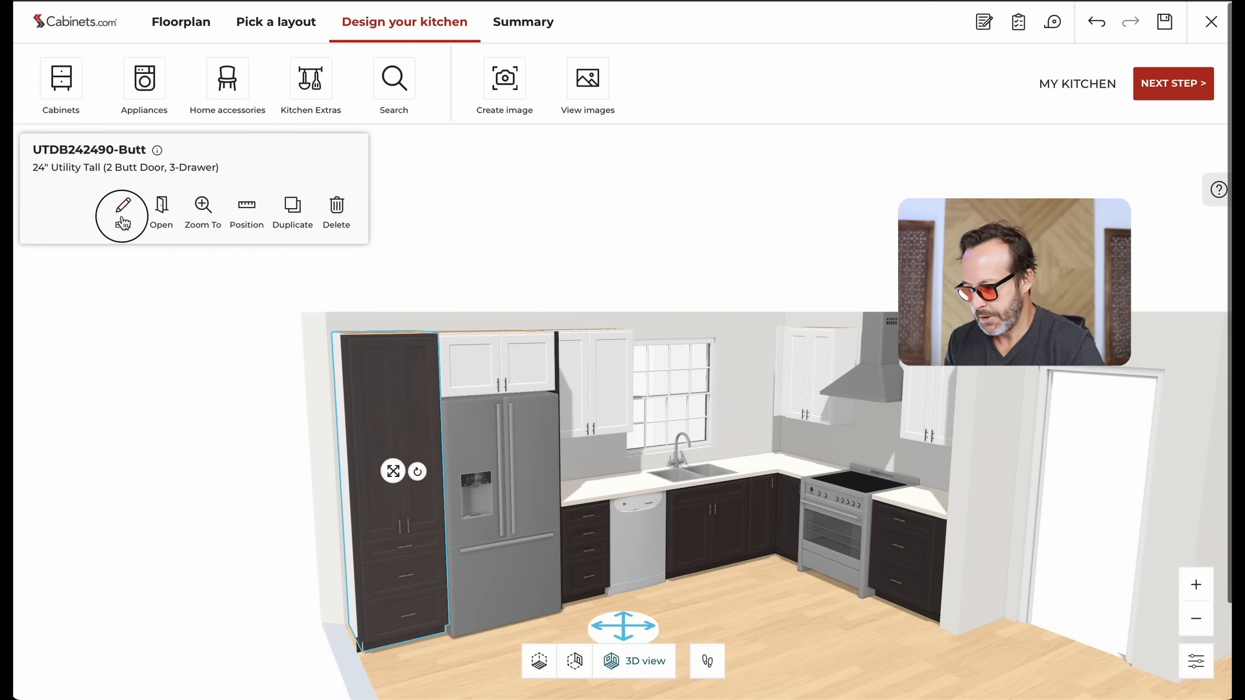
click(315, 385)
click(183, 503)
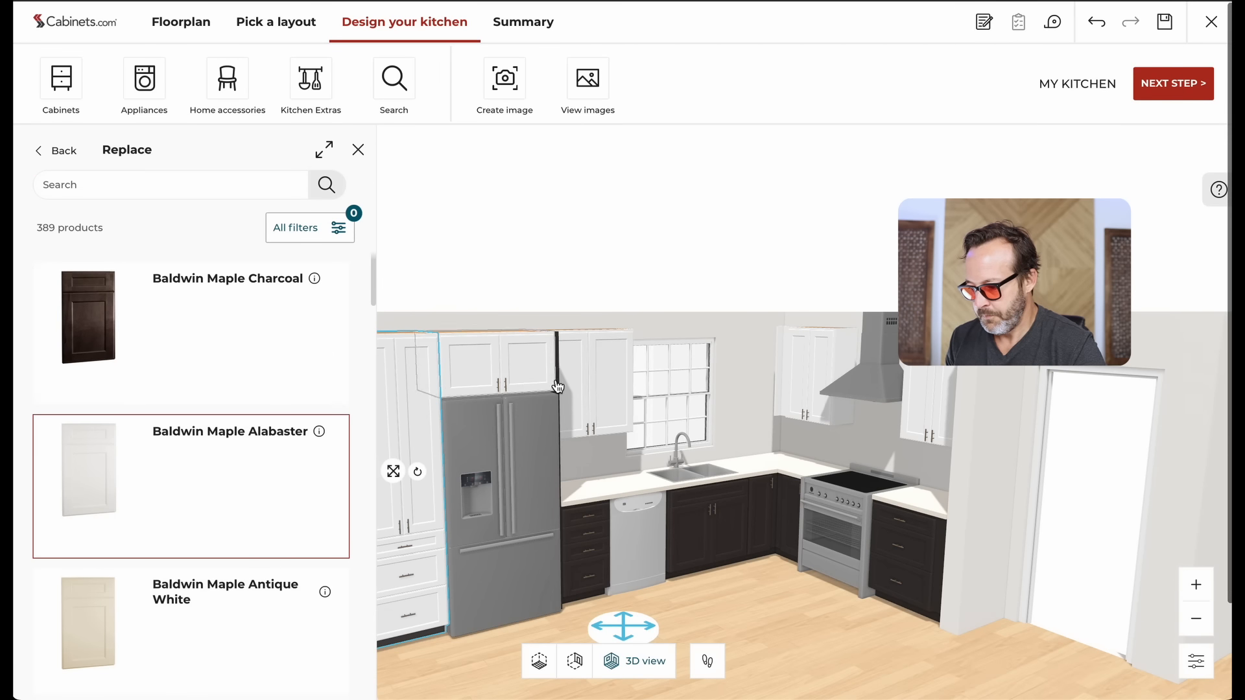
Step: Change only the tall panel between the refrigerator and the drawer base cabinet to the Baldwin Maple Alabaster style
click(205, 216)
click(314, 482)
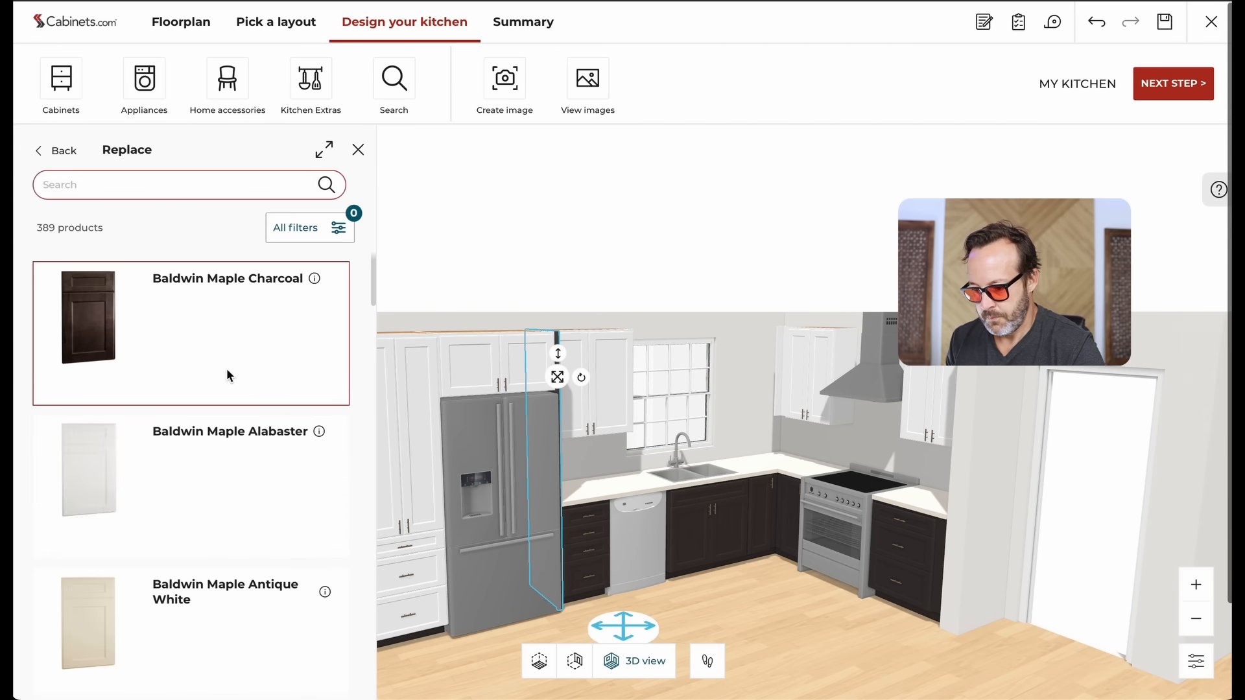
click(174, 504)
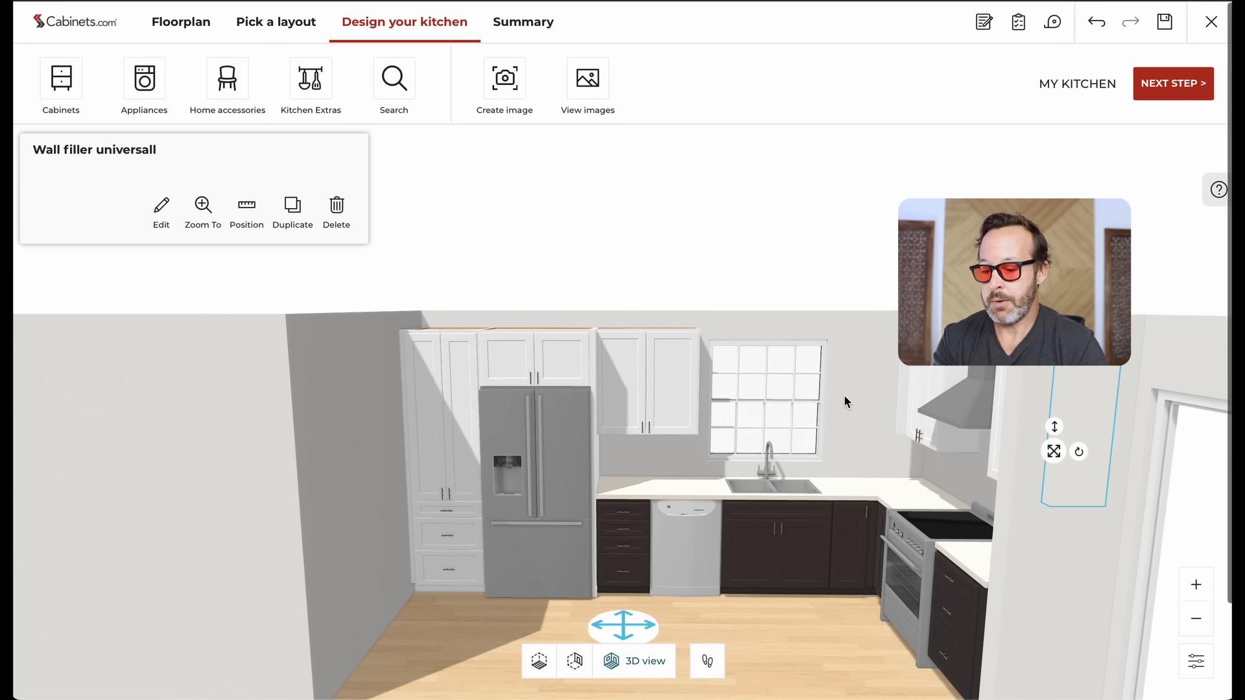
Step: Measure the free wall distance between the corner wall filler and the edge of the window
click(900, 406)
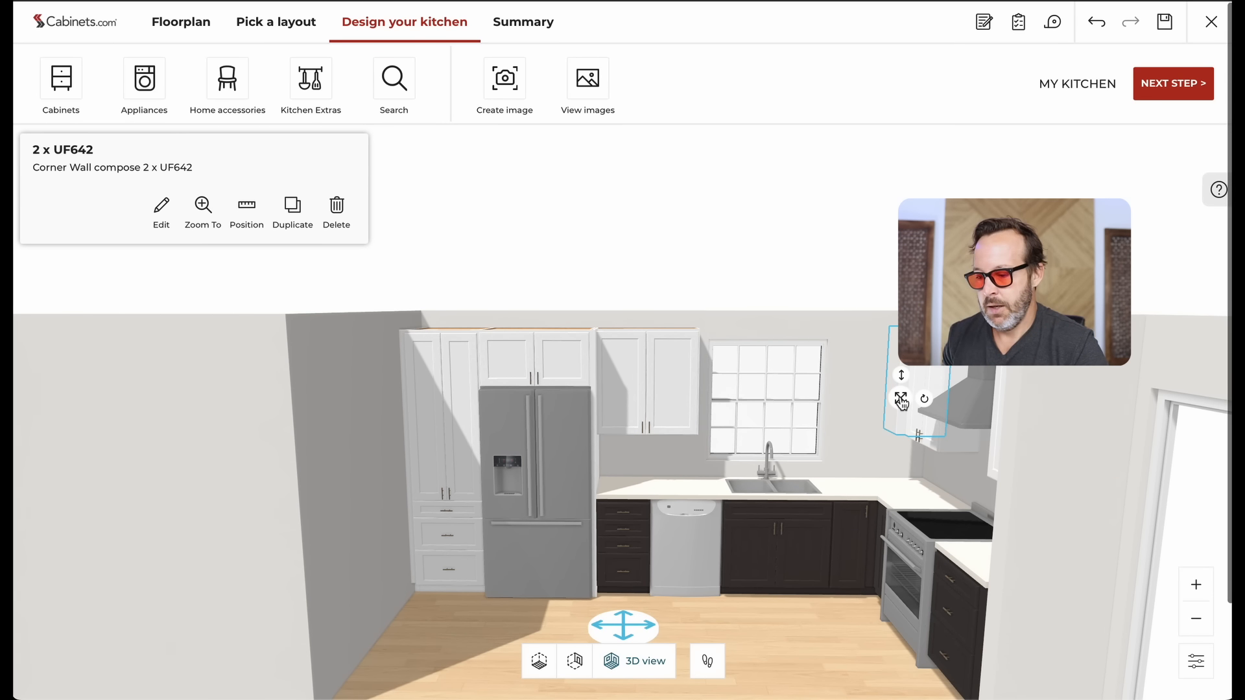
click(247, 211)
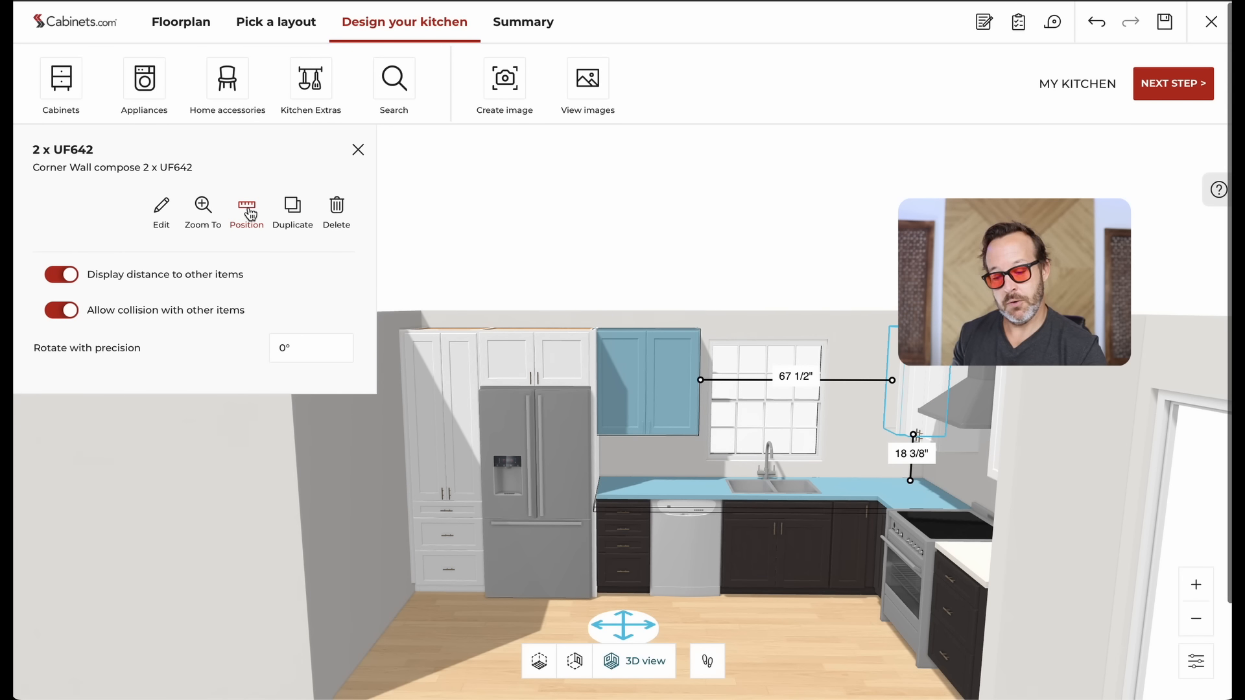
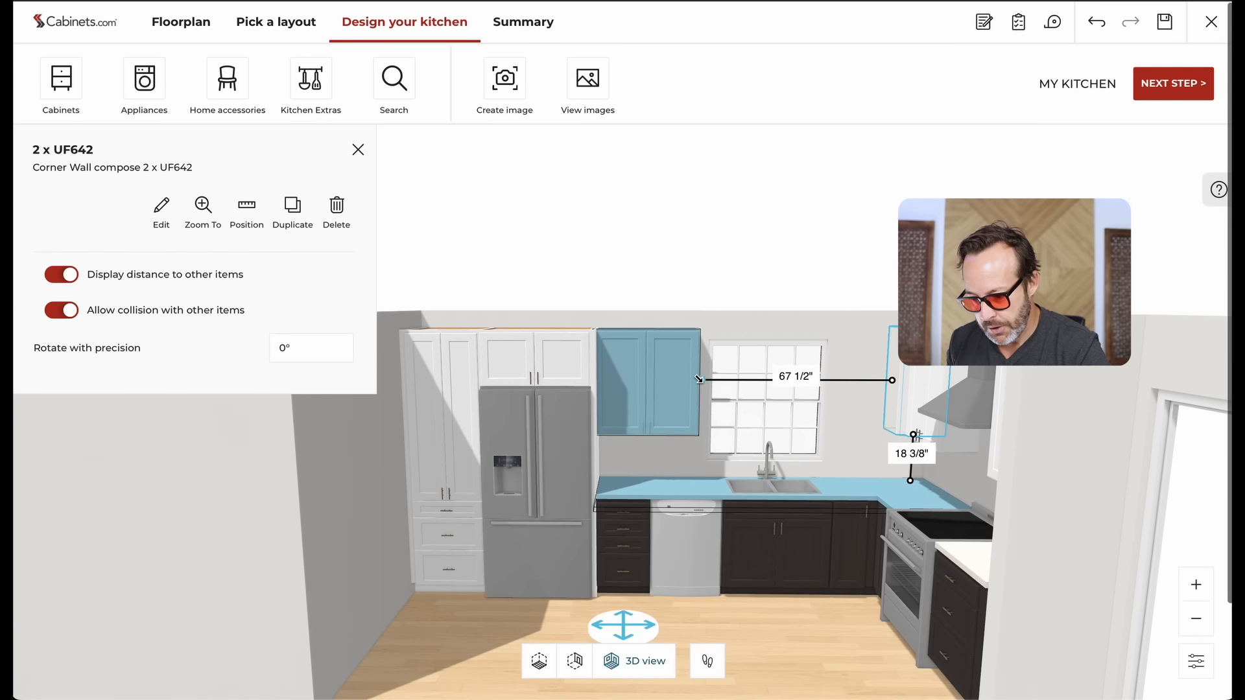
drag(700, 378, 814, 380)
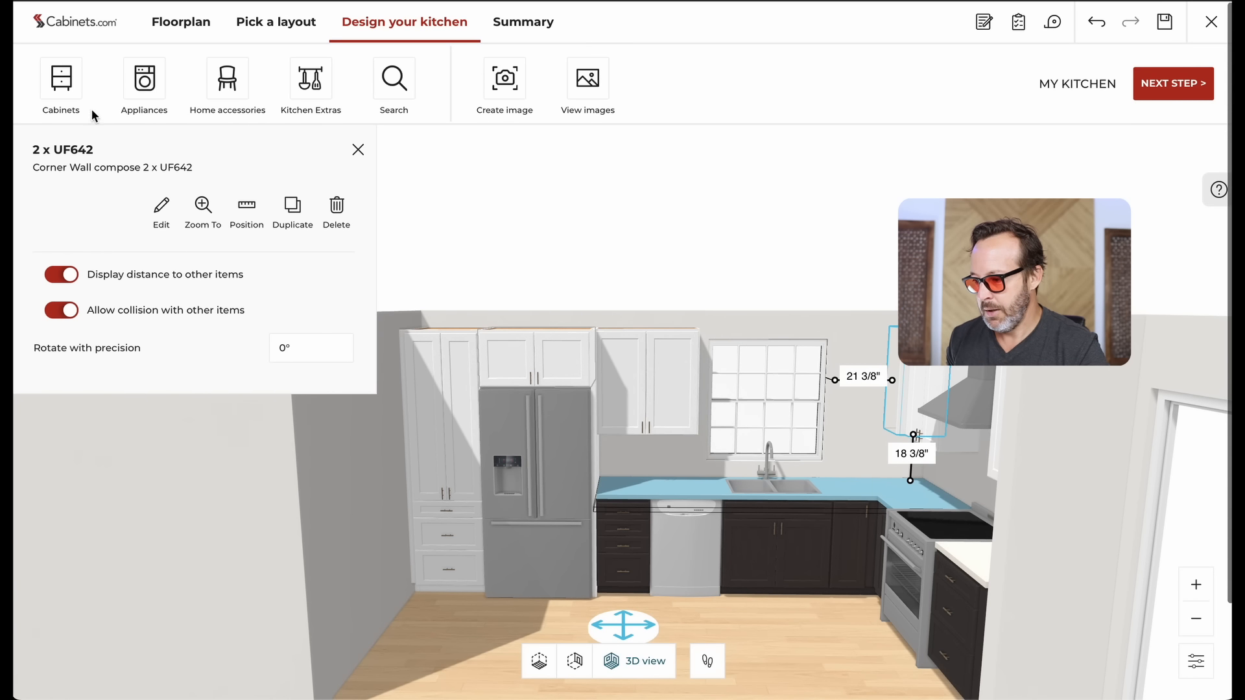
Step: Filter the standard wall cabinets to a width of 18 and a height of 36.125
click(67, 96)
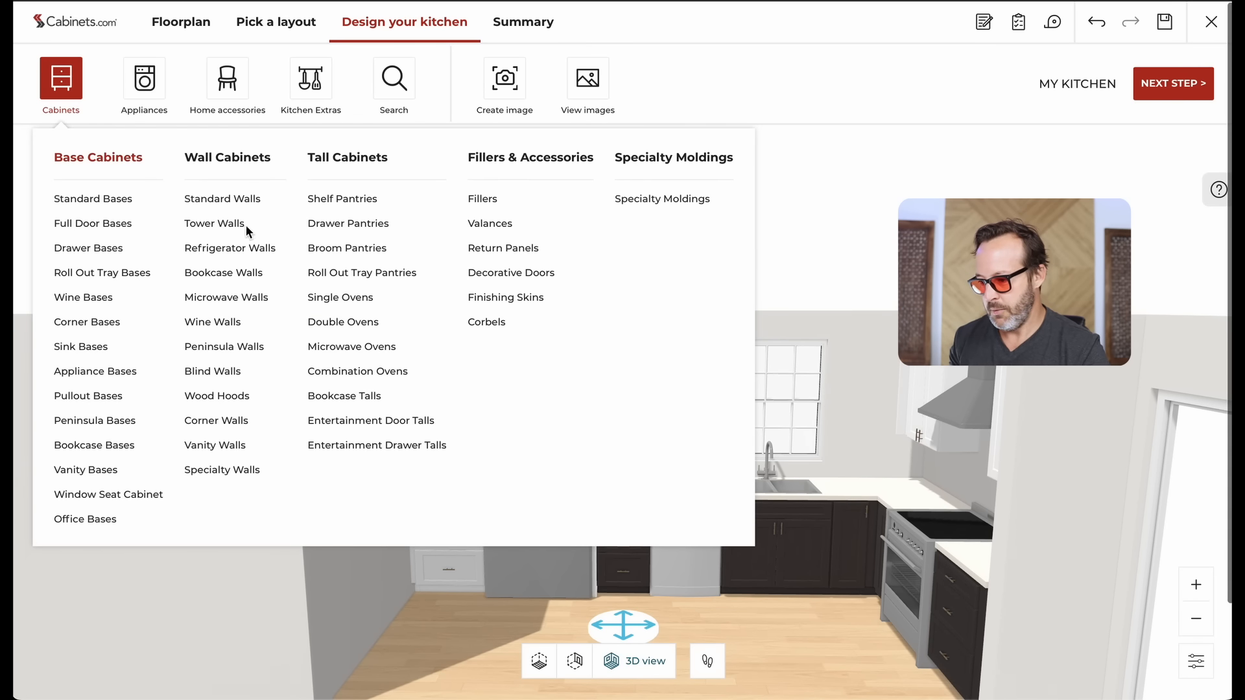
click(231, 198)
click(281, 243)
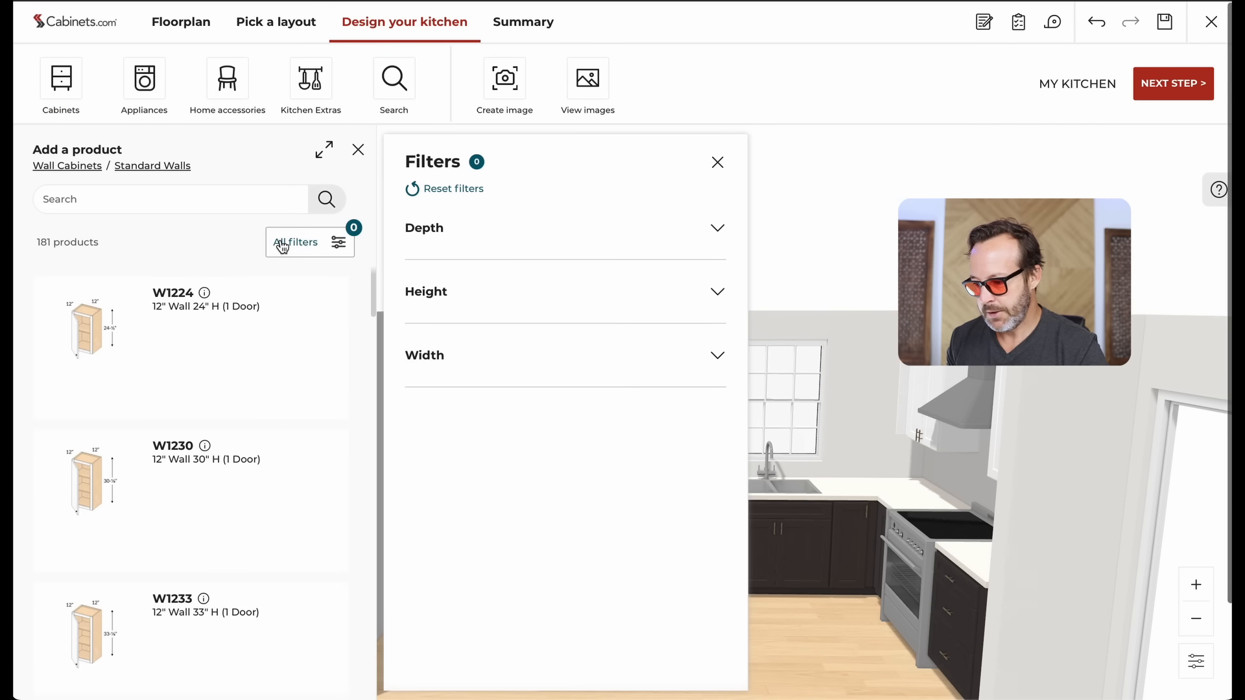
click(425, 358)
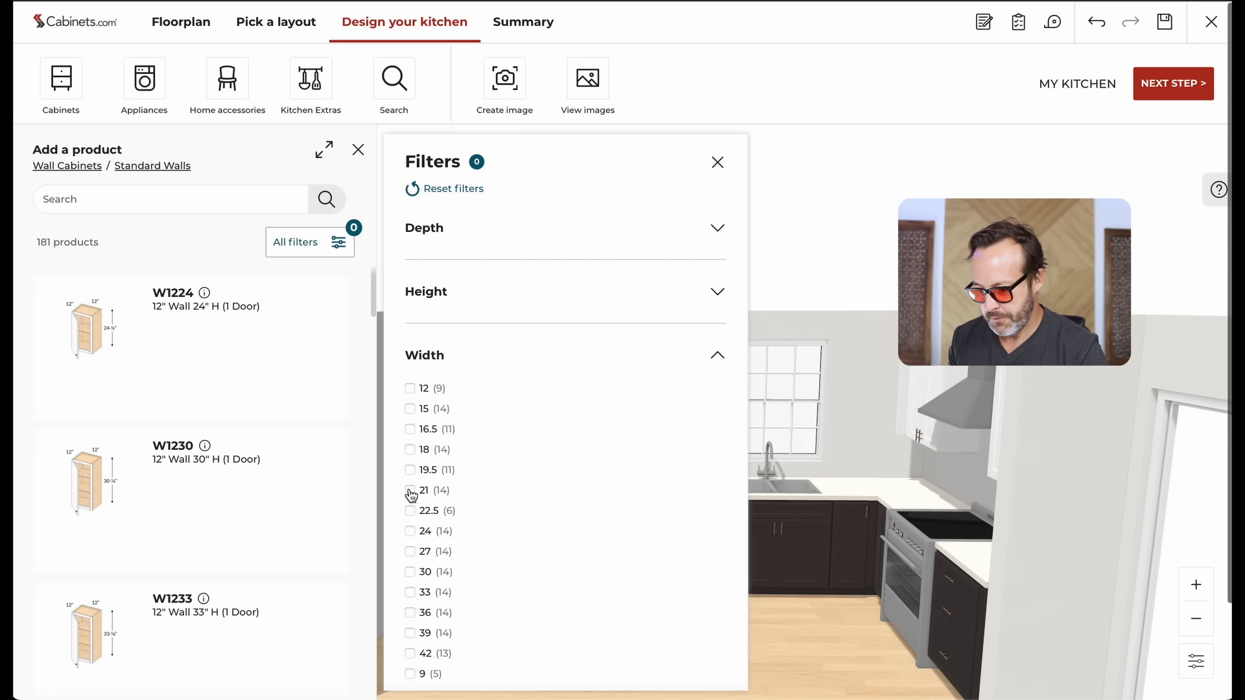
click(410, 451)
click(445, 294)
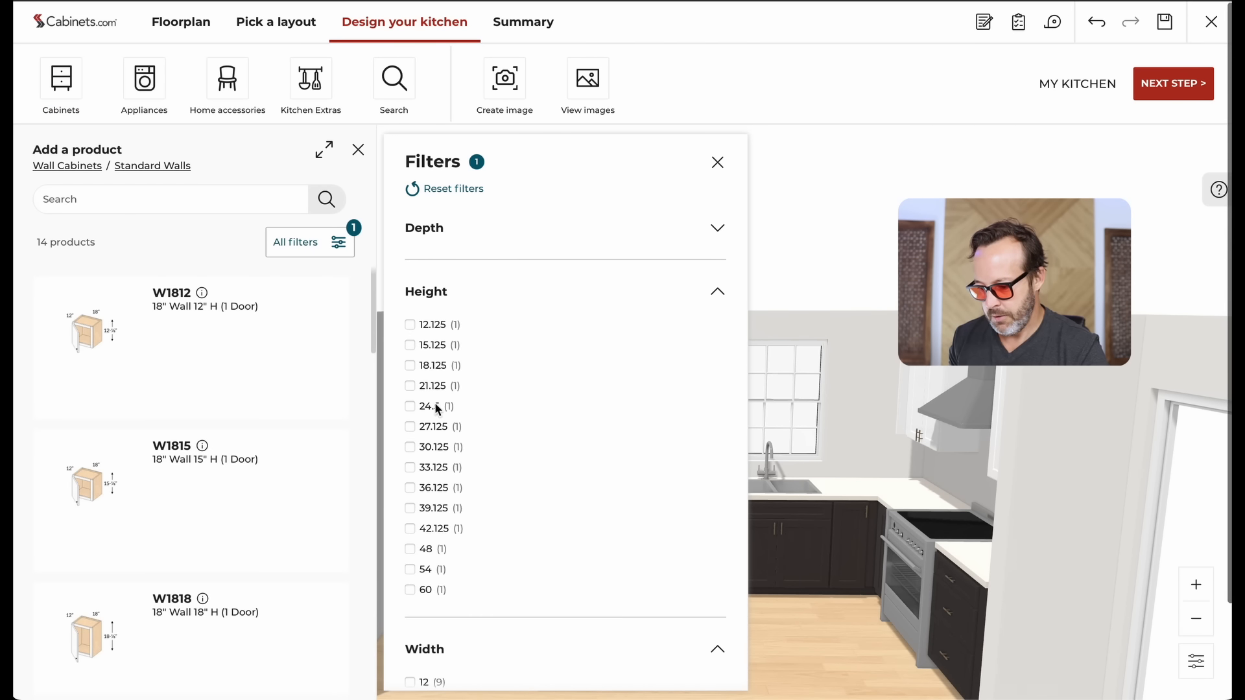
click(410, 490)
Step: Place a W1836 wall cabinet on the window wall, against the corner filler between the window and the corner
drag(122, 369, 853, 427)
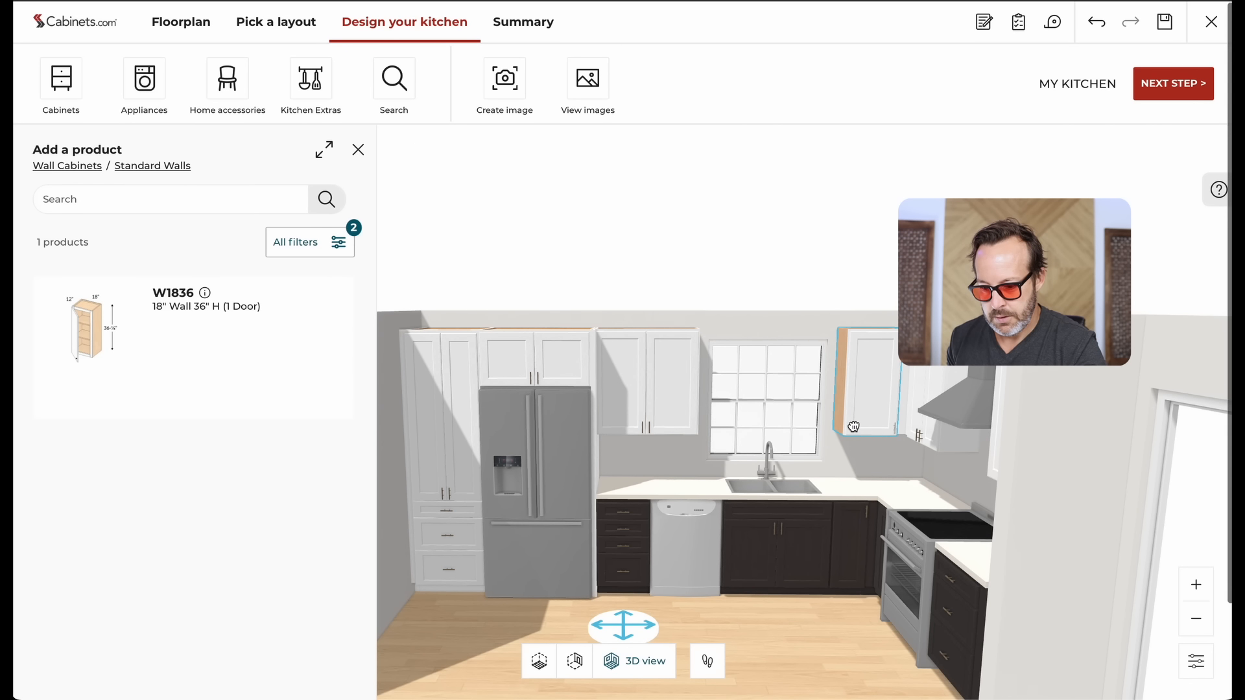
click(853, 426)
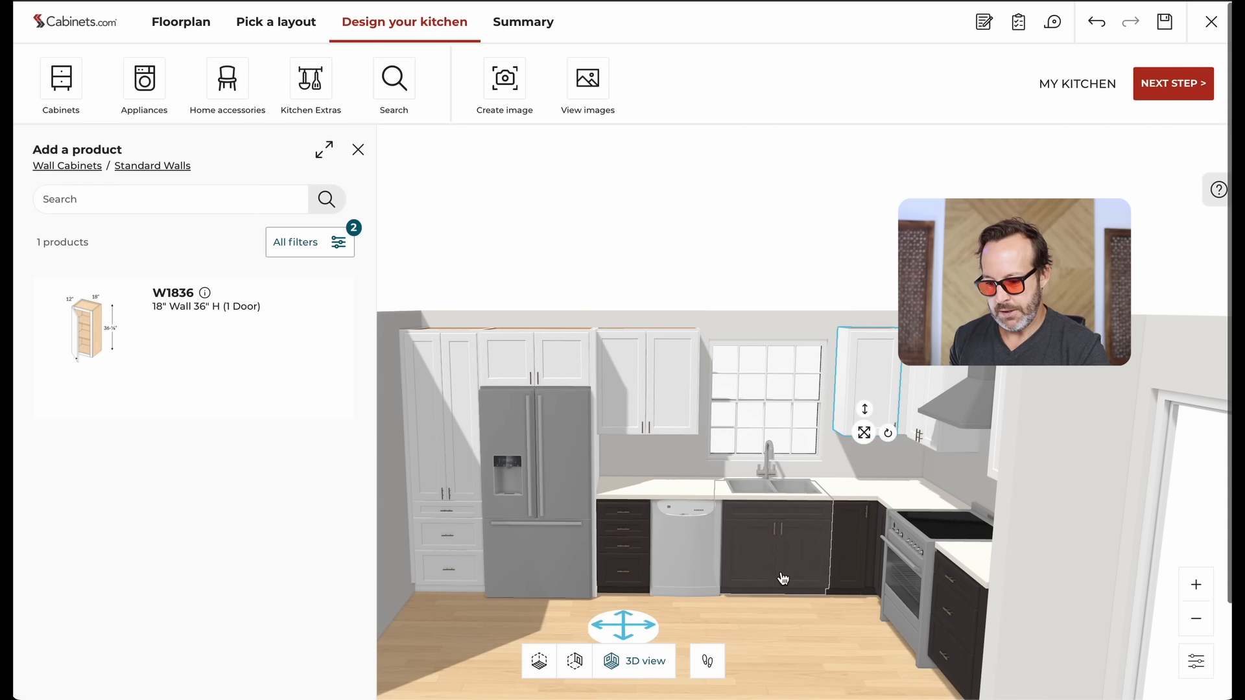
drag(760, 619, 776, 627)
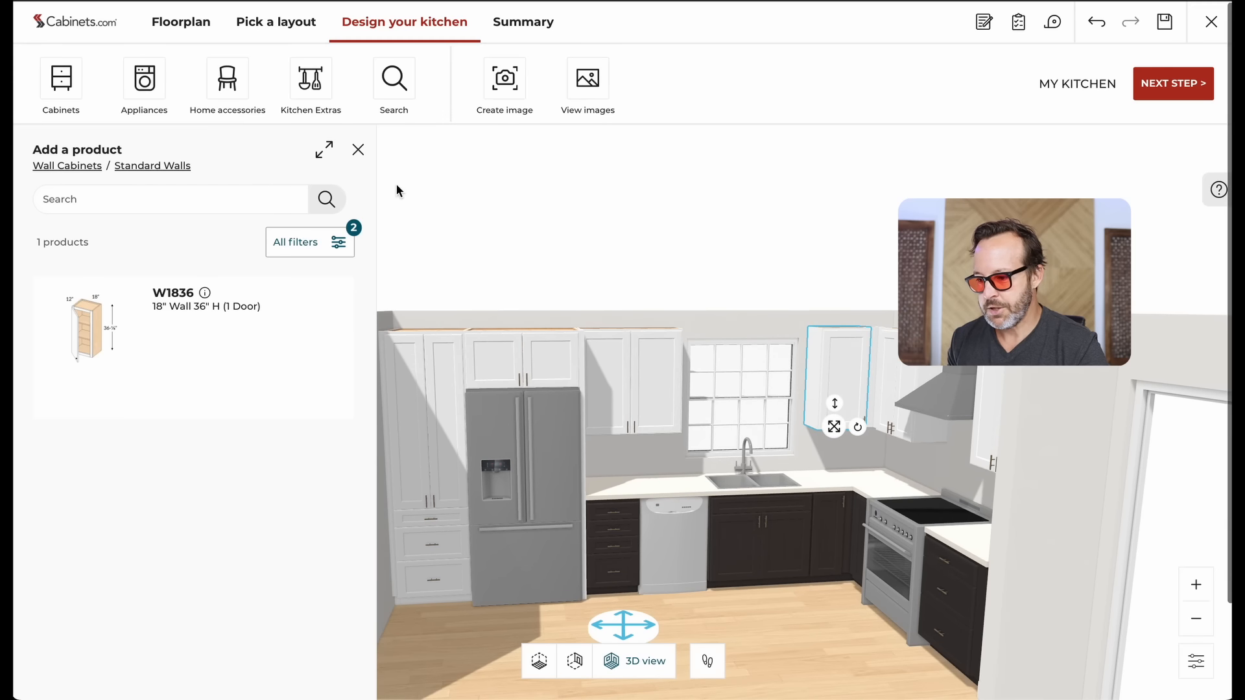
Step: Close the product list and examine the kitchen layout in floor view and in the 3D view
click(358, 150)
scroll(762, 625, down, 3)
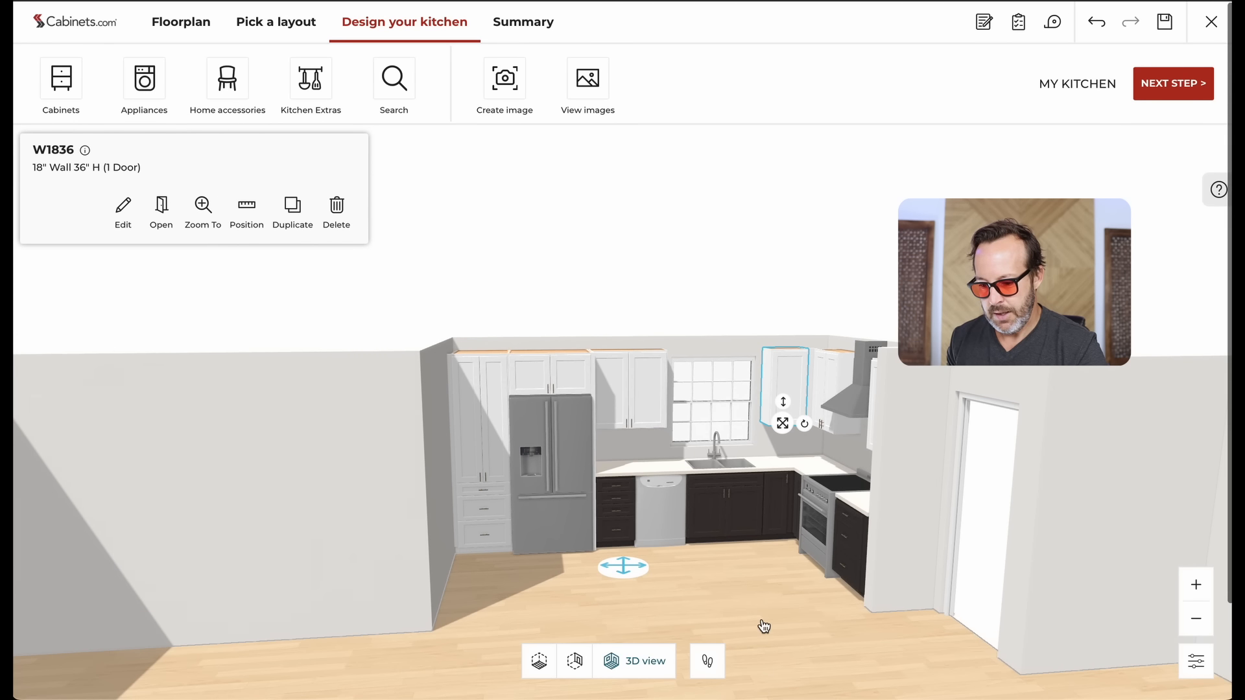
drag(730, 586, 799, 523)
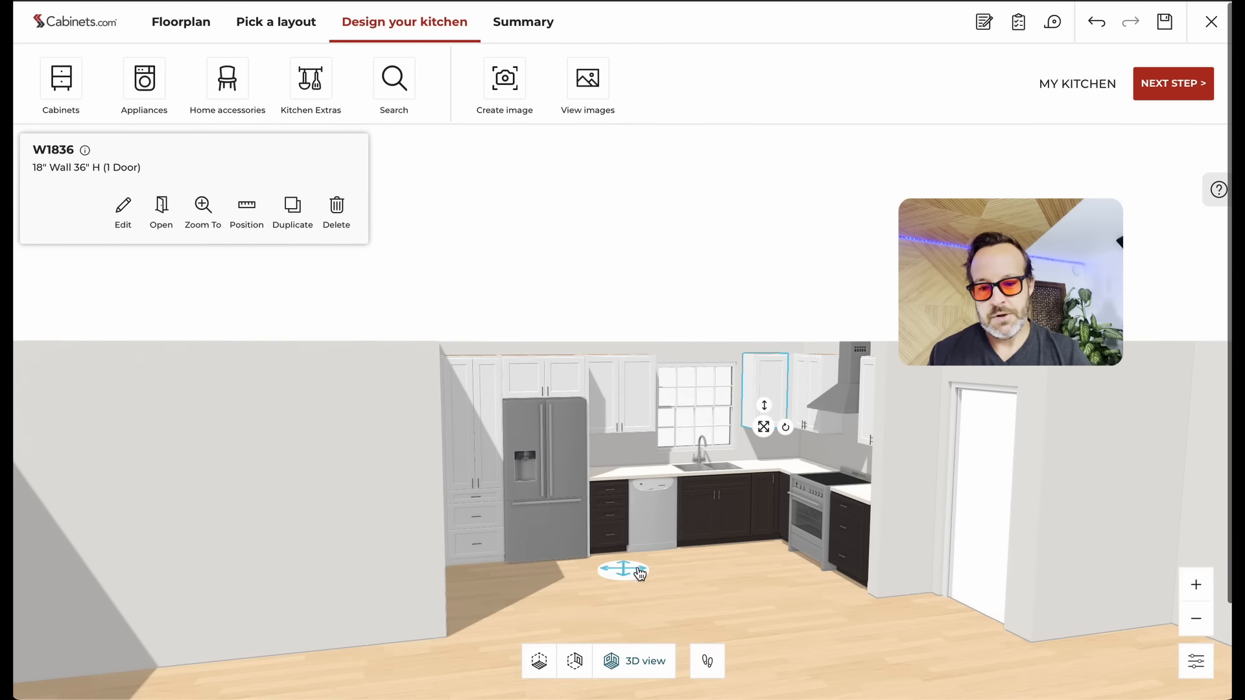
click(647, 574)
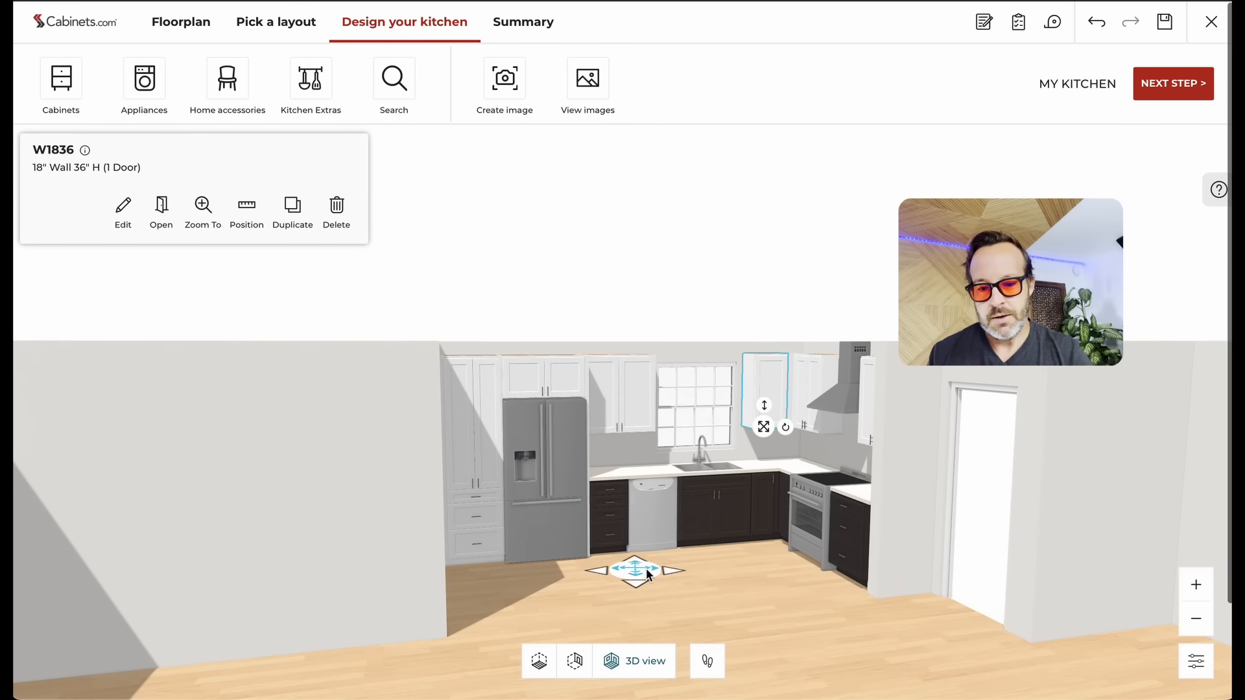
click(539, 661)
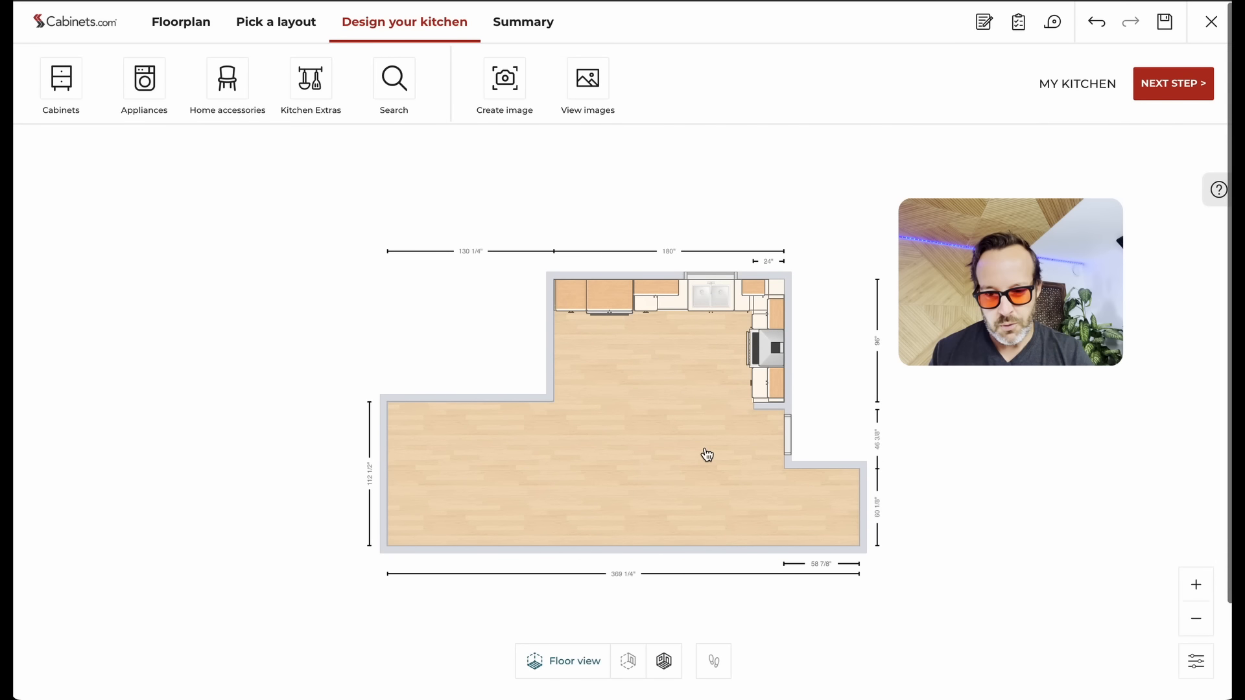
click(664, 668)
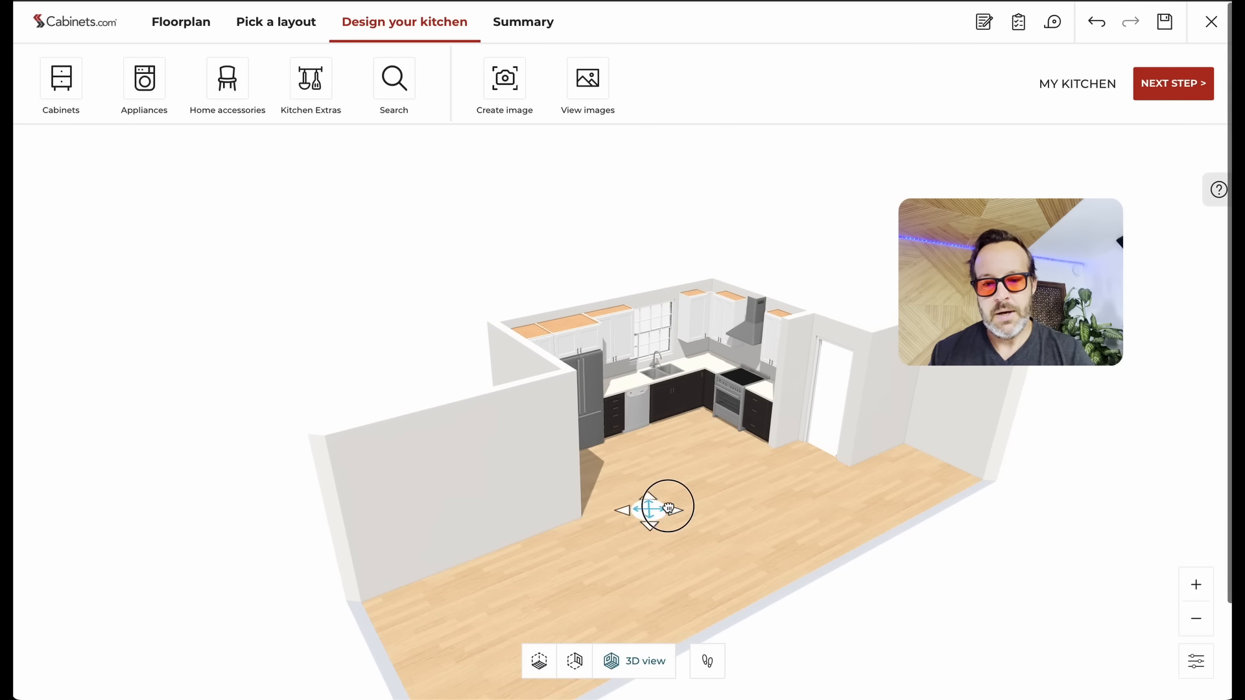
drag(691, 495, 667, 452)
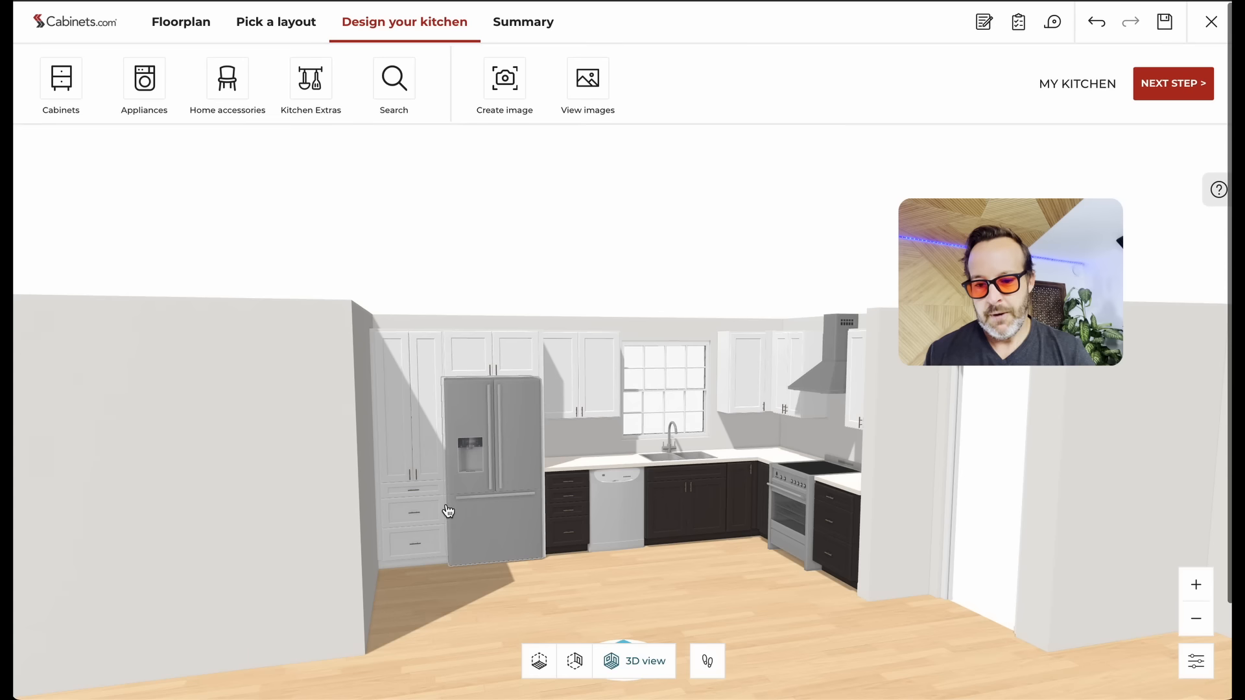
Step: Delete the 24" utility tall cabinet beside the refrigerator and the 18" 4-drawer base next to the dishwasher
click(405, 512)
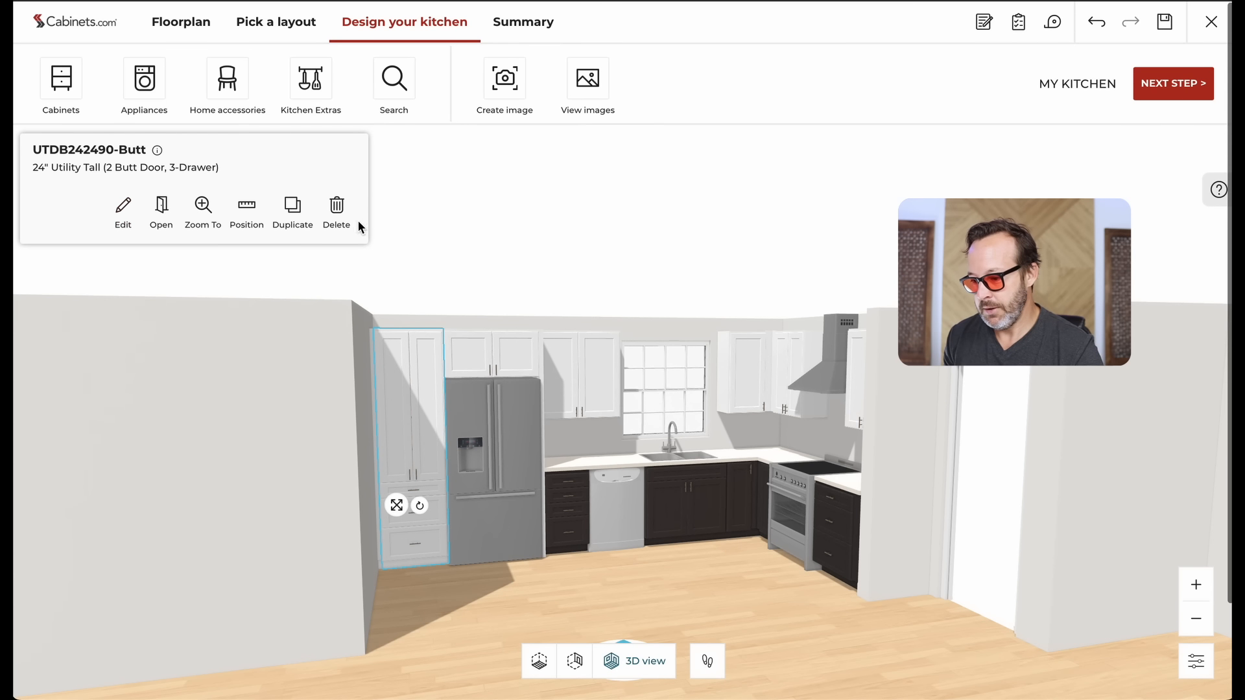
click(337, 206)
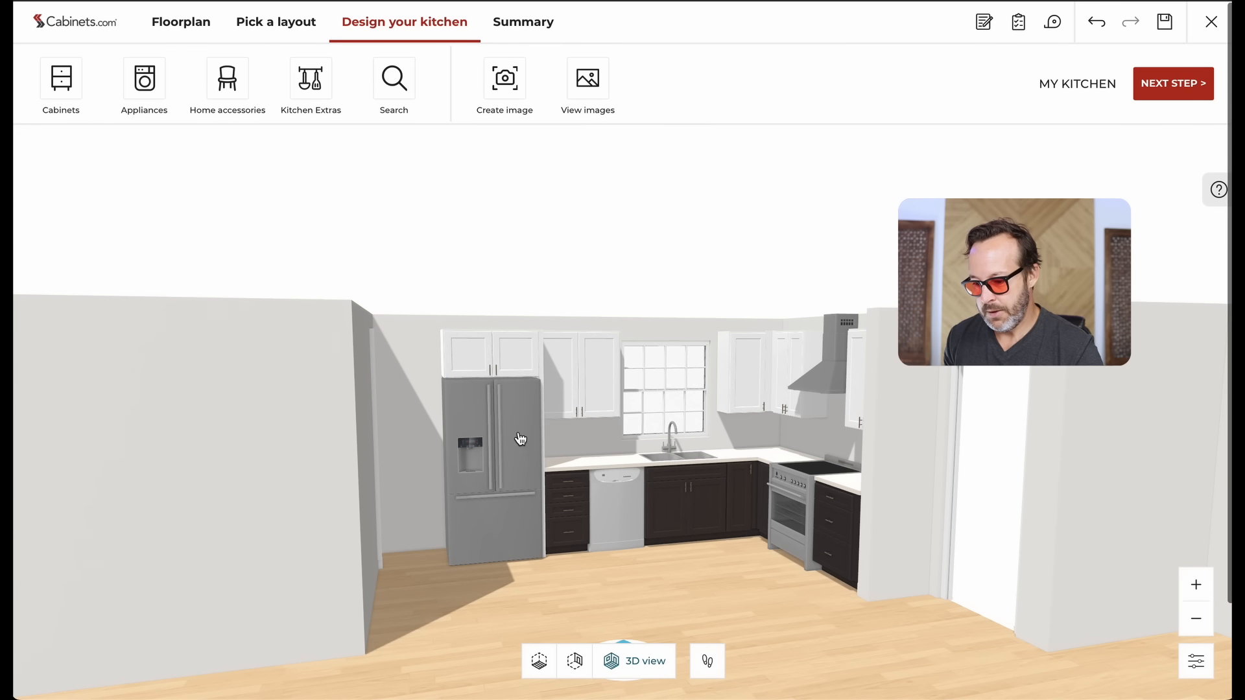
click(551, 507)
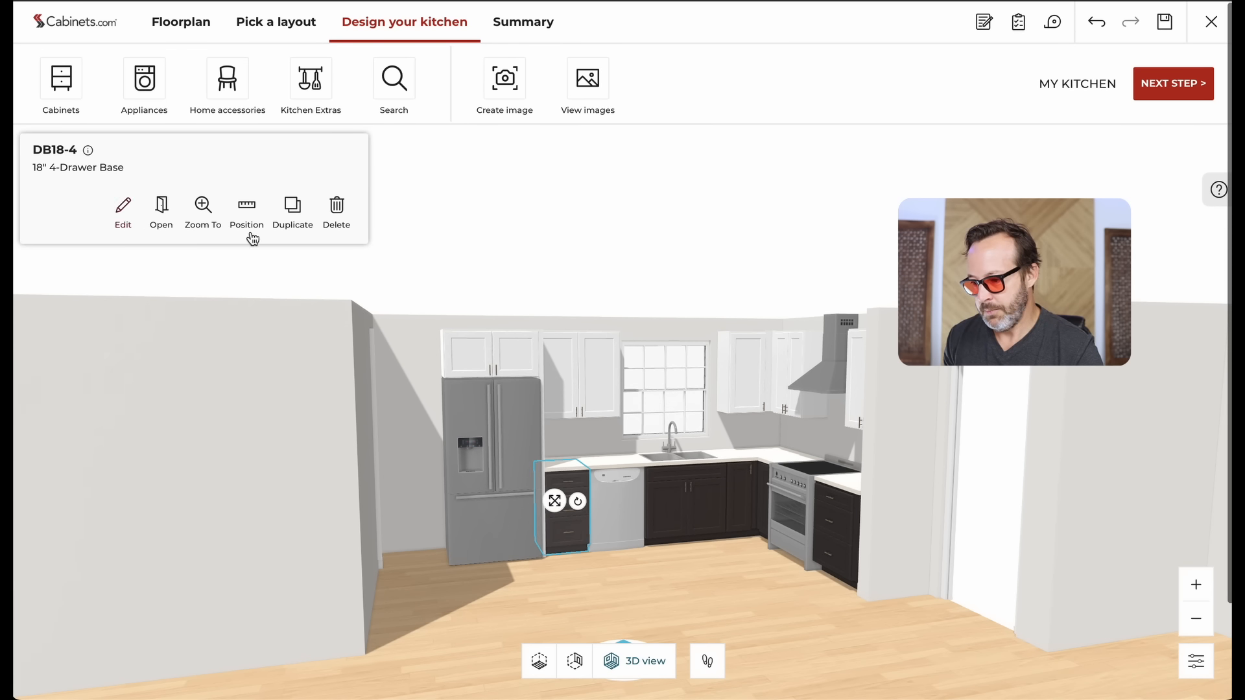
click(335, 207)
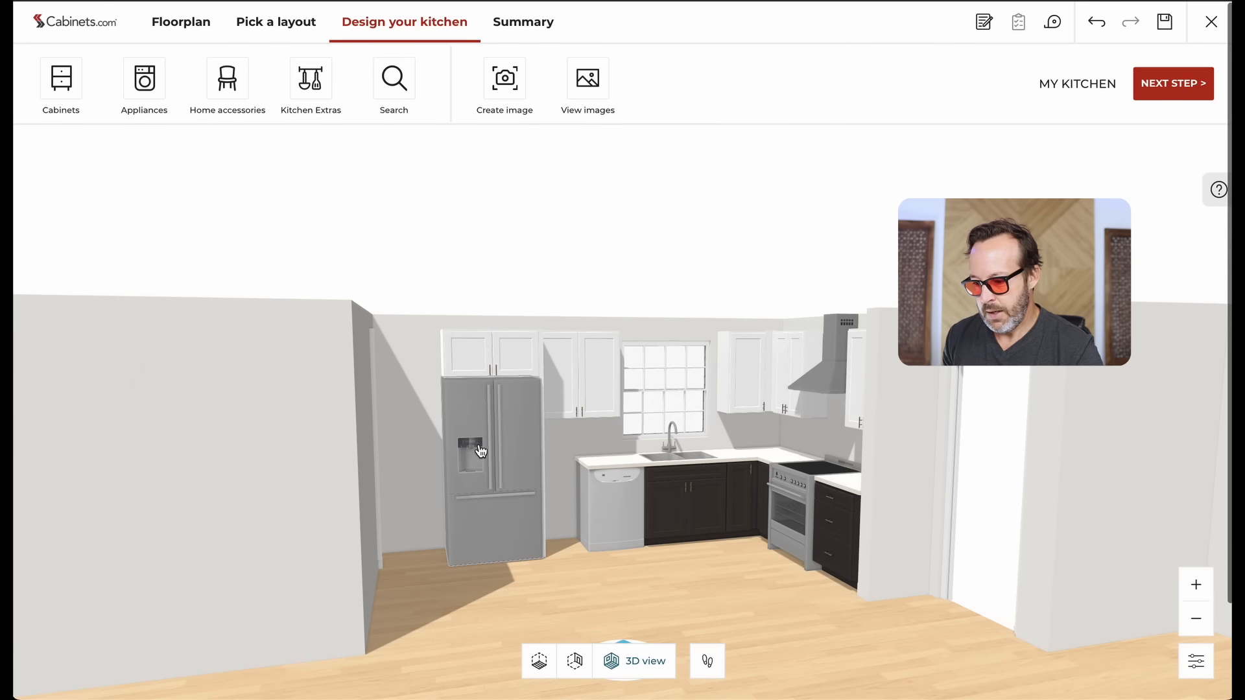
Step: Filter the shelf pantries to width 18 and height 90, and place the UT182490 in the corner beside the refrigerator
click(61, 84)
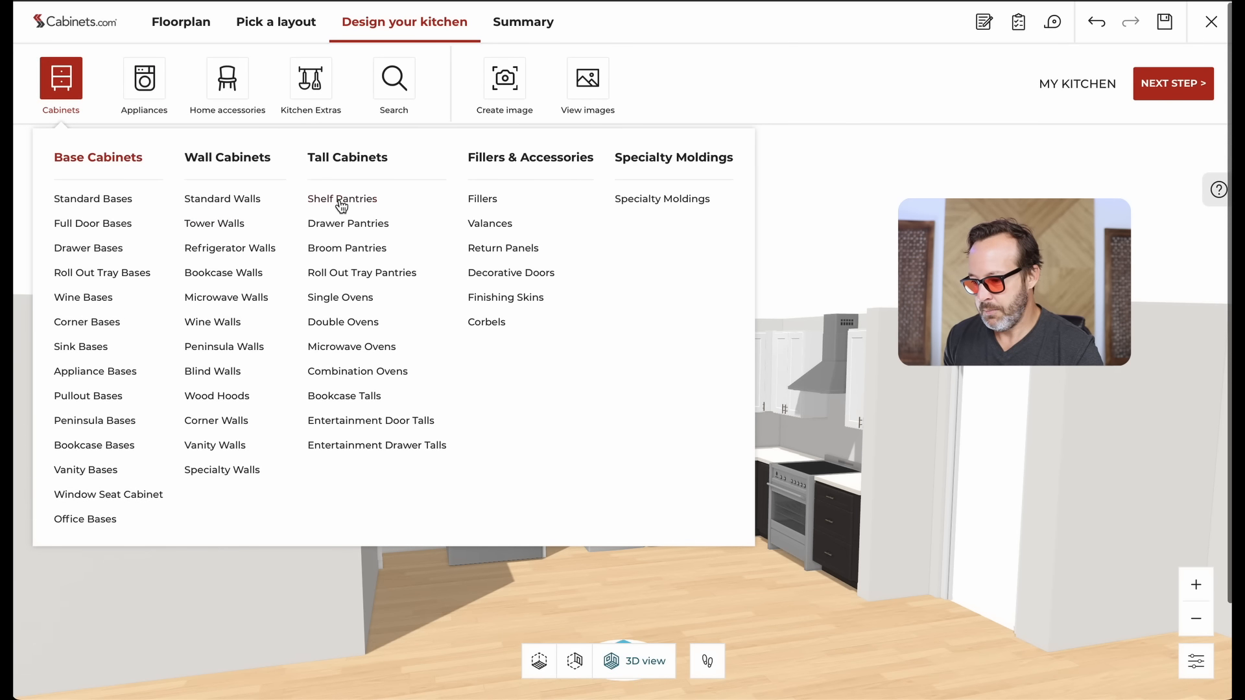
click(341, 201)
click(332, 247)
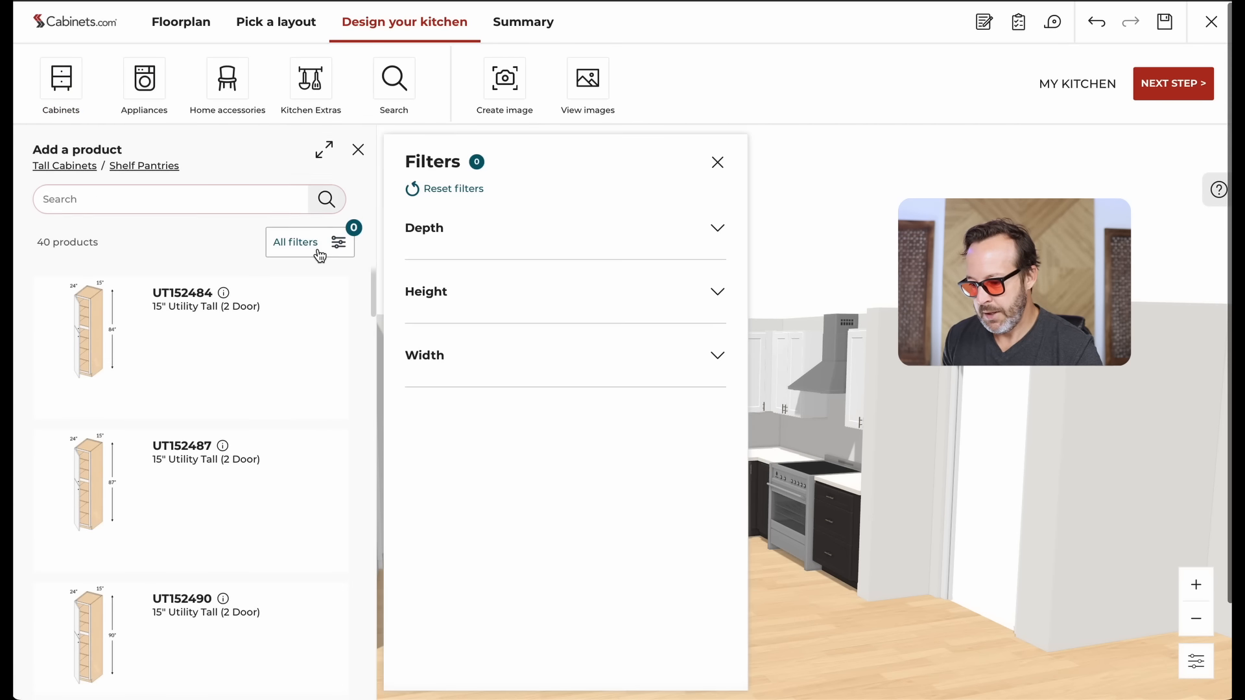
click(433, 361)
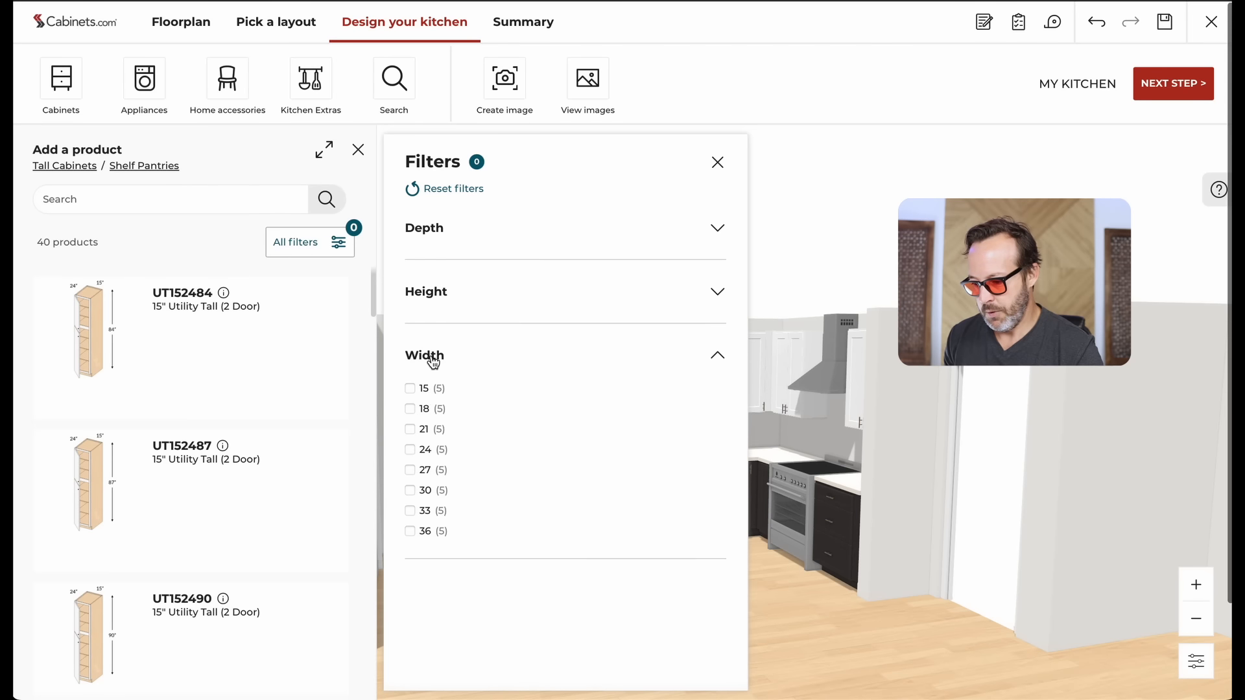
click(414, 412)
click(422, 290)
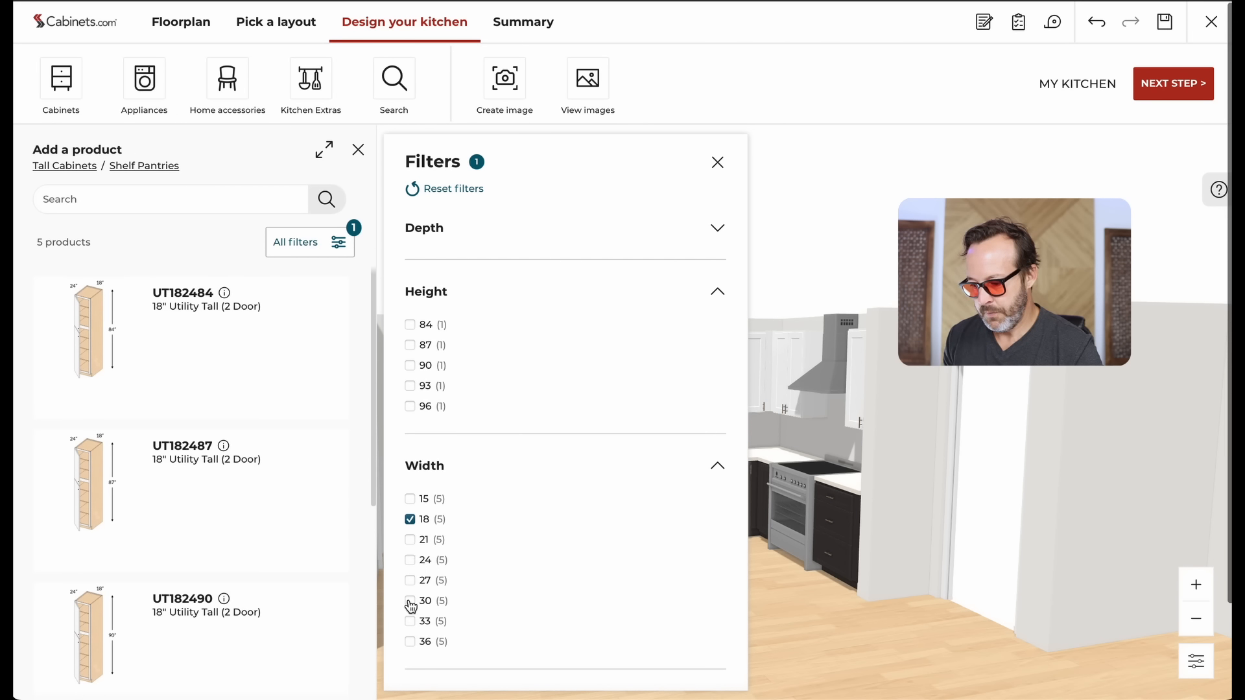
click(411, 366)
drag(97, 329, 411, 537)
click(484, 571)
Step: Shift the refrigerator, the wall cabinet above it and the refrigerator end panel over to close the gap beside the pantry
click(480, 511)
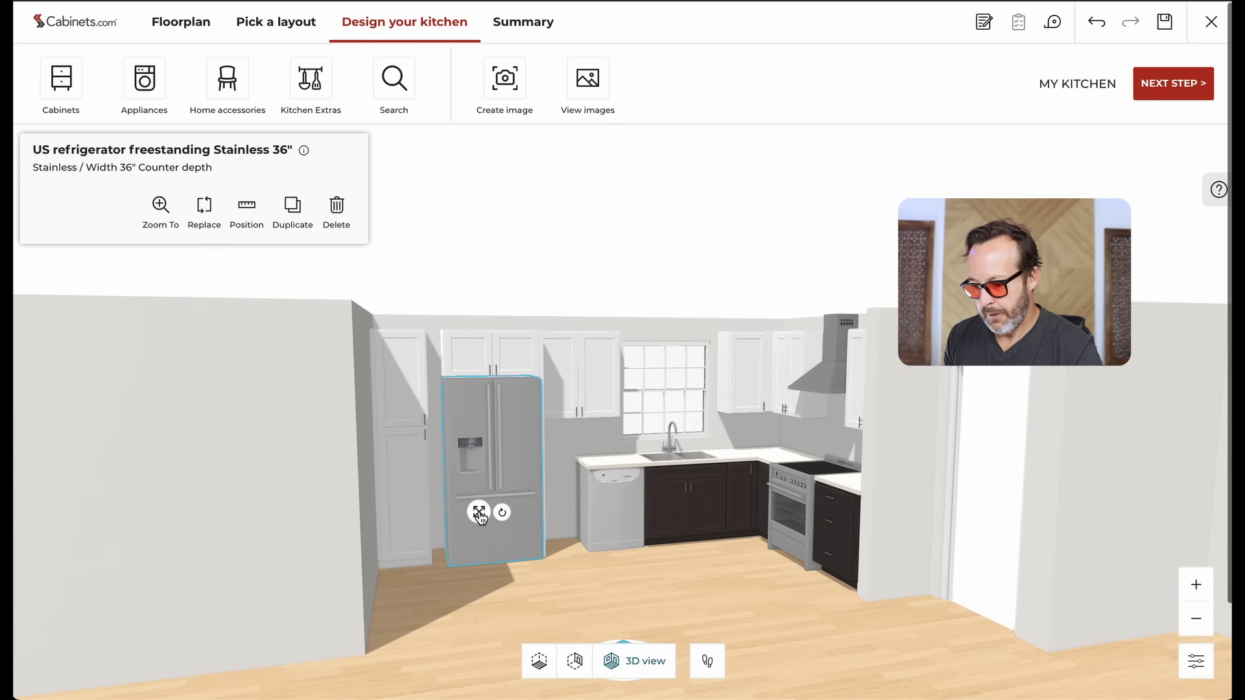
drag(479, 512, 452, 513)
click(492, 344)
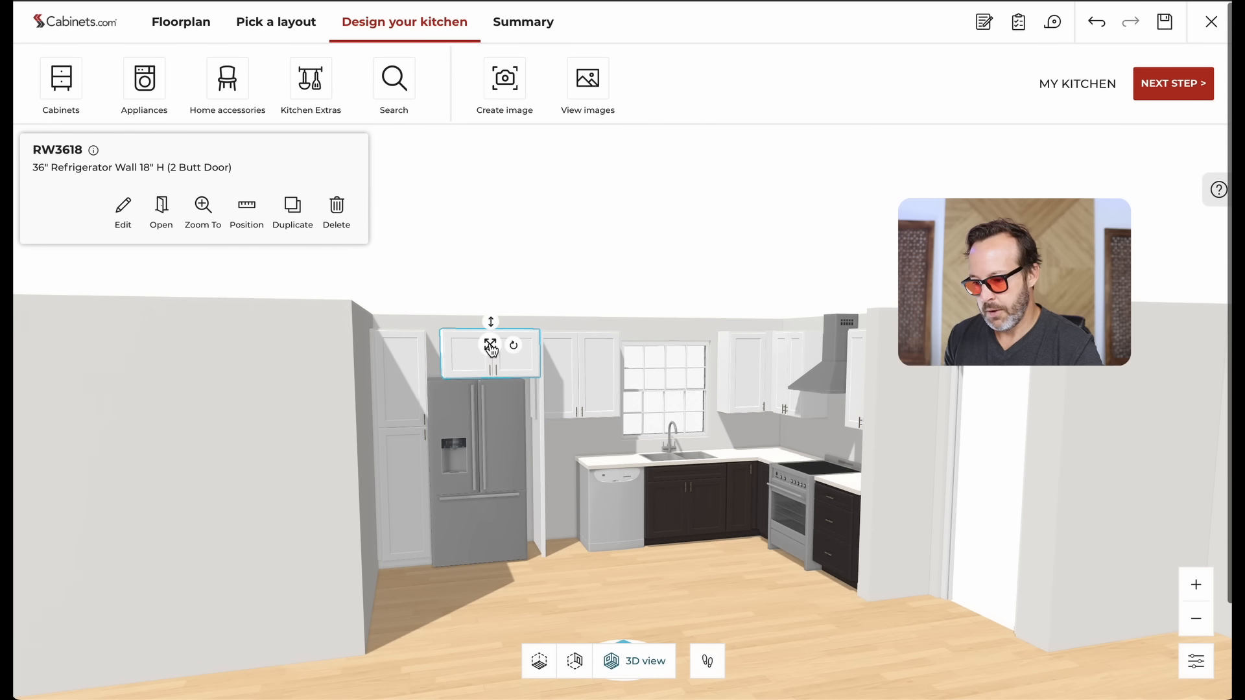
drag(492, 345, 463, 345)
click(539, 511)
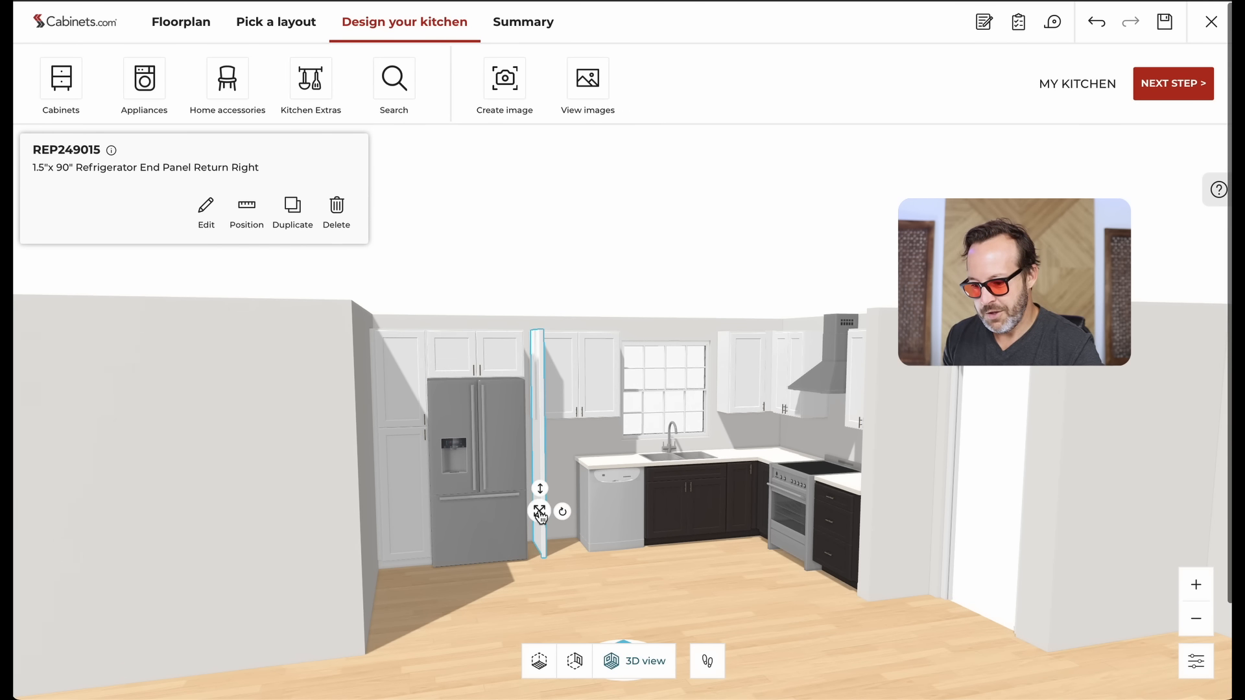
drag(539, 510, 528, 512)
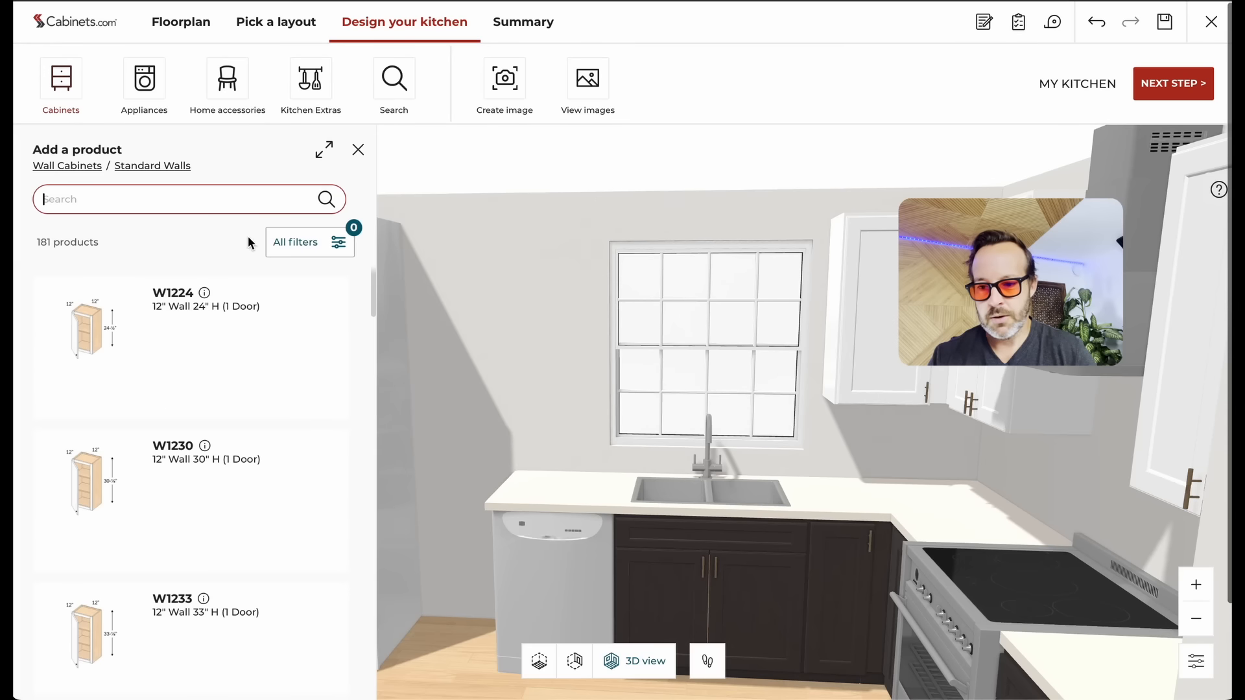
Step: Filter the standard wall cabinets to width 42 and height 36.125, and place the W4236 between the refrigerator end panel and the window
click(284, 251)
click(427, 356)
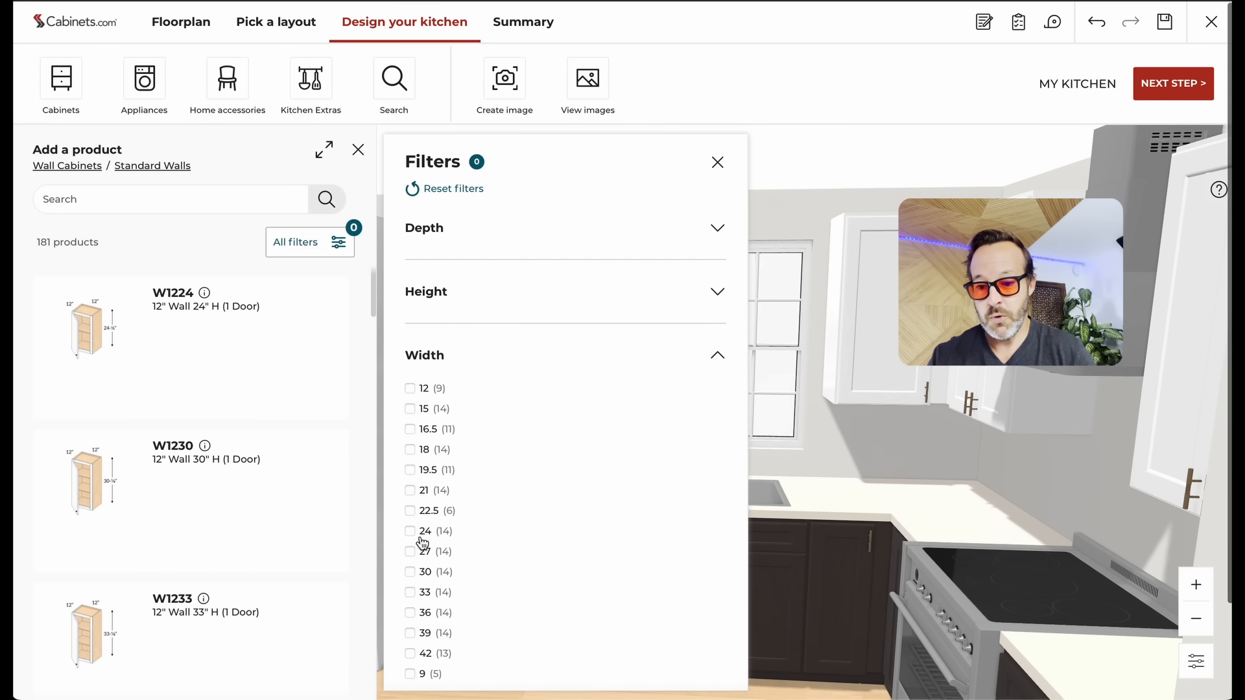
click(415, 656)
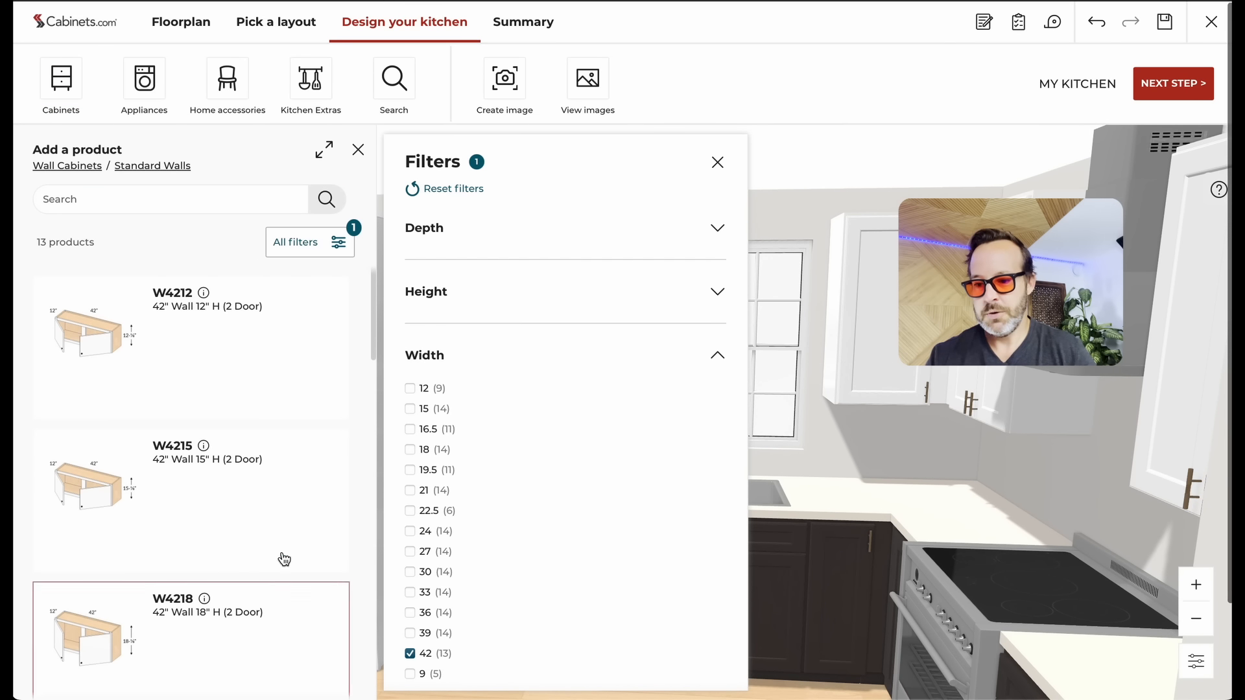
click(427, 292)
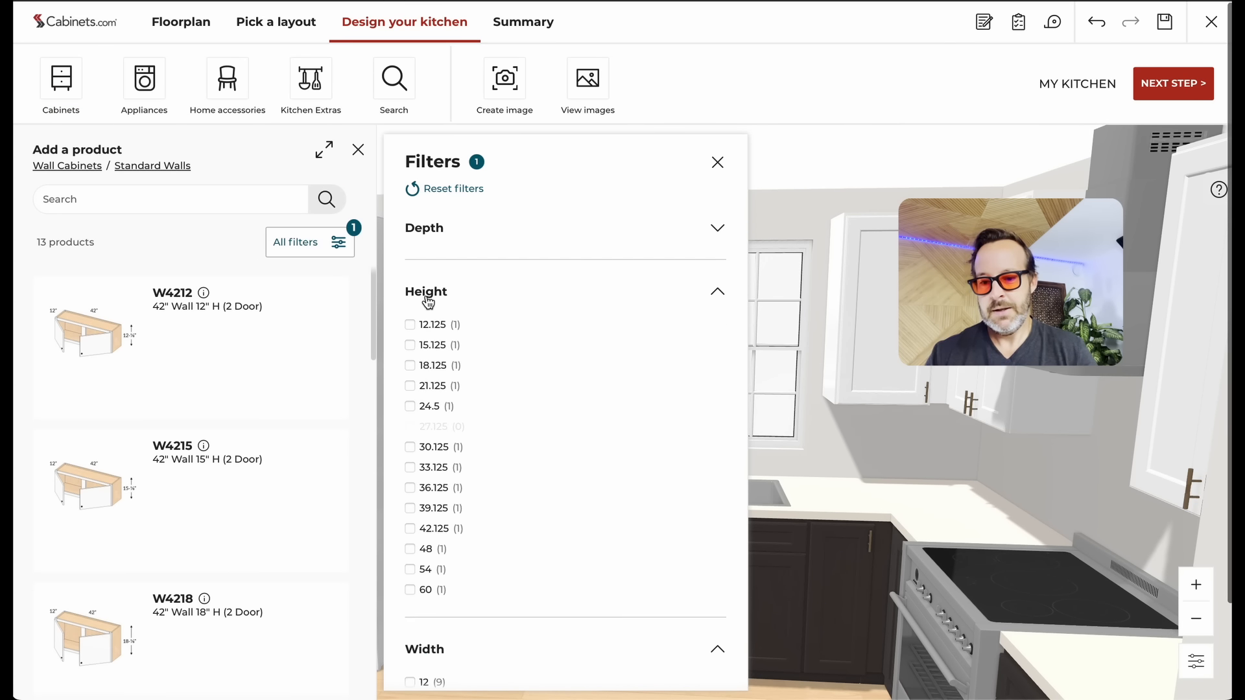
click(409, 488)
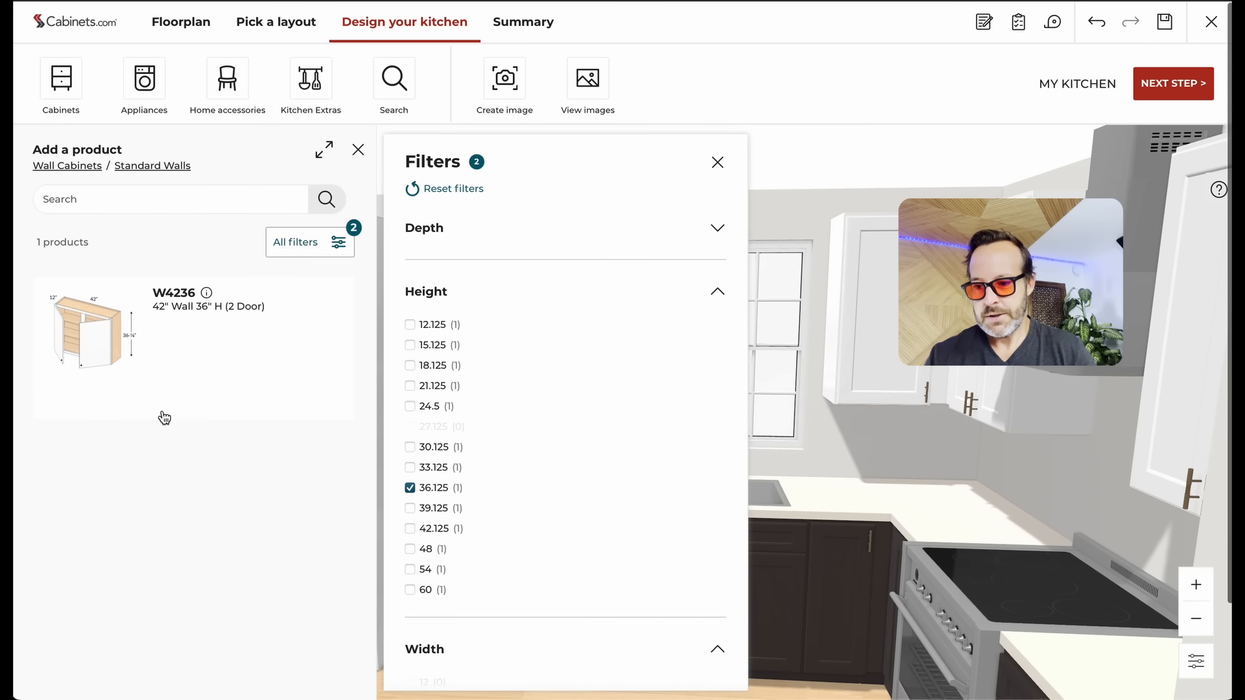
drag(110, 353, 497, 387)
scroll(626, 344, down, 4)
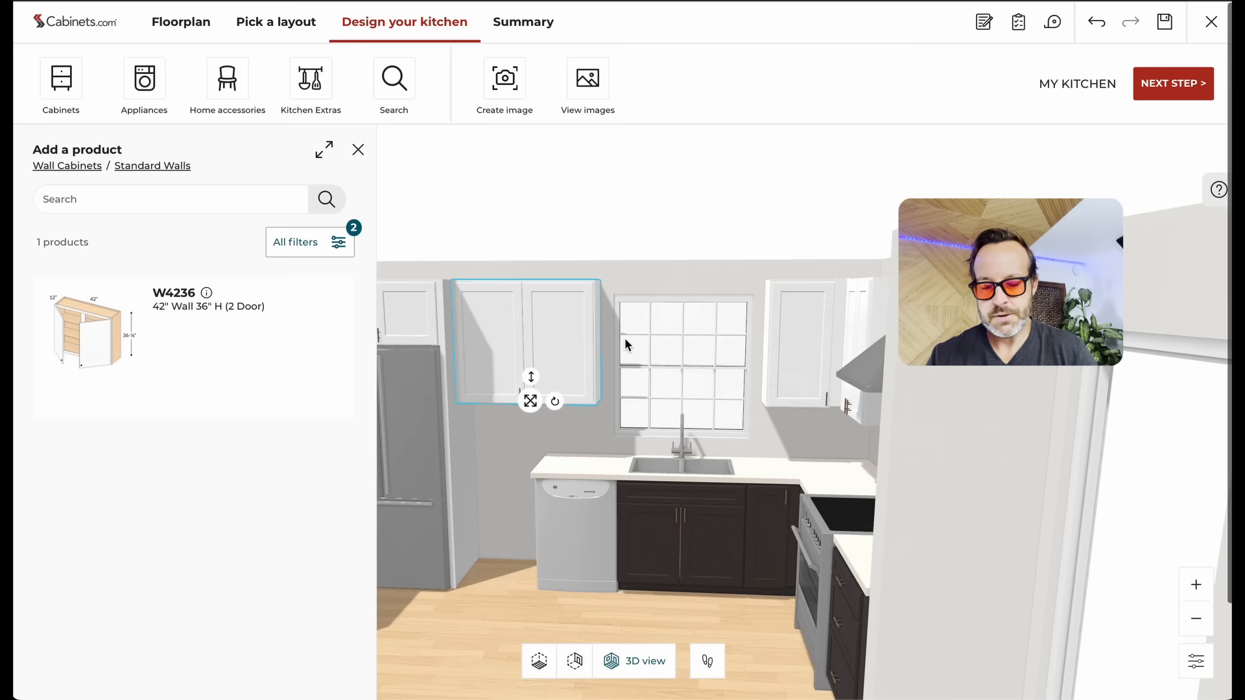
Step: Measure the free distance between the dishwasher and the refrigerator end panel
click(561, 537)
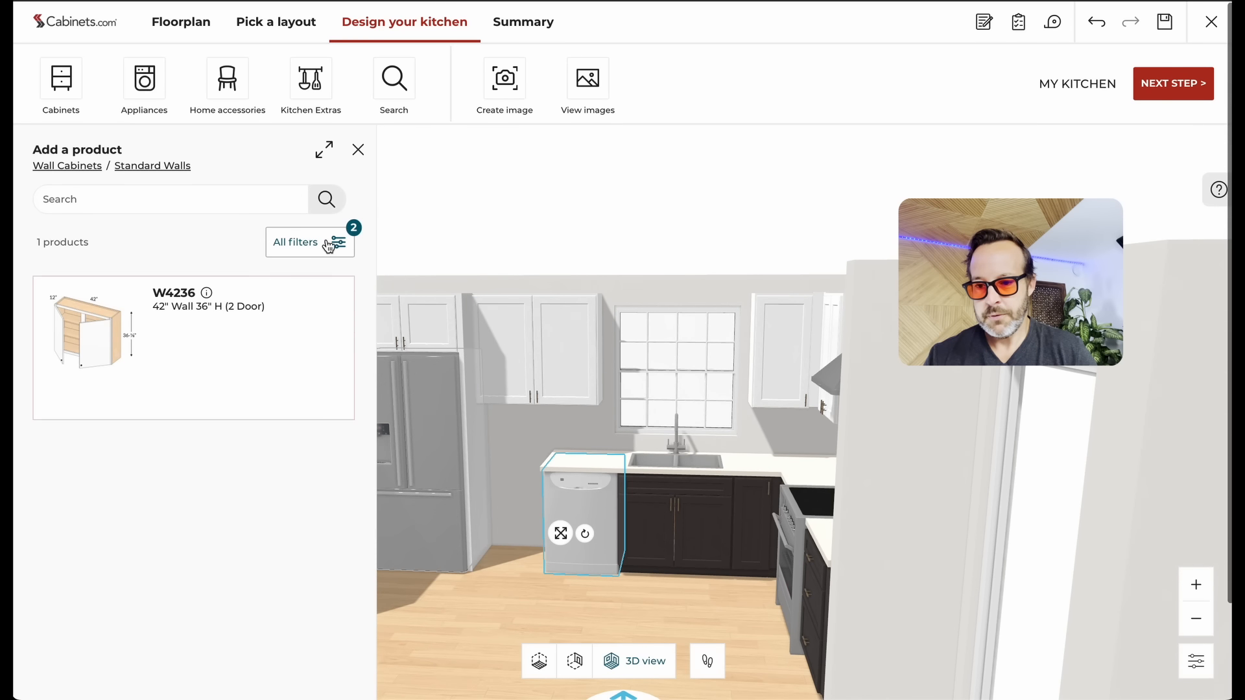
click(353, 152)
click(247, 209)
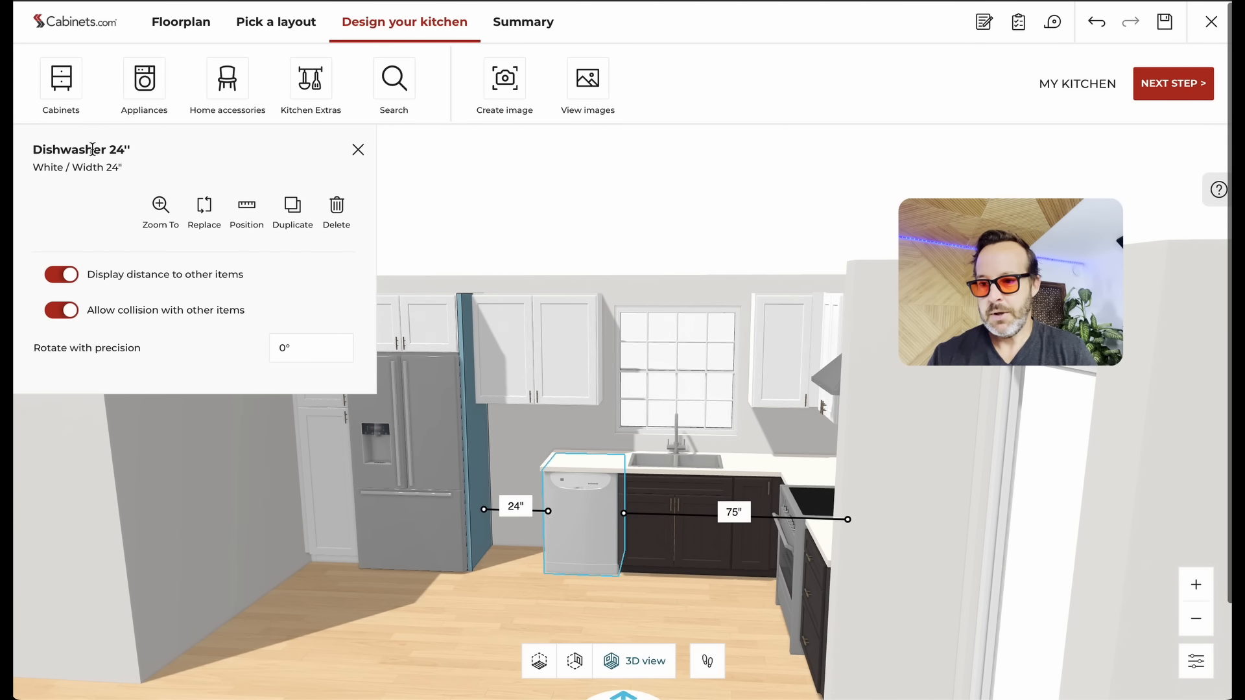
Step: Filter the drawer bases to width 24 and place the DB24-4 between the refrigerator end panel and the dishwasher
click(61, 79)
click(89, 248)
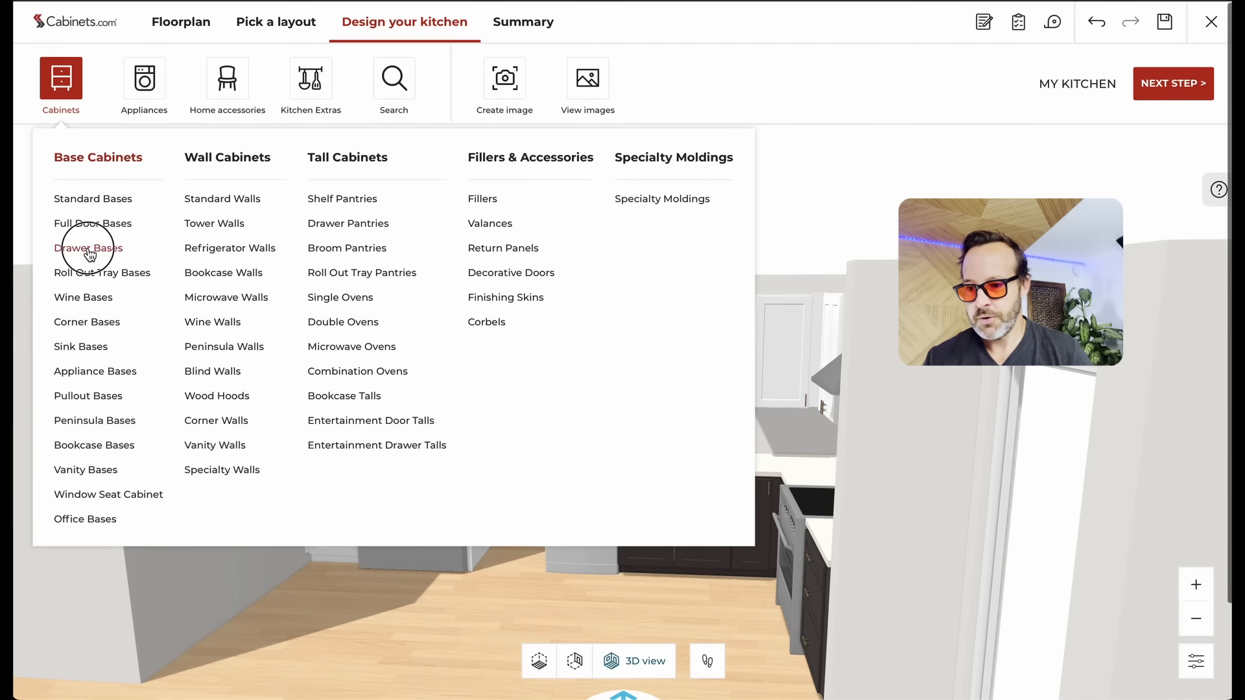
click(294, 253)
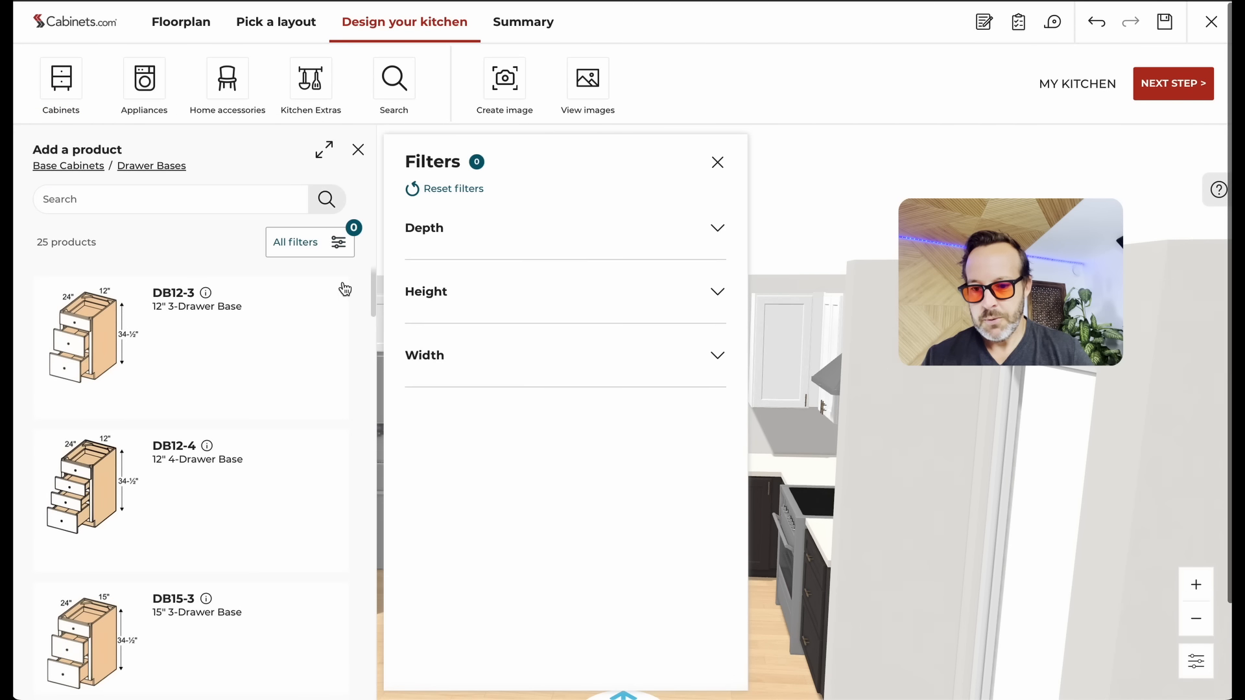
click(416, 361)
click(410, 471)
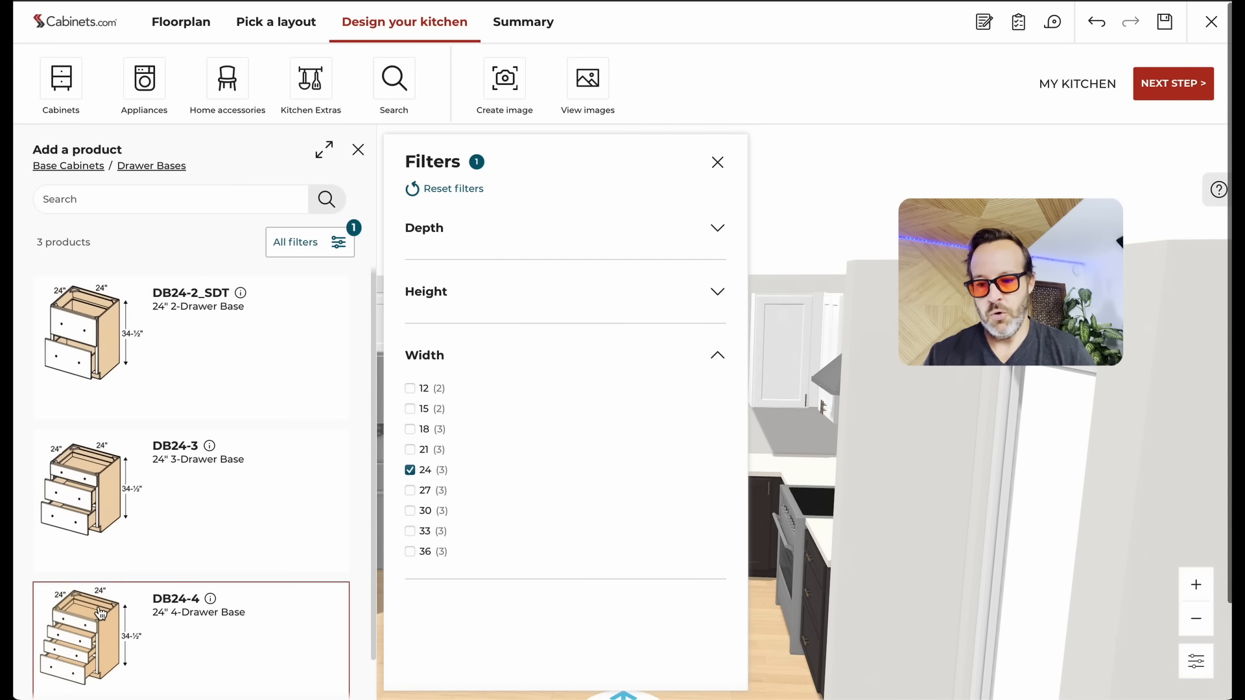
drag(97, 622, 534, 531)
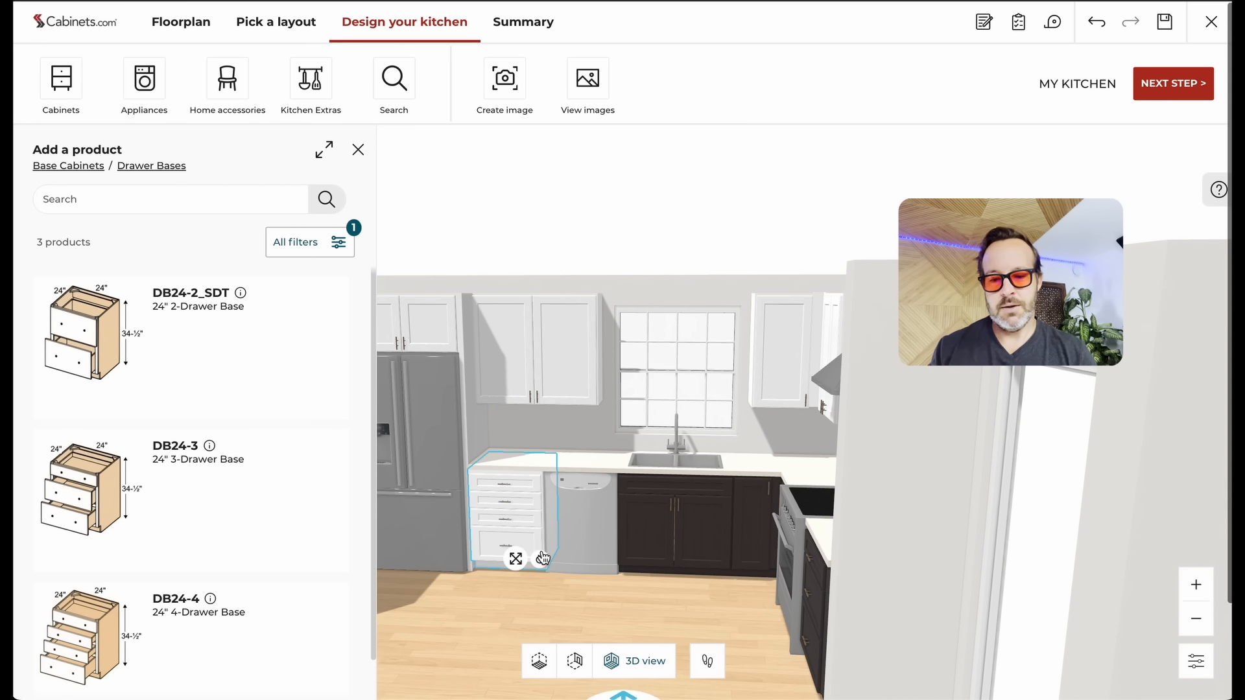
click(358, 150)
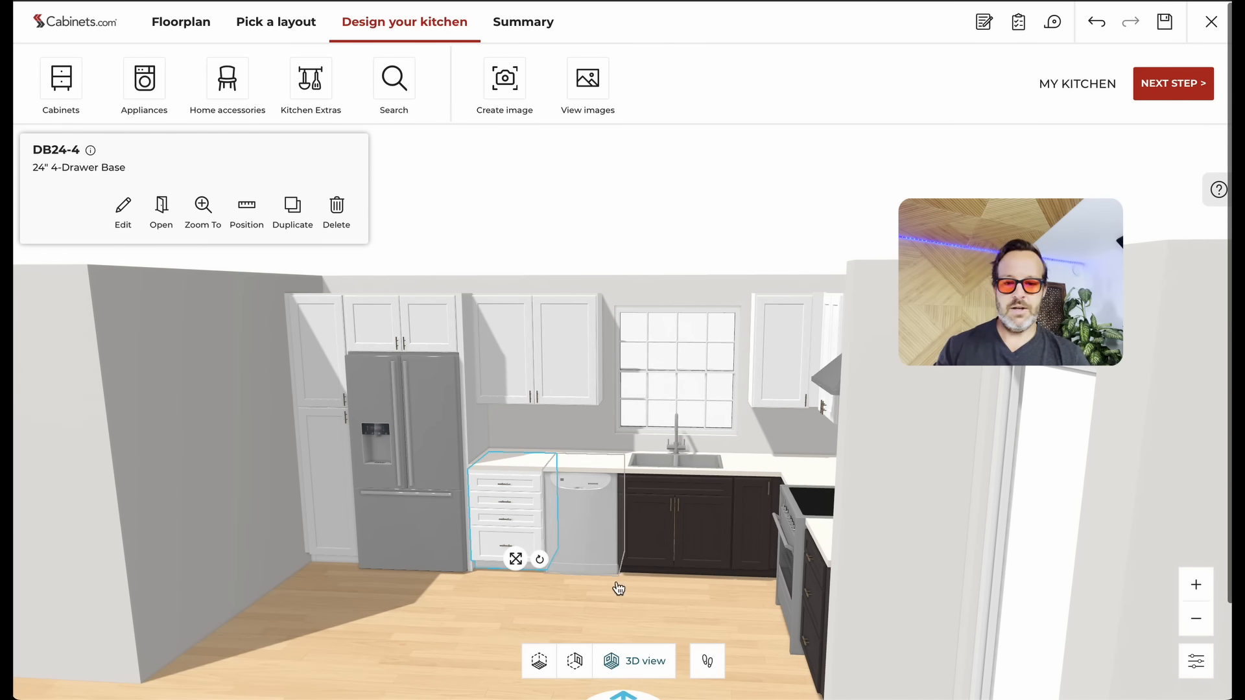
Step: Change the style of the DB24-4 drawer base beside the dishwasher to Baldwin Maple Charcoal, applied to that cabinet only
click(602, 624)
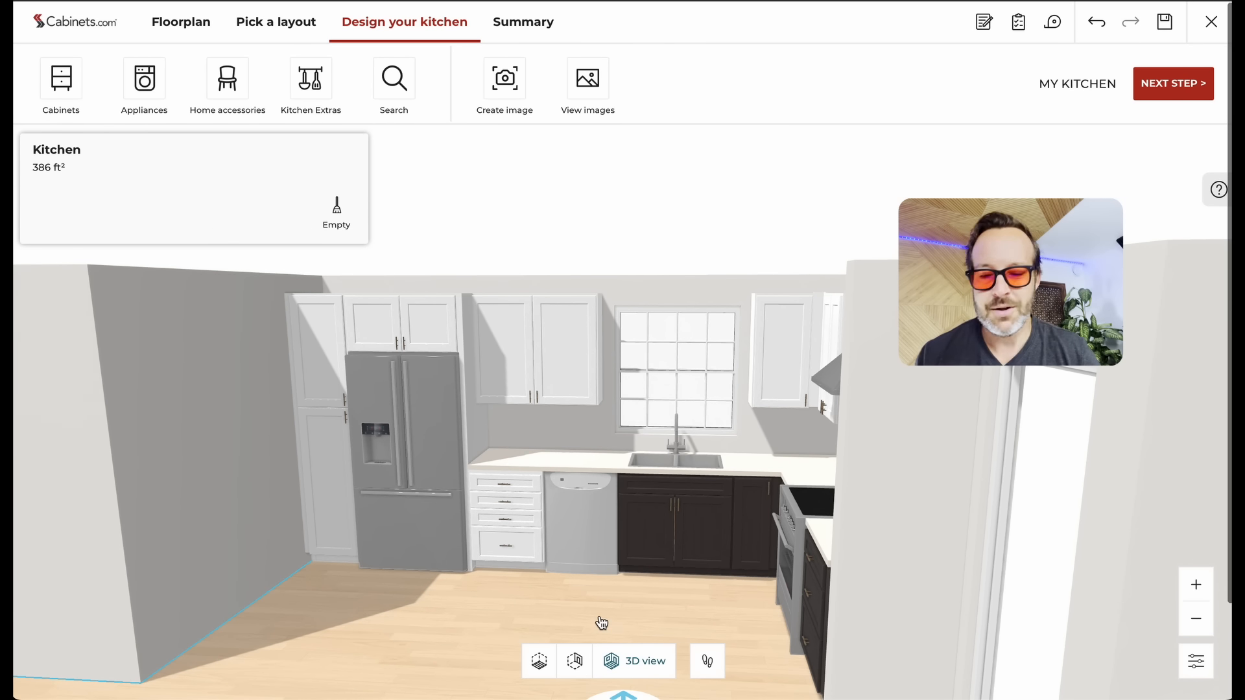
drag(427, 653, 483, 616)
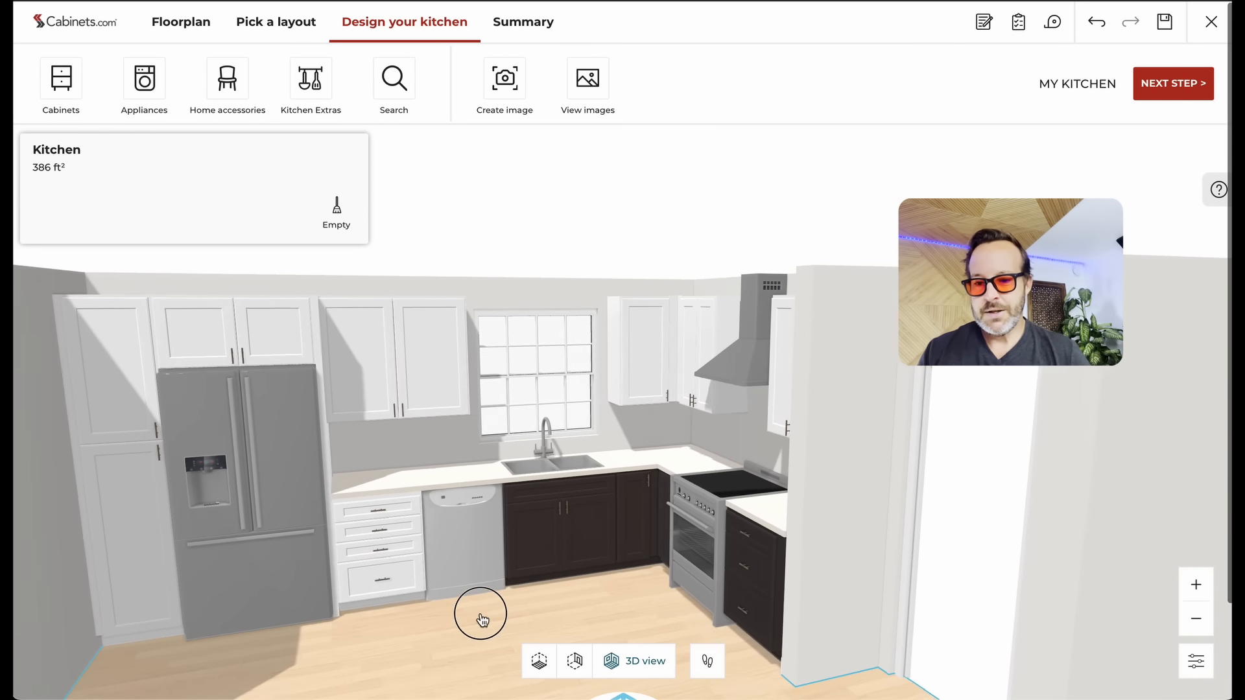
scroll(524, 459, down, 3)
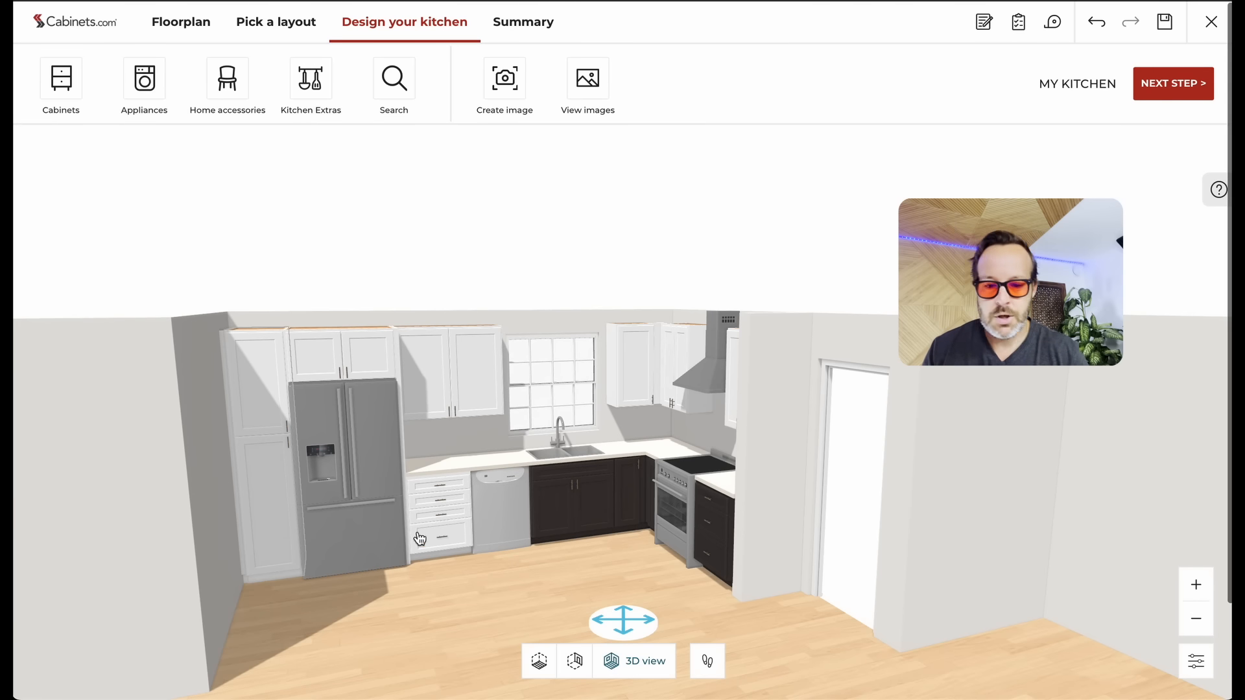
drag(489, 578, 503, 581)
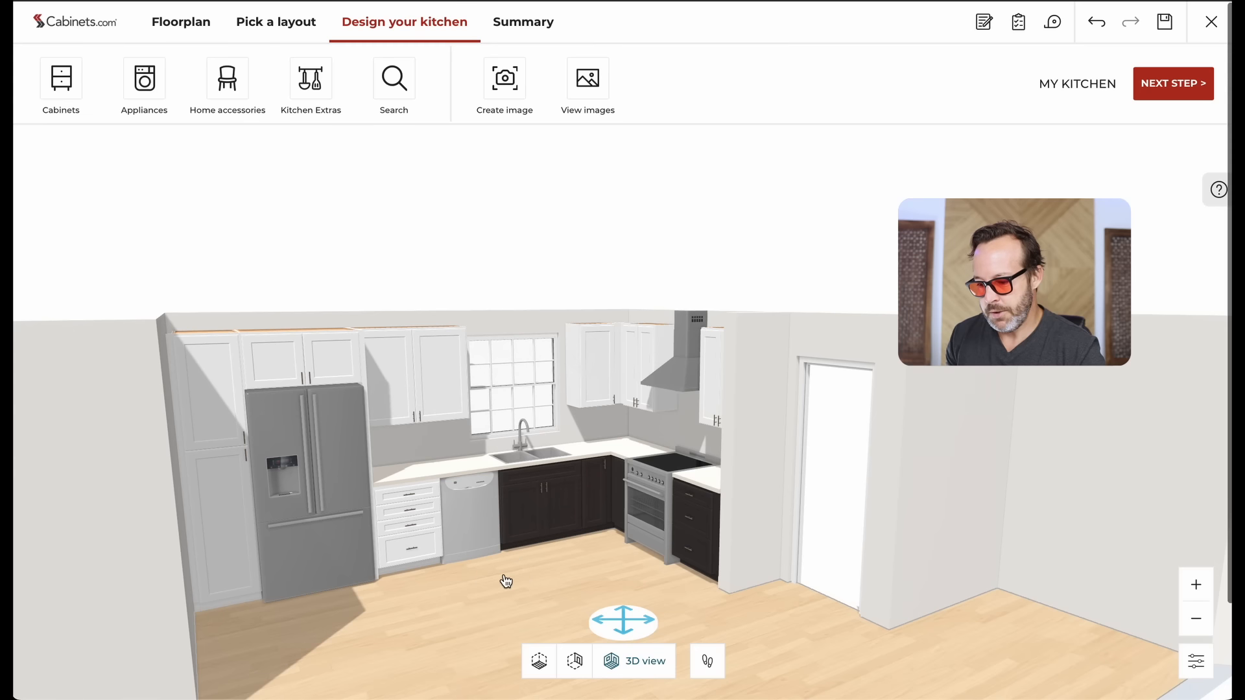
click(402, 550)
click(123, 206)
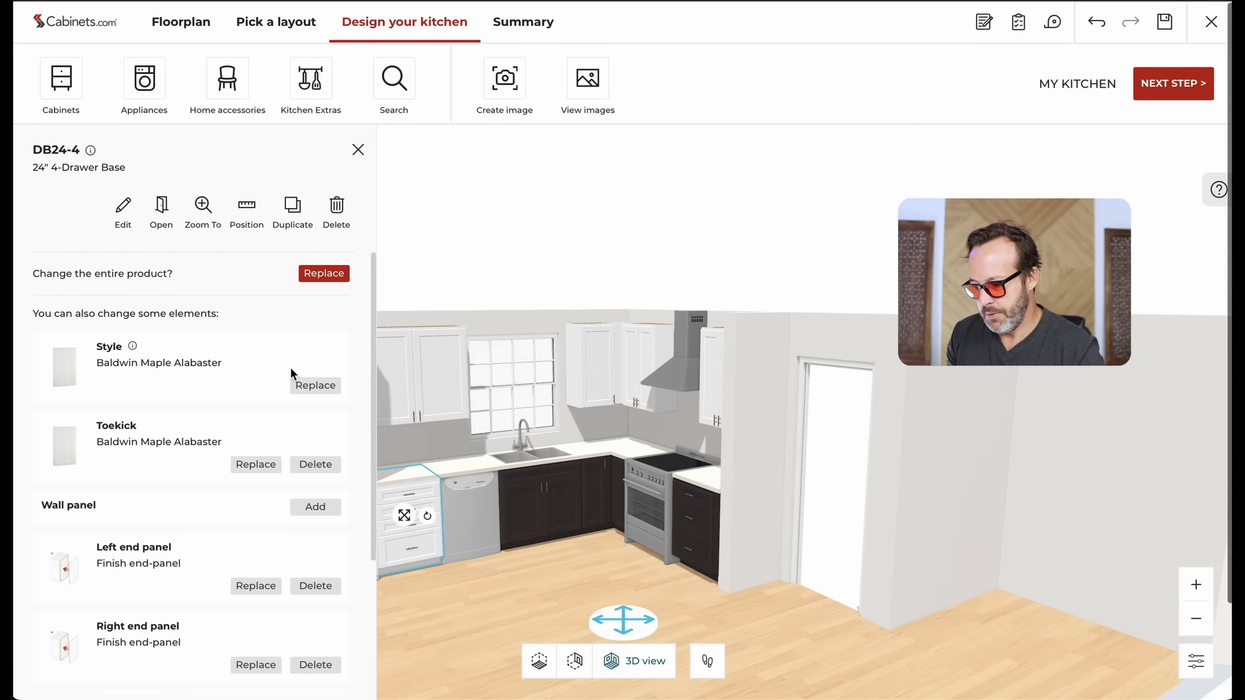
click(314, 387)
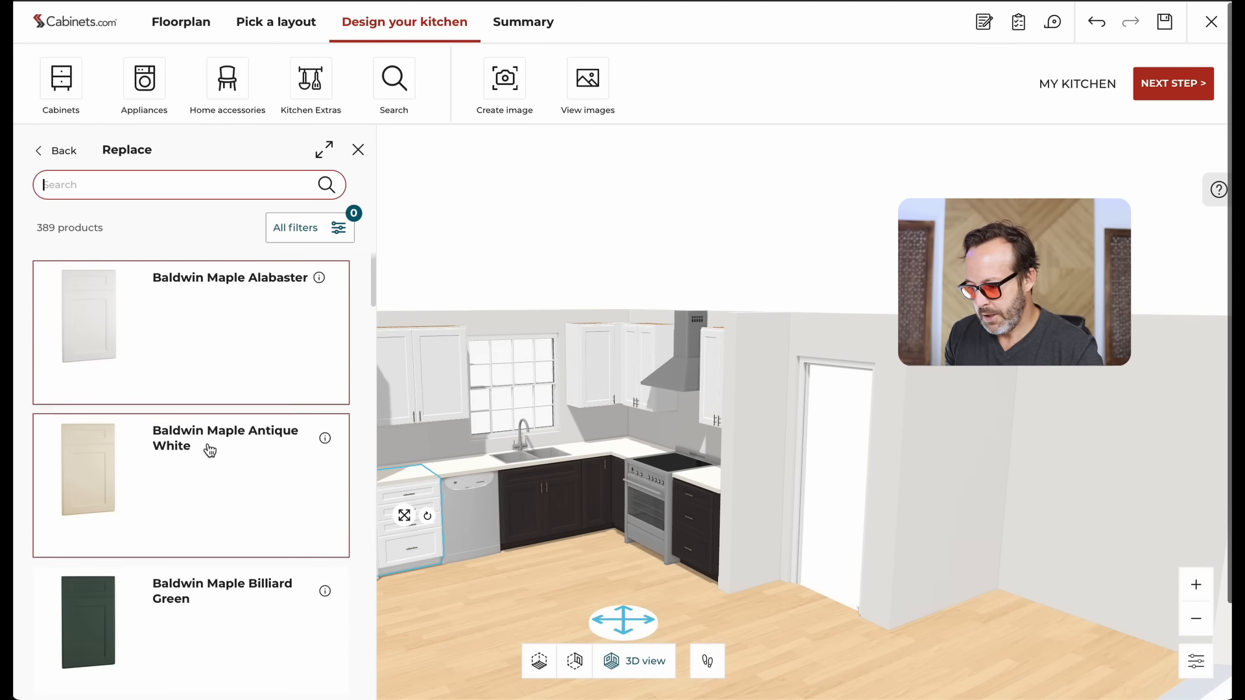
scroll(209, 449, down, 3)
scroll(209, 449, down, 5)
click(205, 446)
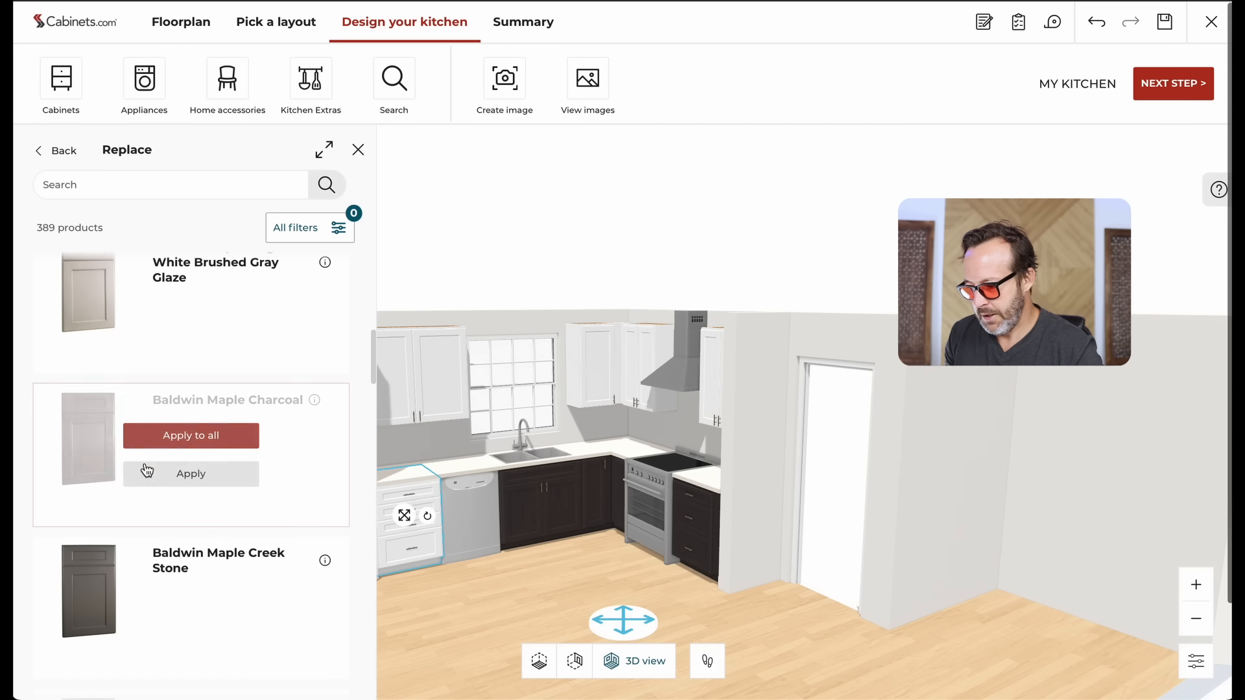
click(186, 478)
click(453, 589)
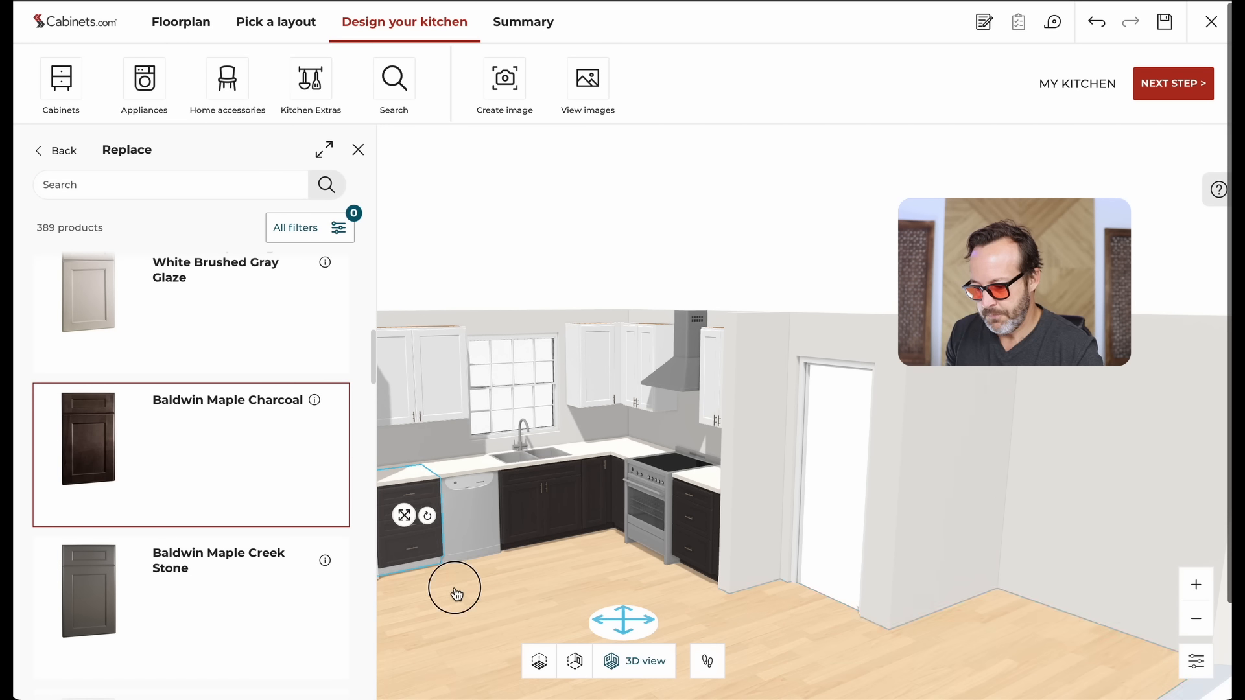
Step: Replace the toekick of the DB24-4 drawer base with Baldwin Maple Charcoal, for the selected linear only
click(421, 573)
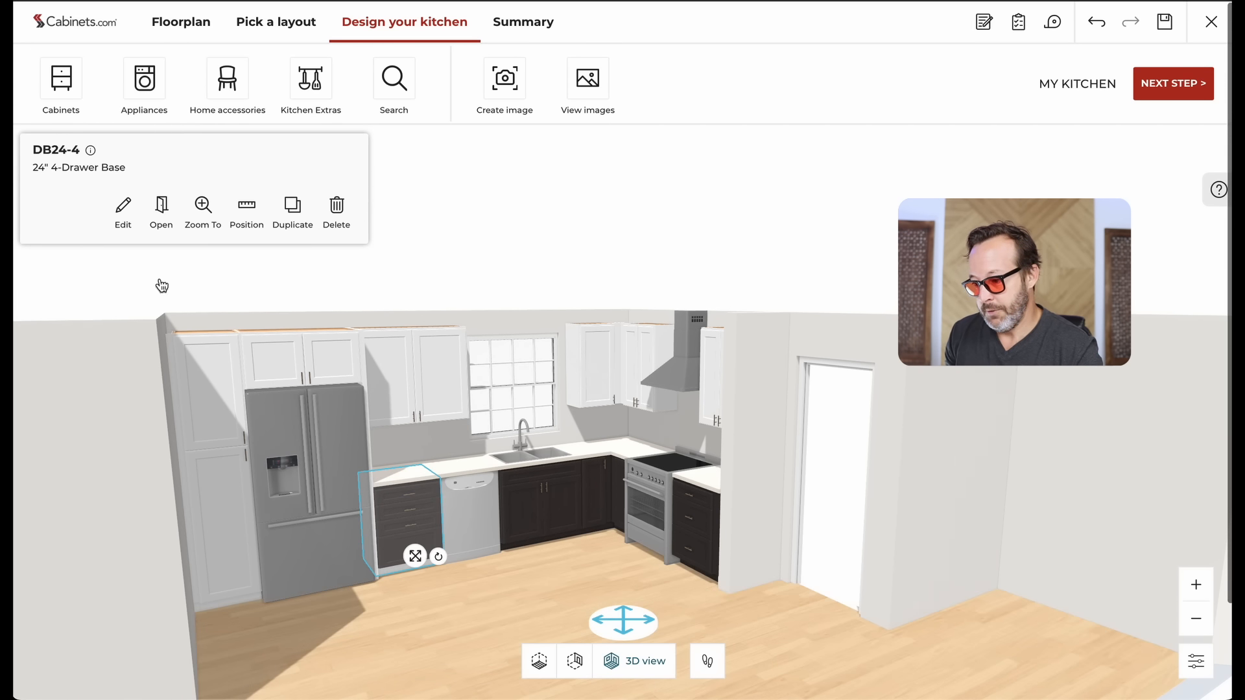
click(269, 465)
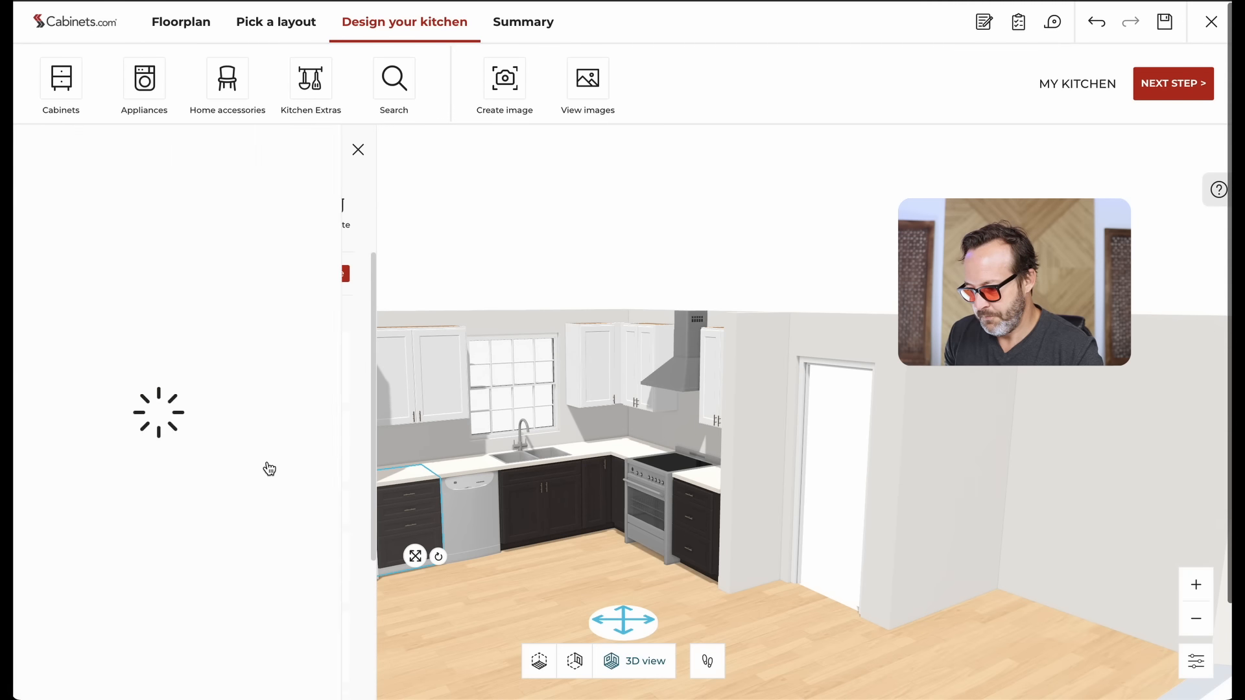
scroll(185, 468, down, 5)
mouse_move(181, 475)
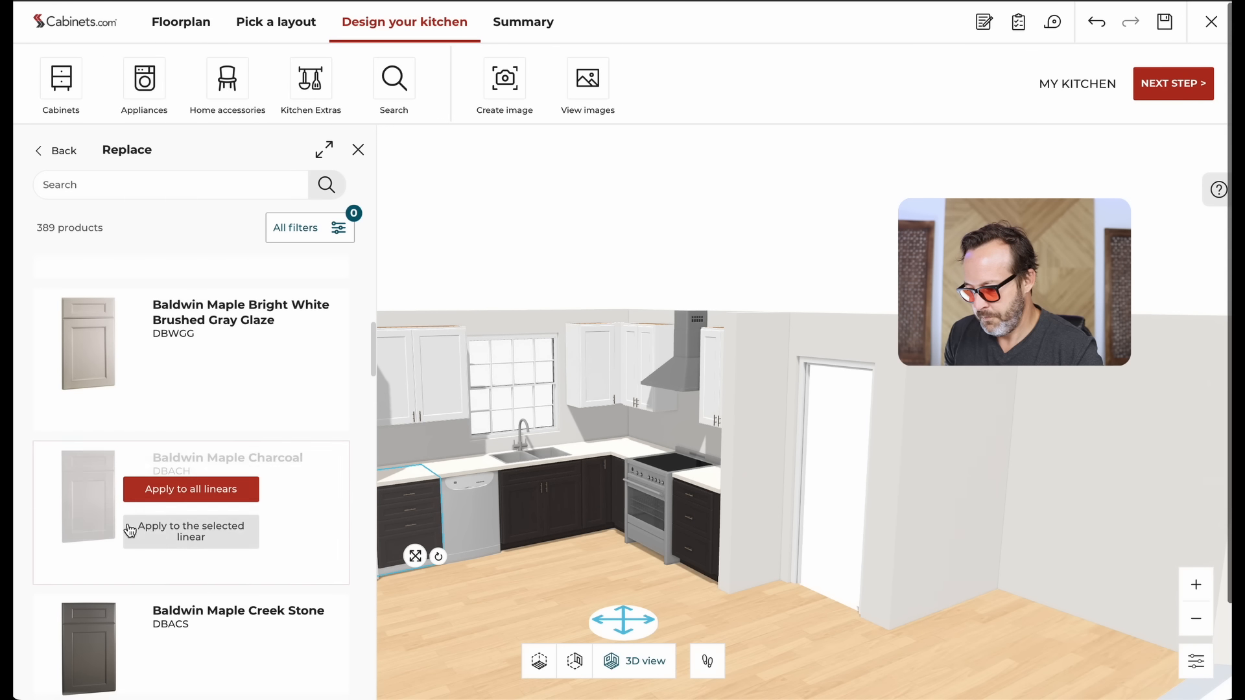
click(157, 532)
click(357, 151)
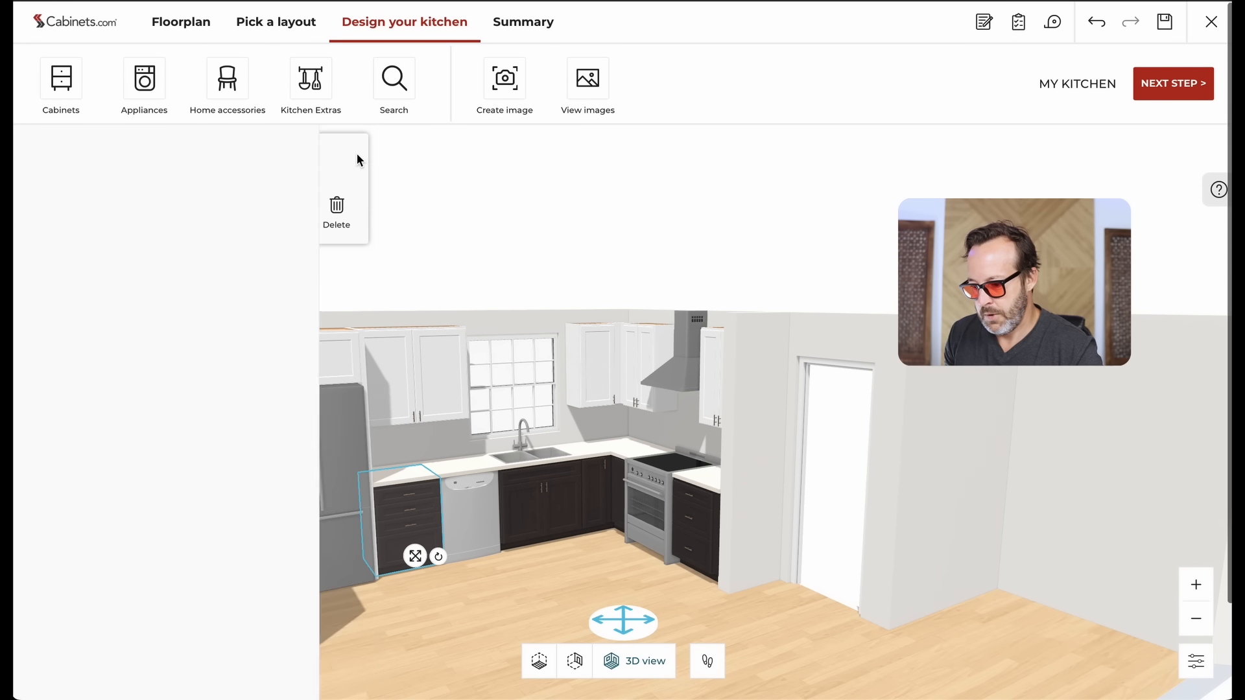
Step: Filter the drawer bases to width 30 and place the DB30-3 on the open floor opposite the dishwasher to start an island
click(473, 582)
drag(473, 583, 506, 583)
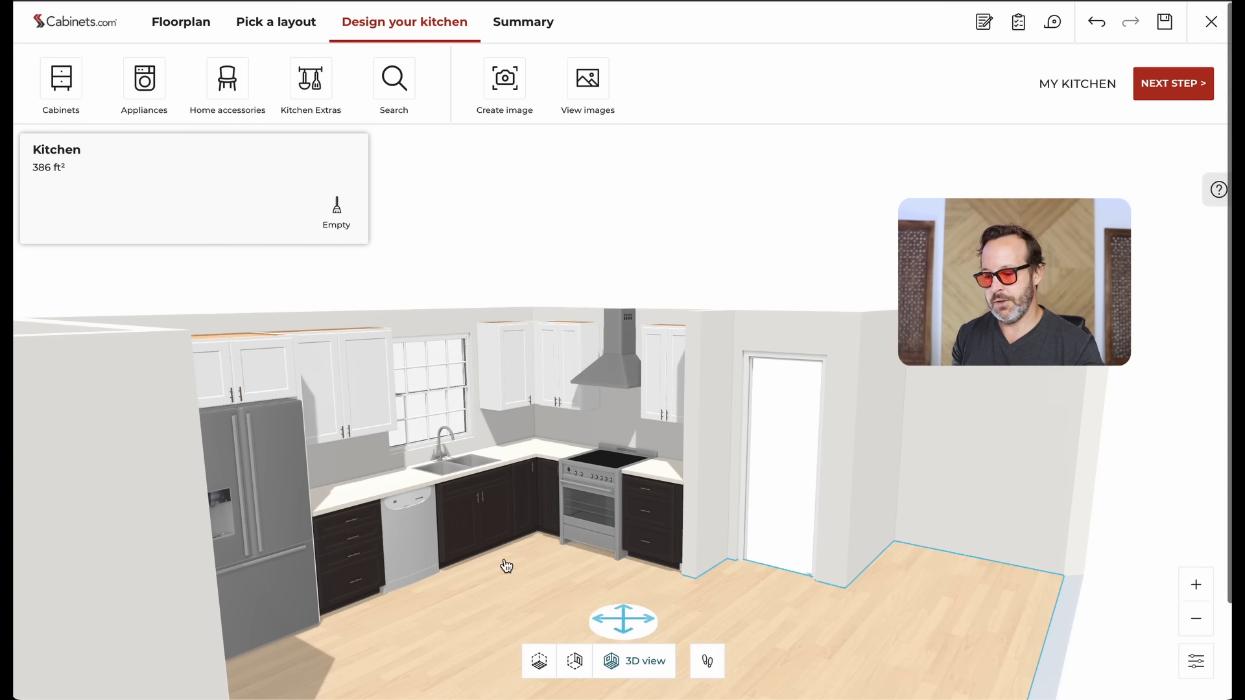
scroll(527, 551, down, 3)
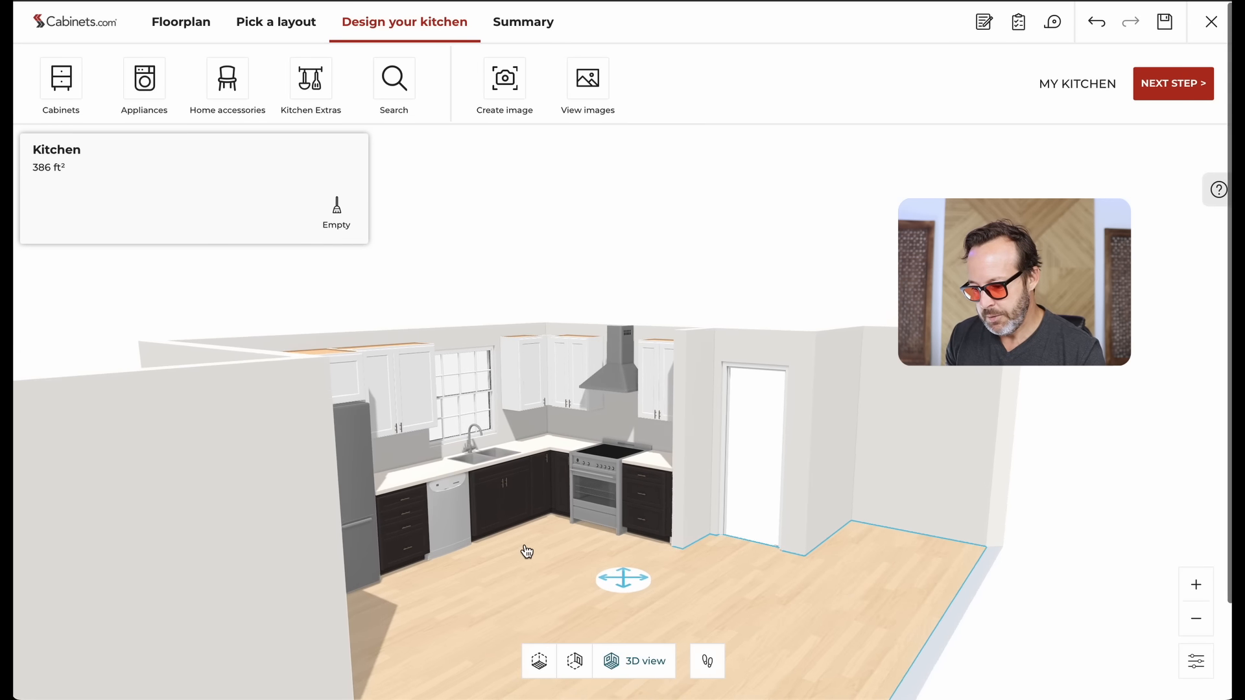
drag(680, 558, 653, 568)
scroll(550, 571, up, 2)
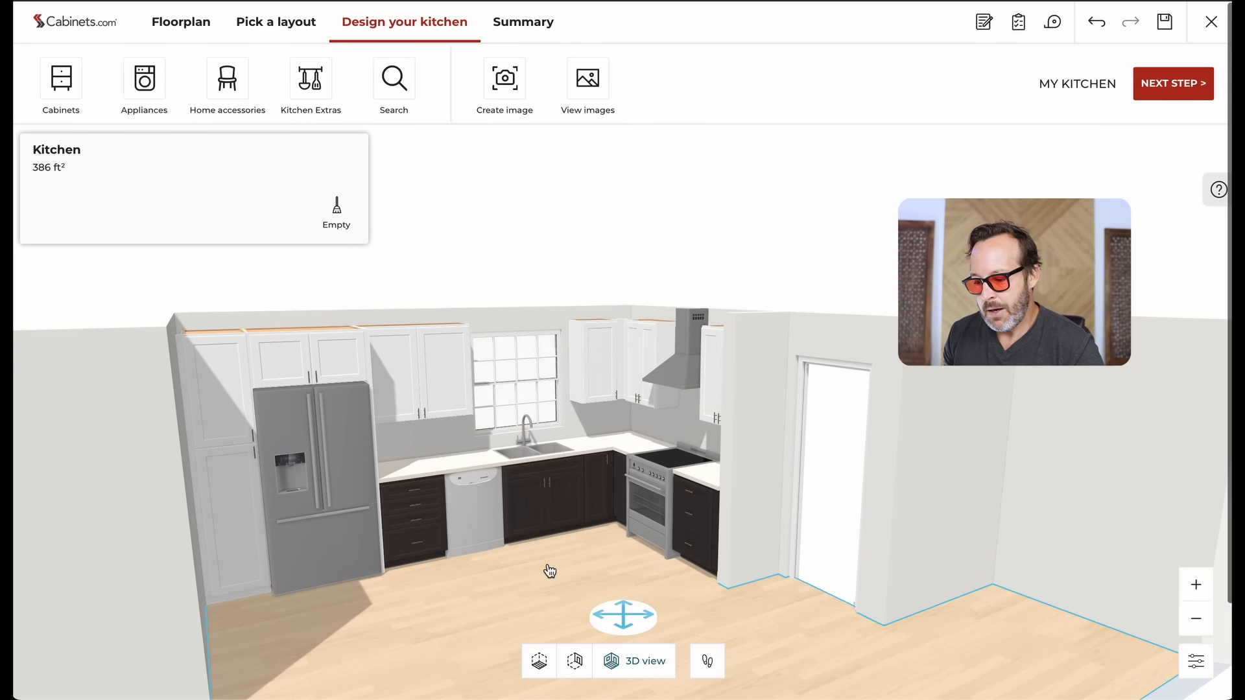
drag(550, 571, 505, 642)
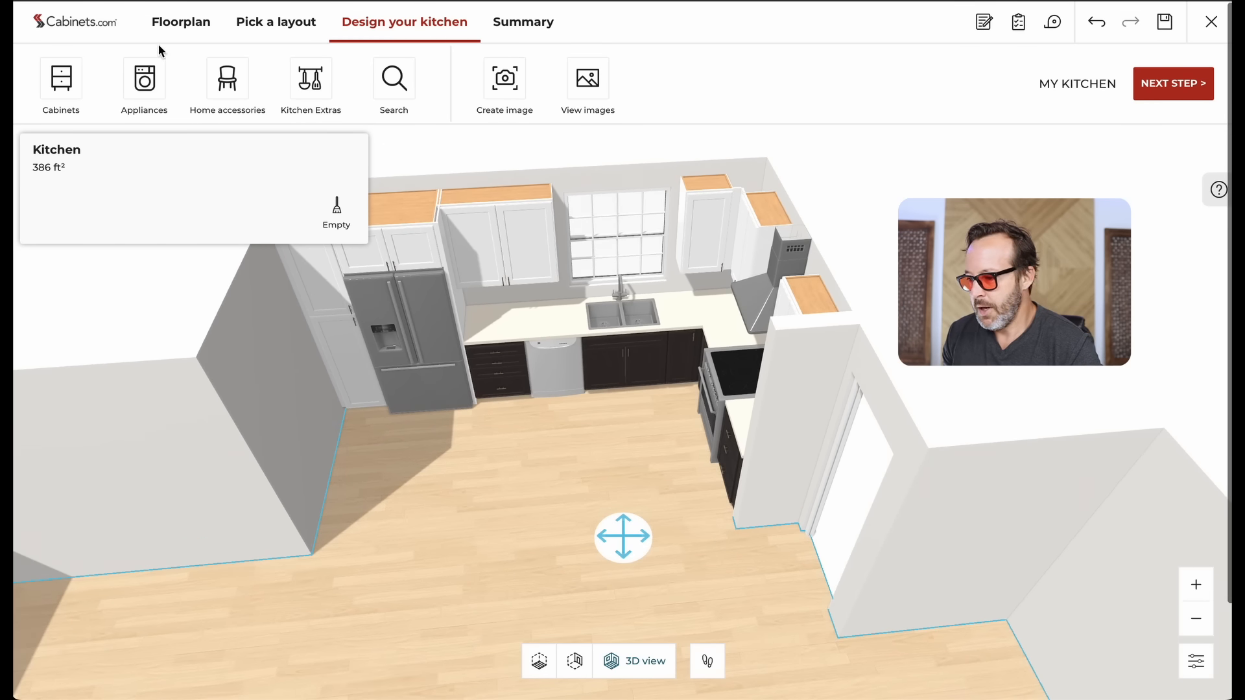
click(62, 83)
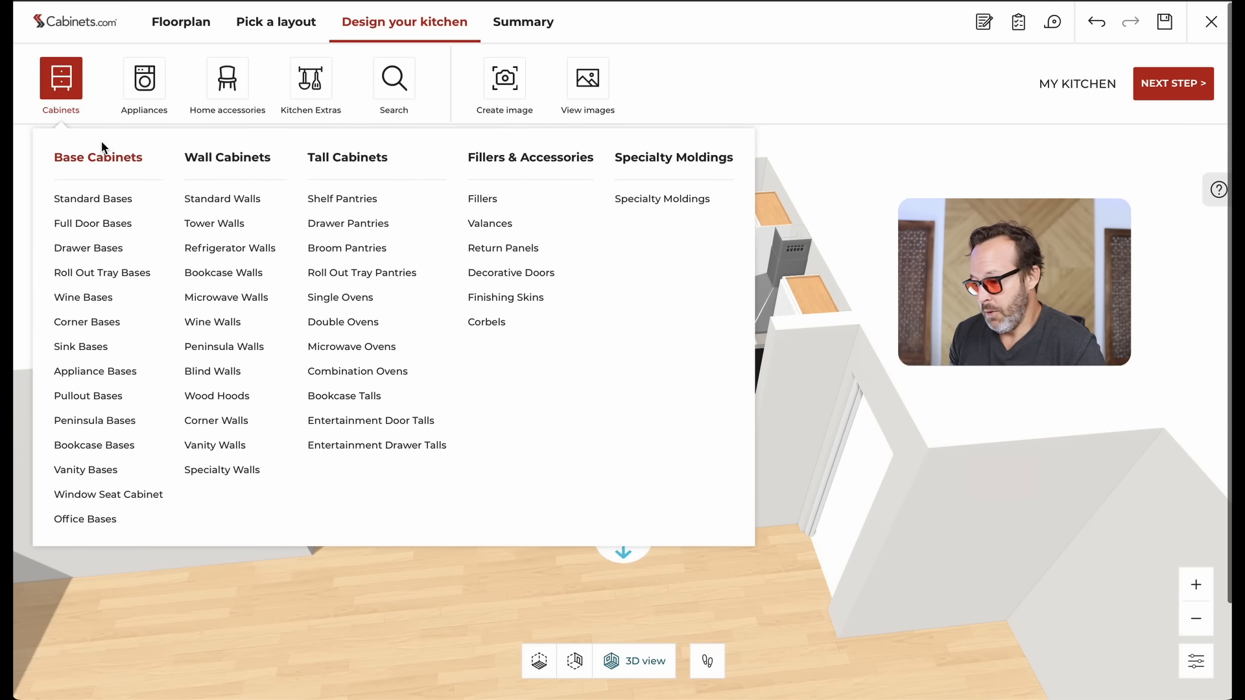
click(91, 250)
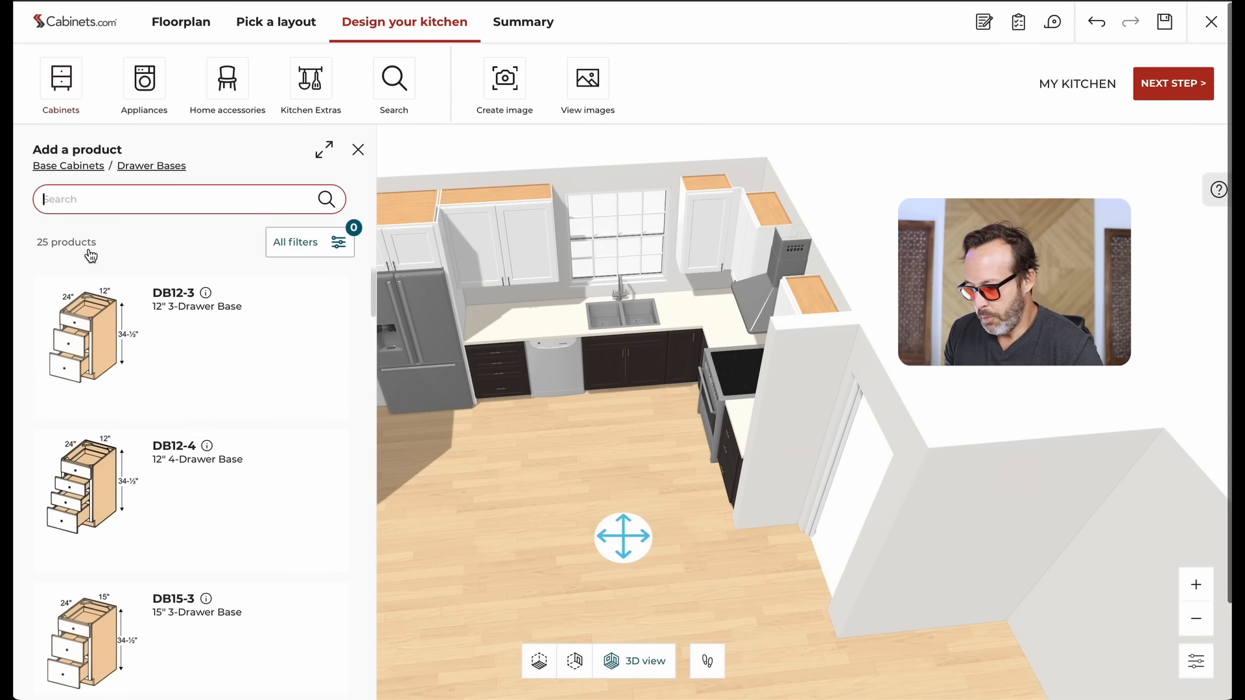
click(302, 243)
click(444, 357)
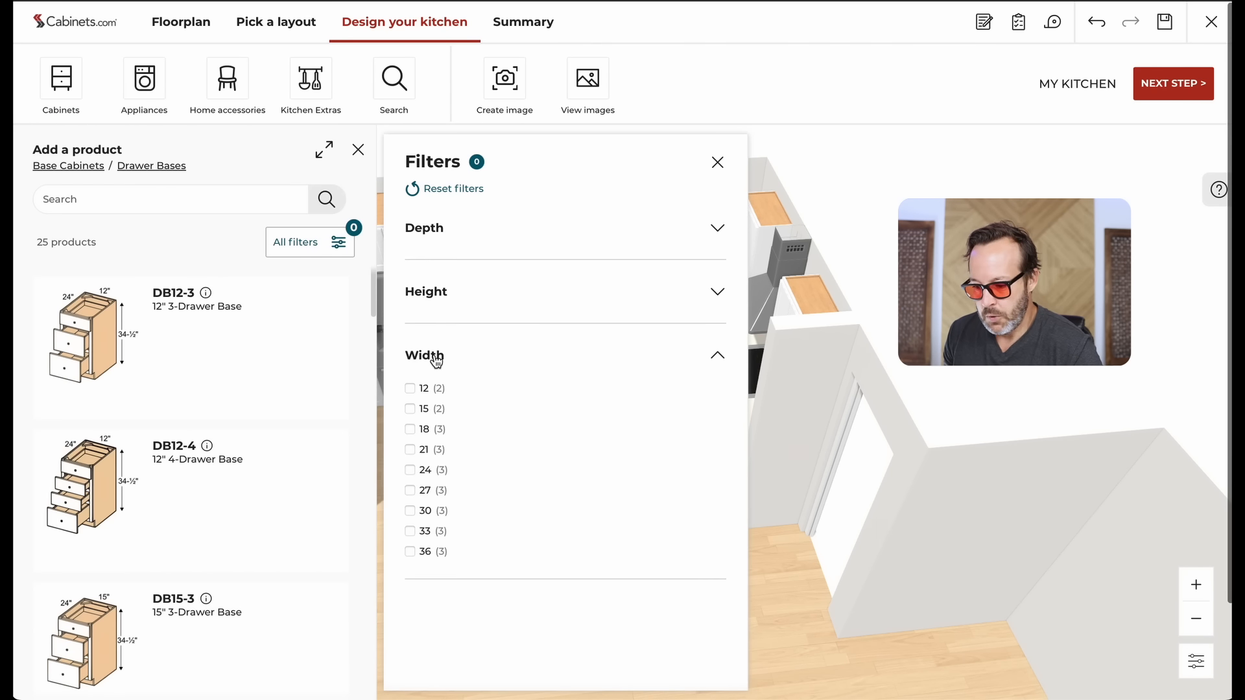
click(410, 511)
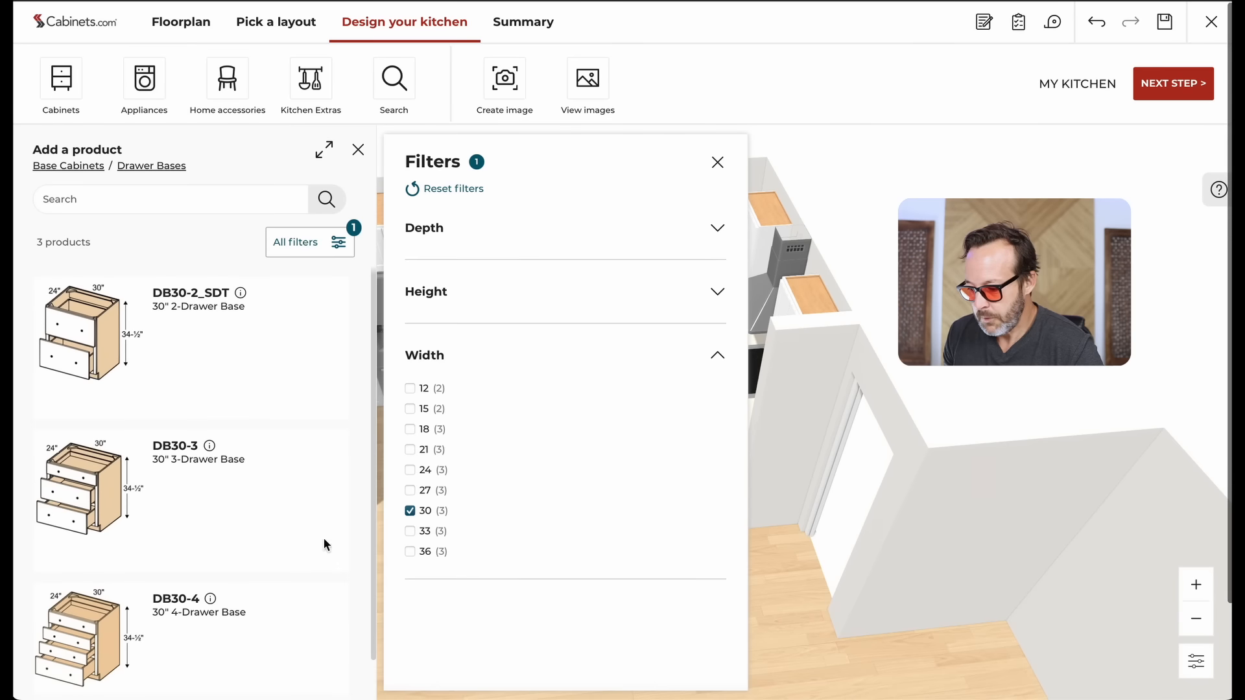
click(67, 497)
drag(66, 497, 519, 541)
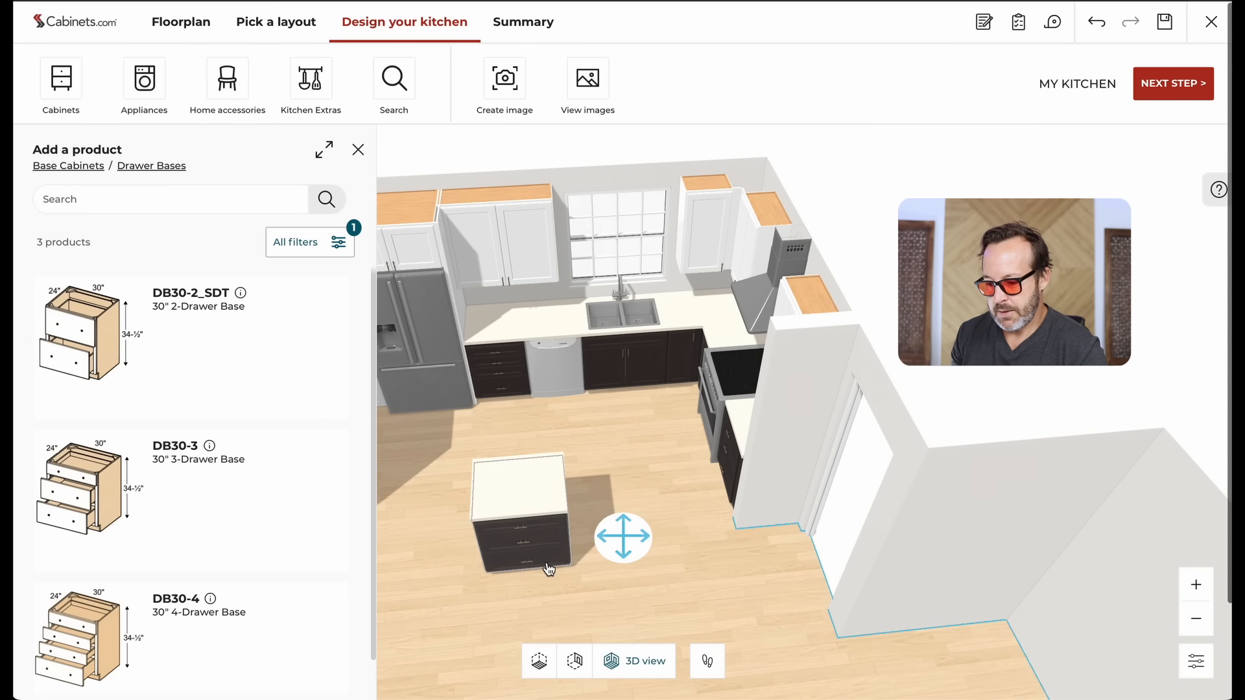
Step: Rotate the DB30-3 island cabinet so its drawers face the sink wall, and move it slightly closer to that wall
click(551, 554)
drag(568, 530, 474, 531)
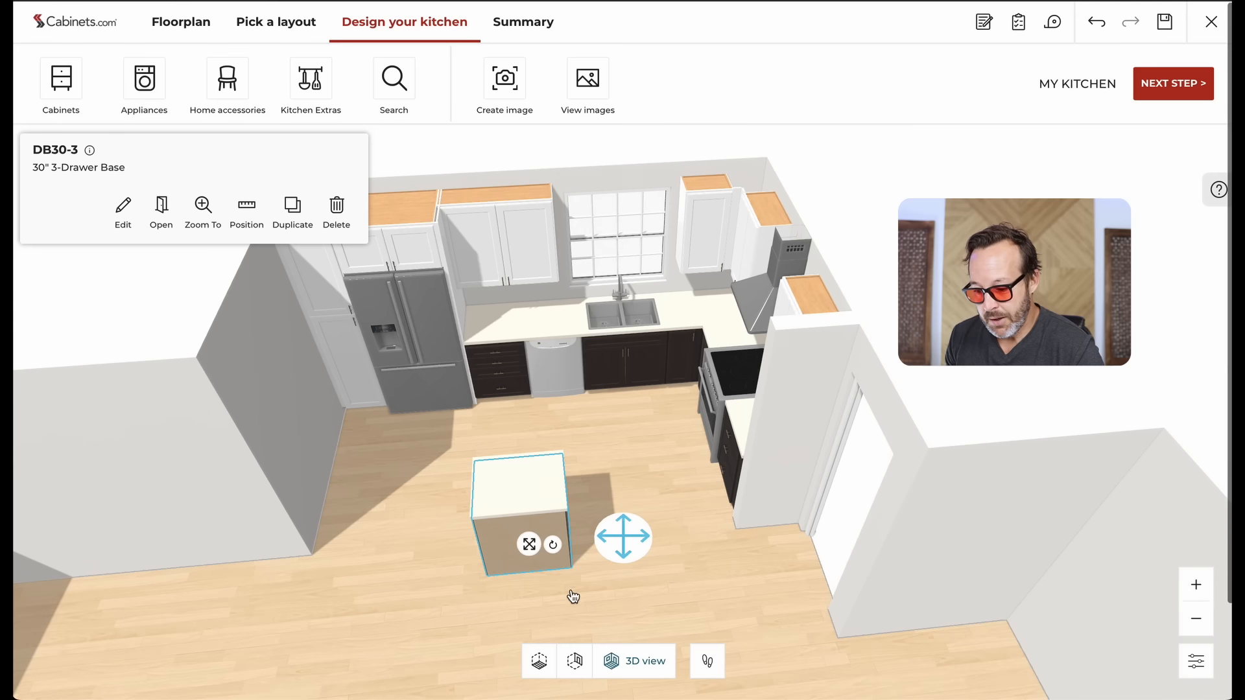
drag(529, 543, 525, 515)
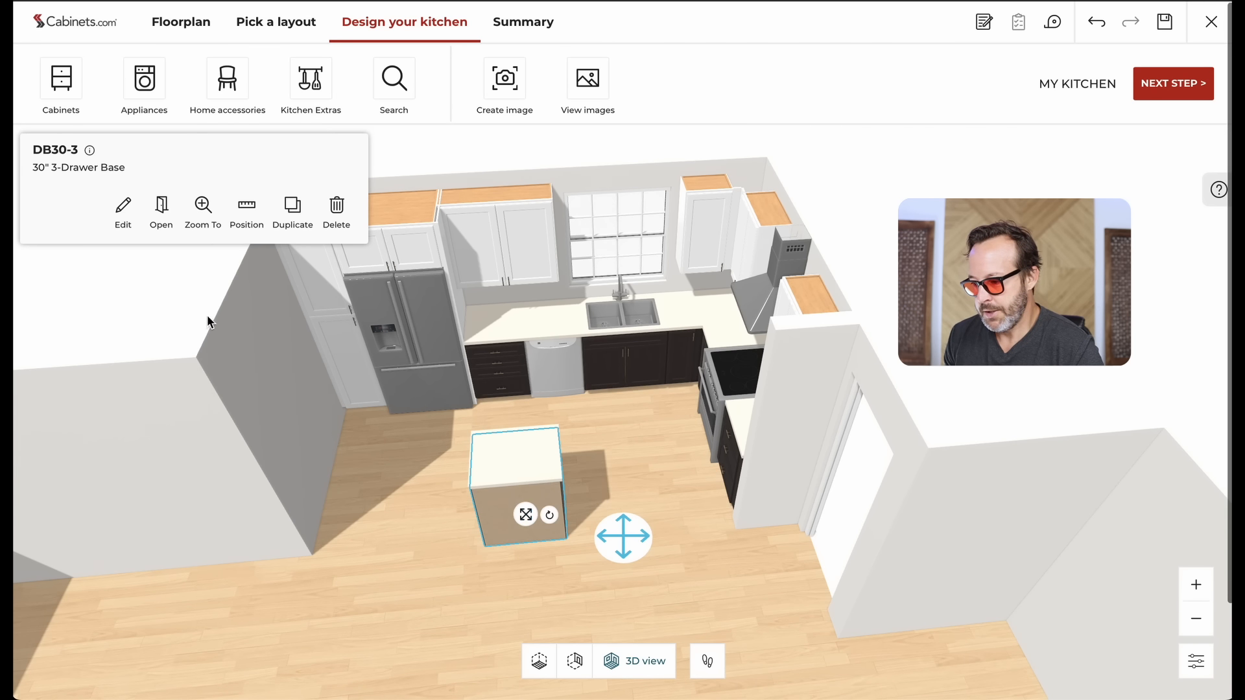
Step: Add the FP 3/4 back finish panel to the DB30-3 island cabinet only
click(123, 207)
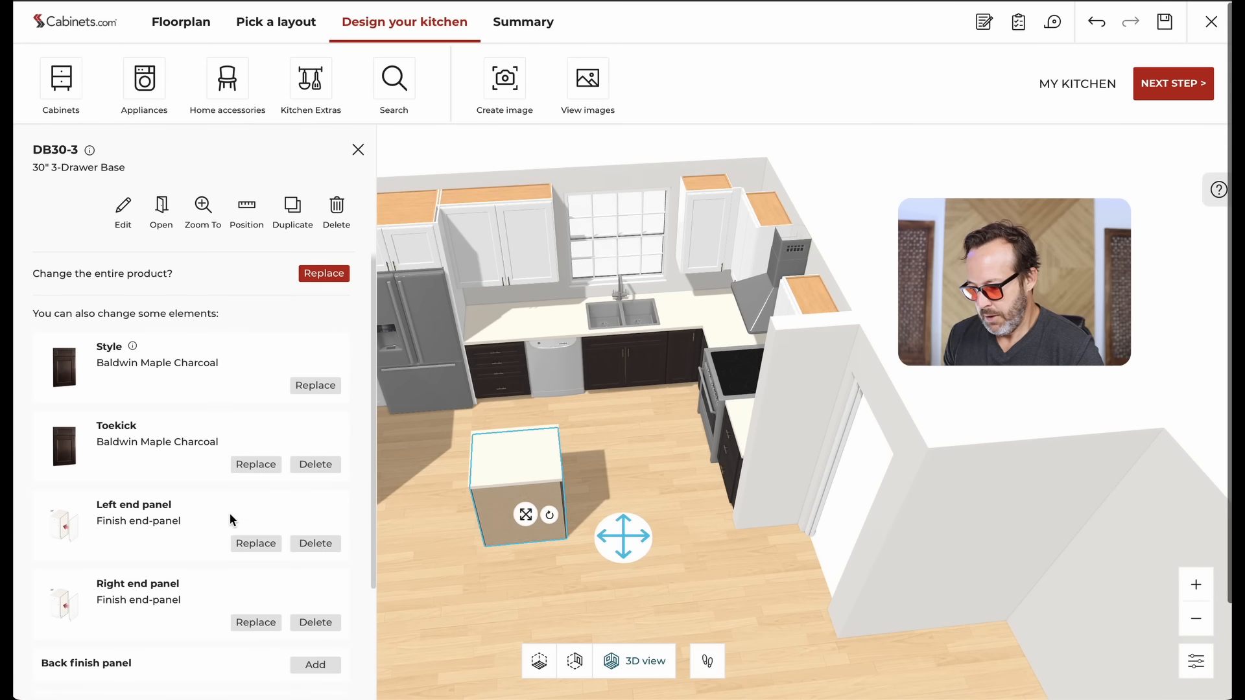
scroll(232, 517, down, 3)
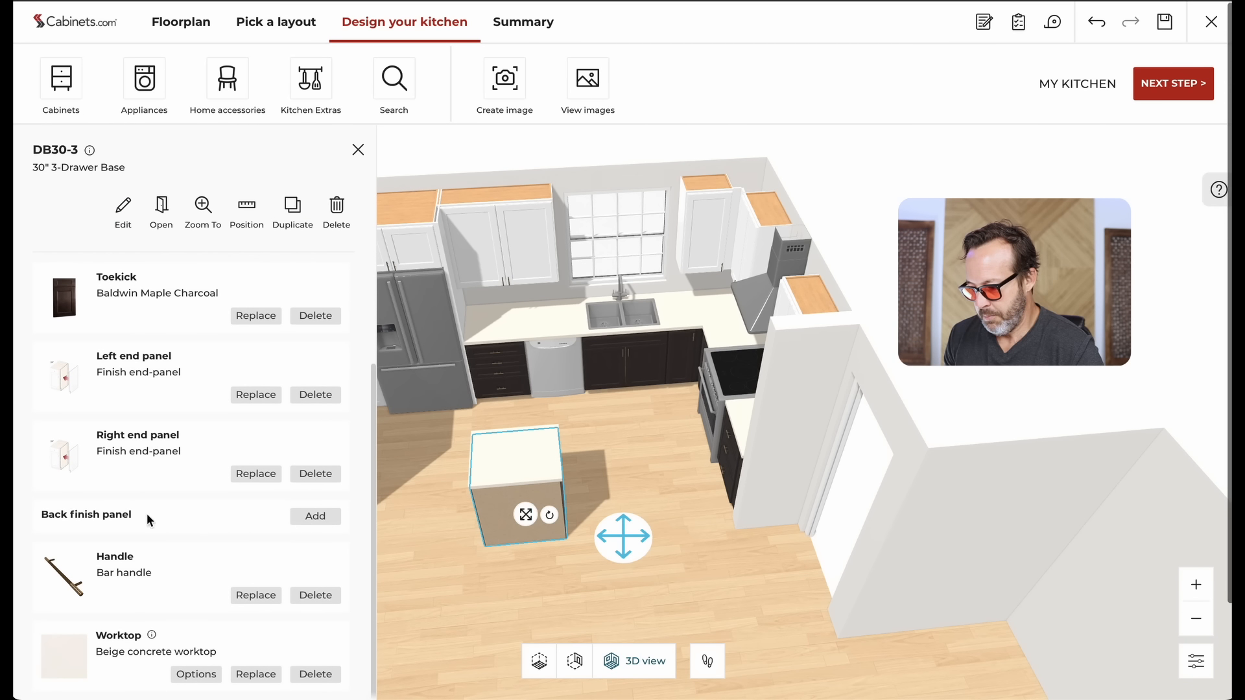
click(335, 516)
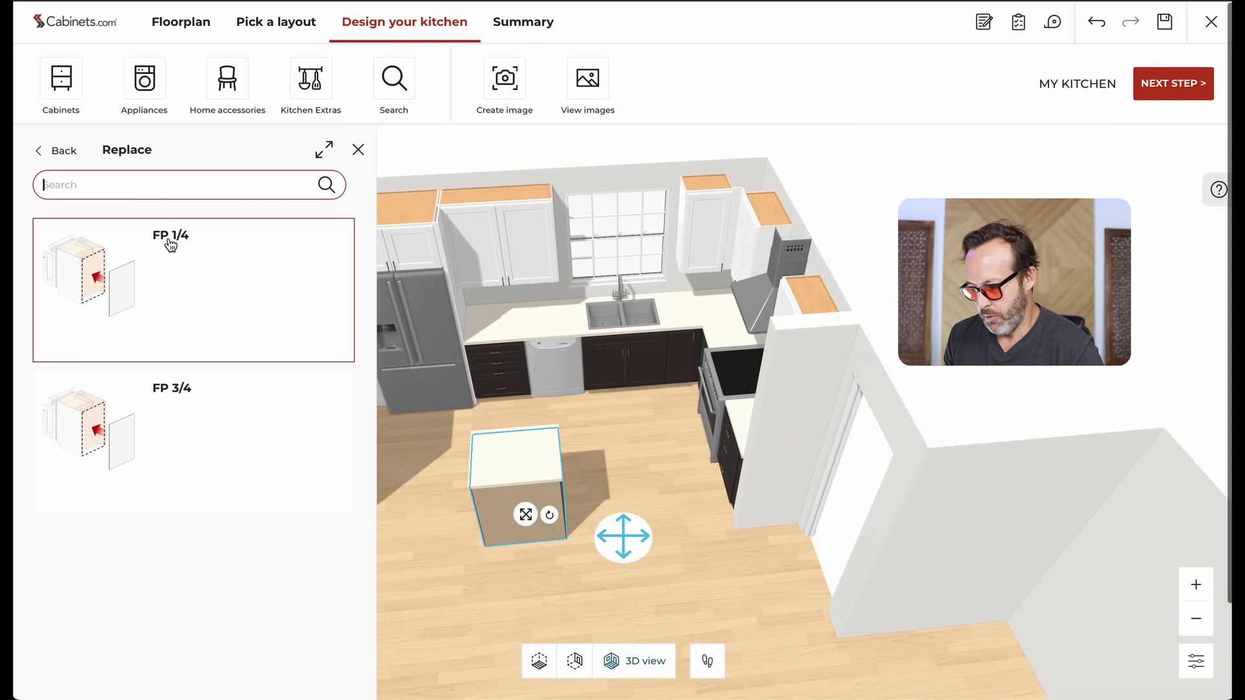
click(120, 443)
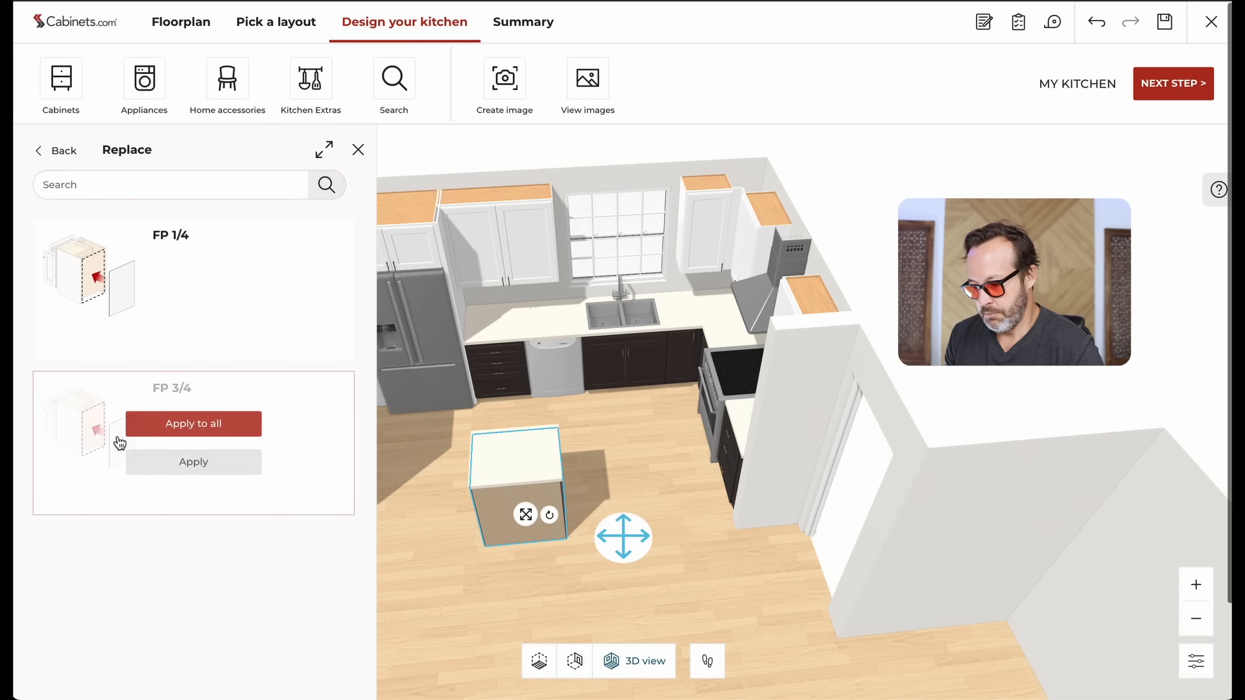
click(173, 462)
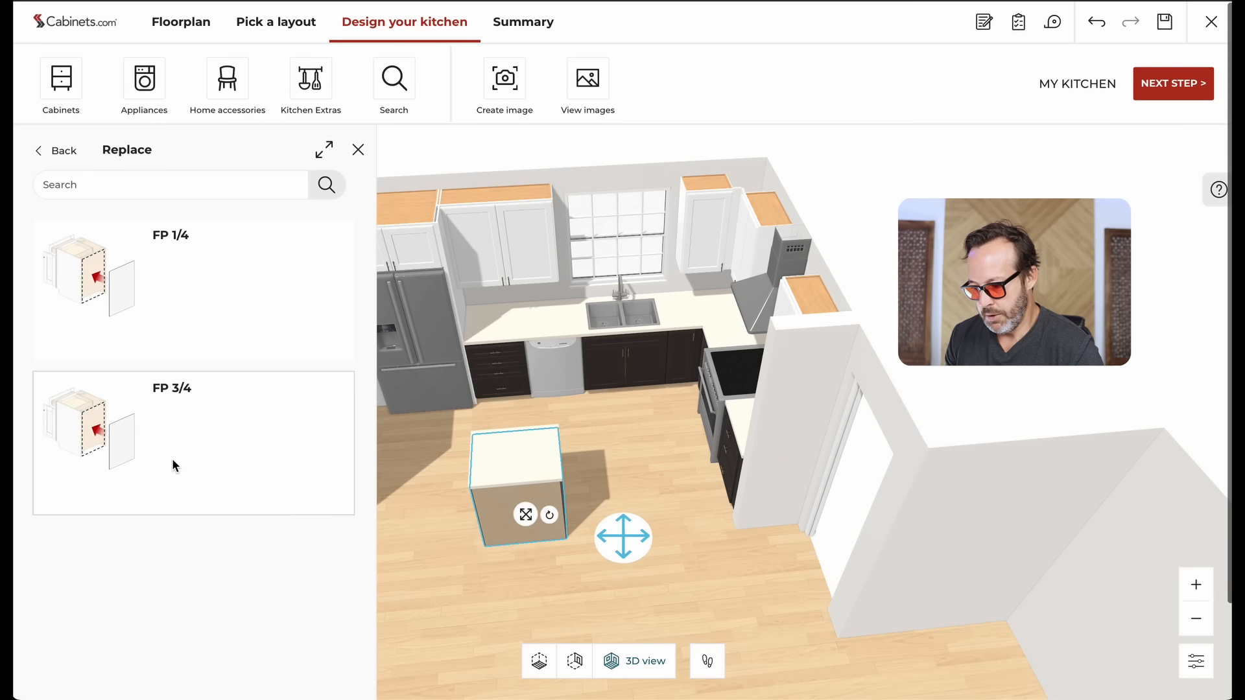
click(357, 150)
click(600, 593)
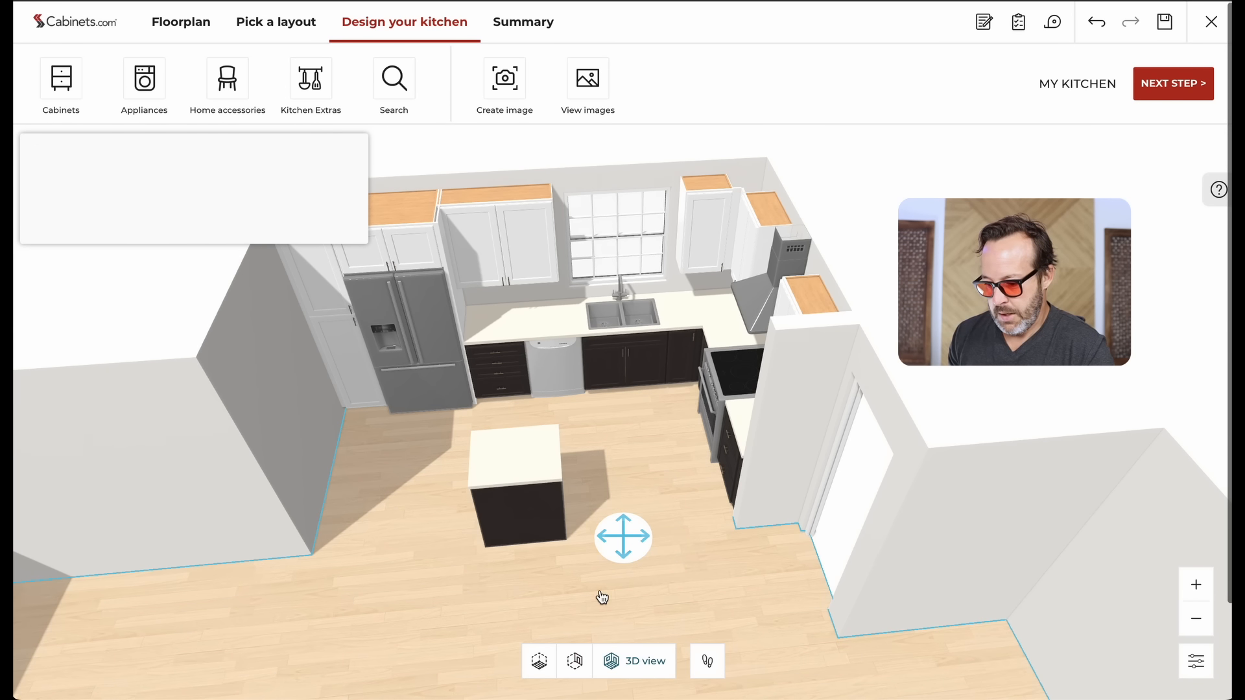
Step: Filter the pullout bases to width 18 and place the DWBSCB18 double waste basket cabinet on the floor near the island drawer base
click(60, 79)
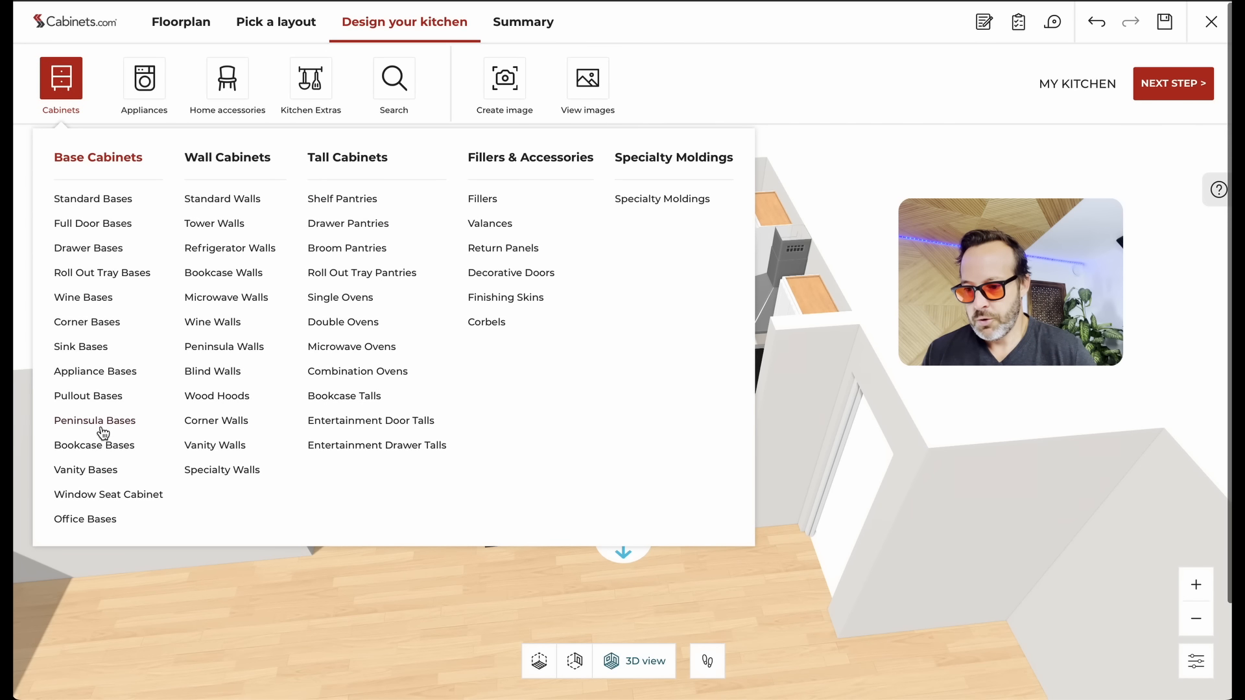
click(84, 398)
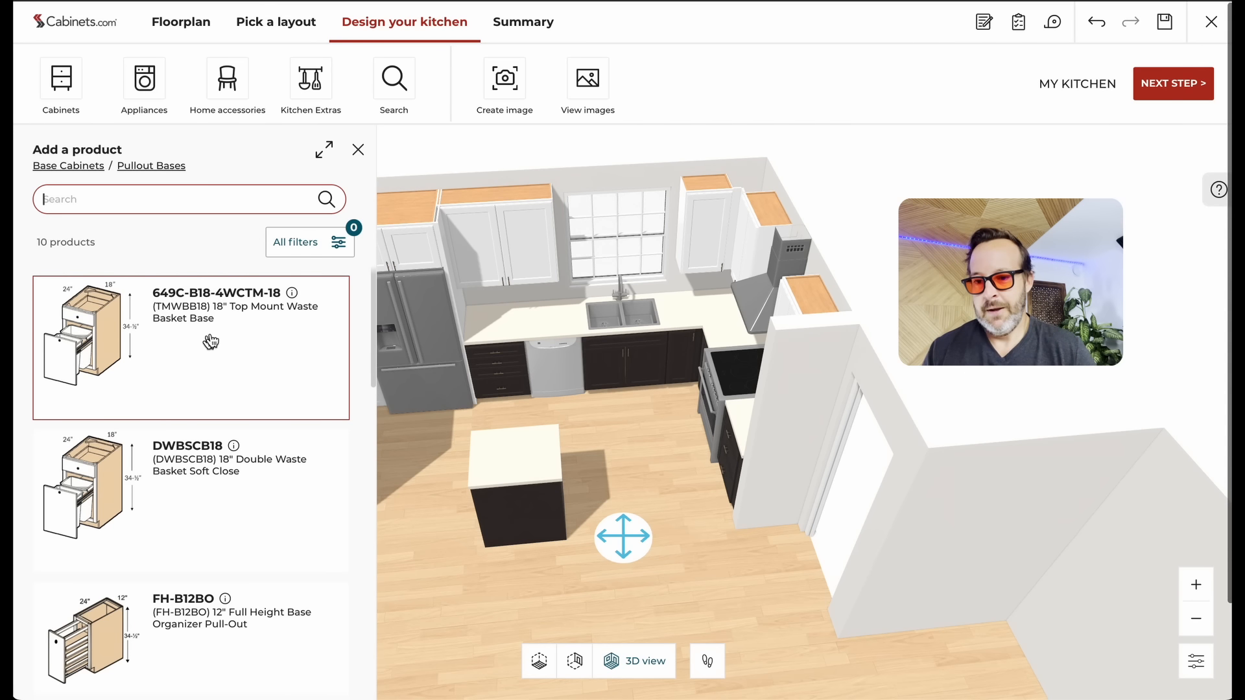
click(302, 248)
click(429, 363)
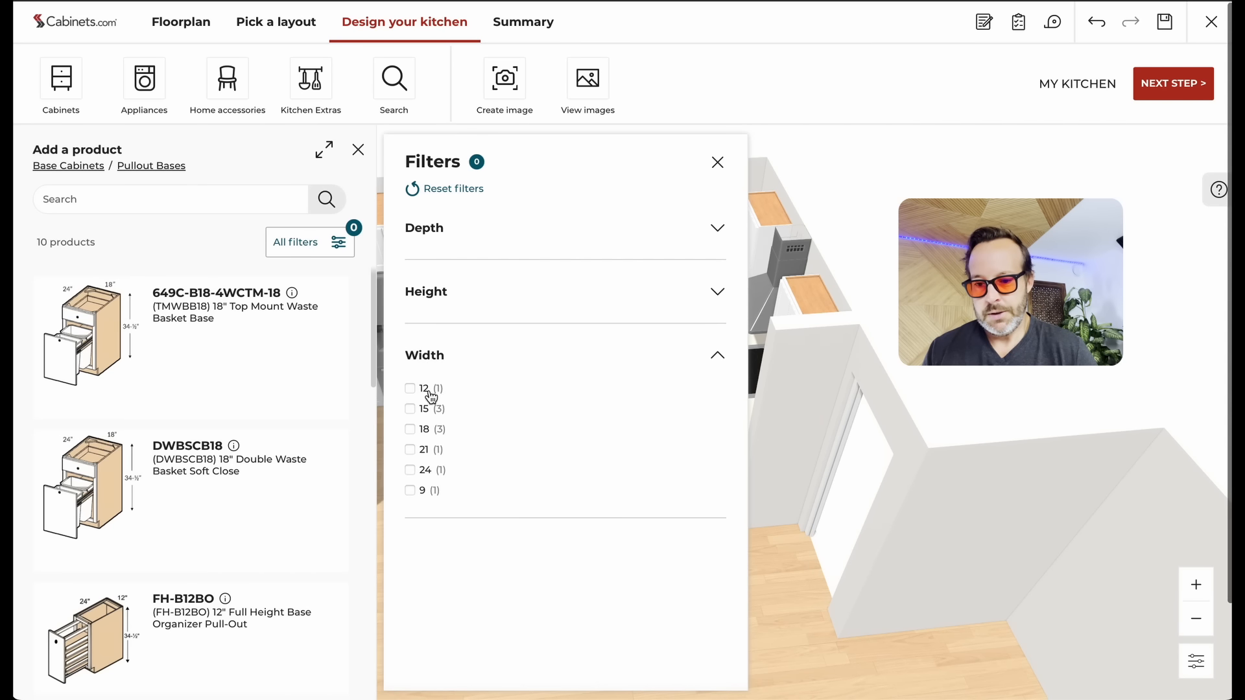
click(411, 430)
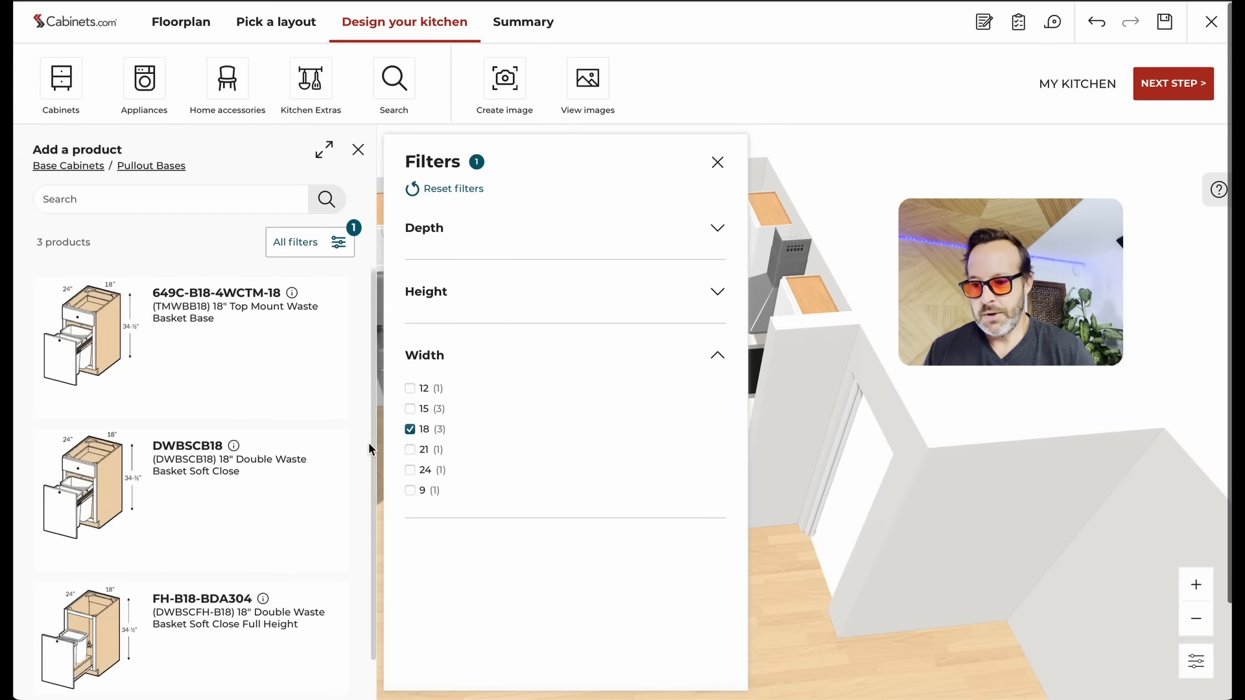
drag(99, 479, 422, 558)
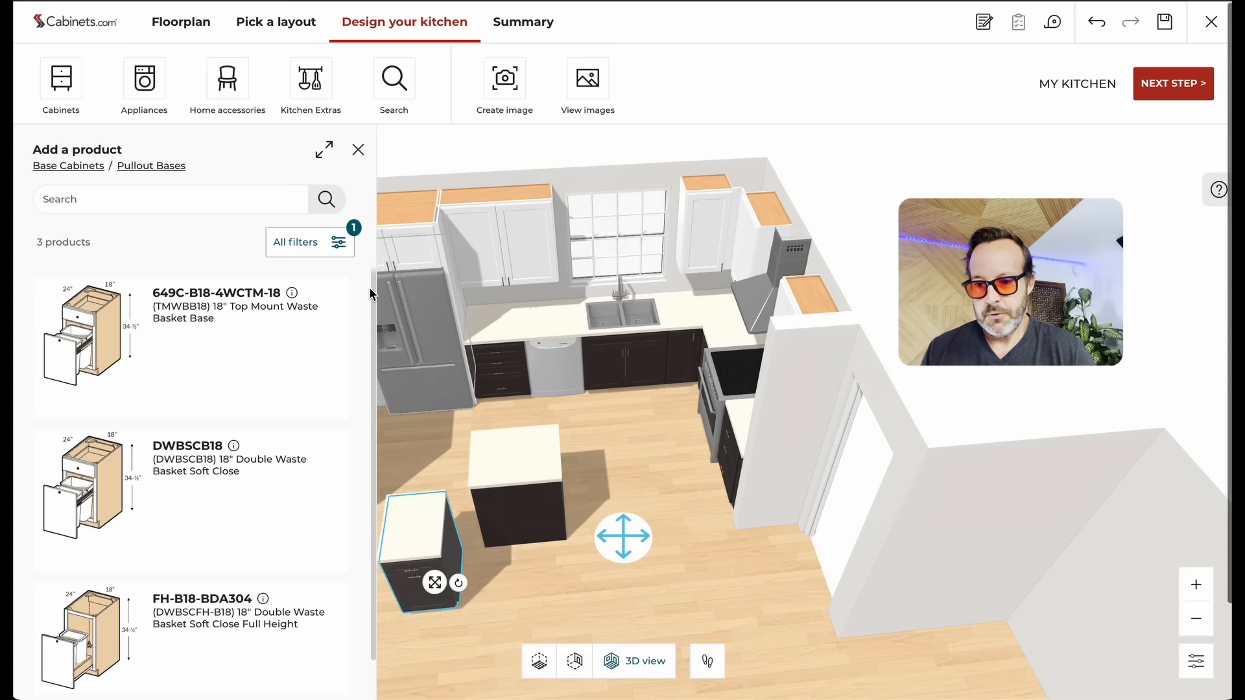
click(358, 150)
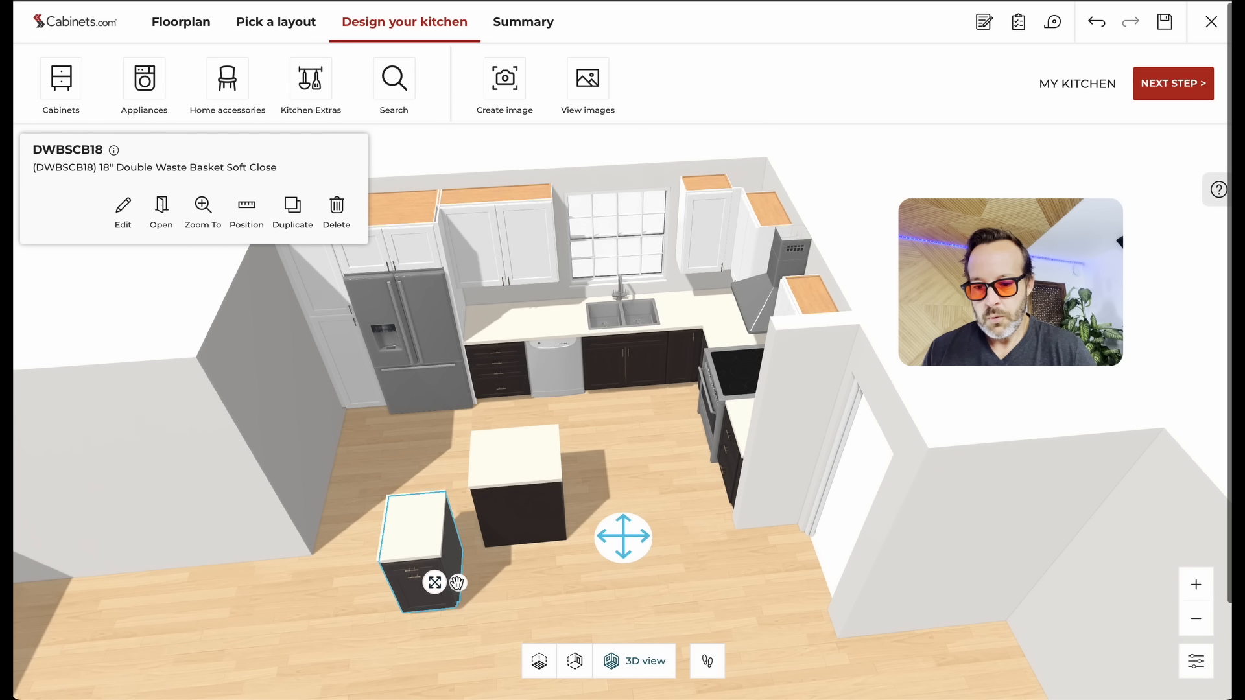
Step: Rotate the DWBSCB18 waste basket cabinet to face the sink wall and snap it flush against the DB30-3's refrigerator-side end
mouse_move(457, 582)
mouse_down()
mouse_move(402, 587)
mouse_move(396, 532)
mouse_move(411, 478)
mouse_move(377, 549)
mouse_move(433, 587)
mouse_up()
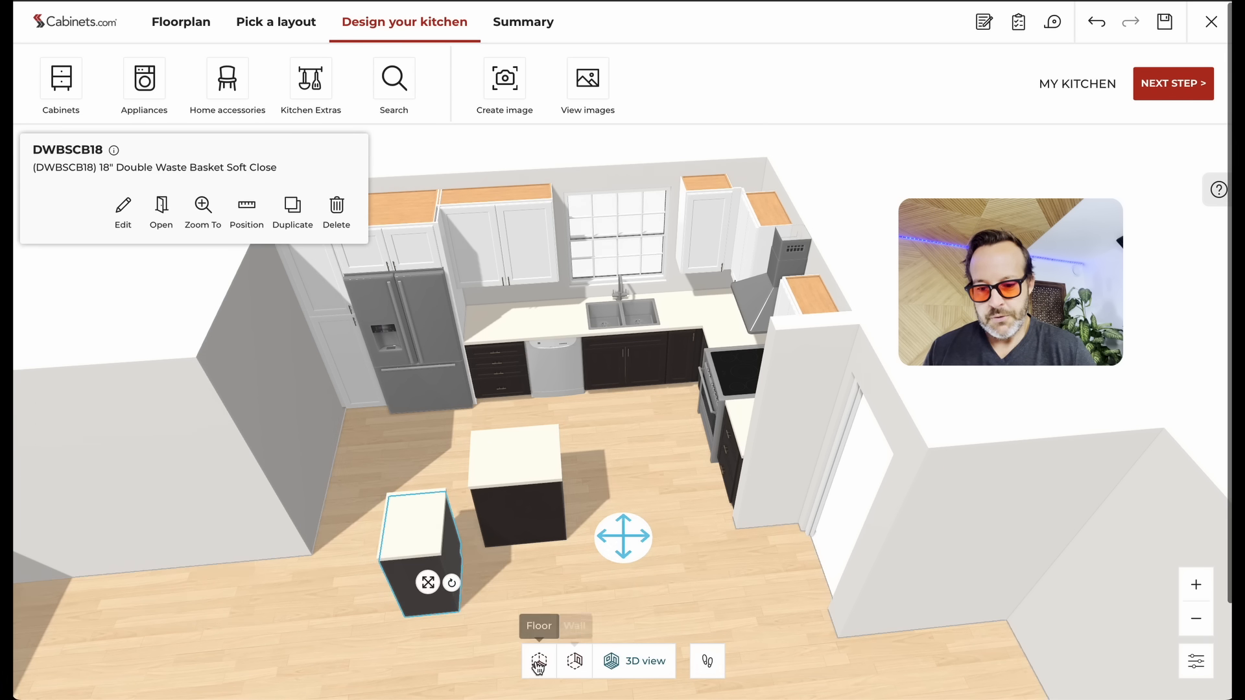
click(538, 662)
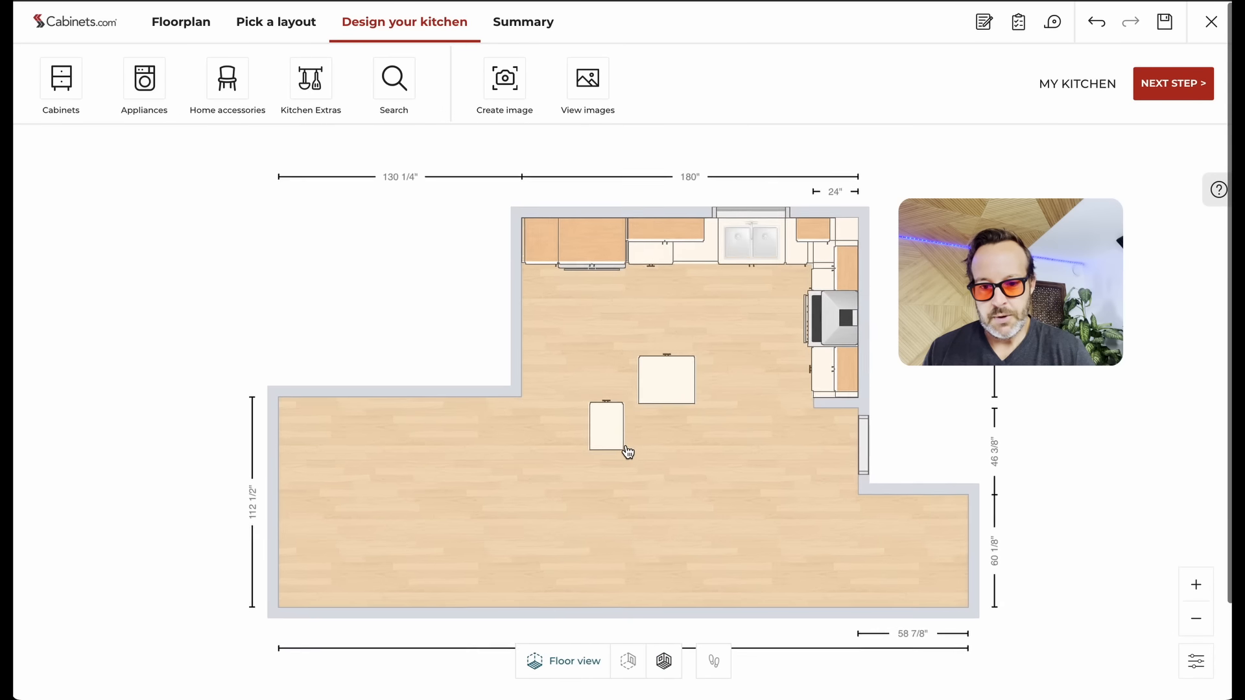
scroll(627, 452, up, 4)
click(621, 447)
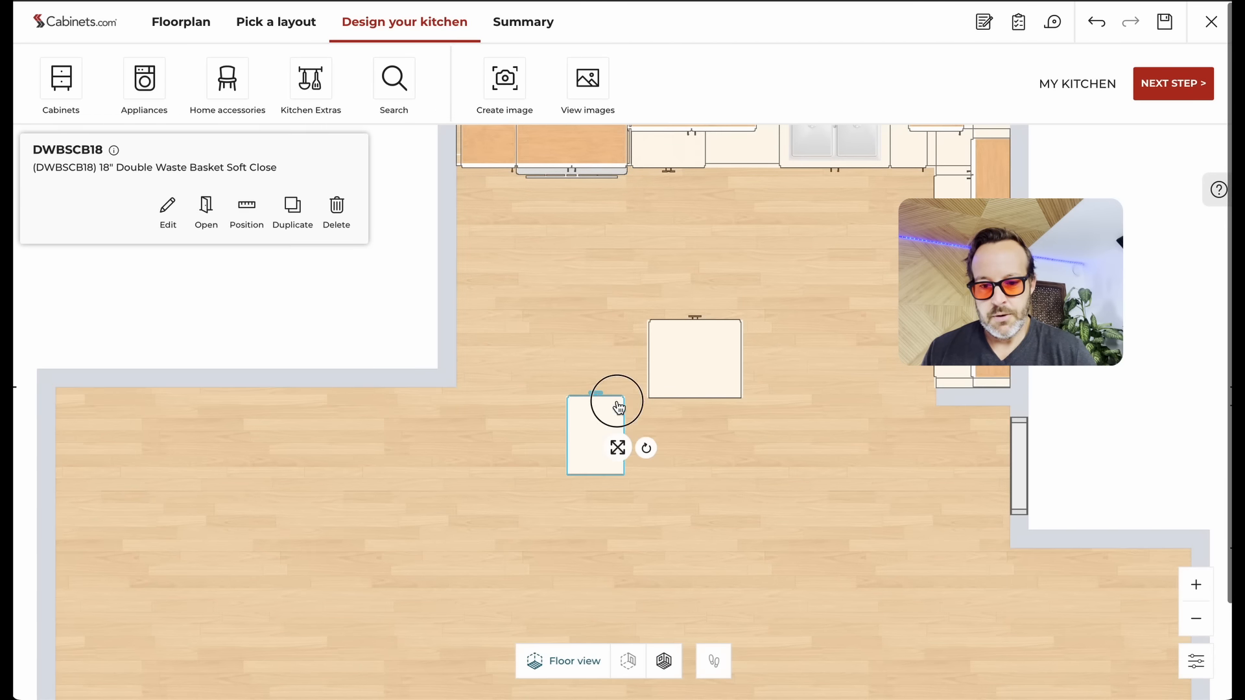
drag(618, 406, 652, 371)
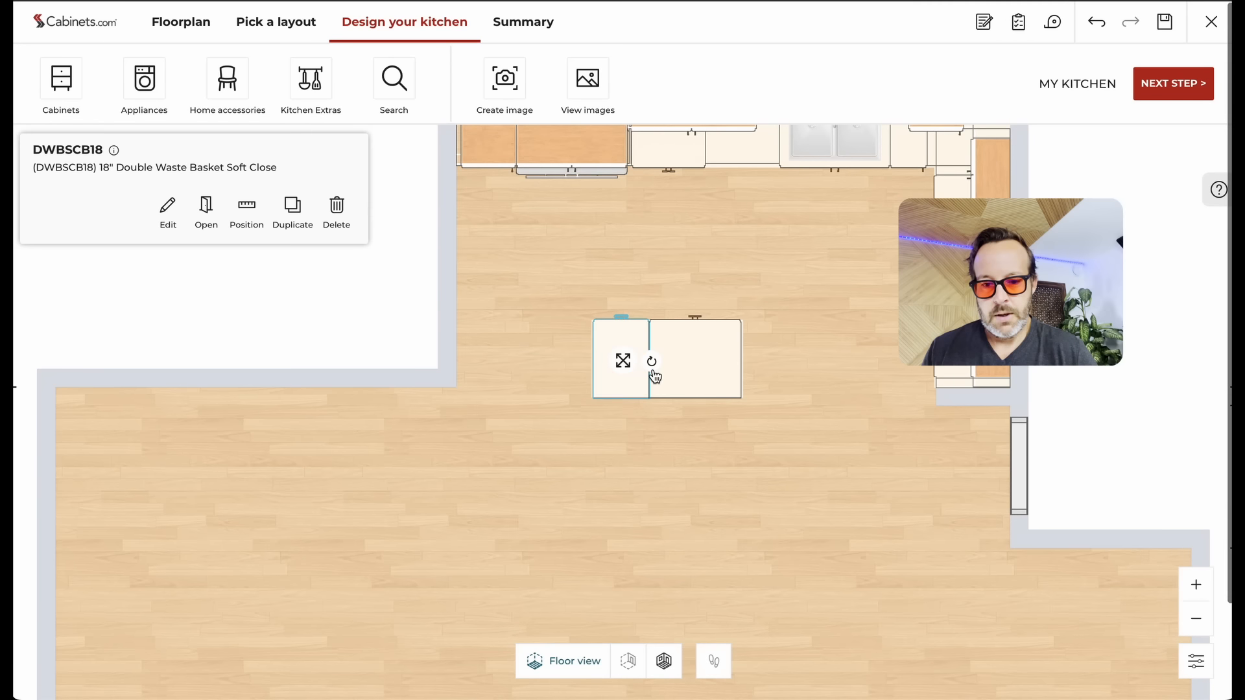
Step: Check the clearances from the DWBSCB18 cabinet to the surrounding walls and refrigerator
click(617, 335)
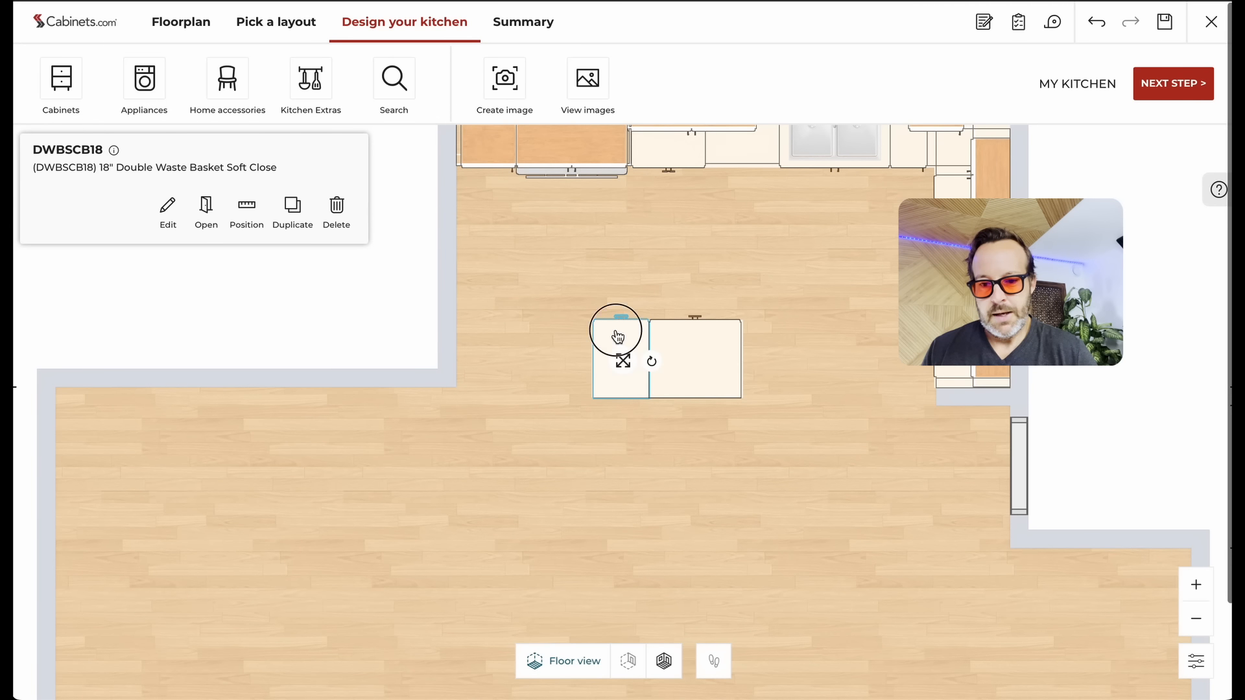
click(262, 211)
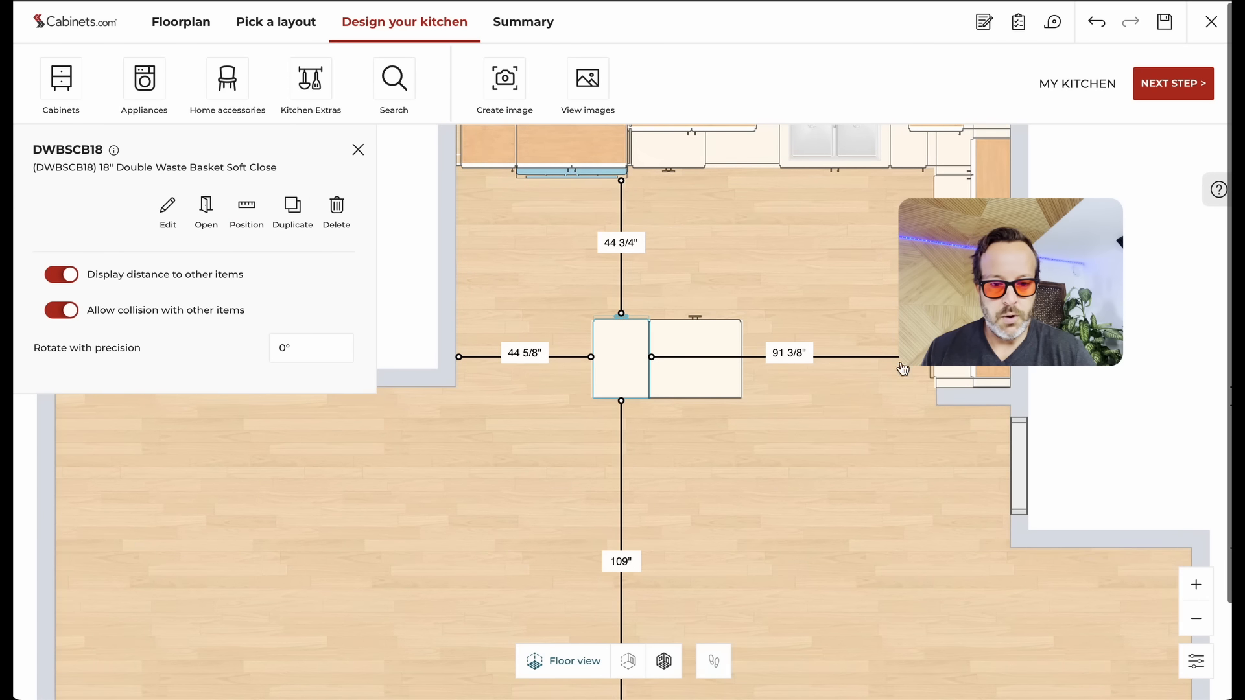
click(358, 150)
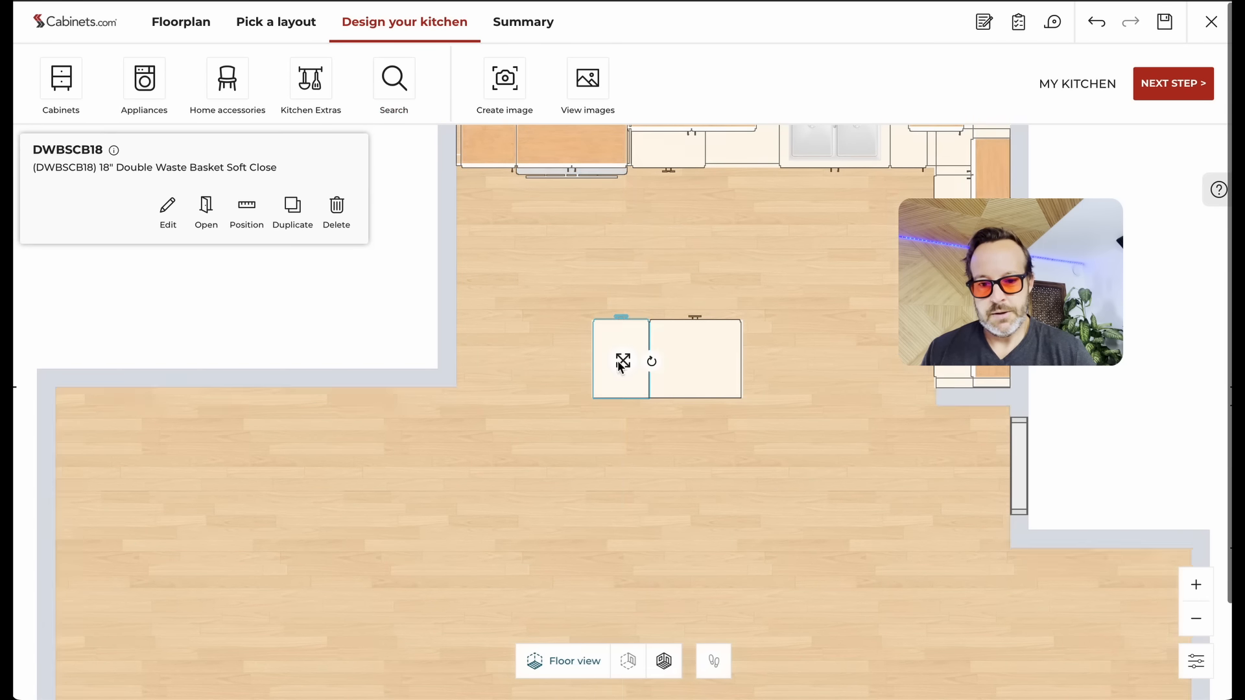
Step: Duplicate the DB30-3 island cabinet, snap the copy to the island's range-side end, and check its clearances
click(697, 365)
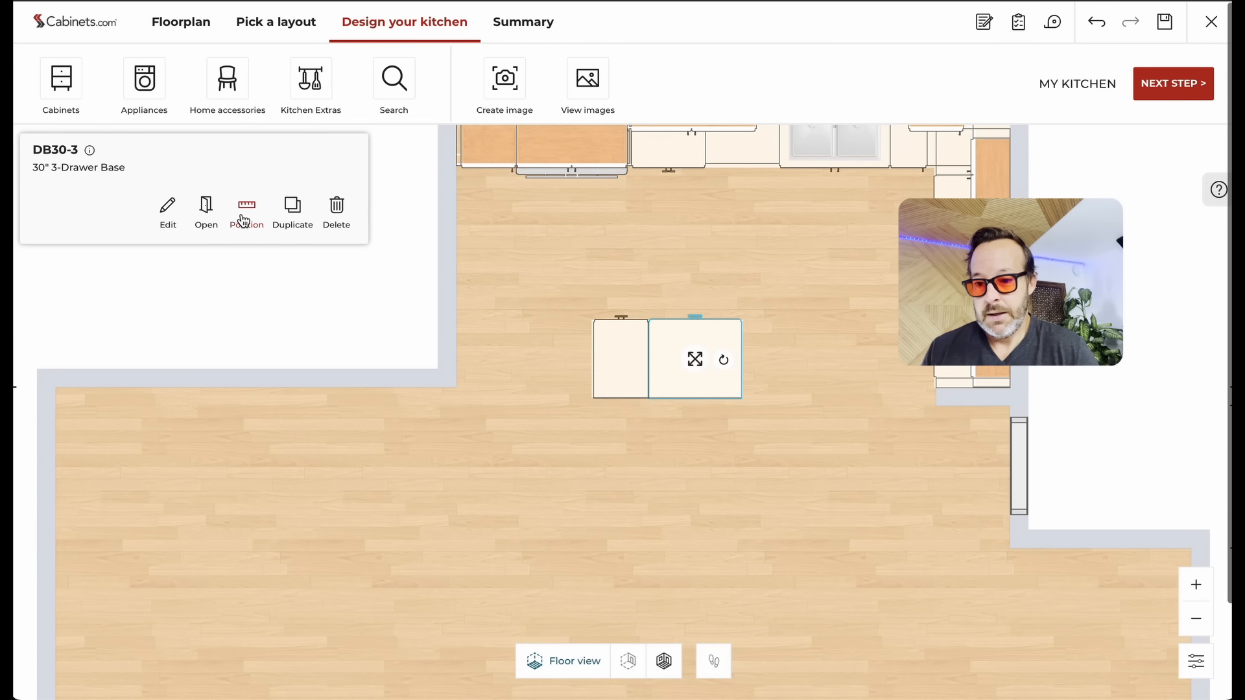
click(292, 208)
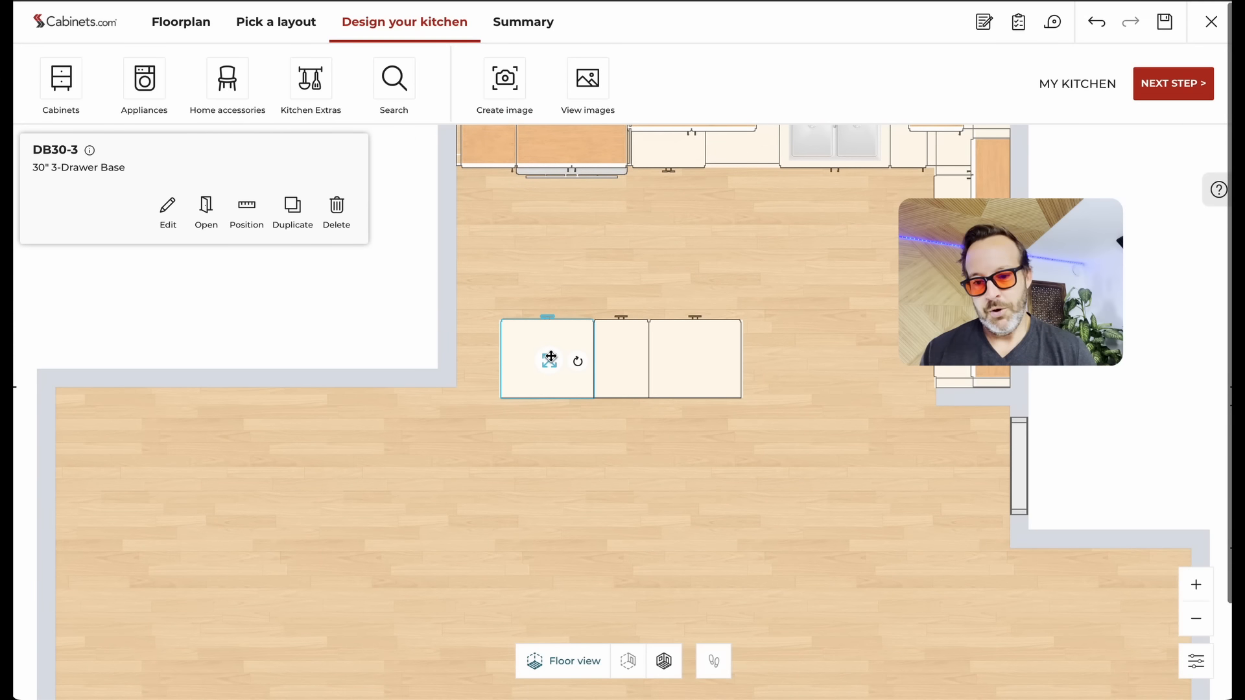
drag(551, 357, 791, 361)
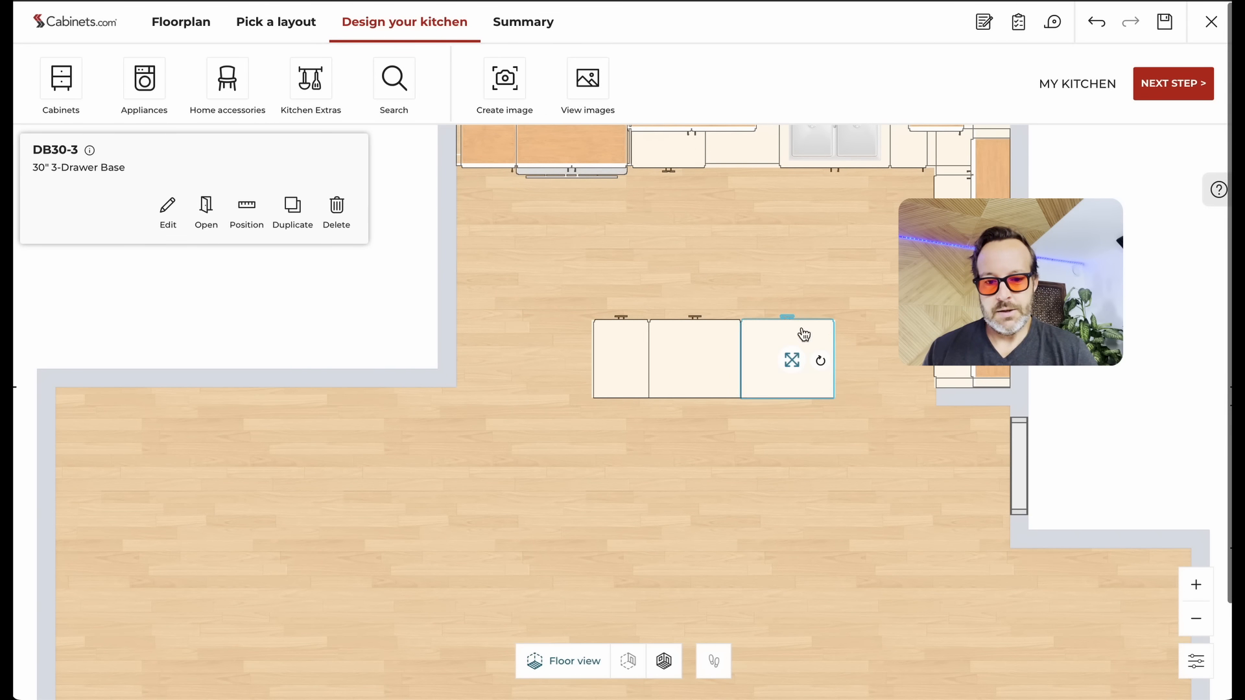
click(252, 222)
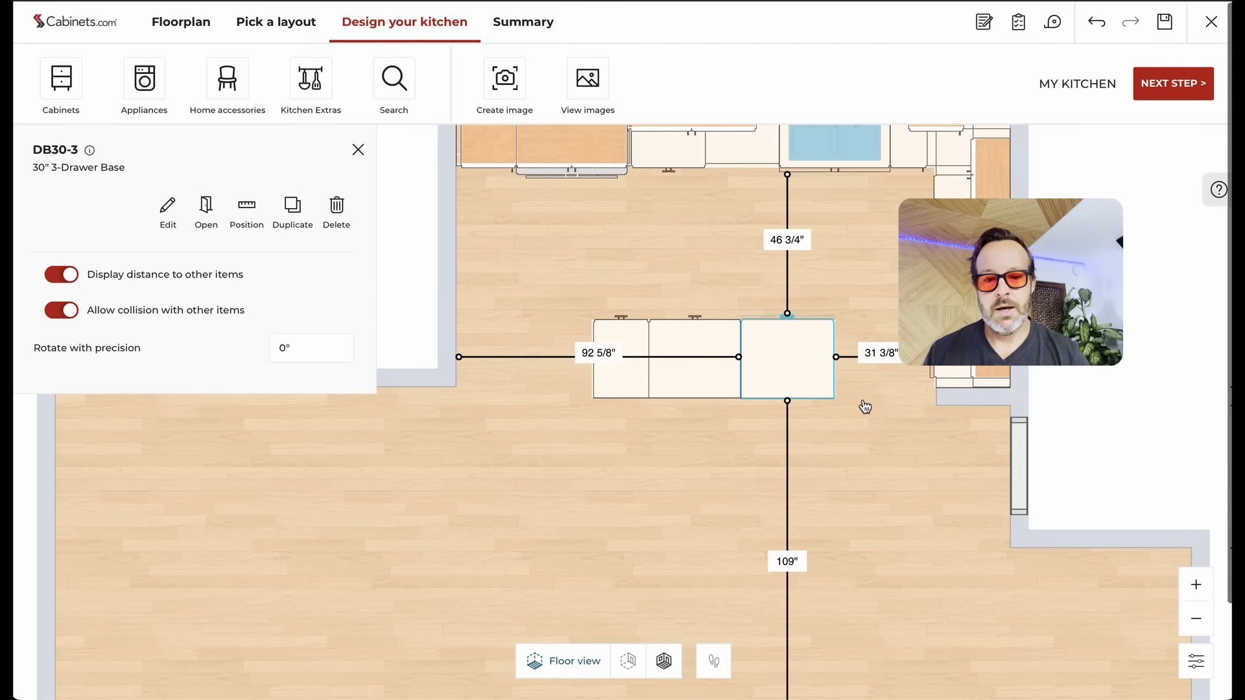
click(839, 460)
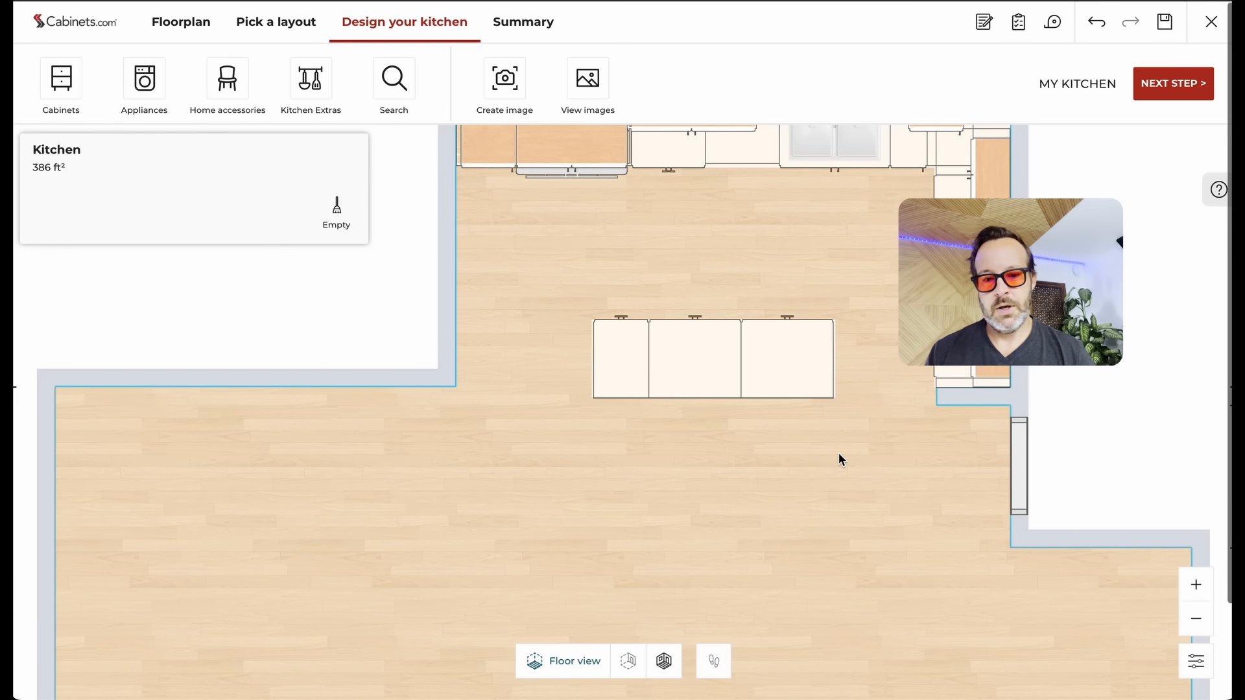
Step: Move all three island cabinets together to about 35" from the refrigerator-side wall and 39 1/2" from the refrigerator, displaying the clearances
click(787, 360)
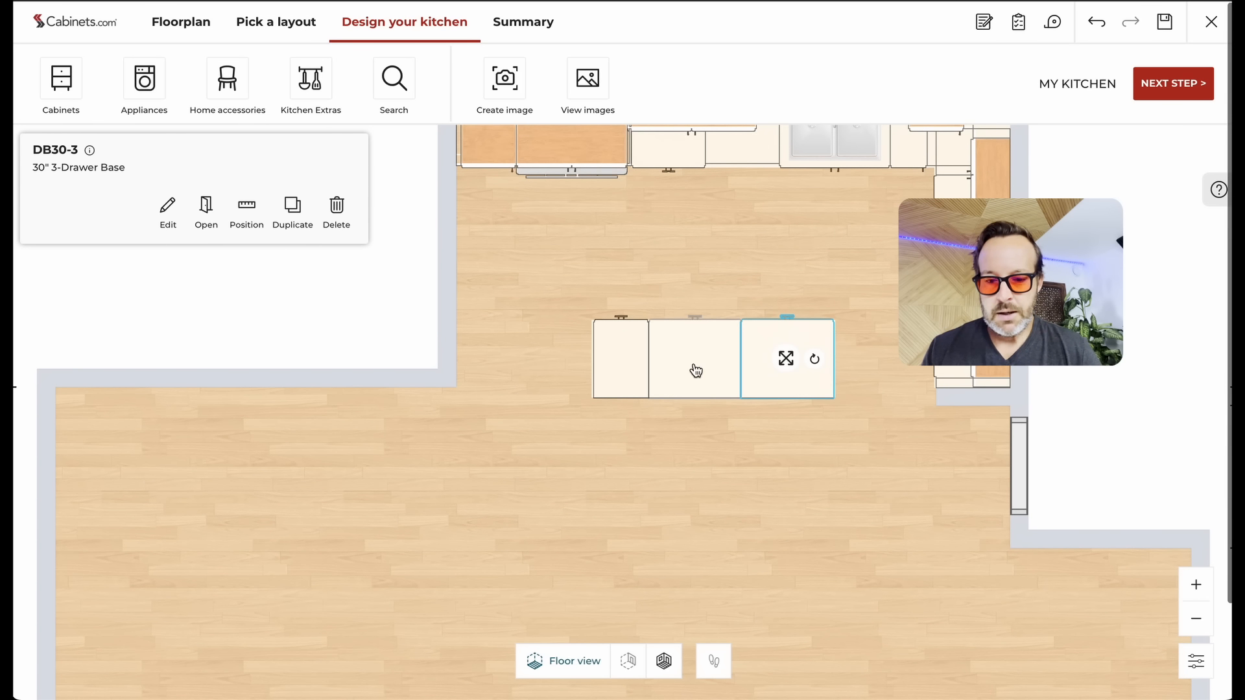
shift+click(696, 371)
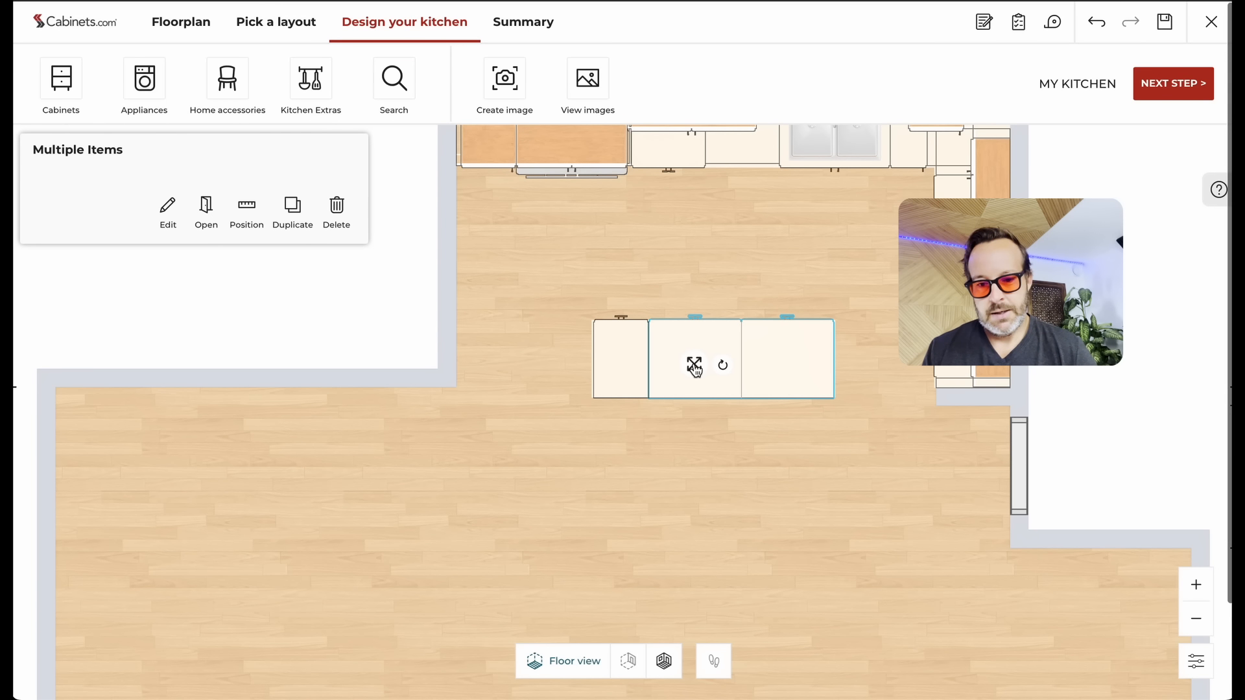
shift+click(640, 377)
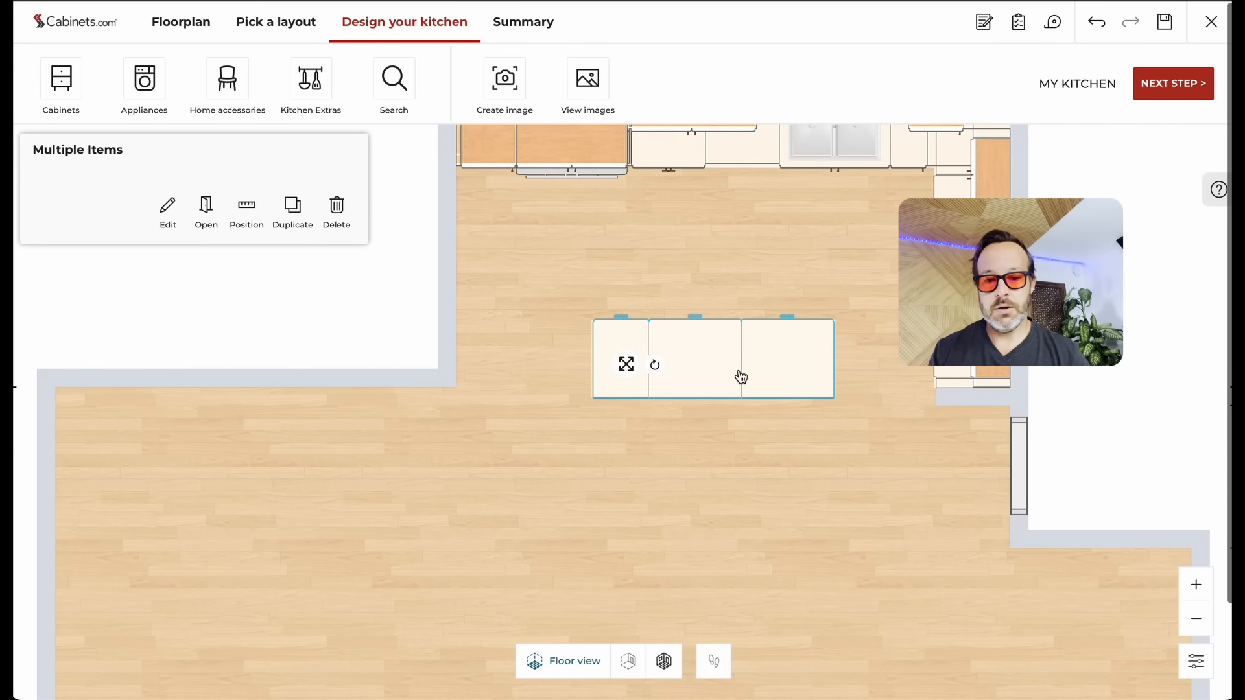
drag(625, 364, 597, 350)
click(247, 209)
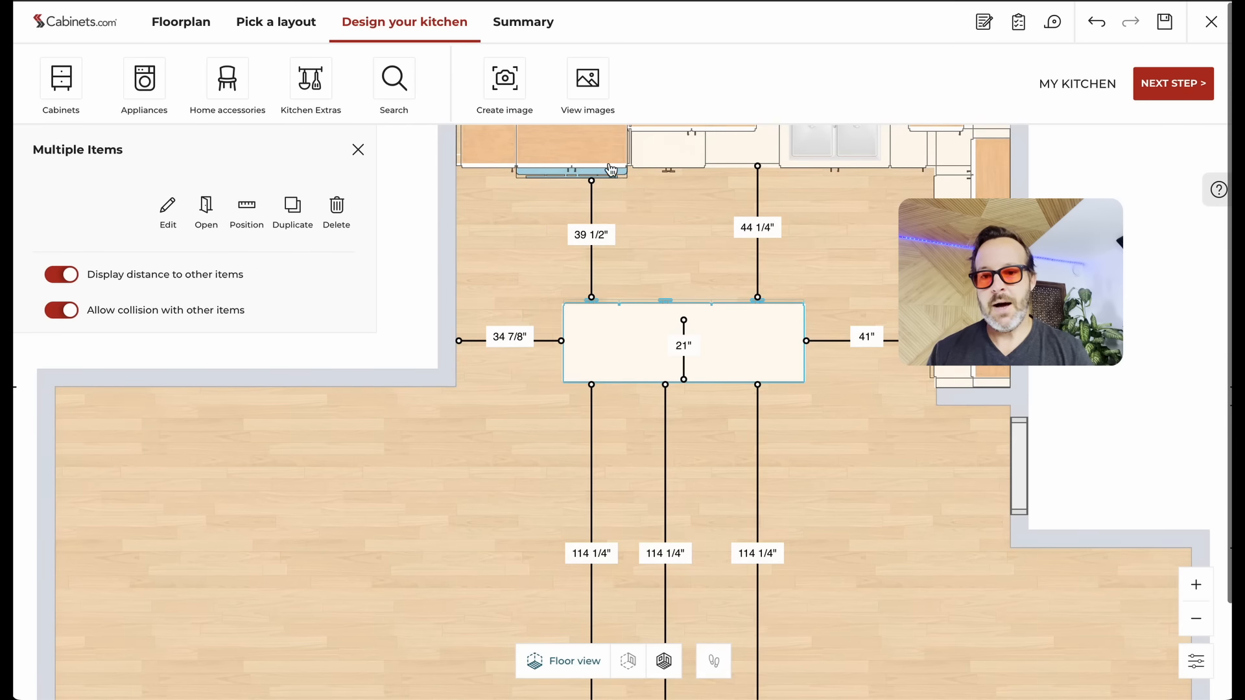
Step: Examine the island and its walkways from several angles in 3D
click(664, 660)
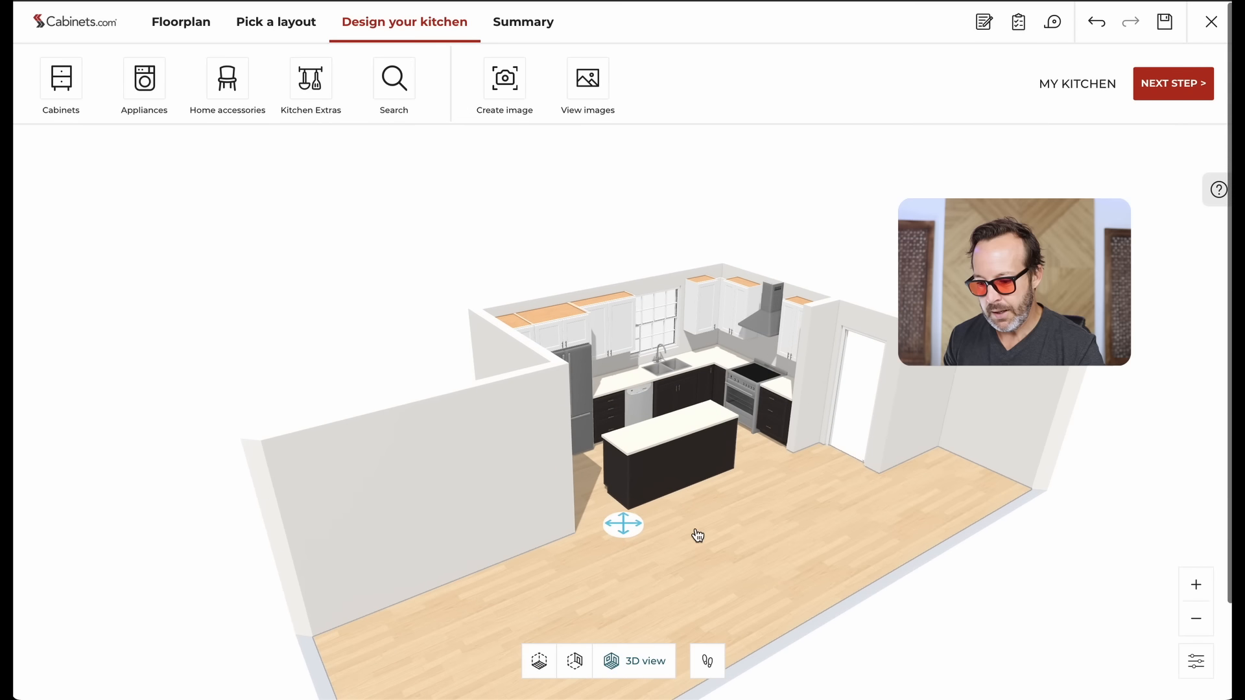
drag(626, 526, 723, 538)
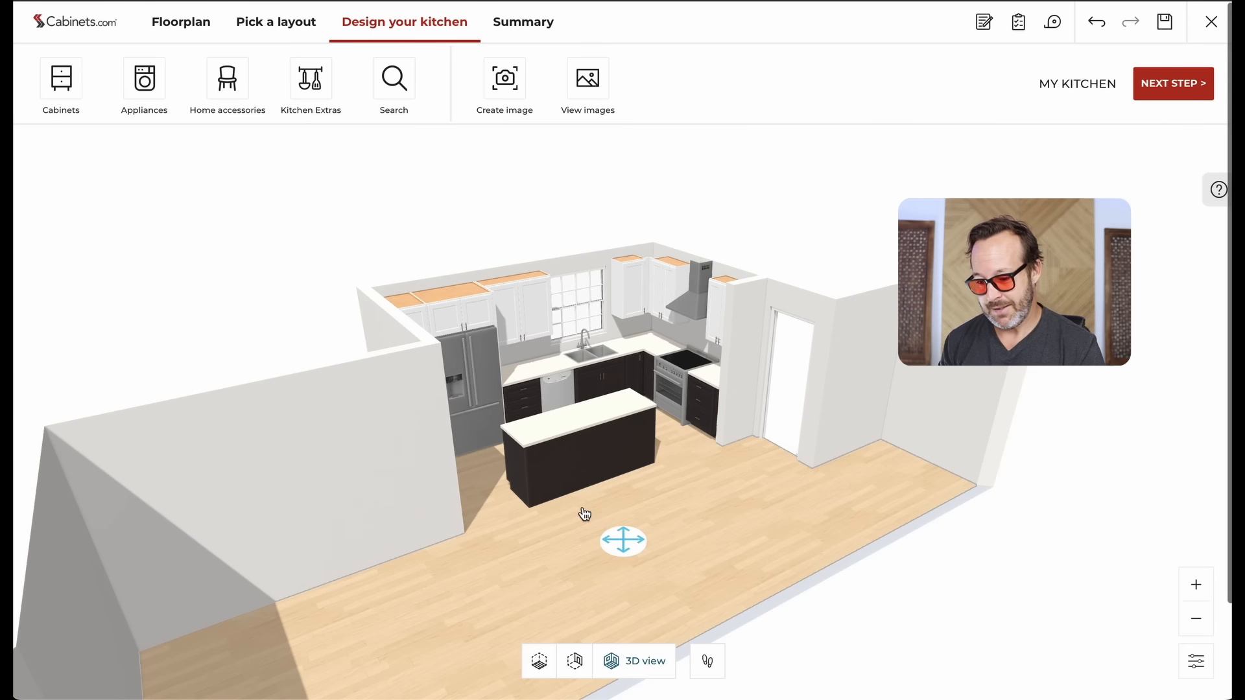
scroll(584, 514, up, 3)
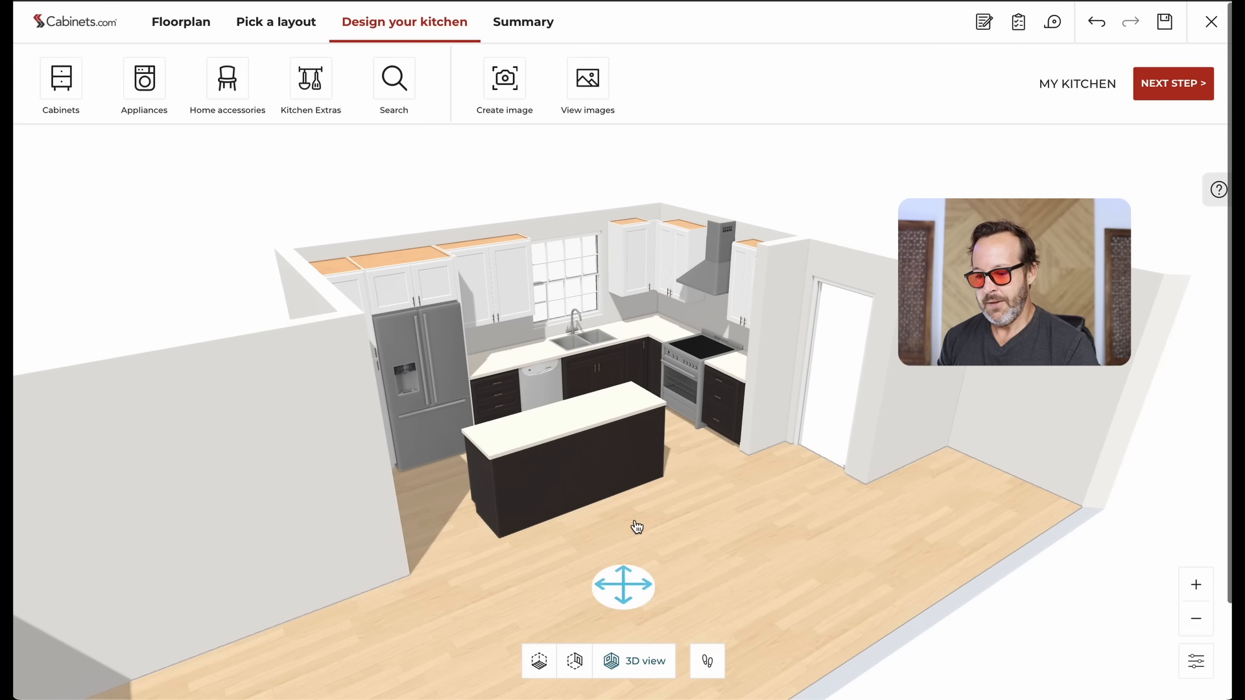
drag(700, 475, 578, 555)
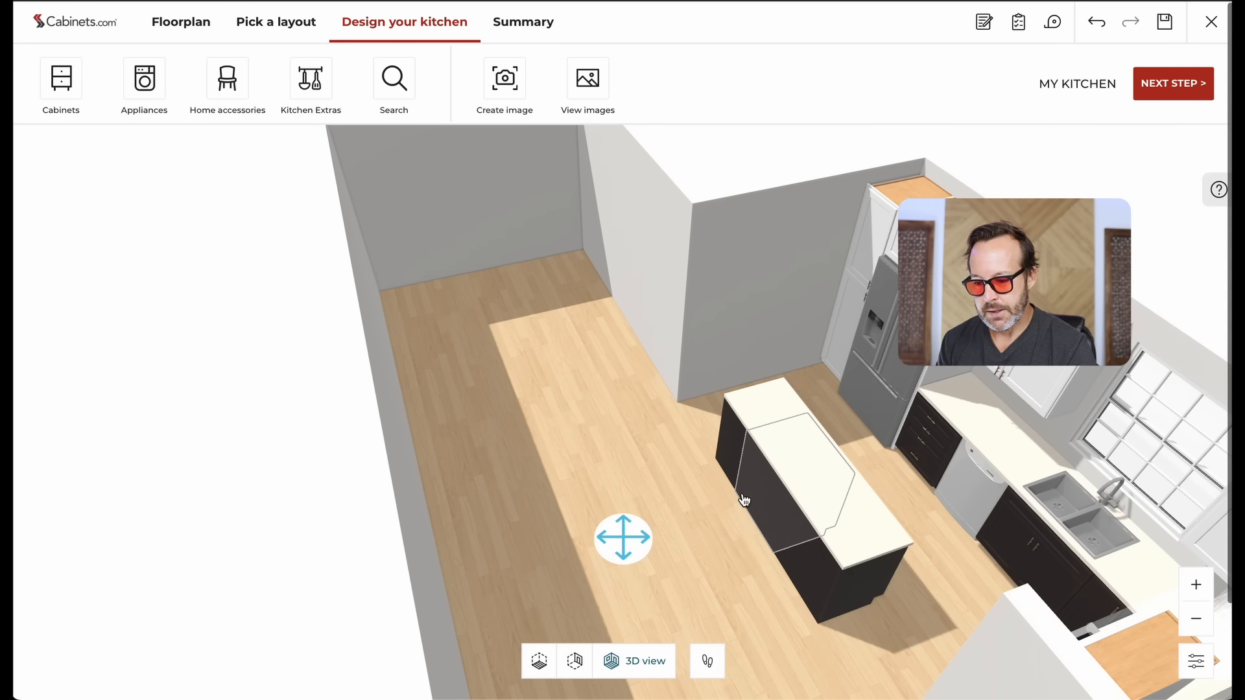
mouse_move(546, 413)
mouse_down()
mouse_move(642, 410)
mouse_move(689, 431)
mouse_up()
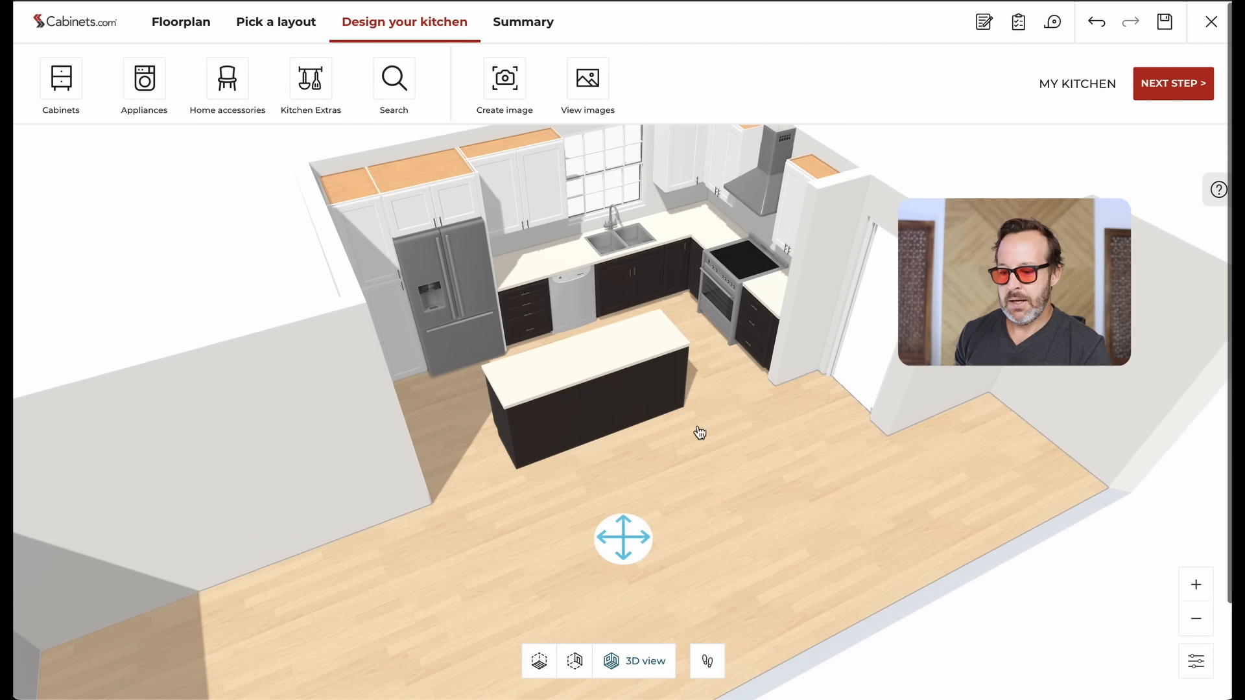
mouse_move(626, 545)
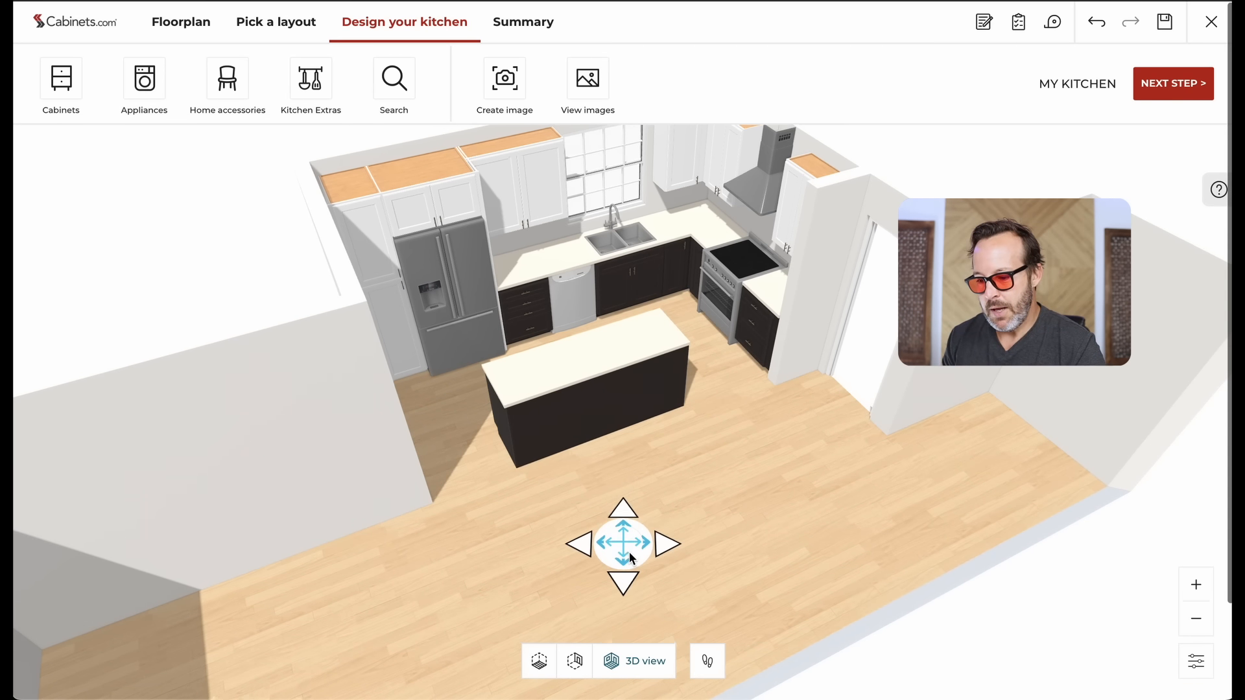
drag(629, 558, 609, 461)
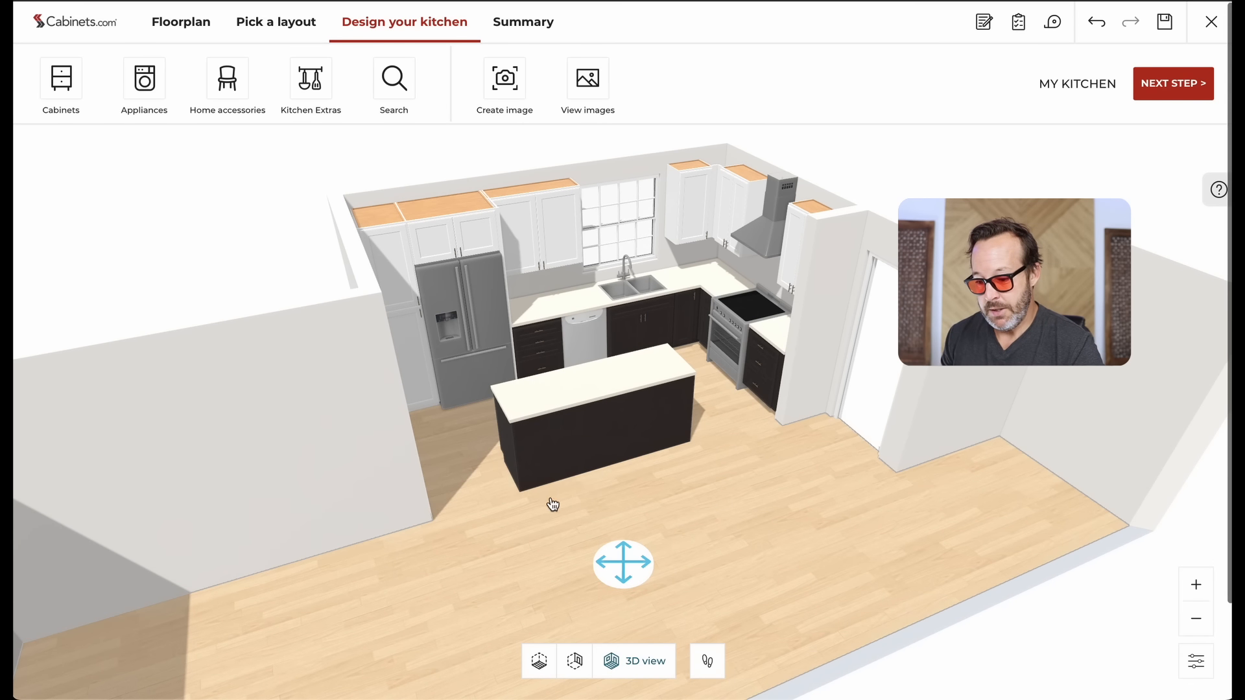
Step: In the floor plan, move the DWBSCB18 from the island to the end of the refrigerator-side wall to start a peninsula
click(538, 661)
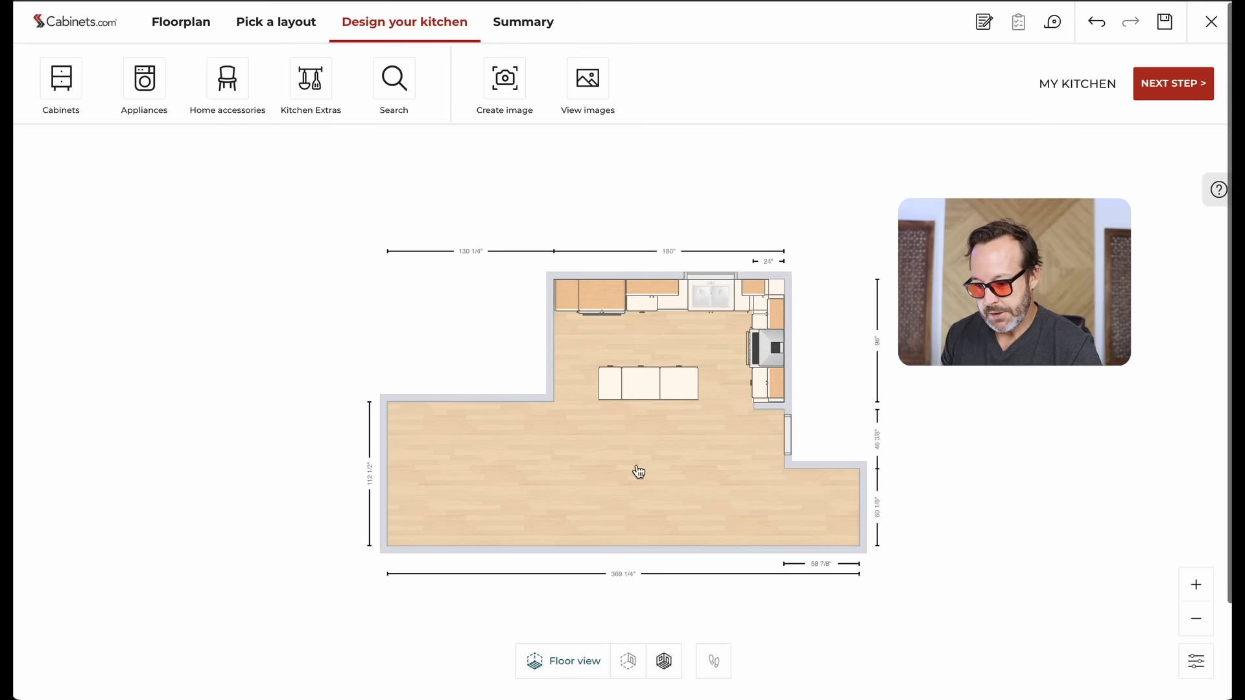
drag(611, 392, 440, 381)
scroll(575, 392, up, 2)
scroll(575, 395, up, 3)
click(522, 378)
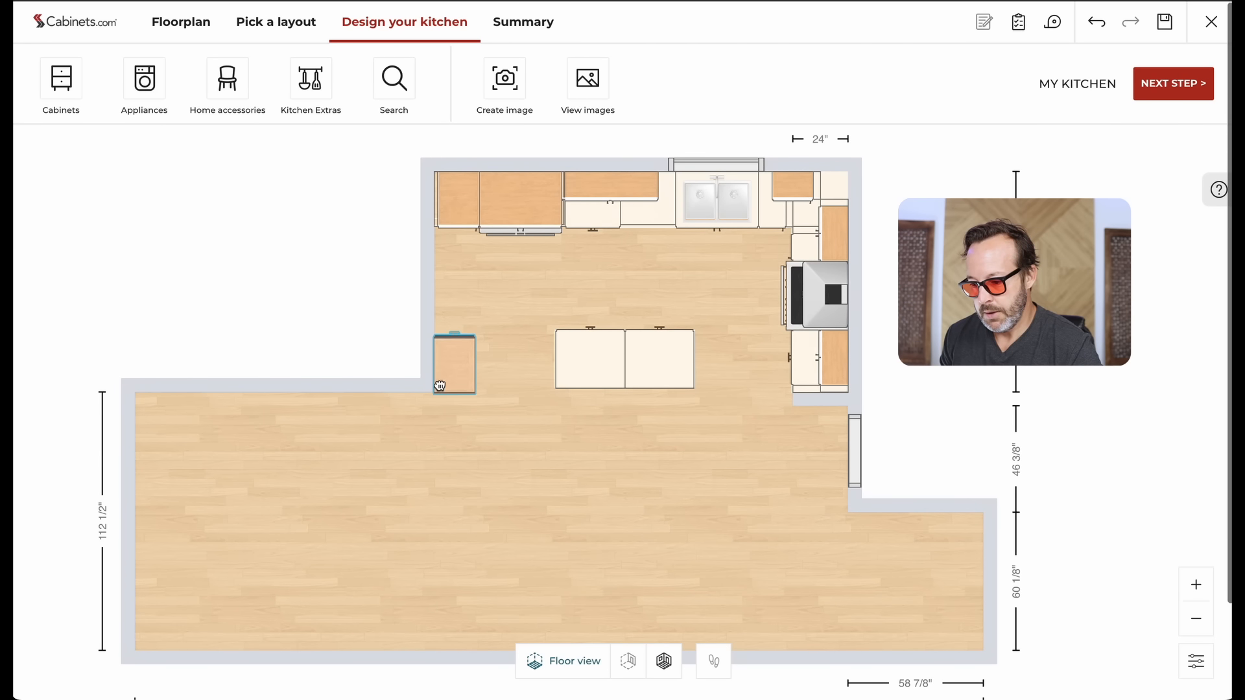
Step: Line up both DB30-3 drawer bases beside the DWBSCB18 and extend the peninsula's open end with a duplicated third DB30-3
click(569, 365)
drag(569, 365, 486, 365)
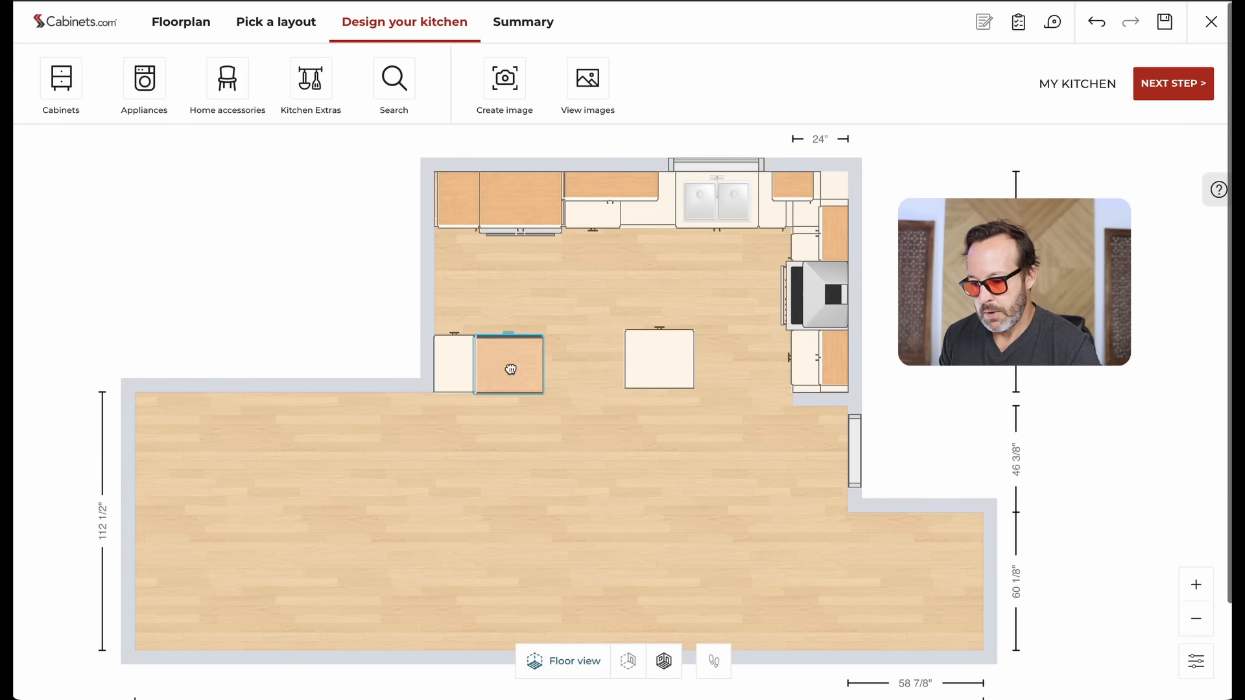
drag(656, 380, 561, 376)
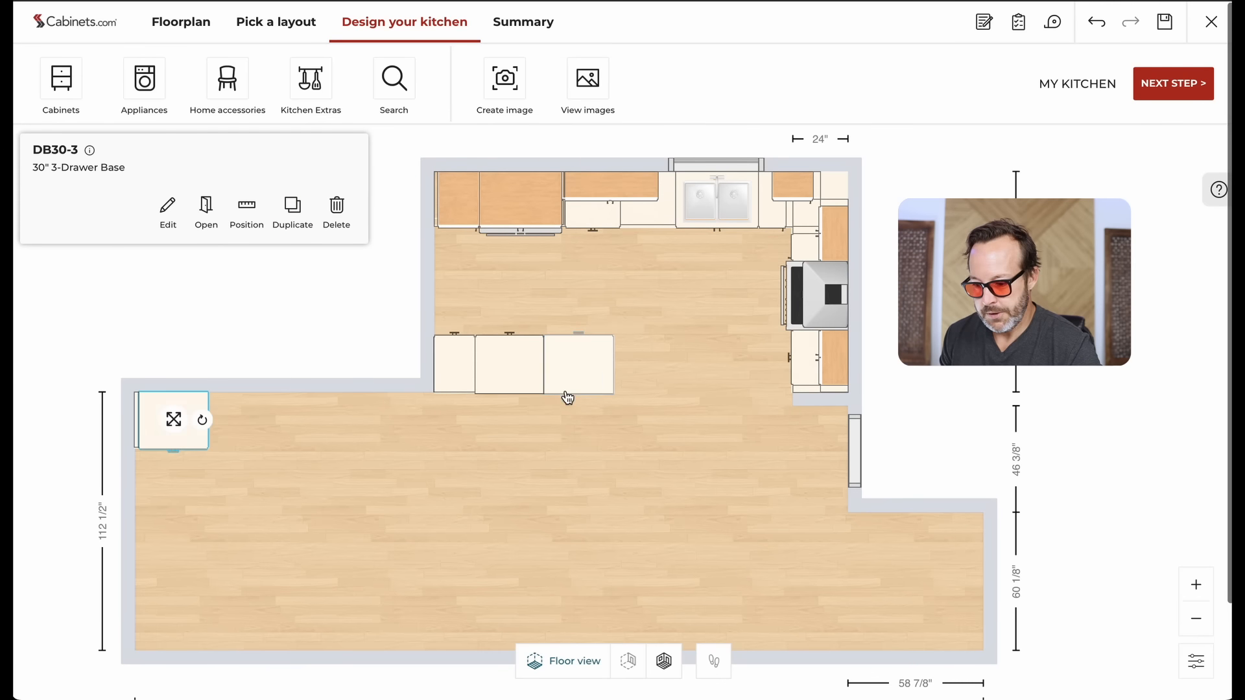
drag(175, 421, 638, 372)
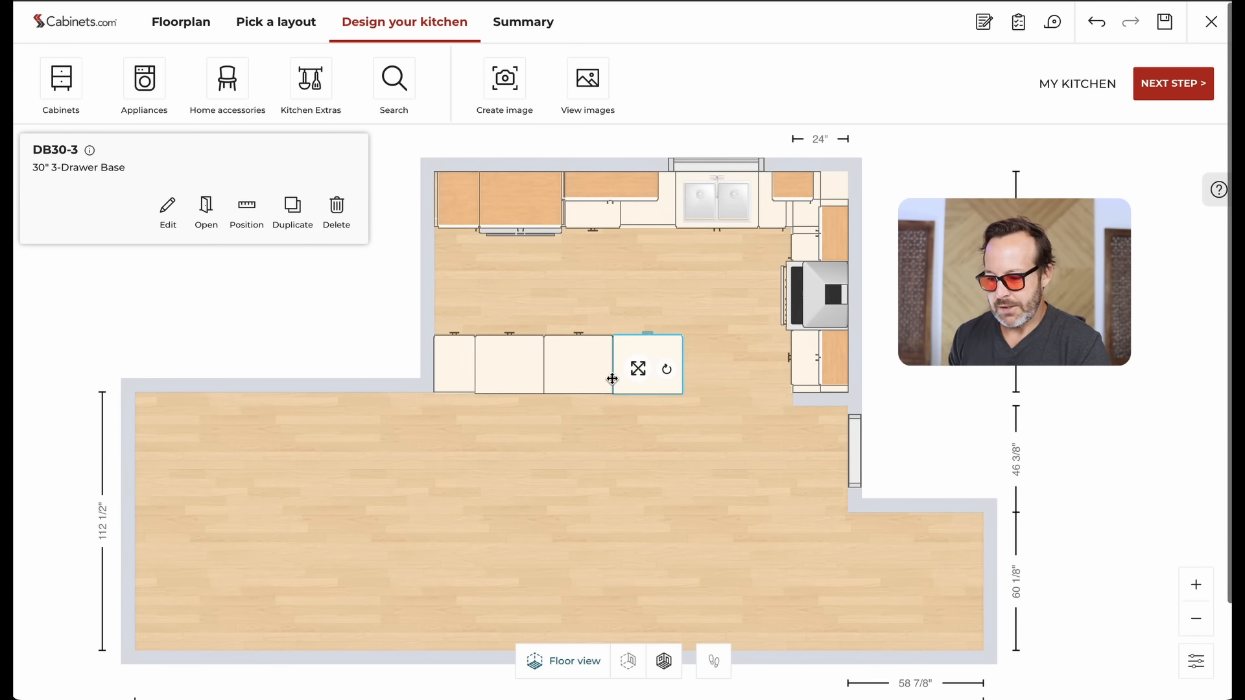
Step: Examine the peninsula and the rest of the kitchen layout in 3D
click(662, 656)
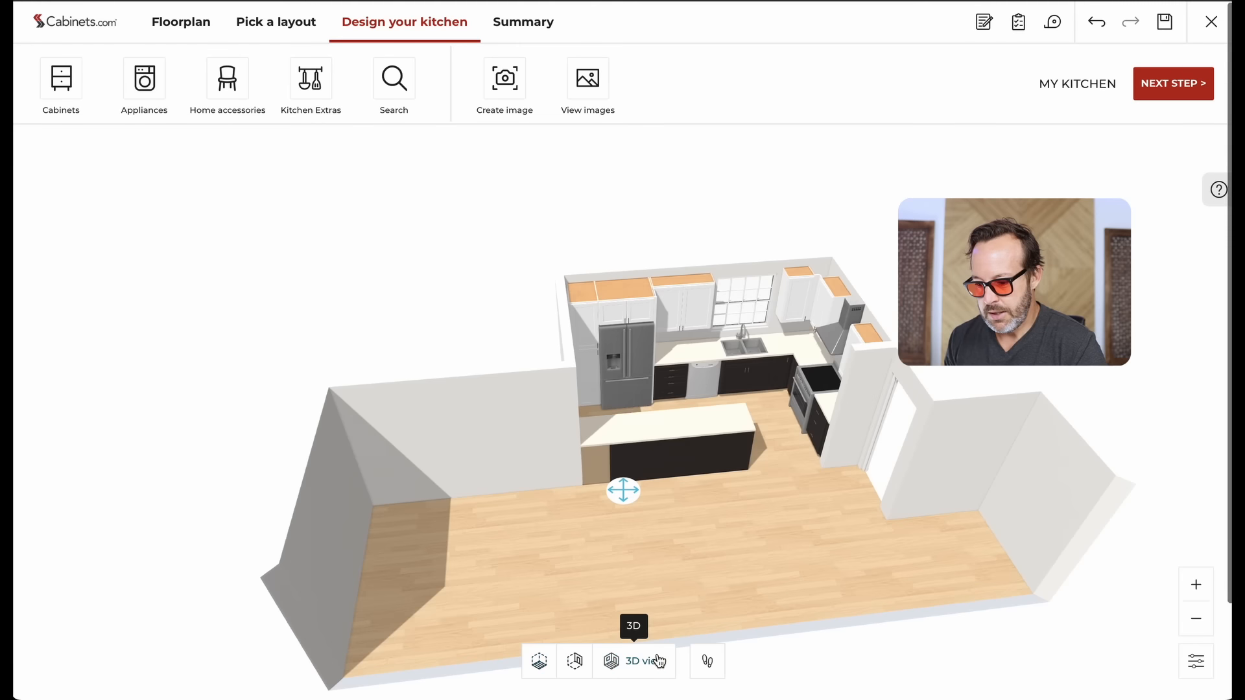
mouse_move(792, 556)
mouse_down()
mouse_move(727, 550)
mouse_move(644, 595)
mouse_move(772, 567)
mouse_up()
click(775, 562)
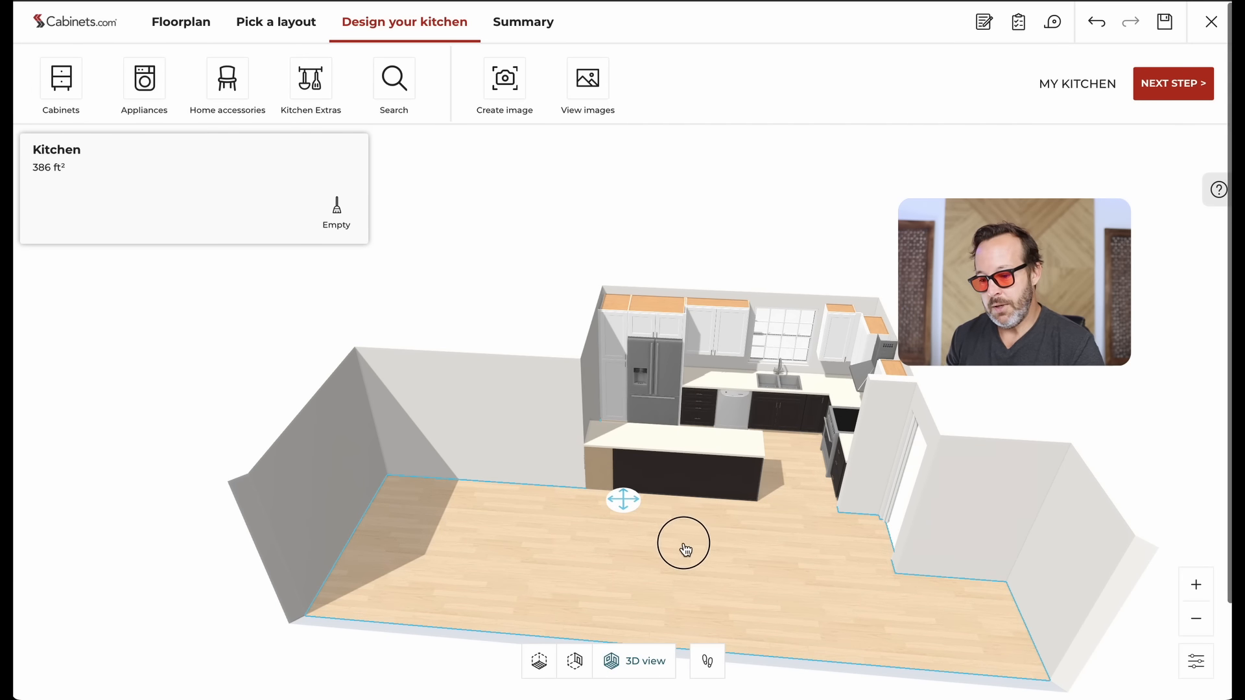
drag(681, 537, 702, 566)
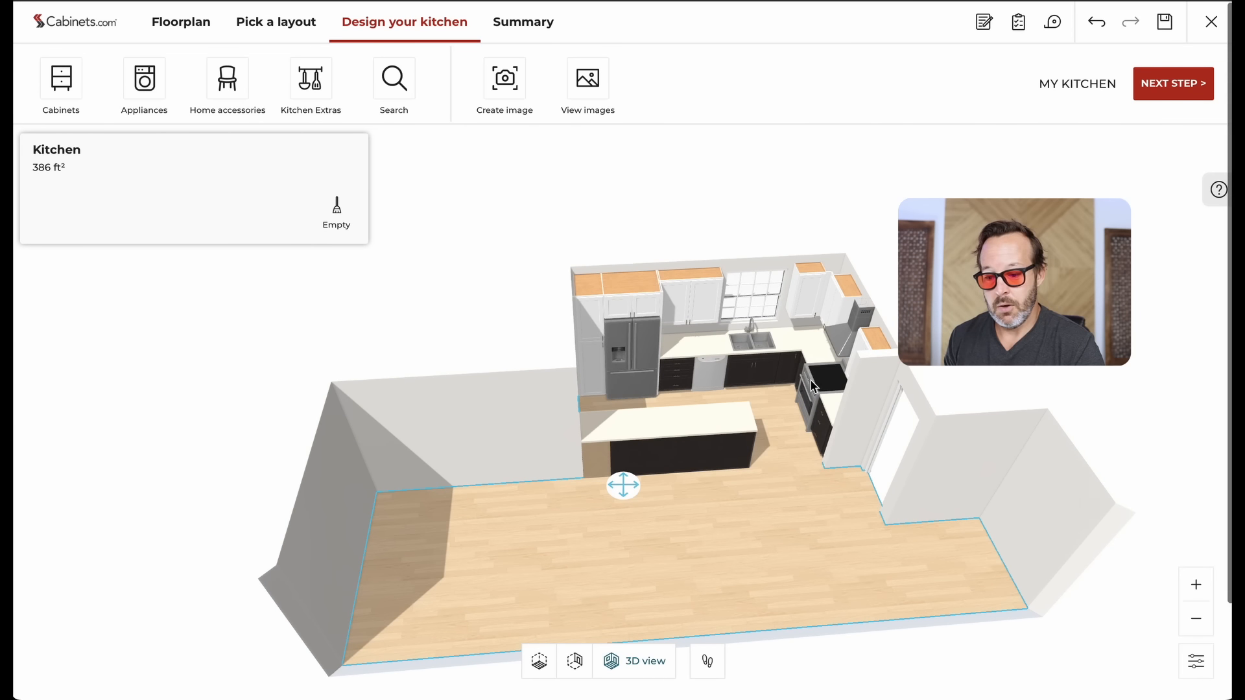
click(811, 428)
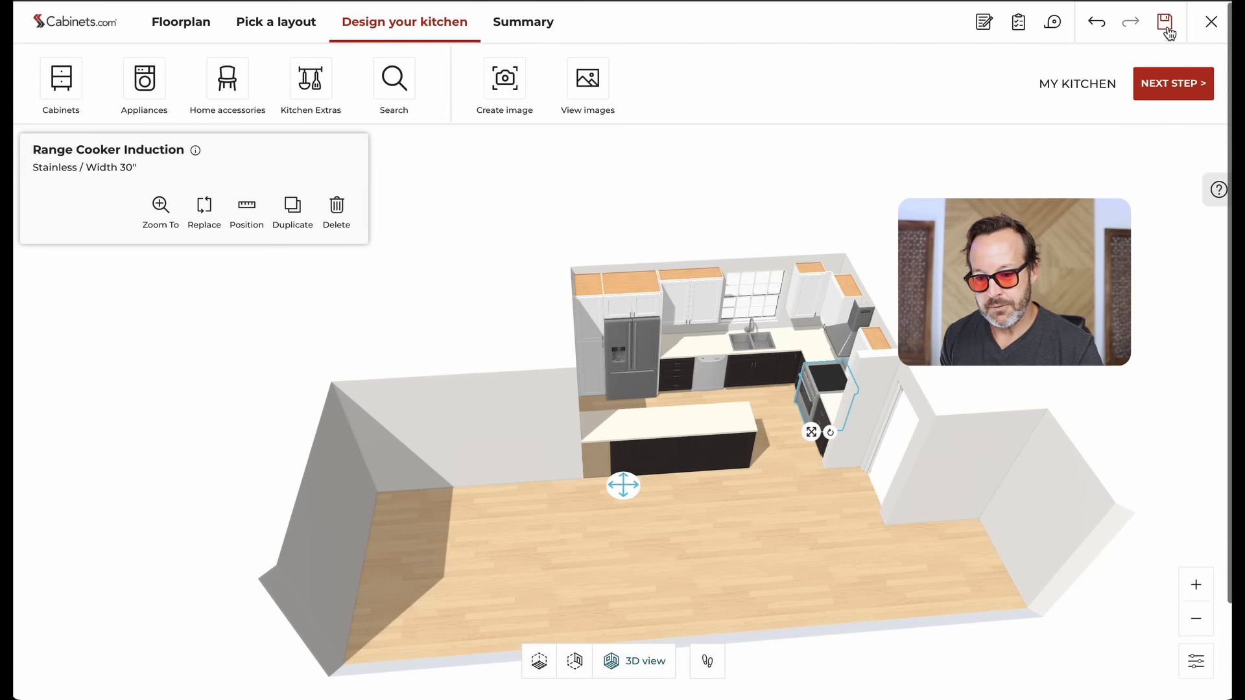
Step: Save the project under the name MY KITCHEN 1 and close the kitchen planner
click(1164, 27)
click(627, 350)
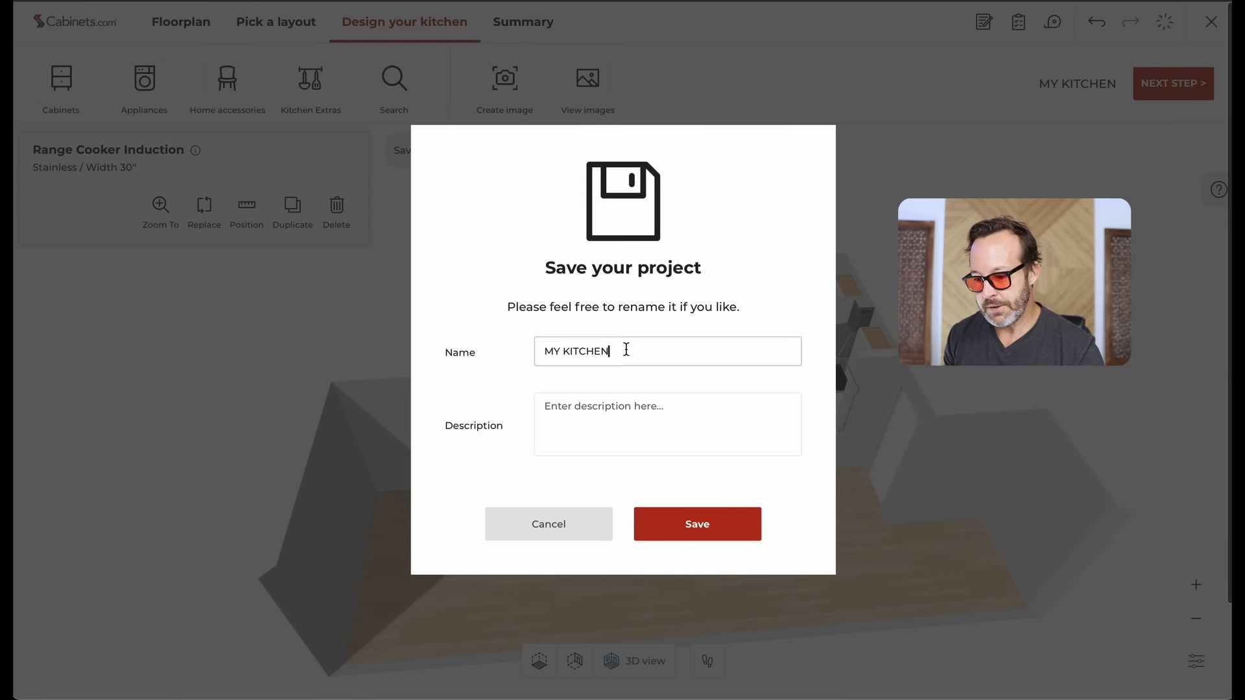
click(737, 533)
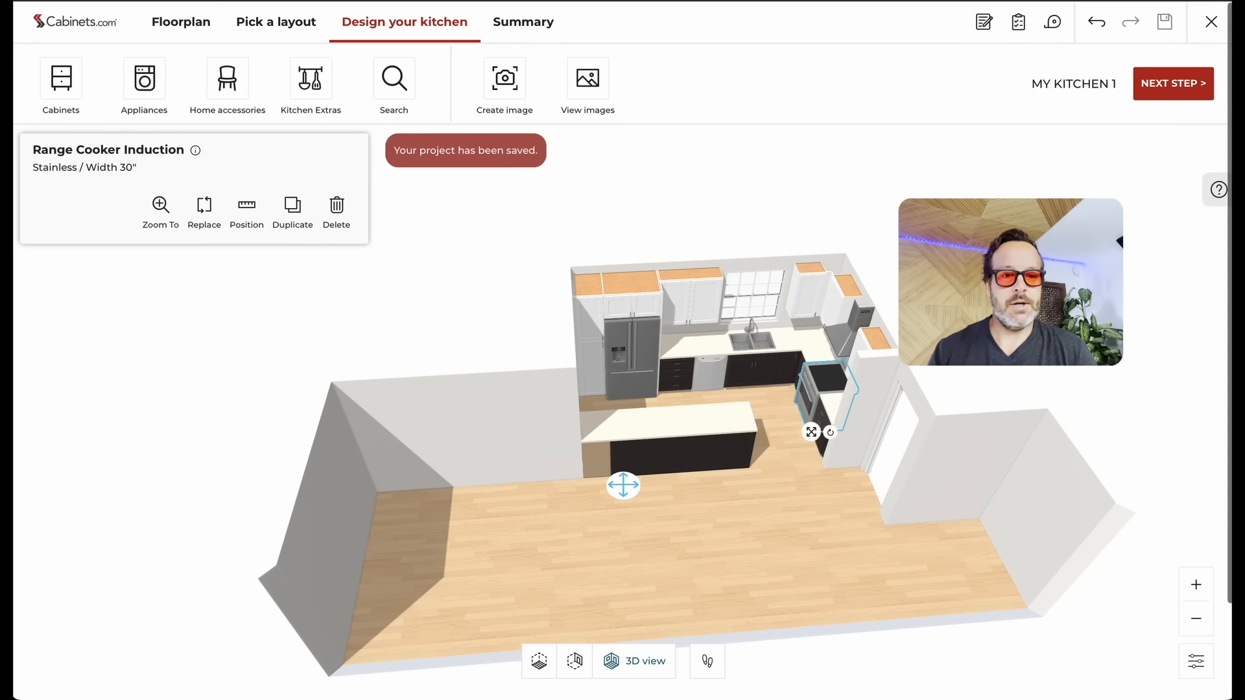
click(1211, 23)
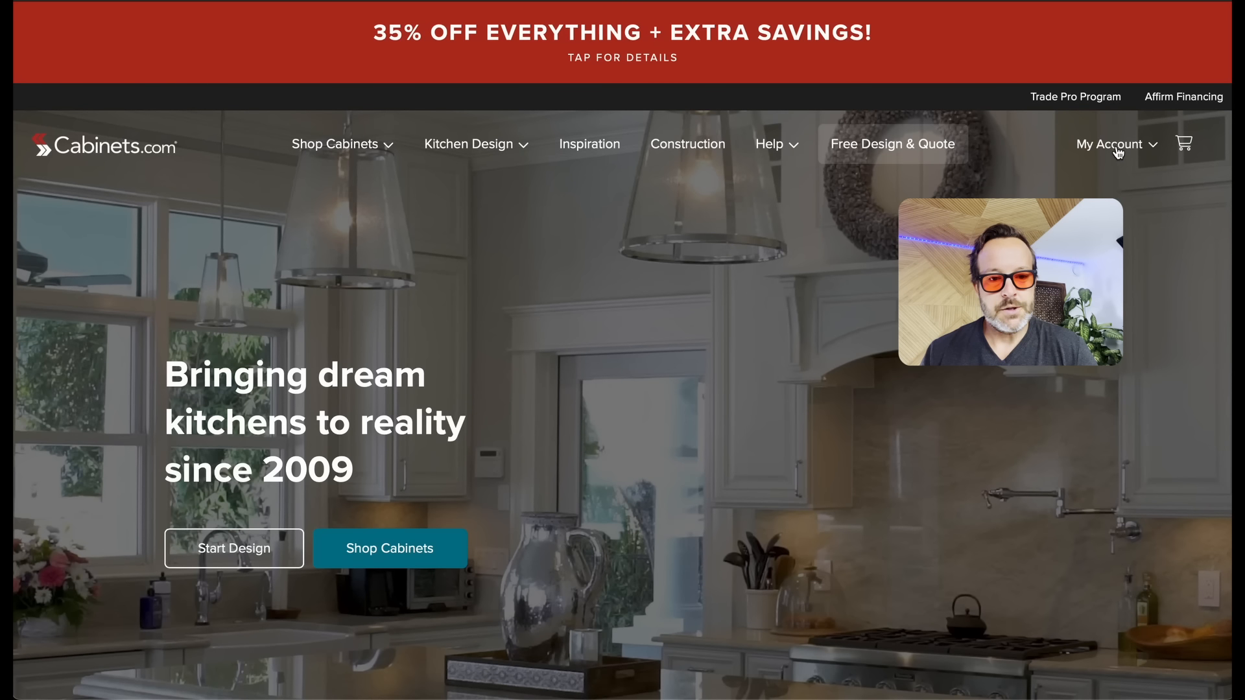
Step: From the account's saved designs, duplicate MY KITCHEN 1 under the name MY KITCHEN 2 and open the copy
click(1108, 147)
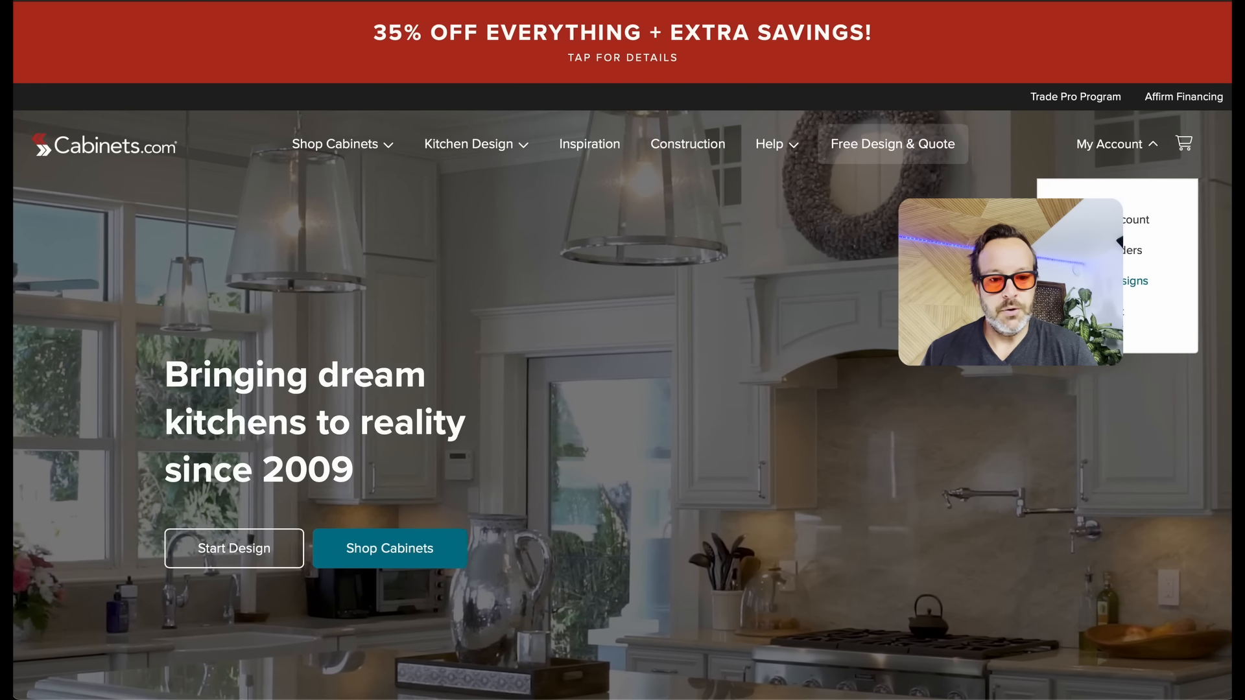
click(1102, 281)
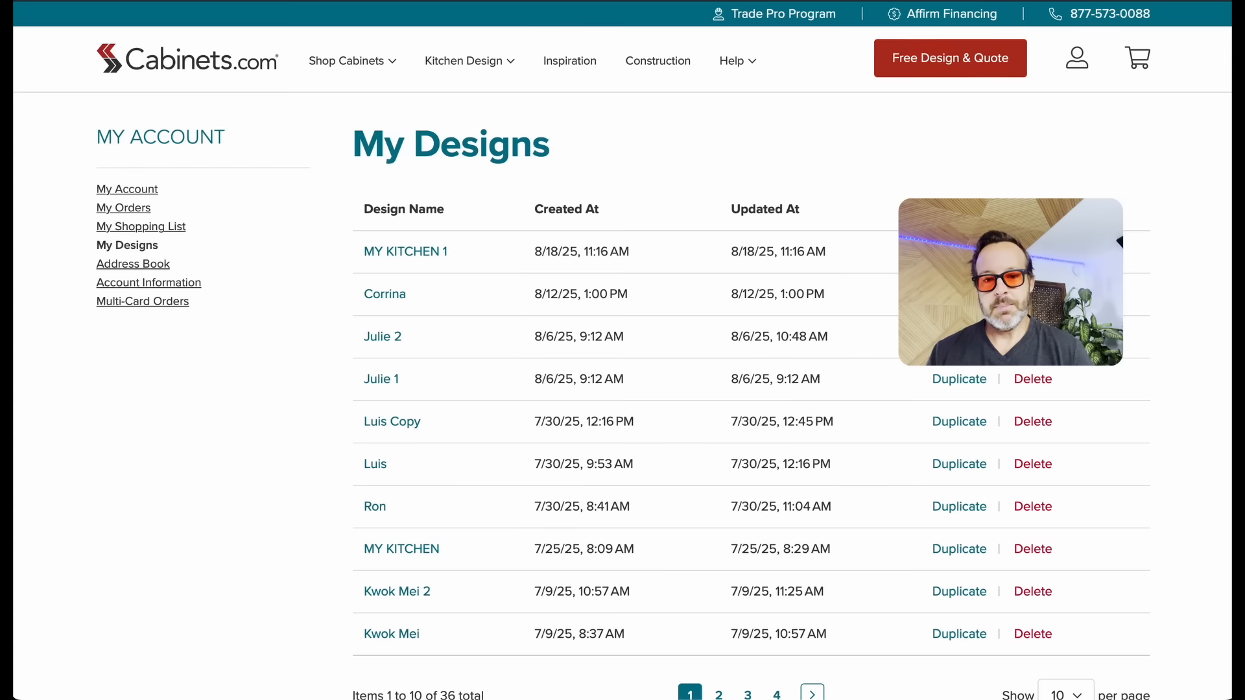
scroll(678, 377, down, 2)
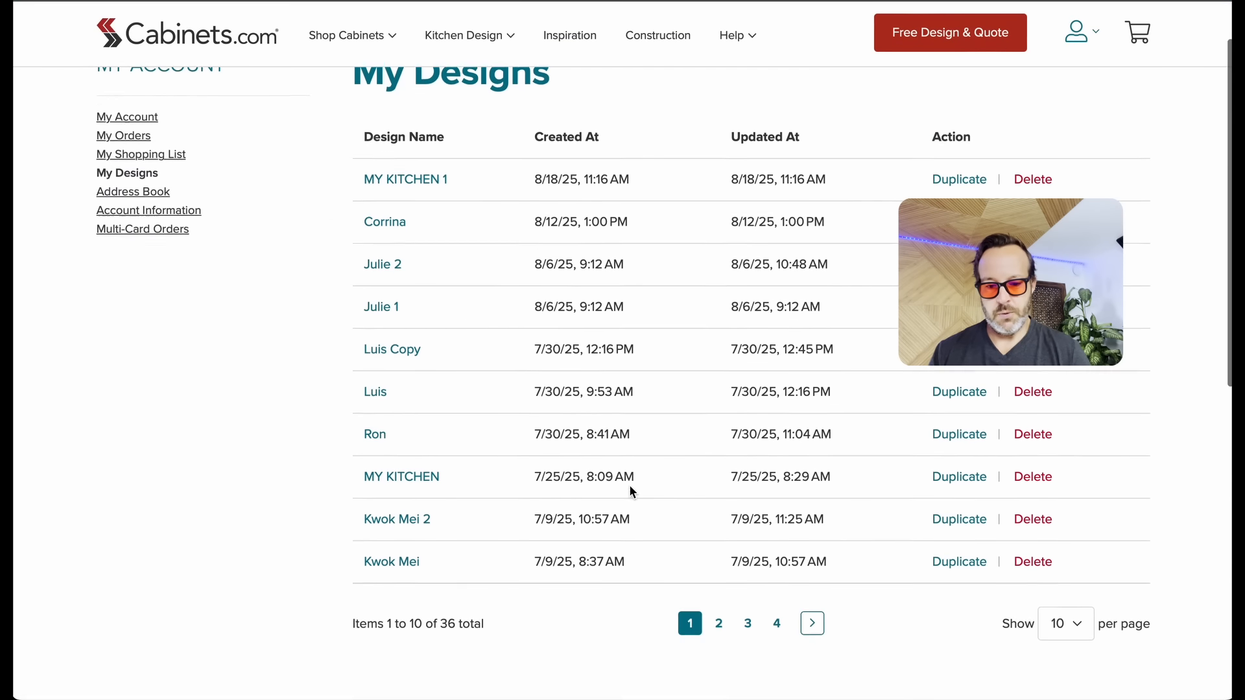
scroll(702, 433, up, 2)
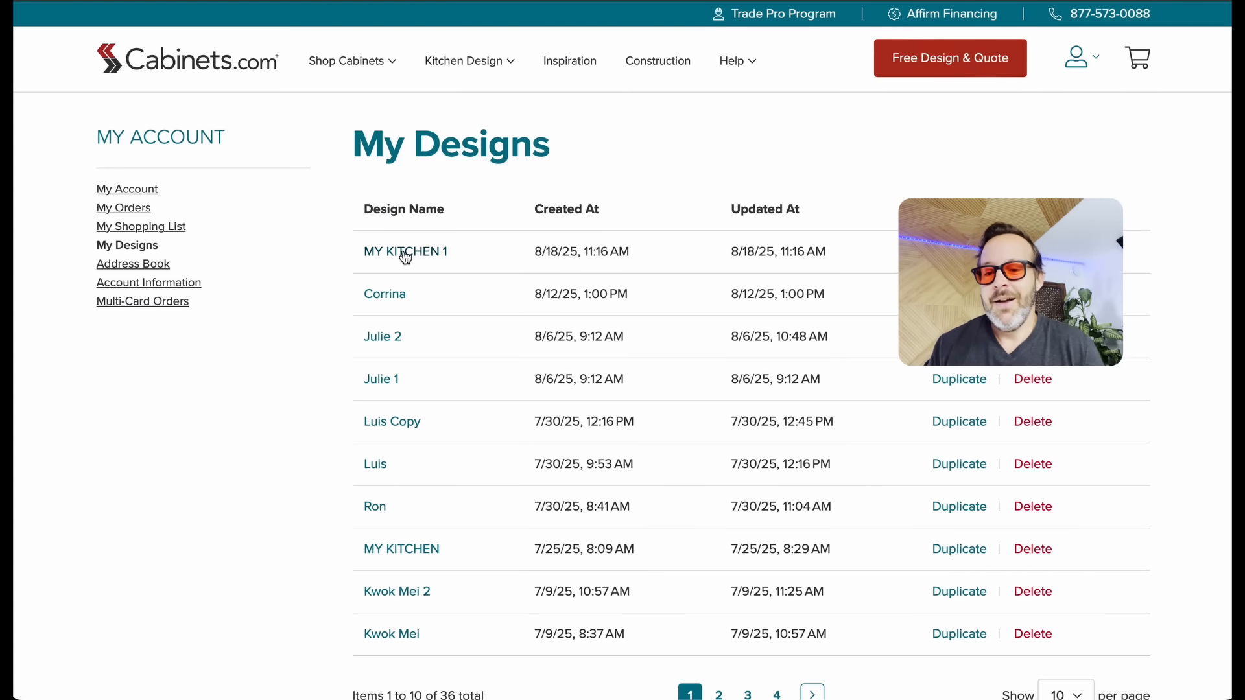
click(959, 252)
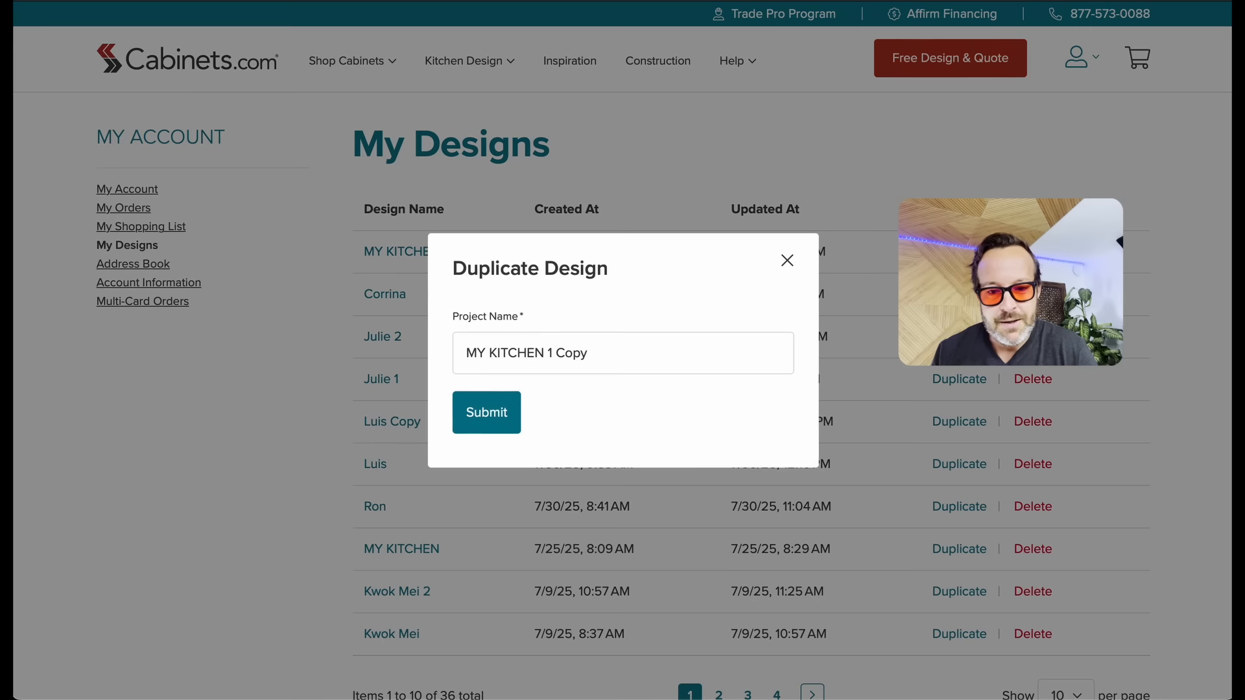
click(588, 358)
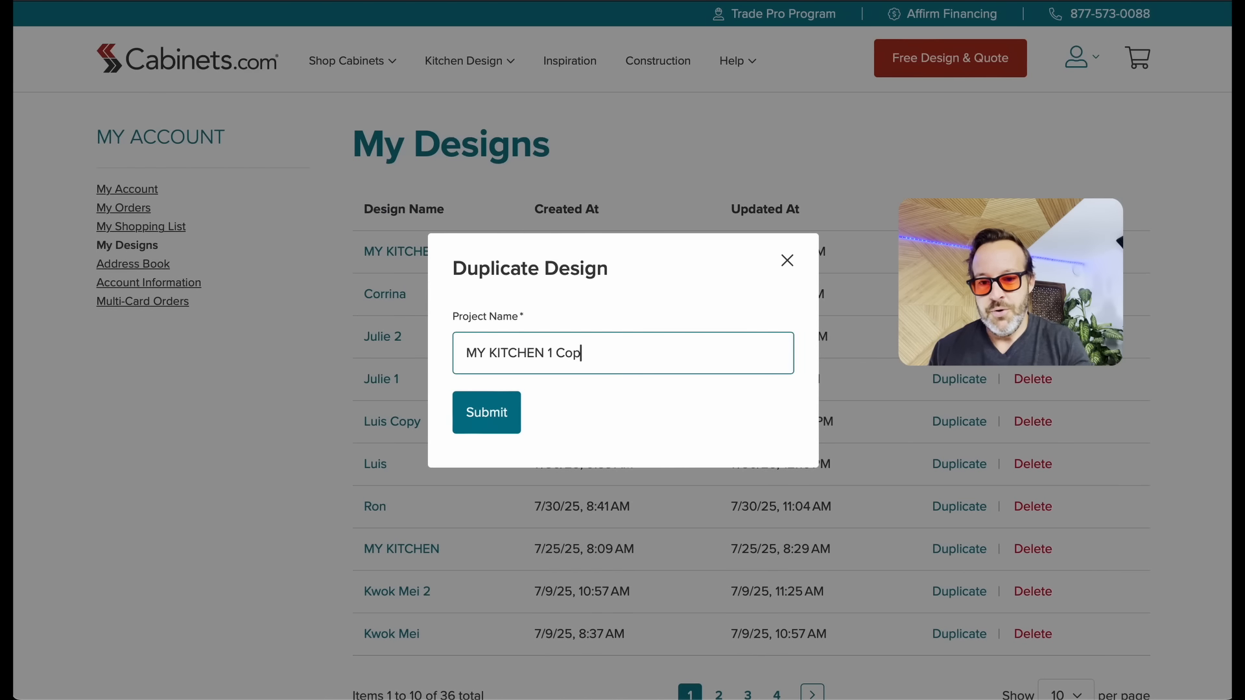
click(402, 292)
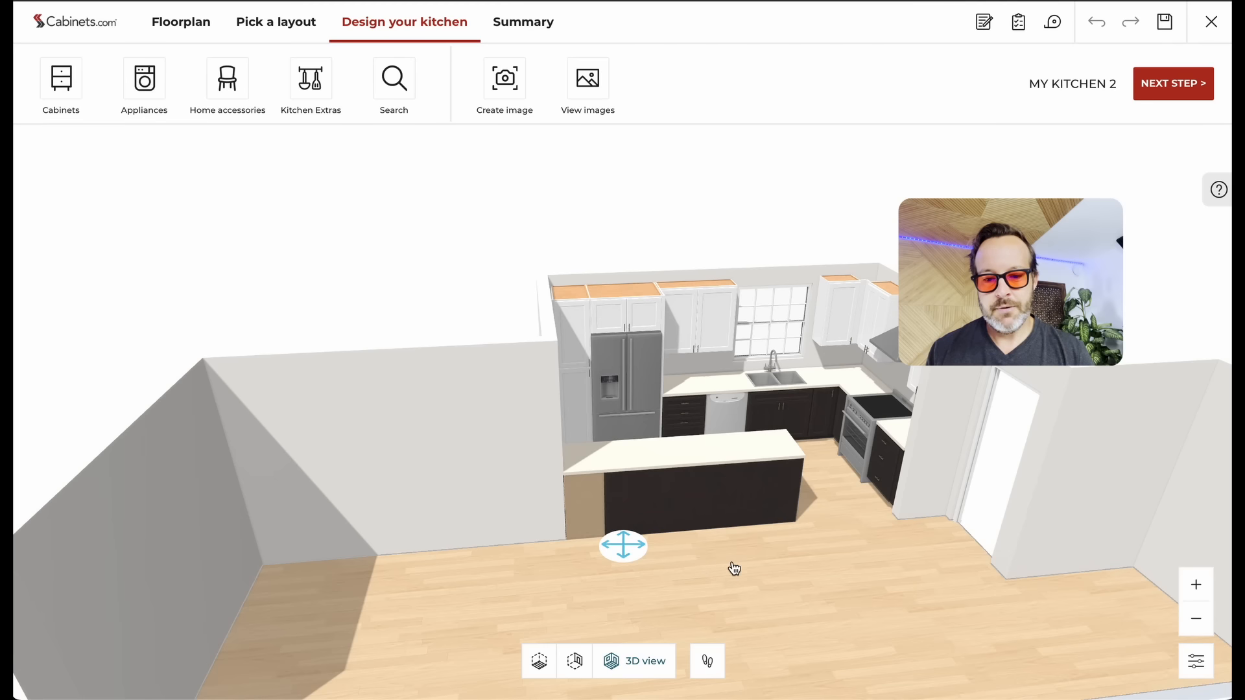
Step: In the floor plan, move the range and its hood off the side wall into the open floor area
drag(809, 540, 829, 583)
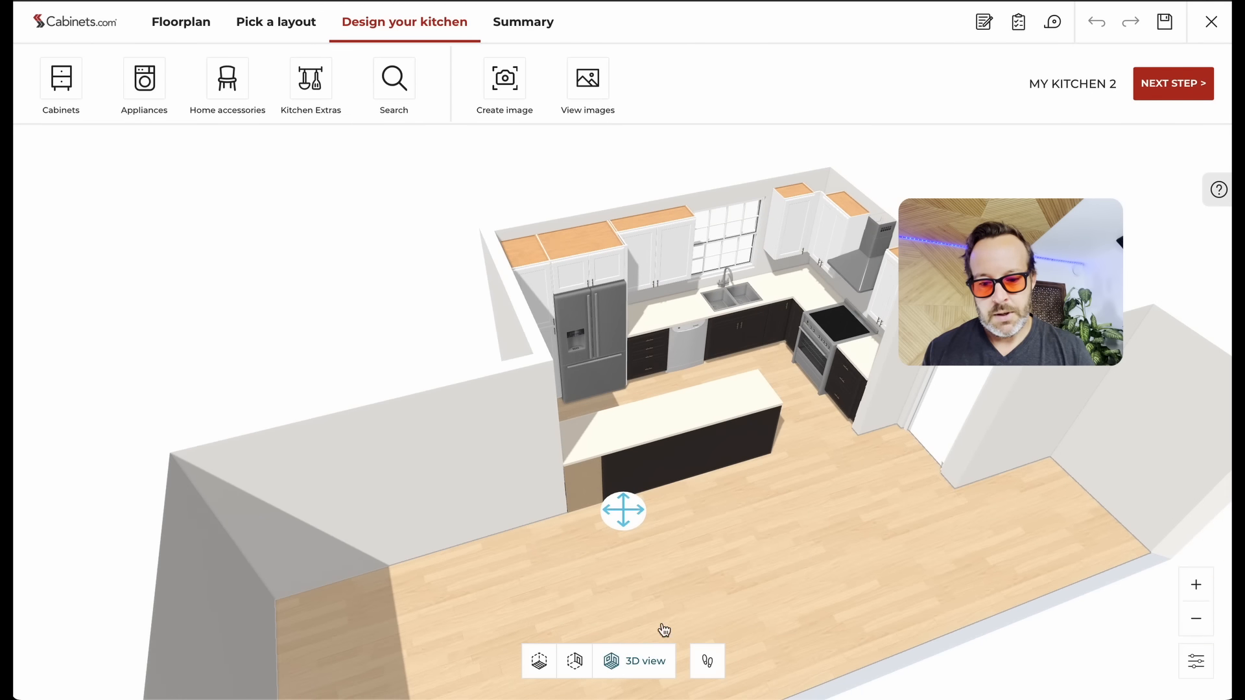
click(545, 670)
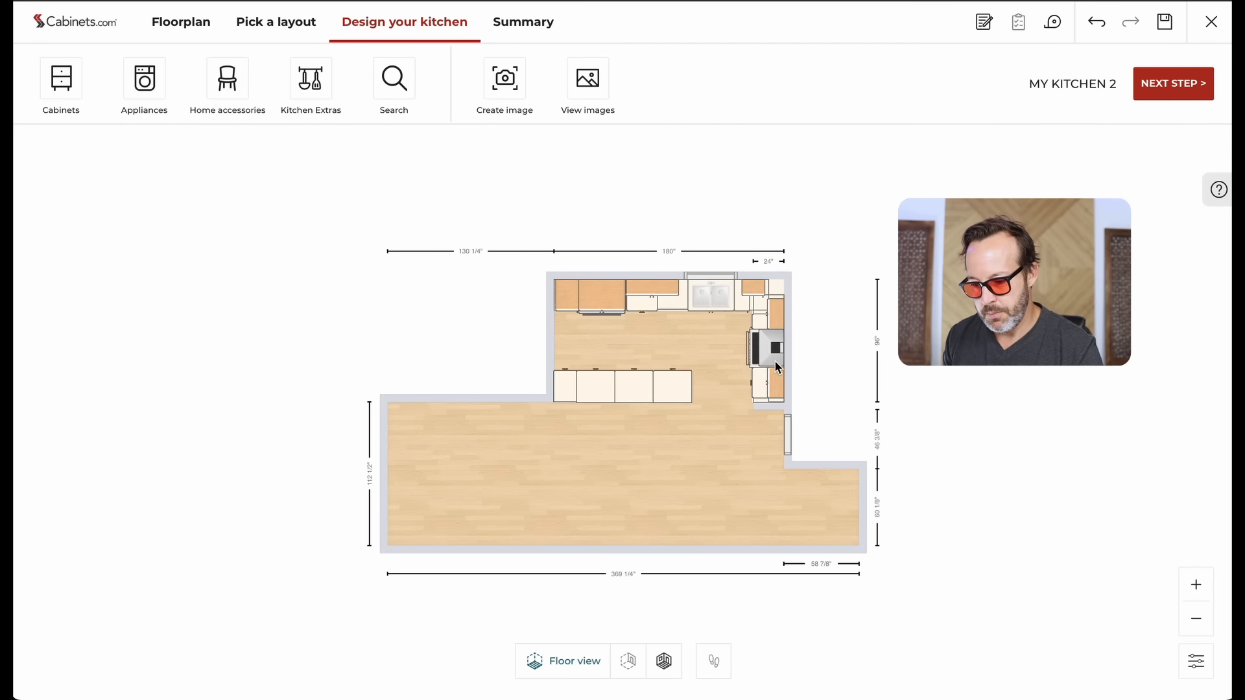
drag(754, 353, 587, 491)
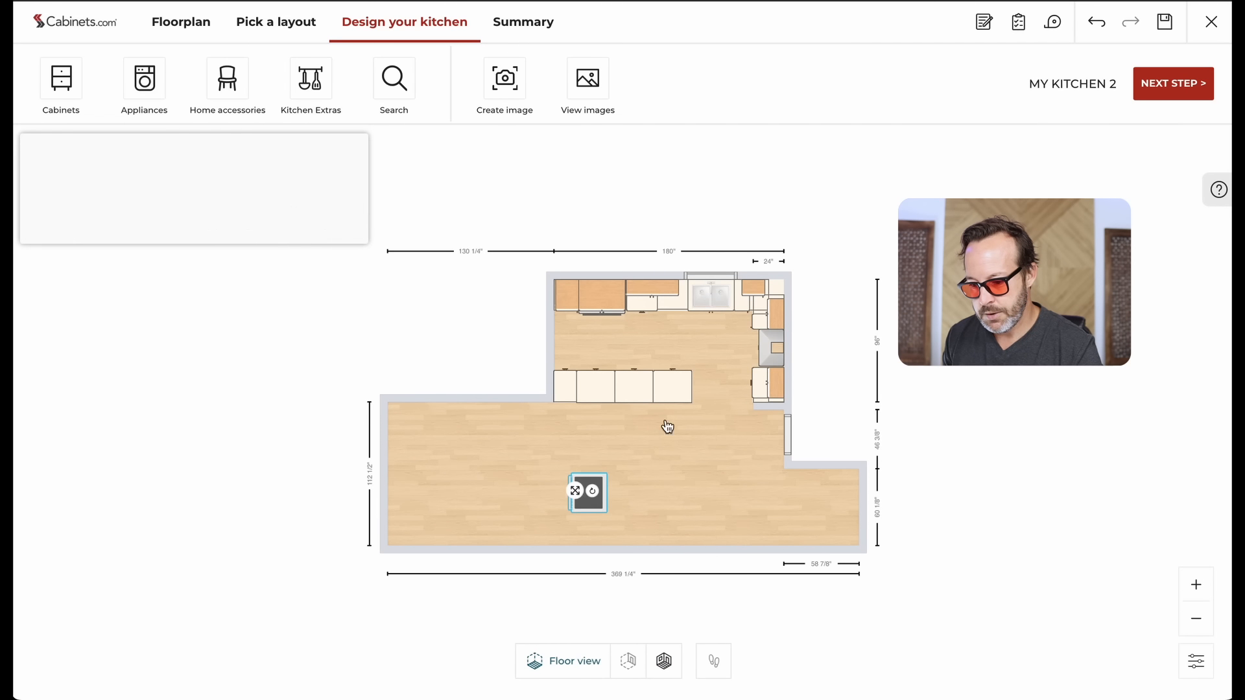
drag(766, 361, 632, 477)
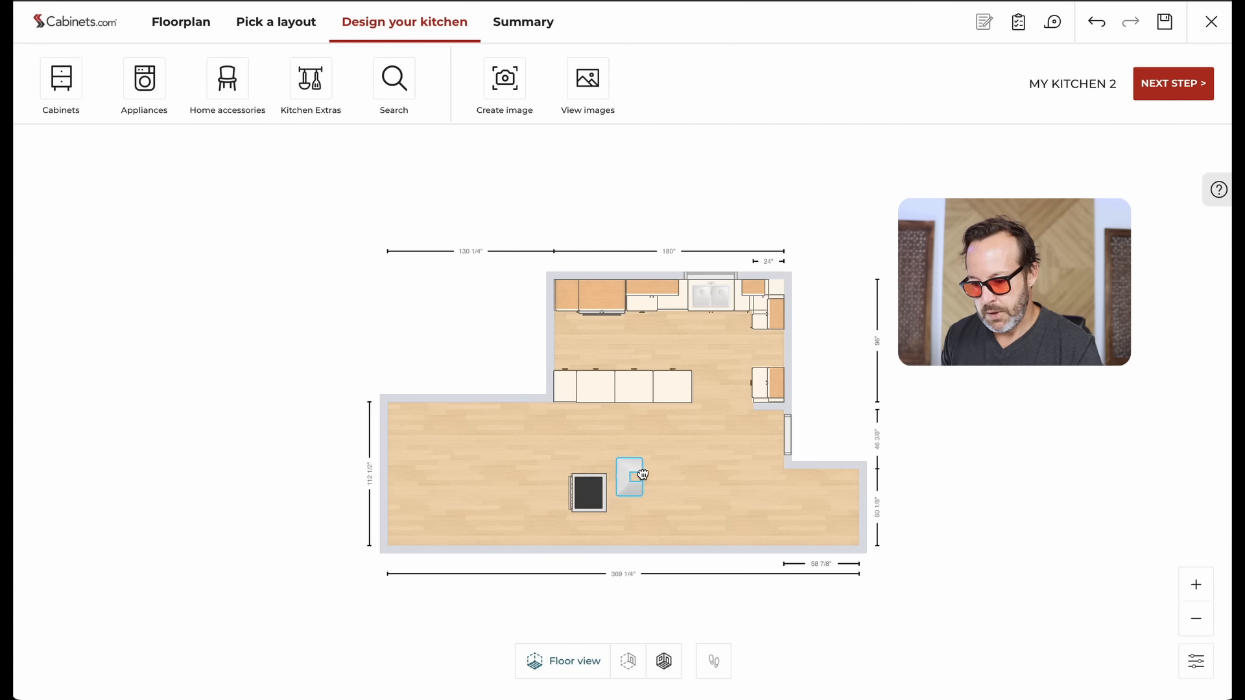
Step: Move the DB24-3 and W2436 cabinets from the side wall into the open floor and delete the leftover piece beside the short wall
click(759, 390)
drag(760, 391, 657, 501)
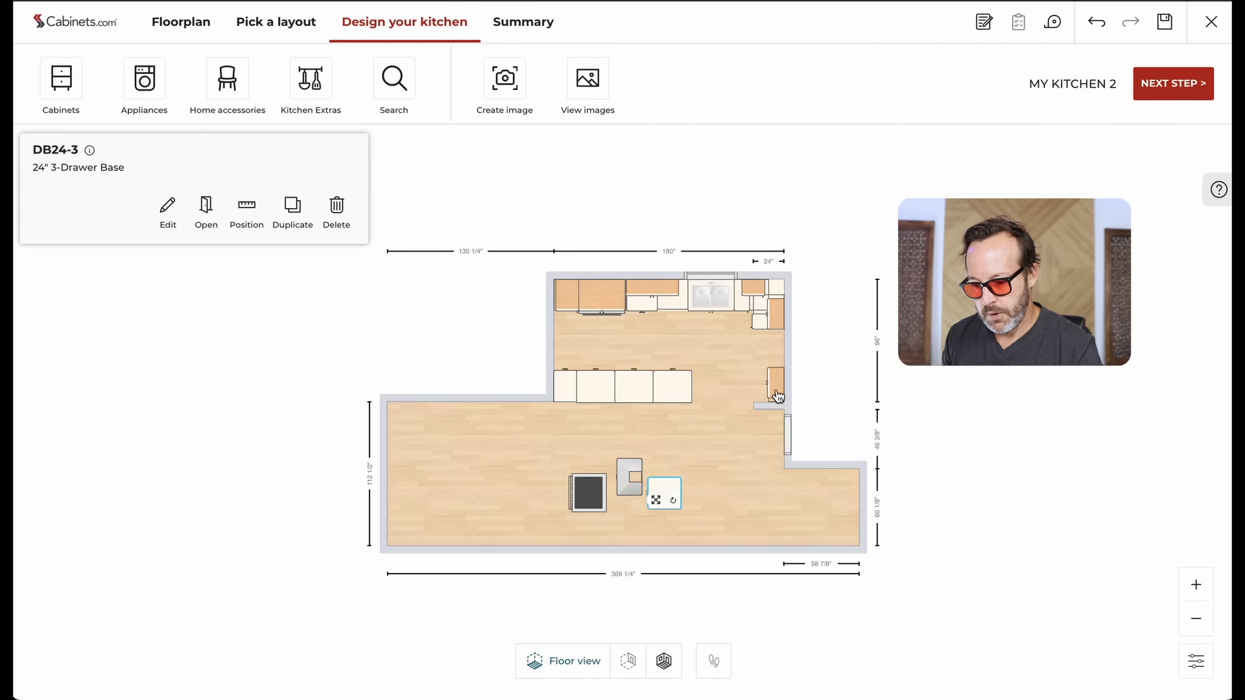
click(780, 388)
drag(781, 391, 706, 499)
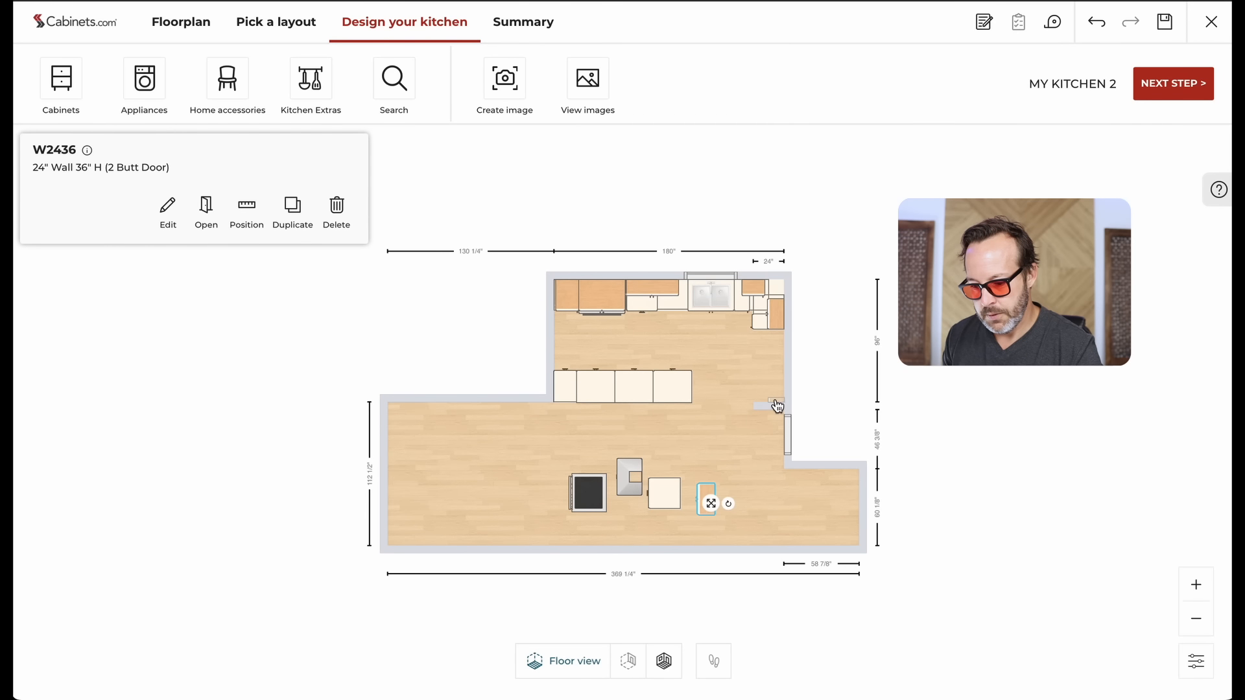
click(777, 405)
click(333, 203)
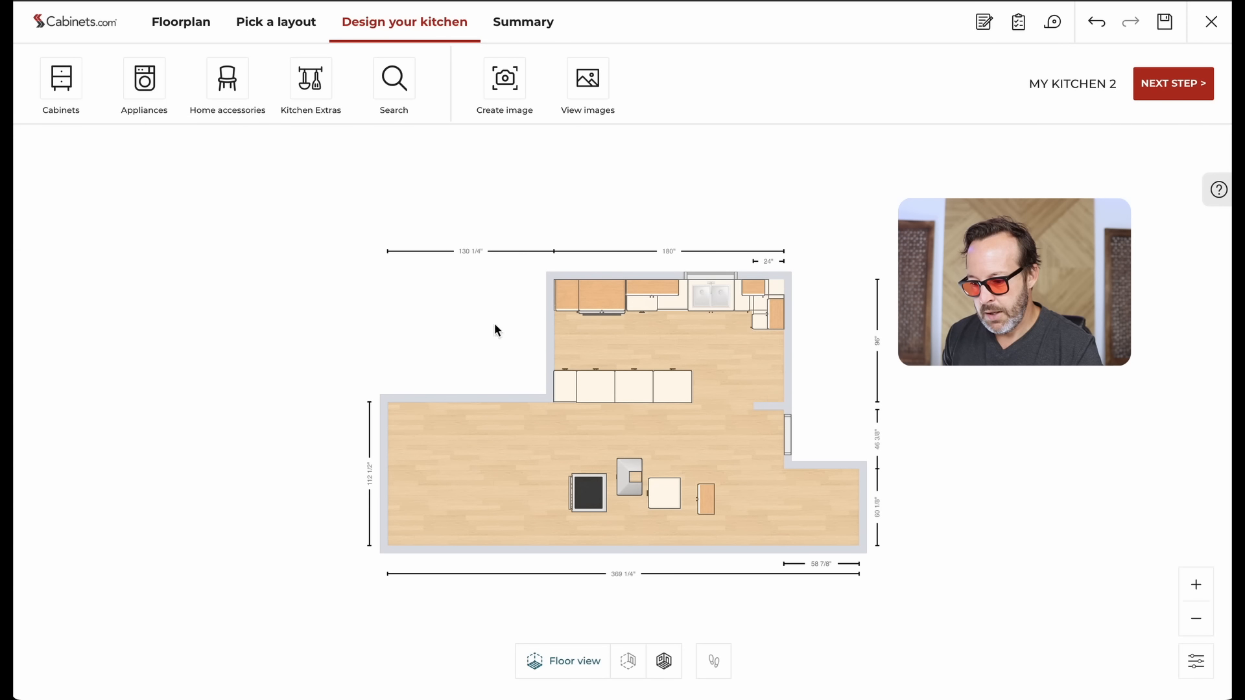
Step: Move the refrigerator and the cabinet above it to the cleared end of the side wall
click(603, 297)
drag(603, 298, 806, 389)
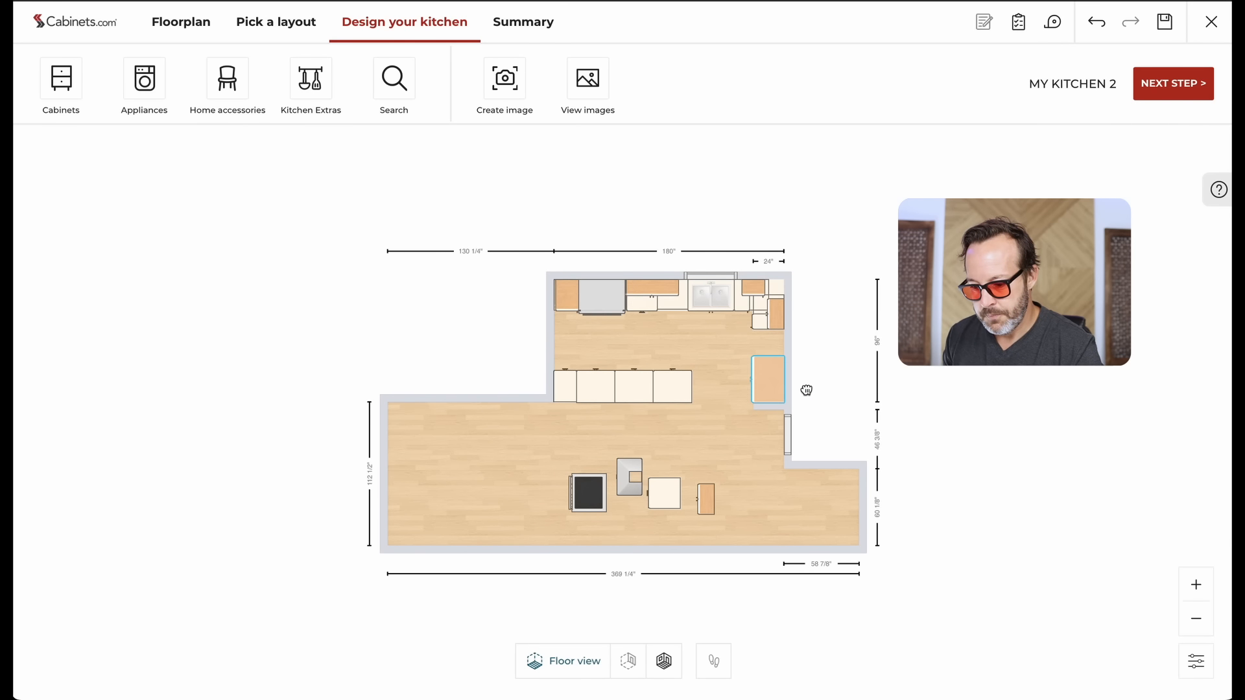
click(577, 296)
drag(602, 297, 786, 386)
Step: Place the range and its hood in the refrigerator's former spot on the window wall
drag(563, 464, 579, 259)
click(605, 442)
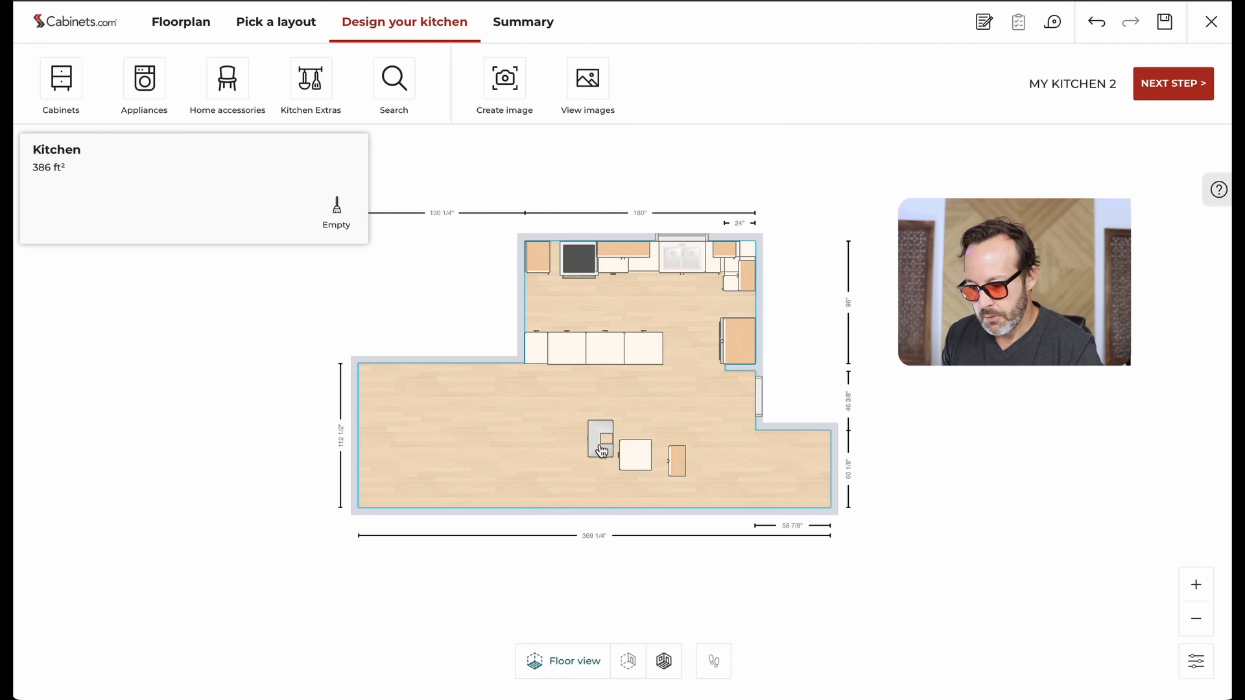
drag(602, 451, 585, 245)
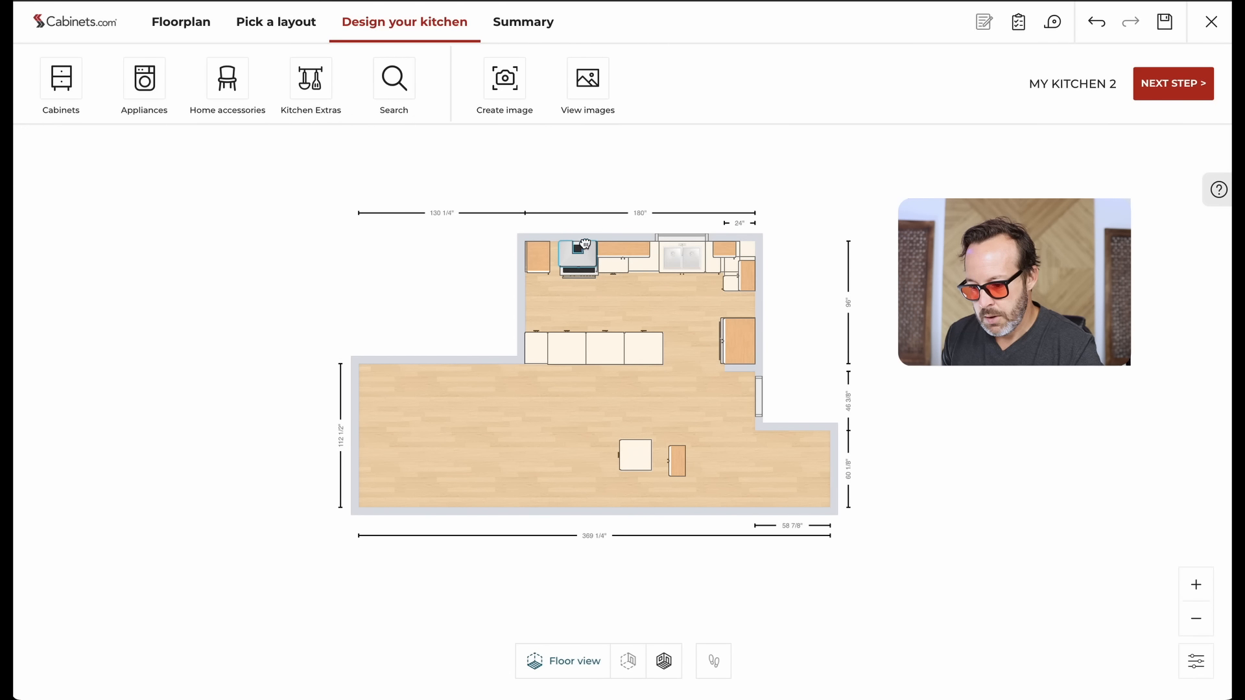
Step: Delete the DB24-3 and W2436 left on the open floor and the base cabinet next to the corner base
click(636, 458)
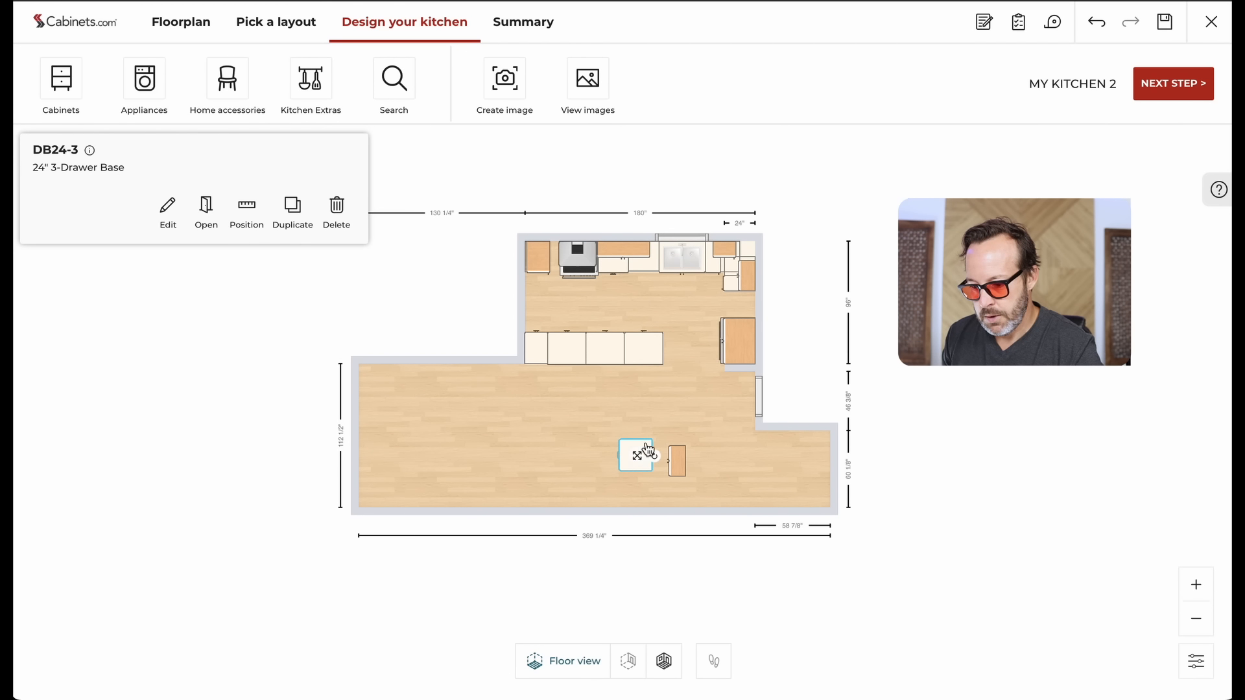
click(334, 223)
click(739, 286)
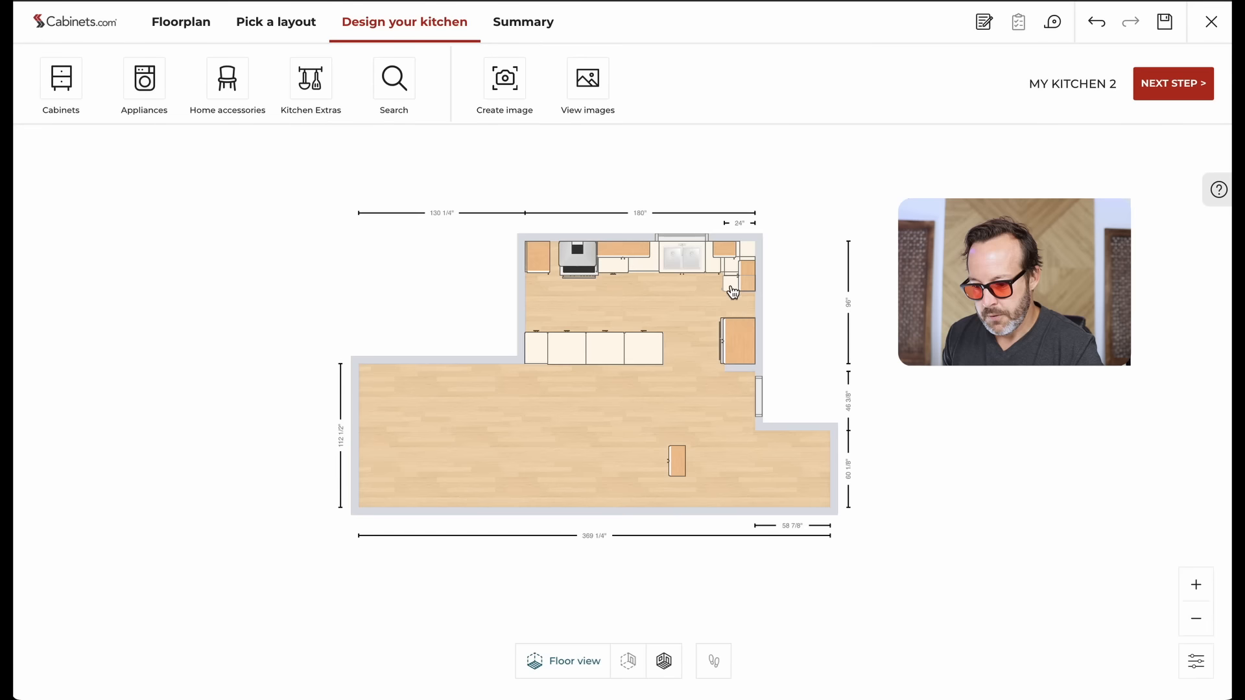
click(338, 219)
click(678, 464)
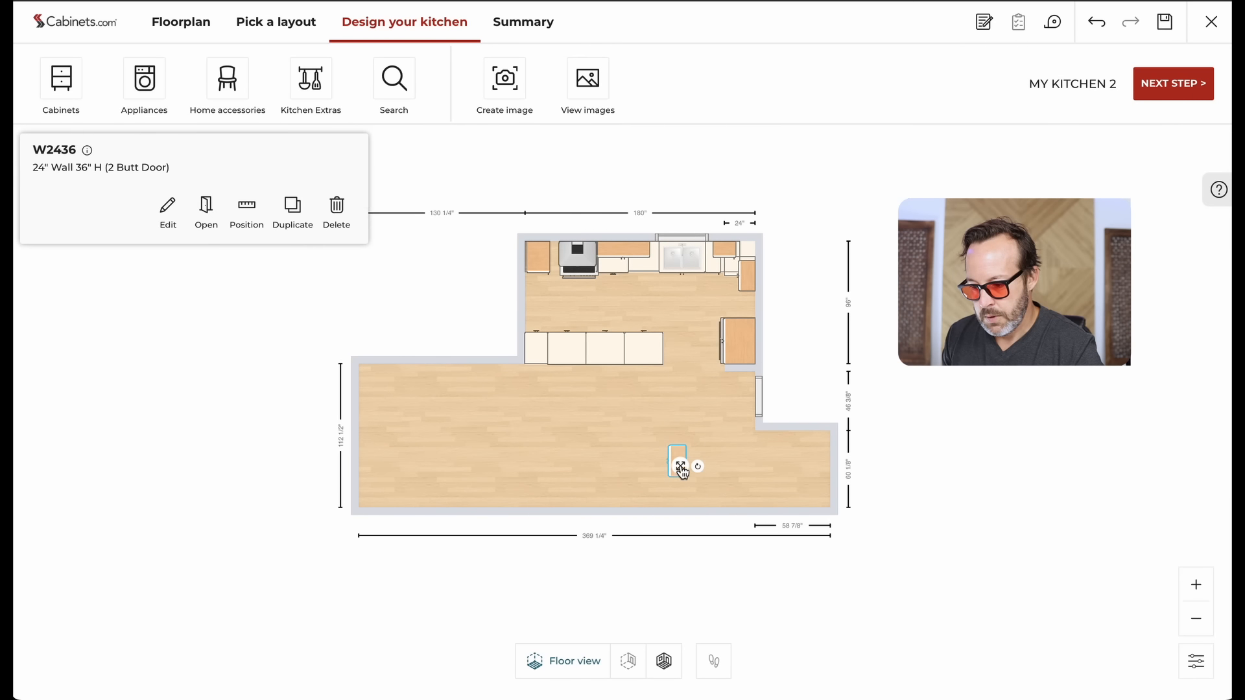
click(342, 215)
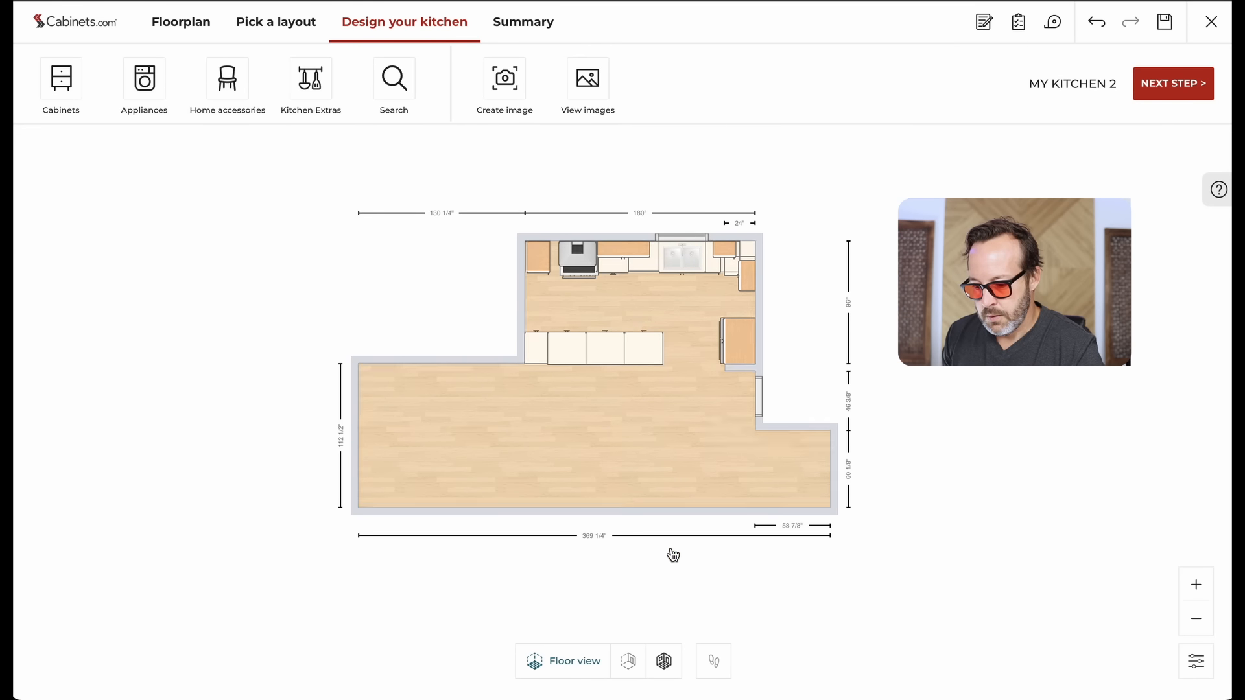
Step: In 3D, move the REP249015 refrigerator end panel from beside the range to the refrigerator's exposed side
click(664, 660)
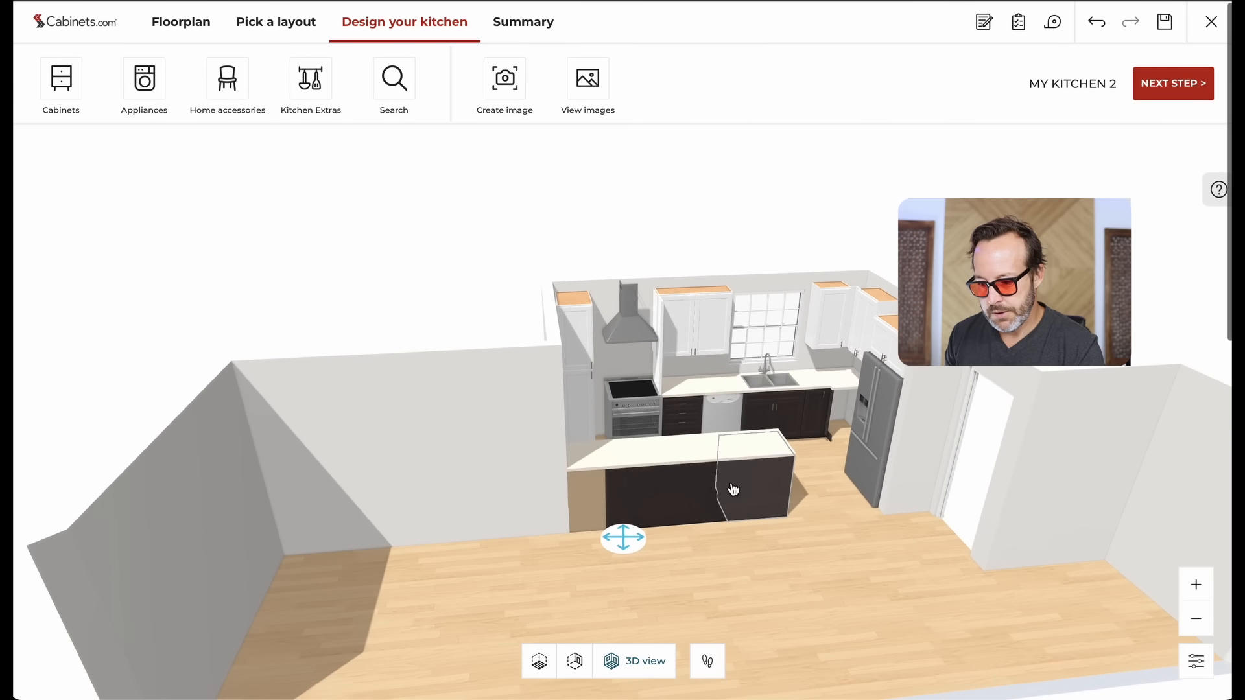
click(661, 375)
drag(660, 373, 573, 399)
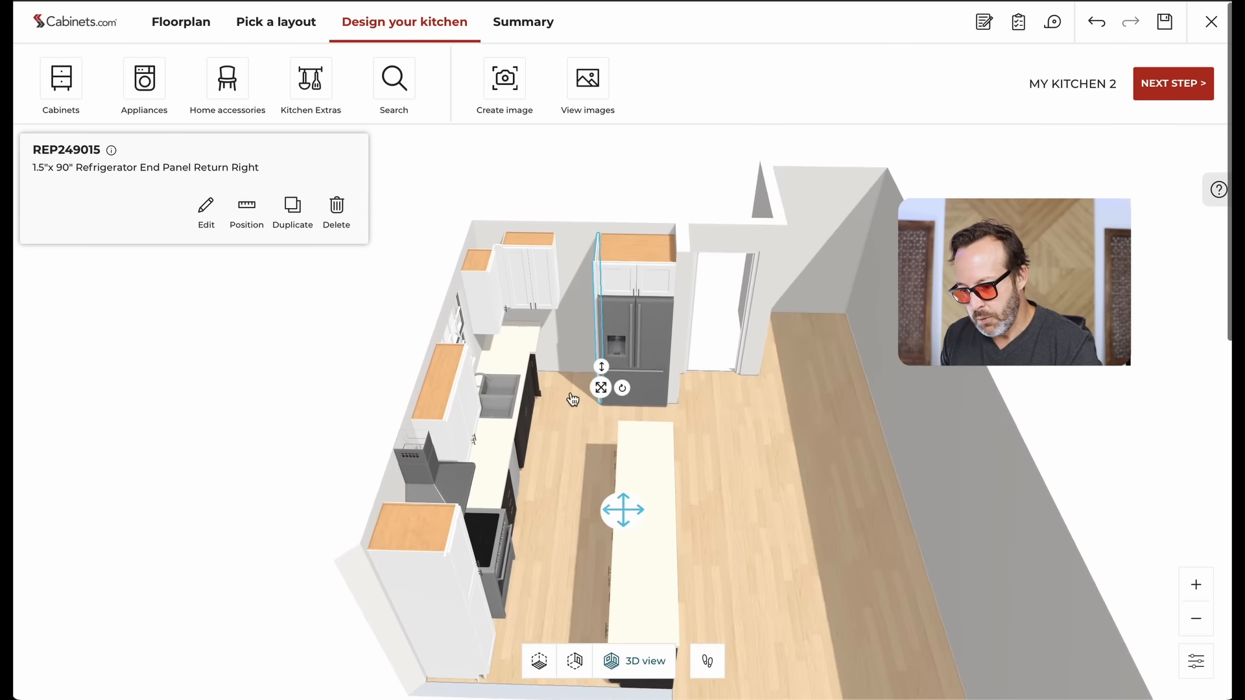
Step: Measure the gap between the corner base unit and the refrigerator end panel
click(518, 389)
click(246, 208)
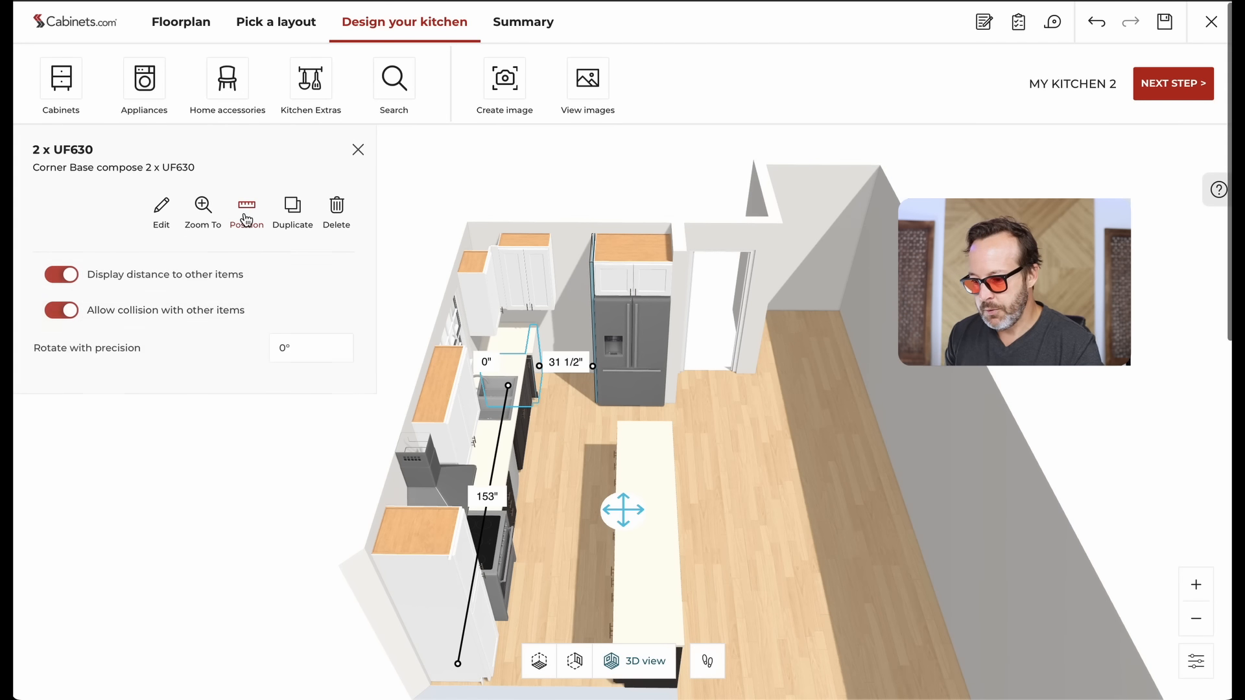
click(358, 150)
Step: Filter the drawer bases to 30" width and place a DB30-2_SDT between the corner base and the refrigerator panel
click(56, 94)
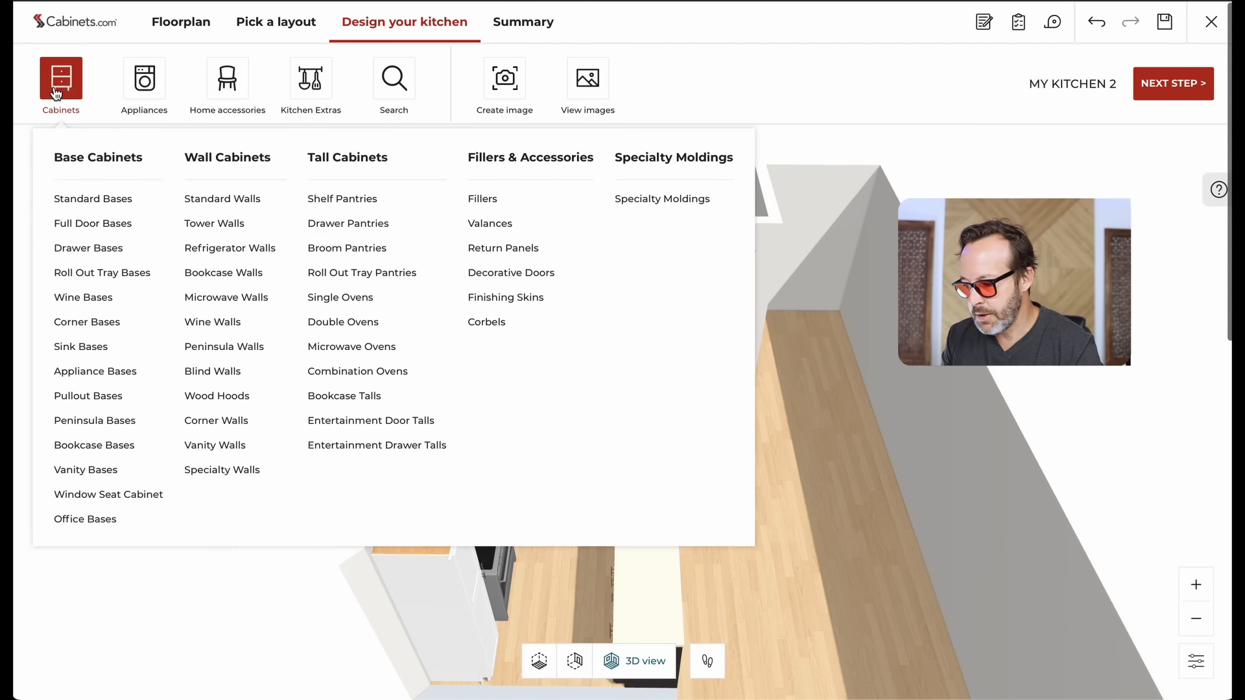
click(70, 251)
click(288, 248)
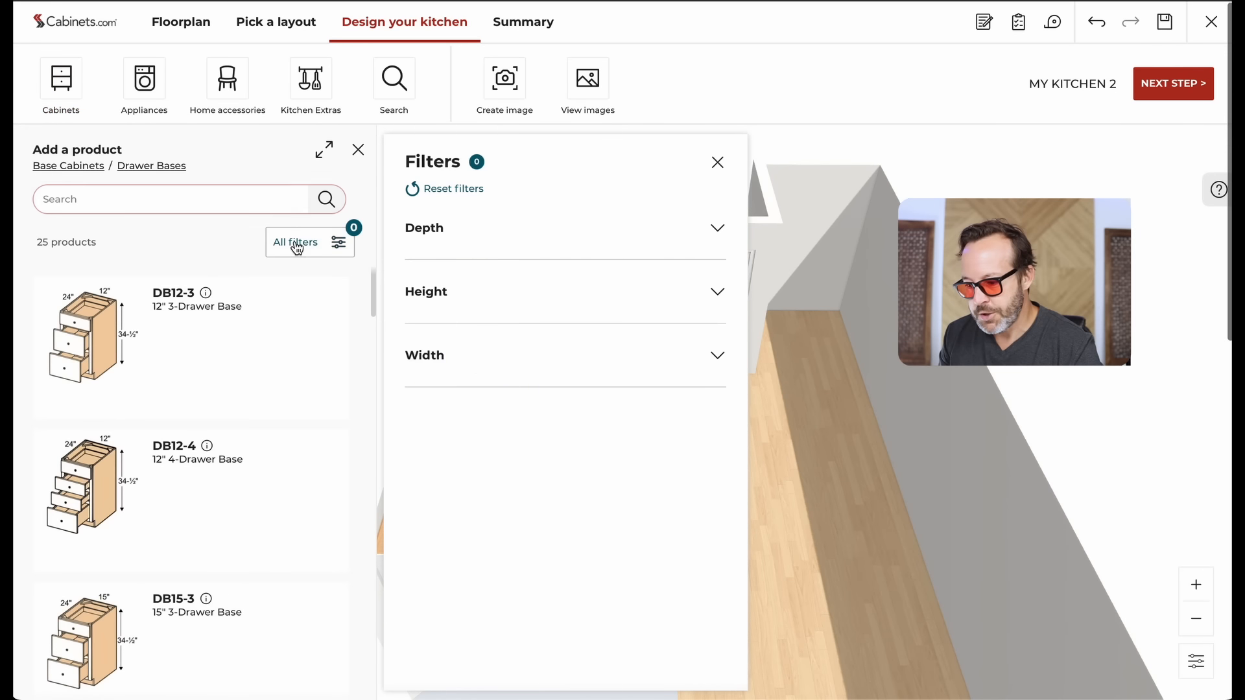
click(452, 366)
click(412, 516)
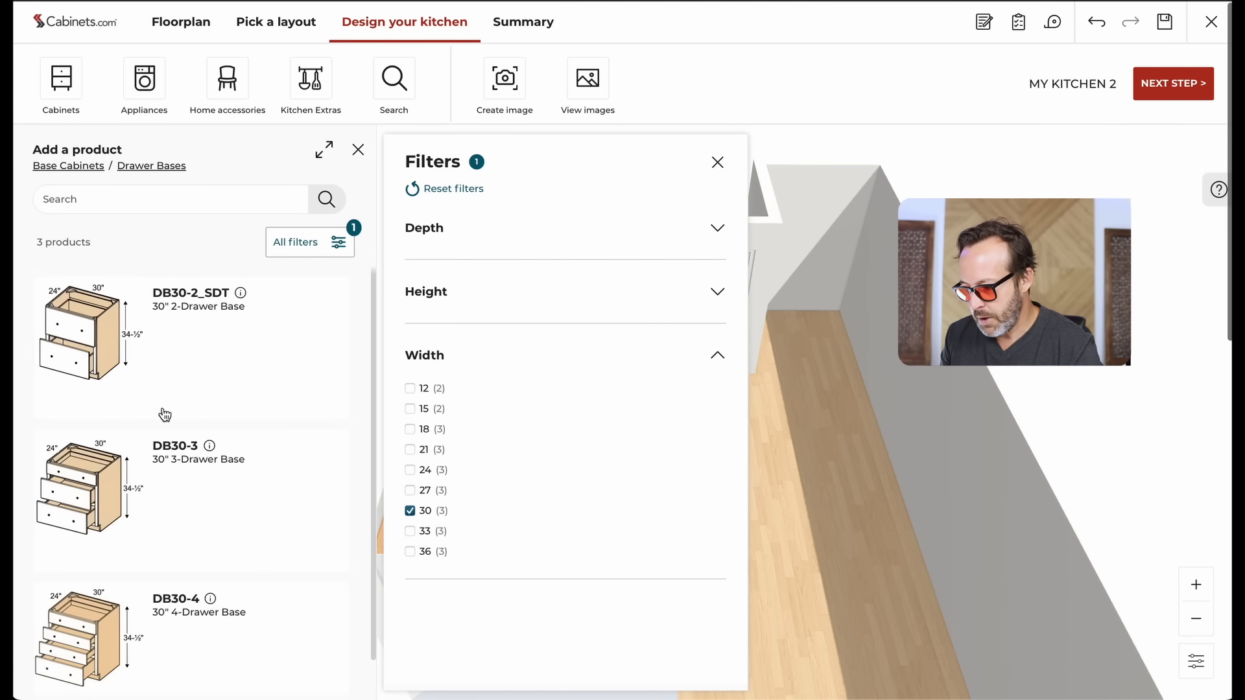
drag(105, 364, 572, 372)
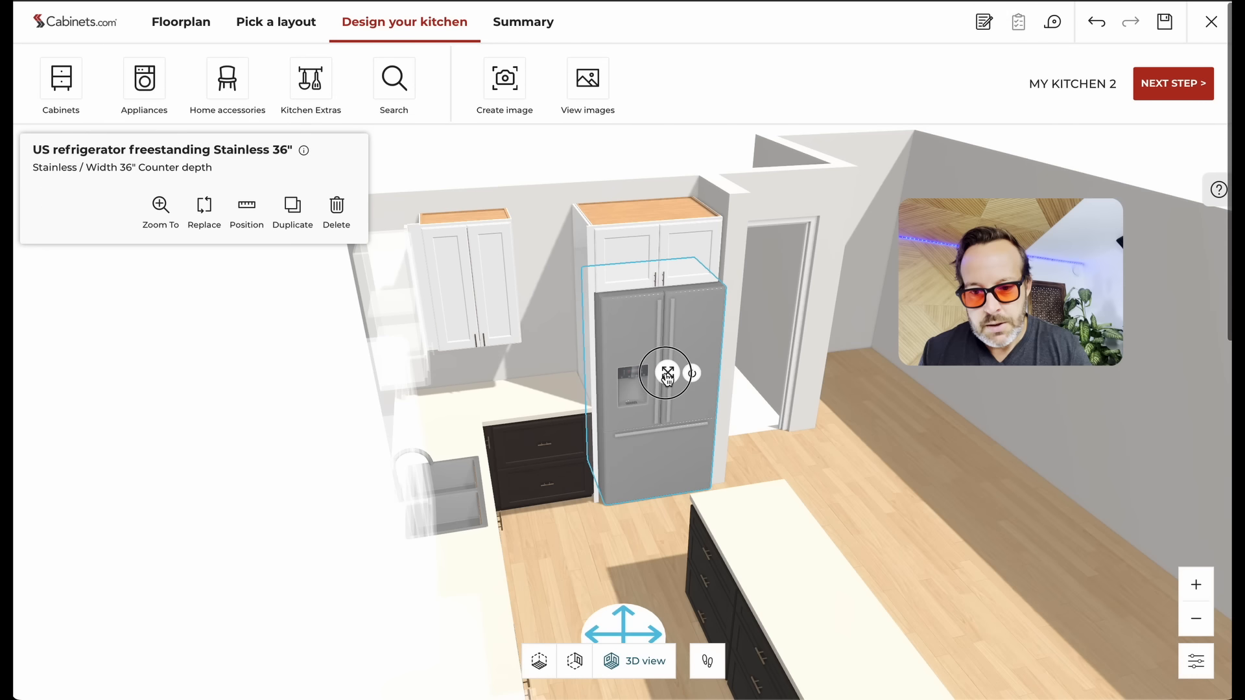
Step: Align the refrigerator within its surround and delete the wall cabinet between it and the corner
drag(663, 374, 663, 374)
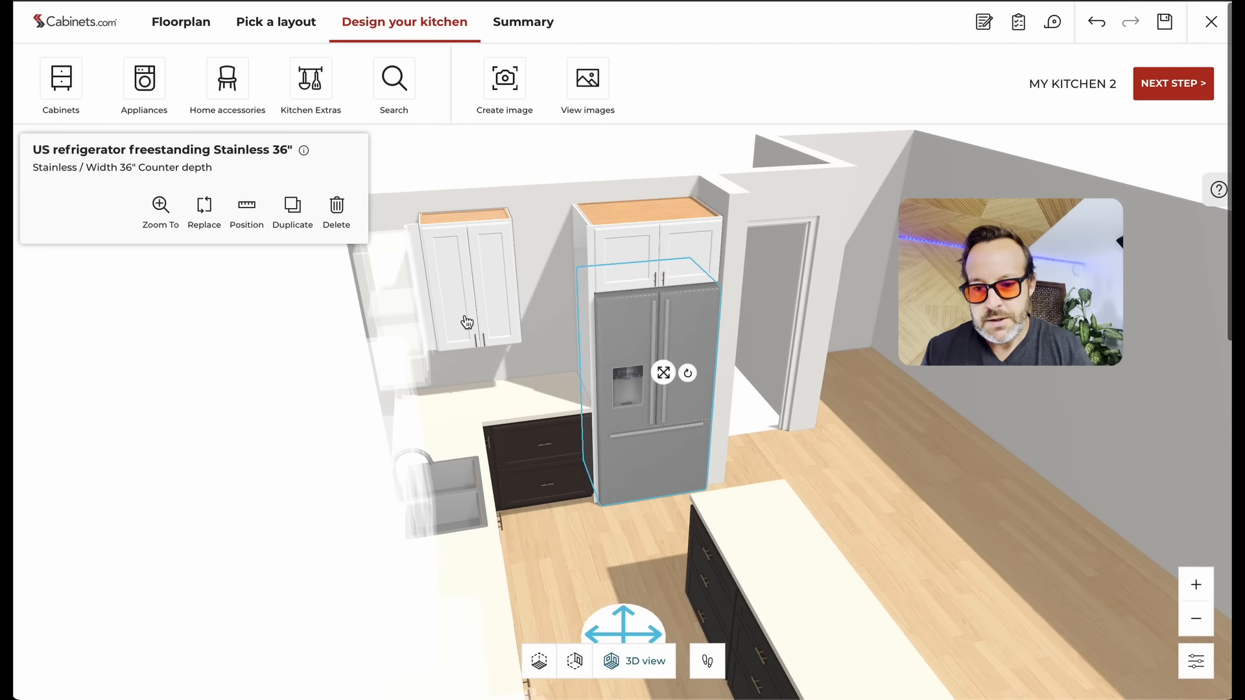
click(472, 310)
click(338, 214)
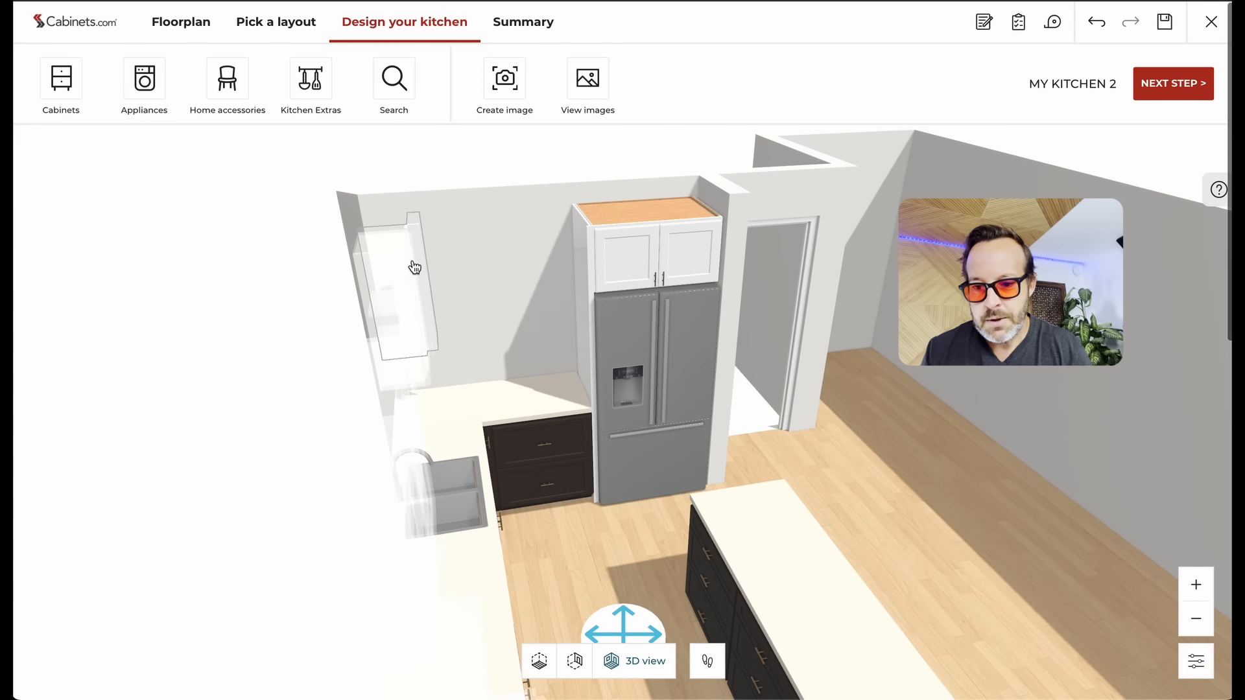
Step: Measure the gap between the corner wall unit and the refrigerator end panel
click(422, 288)
click(249, 213)
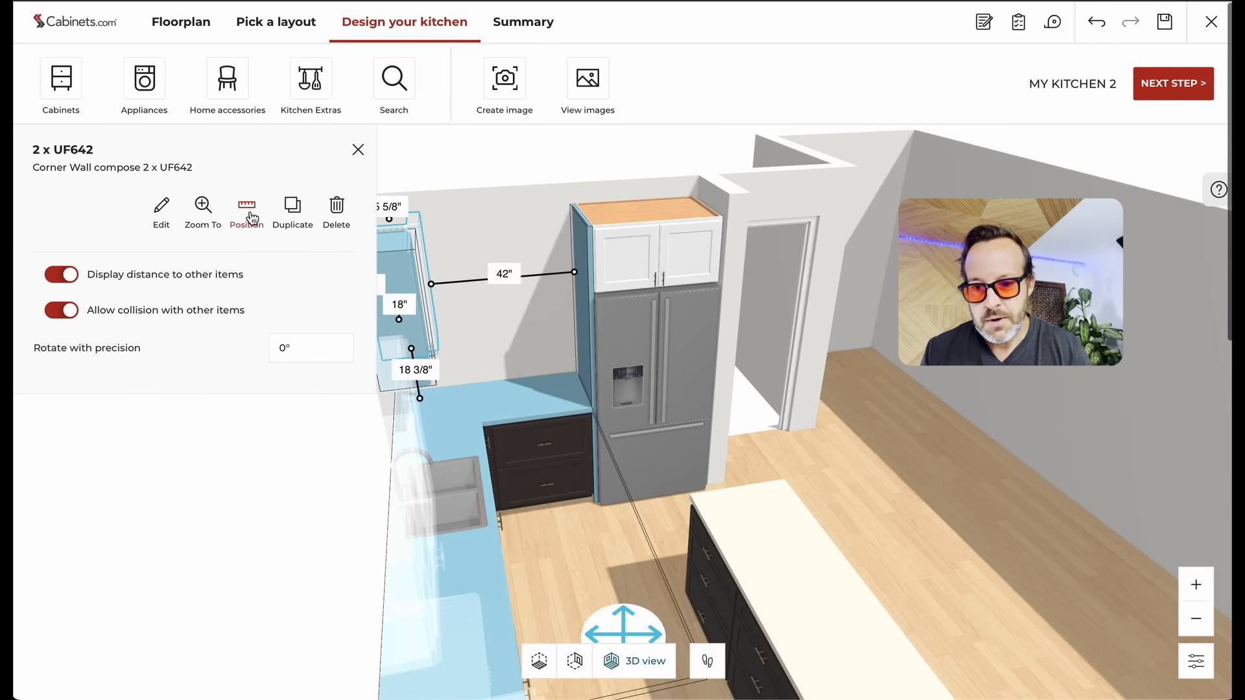
click(356, 151)
Step: Filter the standard wall cabinets to 42" width and 36.125" height and place a W4236 between the corner wall unit and the refrigerator end panel
click(65, 94)
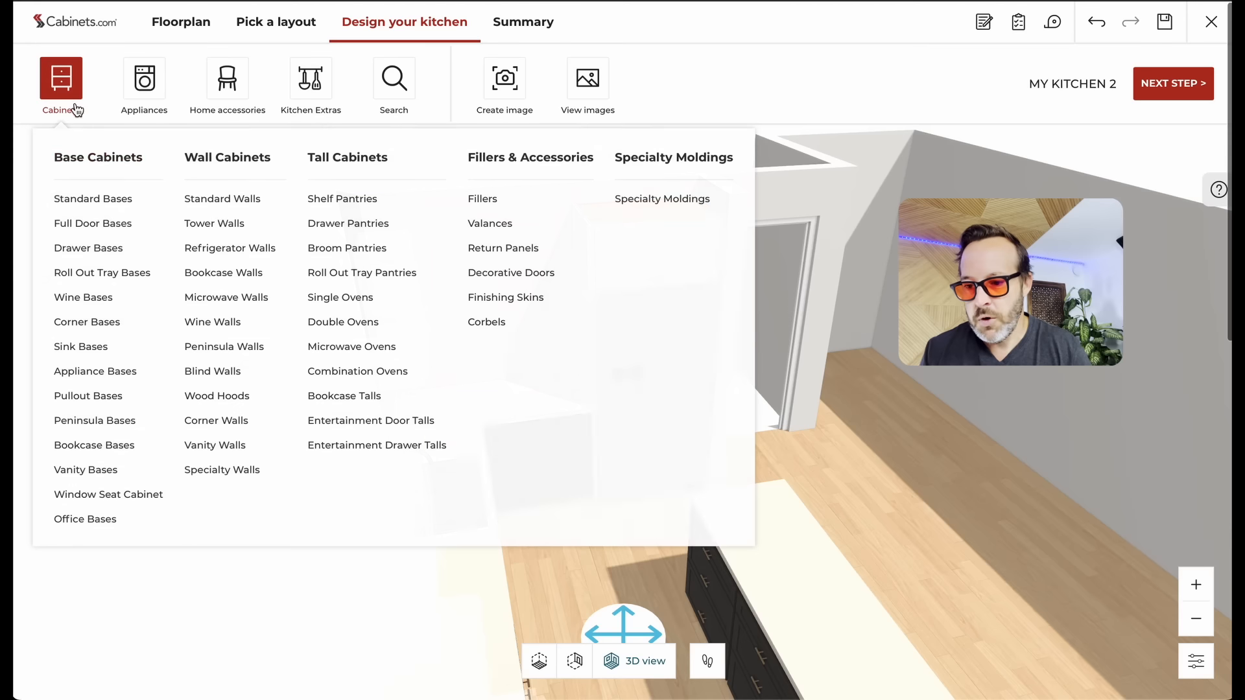
click(219, 203)
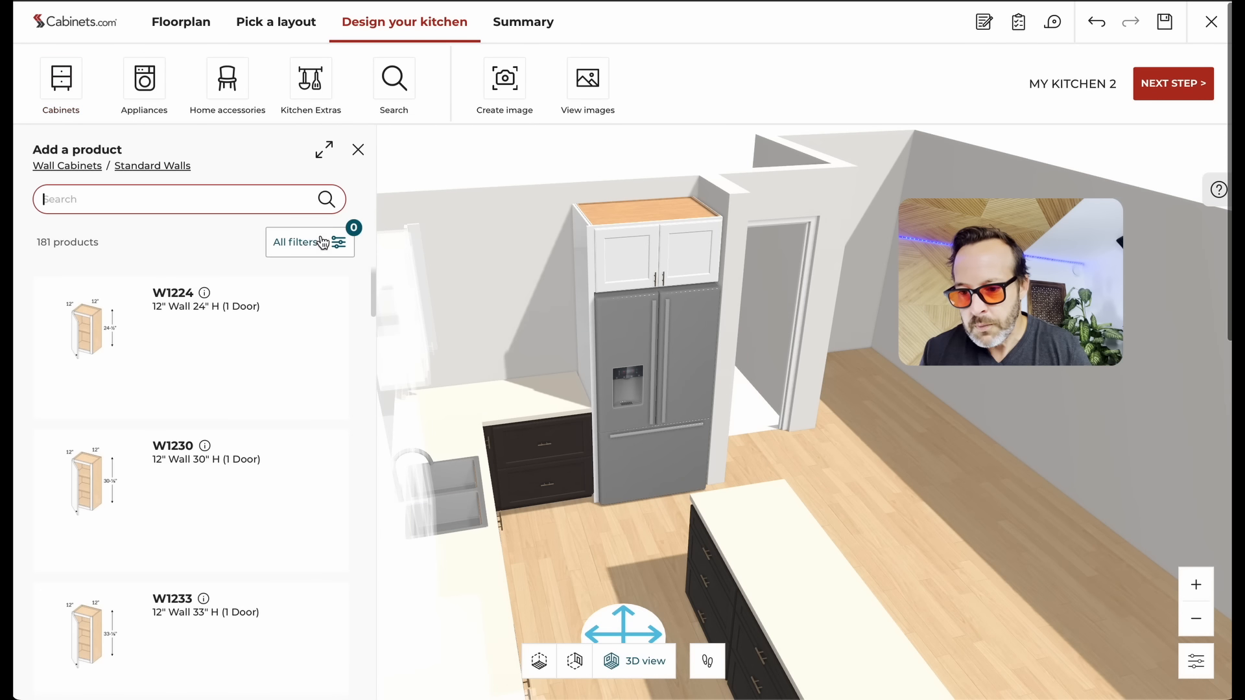
click(328, 242)
click(436, 368)
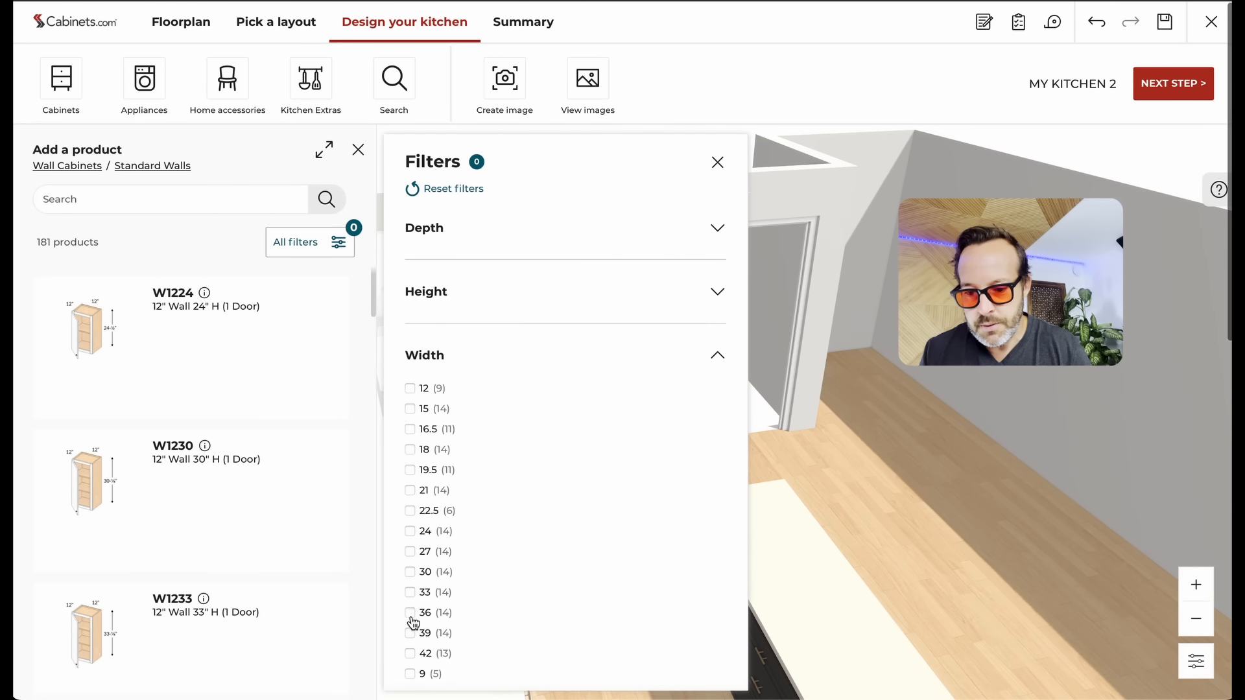
click(409, 654)
click(447, 314)
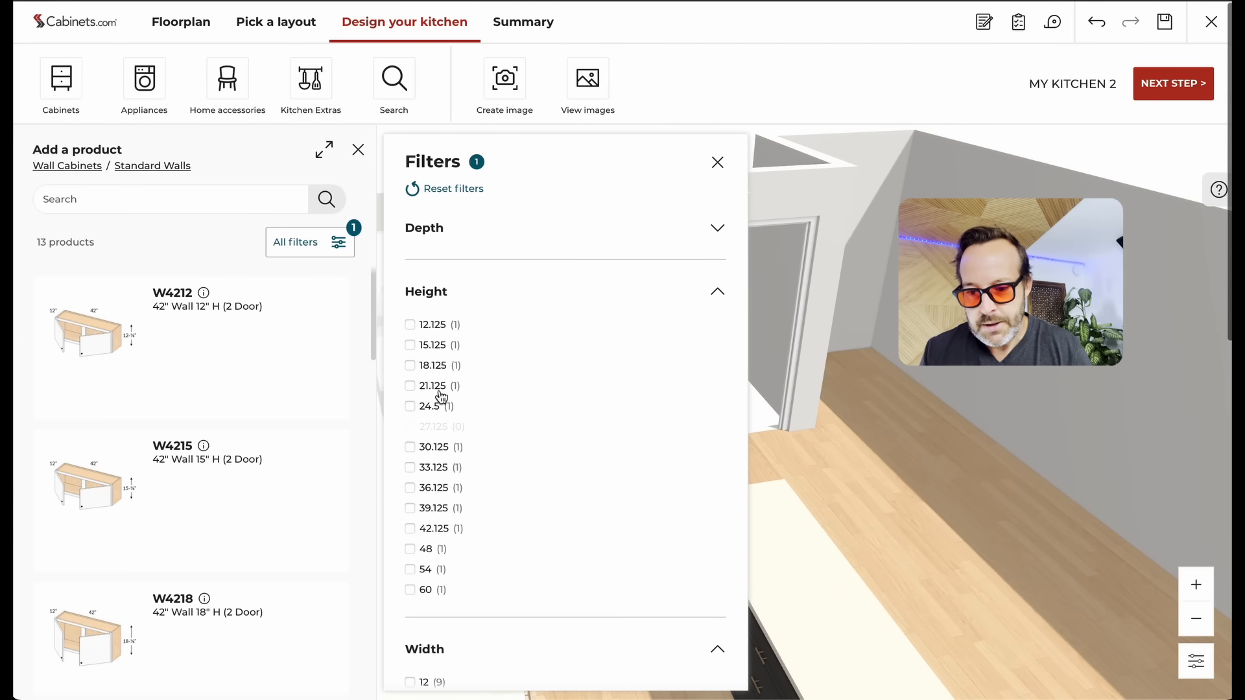
click(409, 487)
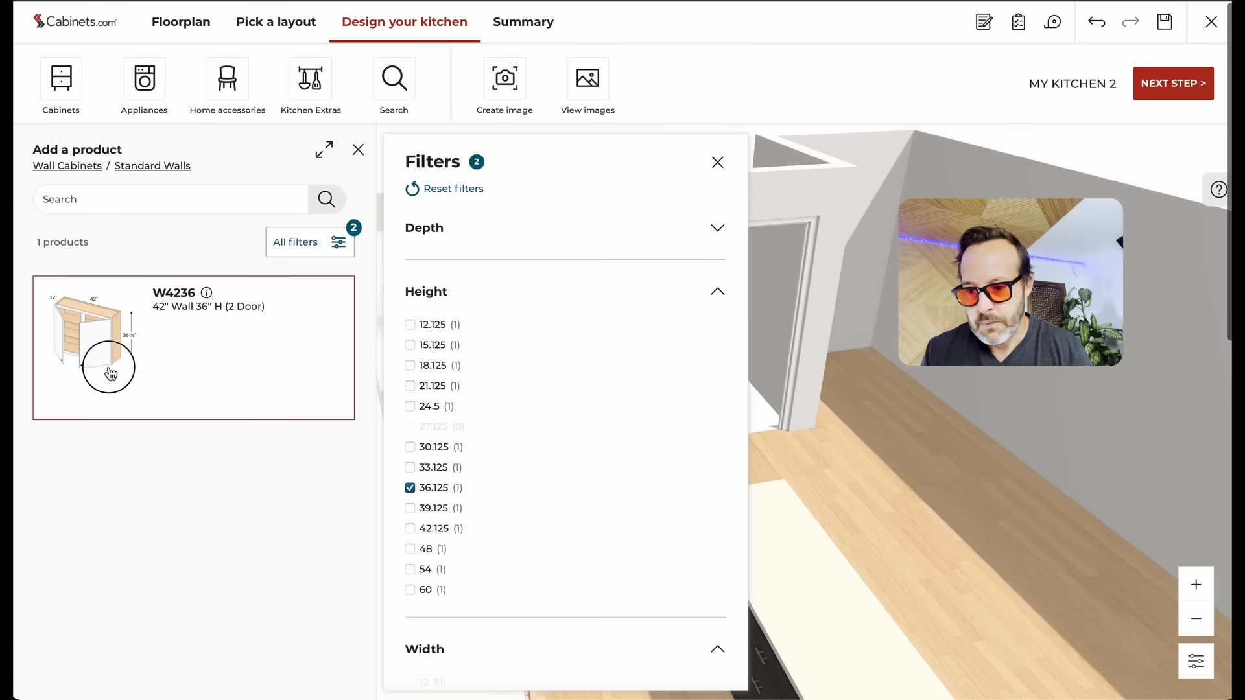
drag(105, 361, 552, 305)
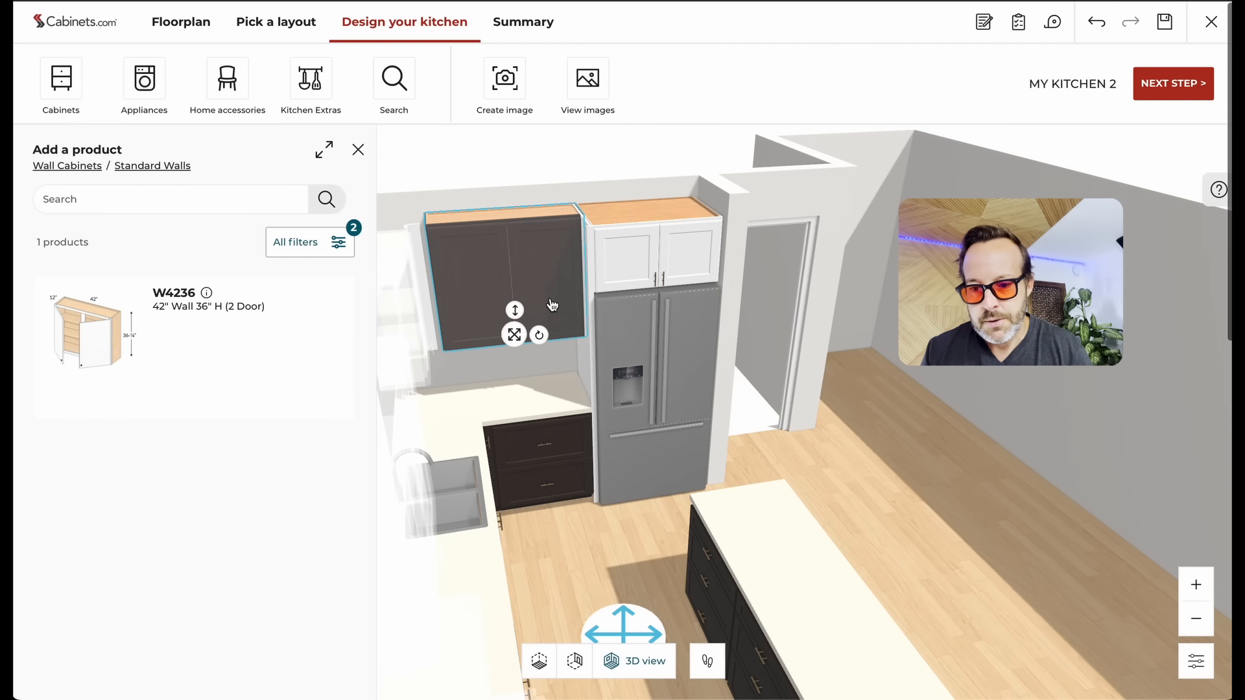
click(357, 150)
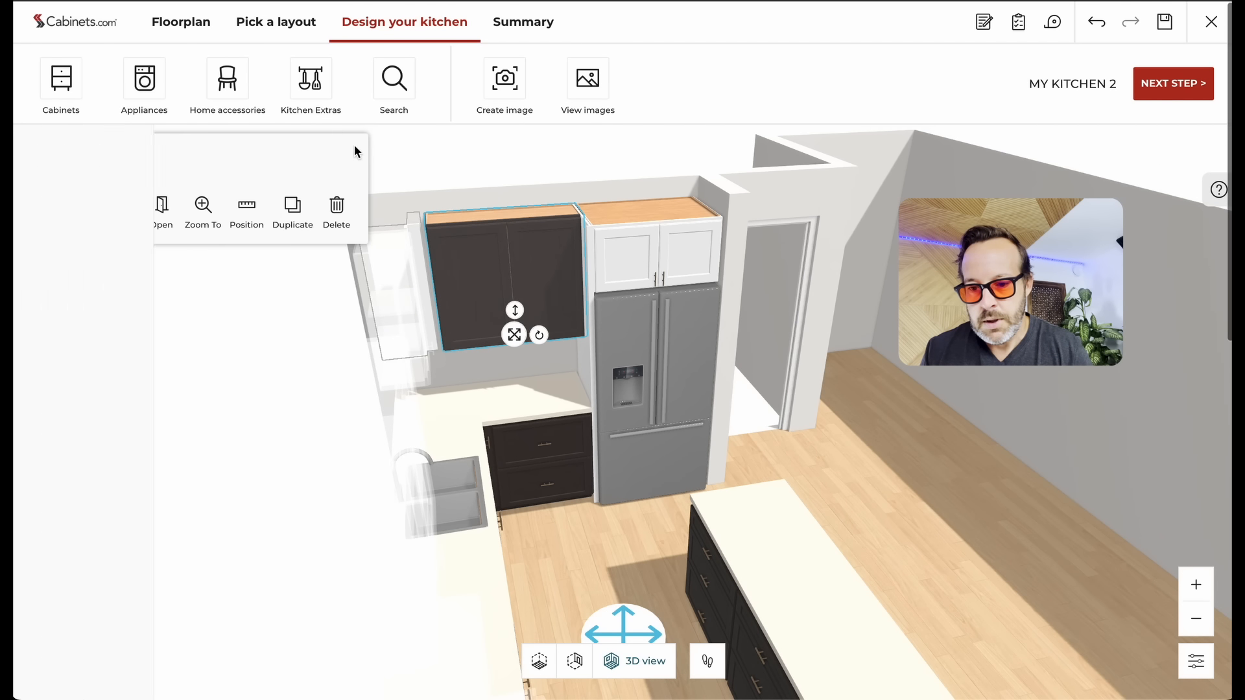
Step: Replace the style of the W4236 wall cabinet beside the refrigerator with Baldwin Maple Alabaster
click(124, 211)
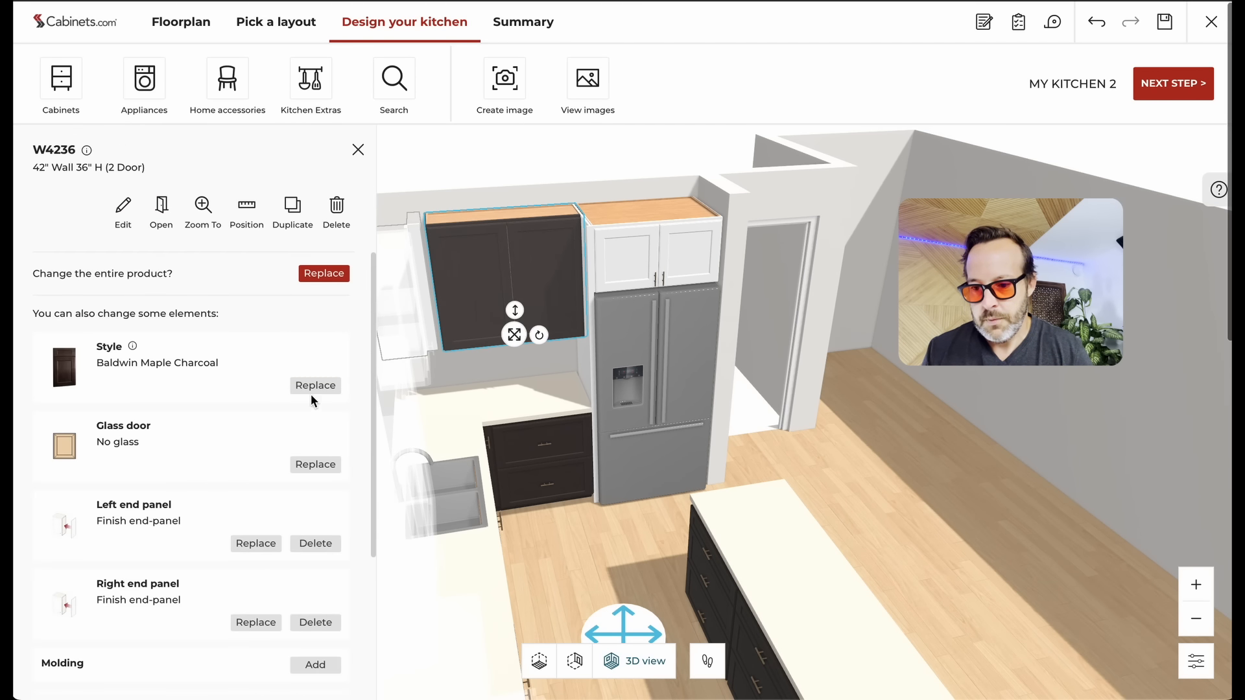
click(315, 387)
click(162, 511)
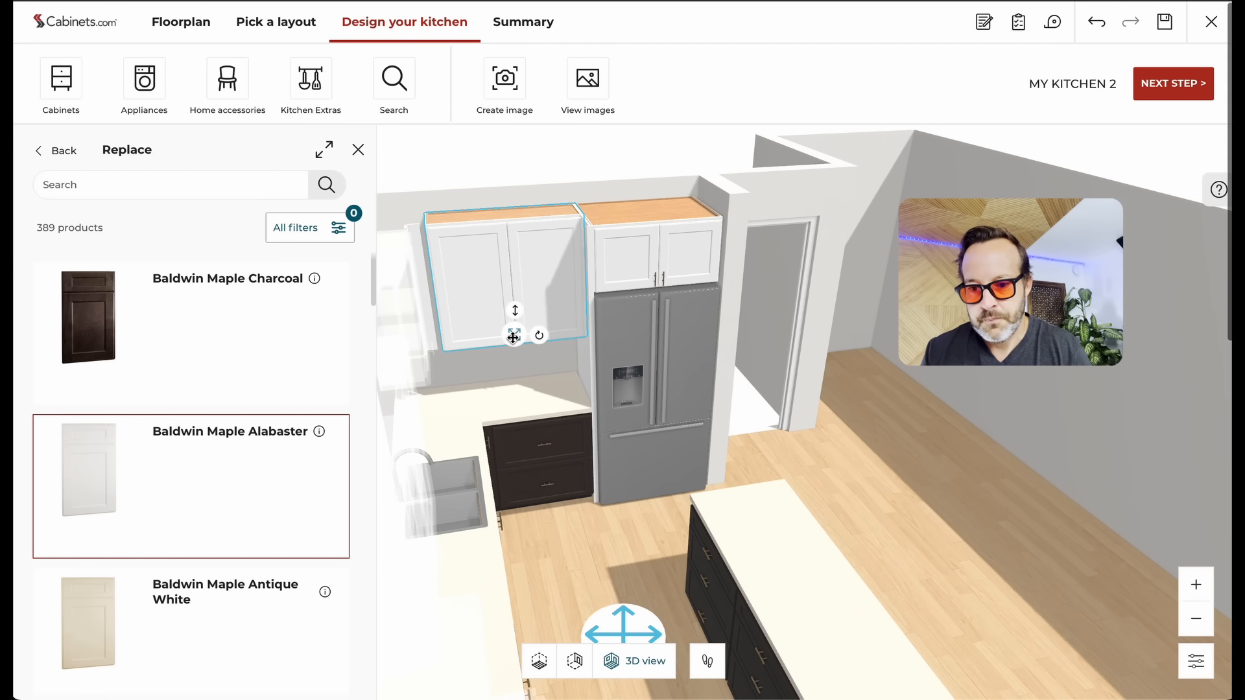
drag(744, 458, 649, 464)
scroll(649, 464, down, 3)
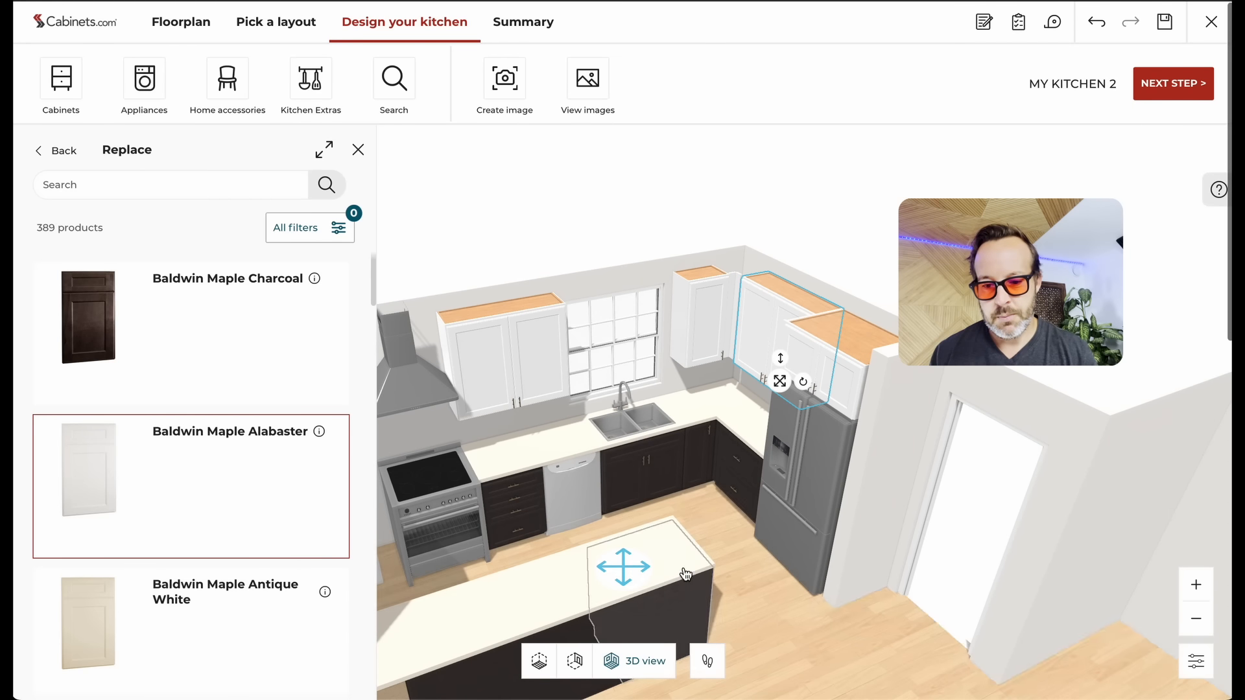
scroll(717, 519, down, 2)
drag(738, 569, 675, 586)
click(358, 150)
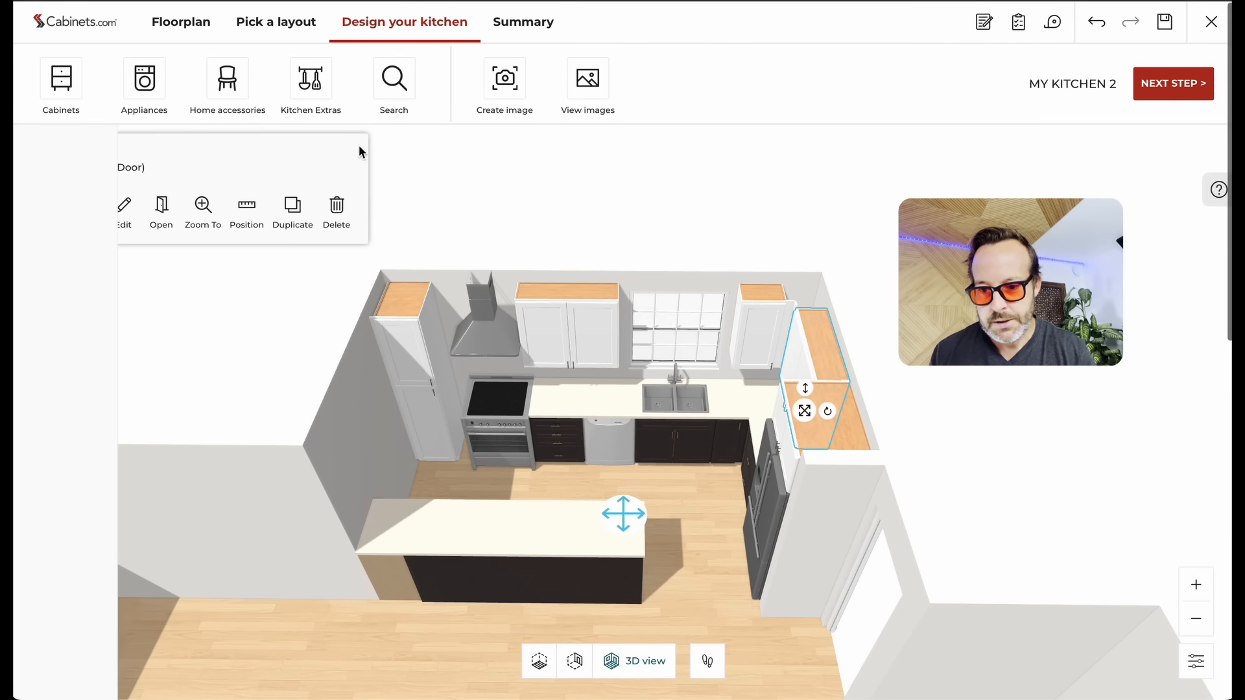
Step: Delete the 24" four-drawer base beside the range and the two-door wall cabinet above it
click(439, 409)
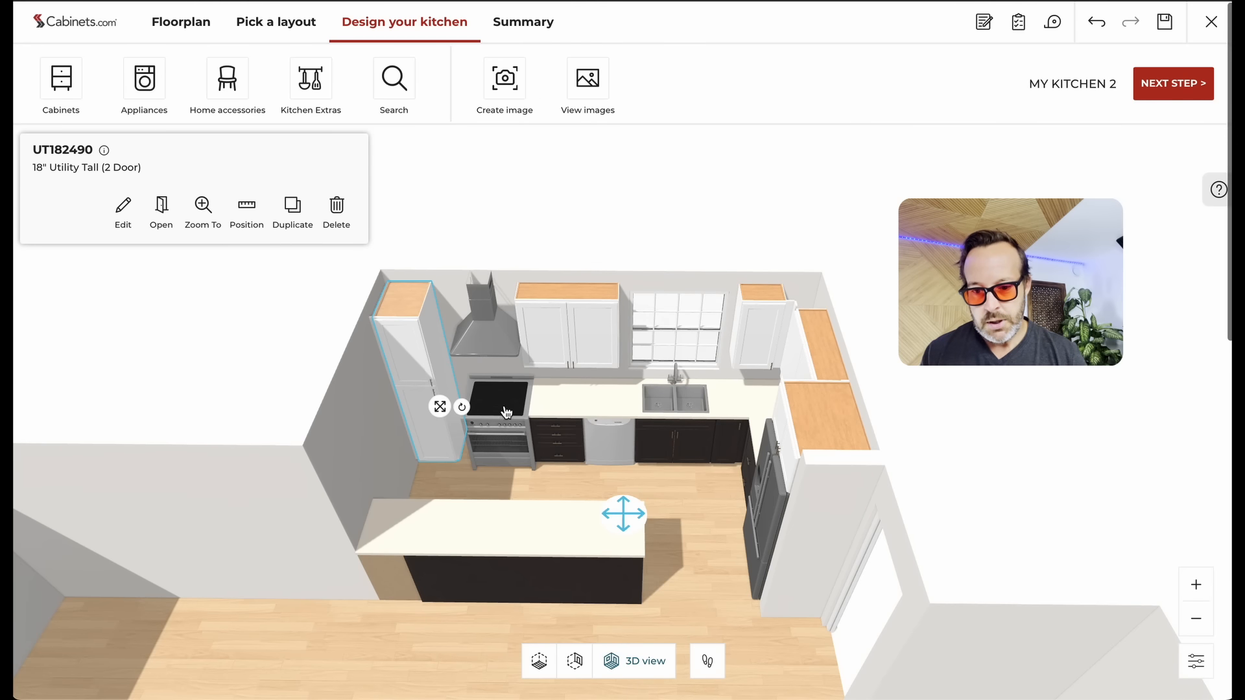
click(557, 439)
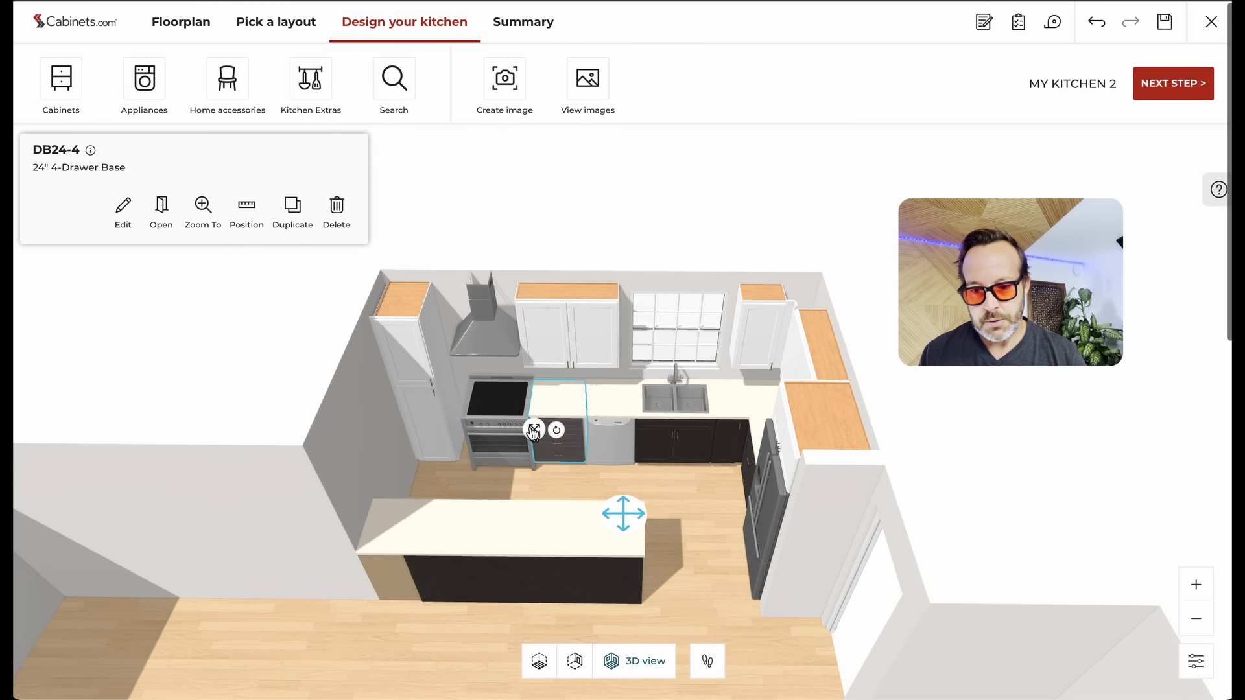
click(336, 206)
click(564, 344)
click(336, 205)
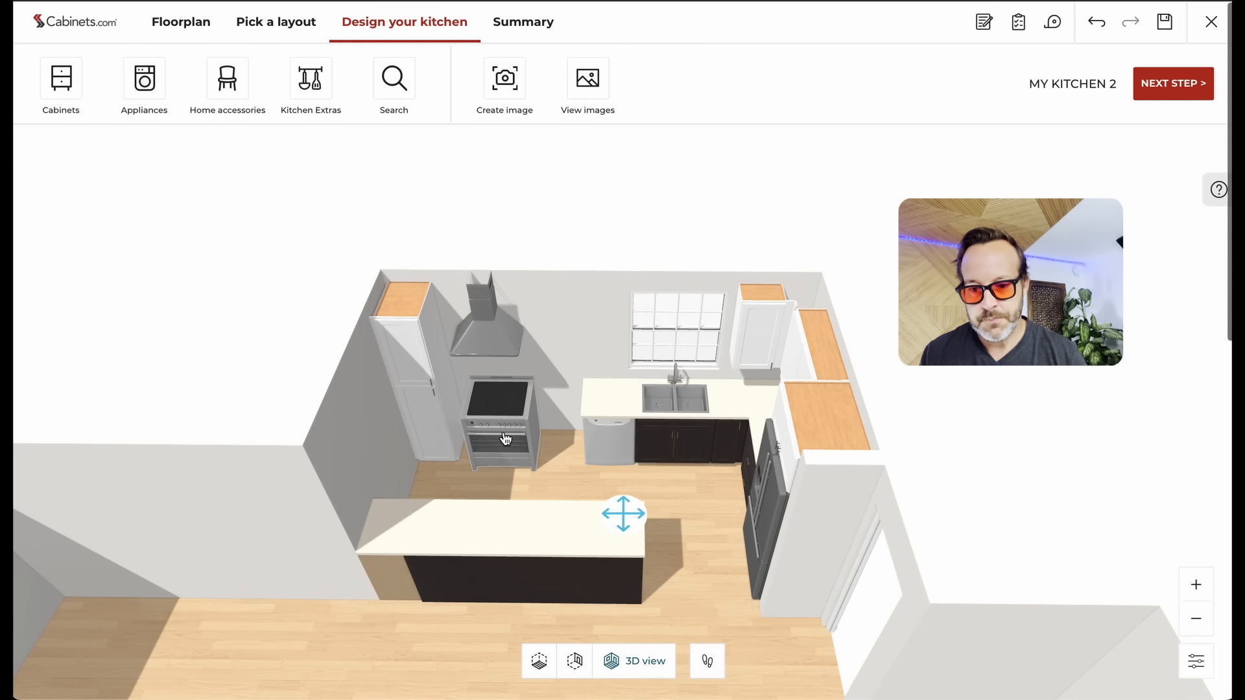
Step: Move the range away from the tall utility cabinet and shift the wall hood to line up above it
click(505, 439)
drag(505, 432, 523, 432)
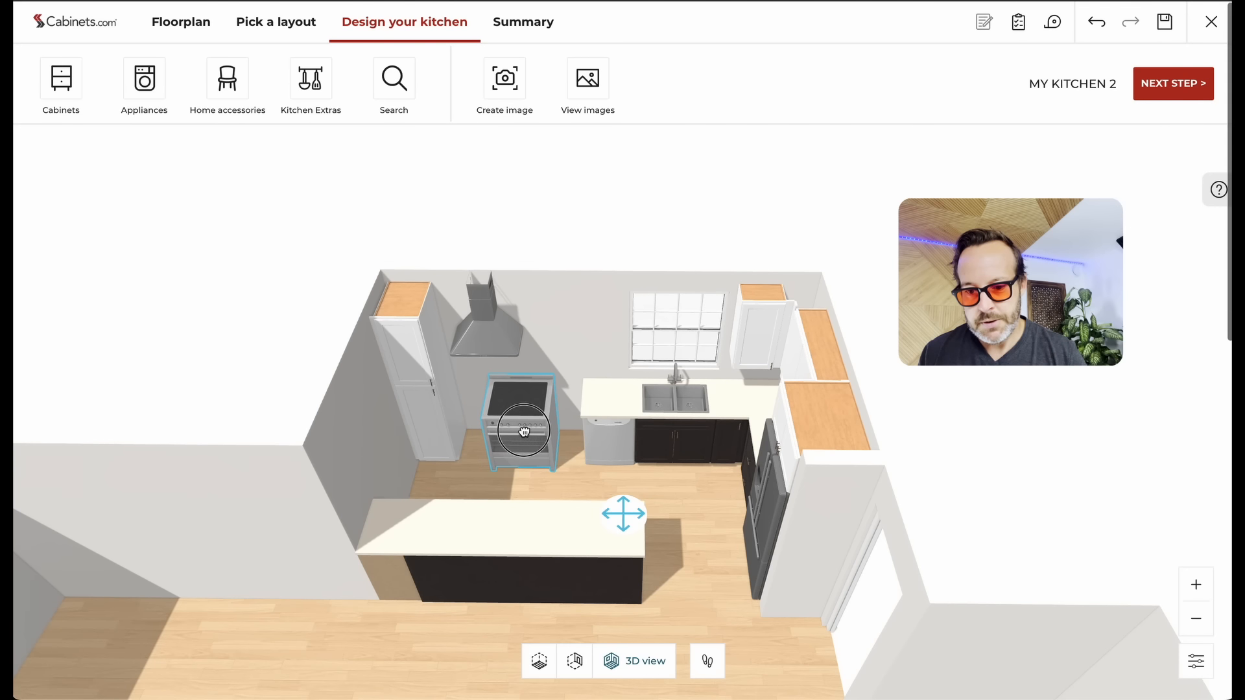
click(496, 355)
drag(511, 356, 541, 355)
Step: Measure the gaps from the range to the tall utility cabinet and to the dishwasher
drag(526, 504, 539, 516)
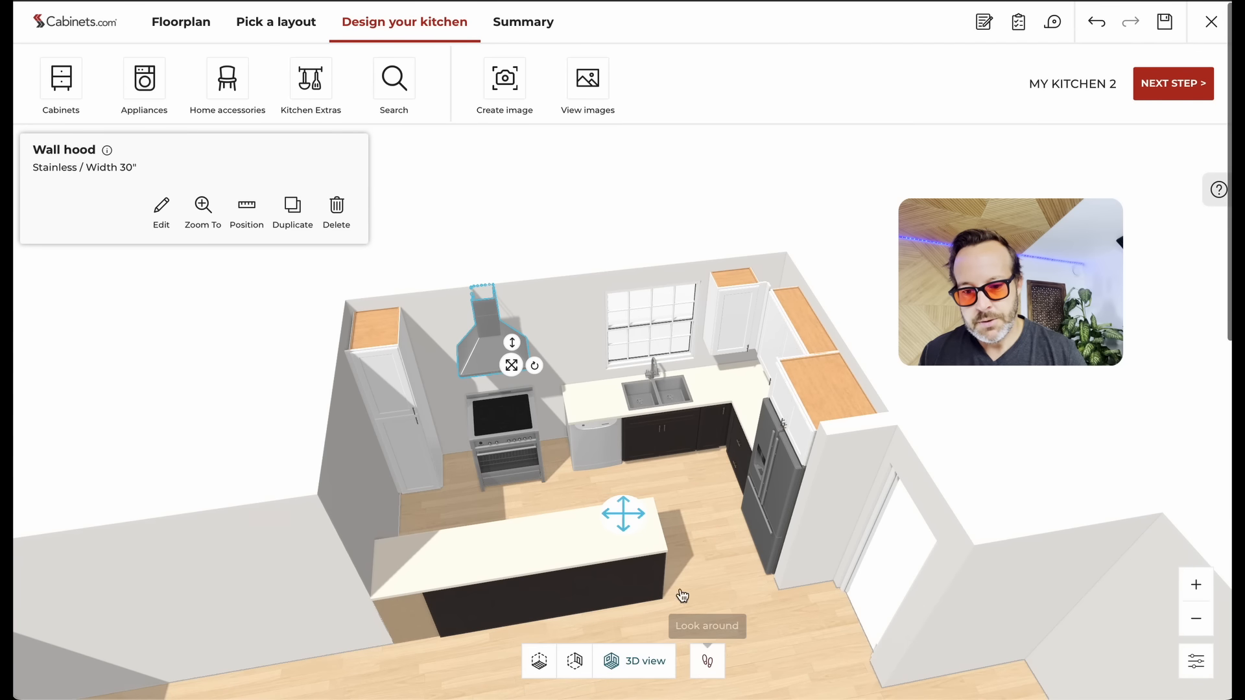
drag(537, 541, 623, 512)
click(589, 398)
click(244, 220)
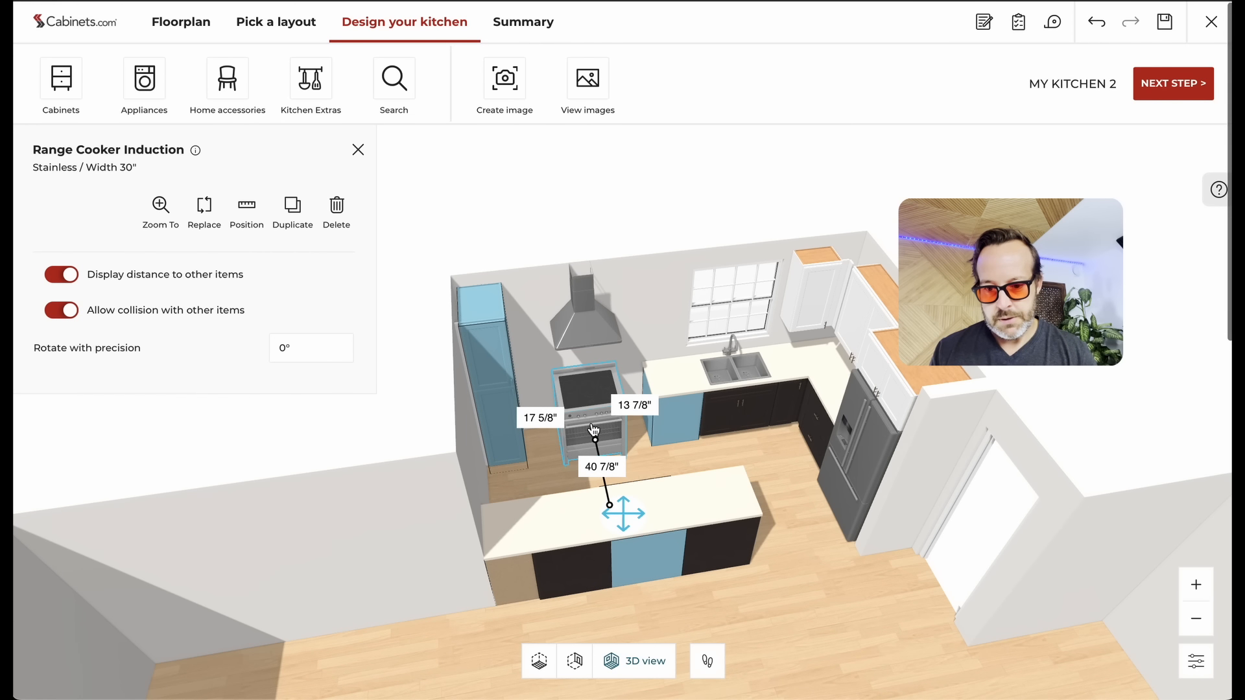
click(358, 150)
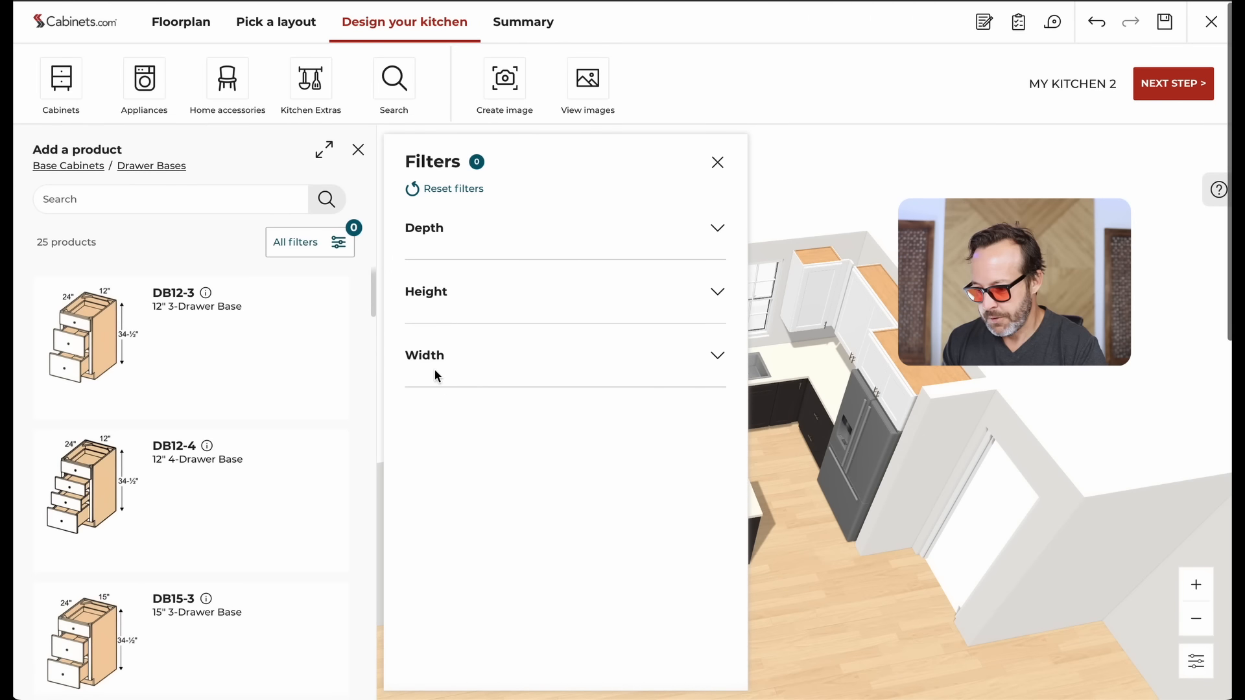
Step: Filter the drawer bases to 18" width and place a DB18-3 between the tall utility cabinet and the range
click(435, 370)
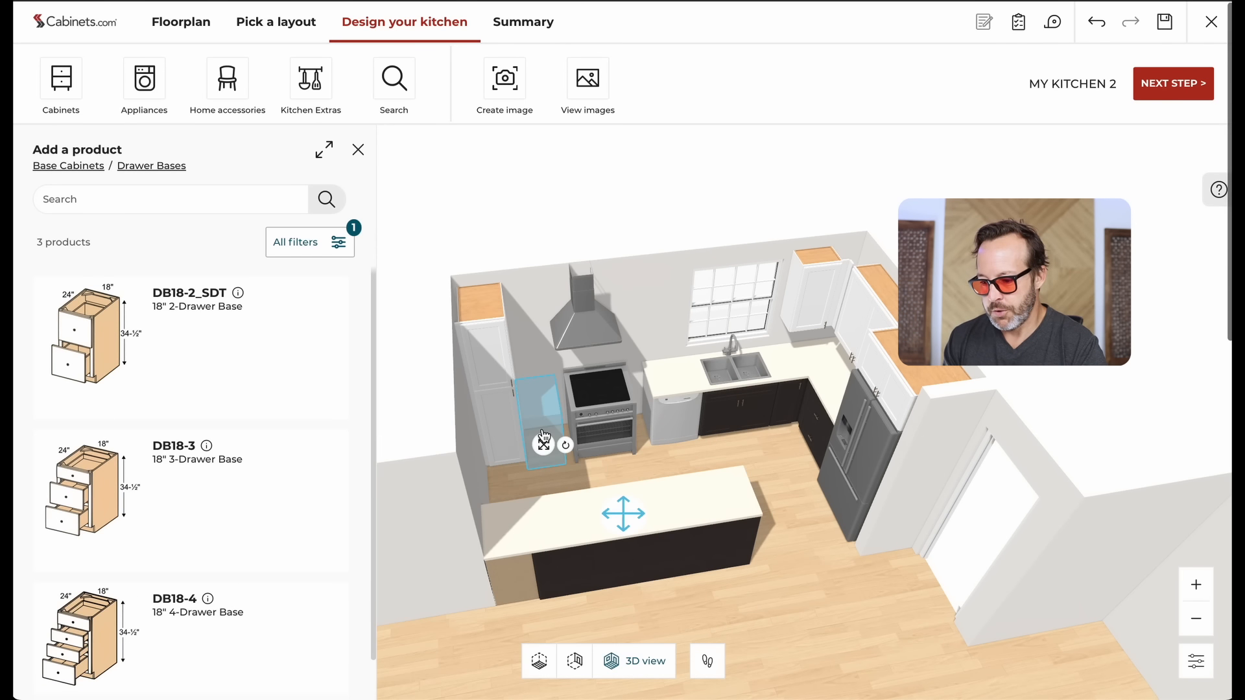
click(543, 443)
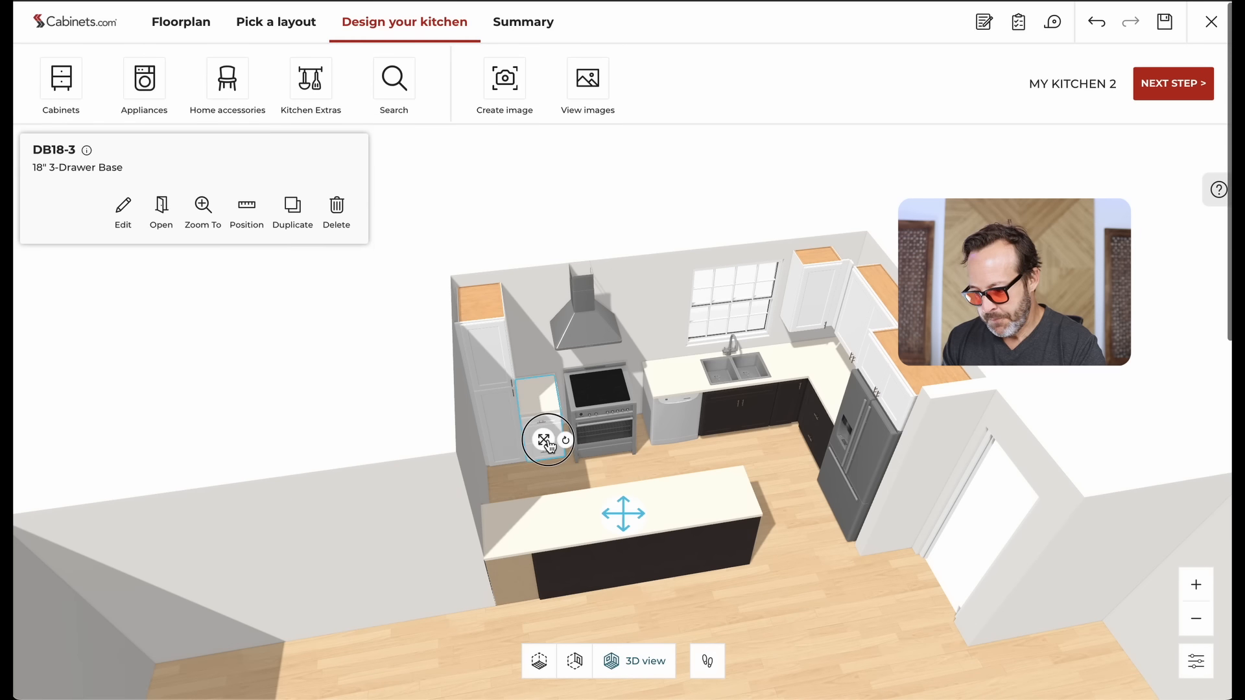
drag(543, 443, 587, 439)
click(591, 441)
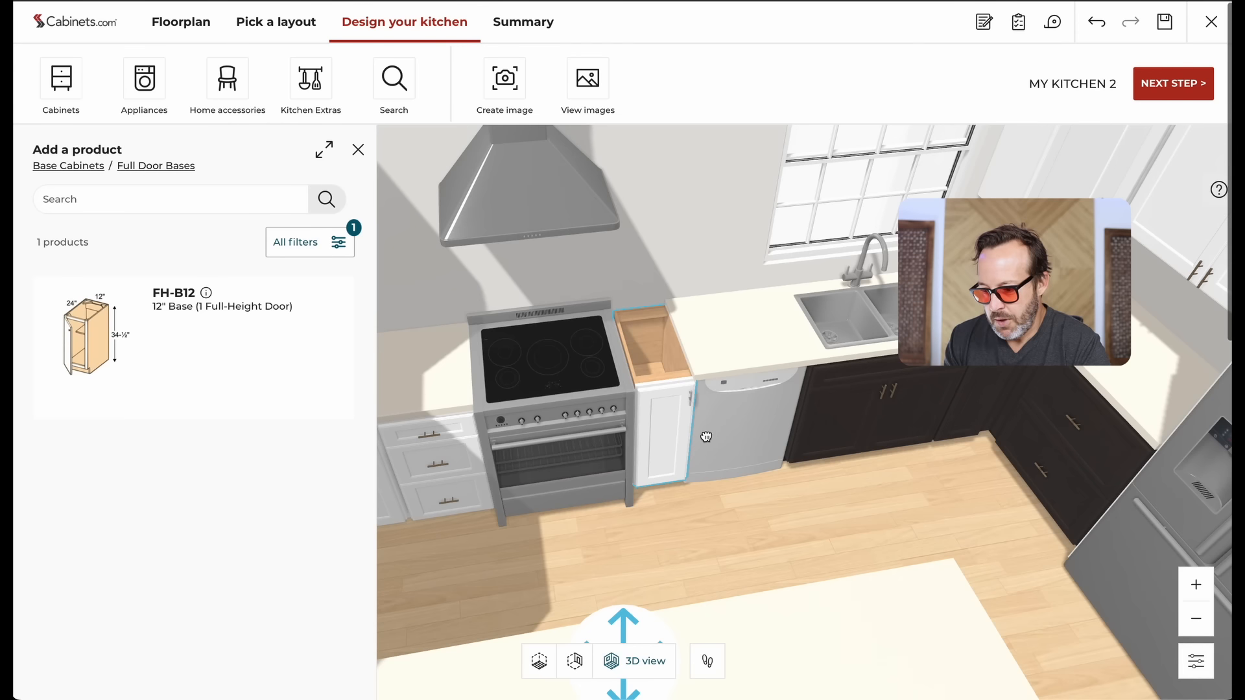
Step: Place an FH-B12 full-height door base between the range and the dishwasher
click(706, 437)
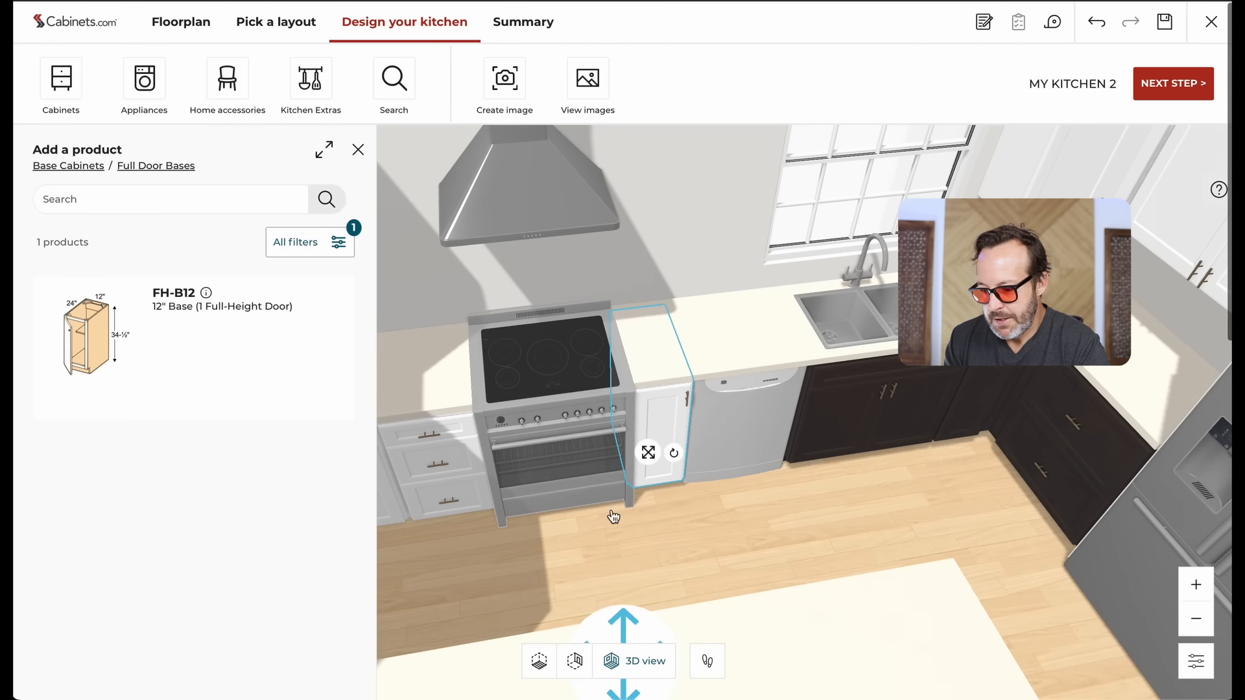
click(357, 149)
scroll(536, 339, down, 5)
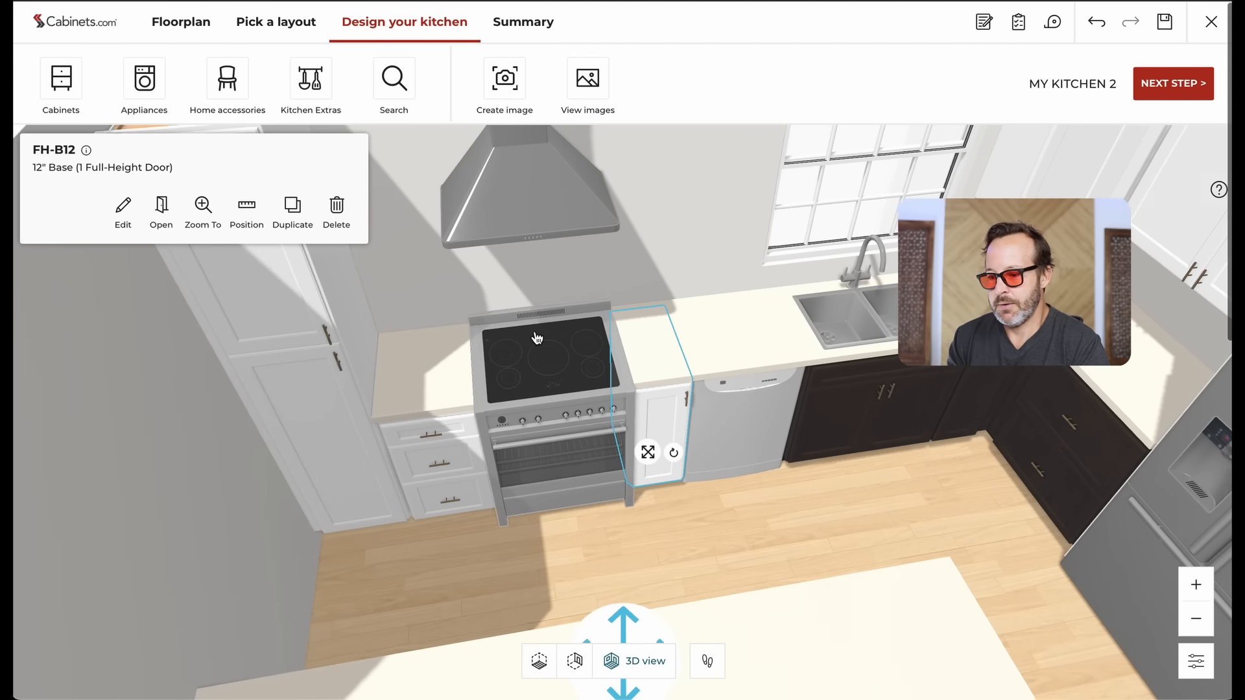
Step: Filter the standard wall cabinets to 15" width and 36.125" height and place a W1536 between the tall utility cabinet and the hood
drag(607, 451, 597, 408)
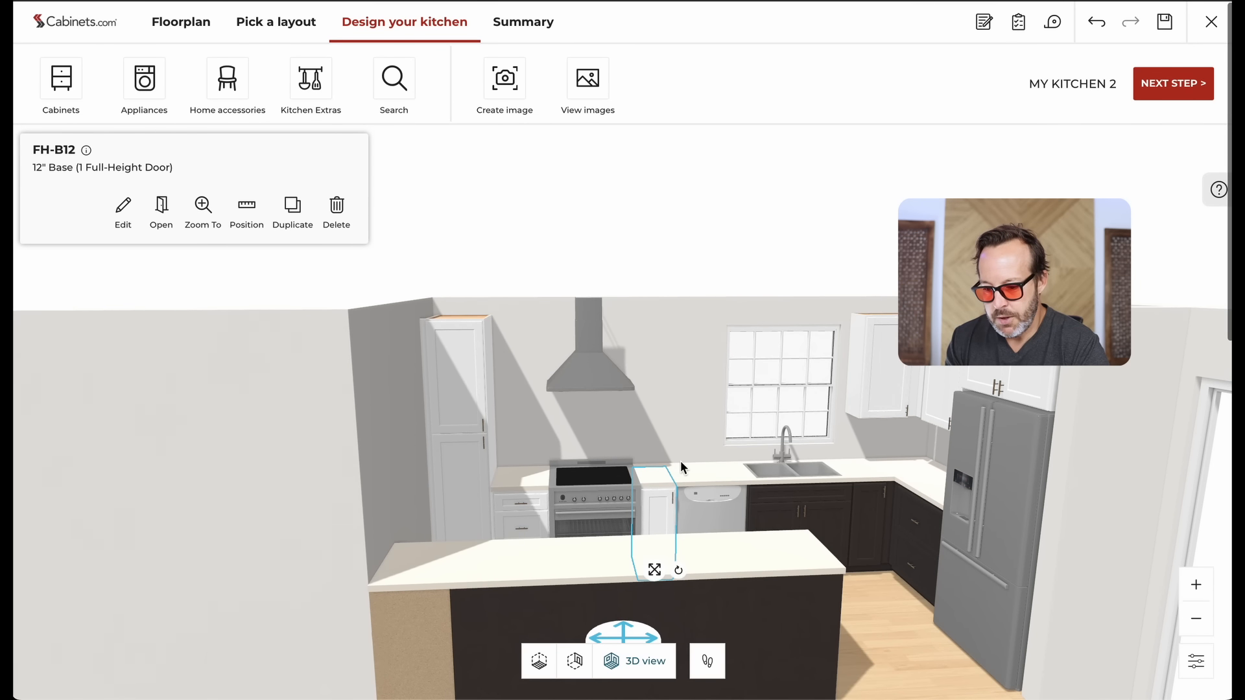
scroll(680, 464, down, 2)
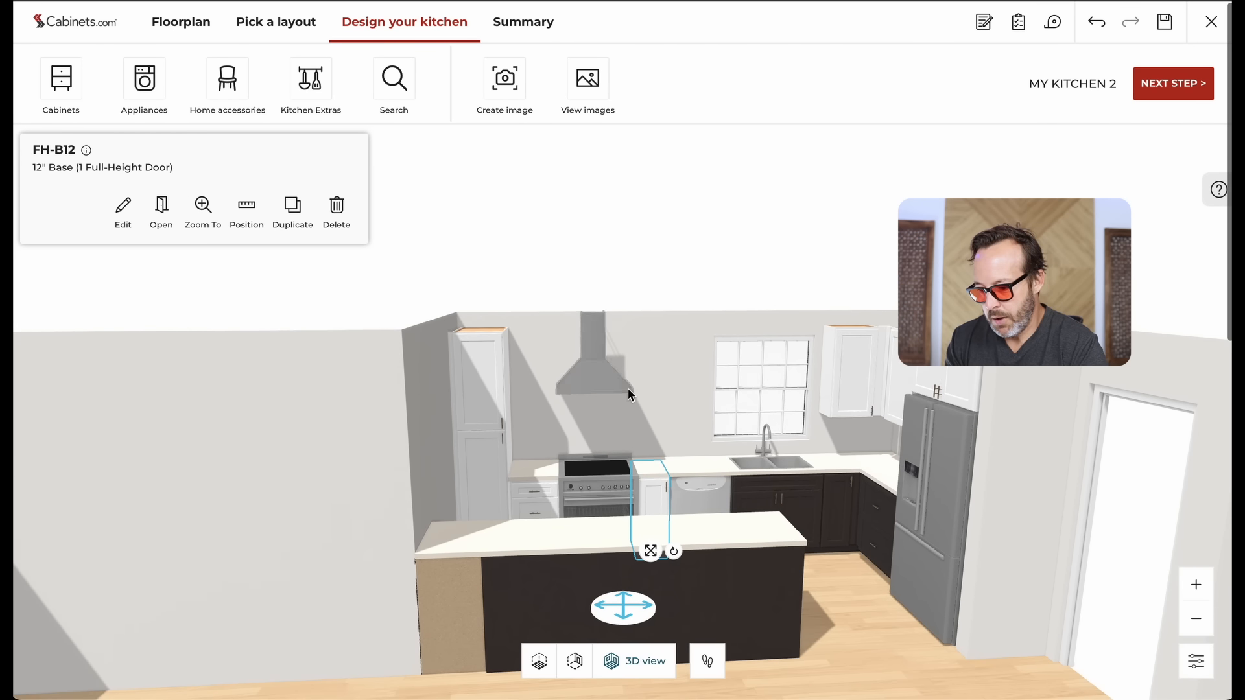
click(64, 97)
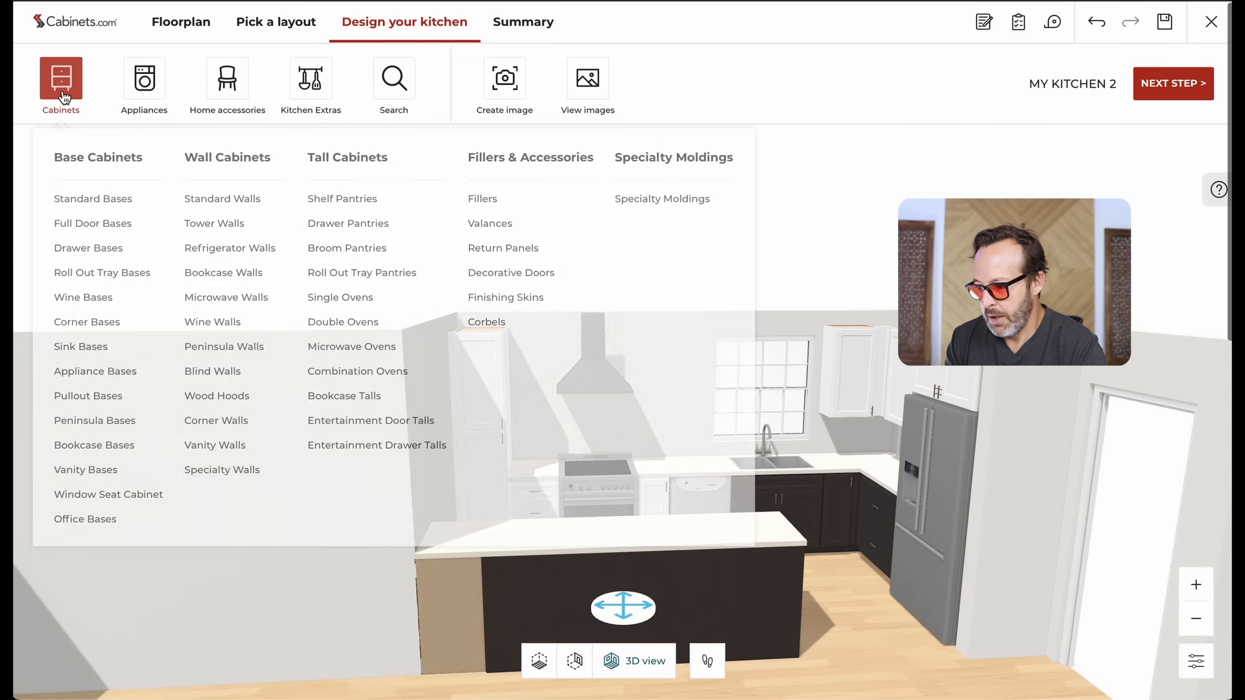
click(216, 197)
click(317, 252)
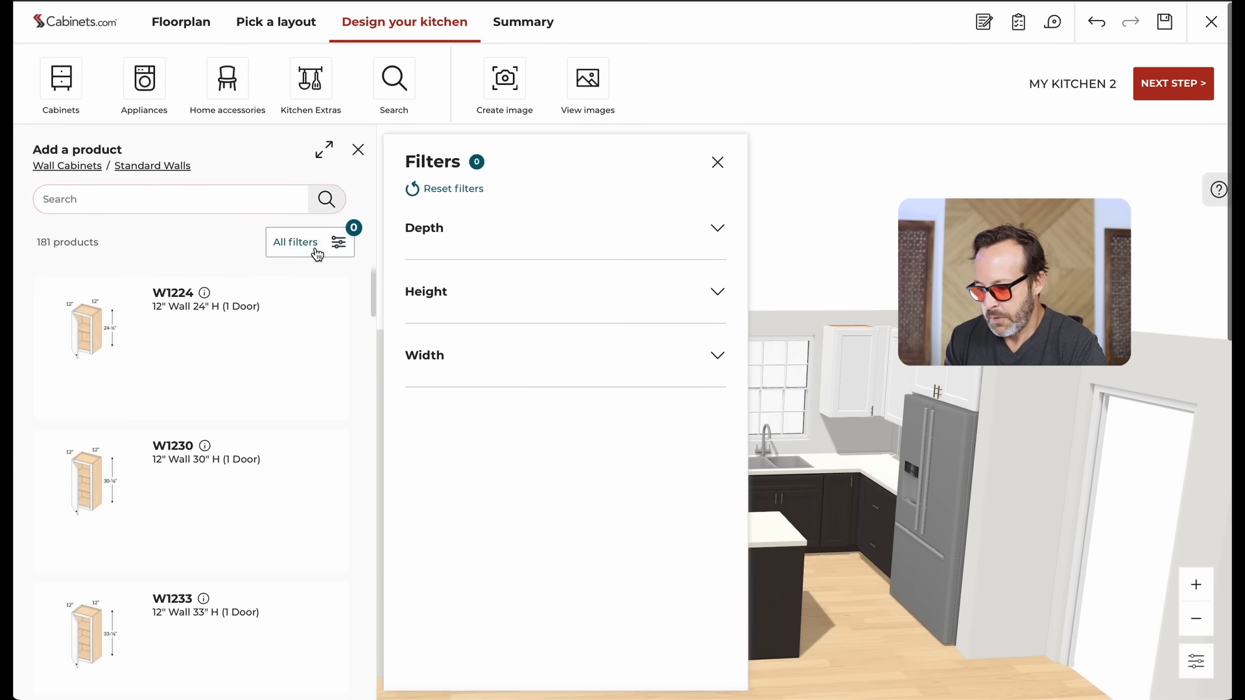
click(416, 360)
click(409, 408)
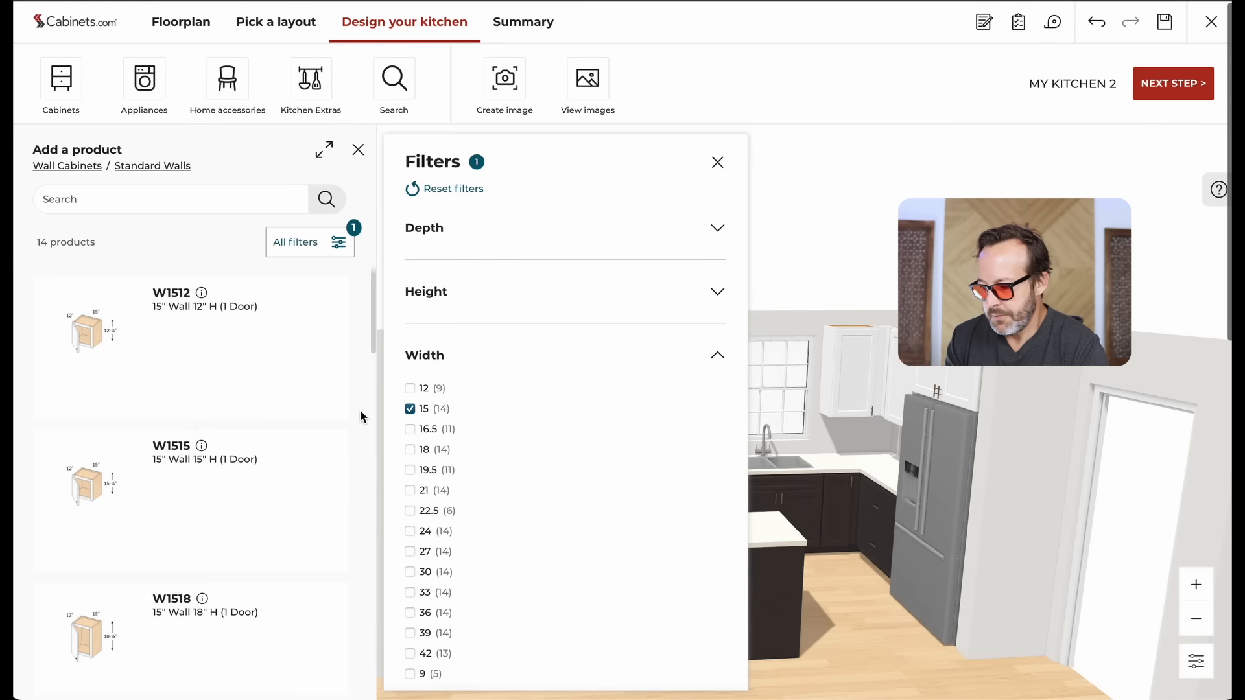
click(422, 295)
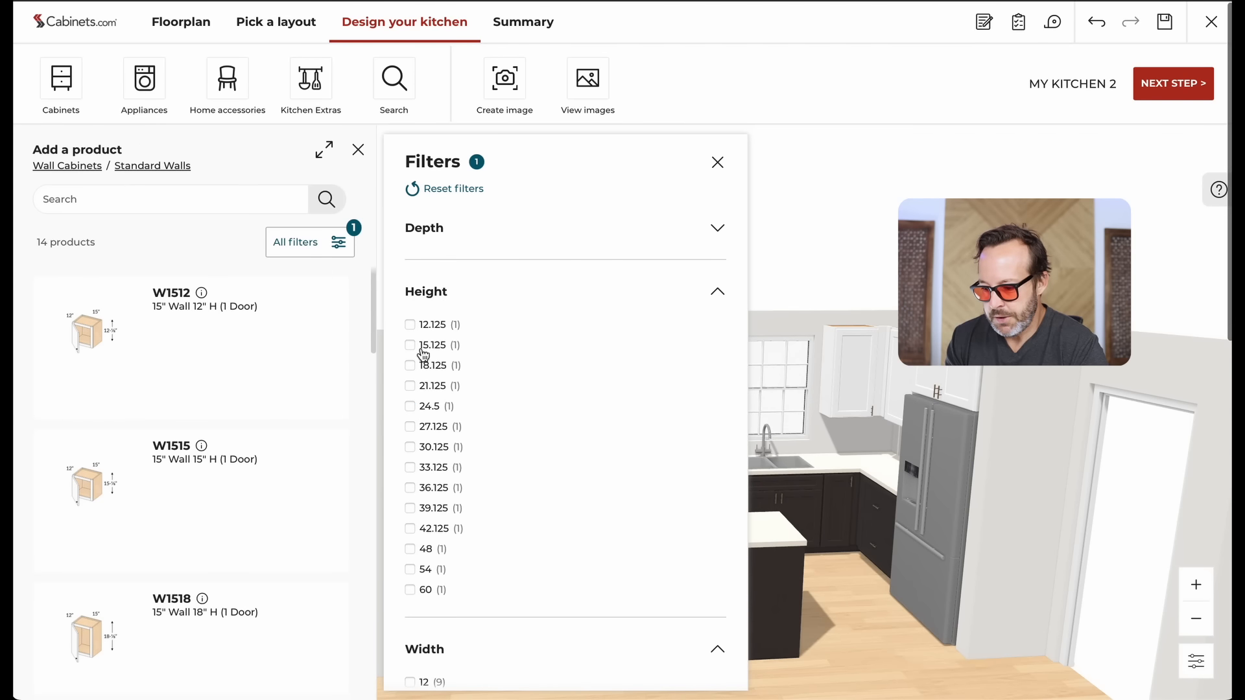
click(410, 488)
drag(89, 328, 535, 406)
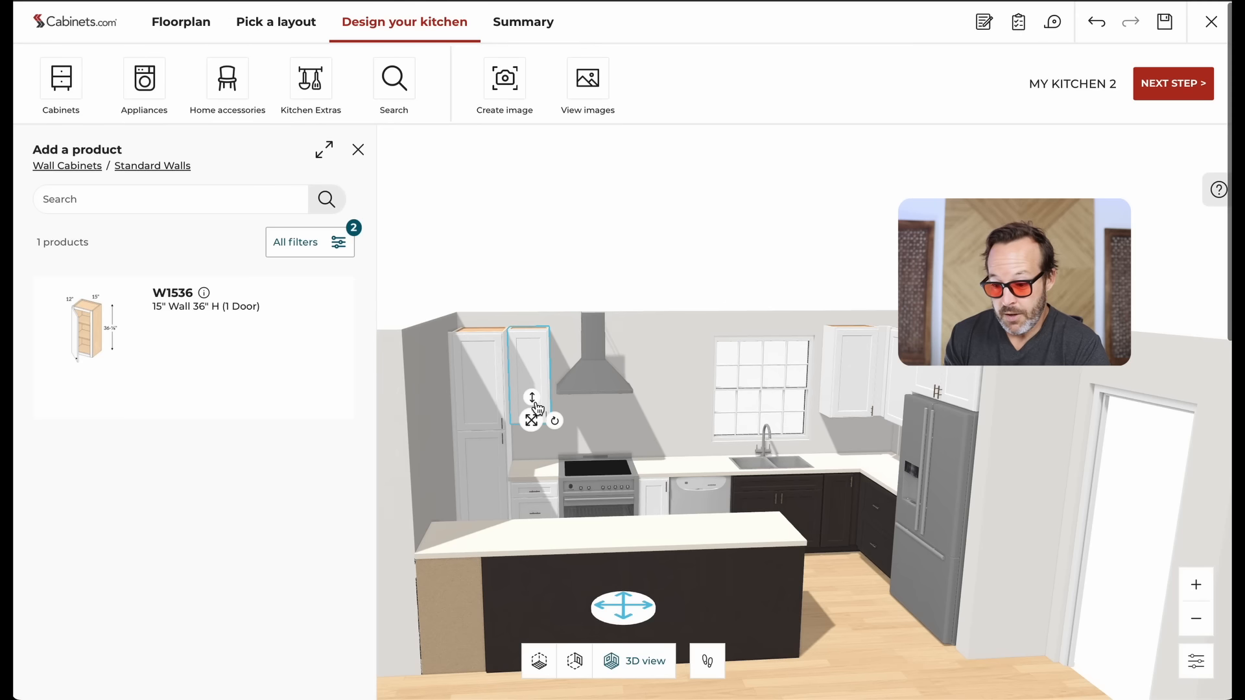
Step: Measure the distances from the wall hood to the adjacent wall cabinet and to the edge of the window
click(621, 396)
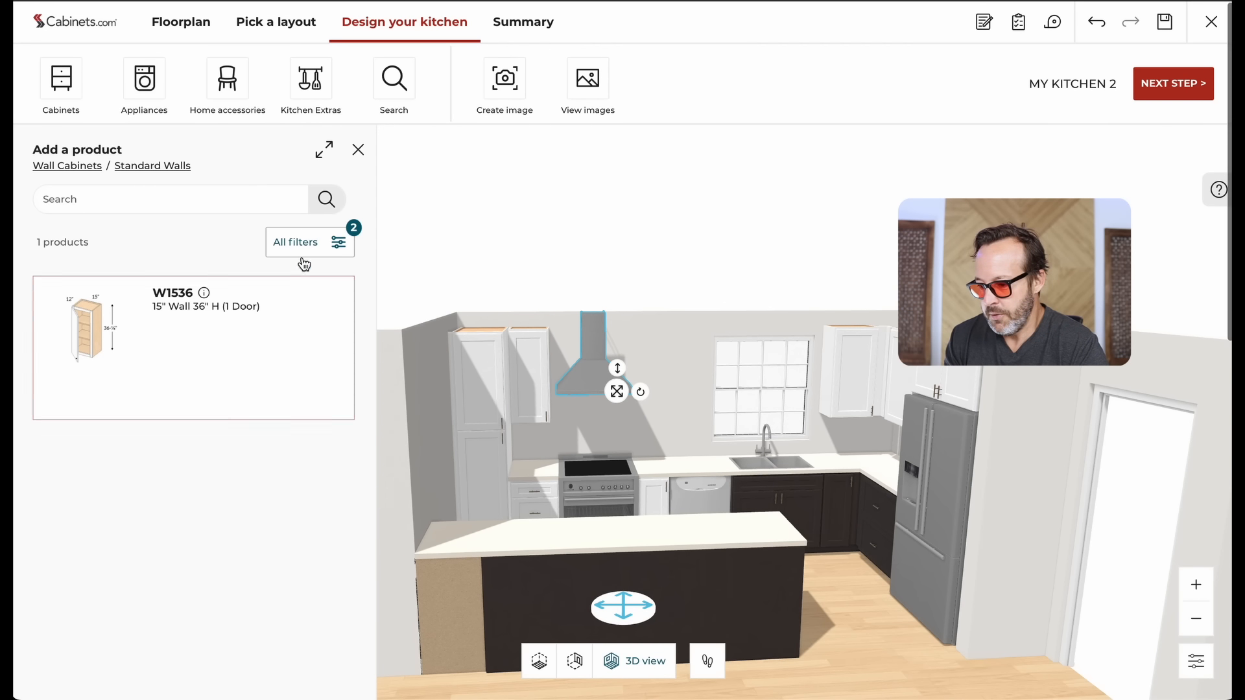
click(359, 148)
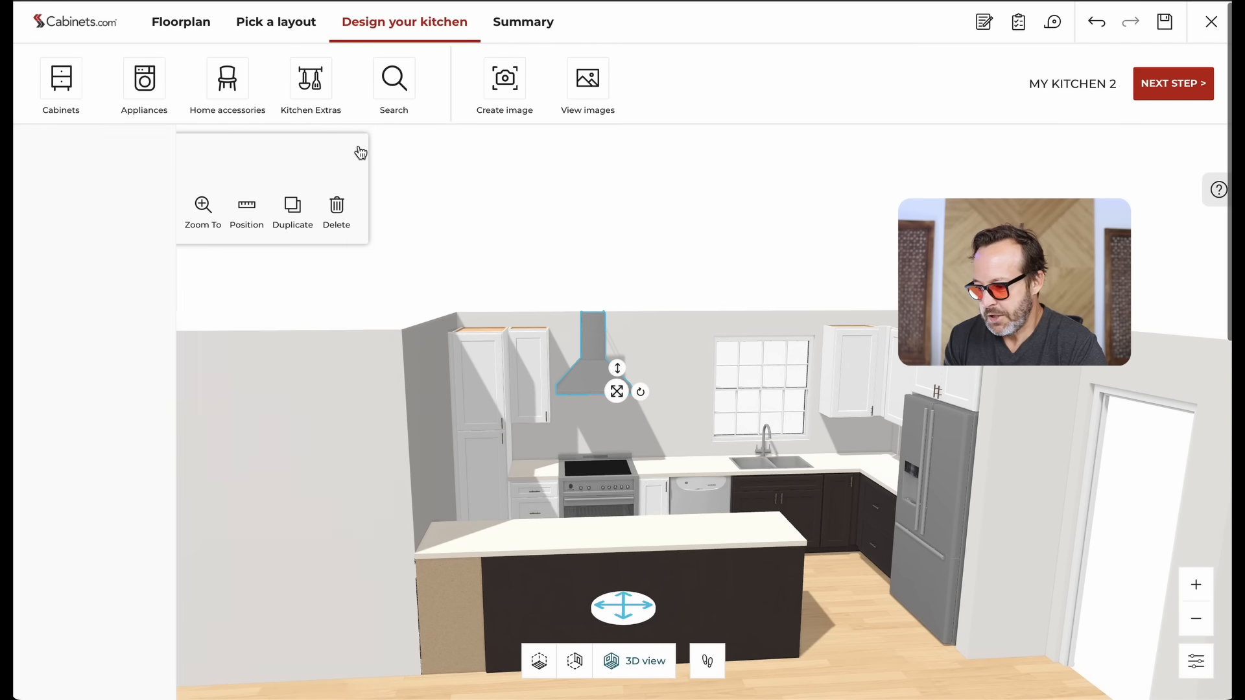
click(250, 223)
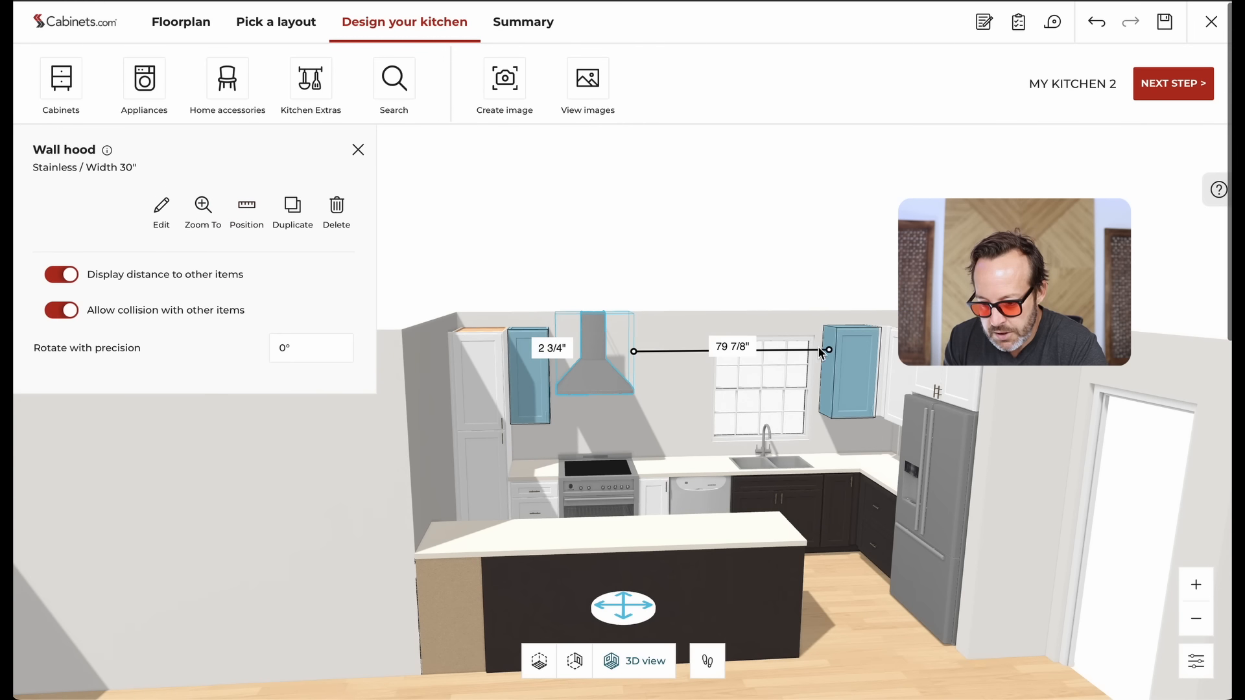
drag(810, 349, 721, 350)
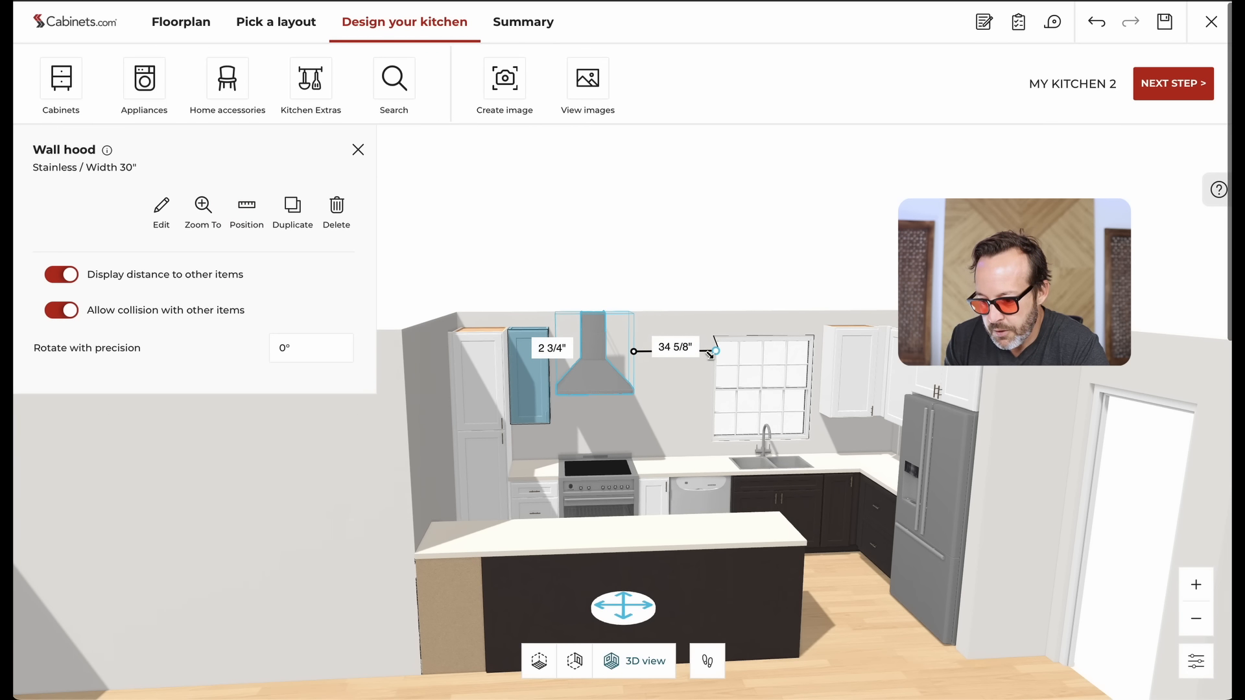
Step: Filter the standard wall cabinets to 30" width and 36.125" height and place a W3036 between the hood and the window
click(61, 79)
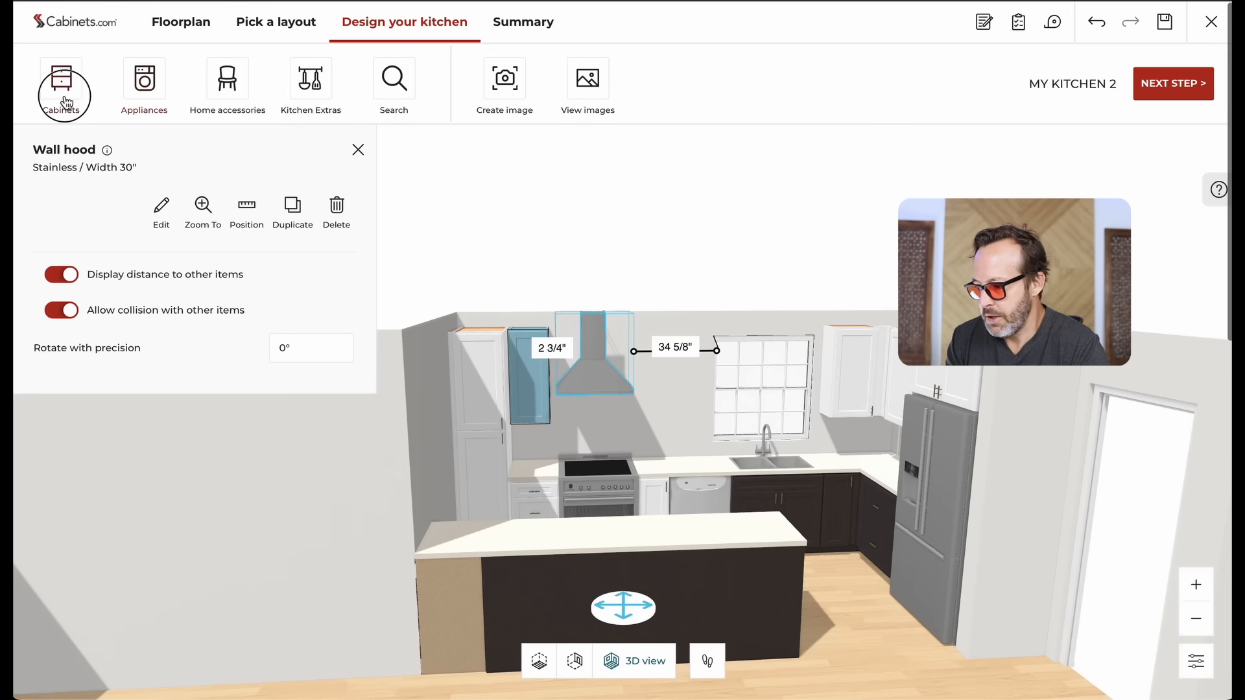
click(191, 201)
click(310, 249)
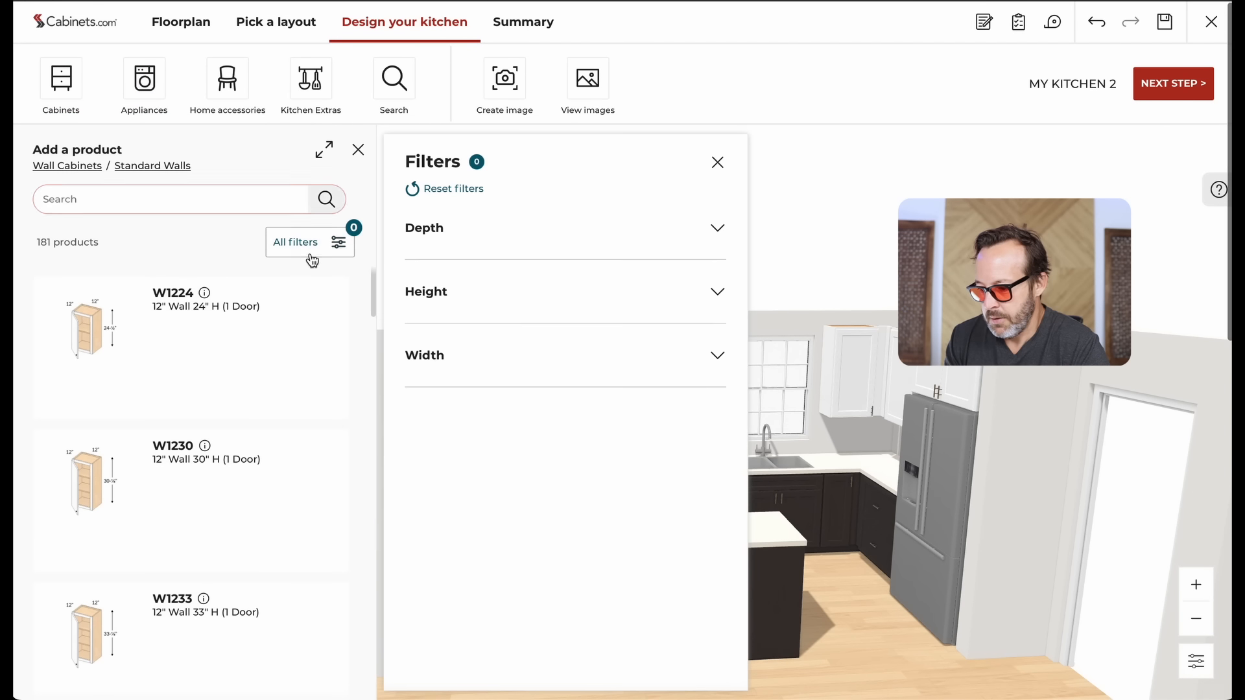
click(428, 366)
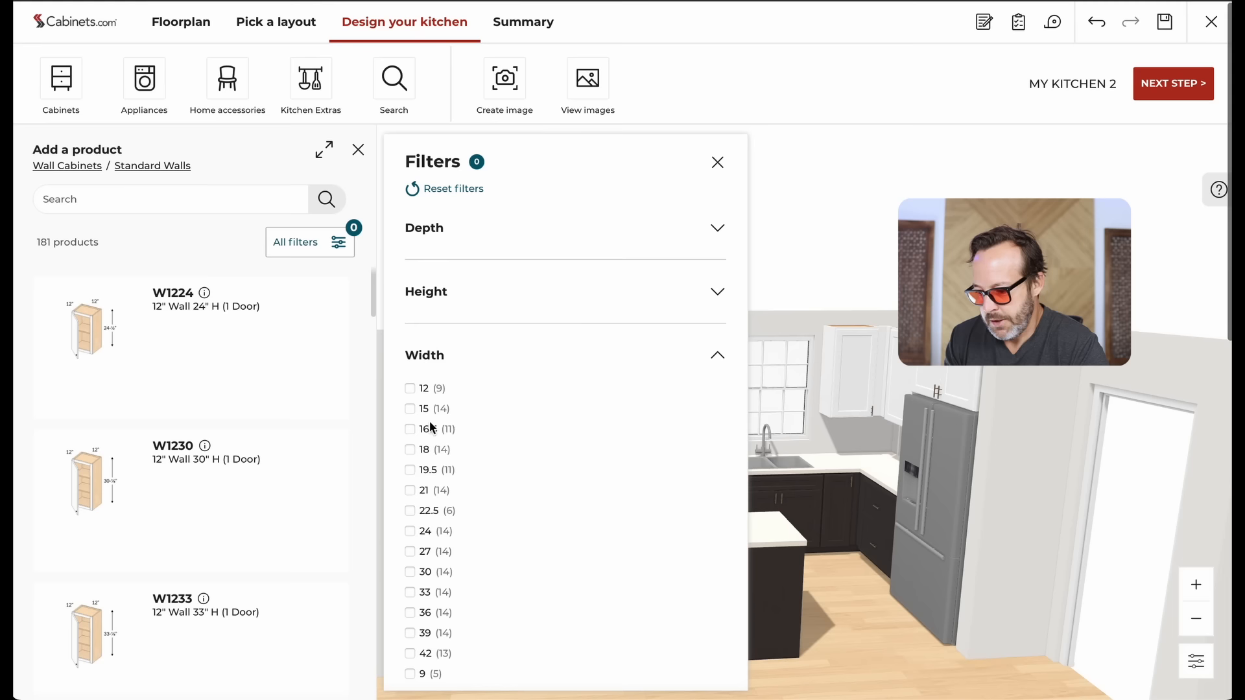
click(409, 572)
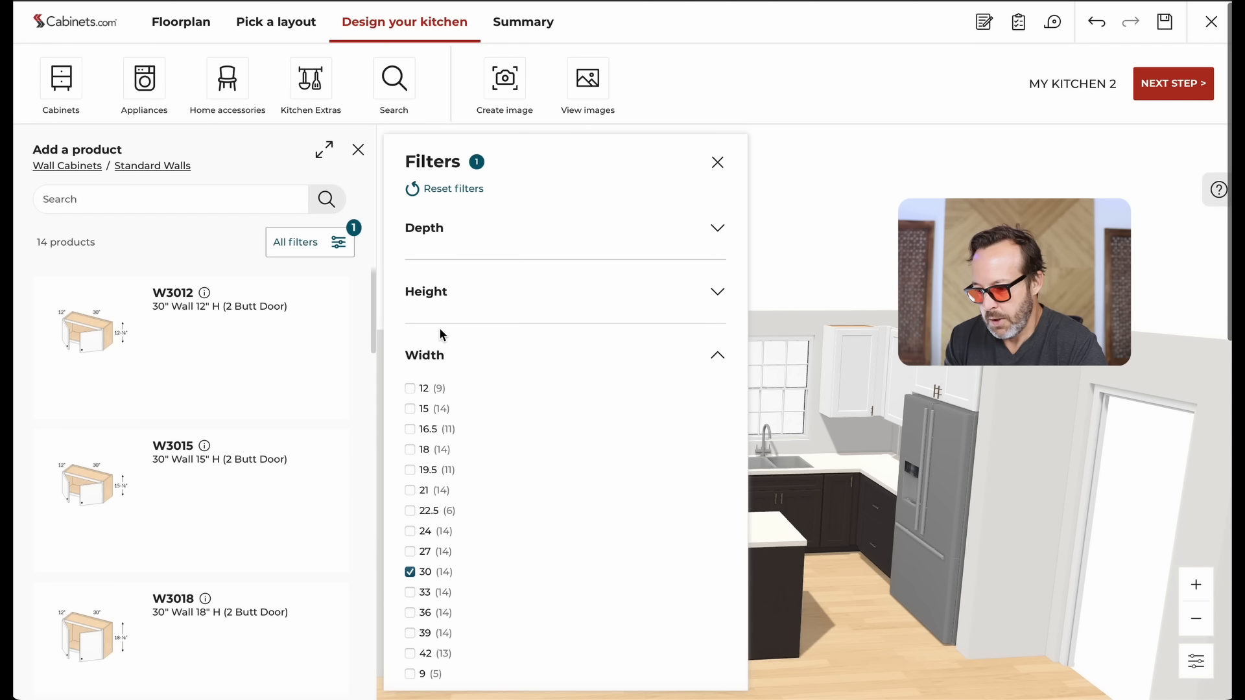
click(438, 293)
click(410, 489)
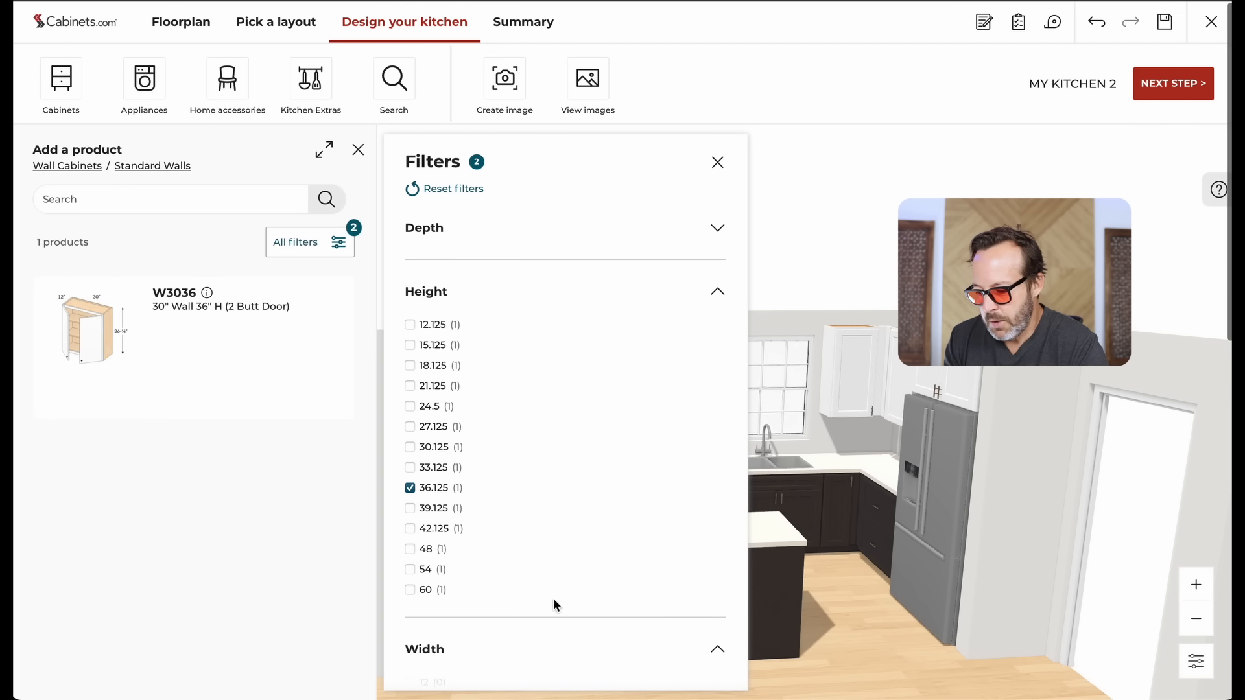
drag(193, 386, 654, 394)
click(654, 393)
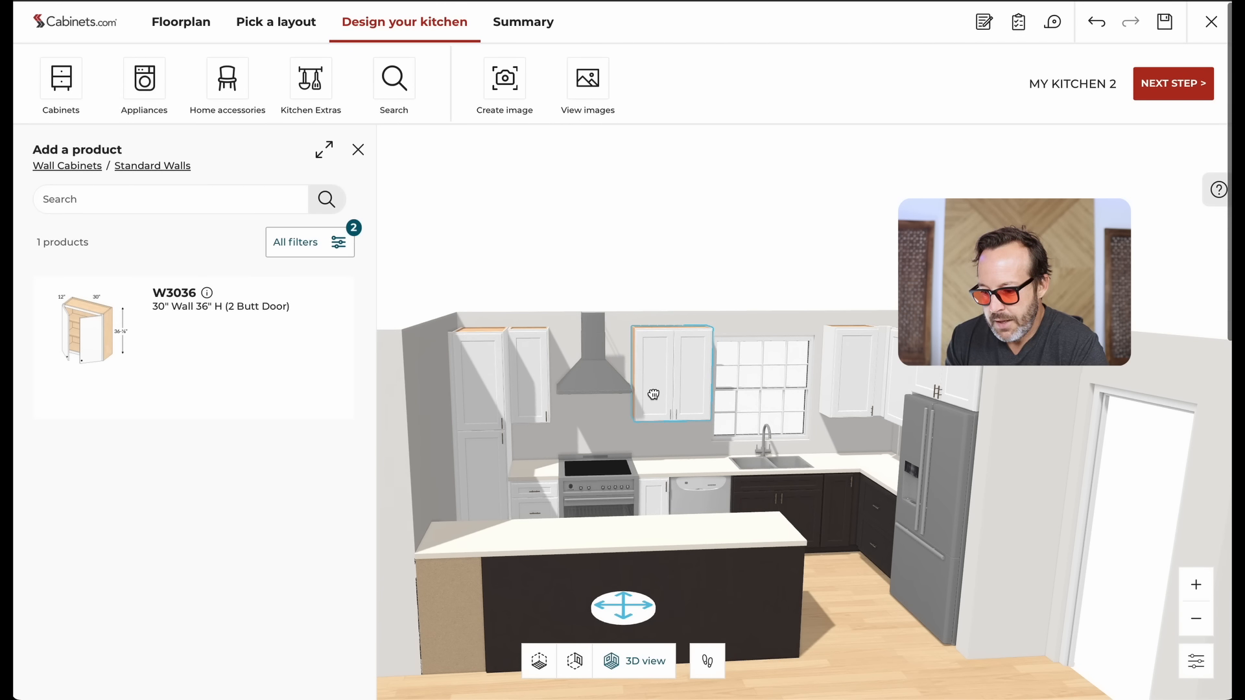
Step: Examine the rearranged kitchen in 3D from above and from several angles
scroll(807, 516, down, 3)
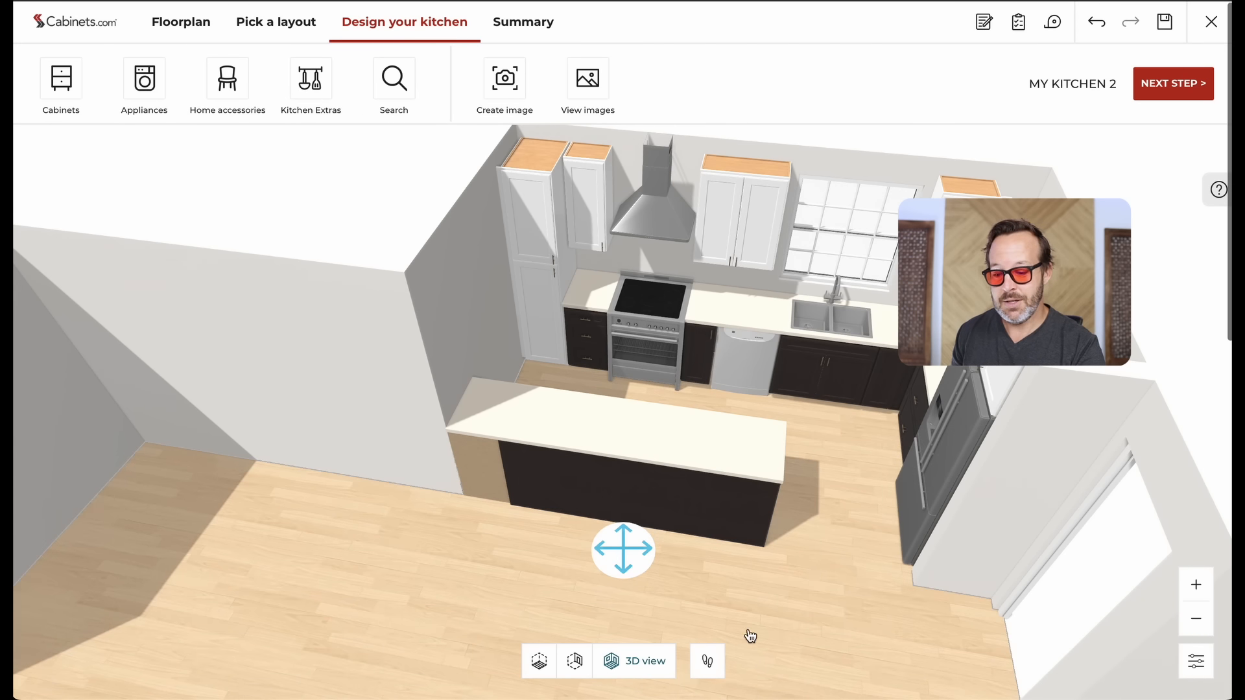
scroll(815, 453, down, 2)
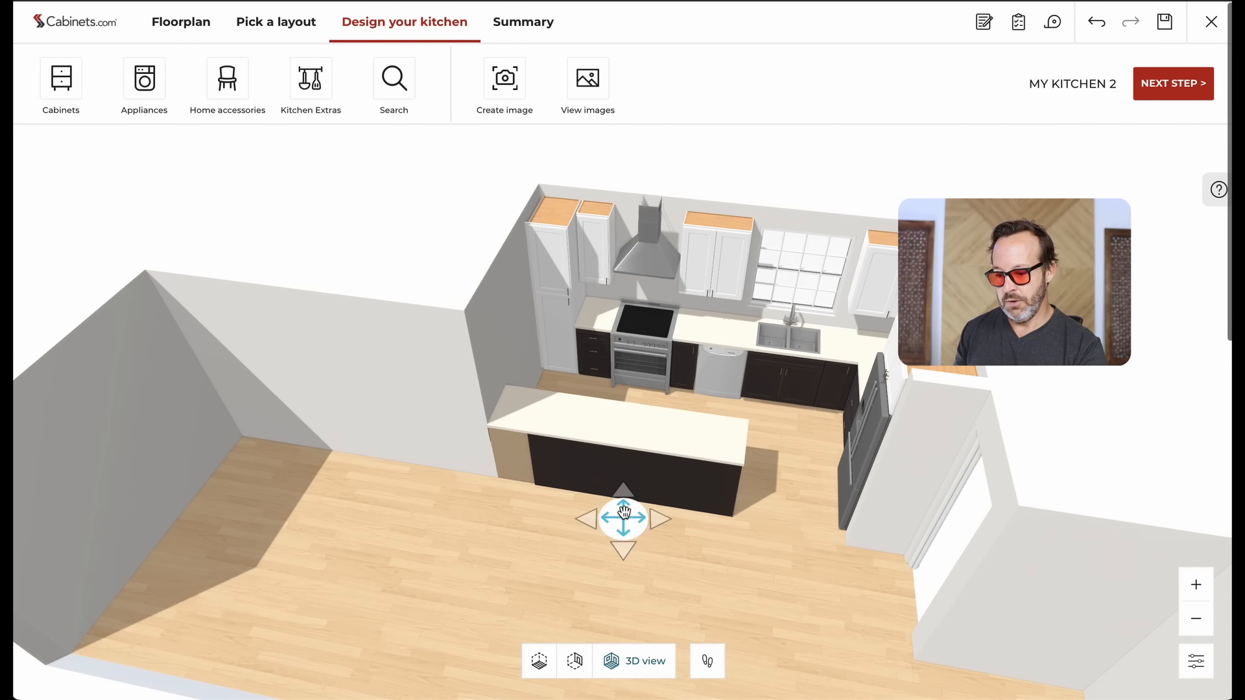
drag(622, 517, 575, 567)
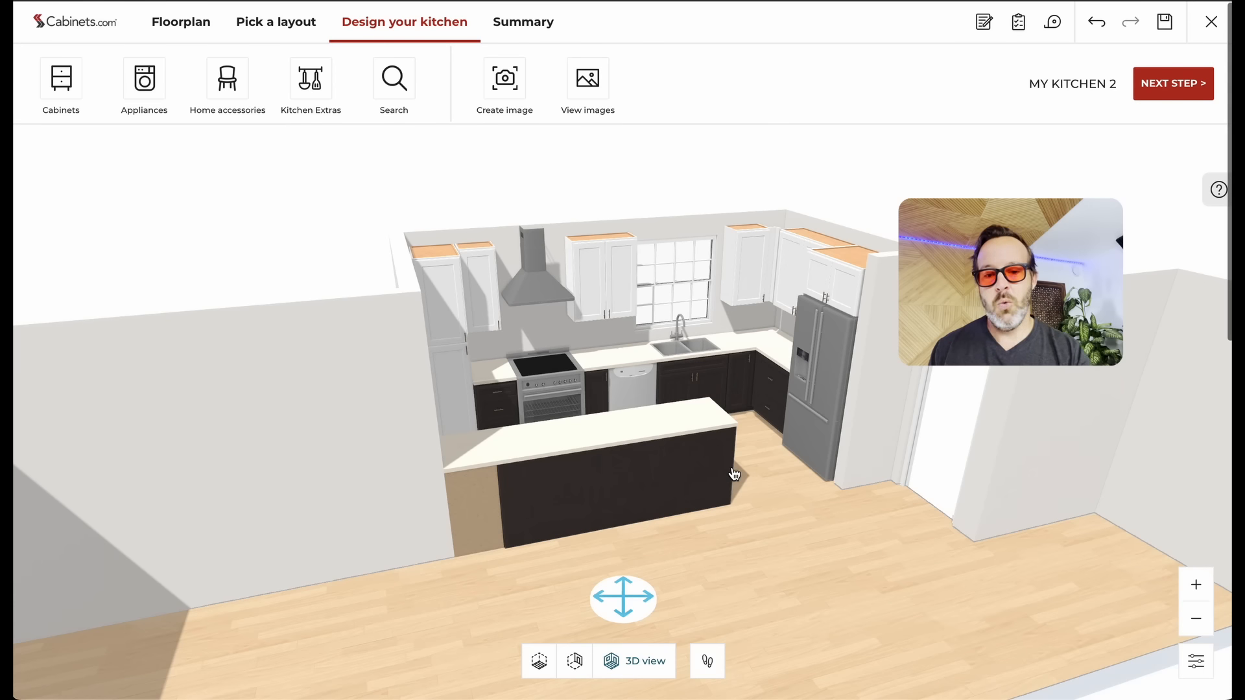
scroll(825, 499, up, 3)
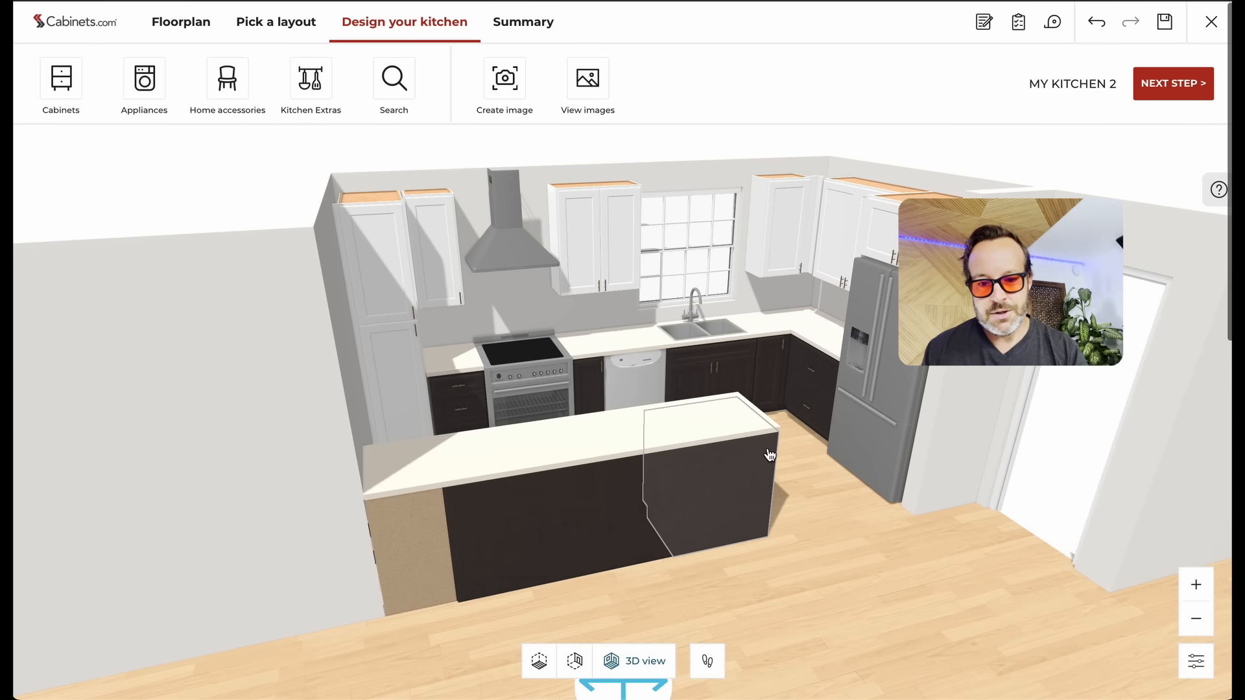
click(843, 455)
drag(843, 455, 858, 467)
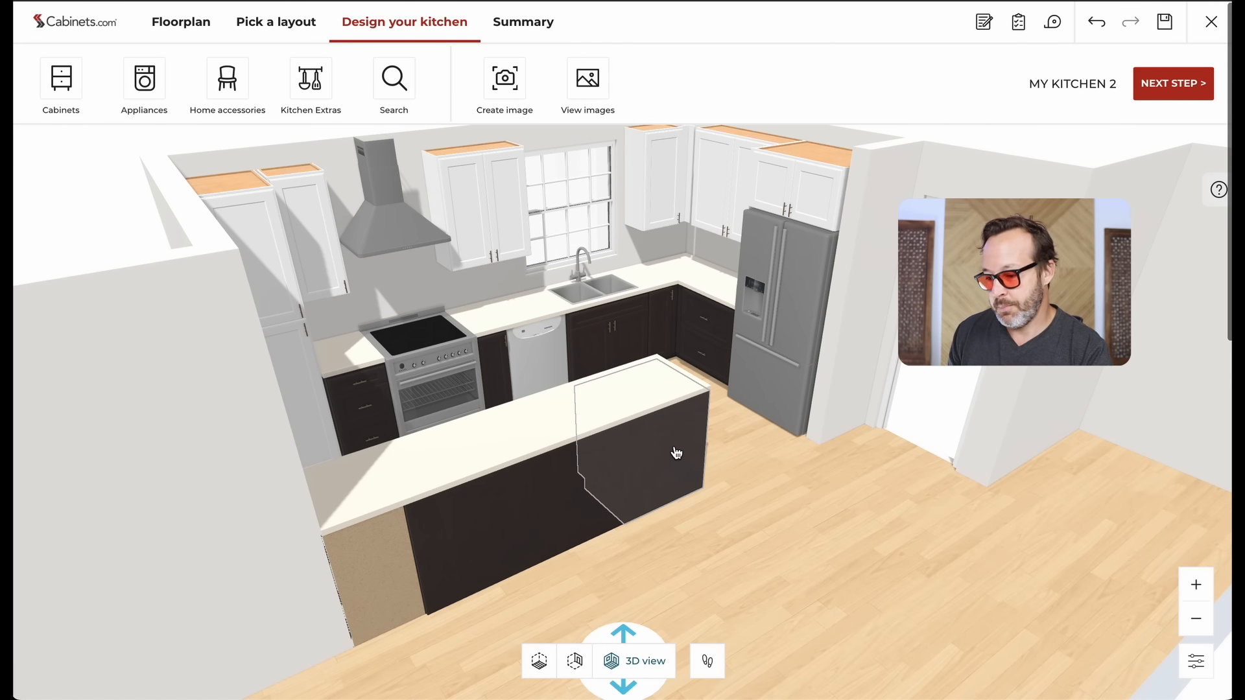
drag(748, 545, 699, 546)
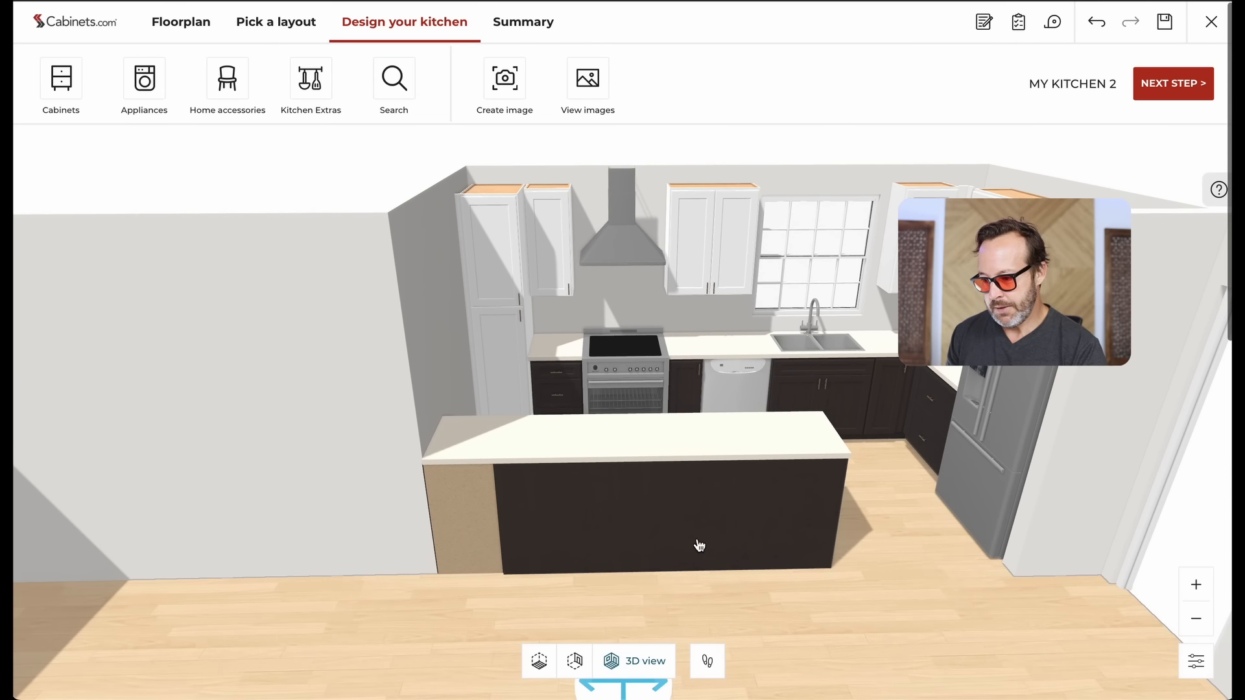
Step: Place the Plant - 6 decoration on the left end of the island countertop
click(315, 108)
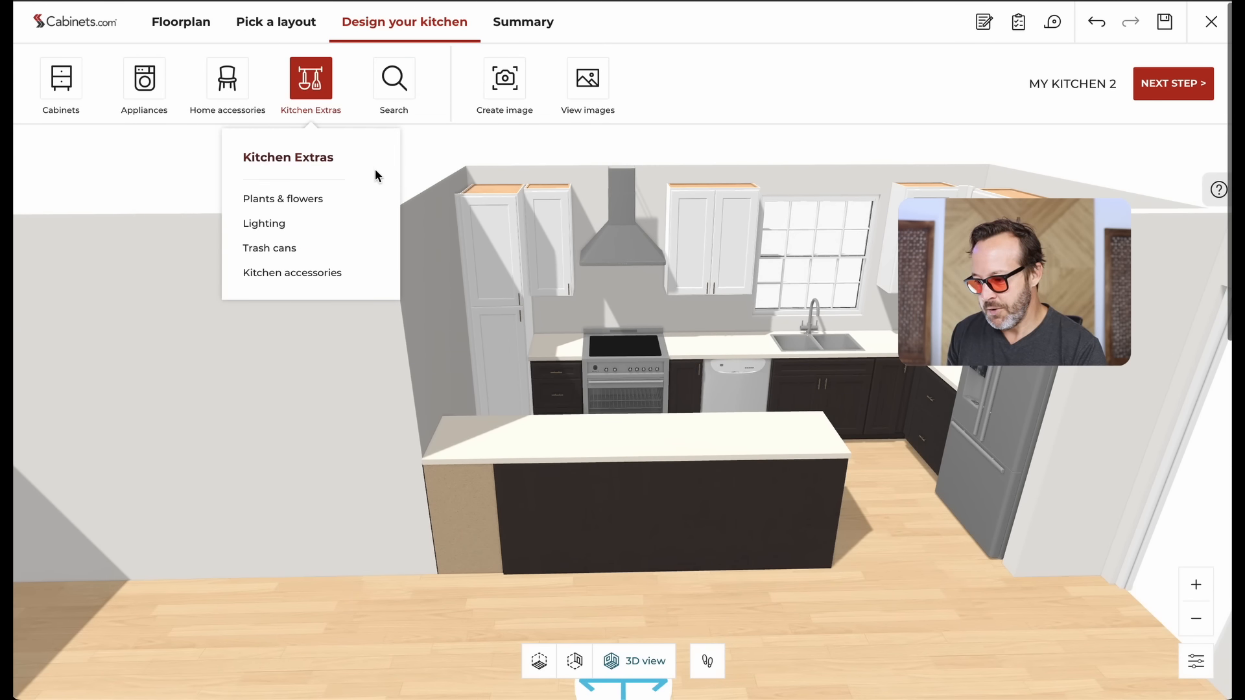
click(315, 200)
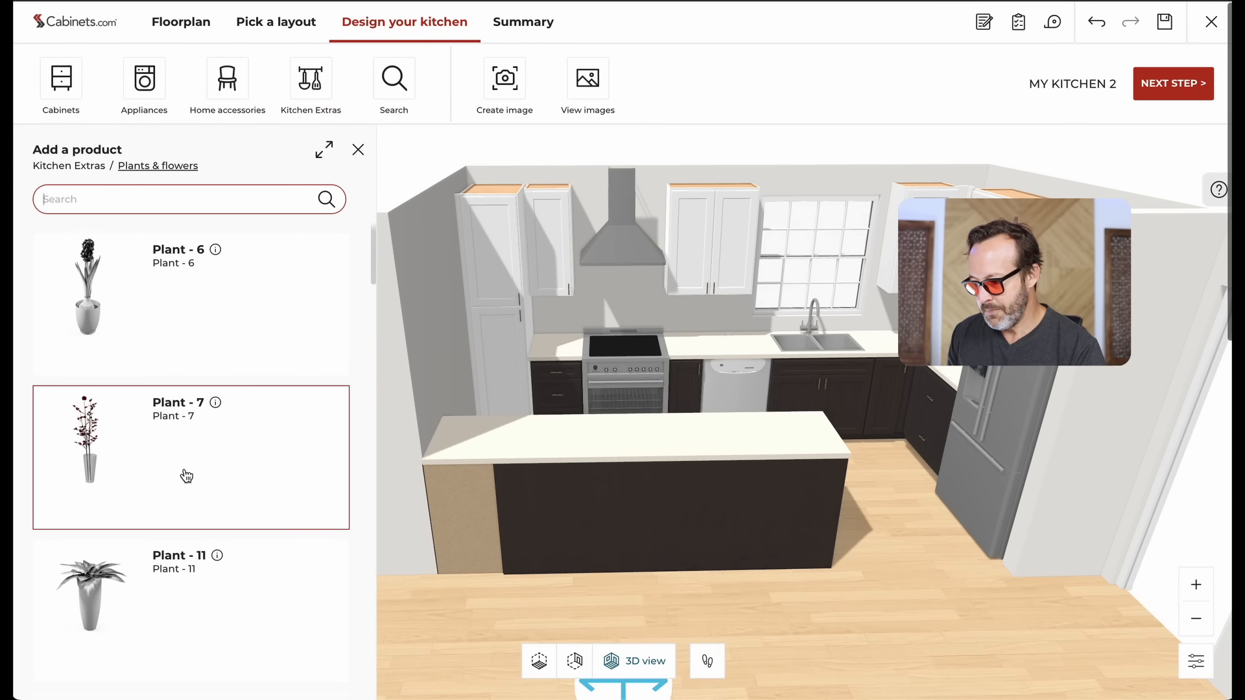
drag(69, 307, 448, 442)
click(512, 493)
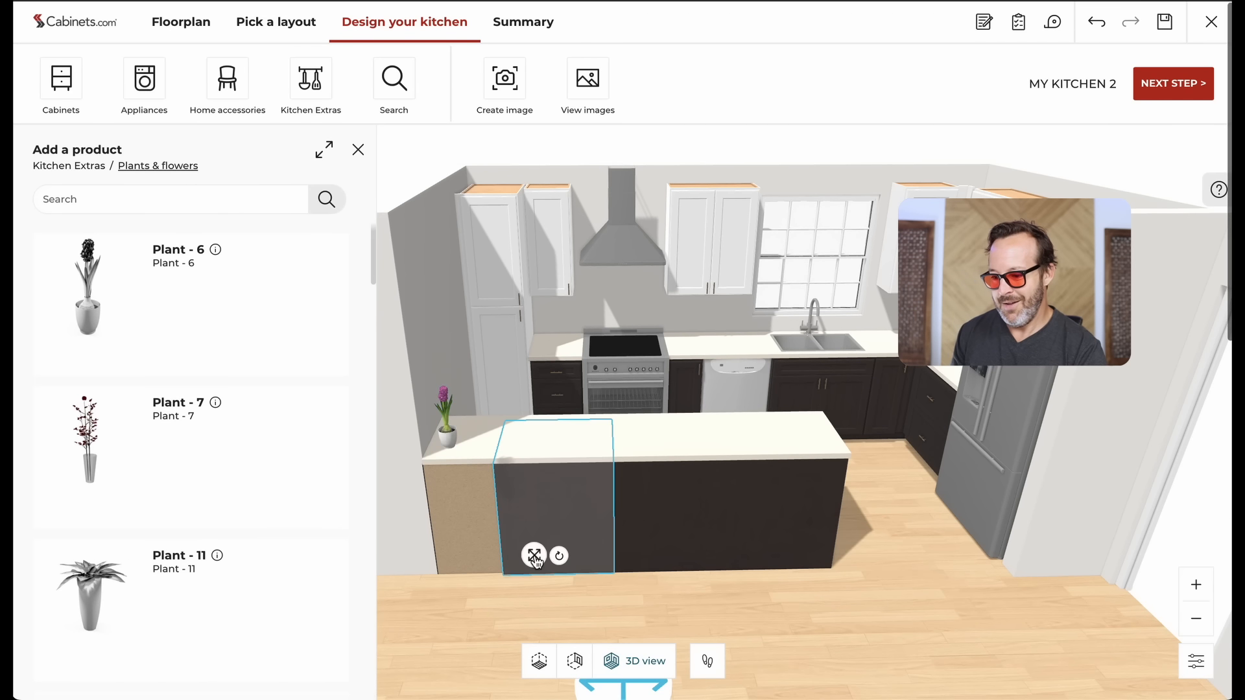
click(809, 617)
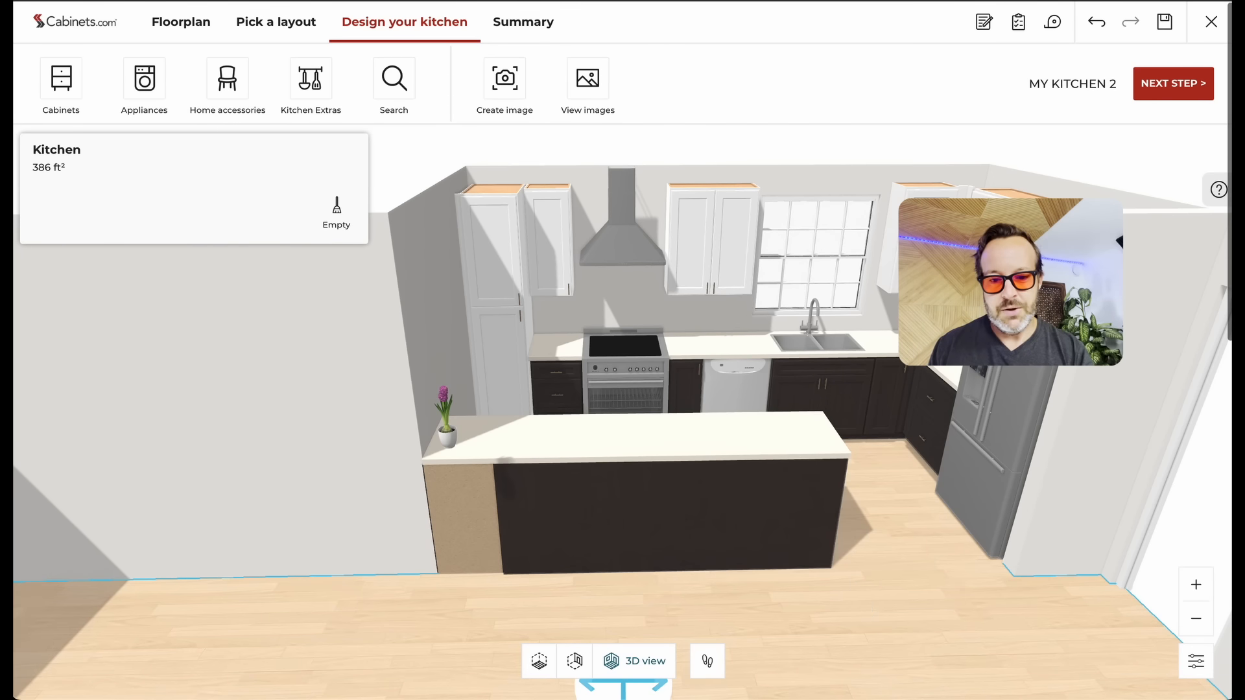
click(349, 396)
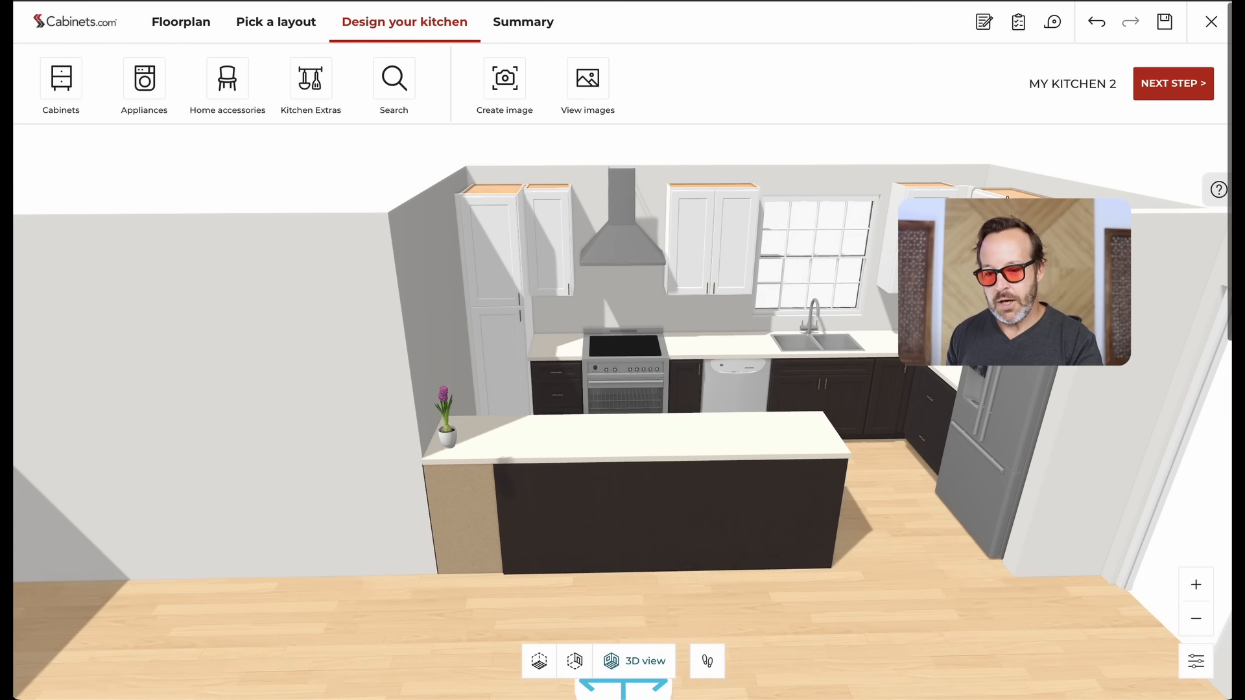
Step: Go to the design summary and review the dimensioned top view and face view plans
click(1179, 96)
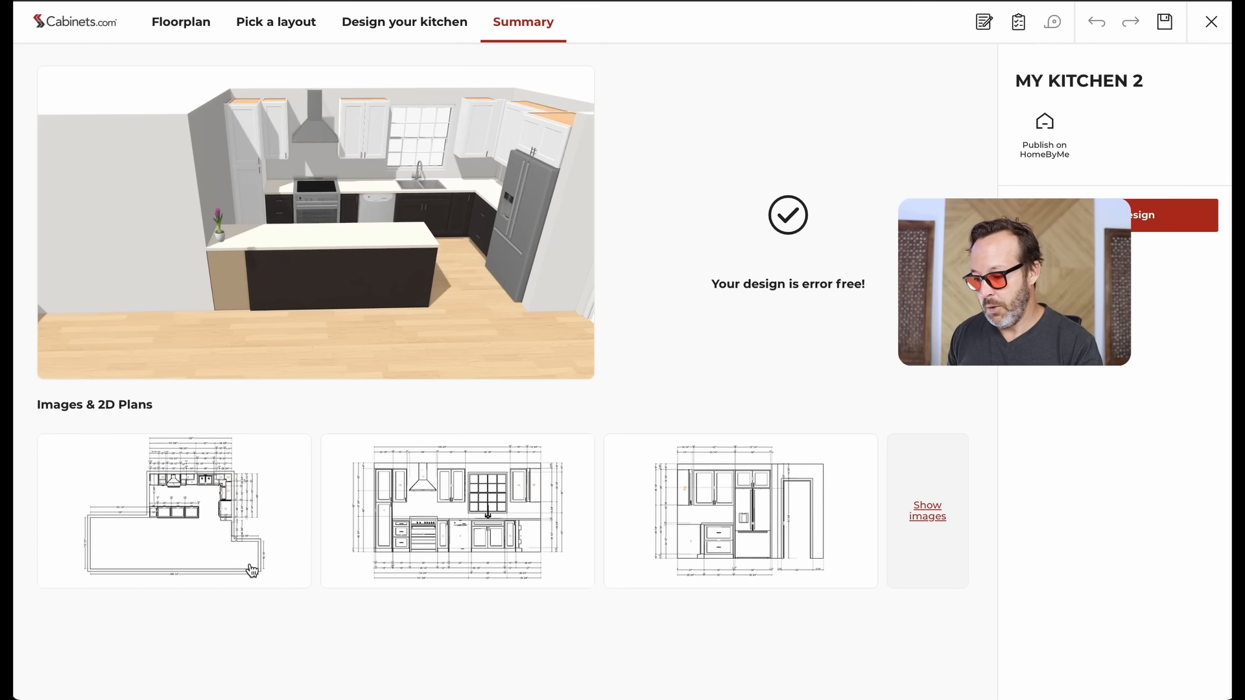
click(183, 516)
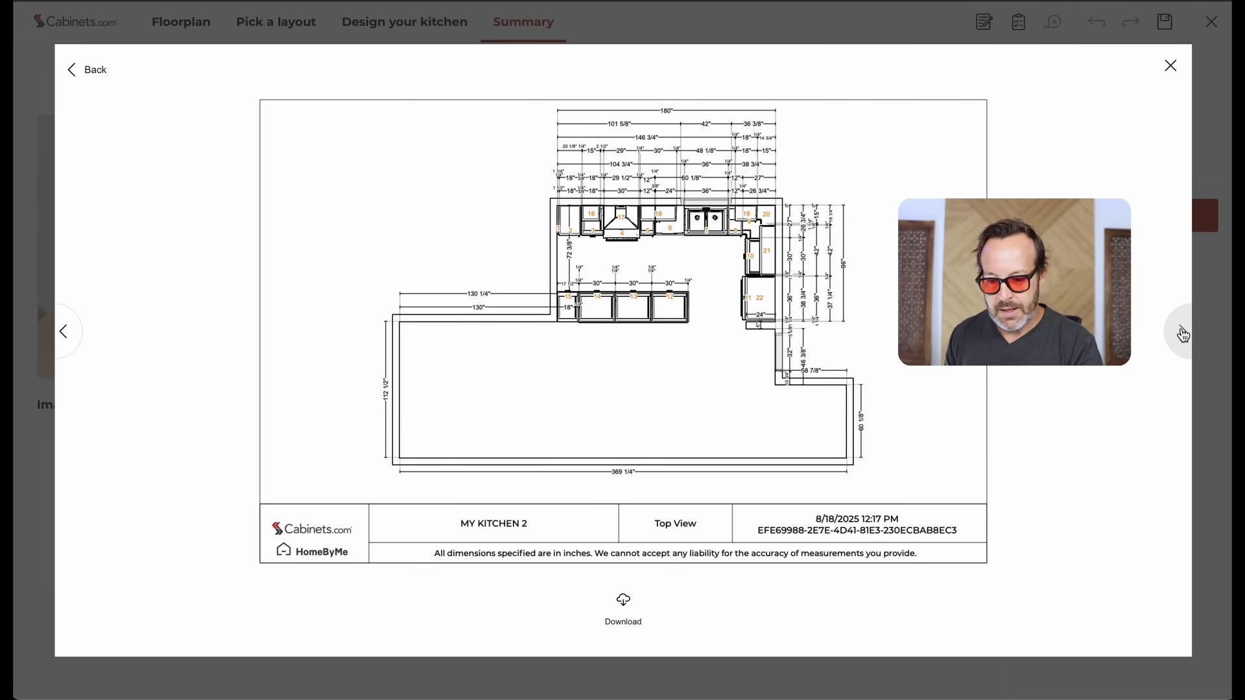
click(1179, 331)
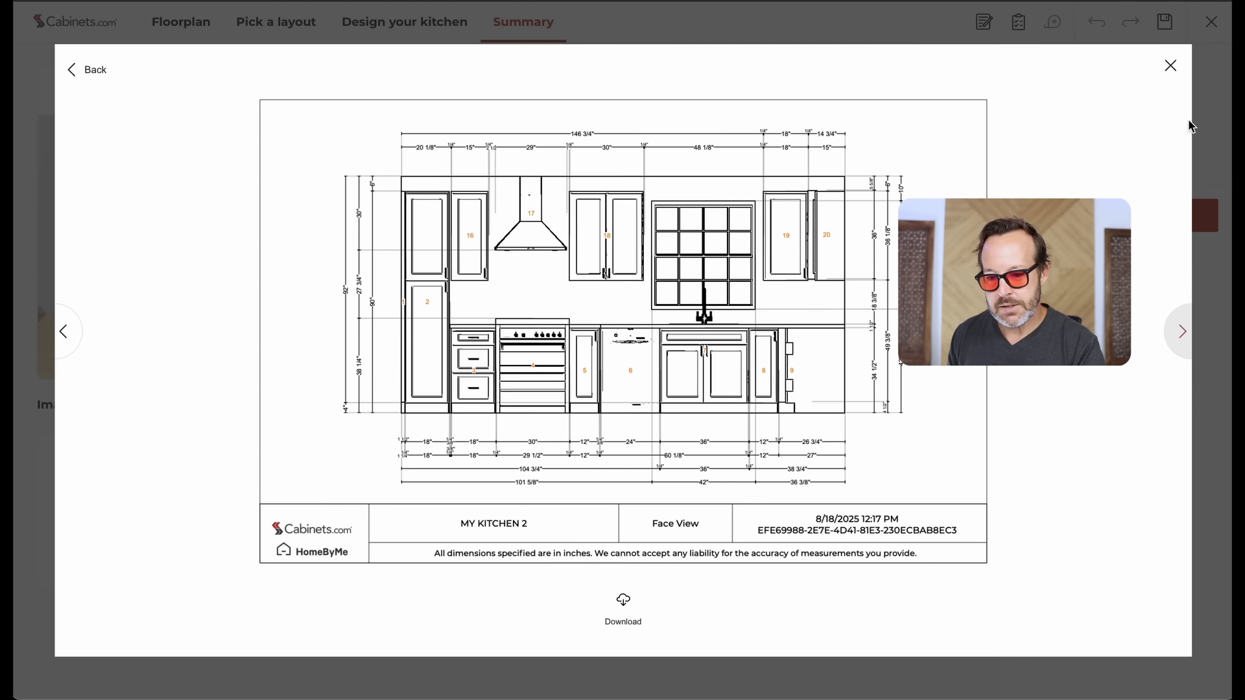
click(1170, 65)
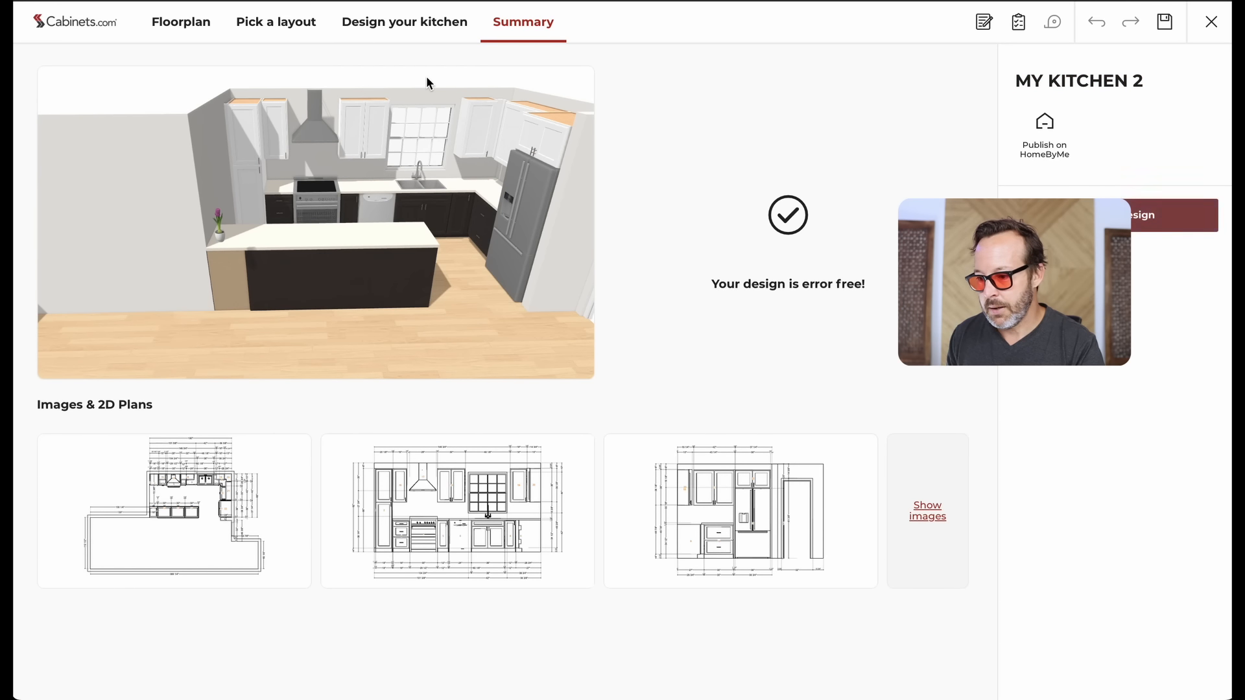
Step: Return to the kitchen design, save the project and capture a screenshot framing the island, range, sink and refrigerator
click(415, 26)
click(509, 81)
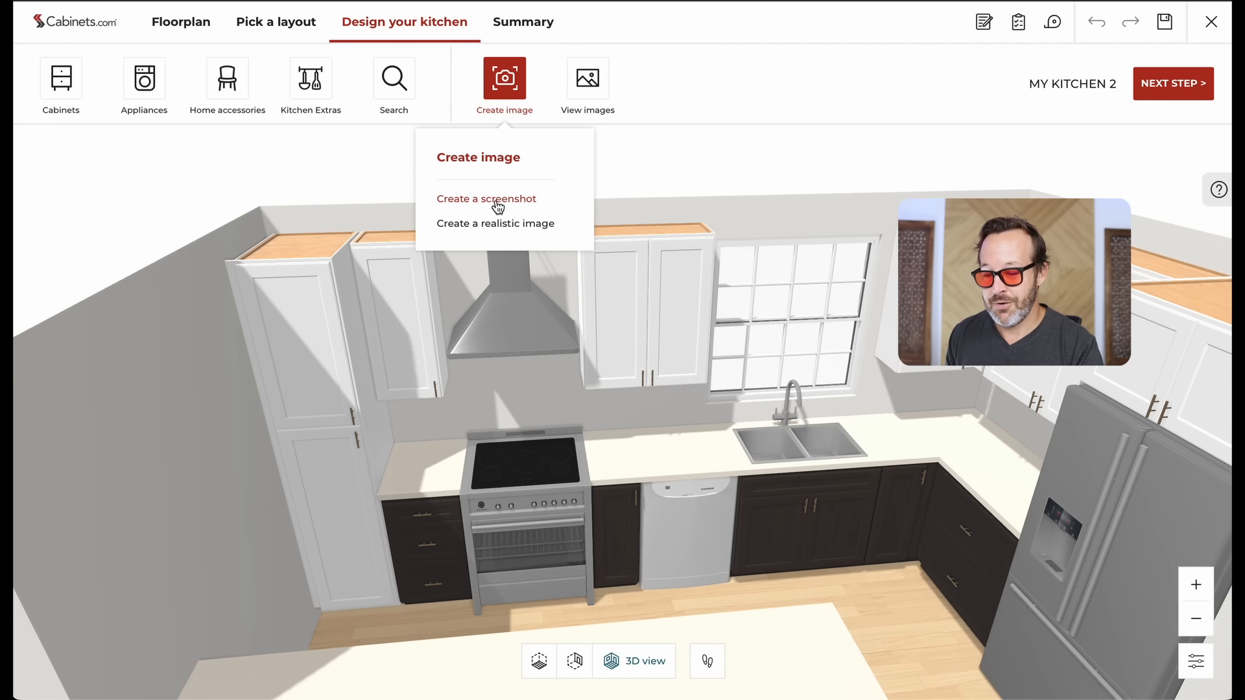
click(498, 206)
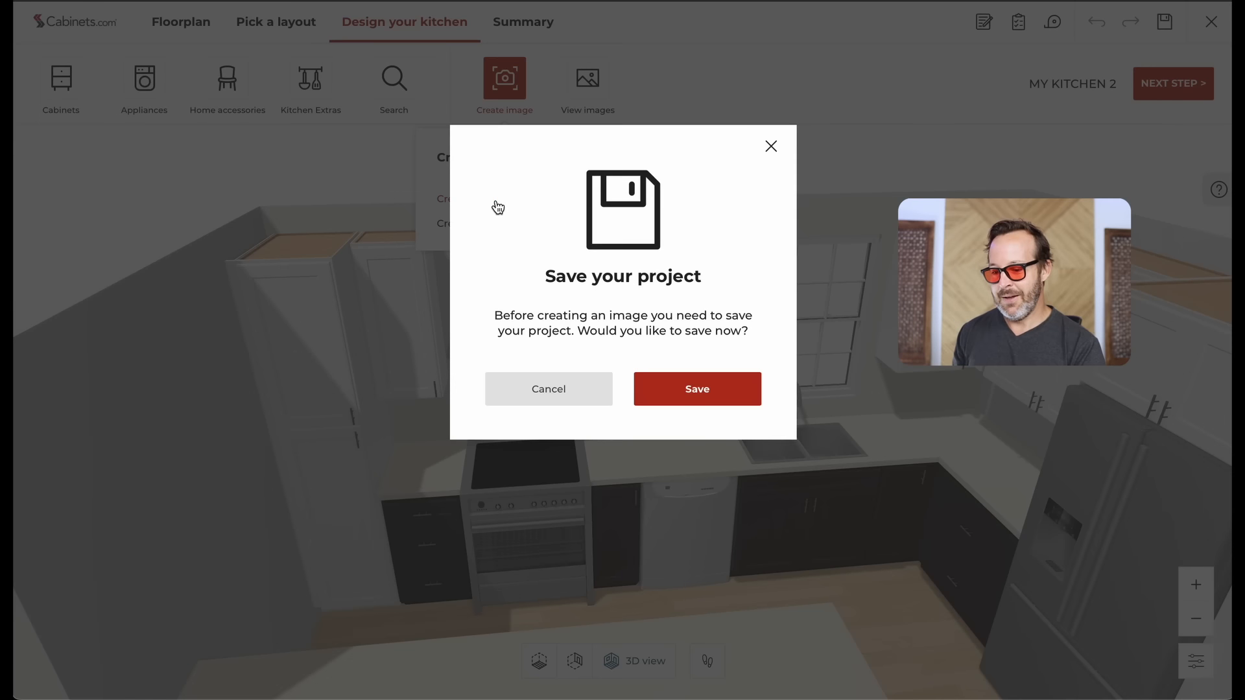
click(700, 396)
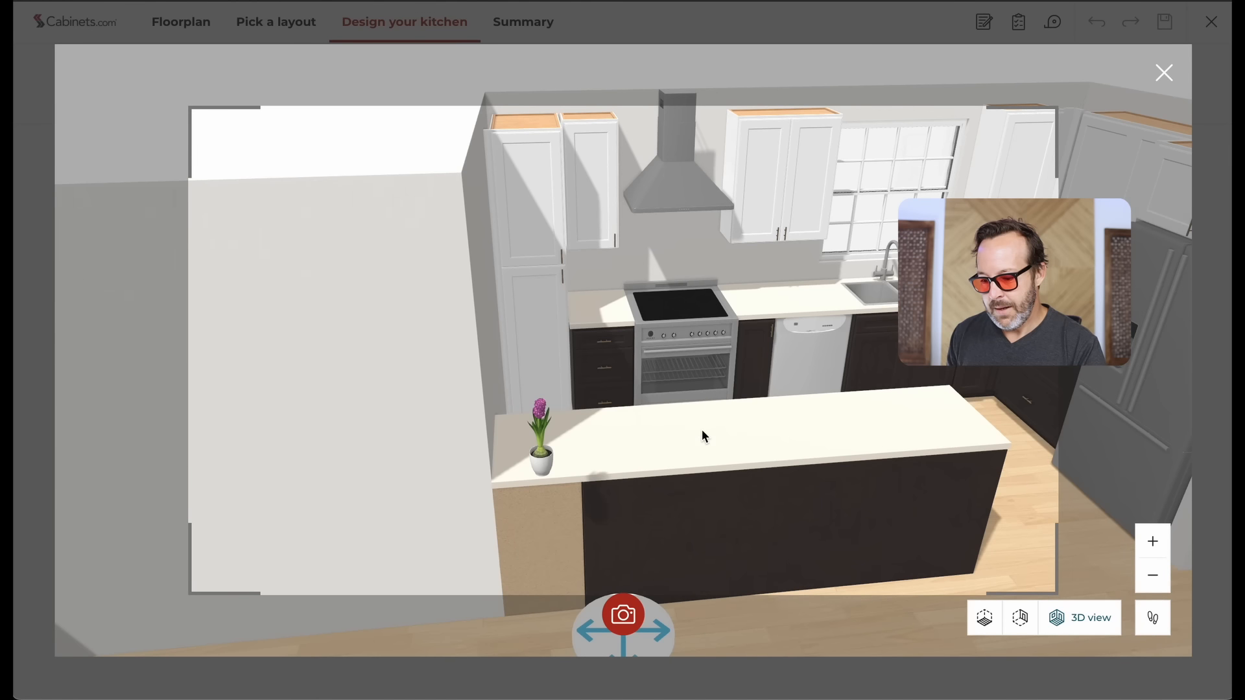
drag(689, 564, 880, 497)
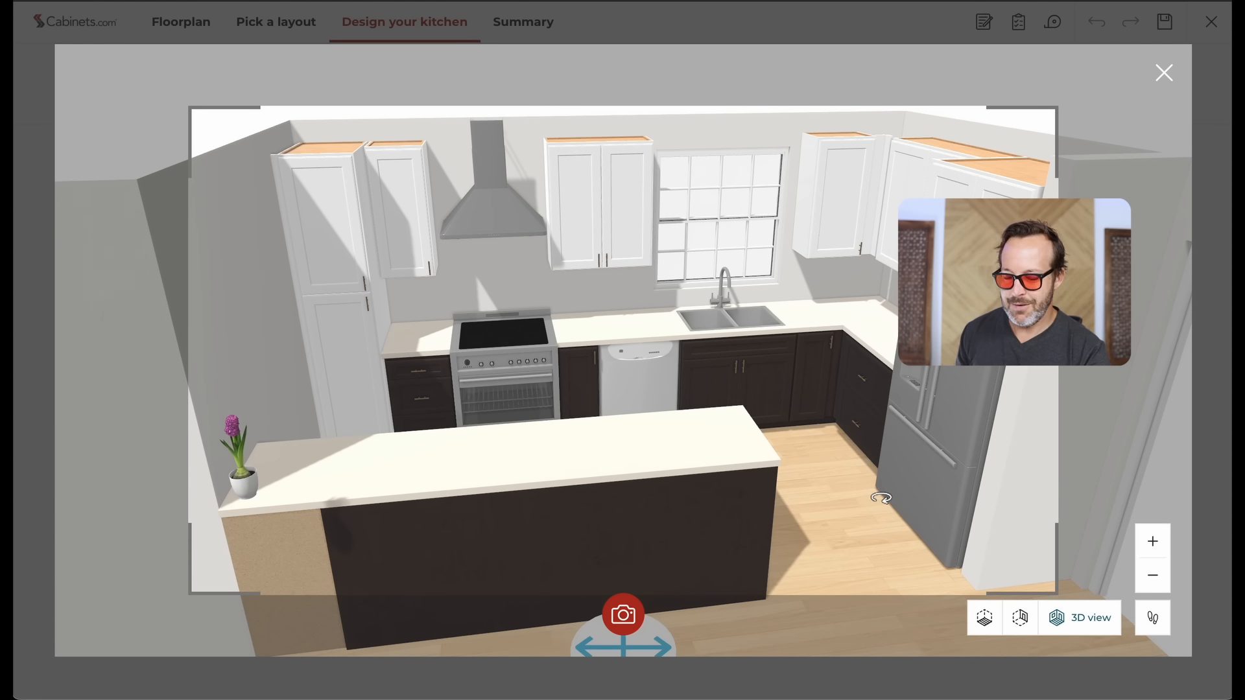
click(616, 614)
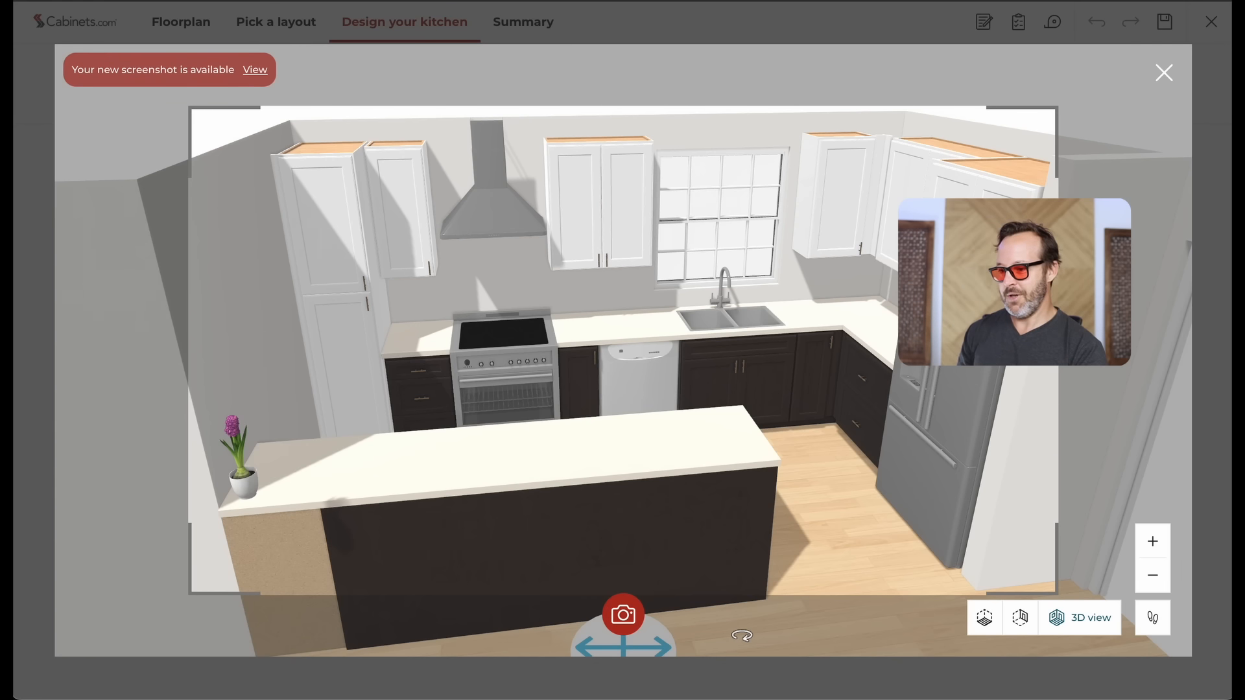
Step: Review the new kitchen screenshot at full size in the project's images and 2D plans
click(253, 71)
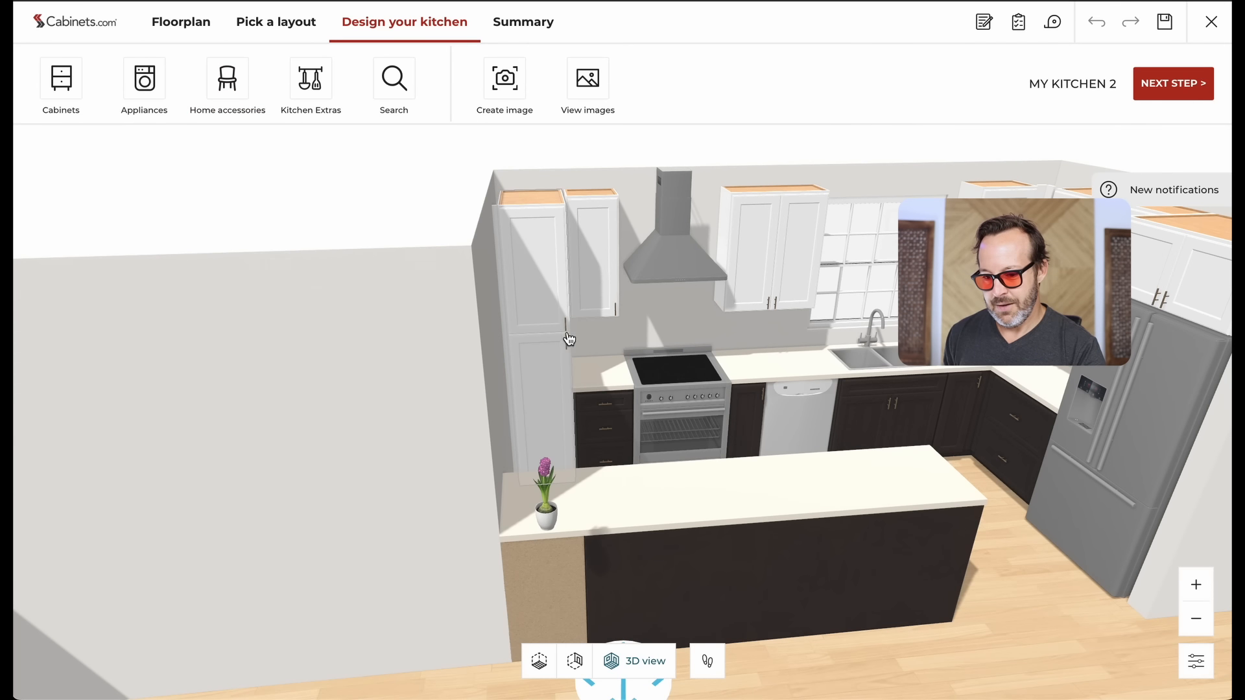
click(591, 104)
scroll(324, 531, down, 1)
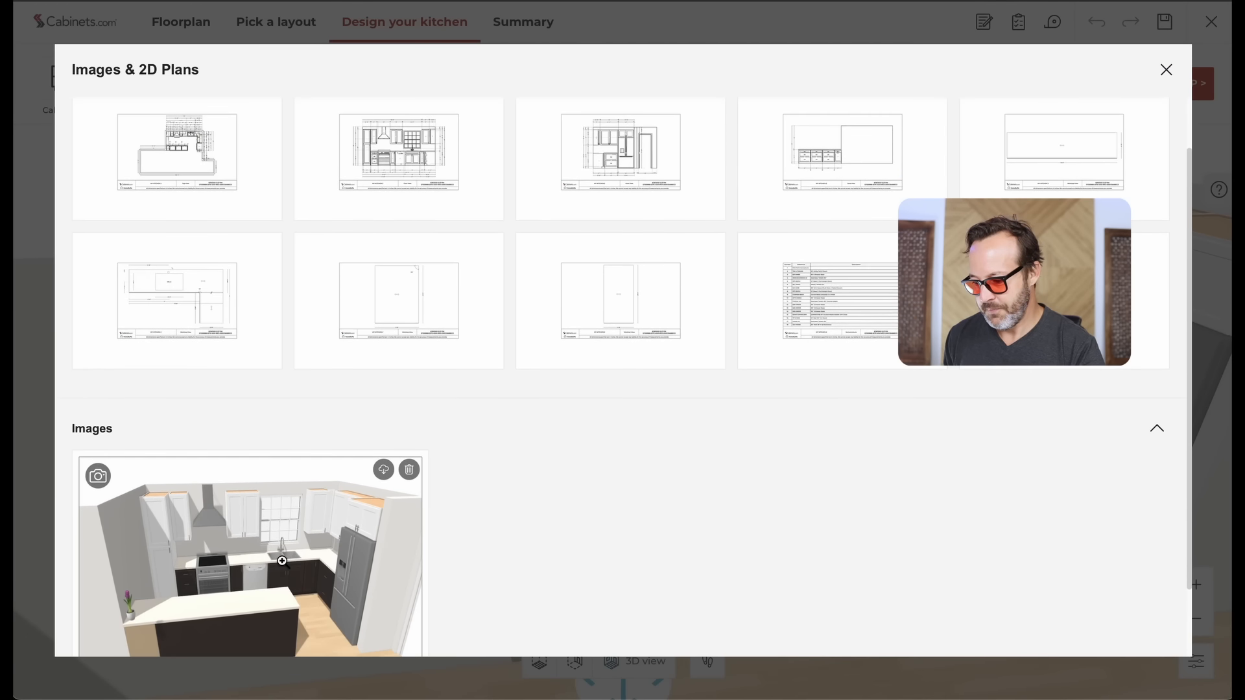
click(280, 560)
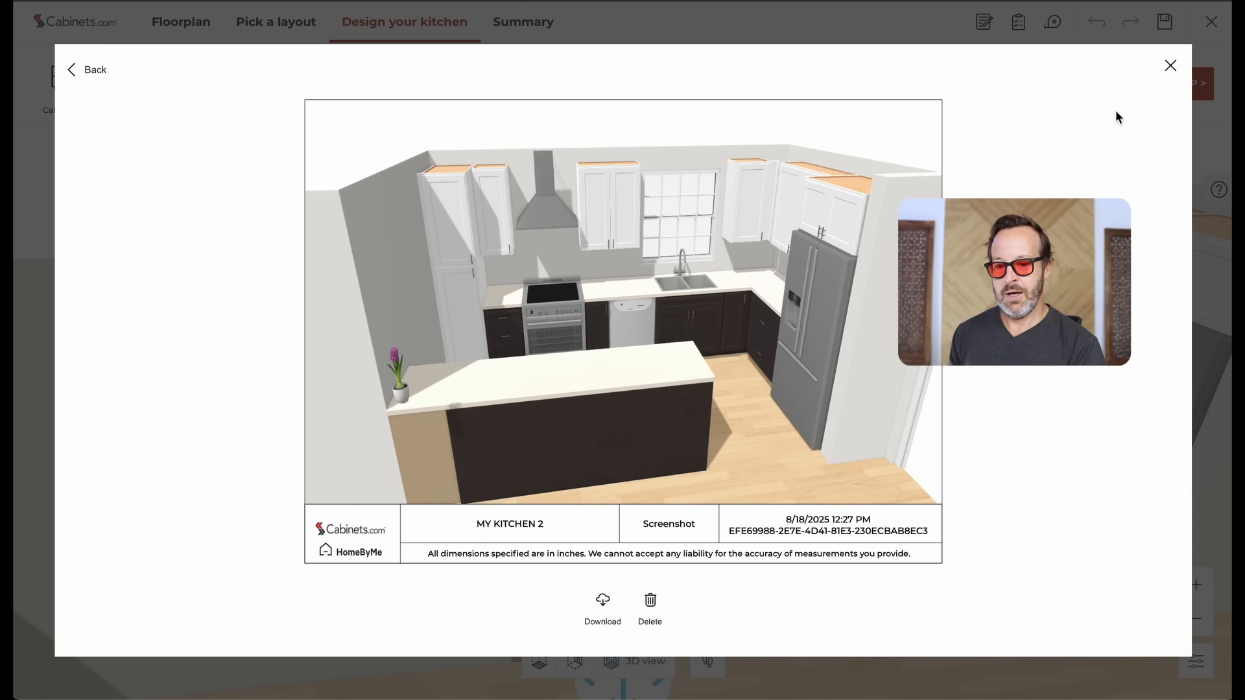
click(1170, 67)
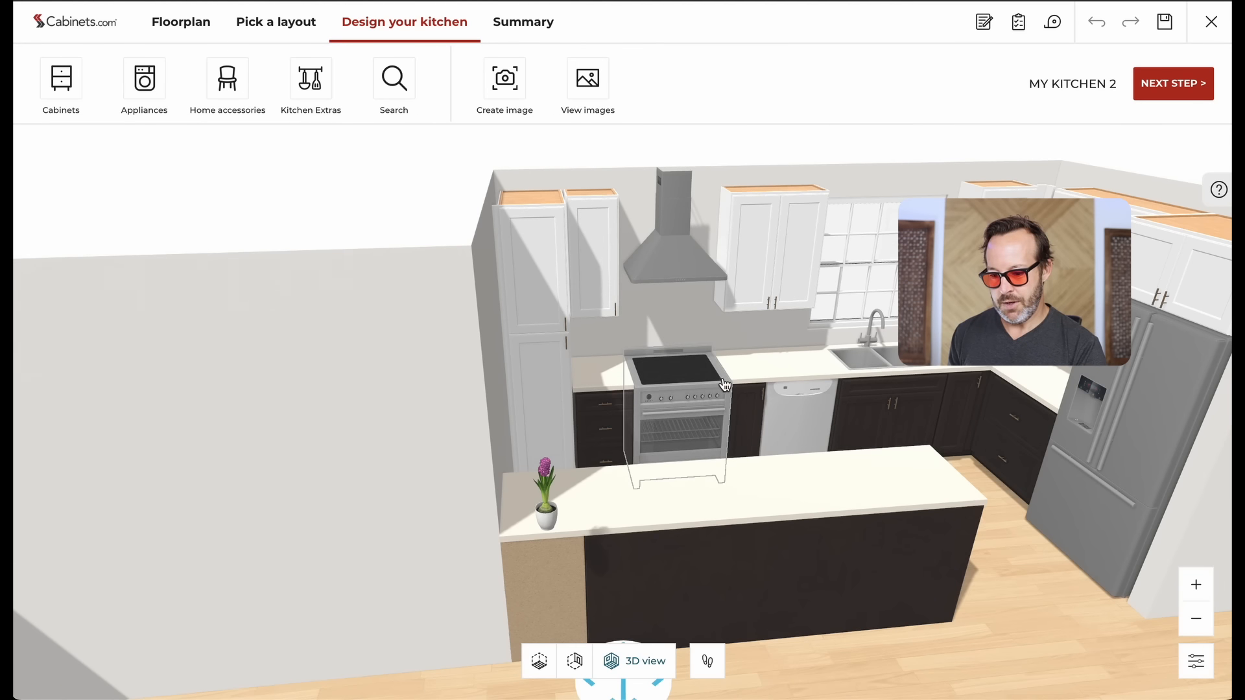
Step: Open the 18-inch wall cabinet beside the window for editing and browse the crown moldings that can be added to it
scroll(745, 415, up, 3)
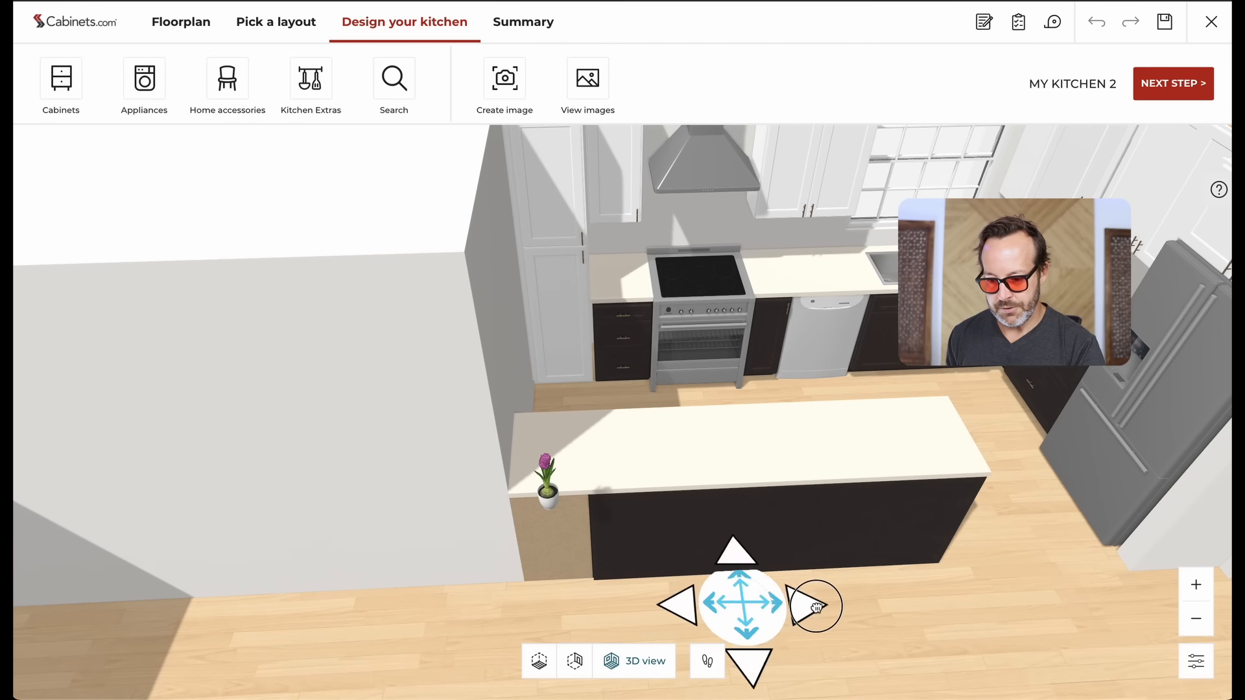
drag(811, 603, 931, 546)
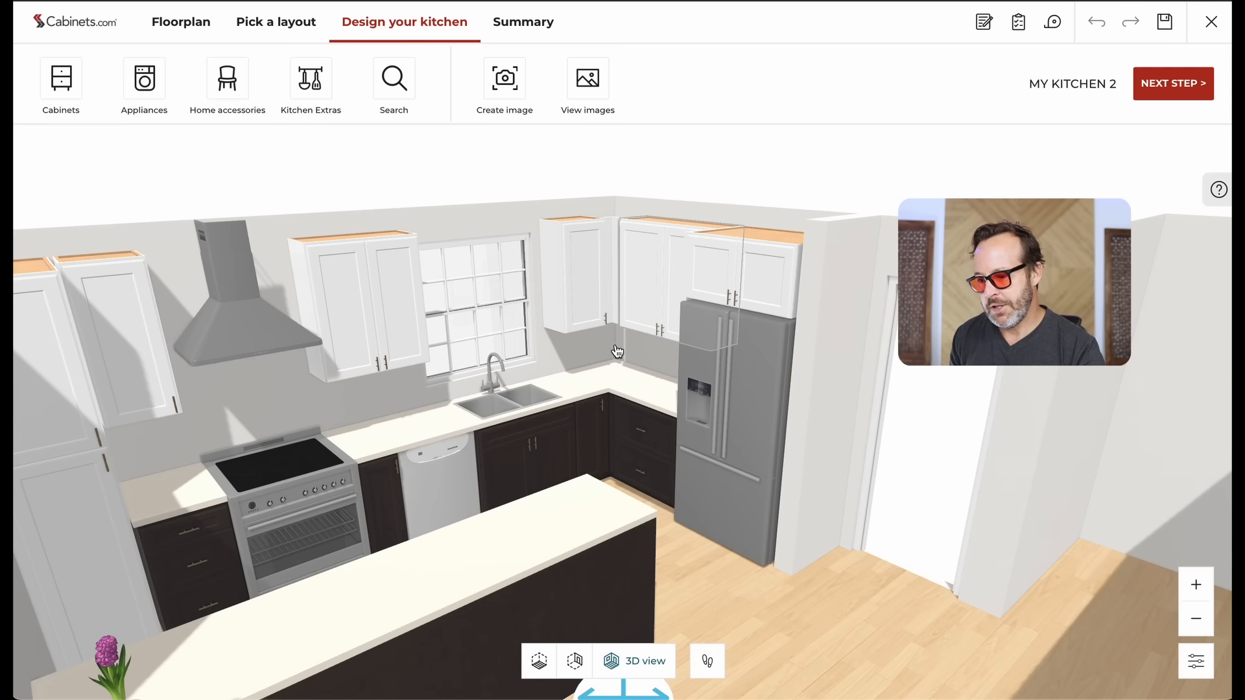
click(578, 310)
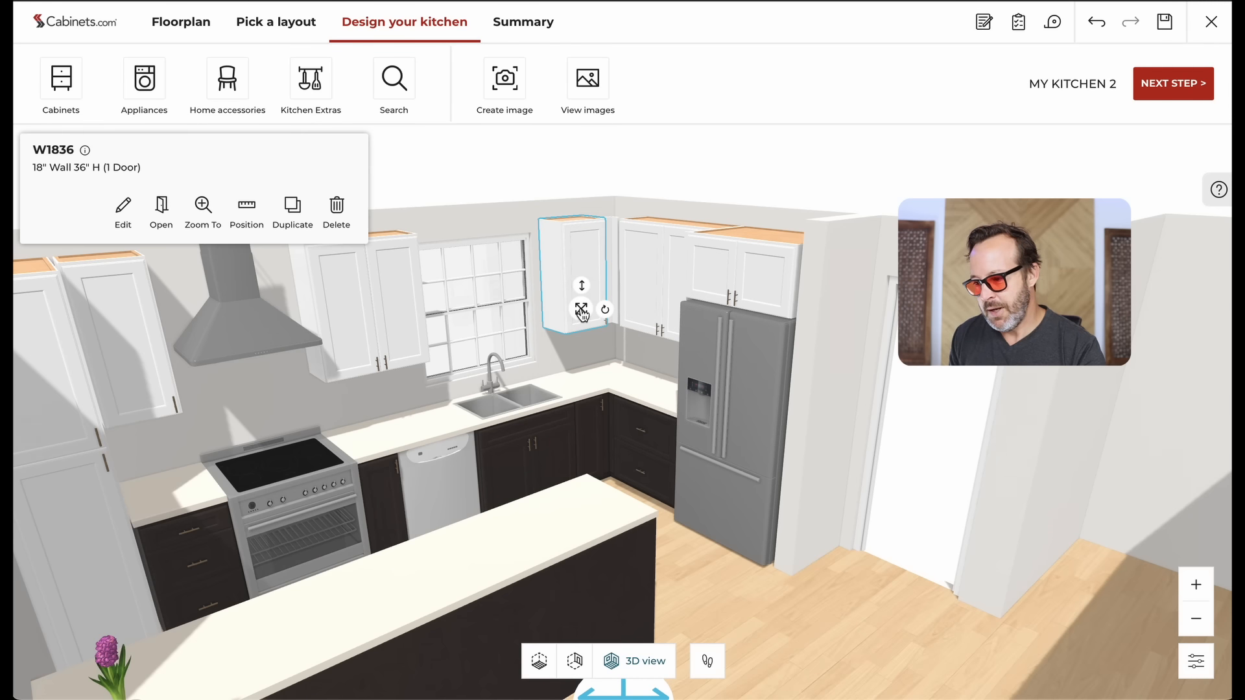
click(125, 208)
scroll(149, 412, down, 3)
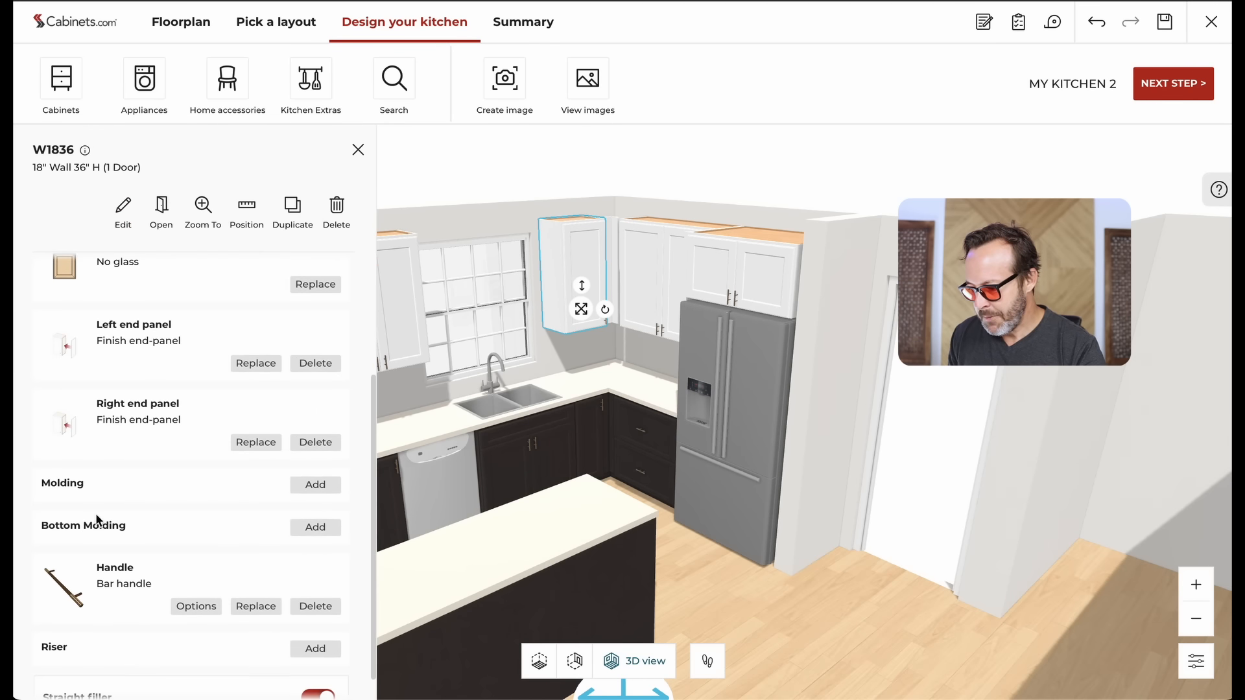
click(316, 486)
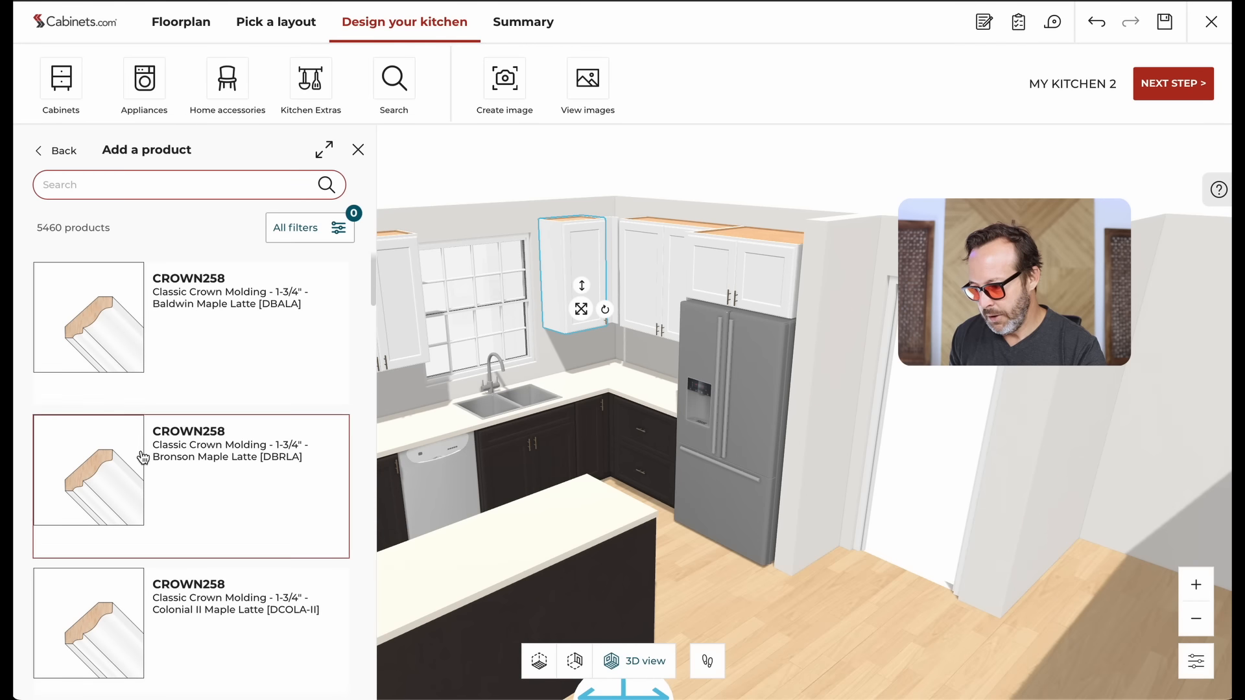
scroll(185, 395, down, 10)
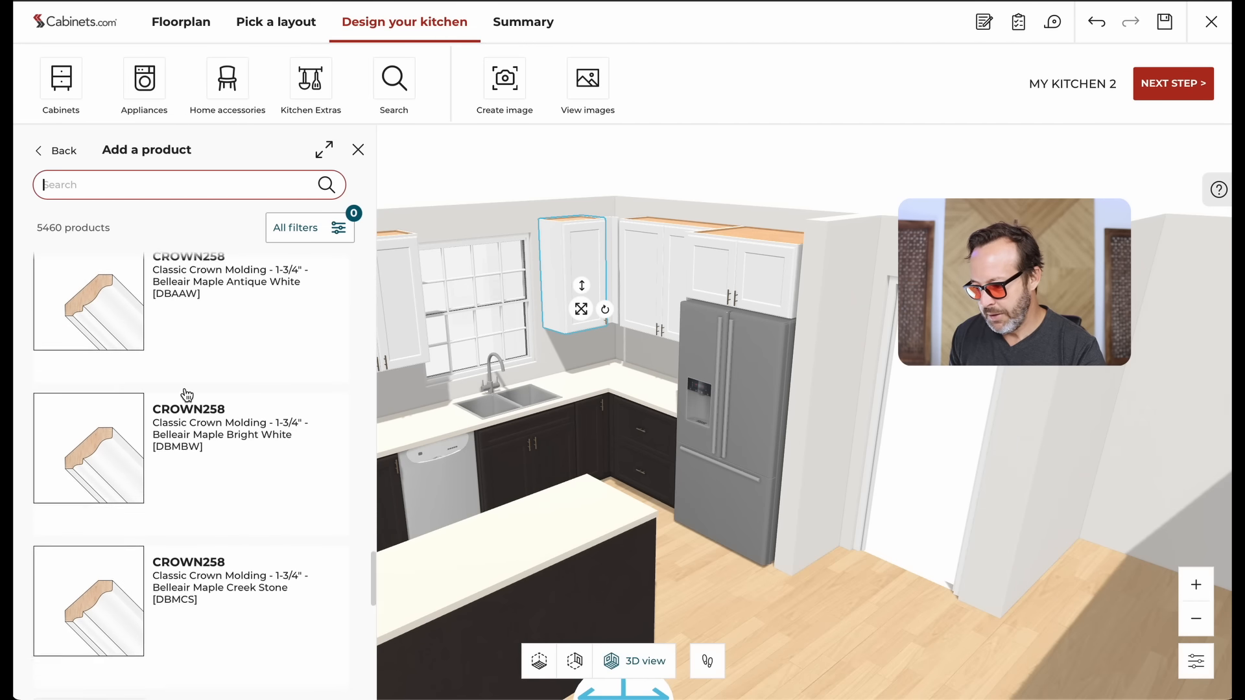
scroll(187, 395, up, 5)
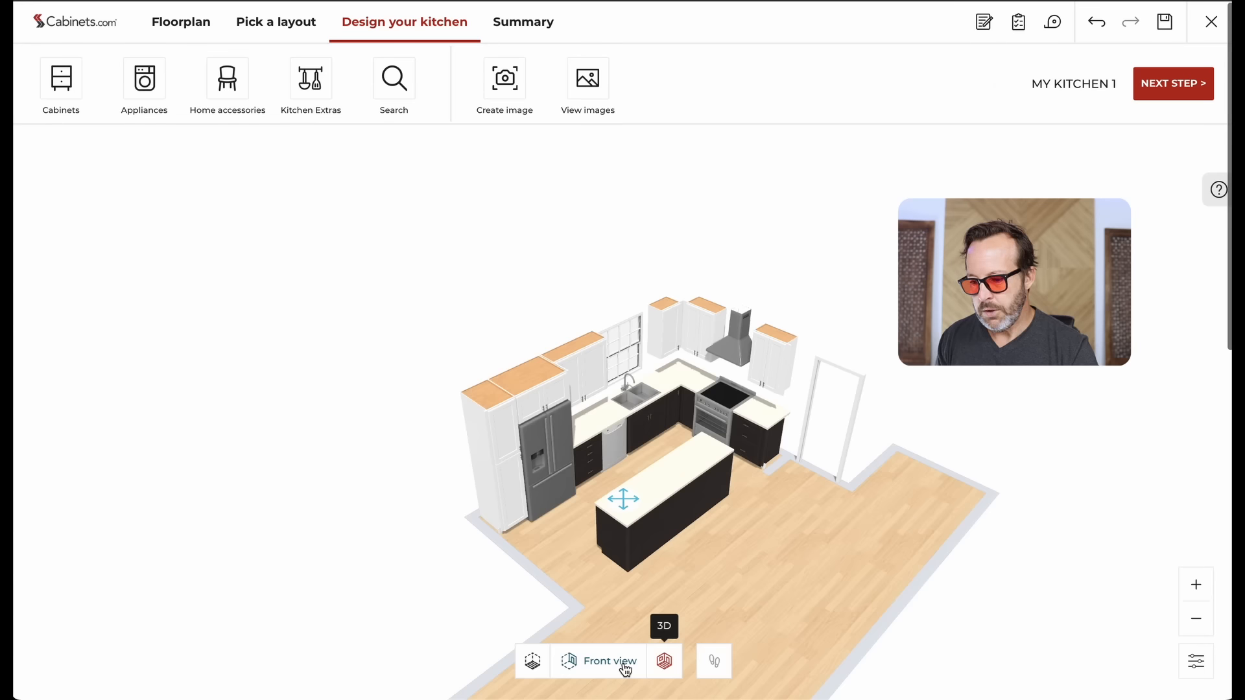
Step: View MY KITCHEN 1 in 3D, floor and front views, selecting the 24-inch 4-drawer base in the elevation, and return to 3D
click(655, 662)
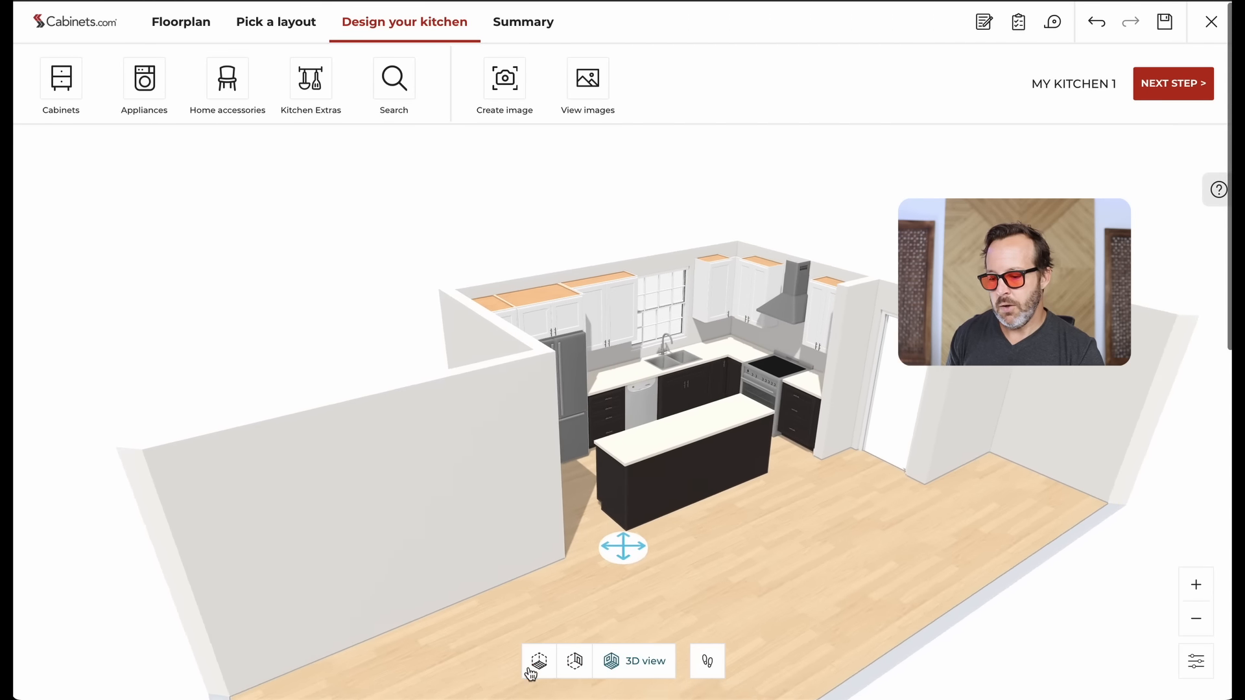
click(537, 664)
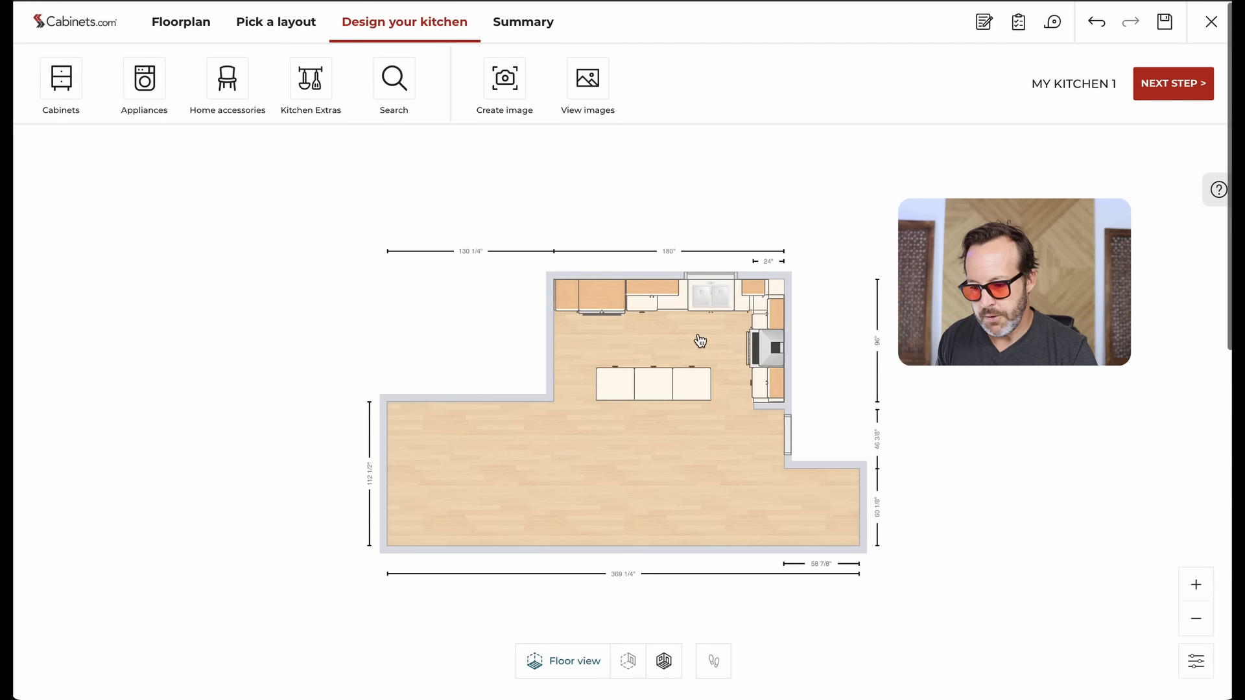
click(663, 661)
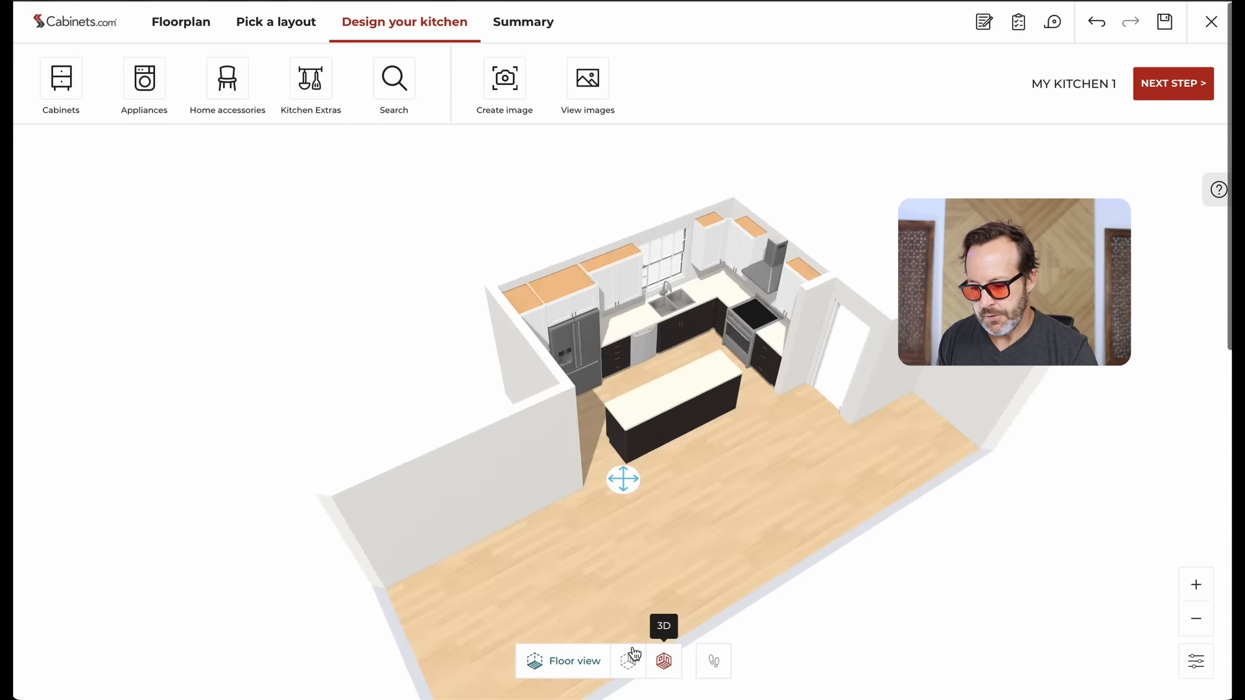
click(573, 664)
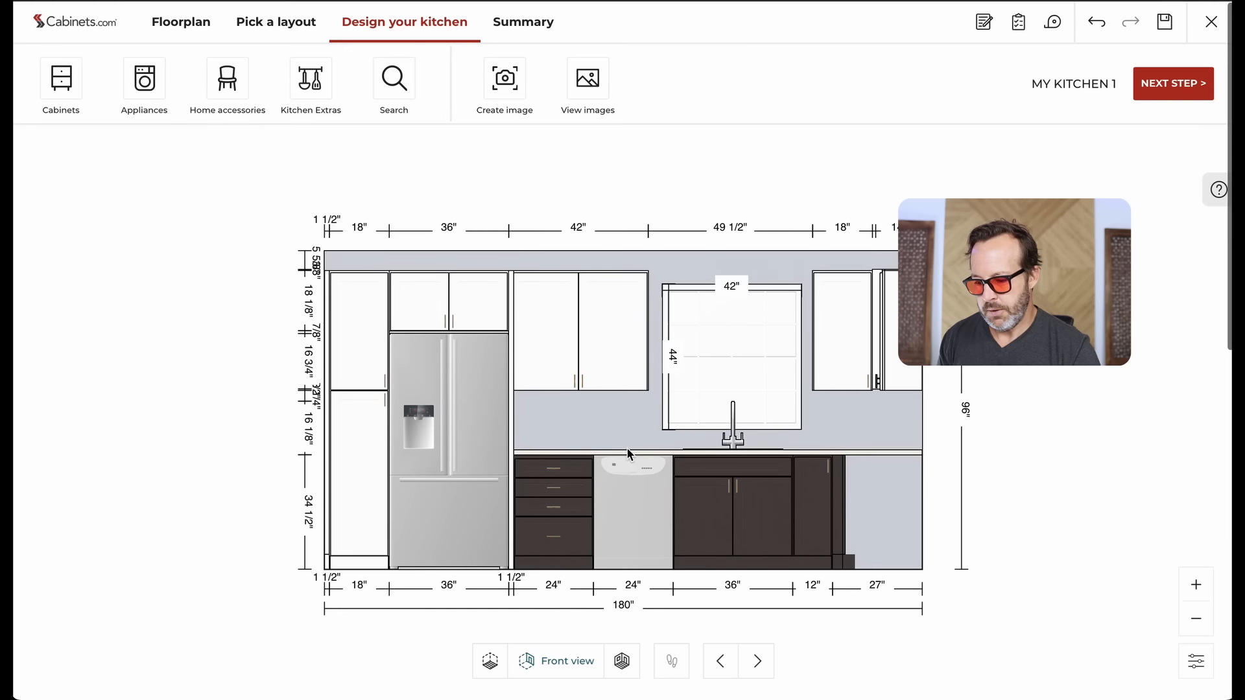
click(553, 538)
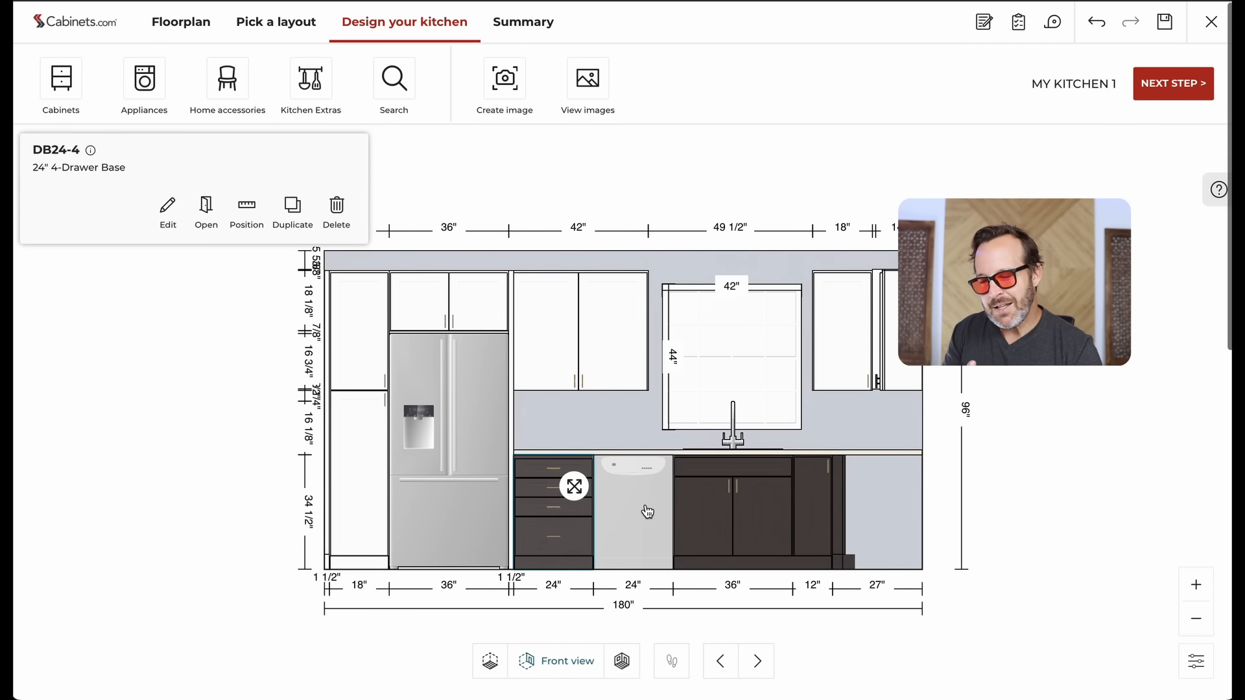
click(622, 662)
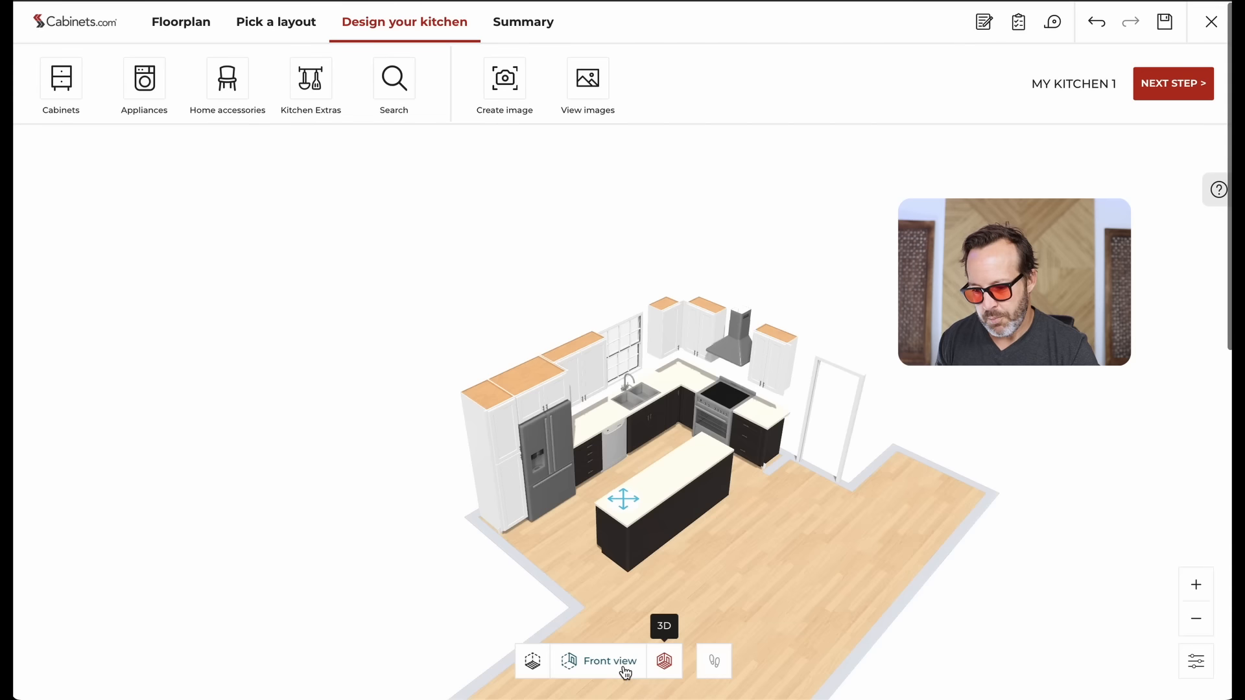
Step: Examine the kitchen in 3D from low and high angles around the island, refrigerator and range
drag(654, 542, 647, 478)
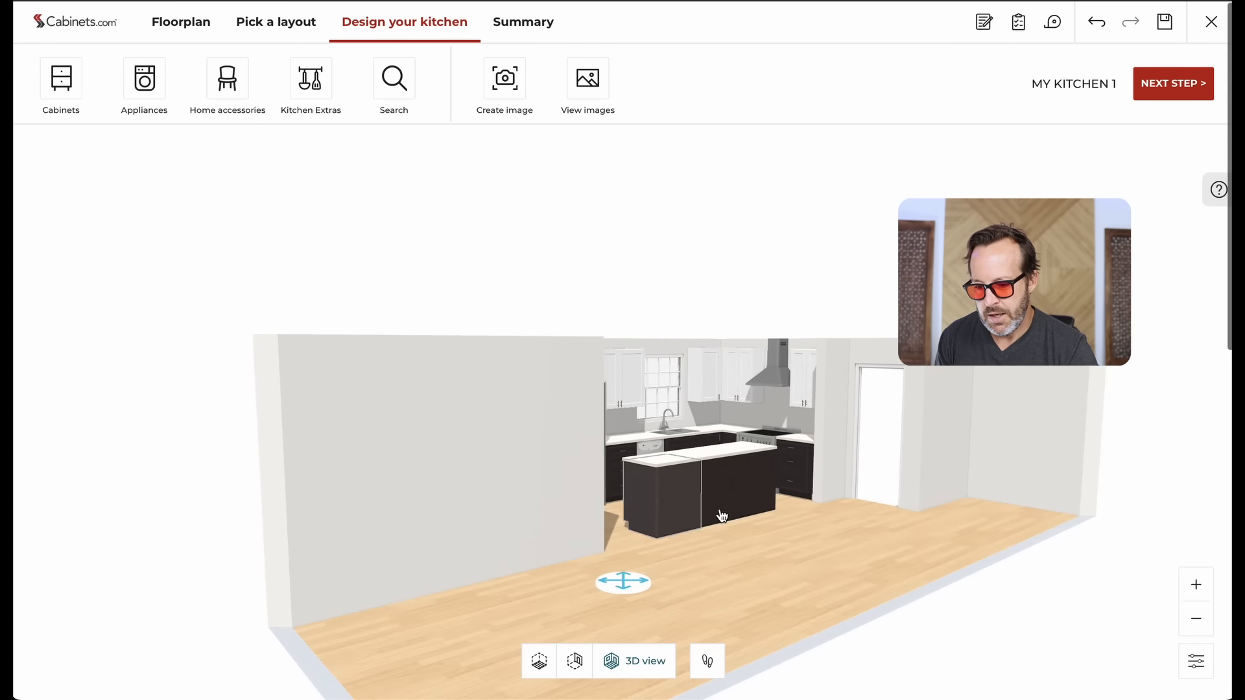
scroll(721, 514, up, 5)
scroll(703, 587, down, 3)
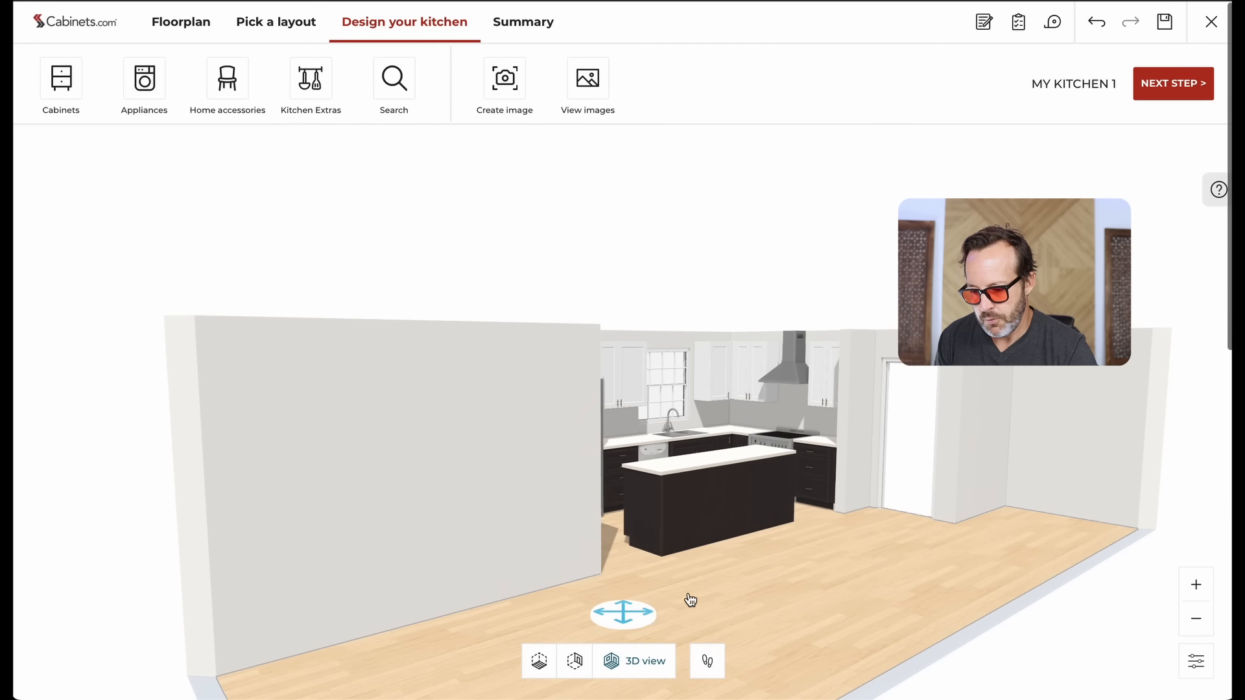
mouse_move(633, 608)
mouse_down()
mouse_move(969, 527)
mouse_move(708, 603)
mouse_move(573, 586)
mouse_move(644, 583)
mouse_move(627, 610)
mouse_up()
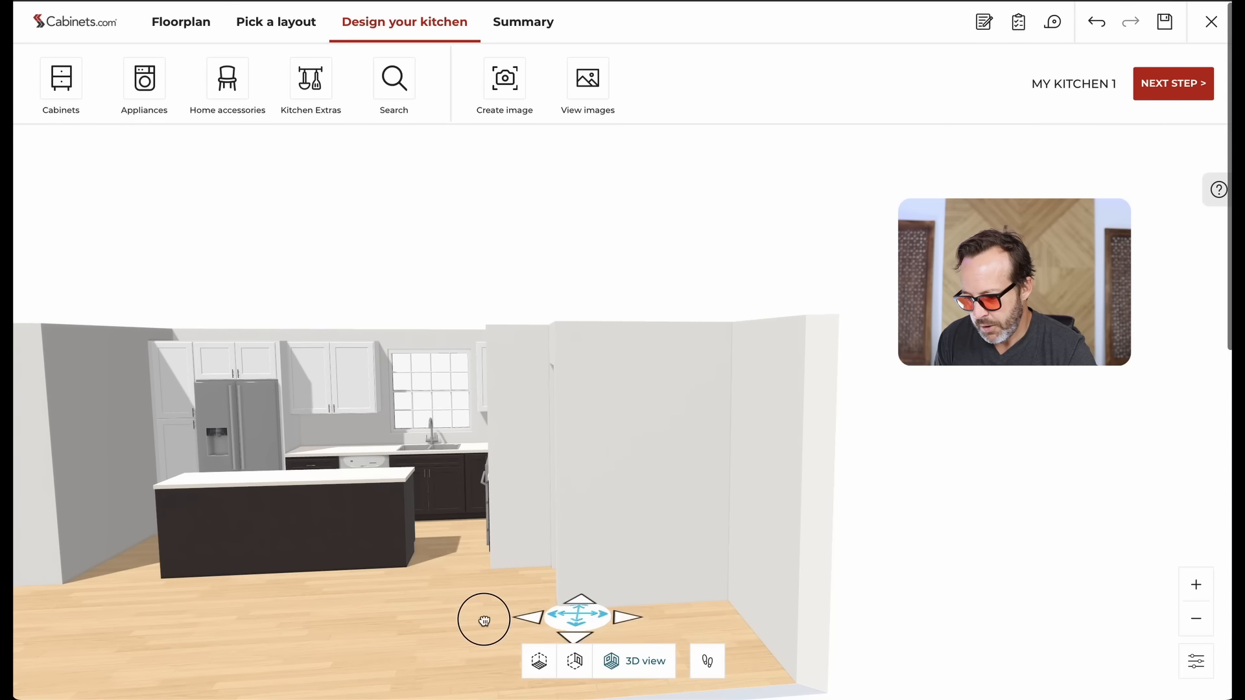
drag(484, 621, 434, 582)
scroll(631, 585, up, 3)
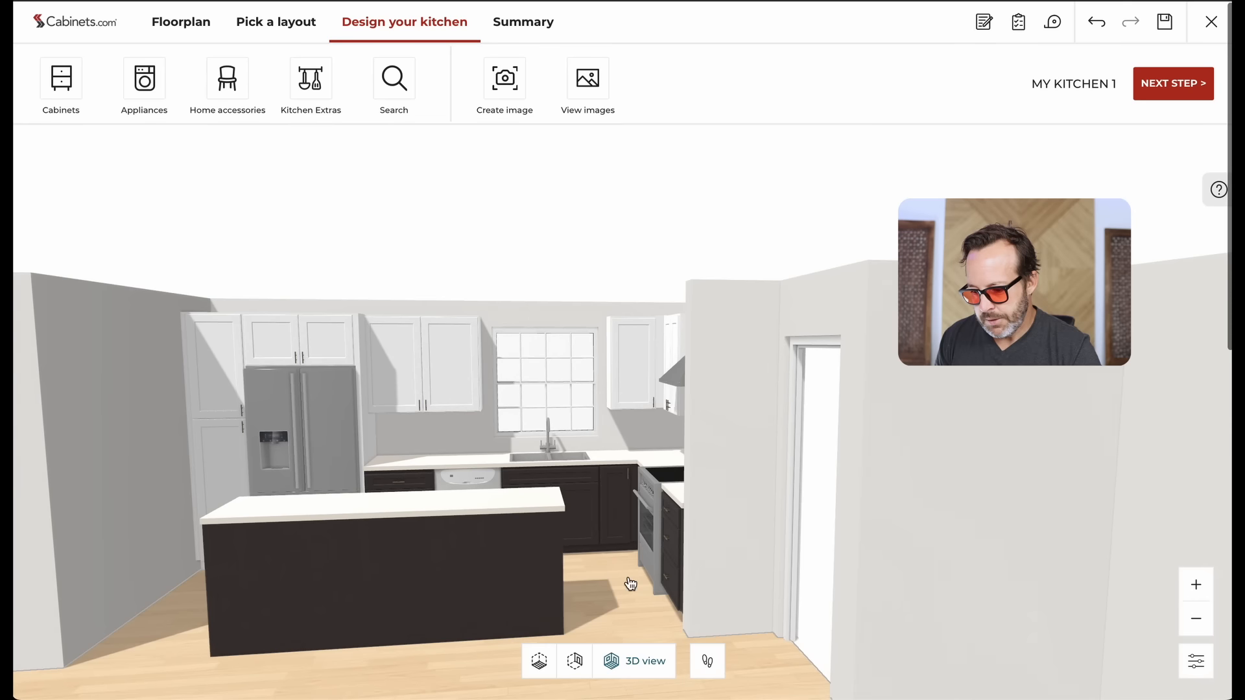
drag(631, 585, 717, 625)
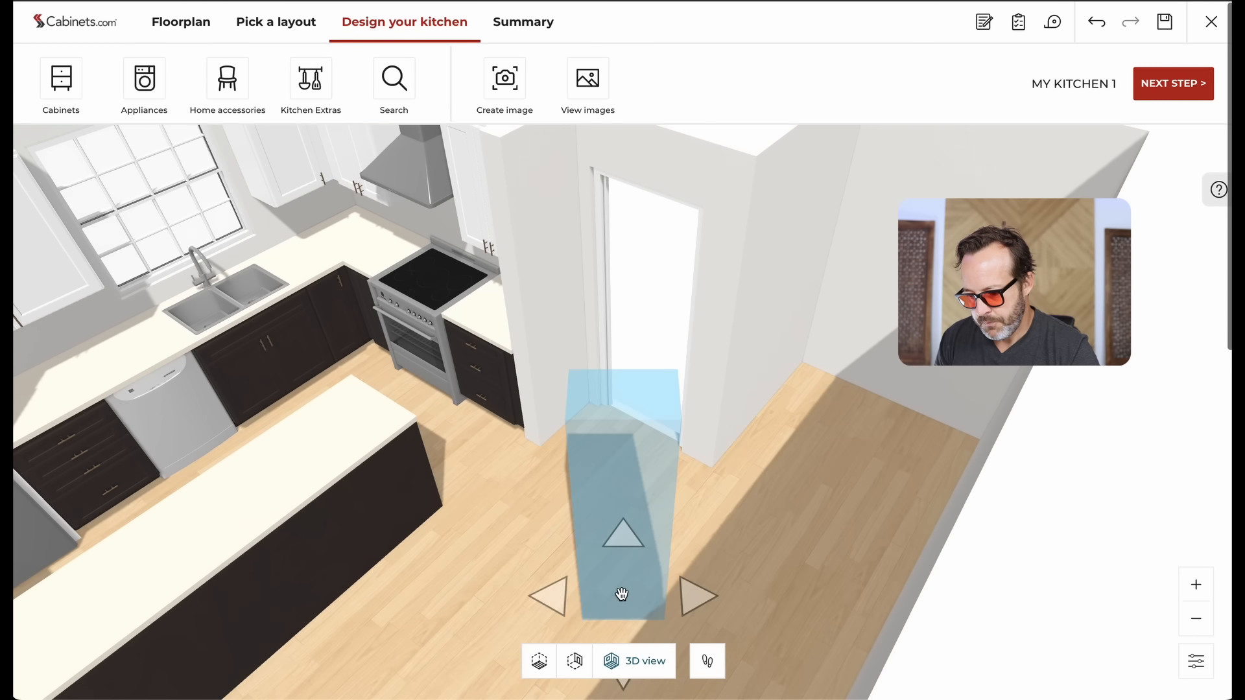
Step: Inspect the sink and range corner up close, including a first-person virtual visit, and return to the 3D view
drag(482, 587, 382, 467)
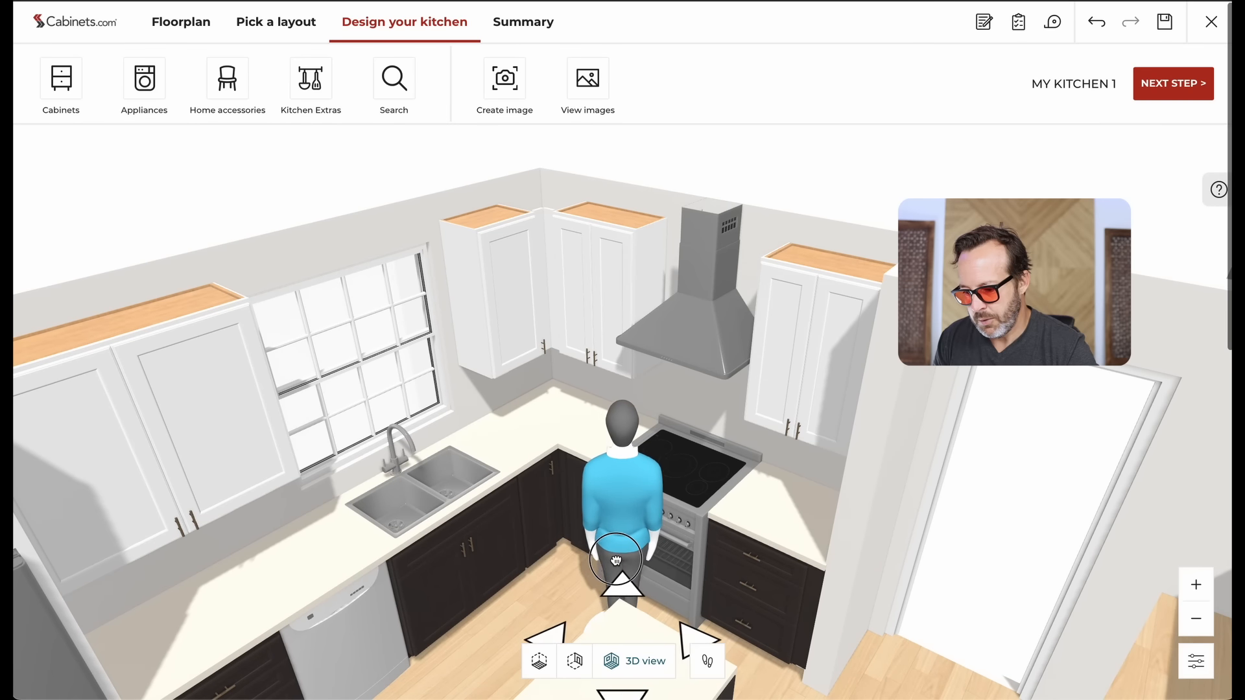
drag(515, 581, 692, 569)
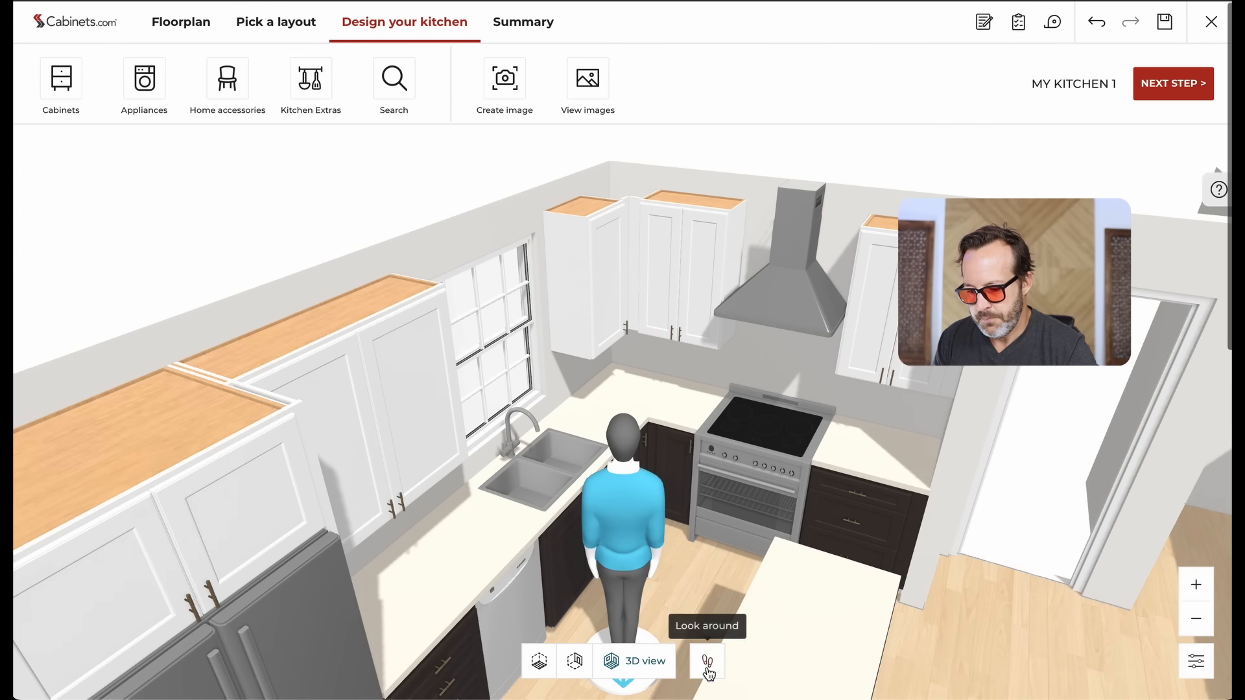
click(708, 665)
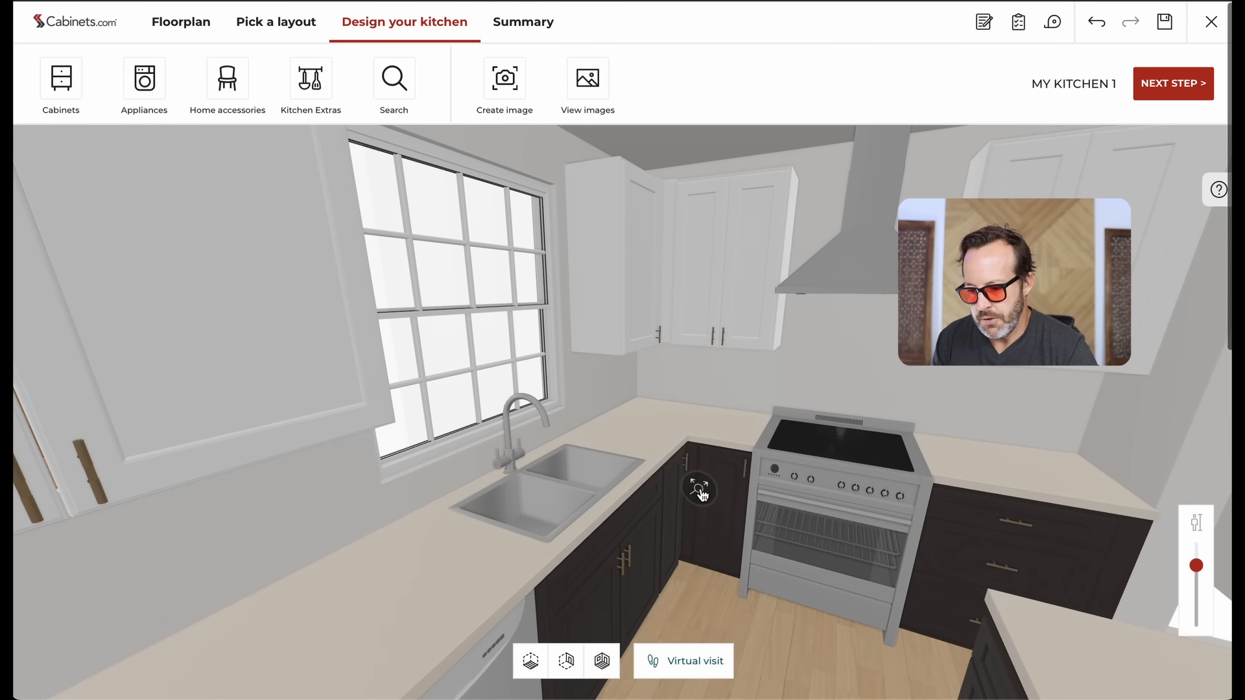
drag(700, 492, 524, 497)
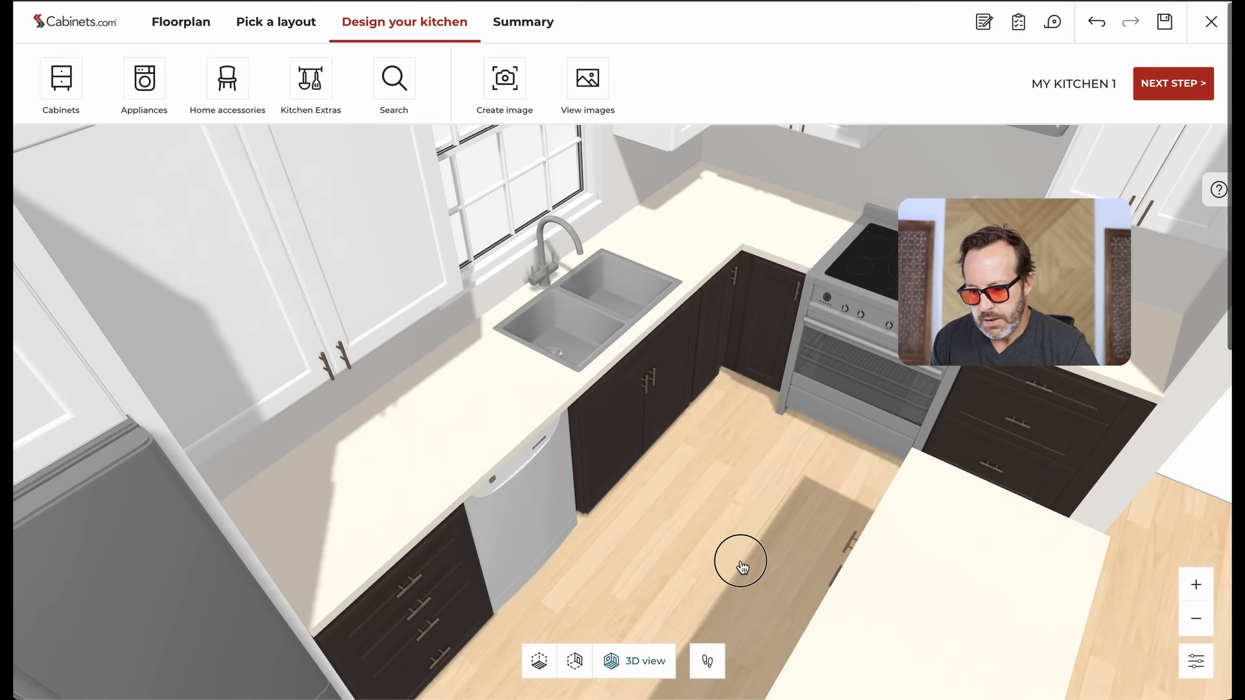
drag(740, 562, 754, 510)
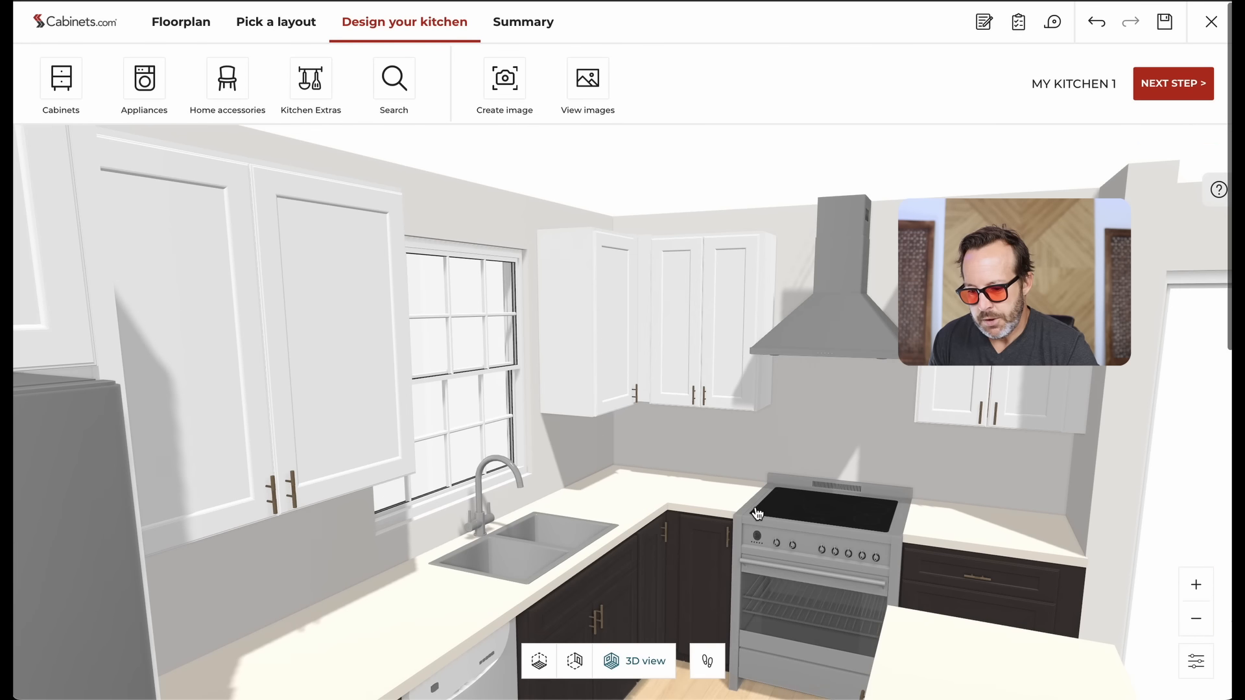
Step: Set the view height to Ground and inspect the aisle between the base cabinets and the island
click(1196, 662)
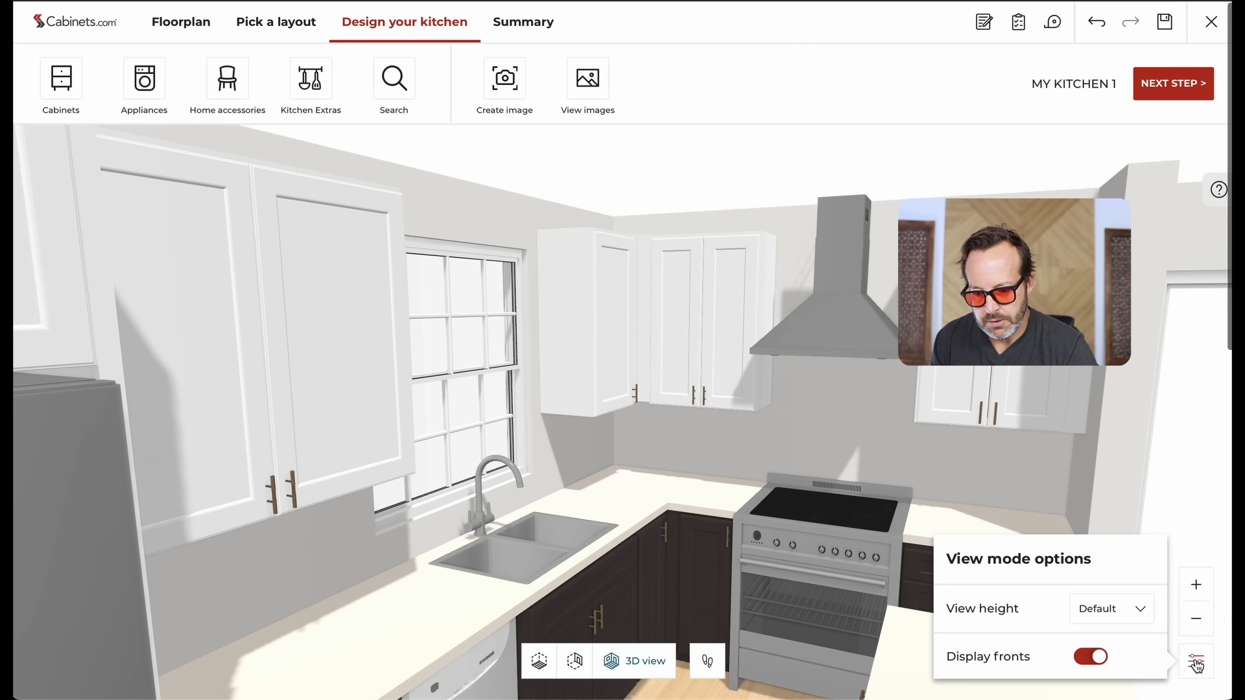
click(1125, 616)
click(1097, 636)
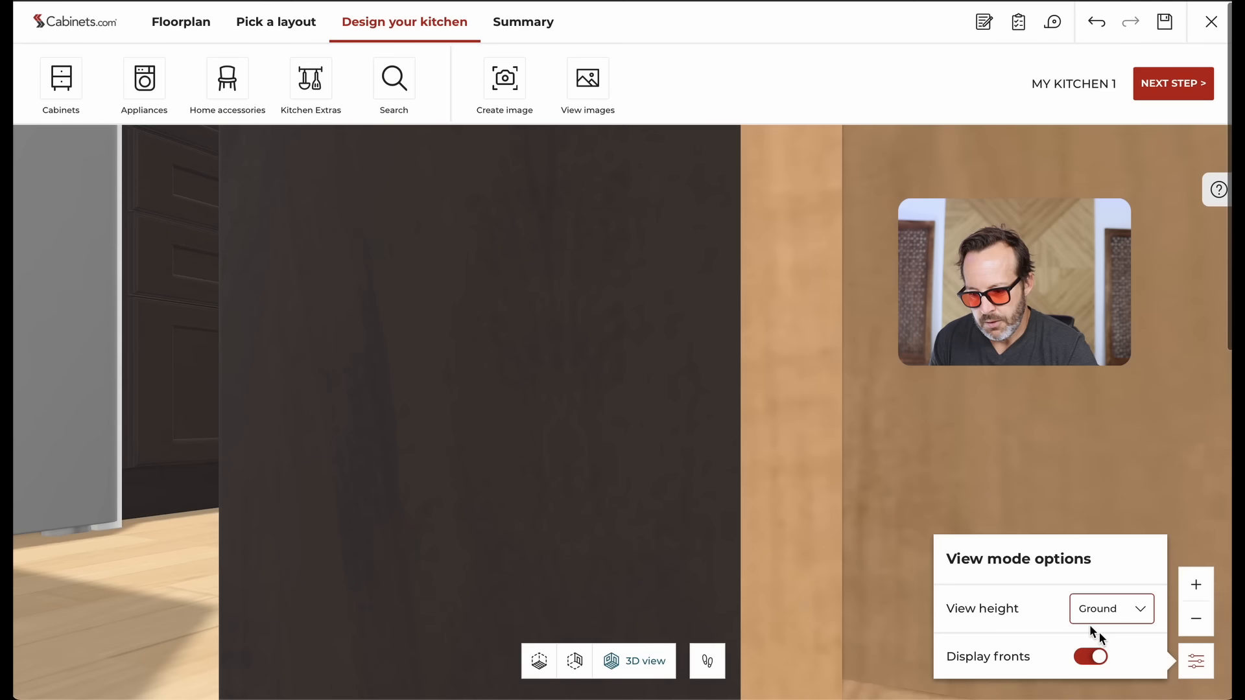
drag(550, 477, 603, 481)
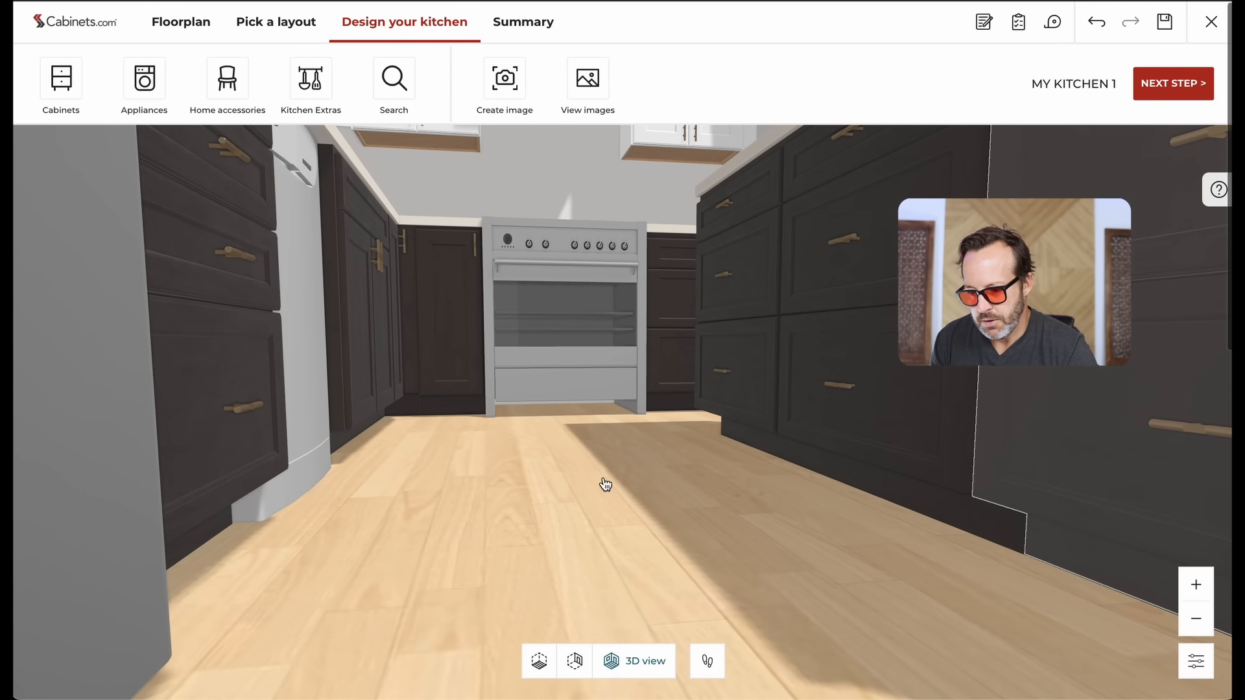
scroll(603, 481, up, 5)
scroll(603, 480, down, 4)
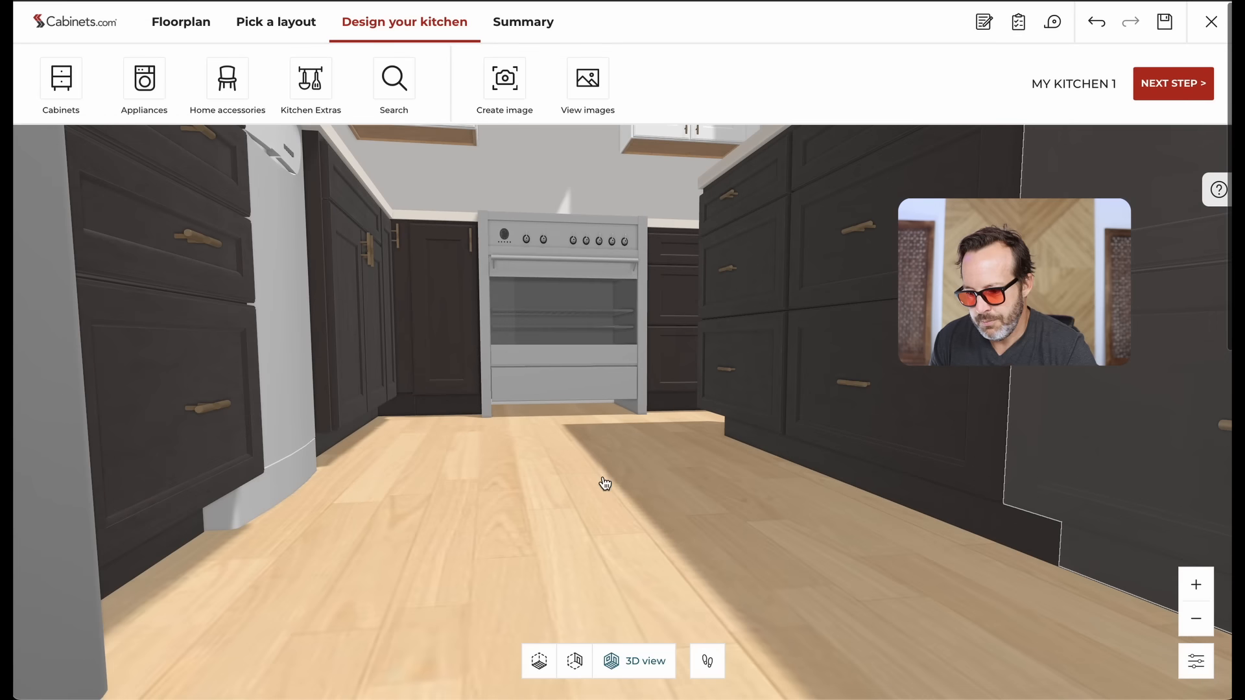
drag(602, 449, 583, 461)
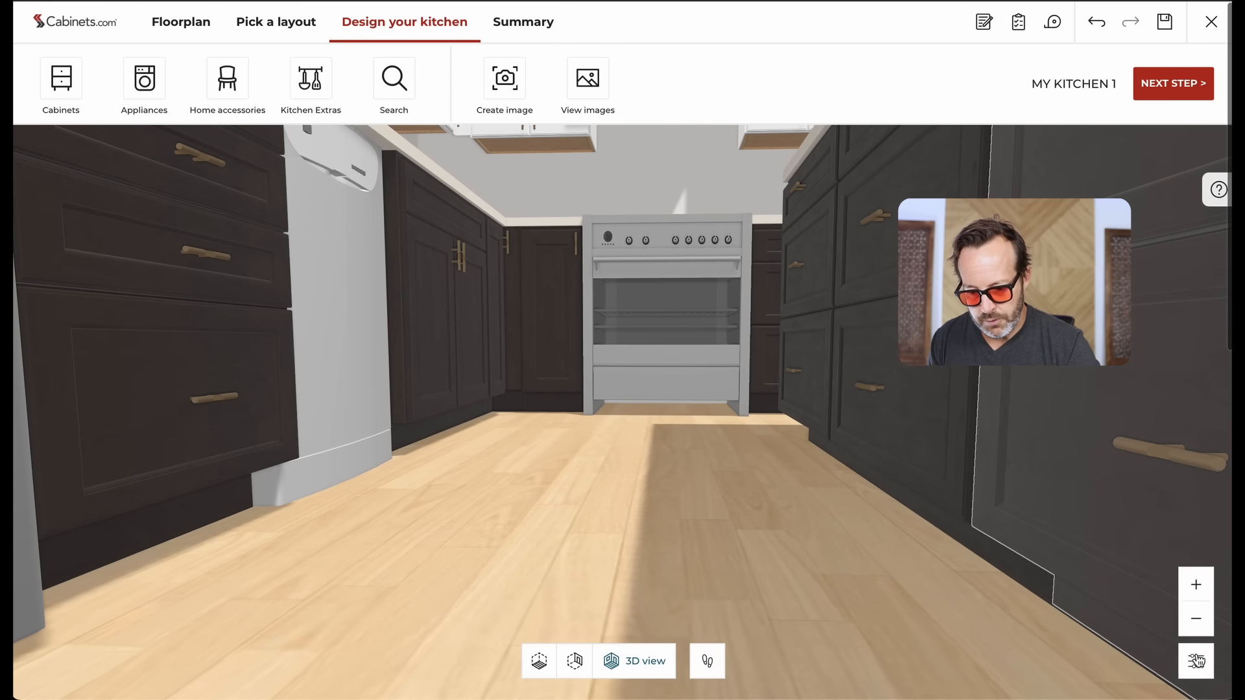
Step: Set the view height to High and inspect the upper cabinets around the range hood
click(1196, 660)
click(1105, 608)
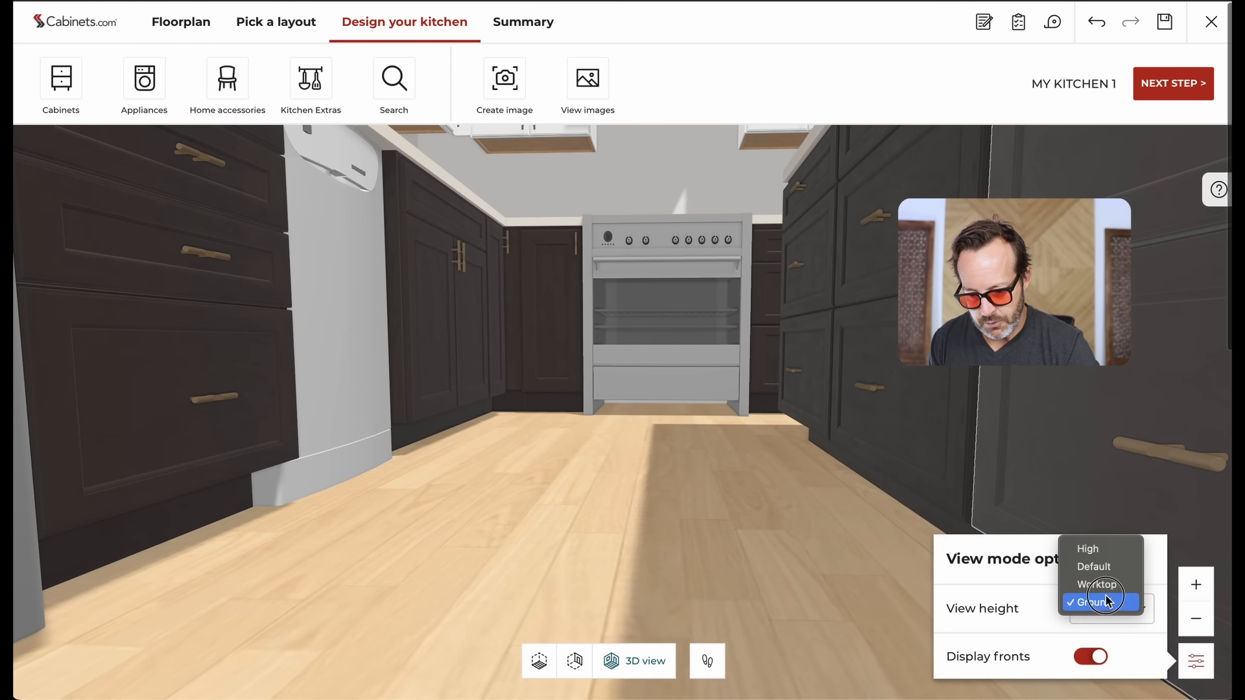
click(1101, 551)
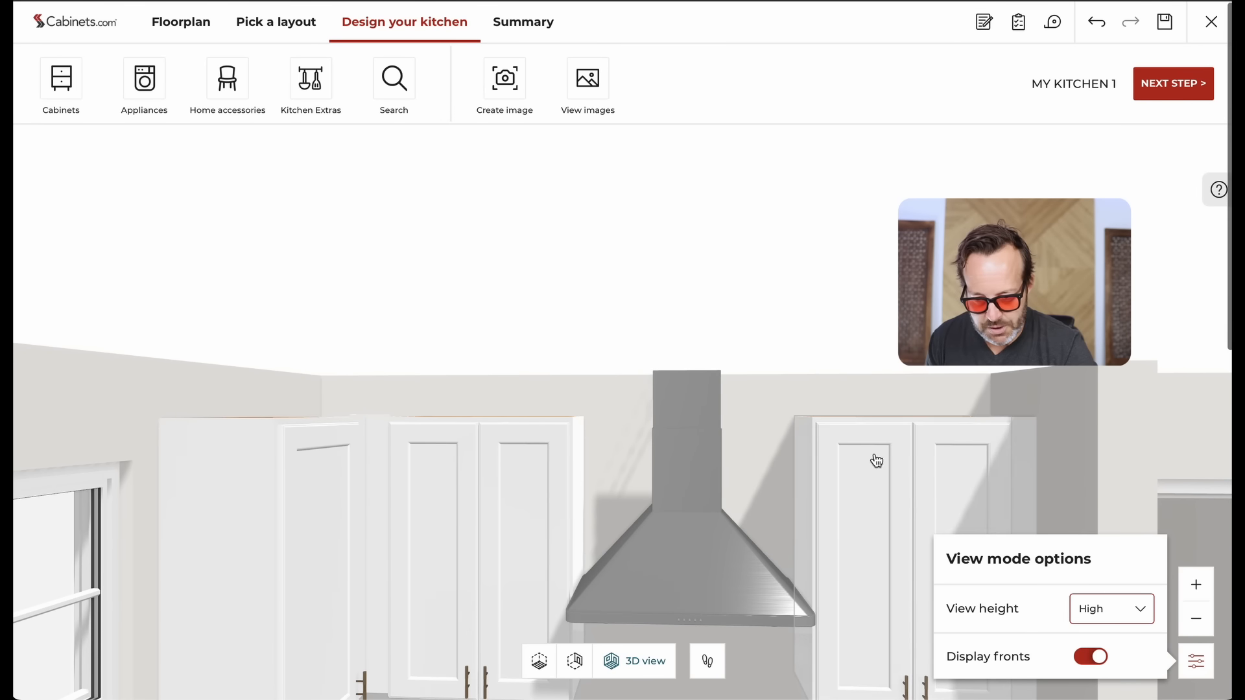
drag(763, 472, 811, 492)
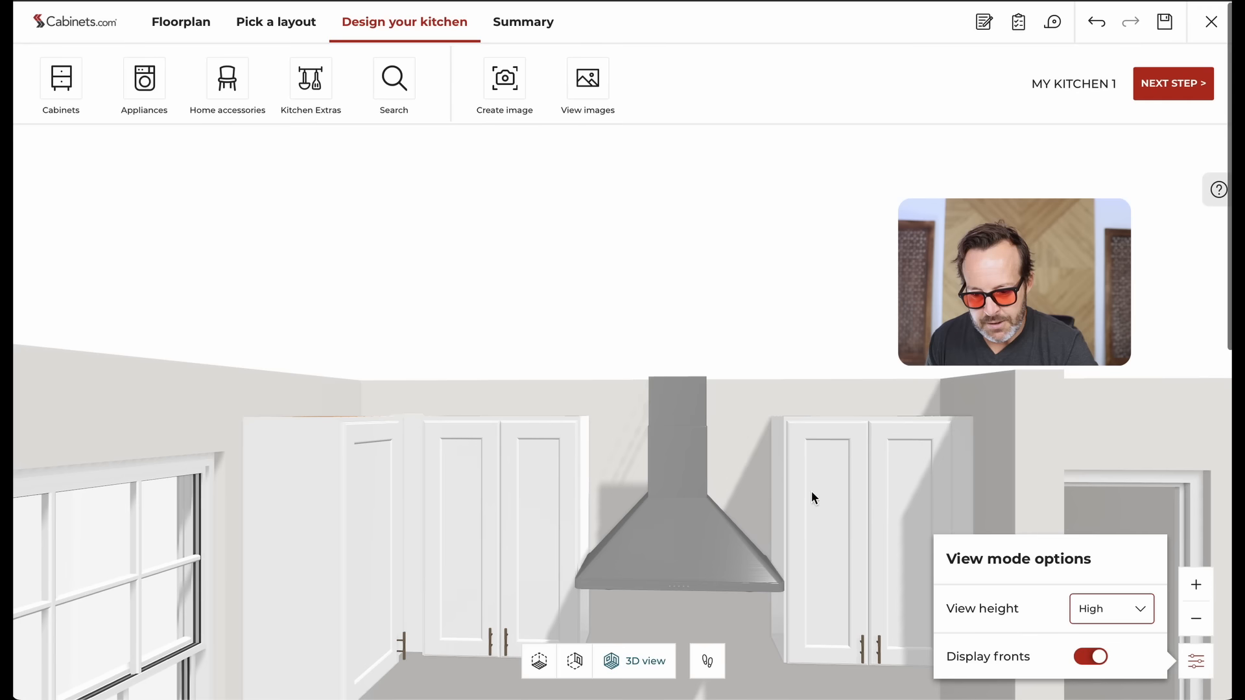
Step: Set the view height to Worktop and inspect the countertops, island and whole kitchen from that level
click(1114, 613)
click(1102, 639)
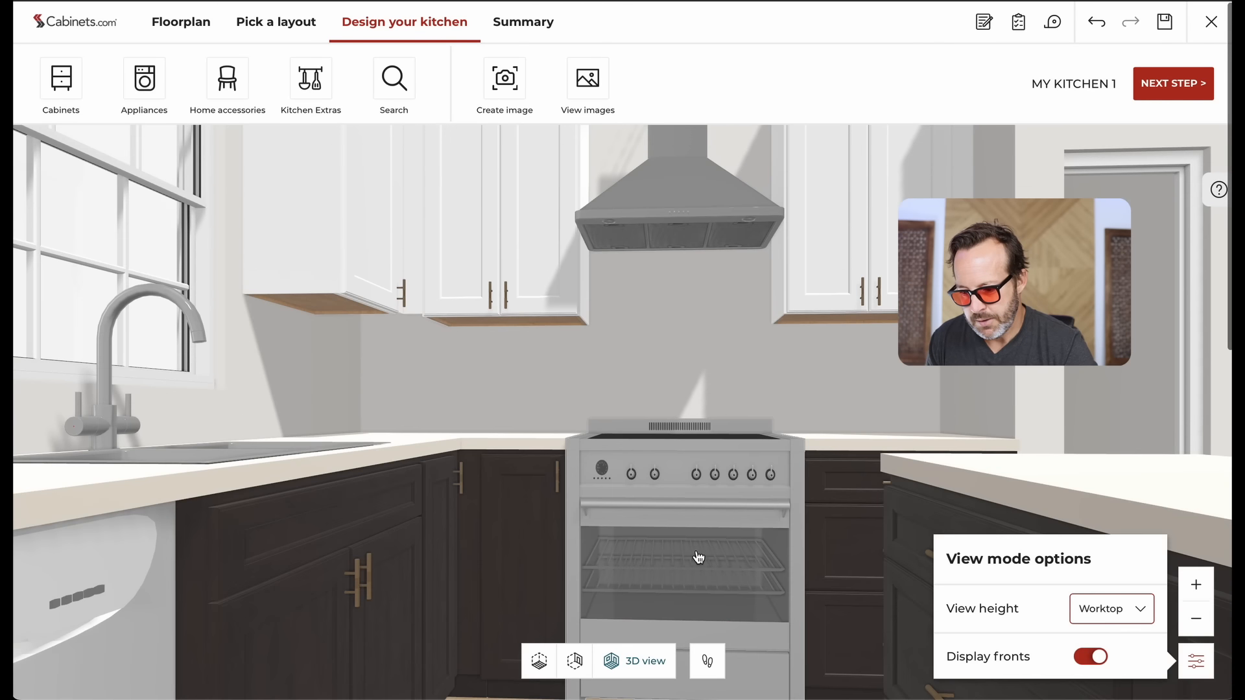
scroll(704, 560, down, 5)
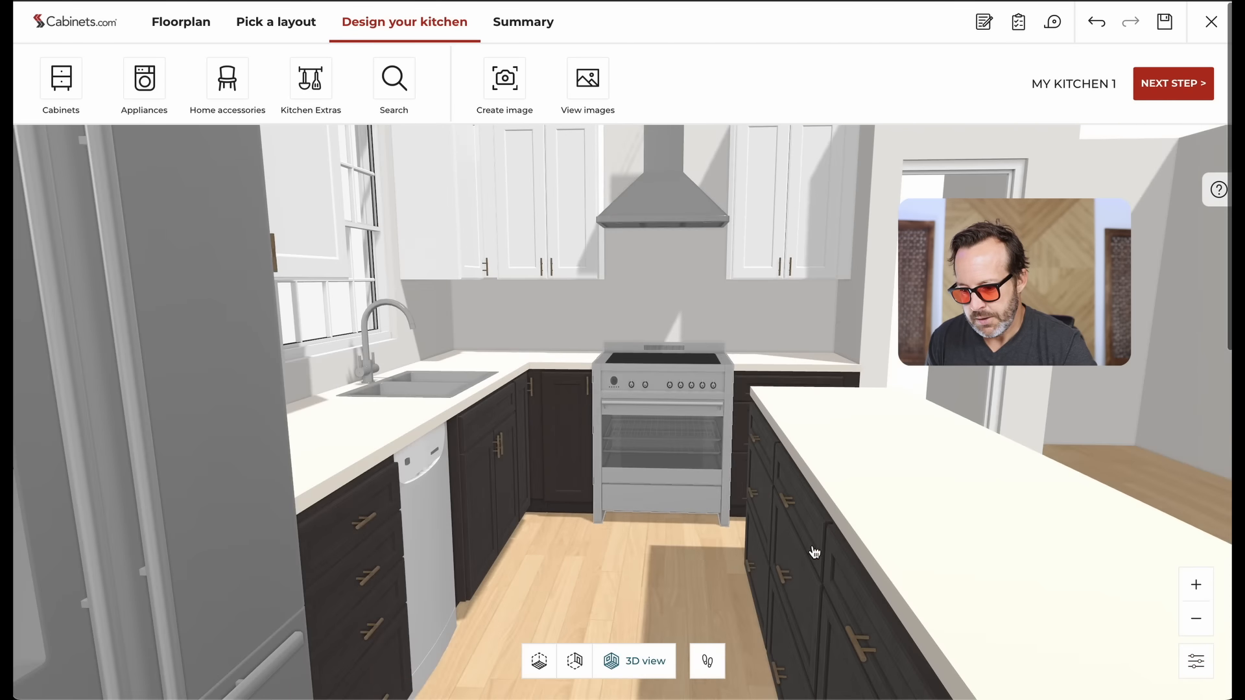
drag(818, 553, 871, 547)
scroll(871, 547, down, 5)
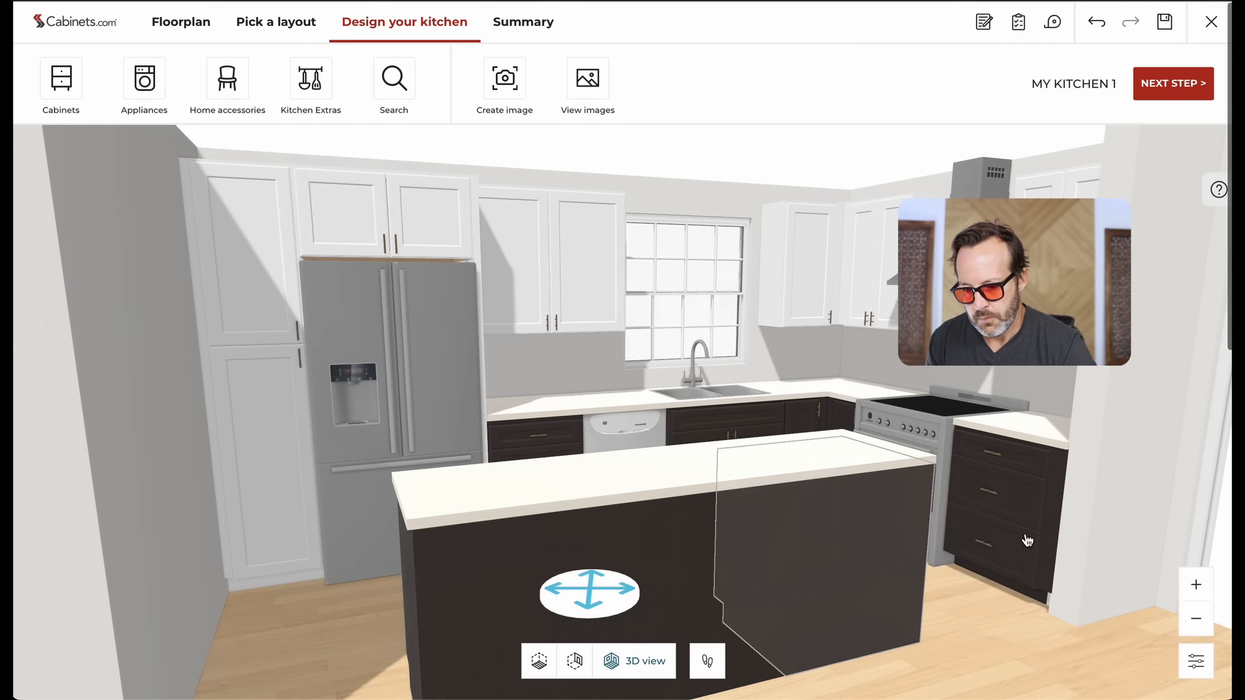
Step: Set the 3D view height back to Default
click(1185, 666)
click(1111, 608)
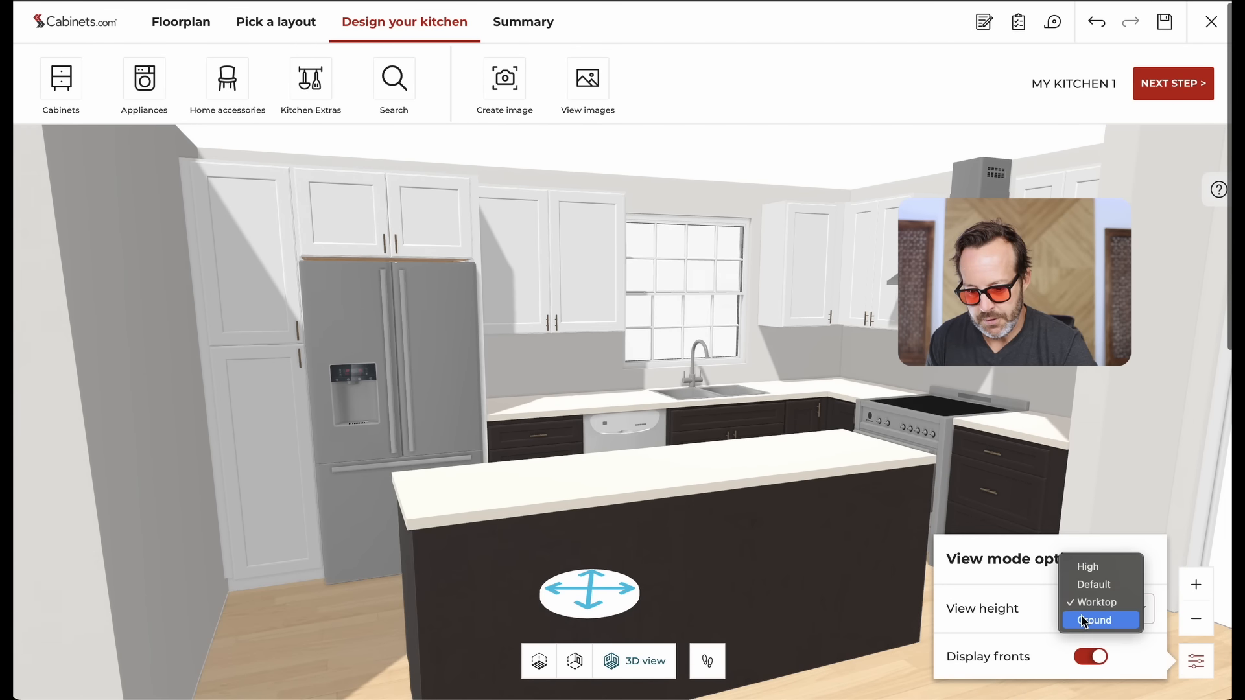
click(1087, 585)
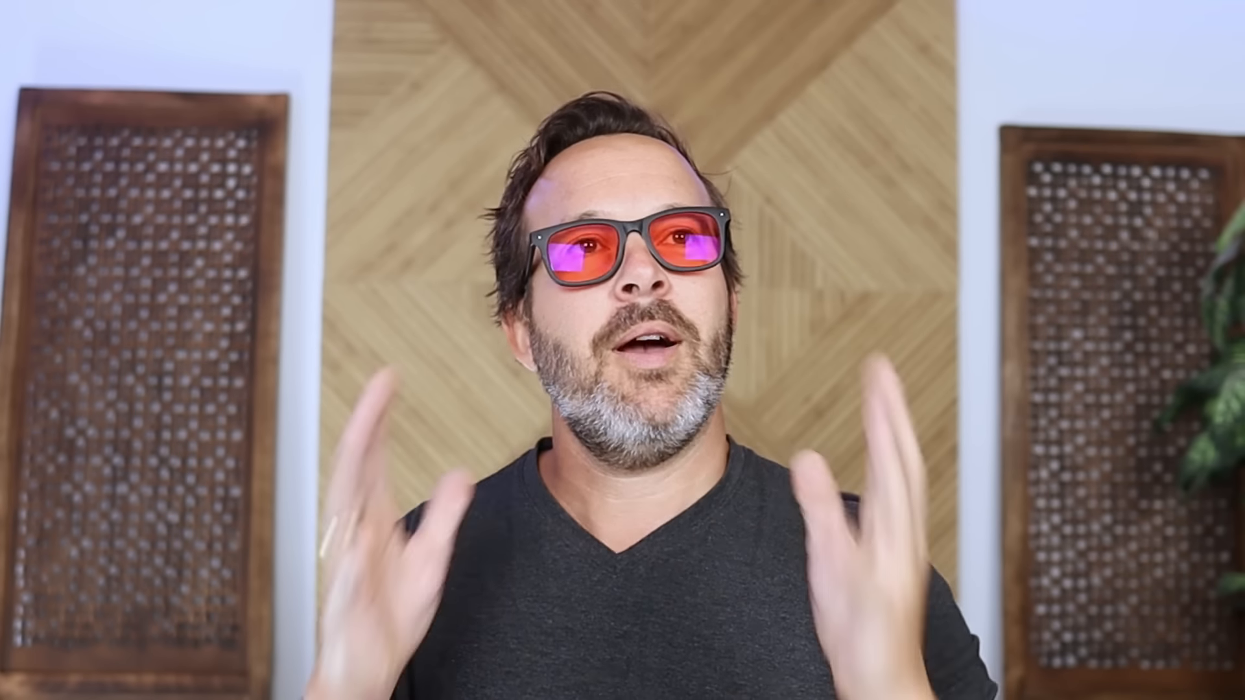